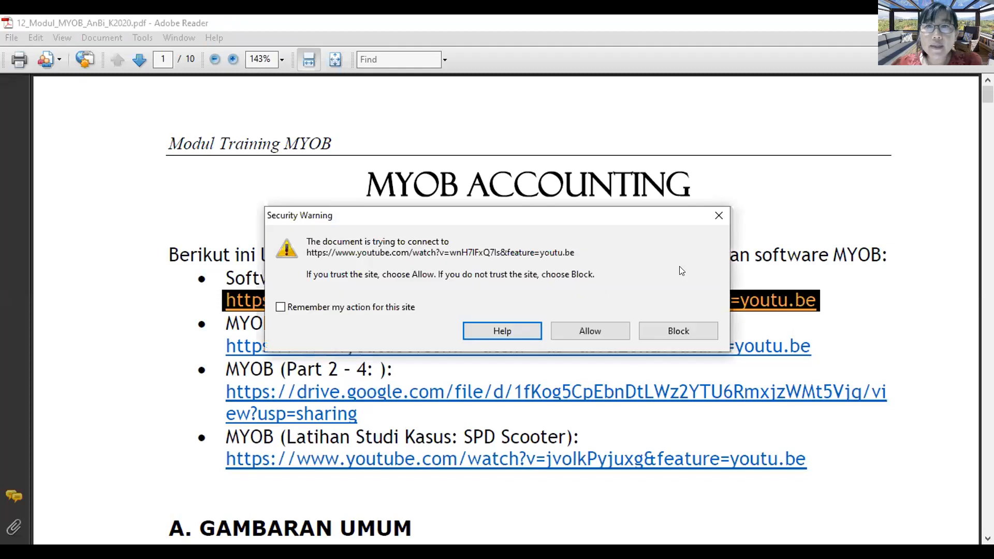
Step: Dismiss the security warning about the YouTube link in the MYOB training module PDF
{"action": "left_click", "coordinate": [706, 216]}
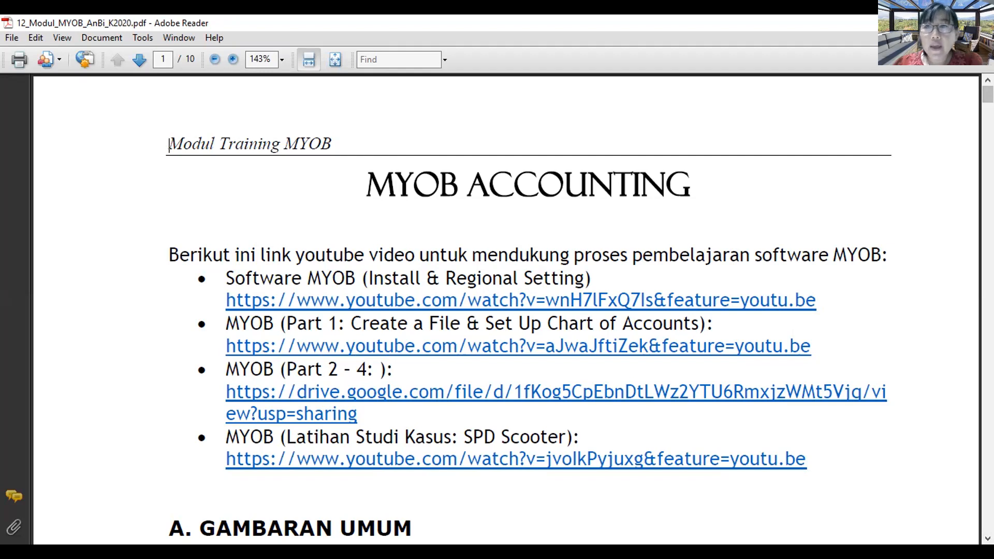
Step: Scroll to page 10, the SPD Scooter Sales Company case study
{"action": "key", "text": "Page_Down"}
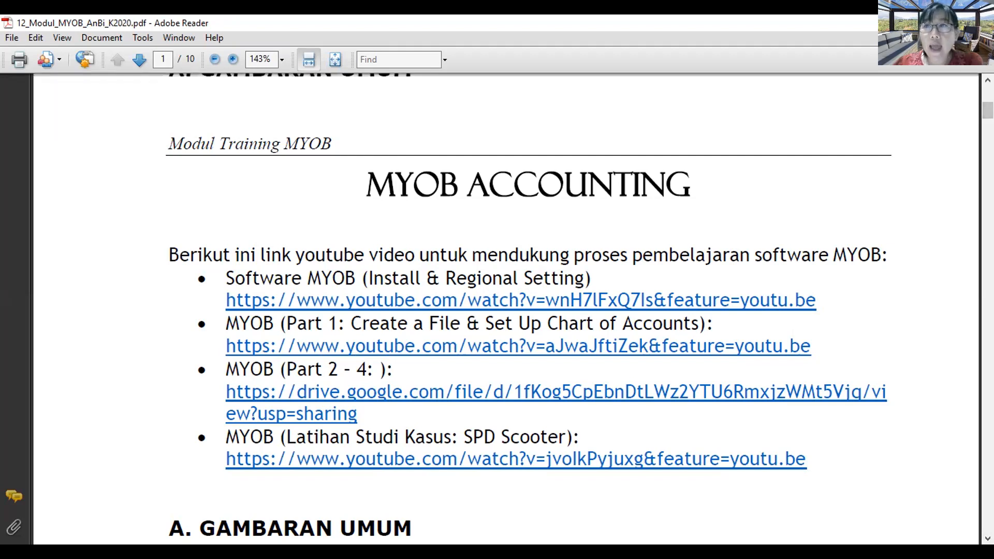
{"action": "left_click_drag", "start_coordinate": [987, 110], "coordinate": [988, 497]}
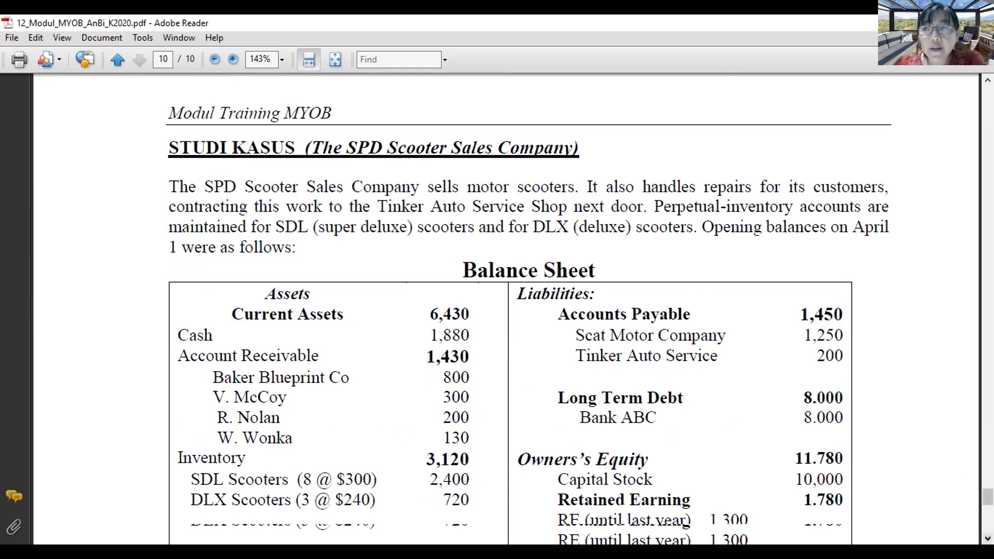
{"action": "left_click", "coordinate": [988, 539]}
{"action": "left_click", "coordinate": [988, 538]}
{"action": "left_click", "coordinate": [988, 539]}
{"action": "left_click", "coordinate": [987, 539]}
{"action": "left_click", "coordinate": [988, 539]}
{"action": "left_click", "coordinate": [988, 538]}
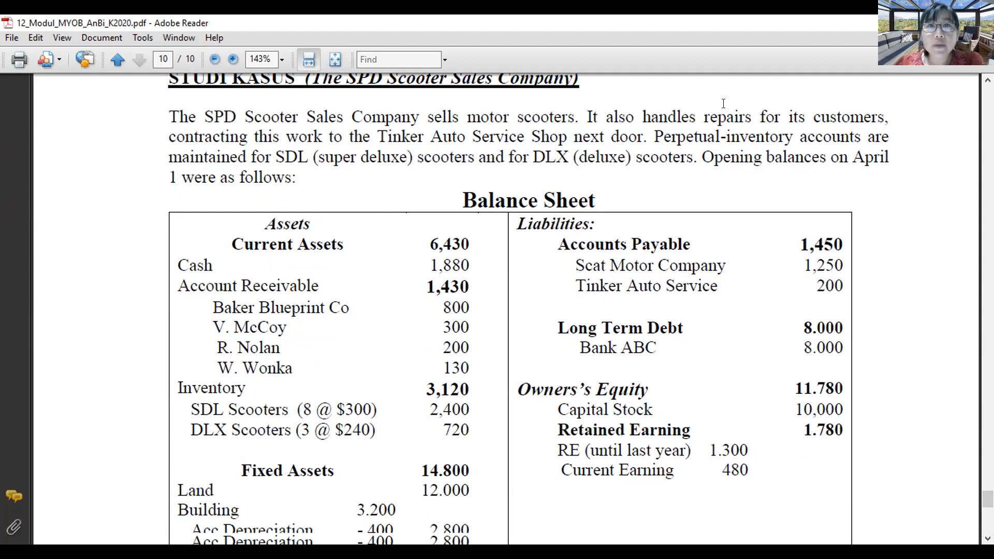
Step: Highlight the opening balances sentence, add a 'Now: April 2021' note, then clear the markup
{"action": "left_click_drag", "start_coordinate": [709, 158], "coordinate": [893, 156]}
{"action": "left_click_drag", "start_coordinate": [157, 177], "coordinate": [296, 179]}
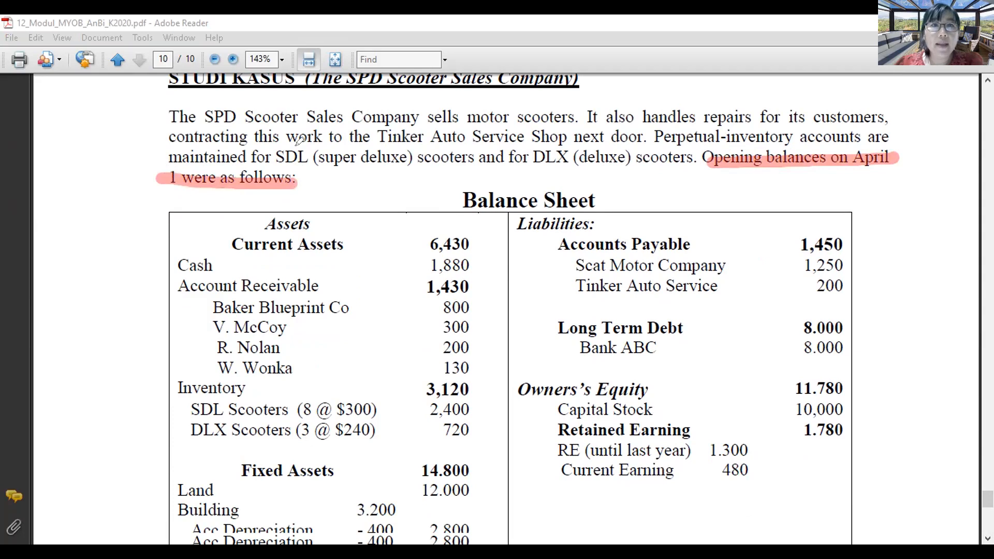
{"action": "left_click", "coordinate": [667, 189]}
{"action": "type", "text": "Now: "}
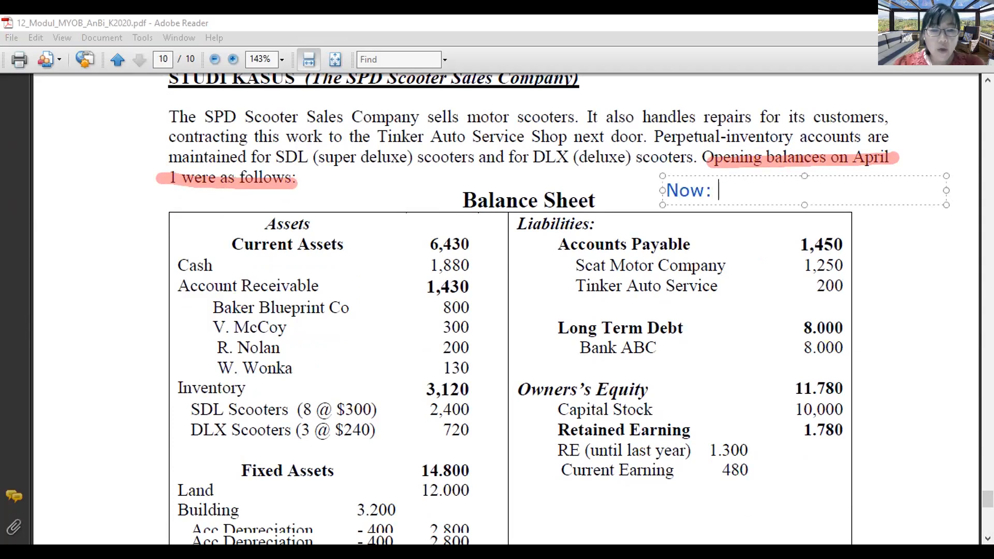
{"action": "type", "text": "April 202"}
{"action": "key", "text": "BackSpace"}
{"action": "type", "text": "021"}
{"action": "left_click", "coordinate": [898, 257]}
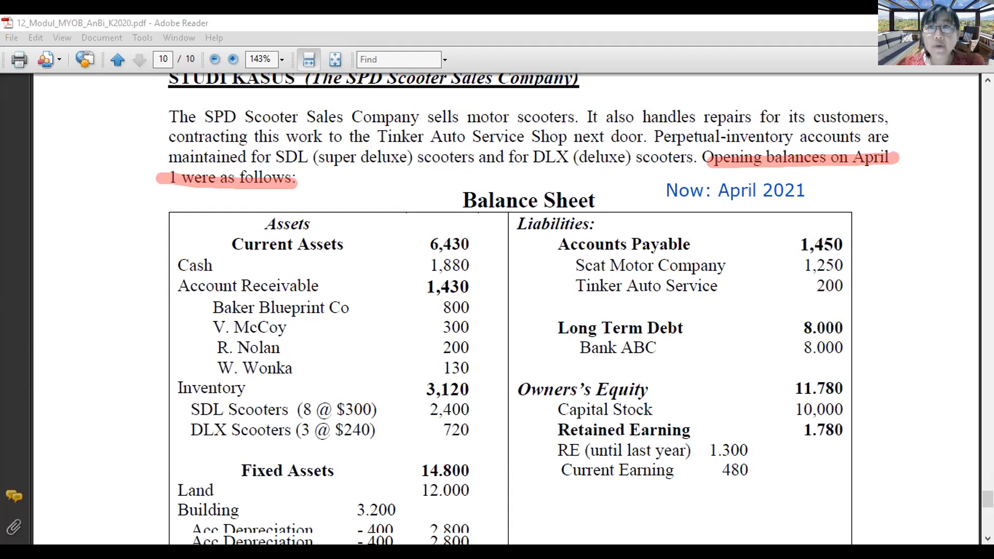
{"action": "left_click", "coordinate": [986, 501]}
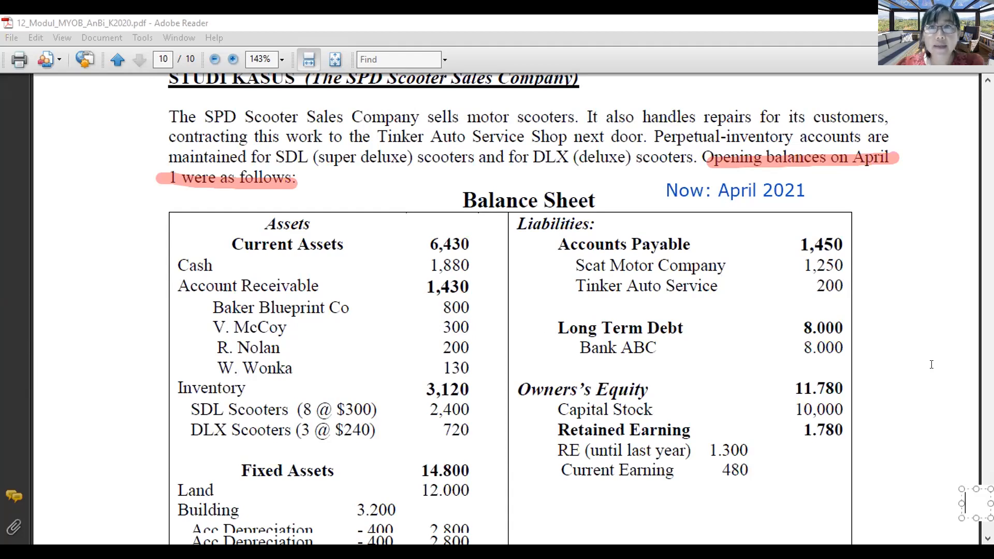
{"action": "key", "text": "Escape"}
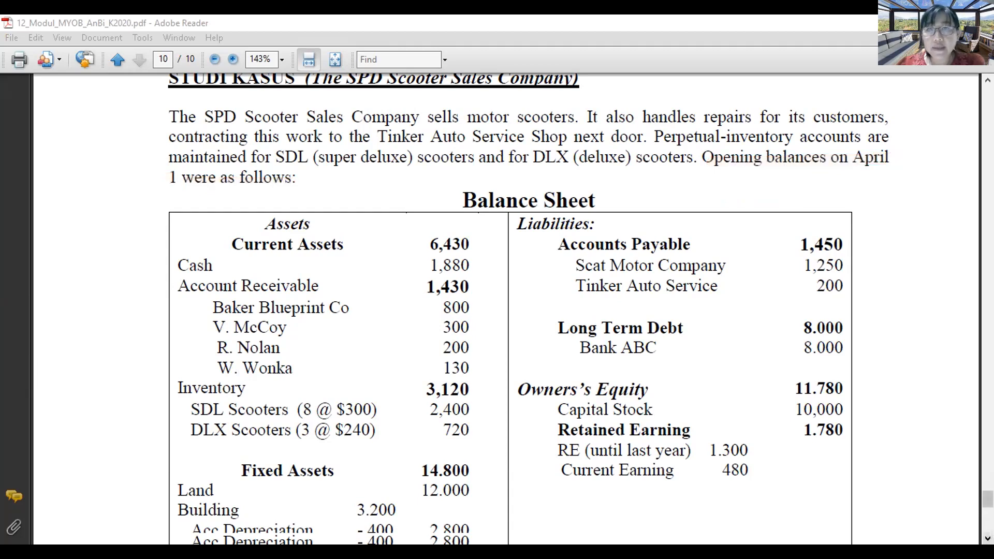
Step: Highlight the left and right Totals rows of the balance sheet
{"action": "scroll", "coordinate": [518, 311], "scroll_direction": "down", "scroll_amount": 2}
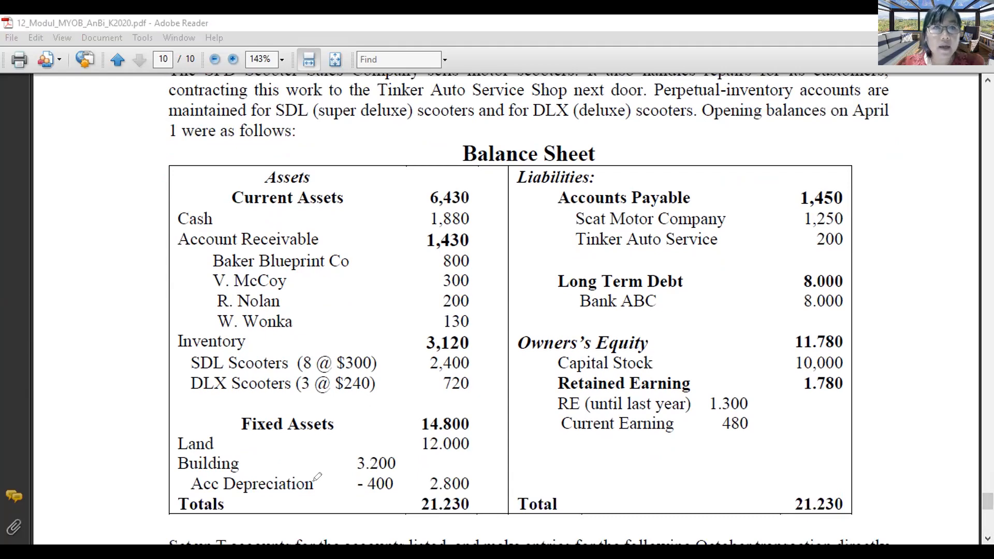
{"action": "left_click_drag", "start_coordinate": [188, 498], "coordinate": [473, 496]}
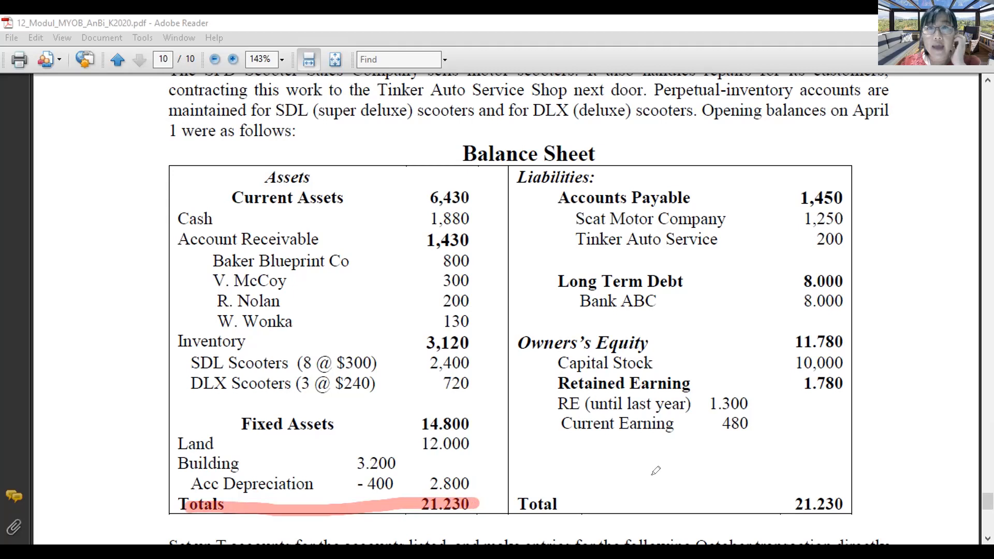
{"action": "left_click_drag", "start_coordinate": [520, 496], "coordinate": [841, 497]}
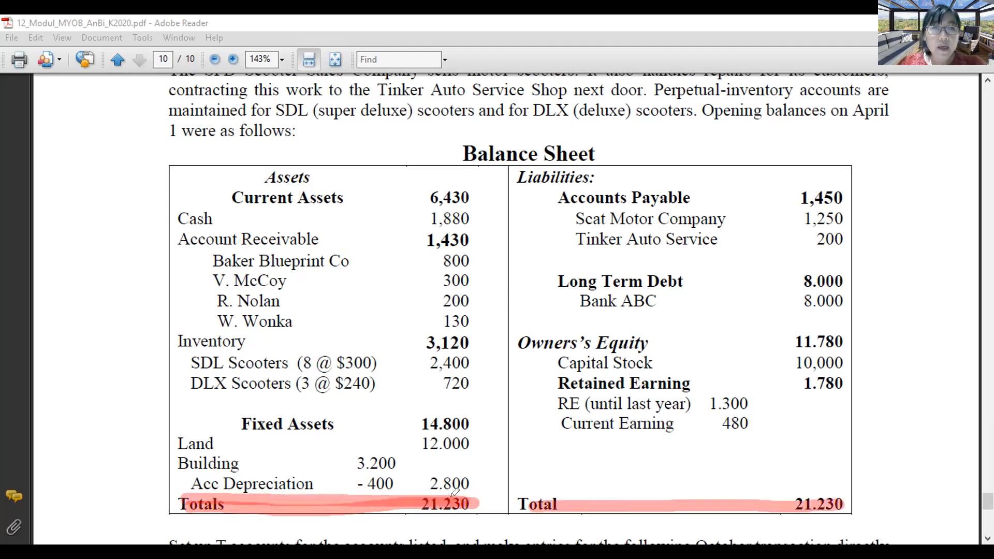
{"action": "left_click_drag", "start_coordinate": [185, 505], "coordinate": [468, 502]}
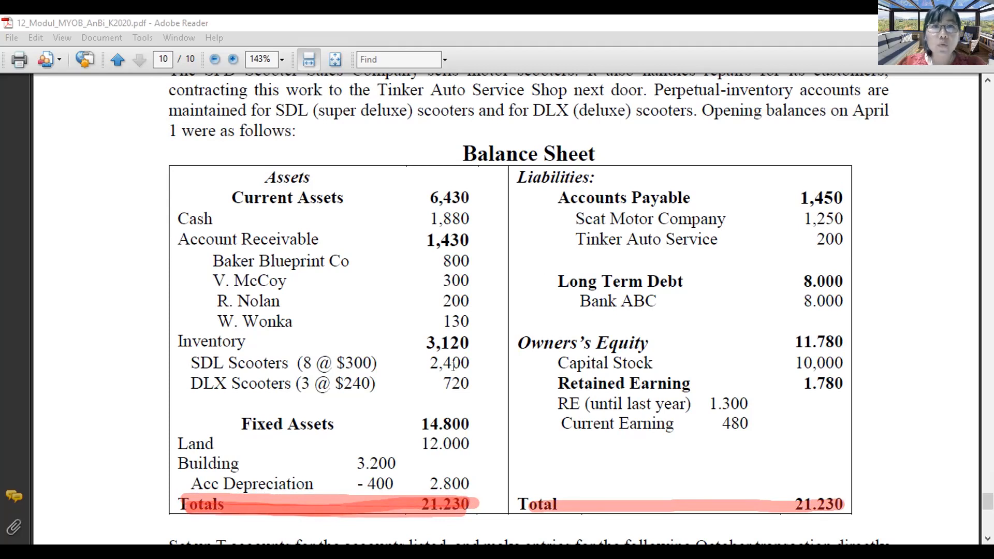
Step: Circle both 21.230 totals and tick the Land, Building, Account Receivable, Inventory and Cash rows
{"action": "mouse_move", "coordinate": [471, 492]}
{"action": "left_mouse_down"}
{"action": "mouse_move", "coordinate": [167, 488]}
{"action": "mouse_move", "coordinate": [213, 516]}
{"action": "mouse_move", "coordinate": [403, 528]}
{"action": "mouse_move", "coordinate": [465, 526]}
{"action": "mouse_move", "coordinate": [483, 489]}
{"action": "left_mouse_up"}
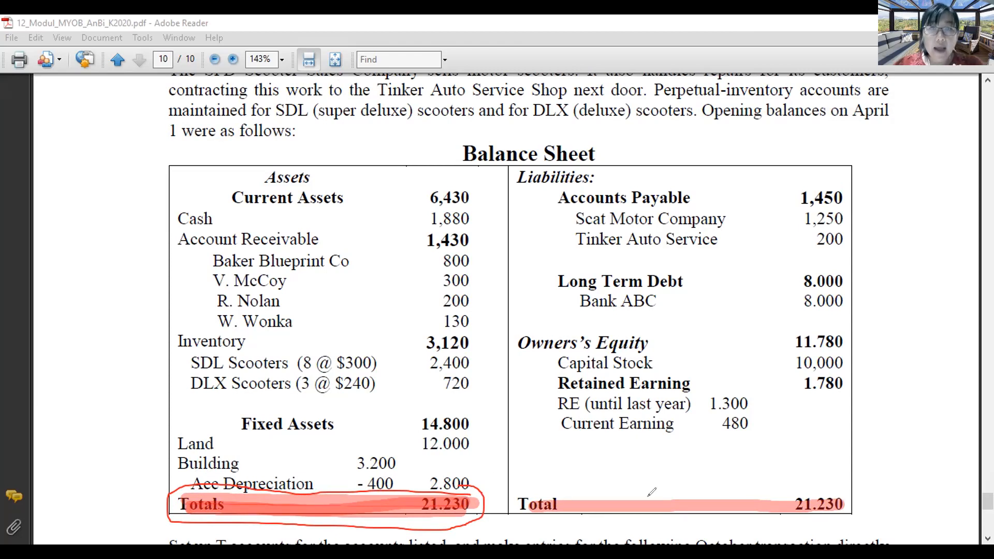
{"action": "mouse_move", "coordinate": [843, 495]}
{"action": "left_mouse_down"}
{"action": "mouse_move", "coordinate": [644, 484]}
{"action": "mouse_move", "coordinate": [489, 496]}
{"action": "mouse_move", "coordinate": [707, 535]}
{"action": "mouse_move", "coordinate": [870, 501]}
{"action": "left_mouse_up"}
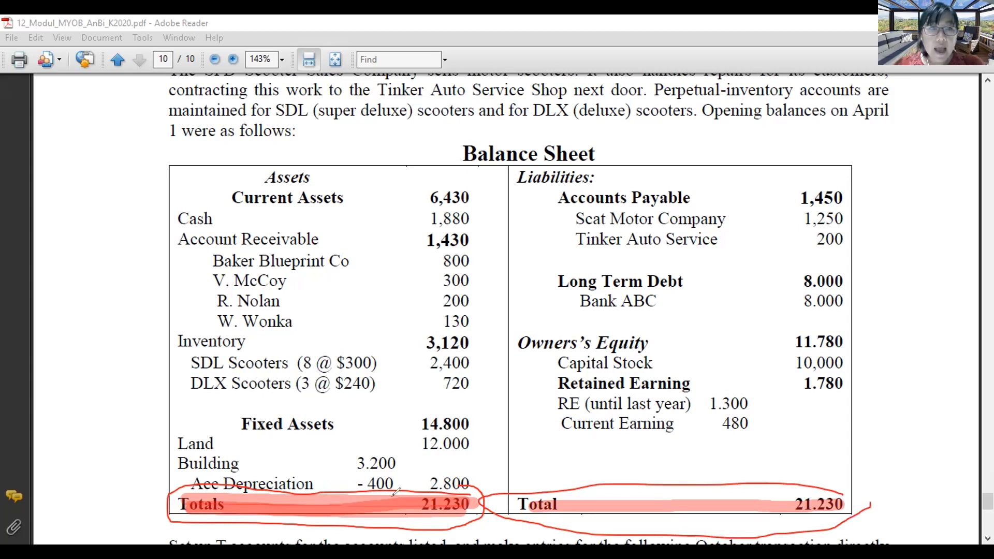
{"action": "mouse_move", "coordinate": [153, 439]}
{"action": "left_mouse_down"}
{"action": "mouse_move", "coordinate": [164, 439]}
{"action": "mouse_move", "coordinate": [165, 458]}
{"action": "left_mouse_up"}
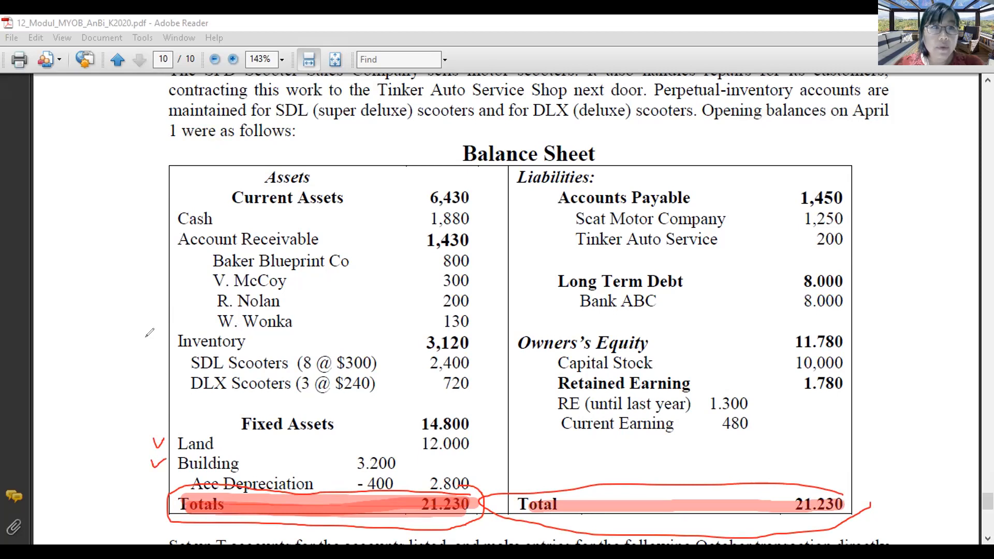
{"action": "left_click_drag", "start_coordinate": [149, 346], "coordinate": [166, 340]}
{"action": "mouse_move", "coordinate": [147, 247]}
{"action": "left_mouse_down"}
{"action": "mouse_move", "coordinate": [163, 245]}
{"action": "mouse_move", "coordinate": [165, 214]}
{"action": "left_mouse_up"}
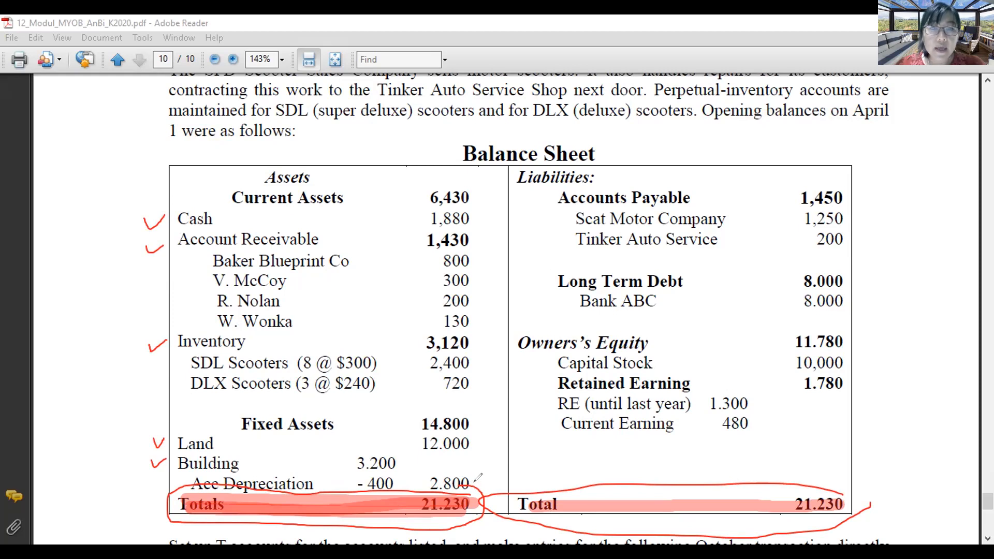
Step: Draw a line from the assets total to Liabilities and mark the 1,450 and 8.000 amounts
{"action": "mouse_move", "coordinate": [483, 490]}
{"action": "left_mouse_down"}
{"action": "mouse_move", "coordinate": [510, 236]}
{"action": "mouse_move", "coordinate": [566, 184]}
{"action": "left_mouse_up"}
{"action": "left_click_drag", "start_coordinate": [481, 461], "coordinate": [481, 491]}
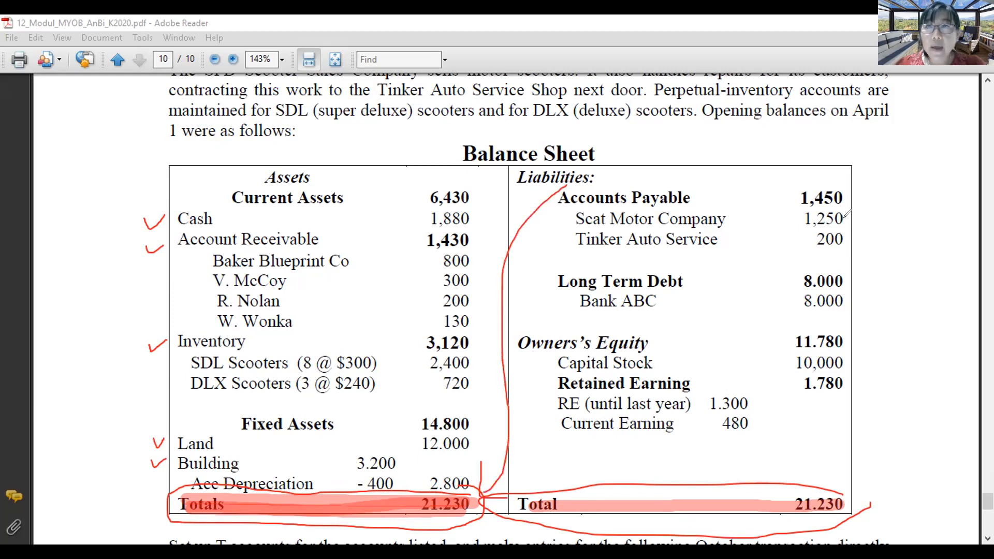
{"action": "left_click_drag", "start_coordinate": [847, 198], "coordinate": [878, 219]}
{"action": "mouse_move", "coordinate": [854, 287]}
{"action": "left_mouse_down"}
{"action": "mouse_move", "coordinate": [907, 242]}
{"action": "mouse_move", "coordinate": [900, 254]}
{"action": "mouse_move", "coordinate": [894, 231]}
{"action": "mouse_move", "coordinate": [917, 250]}
{"action": "mouse_move", "coordinate": [900, 278]}
{"action": "left_mouse_up"}
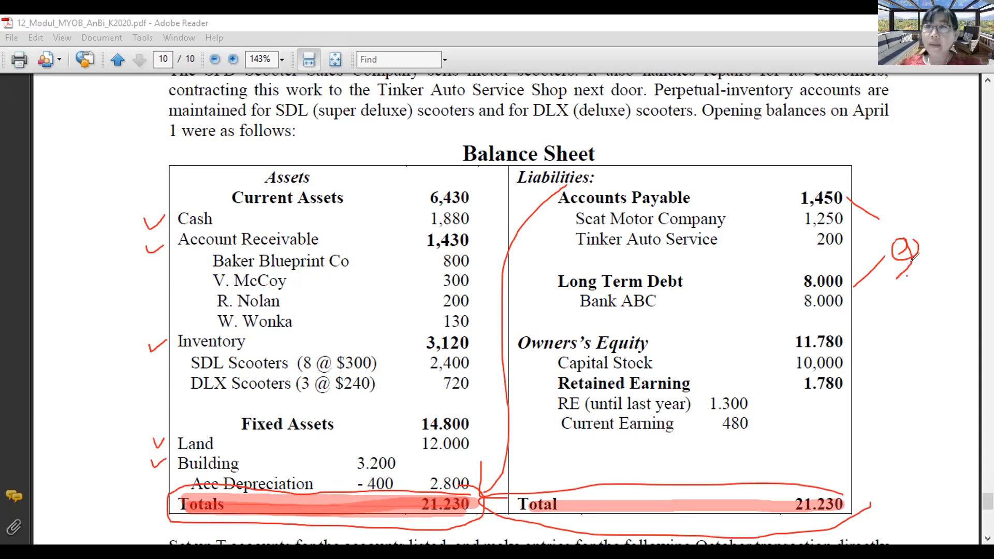
Step: Write the liabilities sum 9450 in the margin and circle the 11.780 total
{"action": "mouse_move", "coordinate": [935, 242]}
{"action": "left_mouse_down"}
{"action": "mouse_move", "coordinate": [932, 263]}
{"action": "mouse_move", "coordinate": [967, 261]}
{"action": "left_mouse_up"}
{"action": "mouse_move", "coordinate": [853, 330]}
{"action": "left_mouse_down"}
{"action": "mouse_move", "coordinate": [827, 351]}
{"action": "mouse_move", "coordinate": [863, 340]}
{"action": "left_mouse_up"}
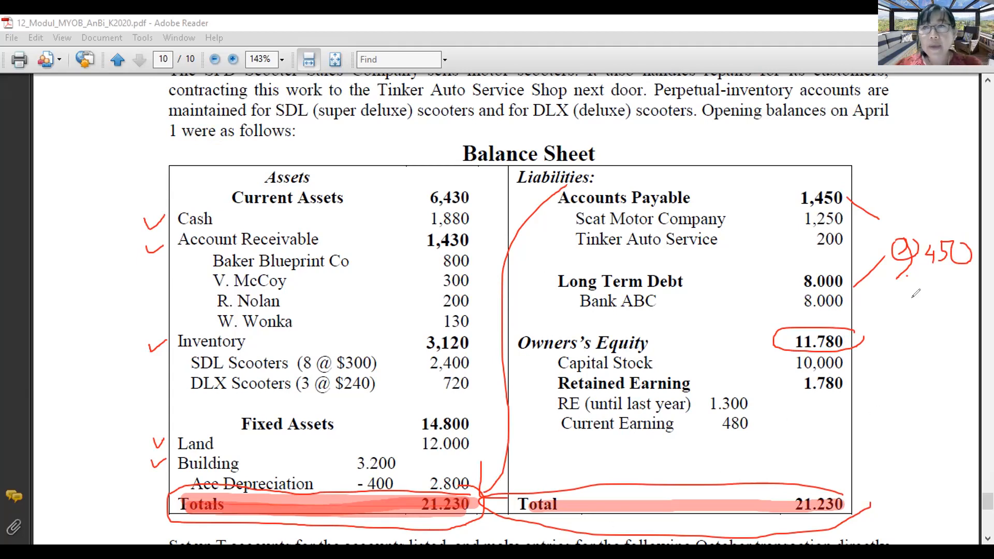
{"action": "mouse_move", "coordinate": [867, 322]}
{"action": "left_mouse_down"}
{"action": "mouse_move", "coordinate": [788, 323]}
{"action": "mouse_move", "coordinate": [826, 350]}
{"action": "mouse_move", "coordinate": [867, 321]}
{"action": "left_mouse_up"}
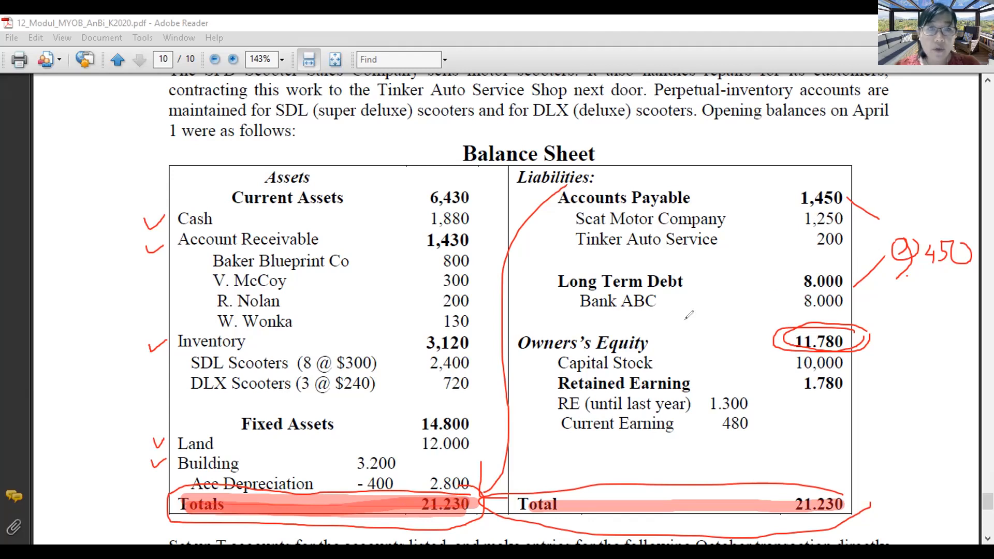
{"action": "left_click_drag", "start_coordinate": [459, 519], "coordinate": [469, 509]}
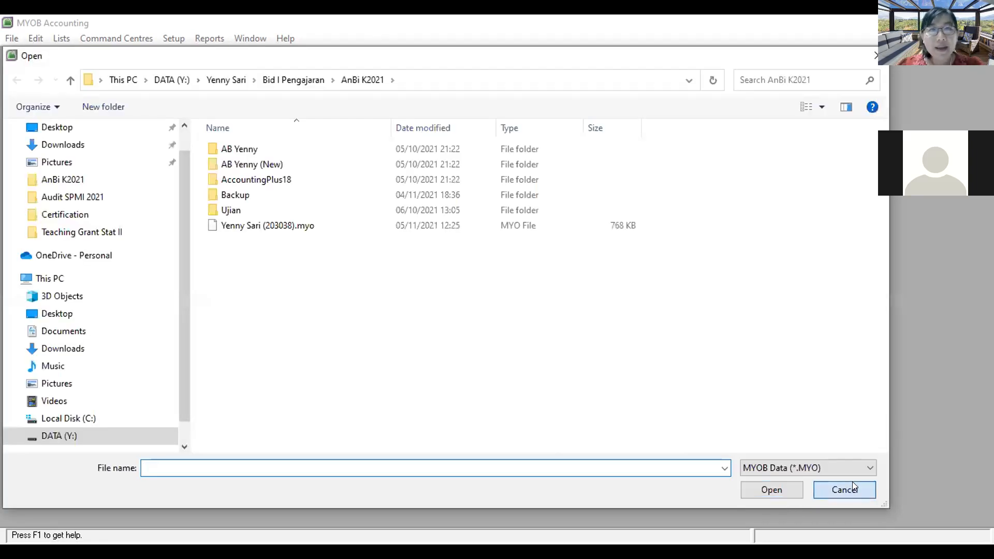
Step: Start a new company file and enter the company name on the Company Information page
{"action": "left_click", "coordinate": [852, 483]}
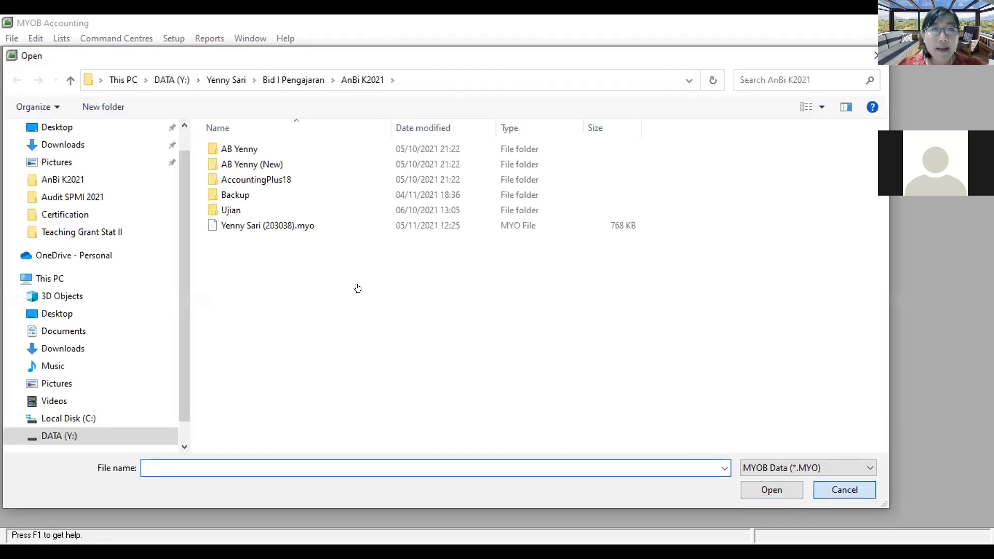
{"action": "left_click", "coordinate": [350, 256]}
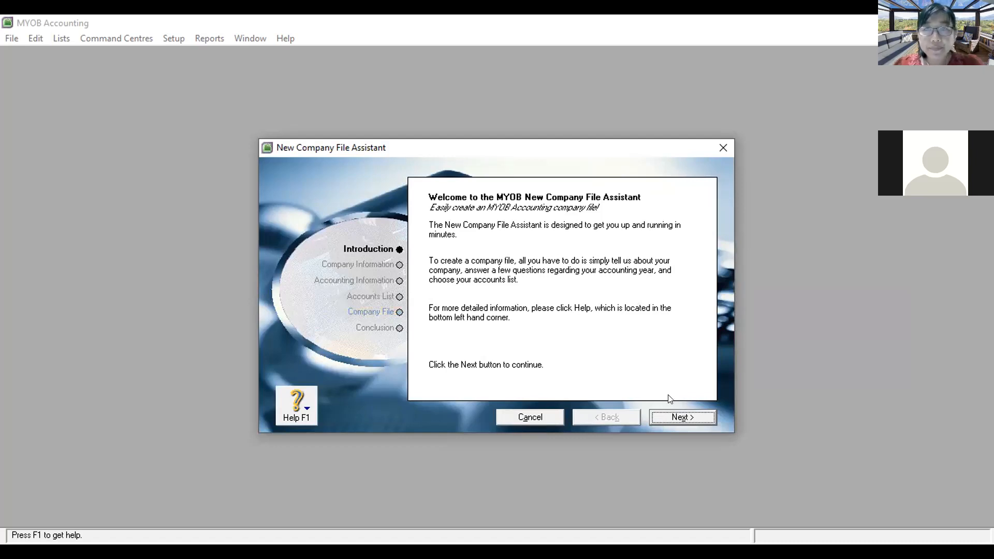
{"action": "left_click", "coordinate": [678, 417]}
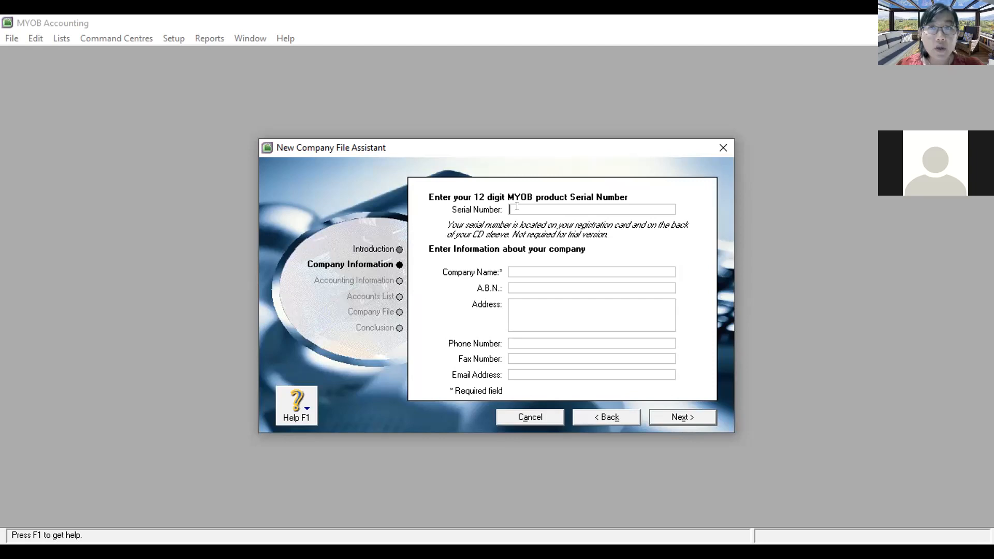
{"action": "left_click", "coordinate": [512, 269]}
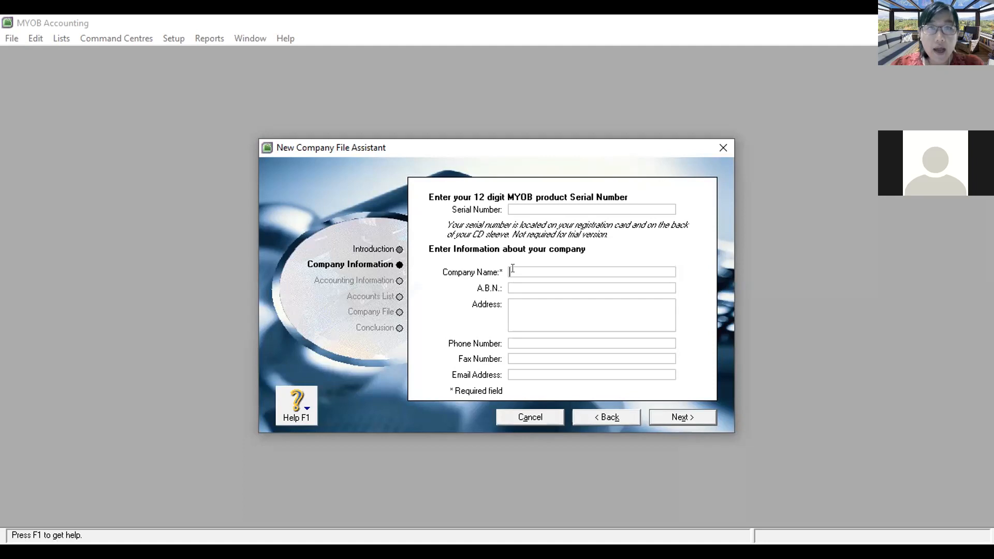
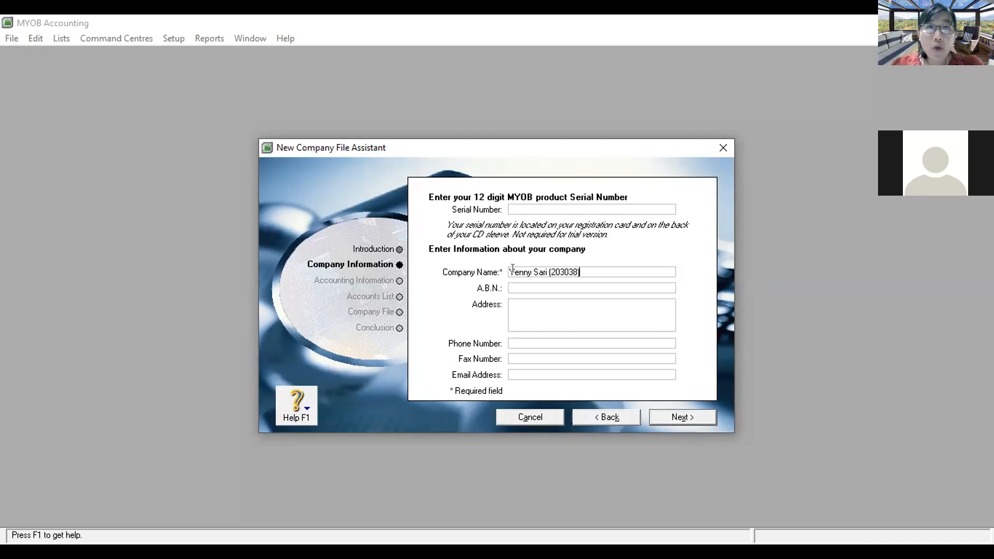
Step: Enter the company's two-line address and its phone number
{"action": "left_click", "coordinate": [511, 305]}
{"action": "type", "text": "Universitas S"}
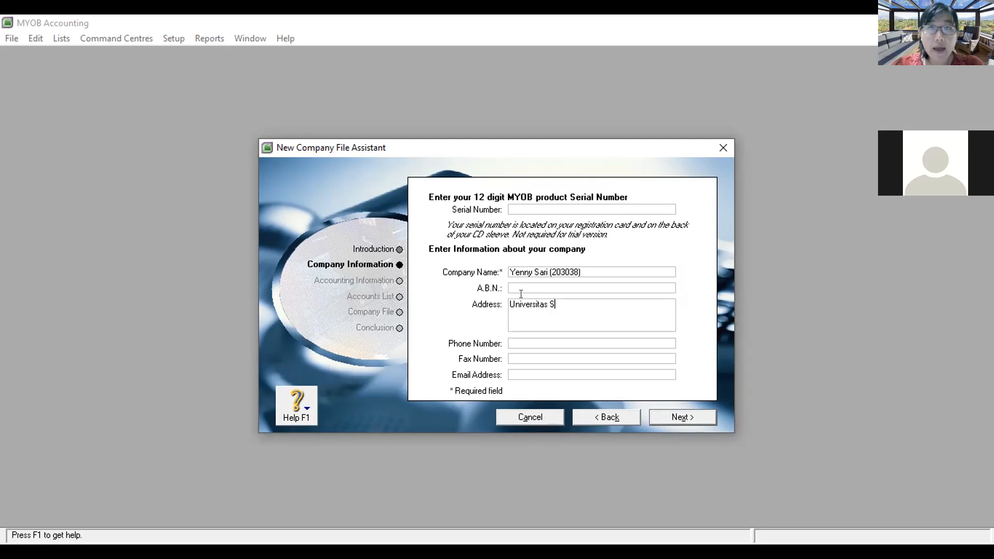
{"action": "type", "text": "urabaya"}
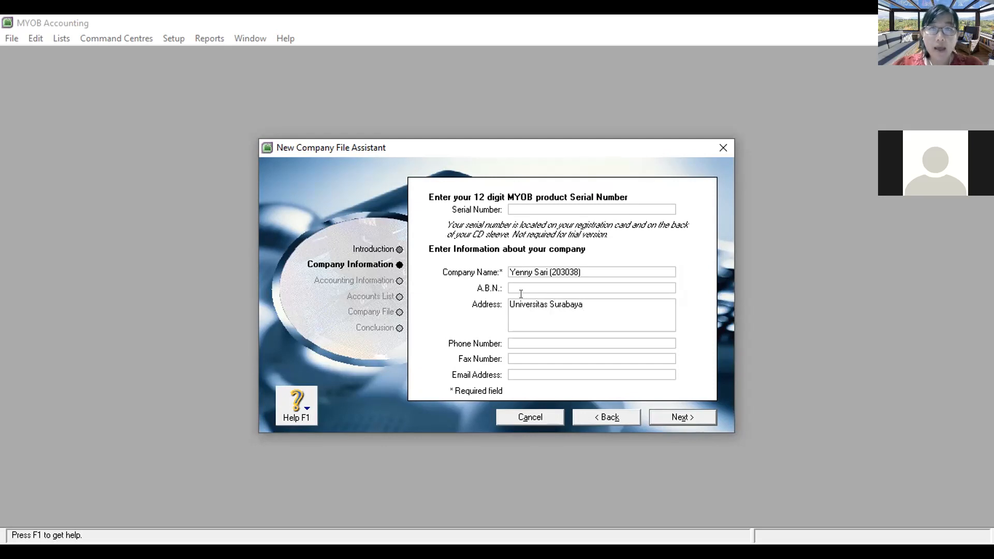
{"action": "key", "text": "Return"}
{"action": "type", "text": "S"}
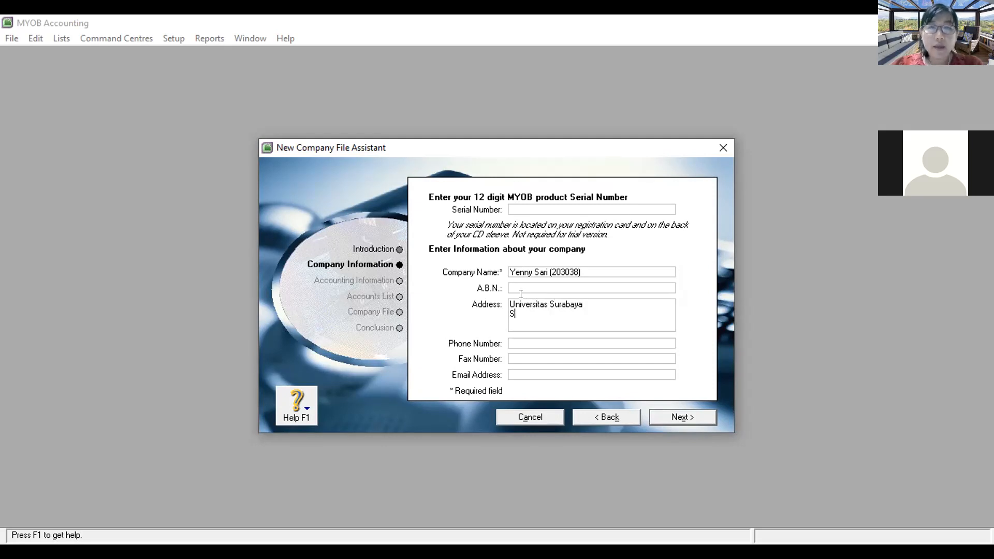
{"action": "type", "text": "urabaya, Jawa Timur"}
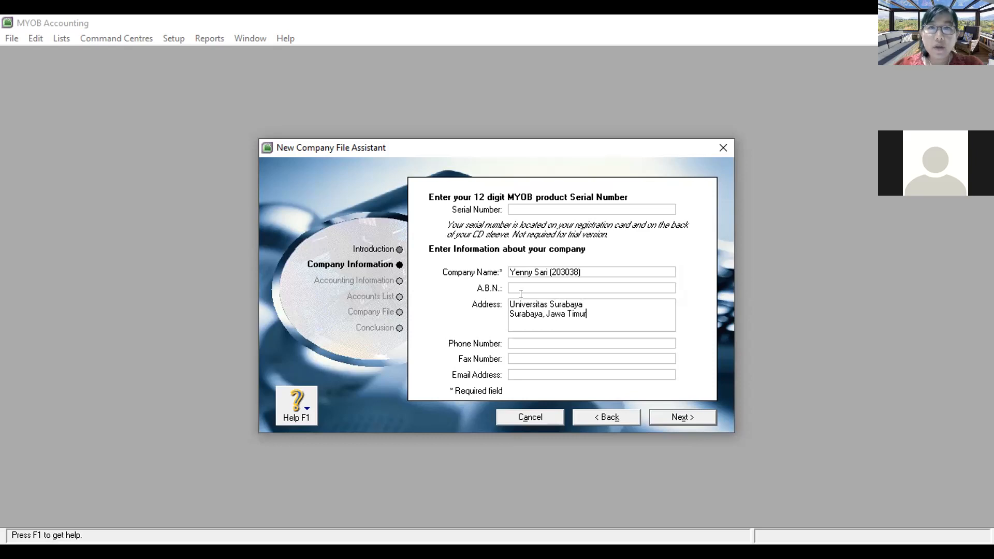
{"action": "left_click", "coordinate": [512, 342]}
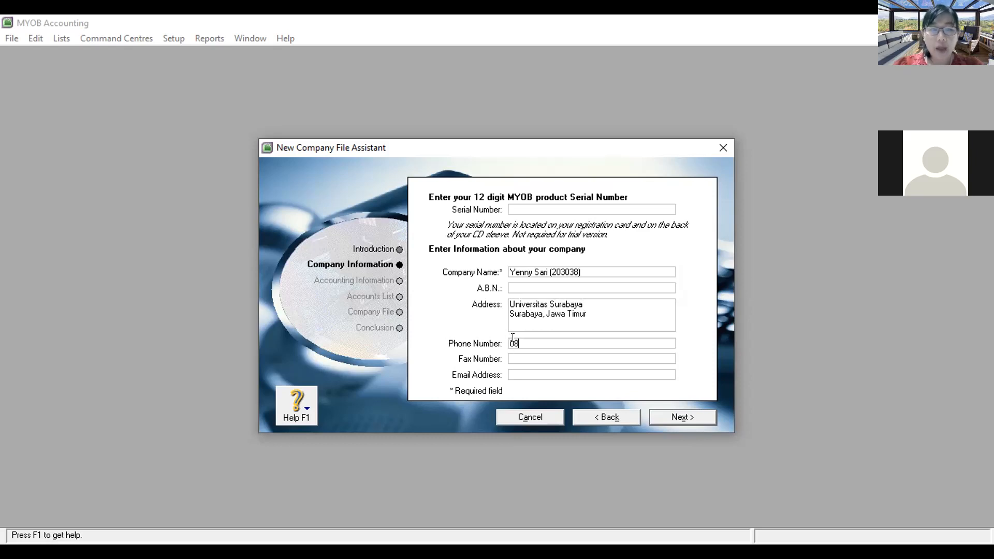
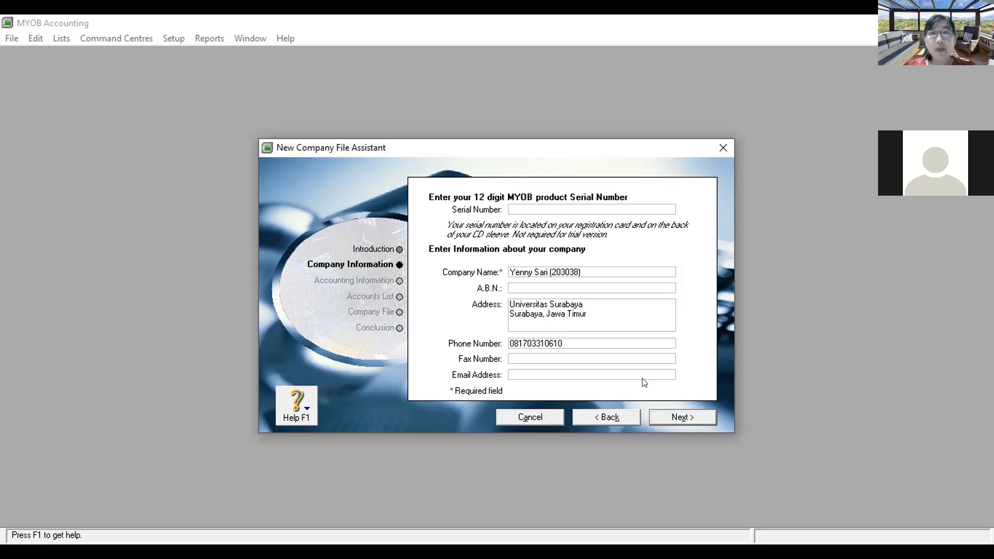
Step: Set financial year 2021, last month December, and conversion month January
{"action": "left_click", "coordinate": [677, 418]}
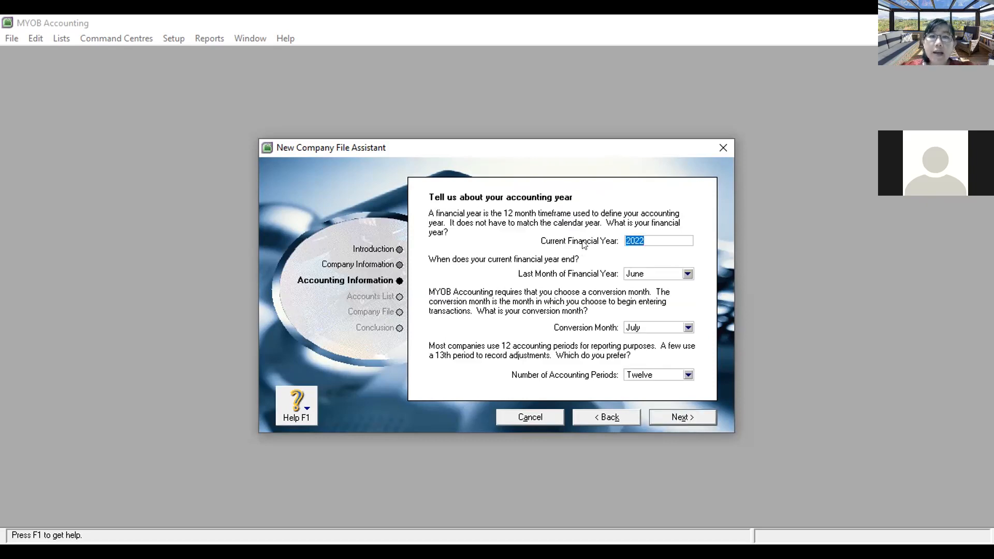
{"action": "left_click", "coordinate": [661, 241]}
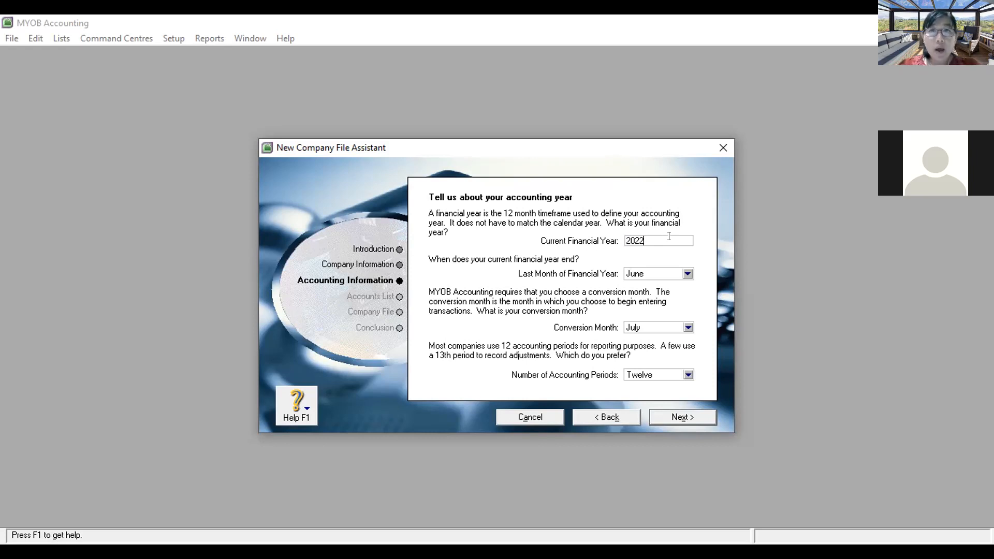
{"action": "key", "text": "BackSpace"}
{"action": "type", "text": "1"}
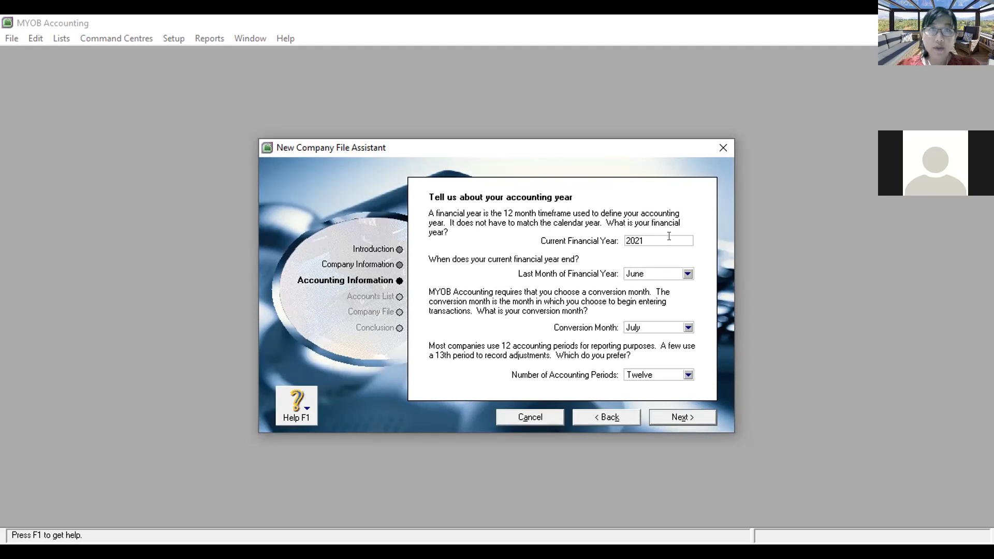
{"action": "left_click", "coordinate": [649, 278]}
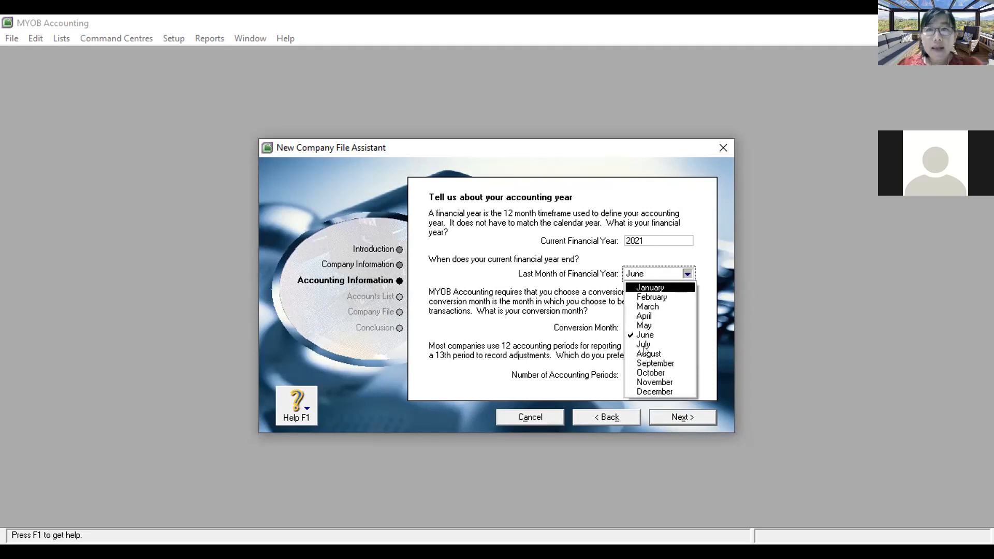
{"action": "left_click", "coordinate": [643, 392]}
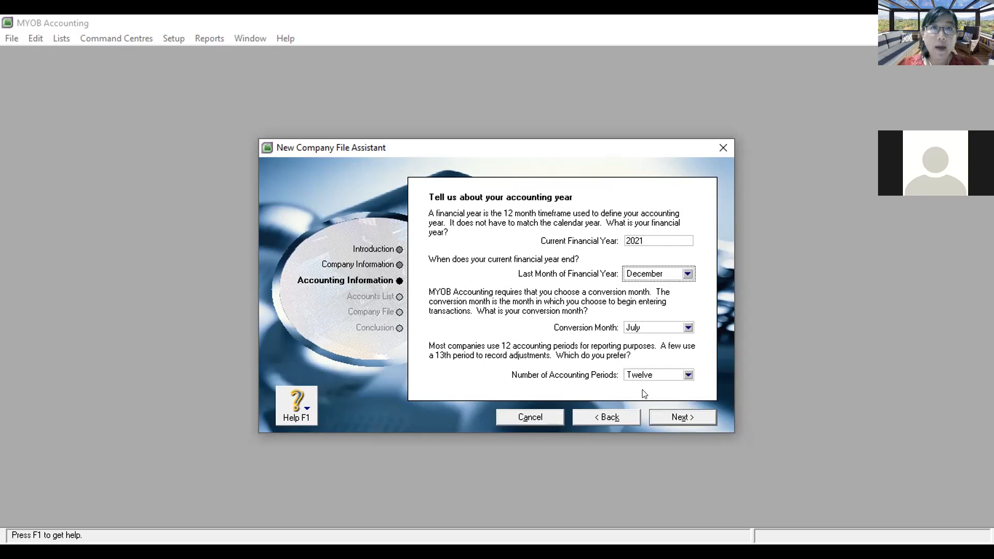
{"action": "left_click", "coordinate": [636, 331]}
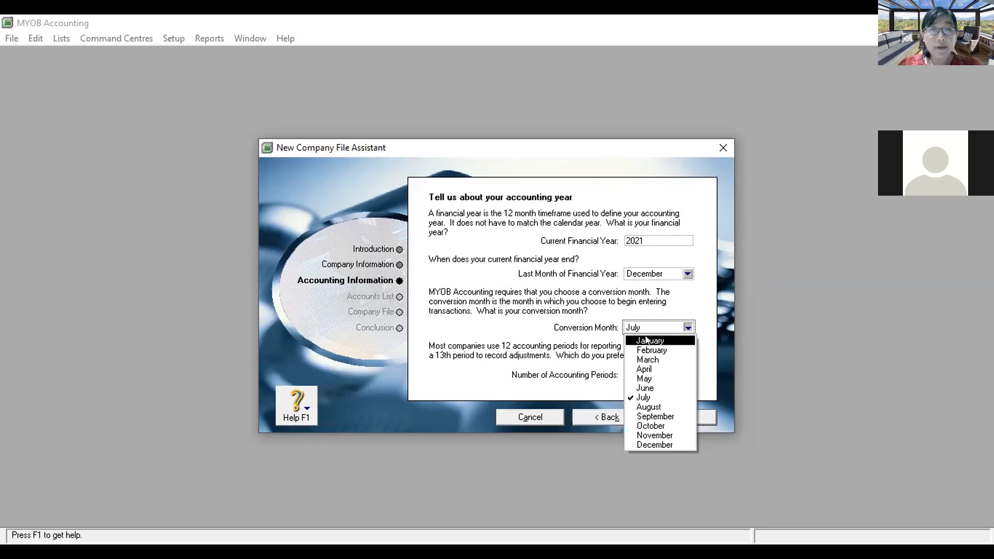
{"action": "left_click", "coordinate": [646, 340]}
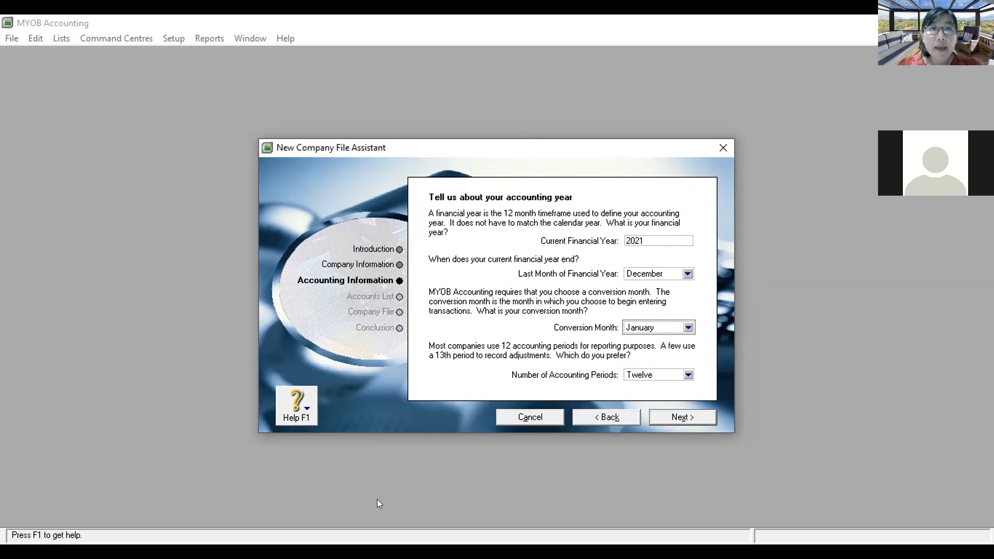
{"action": "left_click", "coordinate": [377, 499]}
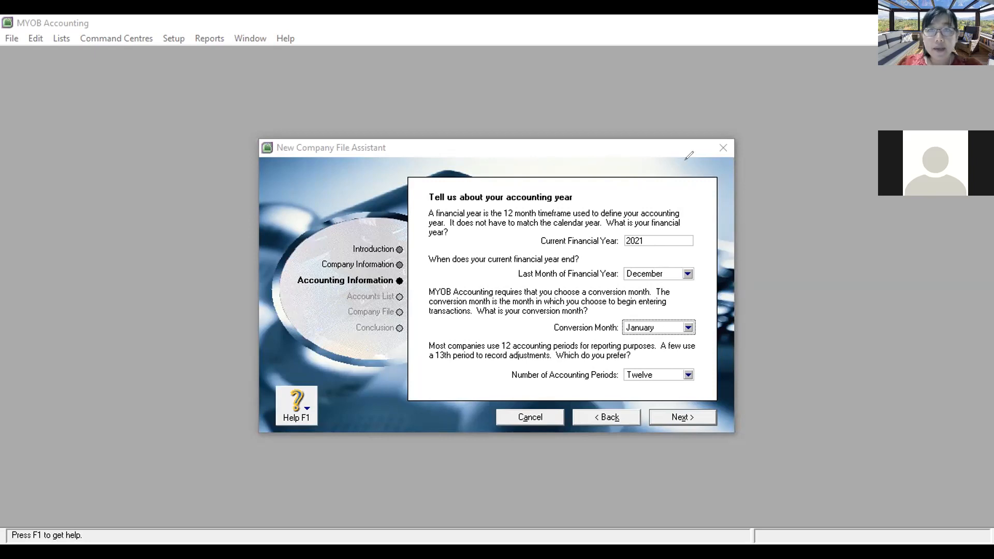
Step: Advance to the confirmation page showing the January 1 to December 31, 2021 year
{"action": "left_click", "coordinate": [692, 417]}
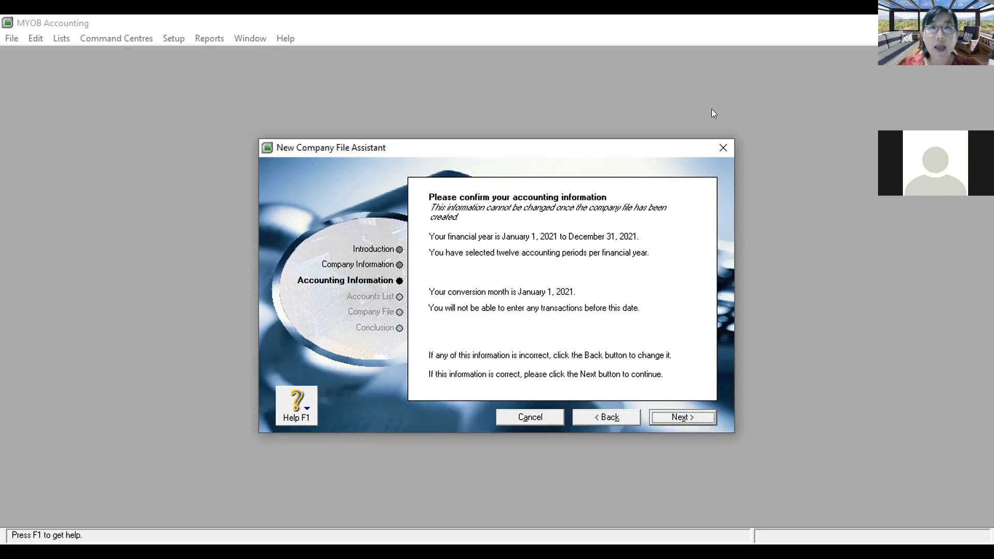
{"action": "left_click", "coordinate": [711, 109]}
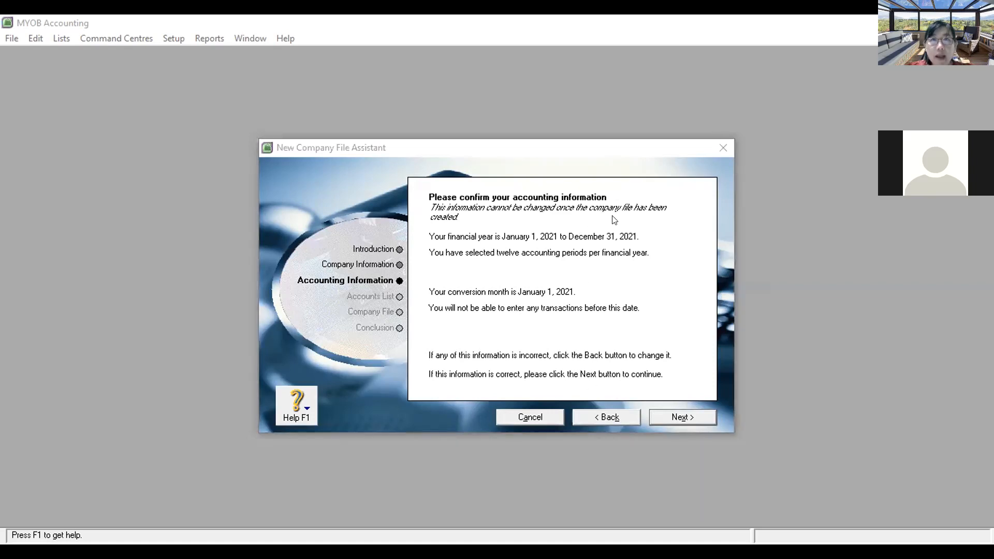
{"action": "left_click_drag", "start_coordinate": [502, 241], "coordinate": [642, 242]}
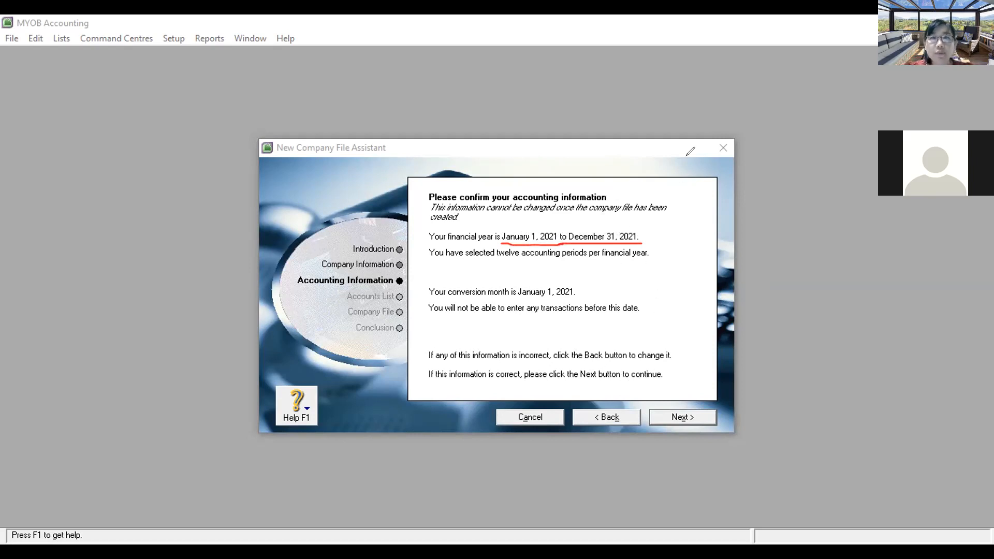
Step: Select 'I would like to build my own accounts list' and continue to Create your company file
{"action": "left_click", "coordinate": [666, 417]}
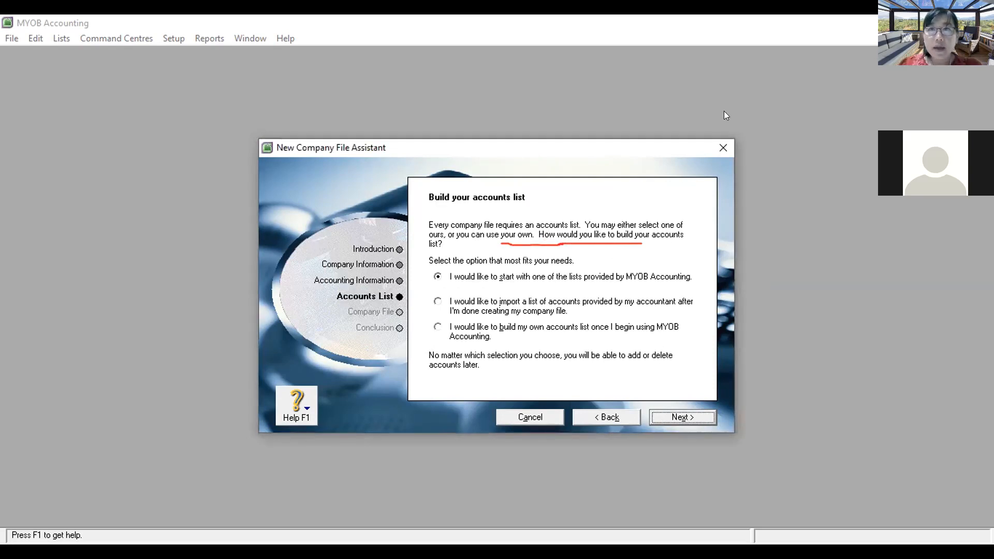
{"action": "left_click", "coordinate": [375, 155]}
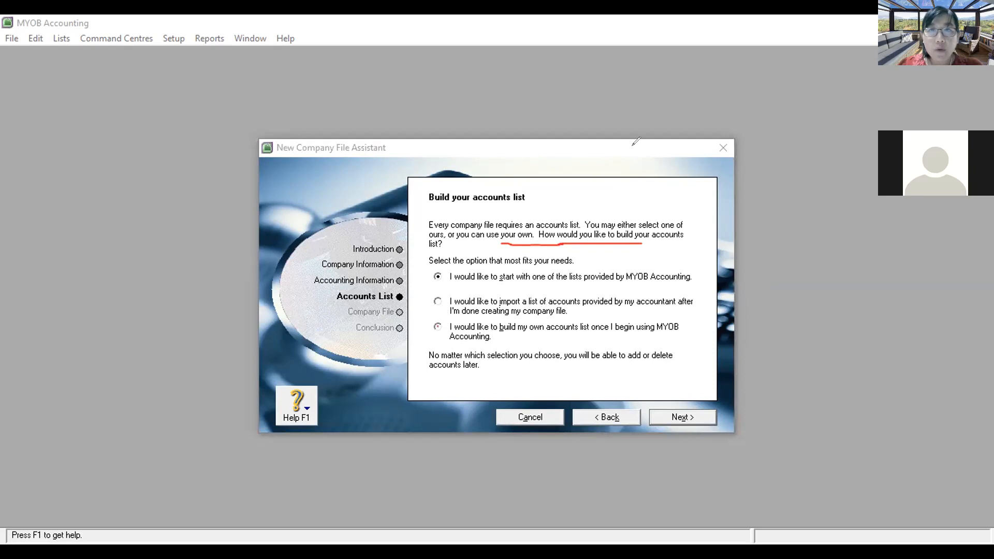
{"action": "left_click", "coordinate": [483, 332]}
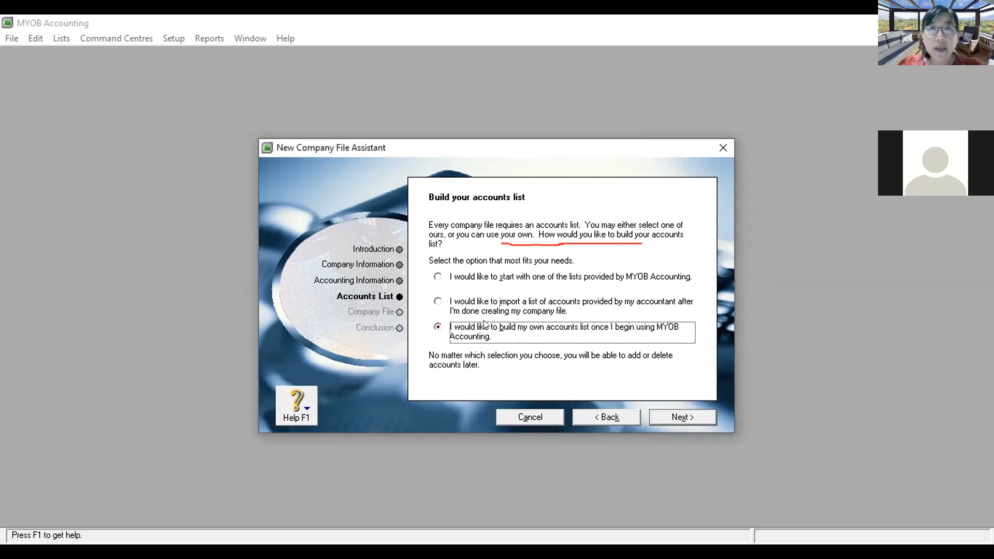
{"action": "left_click", "coordinate": [437, 278]}
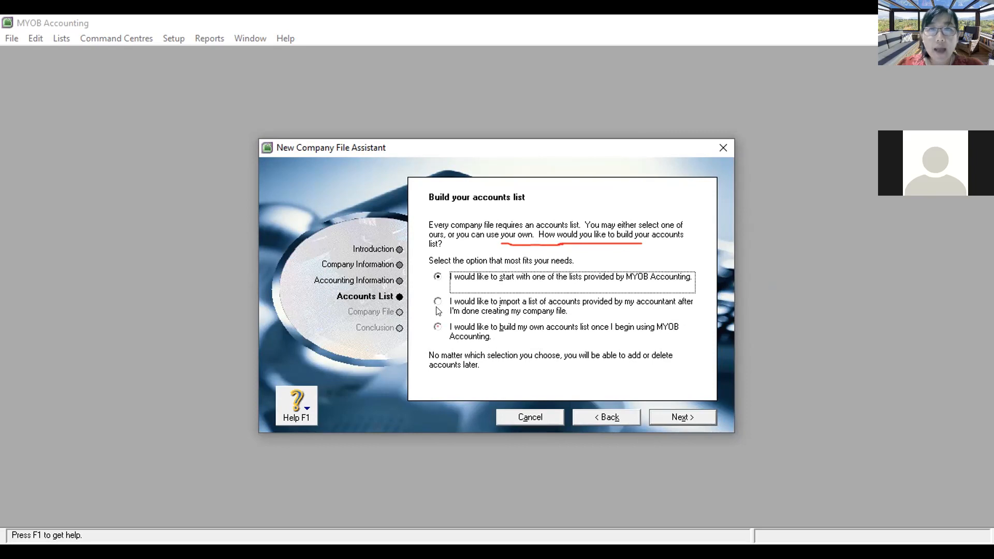
{"action": "left_click", "coordinate": [438, 278]}
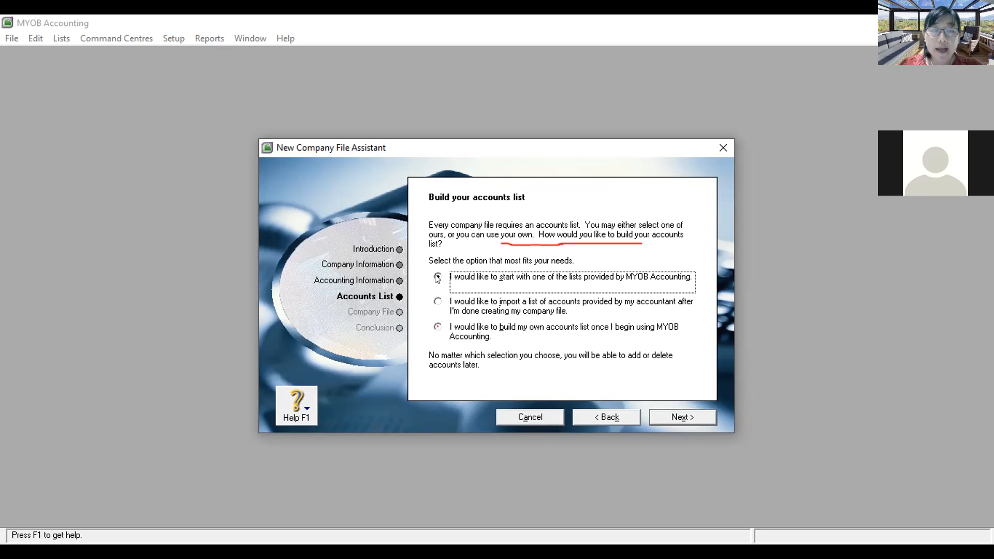
{"action": "left_click", "coordinate": [438, 302]}
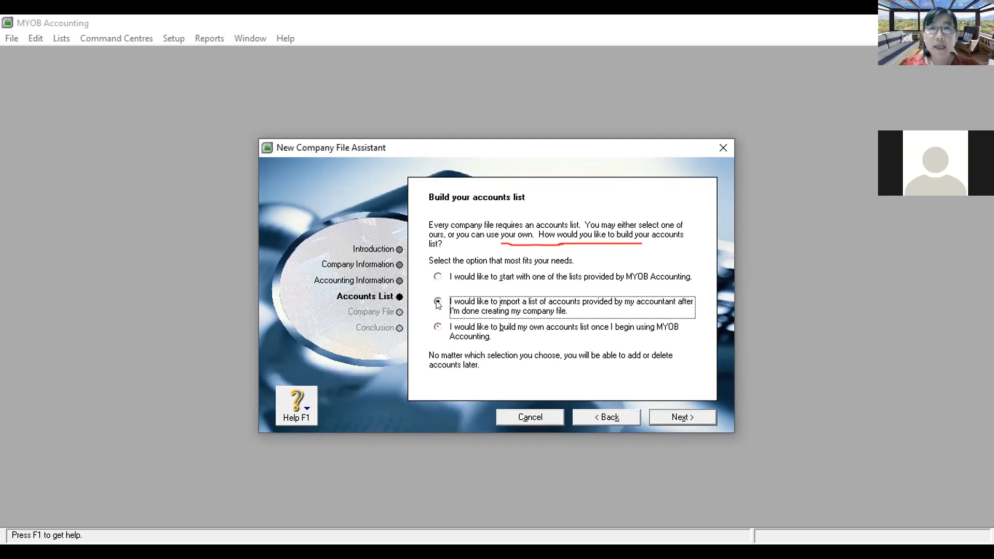
{"action": "left_click", "coordinate": [438, 326]}
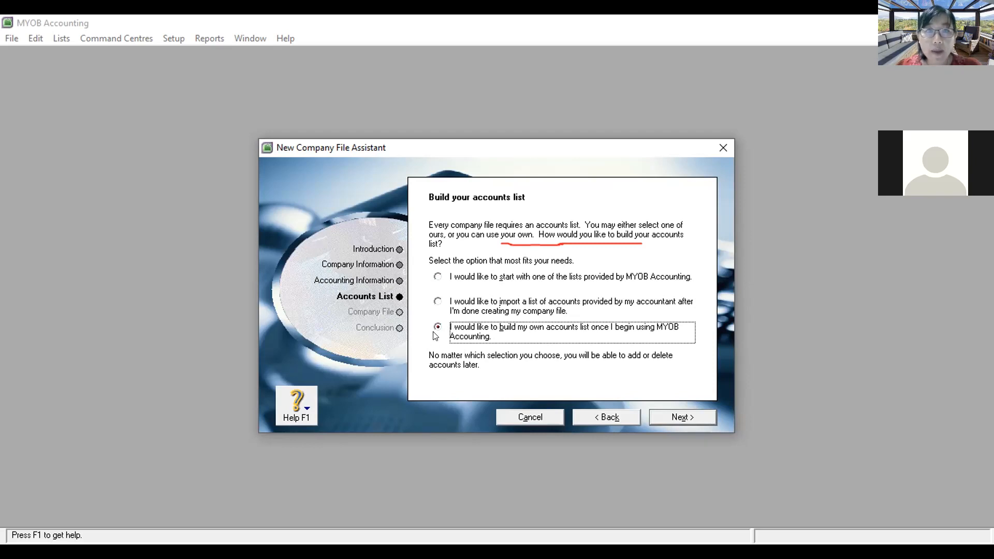
{"action": "left_click", "coordinate": [669, 418]}
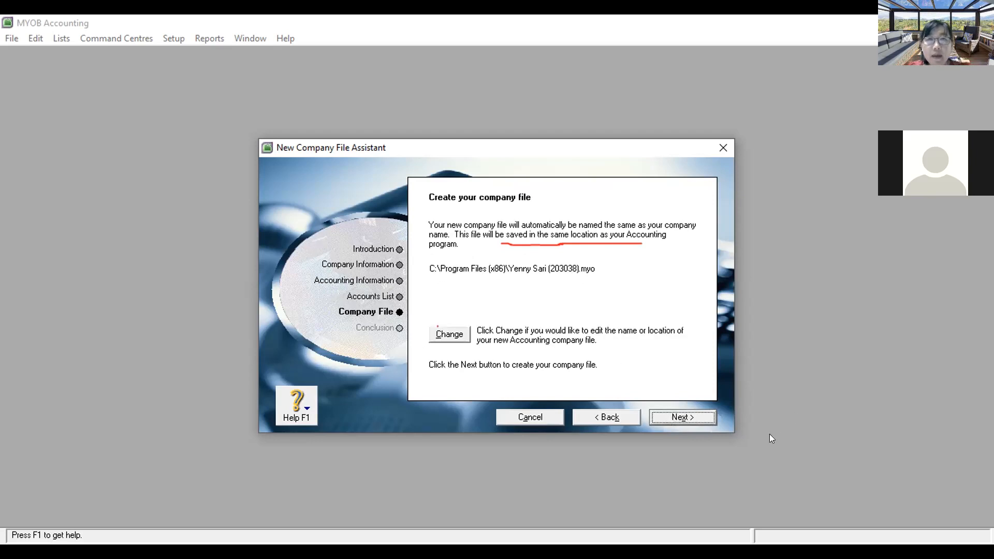
Step: Save the company file in DATA (Y:) > Bid I Pengajaran > AnBi K2021 with 'Coba' added to its name
{"action": "left_click", "coordinate": [446, 335]}
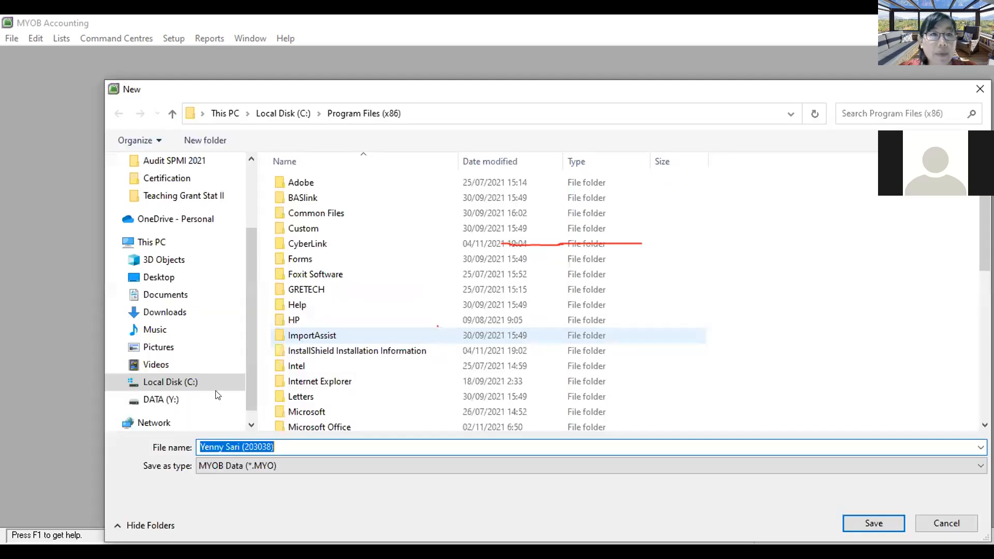
{"action": "left_click", "coordinate": [207, 399]}
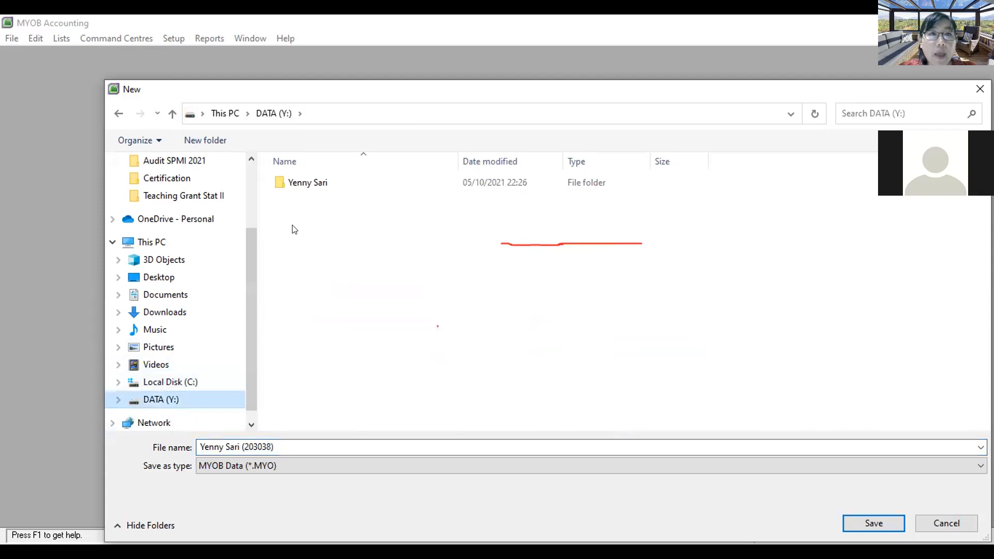
{"action": "double_click", "coordinate": [305, 182]}
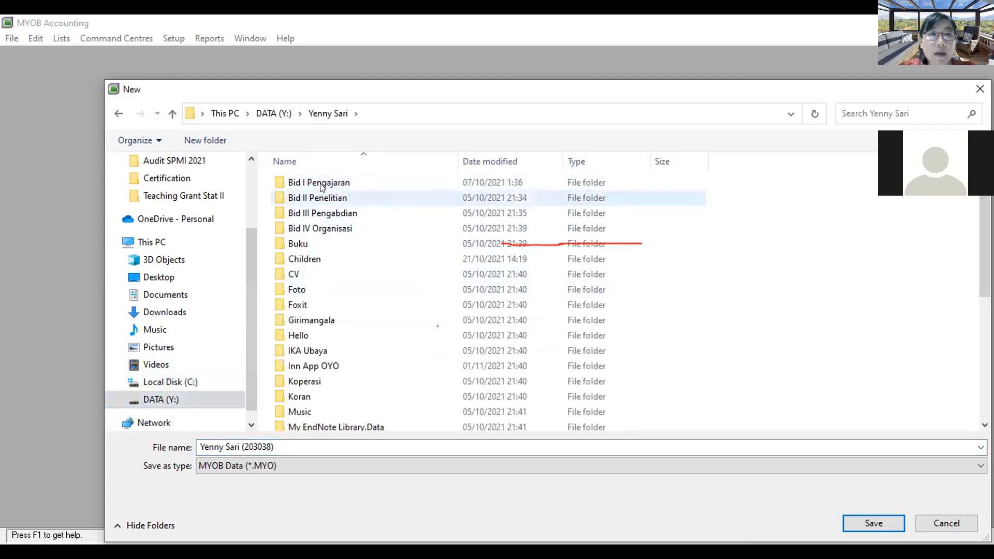
{"action": "double_click", "coordinate": [318, 182]}
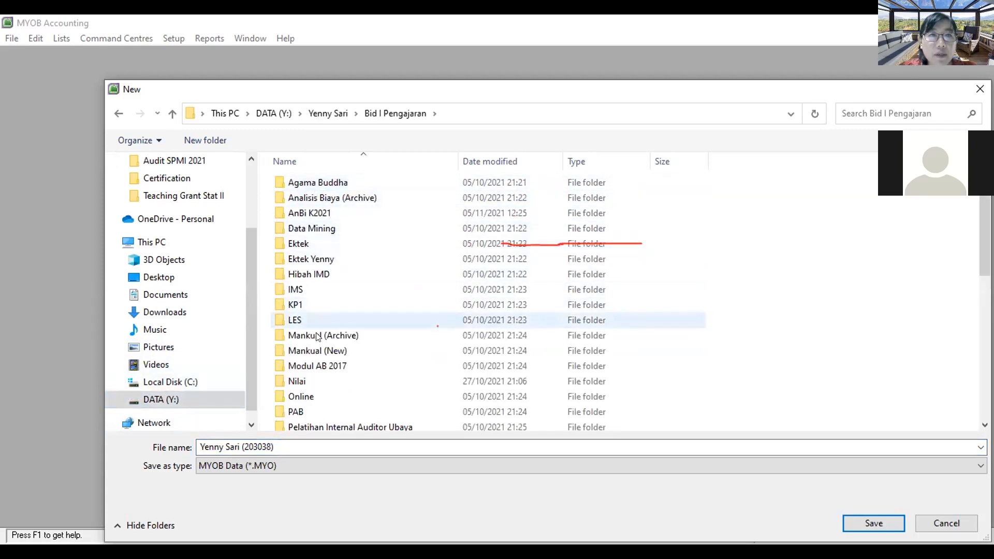
{"action": "double_click", "coordinate": [311, 213]}
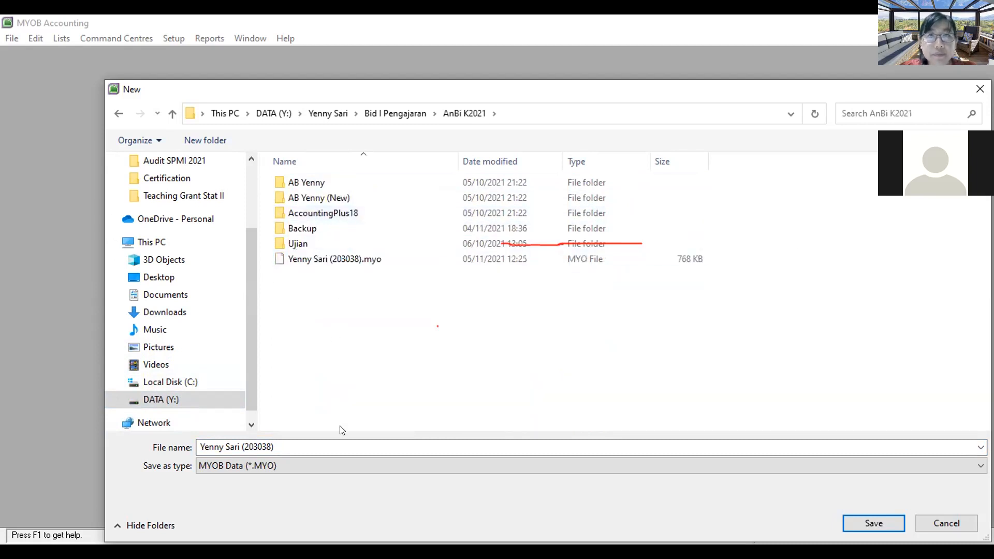
{"action": "left_click", "coordinate": [241, 447]}
{"action": "left_click", "coordinate": [241, 446]}
{"action": "type", "text": "Coba"}
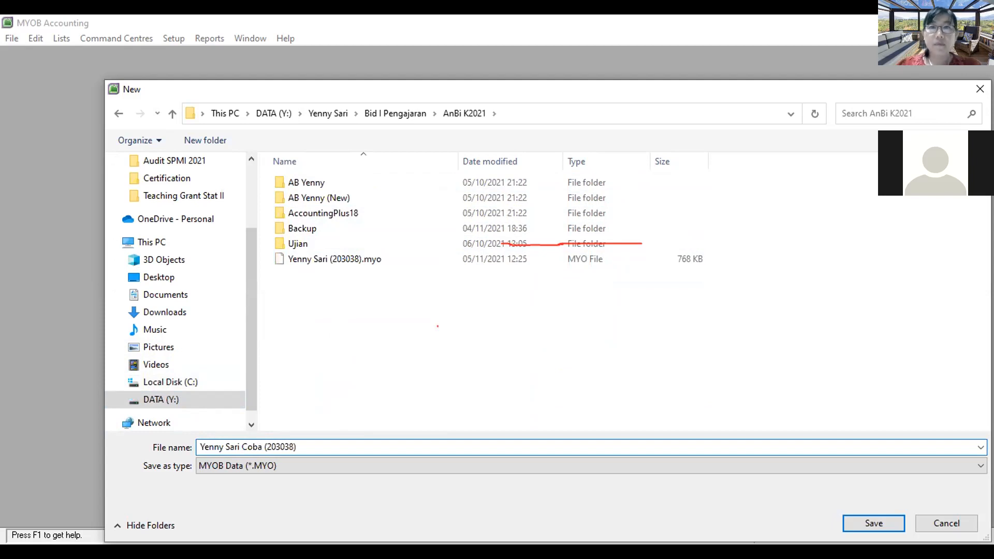
{"action": "key", "text": "Return"}
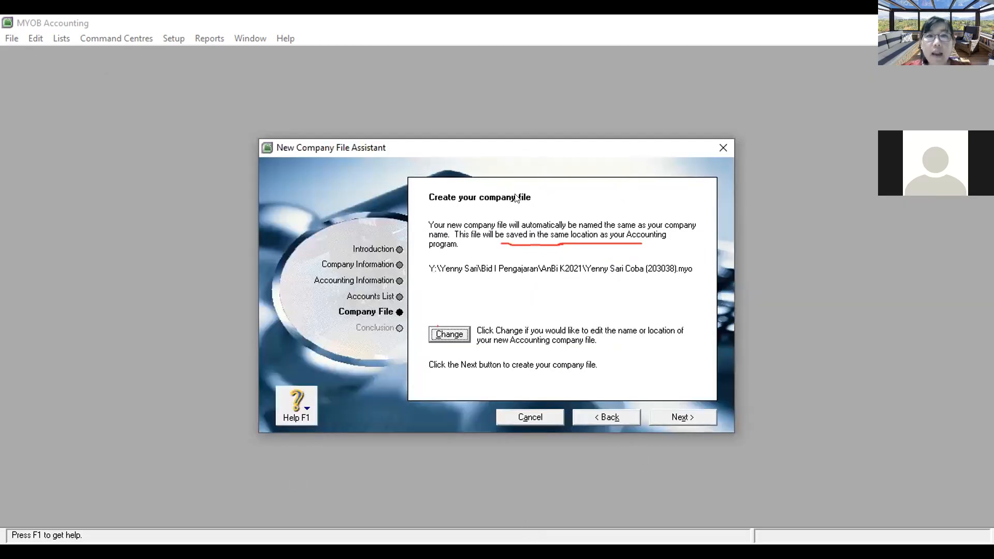
Step: Create the company file and launch the Setup Assistant from the Congratulations page
{"action": "left_click", "coordinate": [671, 417]}
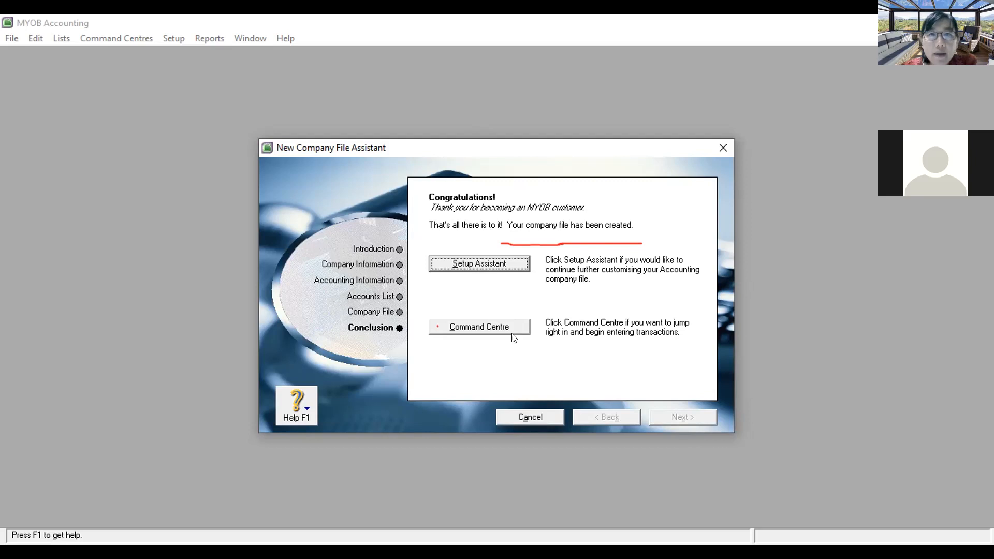
{"action": "left_click", "coordinate": [494, 266]}
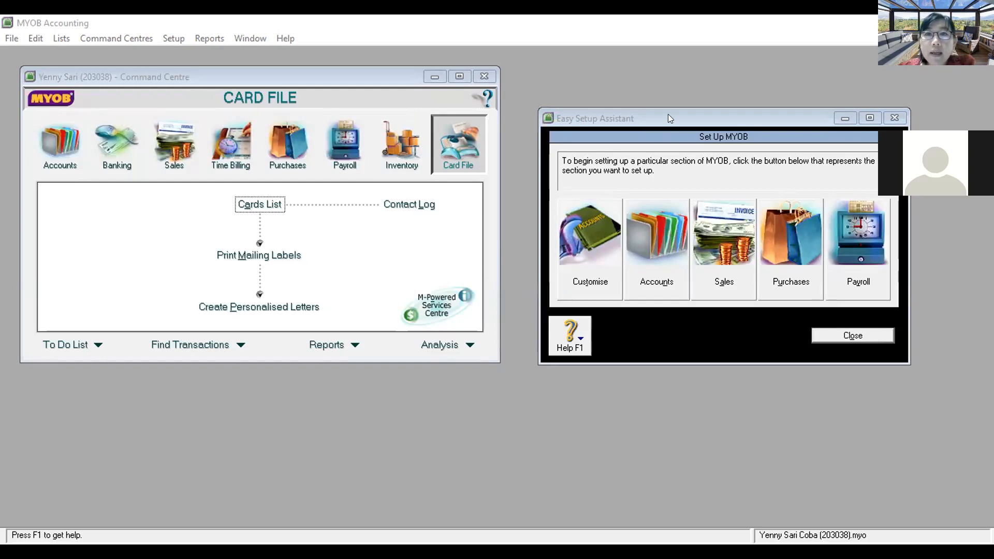
Step: Circle the Set Up MYOB heading, then close the Easy Setup Assistant window
{"action": "mouse_move", "coordinate": [699, 148]}
{"action": "left_mouse_down"}
{"action": "mouse_move", "coordinate": [753, 148]}
{"action": "mouse_move", "coordinate": [746, 125]}
{"action": "mouse_move", "coordinate": [688, 143]}
{"action": "mouse_move", "coordinate": [715, 150]}
{"action": "left_mouse_up"}
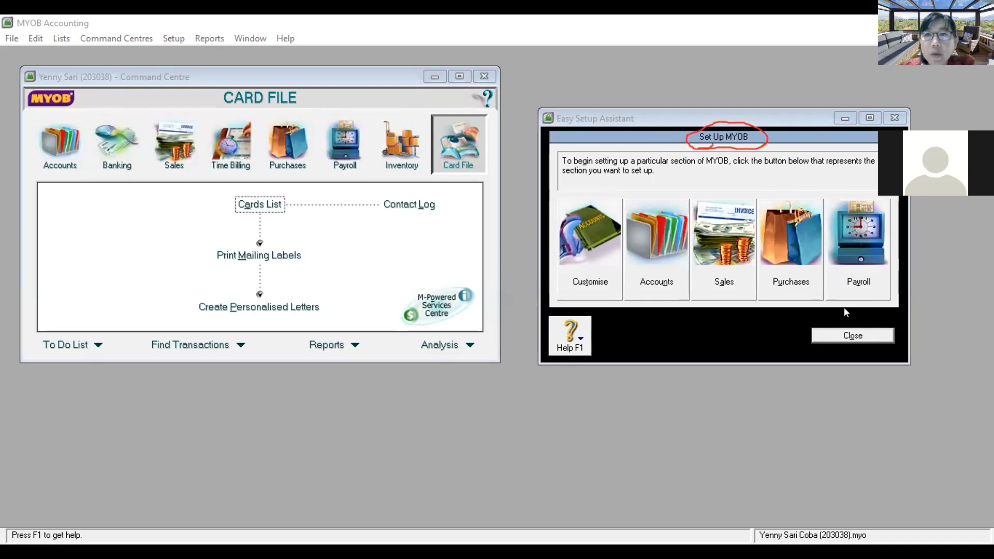
{"action": "left_click", "coordinate": [863, 335]}
{"action": "left_click", "coordinate": [862, 337]}
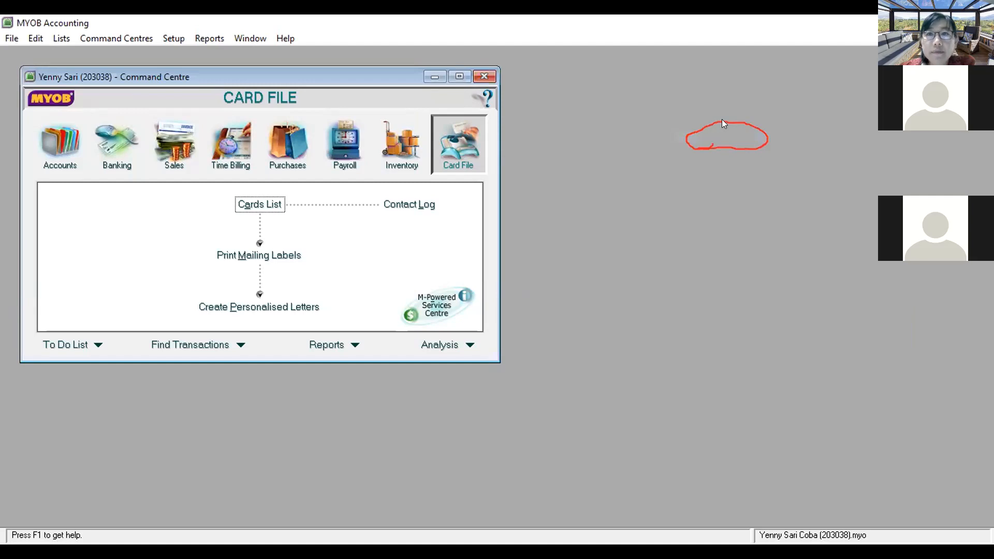
Step: Maximise the new file's Command Centre and switch to its Accounts centre
{"action": "left_click", "coordinate": [712, 215]}
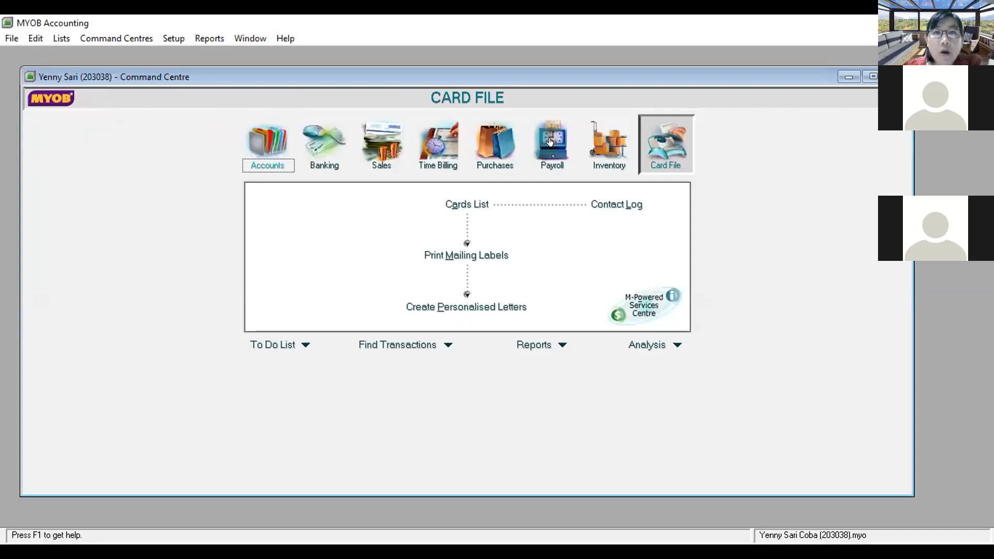
{"action": "left_click", "coordinate": [663, 130]}
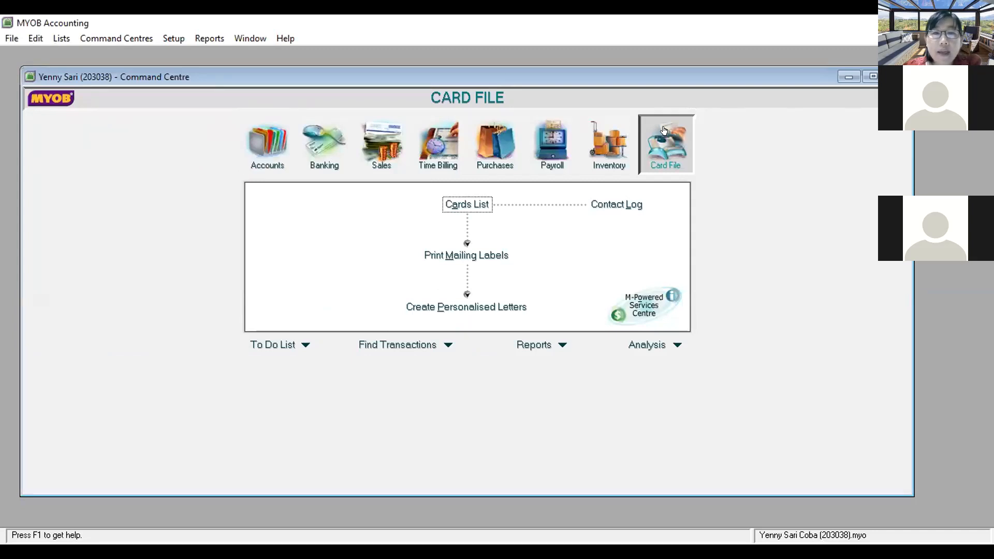
{"action": "left_click", "coordinate": [263, 145]}
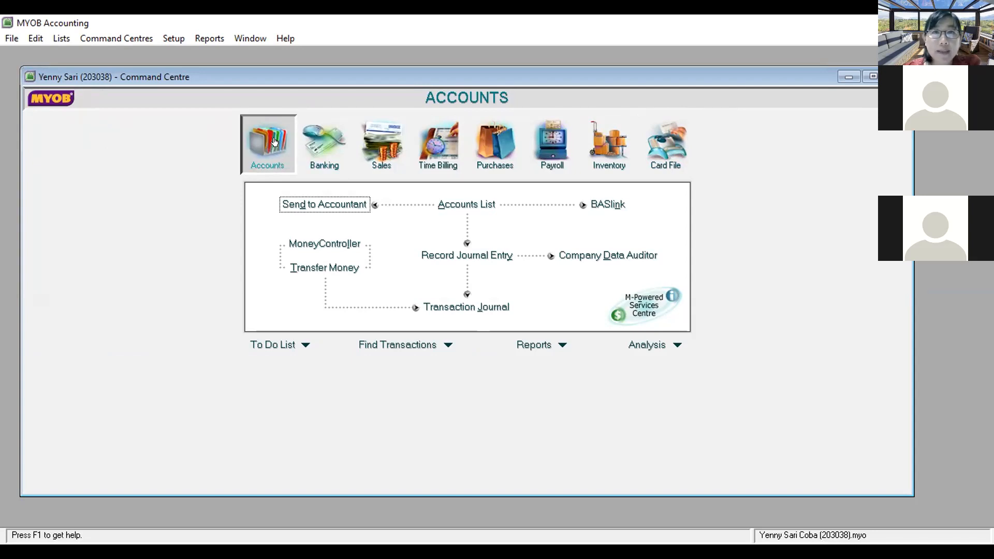
{"action": "left_click", "coordinate": [332, 146]}
{"action": "left_click", "coordinate": [438, 144]}
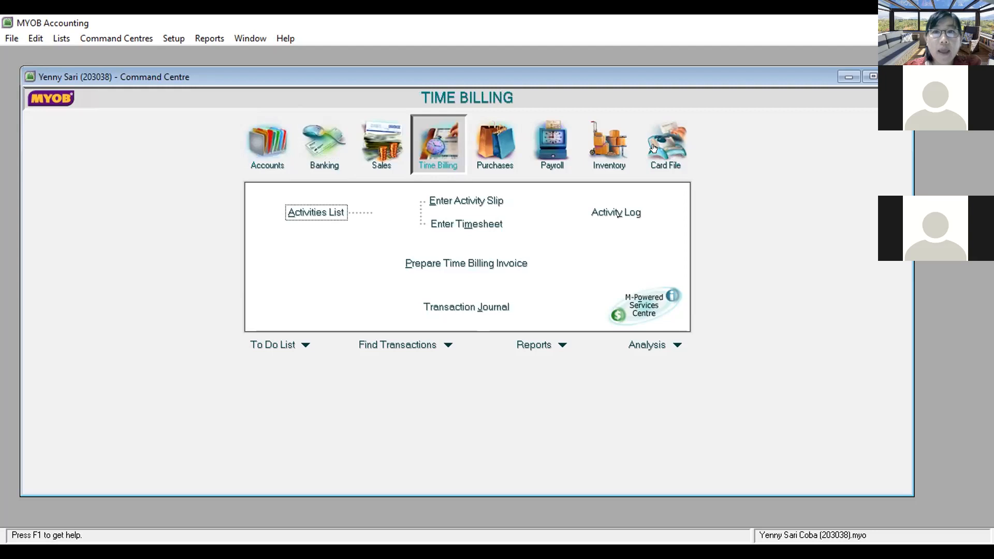
{"action": "left_click", "coordinate": [281, 150]}
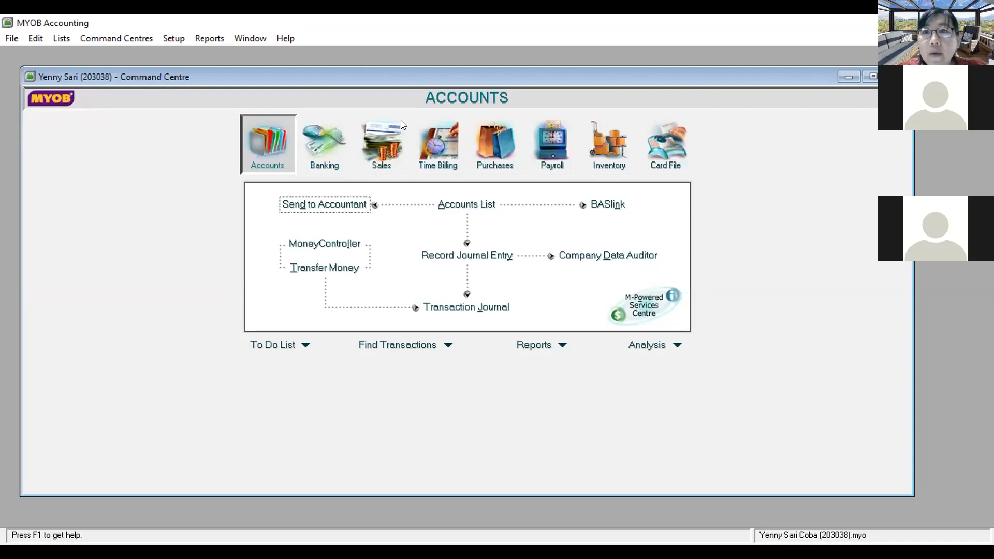
{"action": "key", "text": "alt+Tab"}
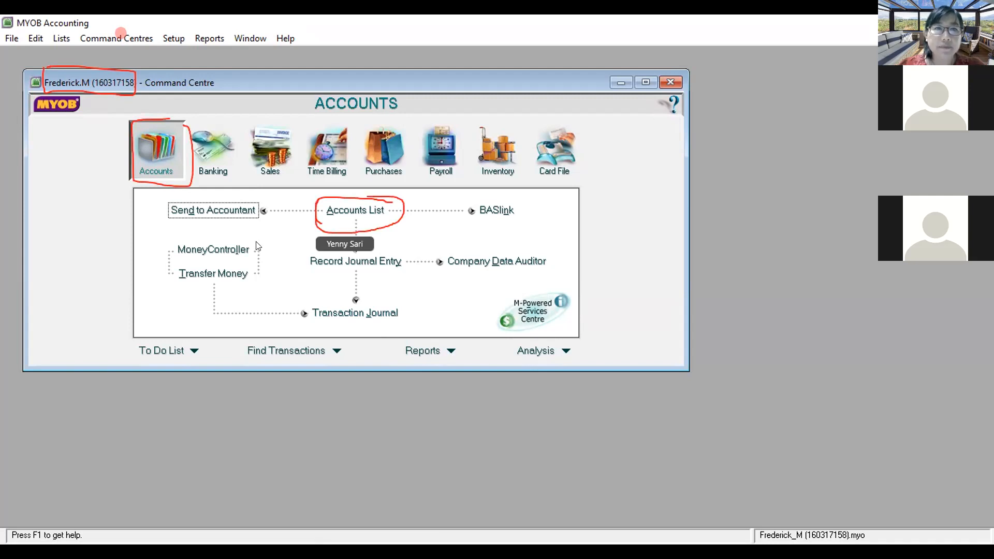
Step: Open the Accounts List and resize and reposition its window to show more rows
{"action": "left_click", "coordinate": [339, 208]}
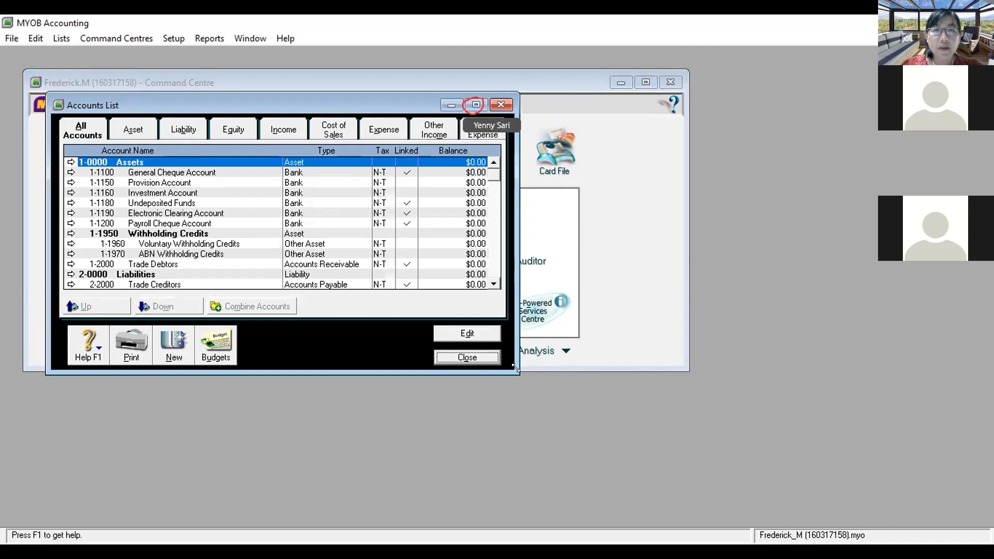
{"action": "left_click_drag", "start_coordinate": [516, 367], "coordinate": [670, 448]}
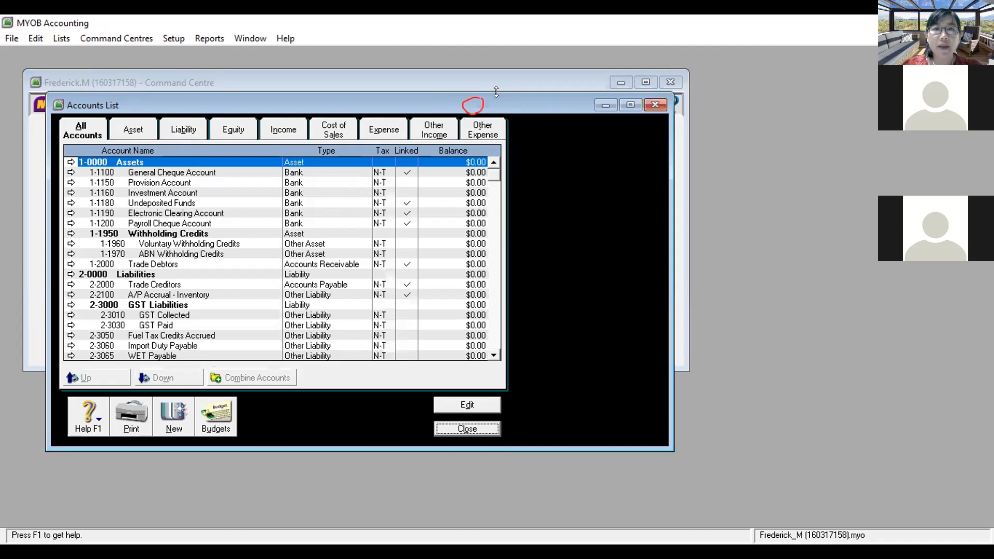
{"action": "left_click_drag", "start_coordinate": [519, 106], "coordinate": [680, 148]}
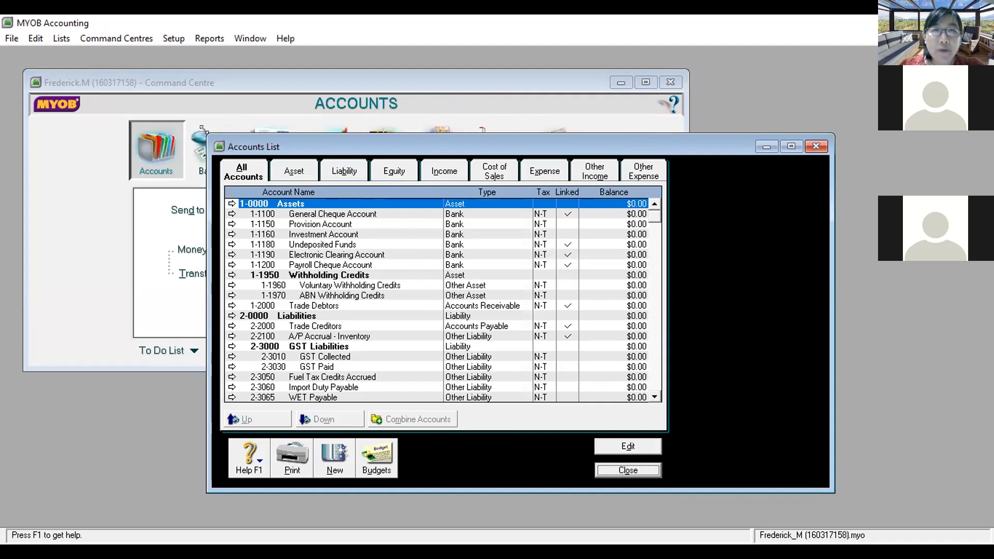
{"action": "left_click_drag", "start_coordinate": [203, 130], "coordinate": [89, 60]}
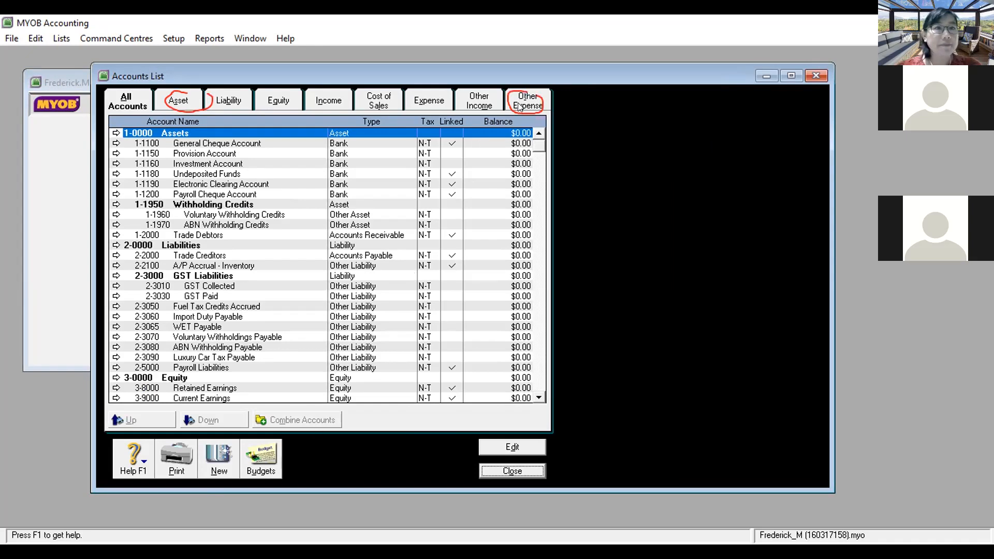
{"action": "left_click", "coordinate": [171, 103]}
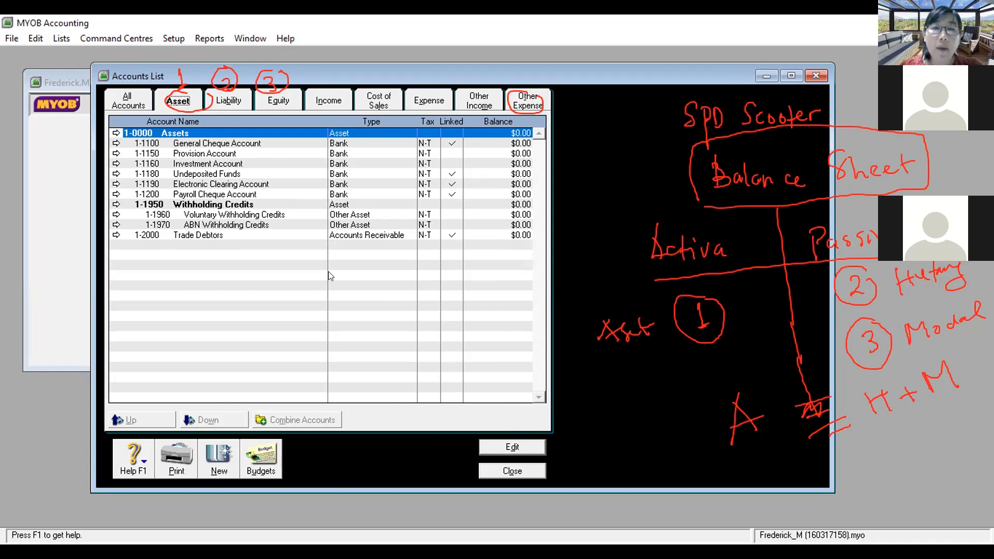
{"action": "left_click", "coordinate": [237, 95]}
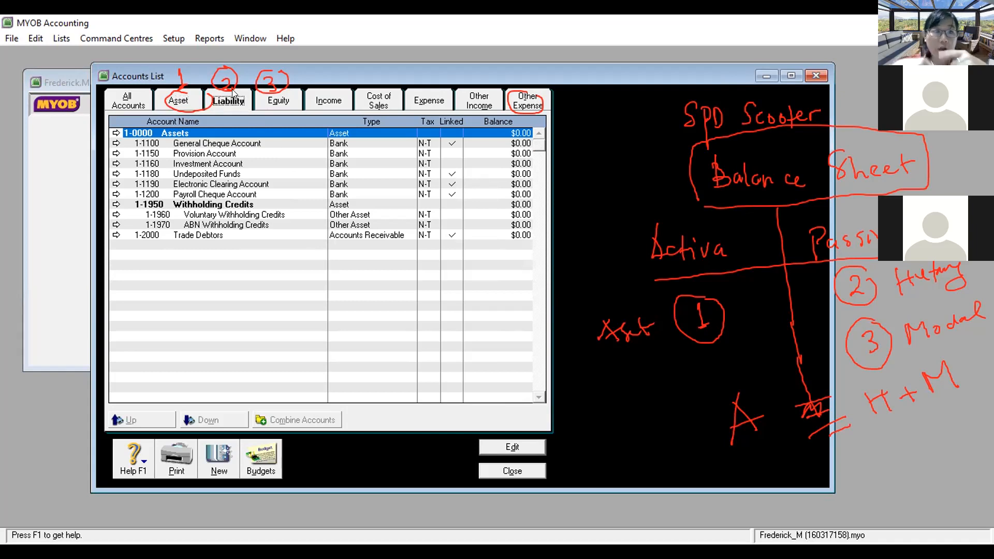
{"action": "left_click", "coordinate": [283, 101]}
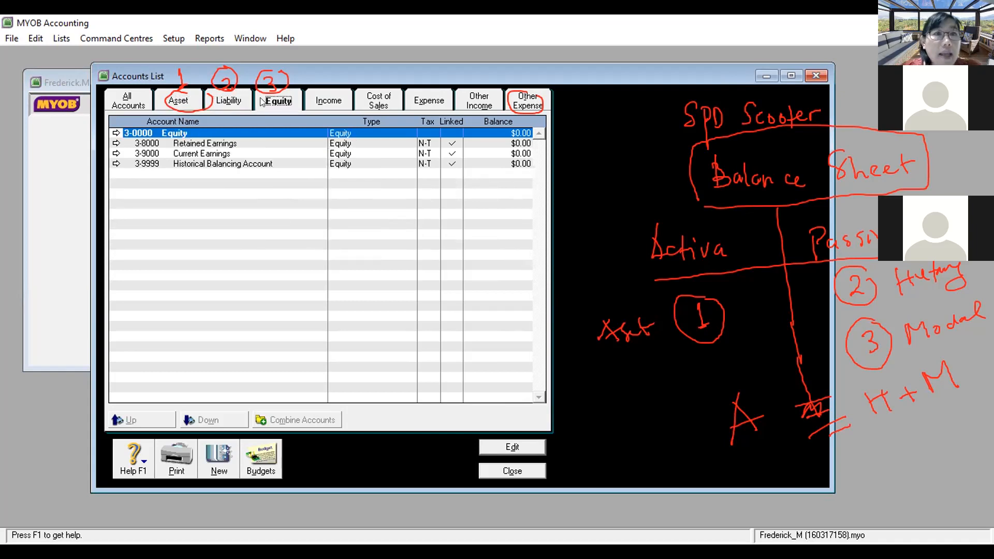
{"action": "left_click", "coordinate": [179, 99]}
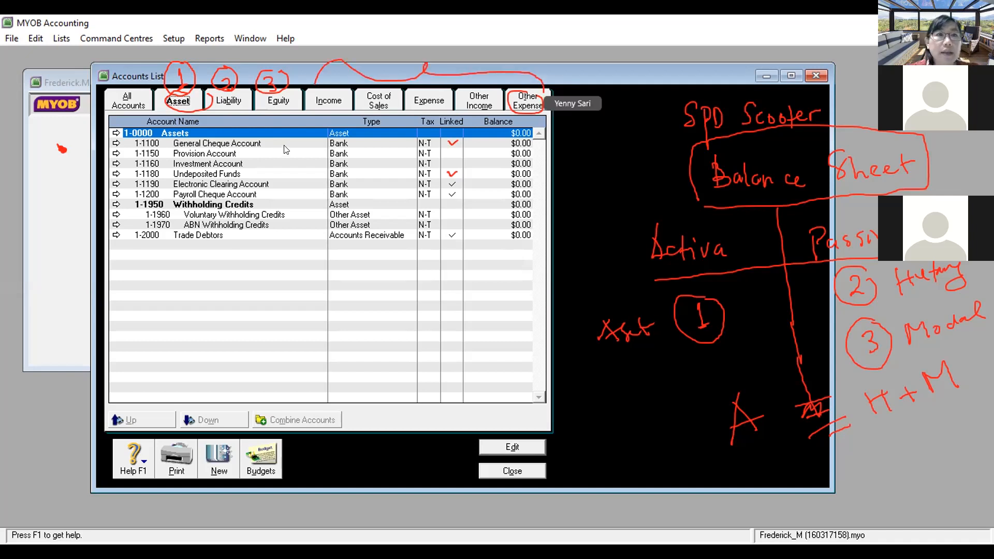
Step: Browse the Income, Cost of Sales, Expense, Other Income and Other Expense tabs, ending on Asset
{"action": "left_click", "coordinate": [321, 94]}
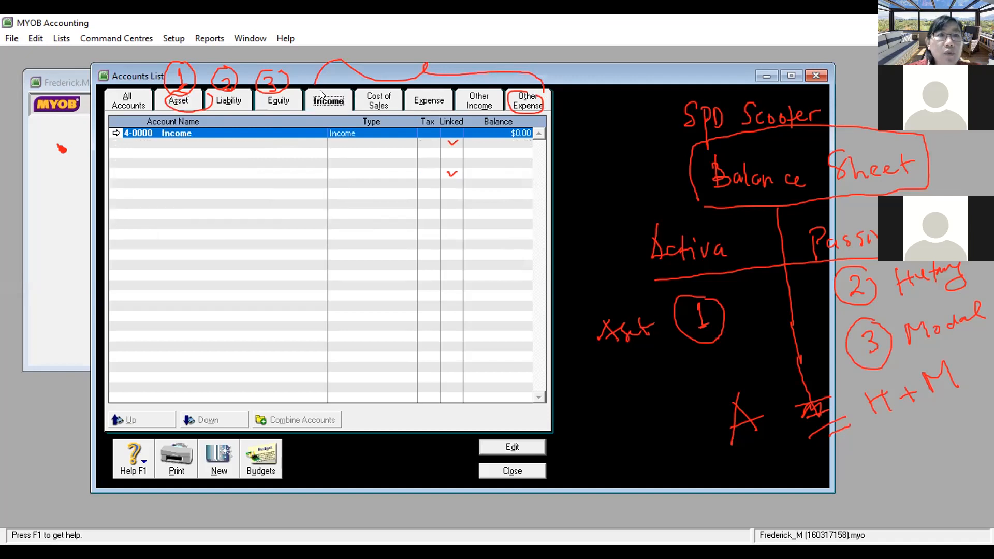
{"action": "left_click", "coordinate": [379, 106]}
{"action": "left_click", "coordinate": [433, 102]}
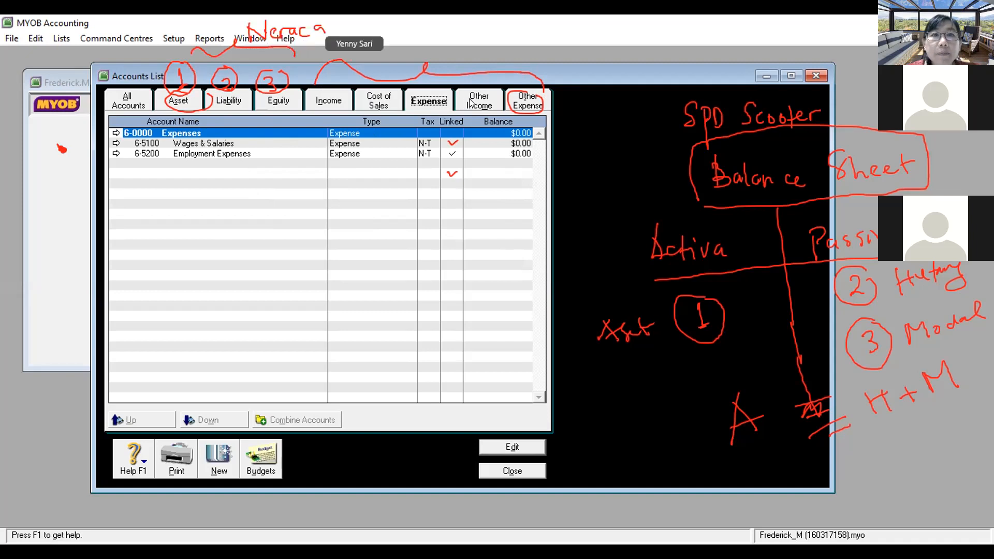
{"action": "left_click", "coordinate": [468, 104]}
{"action": "left_click", "coordinate": [316, 102]}
{"action": "left_click", "coordinate": [368, 106]}
{"action": "left_click", "coordinate": [428, 104]}
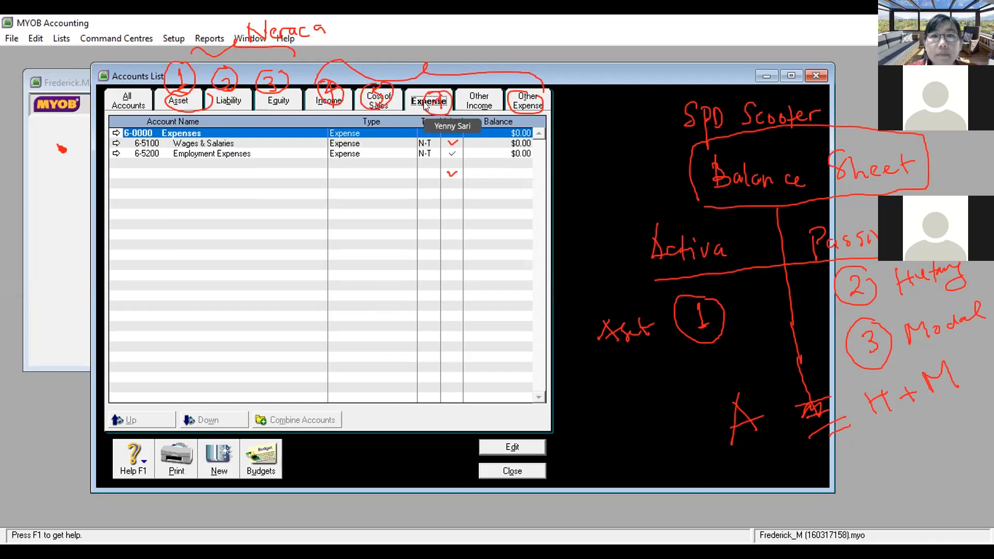
{"action": "left_click", "coordinate": [469, 101]}
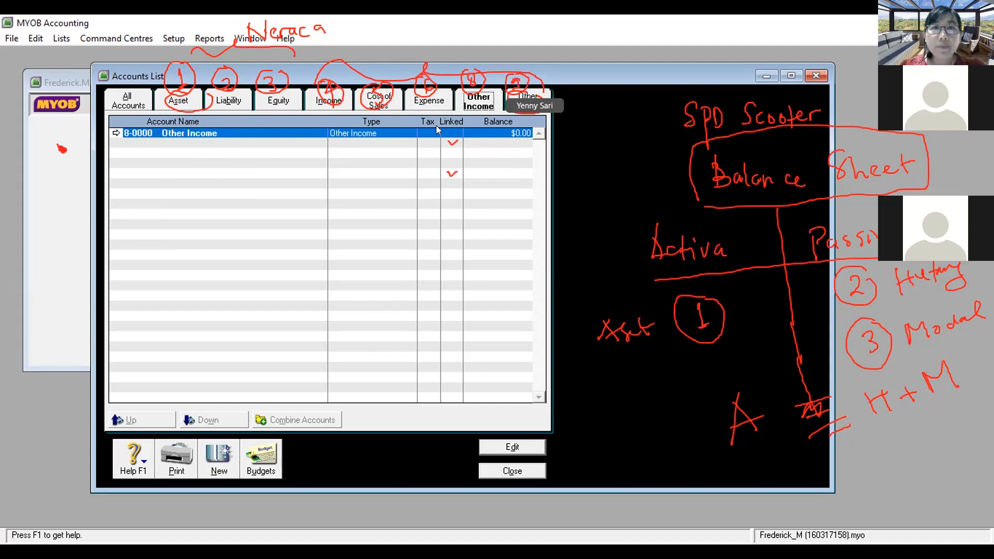
{"action": "left_click", "coordinate": [414, 103]}
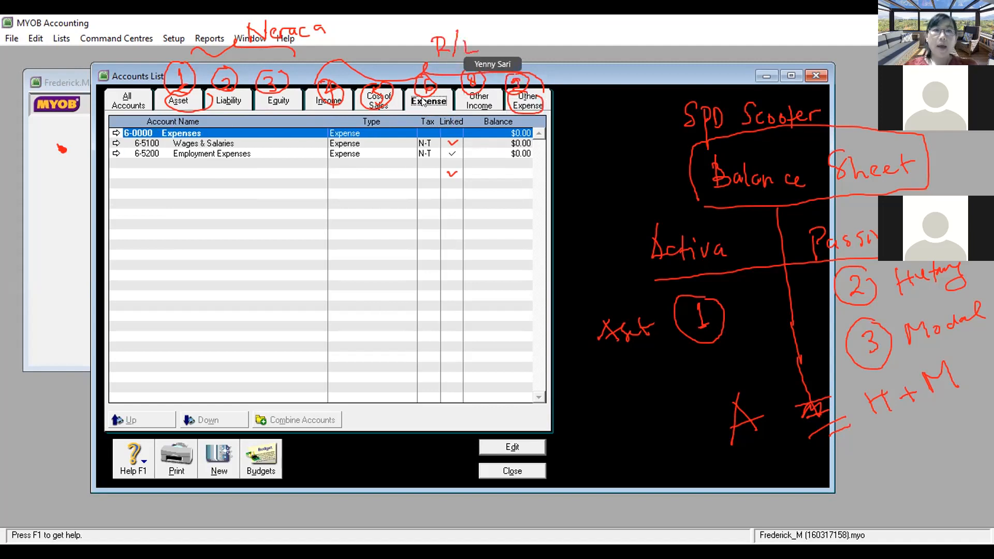
{"action": "left_click", "coordinate": [532, 100]}
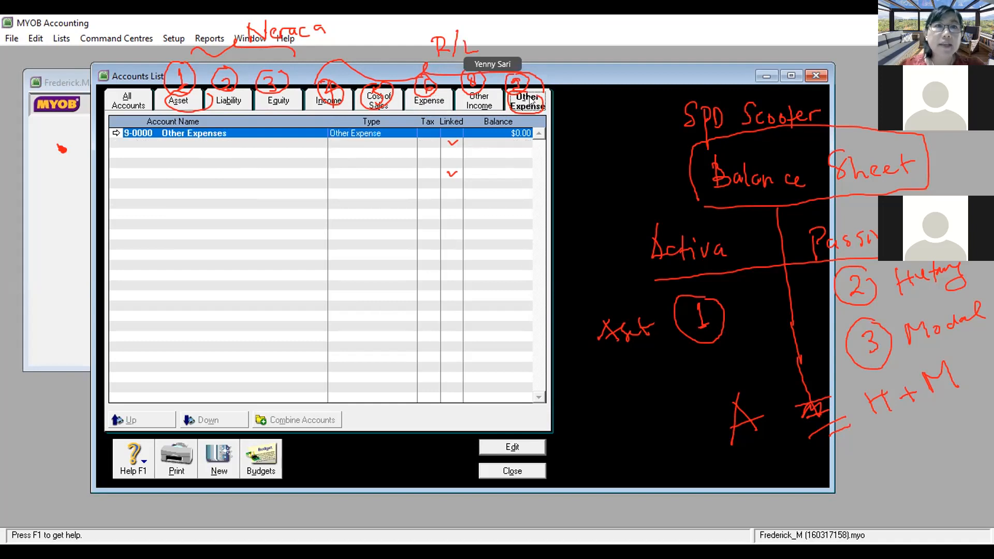
{"action": "left_click", "coordinate": [189, 100]}
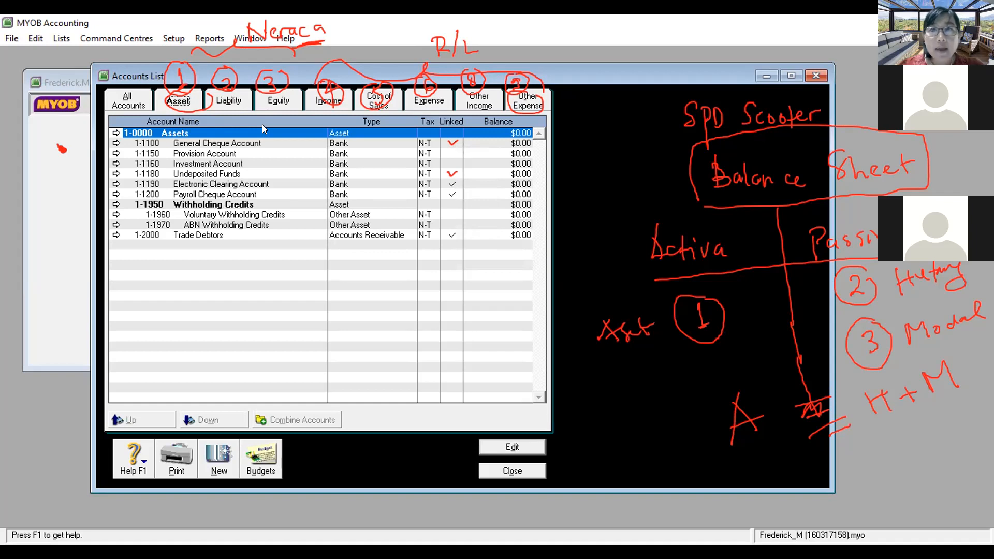
Step: Open the Edit Accounts window for 1-1100 General Cheque Account
{"action": "key", "text": "Escape"}
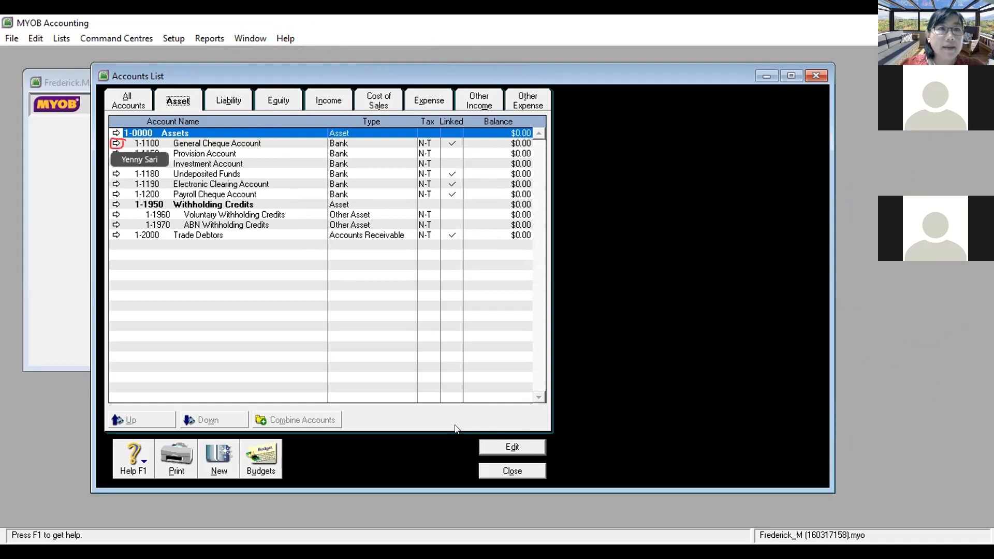
{"action": "left_click", "coordinate": [116, 143]}
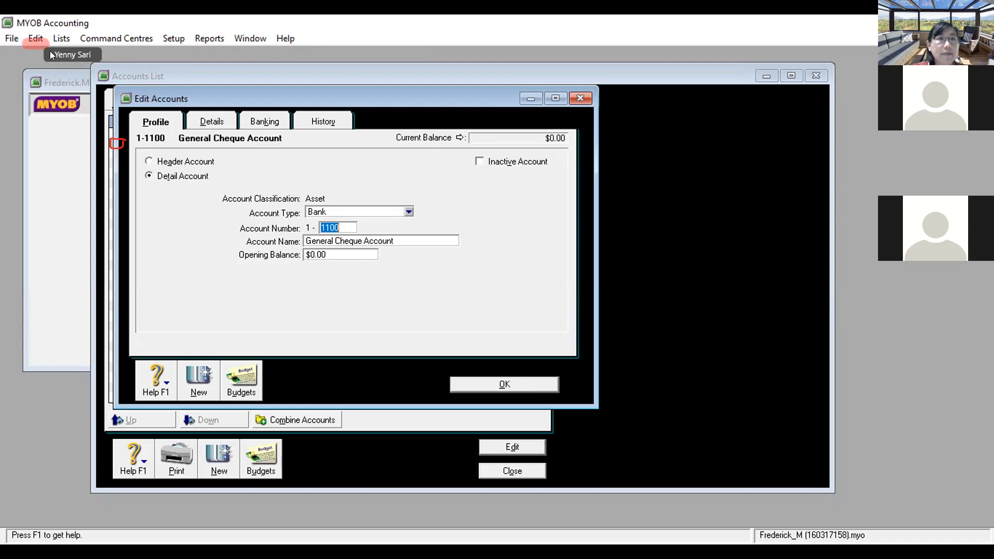
Step: Try deleting 1-1100 General Cheque Account, dismiss the linked-account warning, and close it unchanged
{"action": "left_click", "coordinate": [38, 35]}
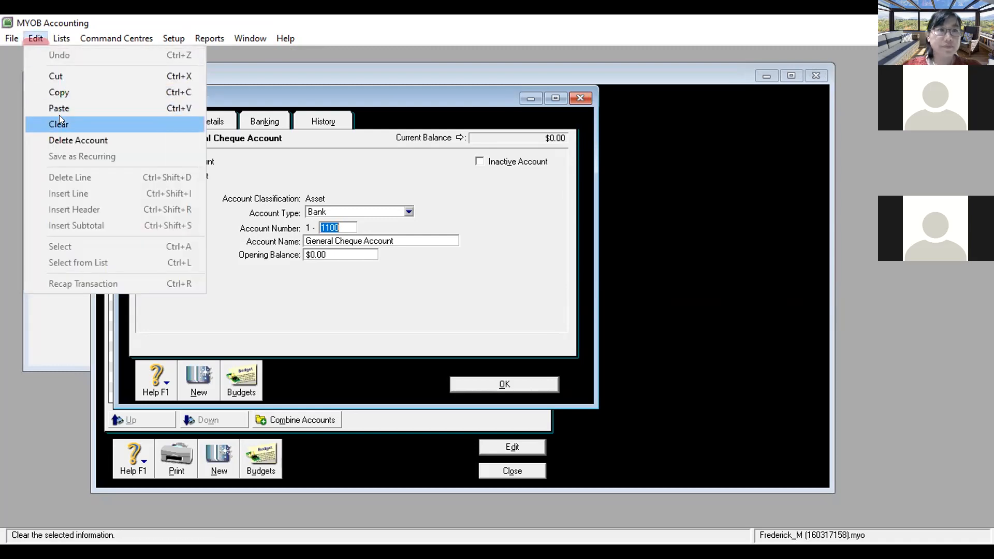
{"action": "left_click", "coordinate": [76, 136]}
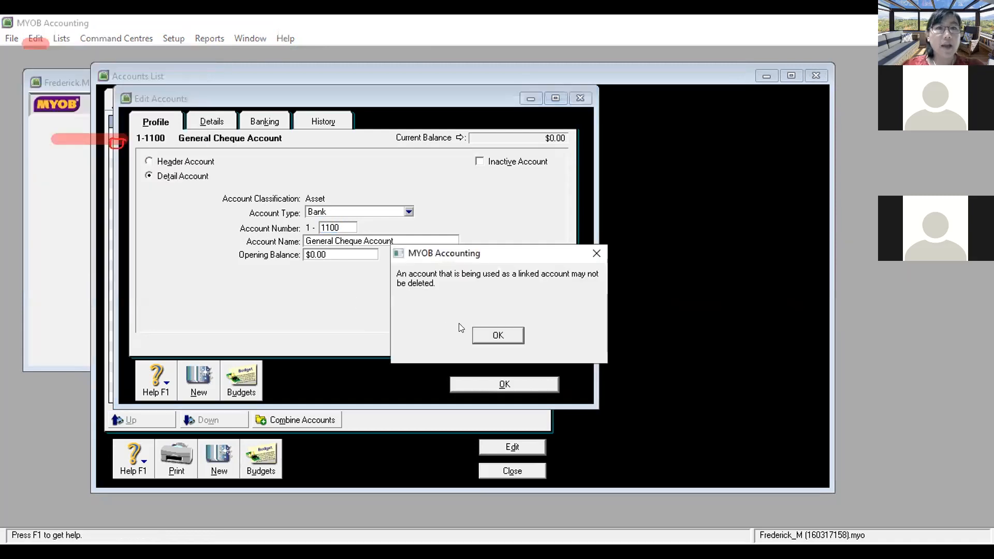
{"action": "left_click", "coordinate": [481, 325]}
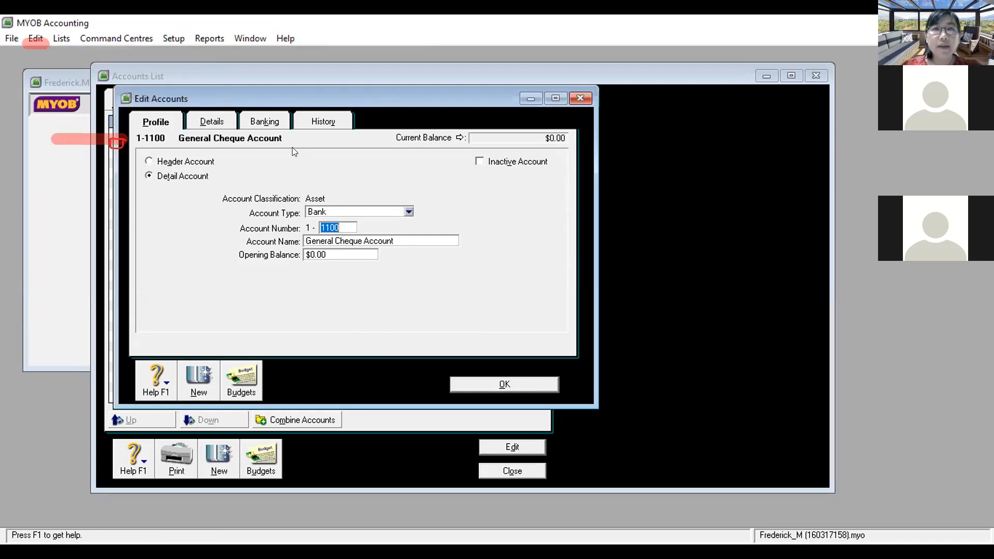
{"action": "left_click", "coordinate": [29, 31]}
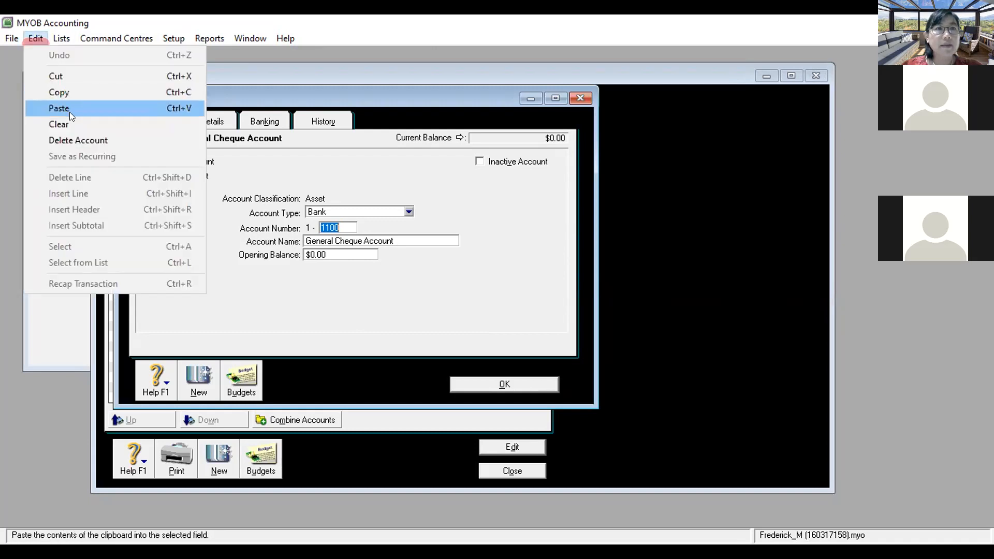
{"action": "left_click", "coordinate": [80, 140]}
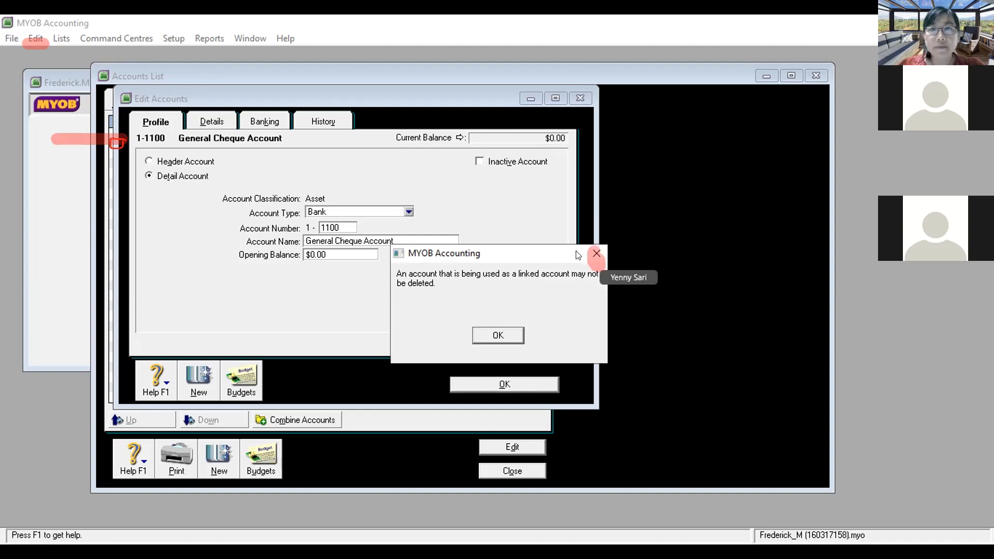
{"action": "left_click", "coordinate": [596, 254]}
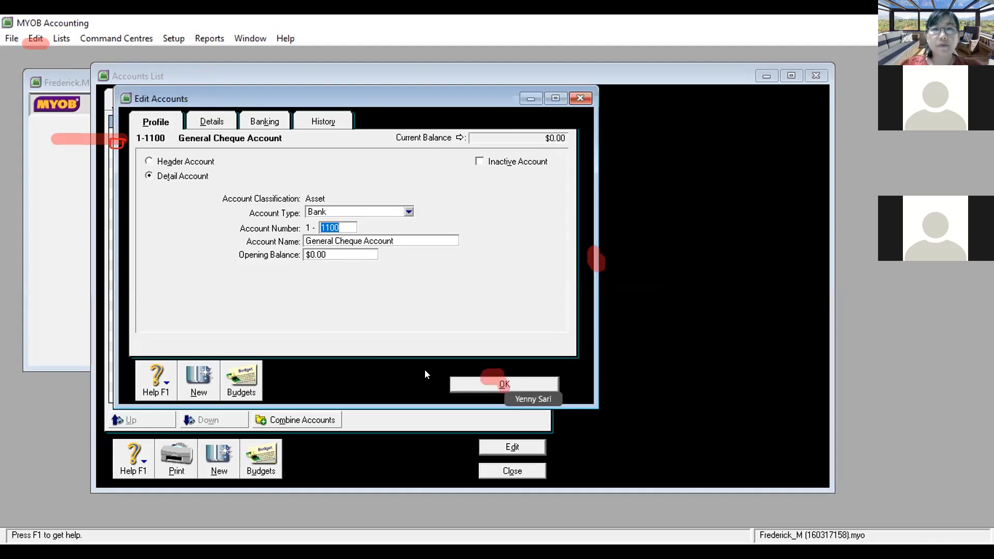
{"action": "left_click", "coordinate": [457, 383]}
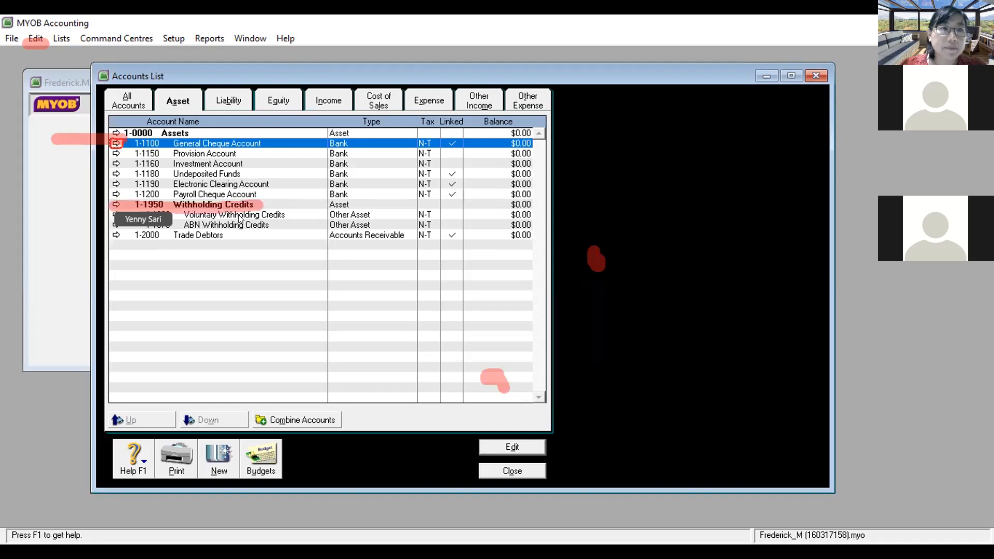
Step: Delete the 1-1950 Withholding Credits header account
{"action": "left_click", "coordinate": [116, 204]}
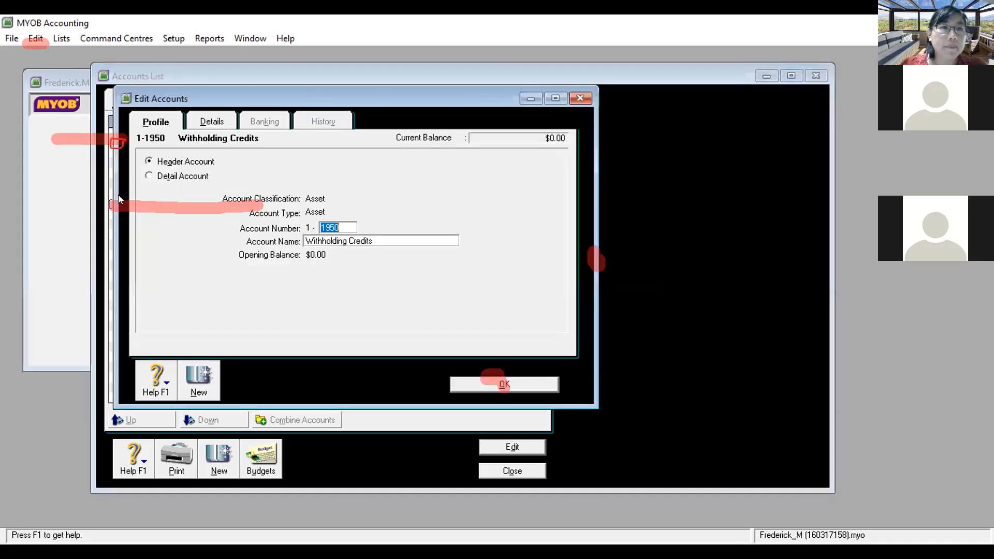
{"action": "left_click", "coordinate": [36, 38]}
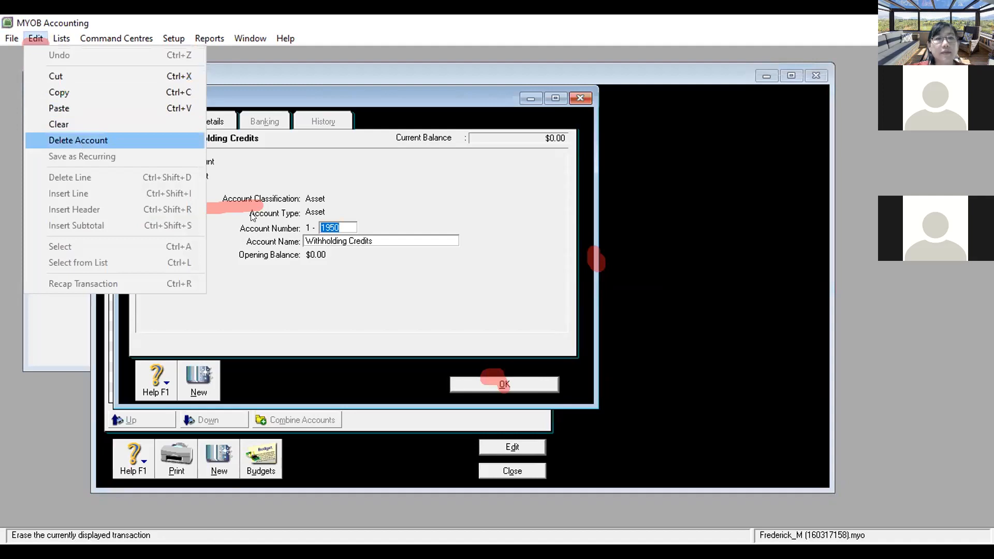
{"action": "left_click", "coordinate": [80, 142]}
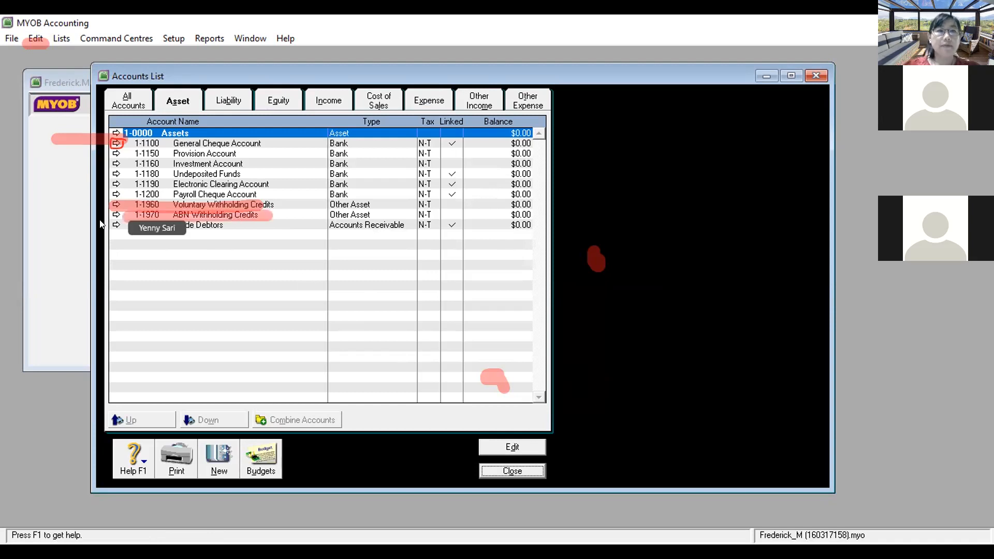
{"action": "left_click", "coordinate": [116, 215]}
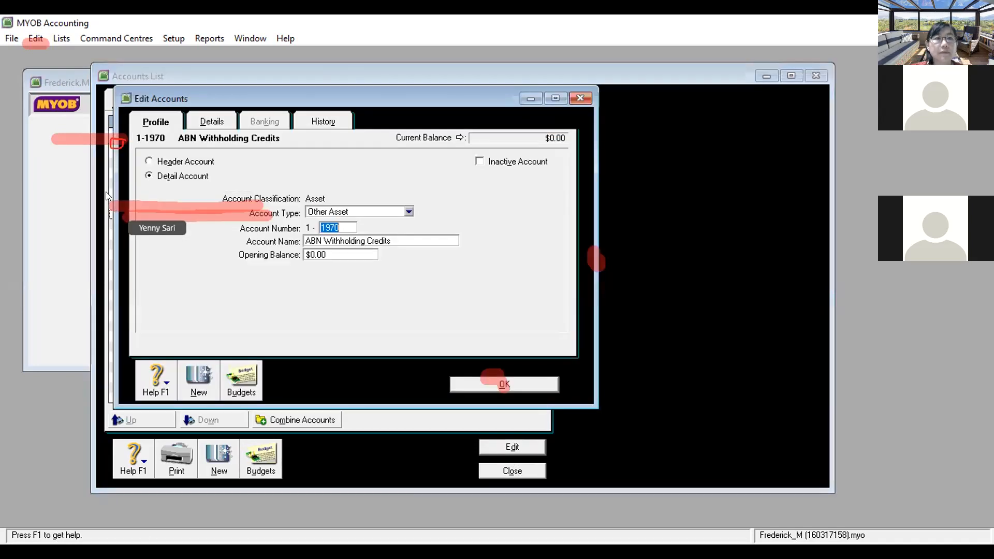
{"action": "left_click", "coordinate": [27, 37]}
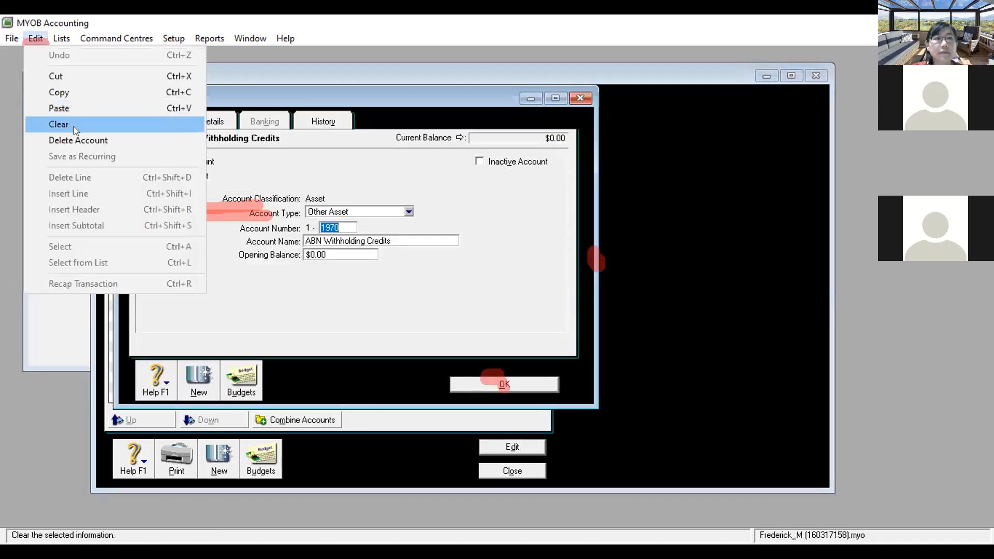
{"action": "left_click", "coordinate": [82, 141]}
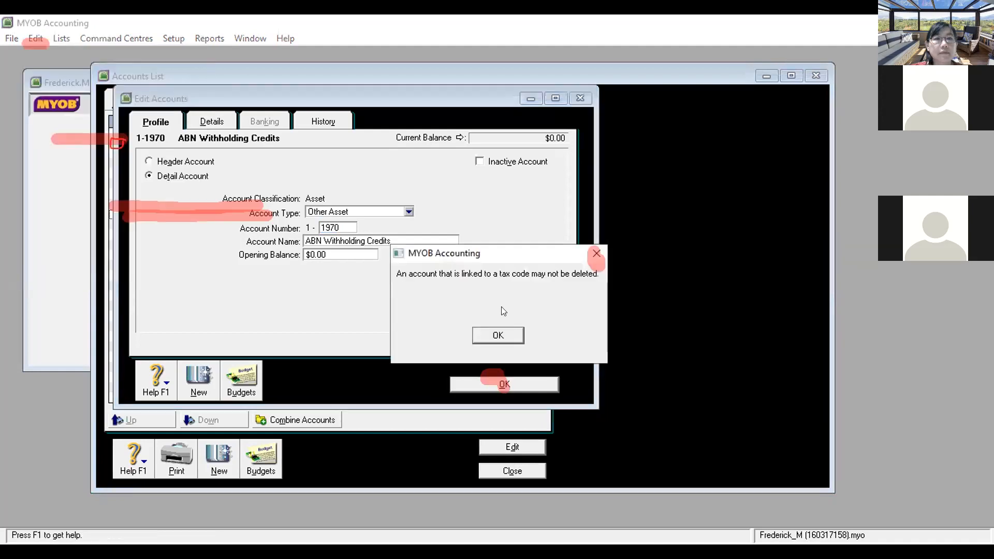
{"action": "left_click", "coordinate": [599, 253]}
{"action": "left_click", "coordinate": [503, 383]}
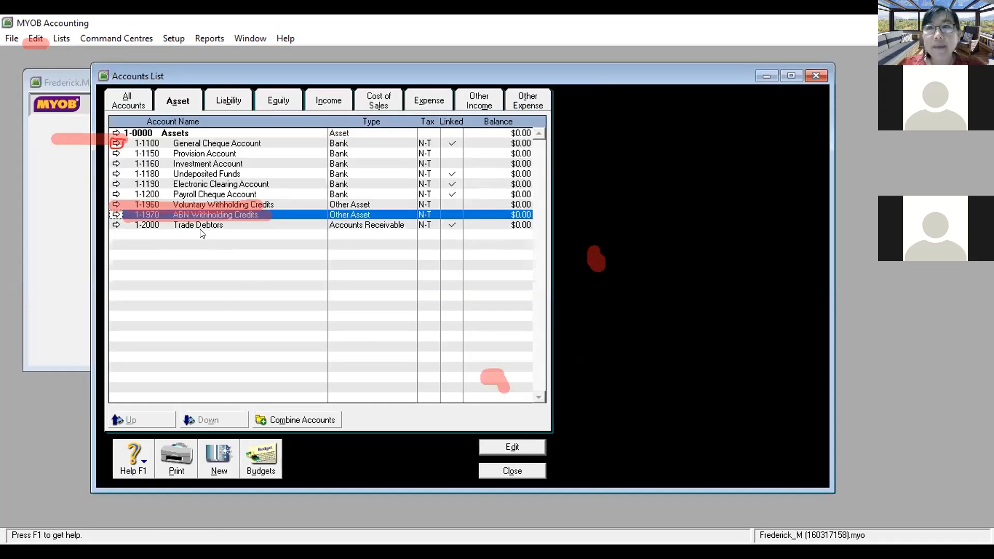
{"action": "left_click", "coordinate": [116, 225]}
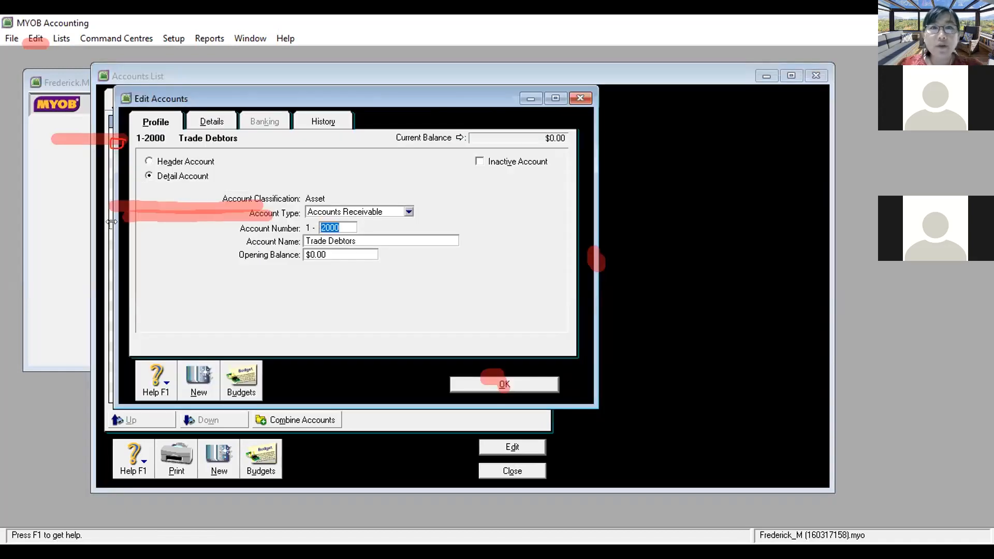
{"action": "left_click", "coordinate": [32, 37]}
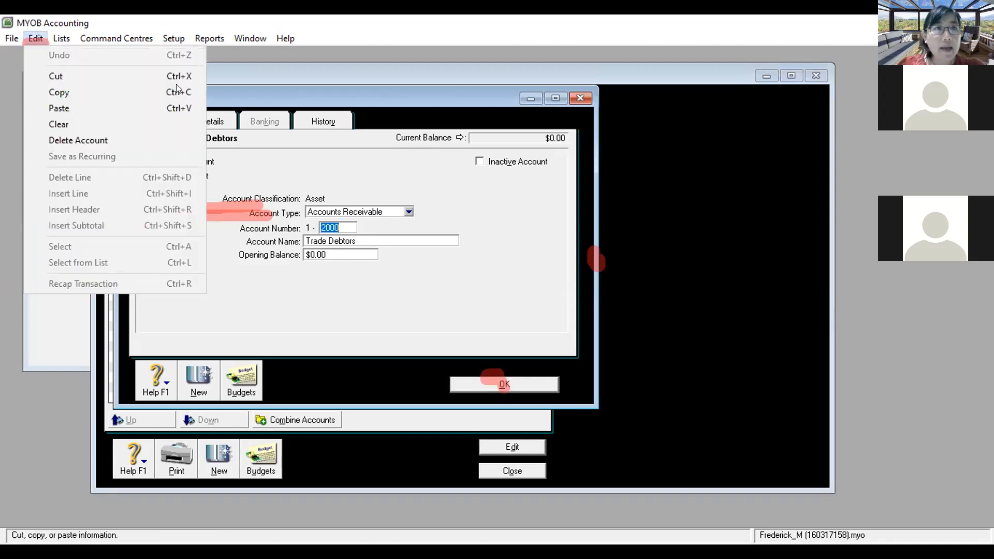
{"action": "key", "text": "Escape"}
{"action": "key", "text": "Escape"}
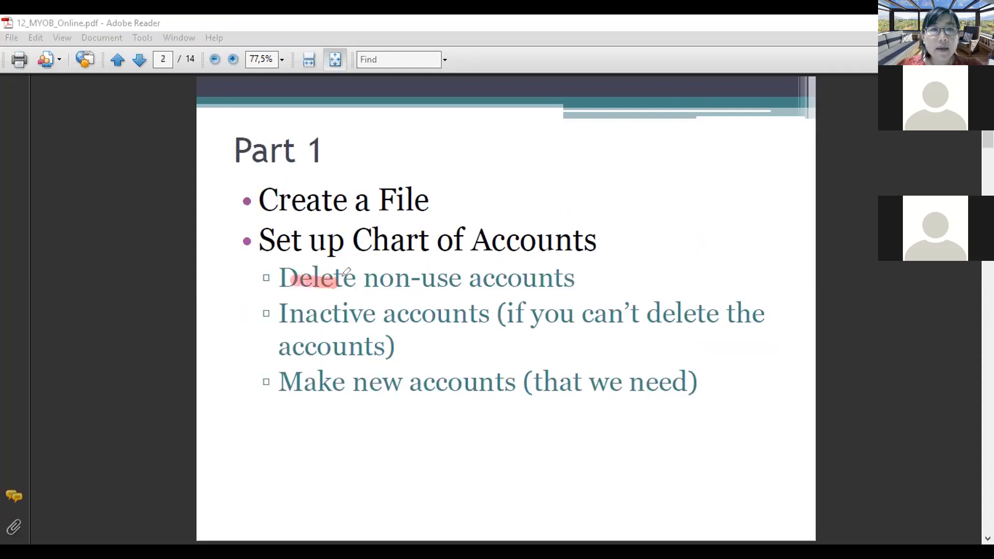
Step: Underline the words Delete and Inactive on the Part 1 slide
{"action": "left_click_drag", "start_coordinate": [284, 316], "coordinate": [368, 324]}
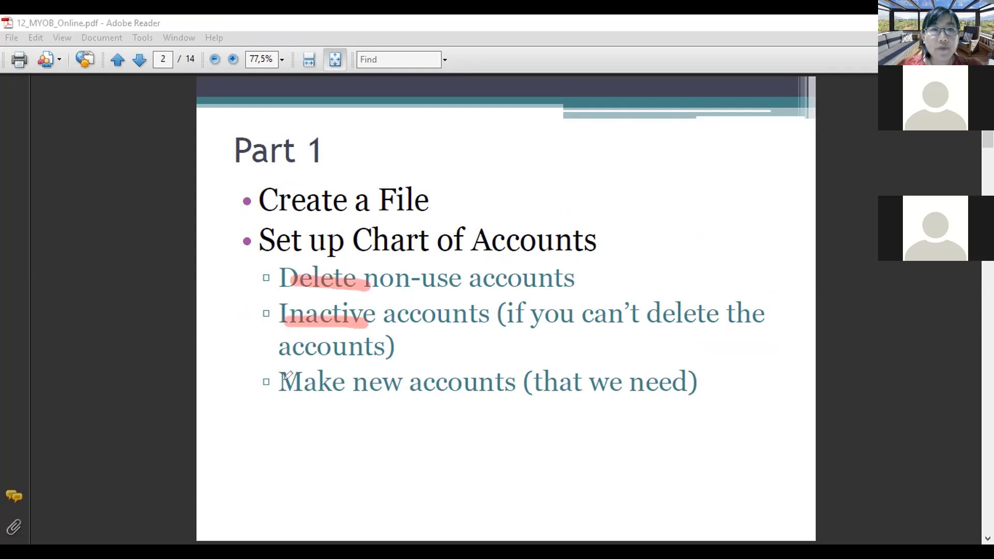
{"action": "left_click_drag", "start_coordinate": [283, 385], "coordinate": [388, 394]}
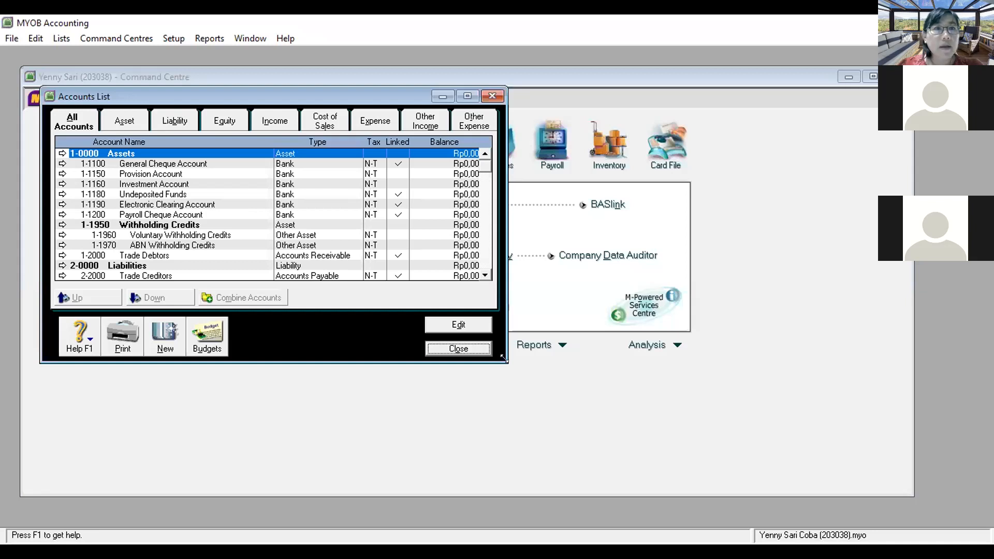
Step: In the enlarged Asset list, mark 1-1100 General Cheque Account Inactive after its deletion is refused
{"action": "left_click_drag", "start_coordinate": [504, 358], "coordinate": [834, 494]}
{"action": "left_click", "coordinate": [125, 121]}
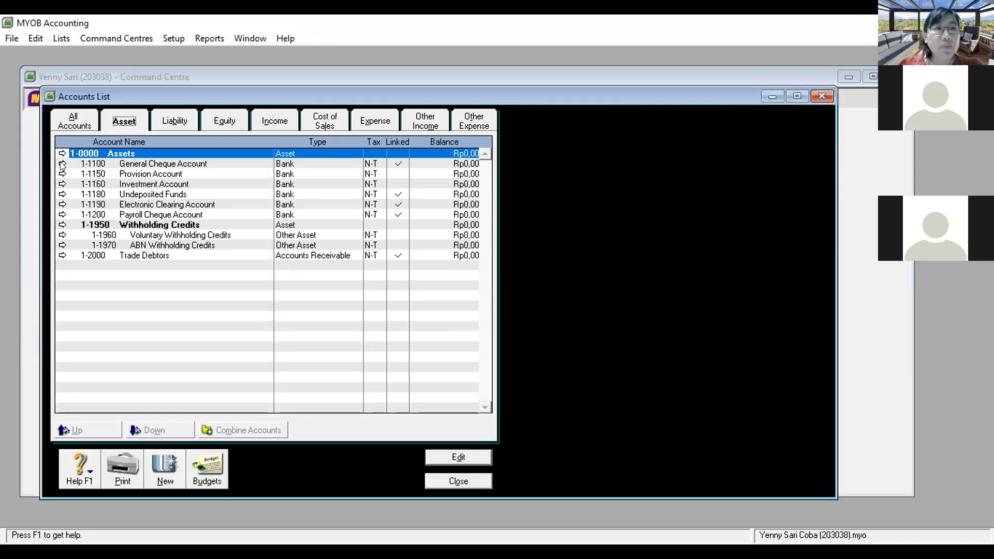
{"action": "left_click", "coordinate": [62, 163]}
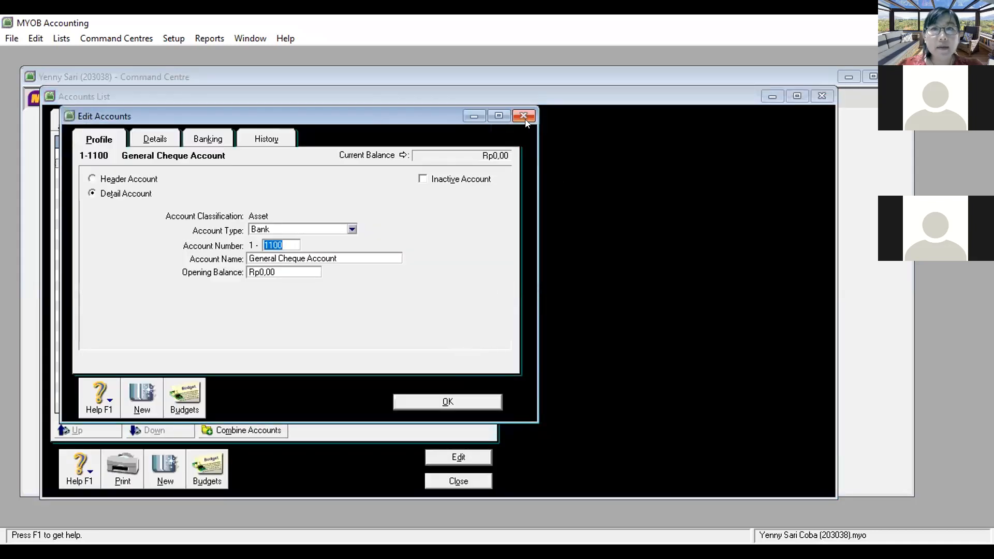
{"action": "left_click", "coordinate": [523, 115]}
{"action": "left_click", "coordinate": [63, 164]}
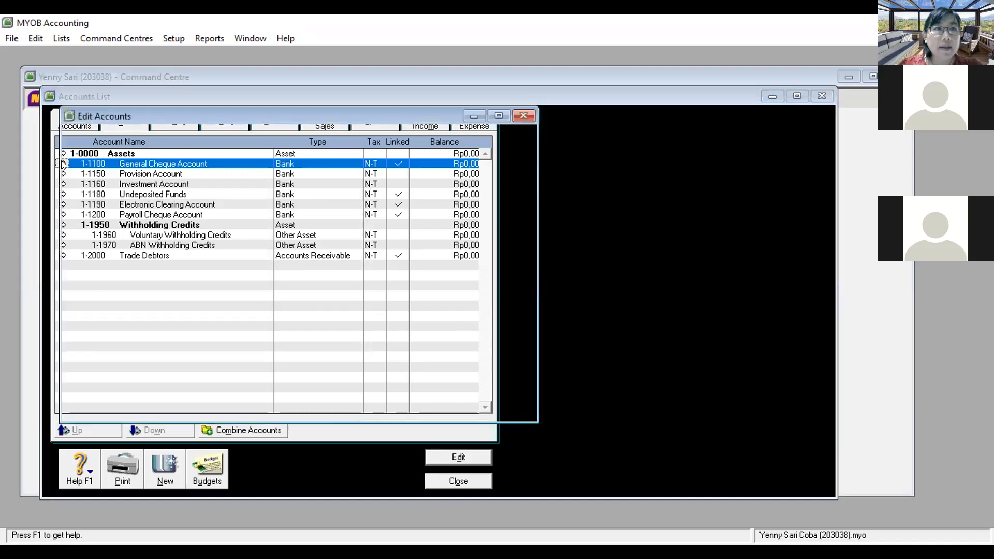
{"action": "left_click", "coordinate": [32, 38]}
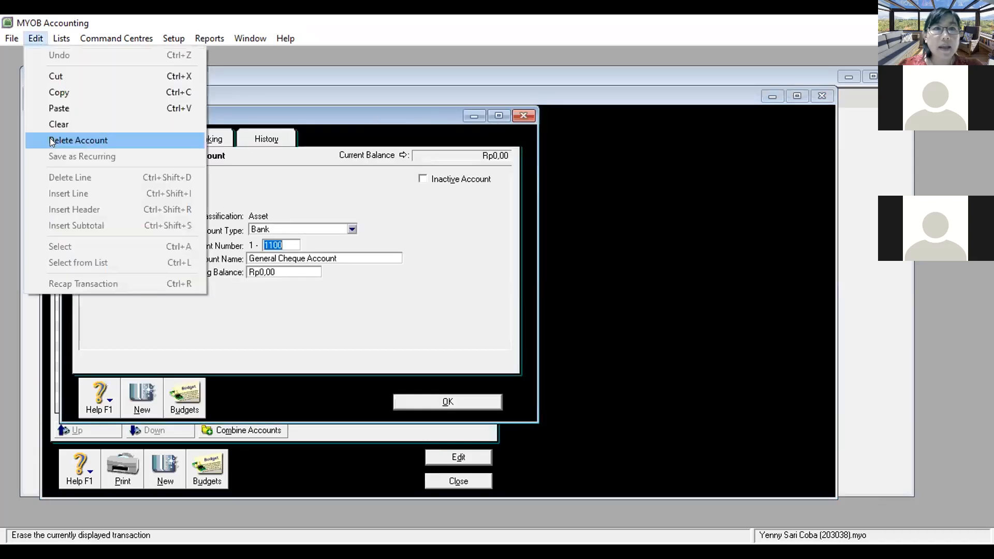
{"action": "left_click", "coordinate": [51, 139]}
{"action": "left_click", "coordinate": [498, 336]}
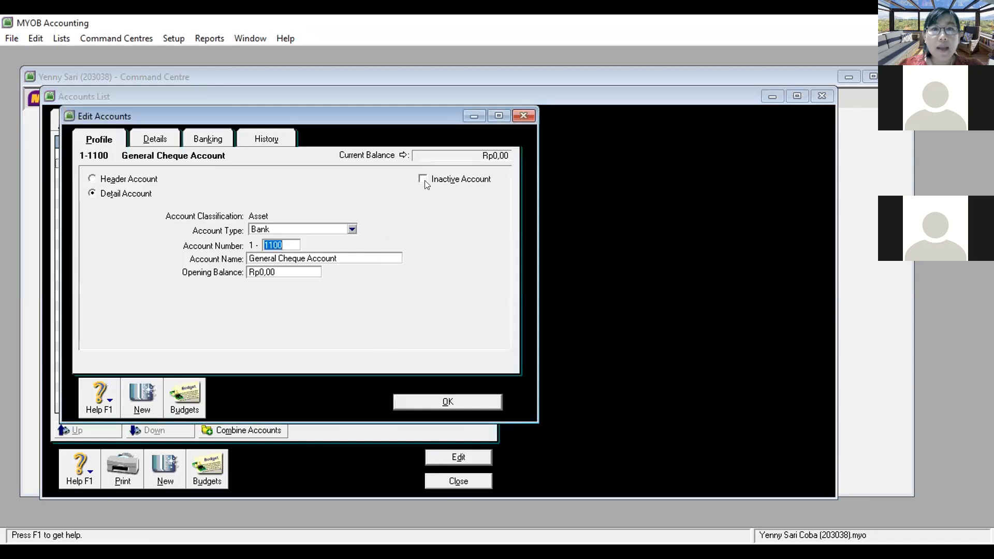
{"action": "left_click", "coordinate": [420, 178]}
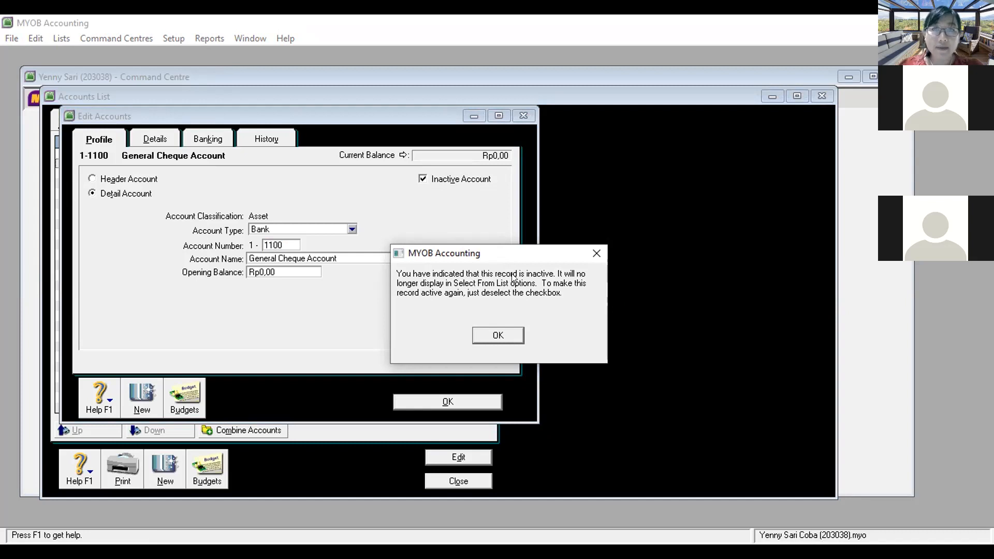
Step: Renumber the inactive cheque account from 1-1100 to 1-9999, blank its name, and save
{"action": "left_click", "coordinate": [493, 336]}
{"action": "left_click", "coordinate": [291, 243]}
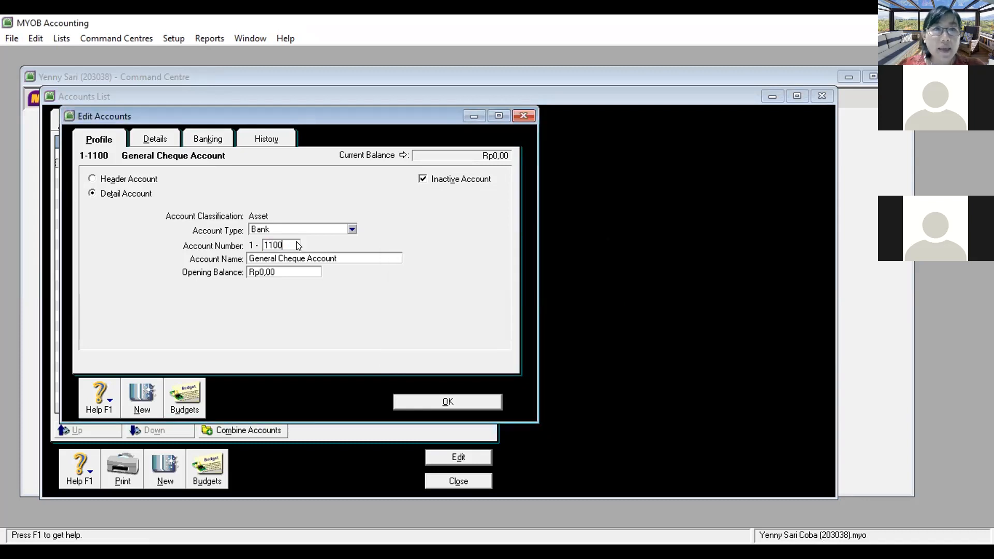
{"action": "left_click_drag", "start_coordinate": [284, 242], "coordinate": [251, 241]}
{"action": "type", "text": "9999"}
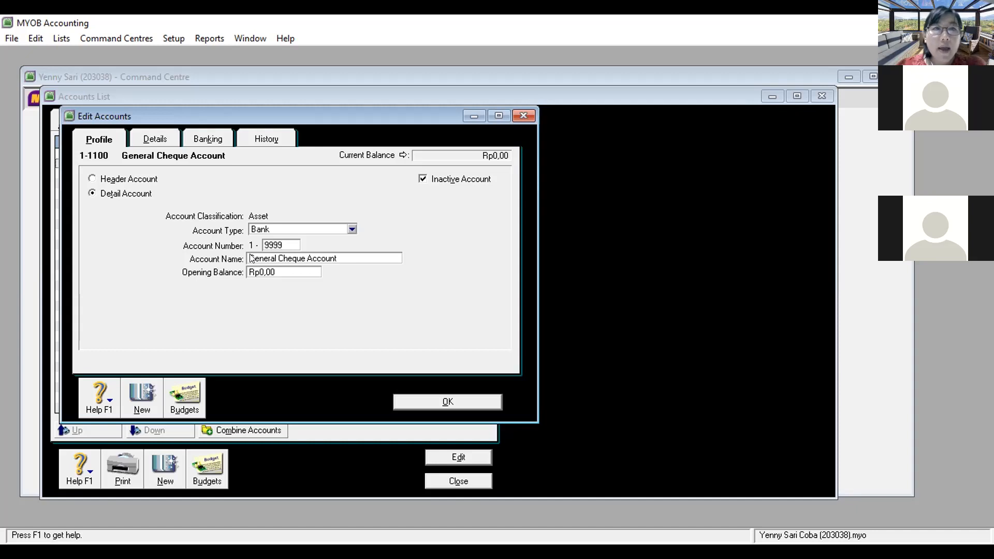
{"action": "key", "text": "Tab"}
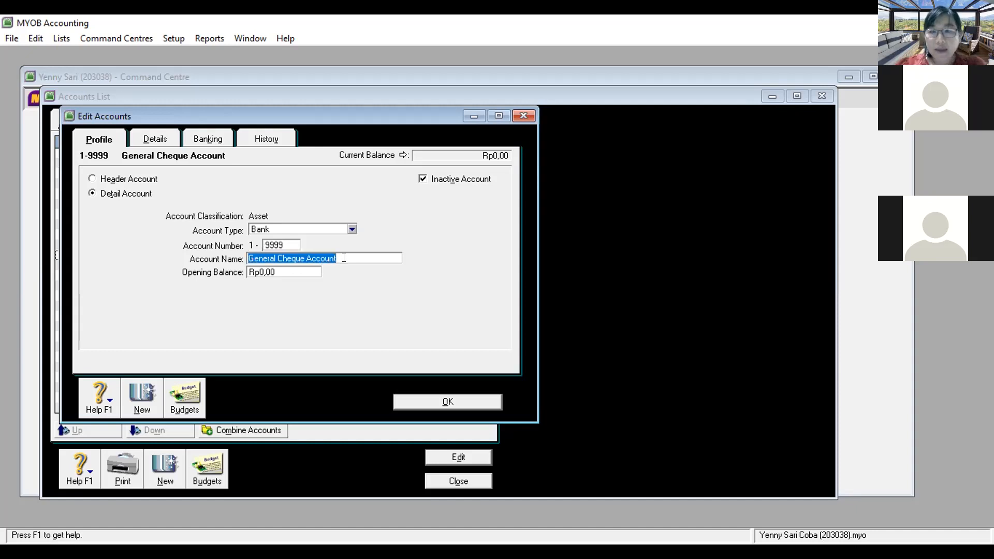
{"action": "key", "text": "BackSpace"}
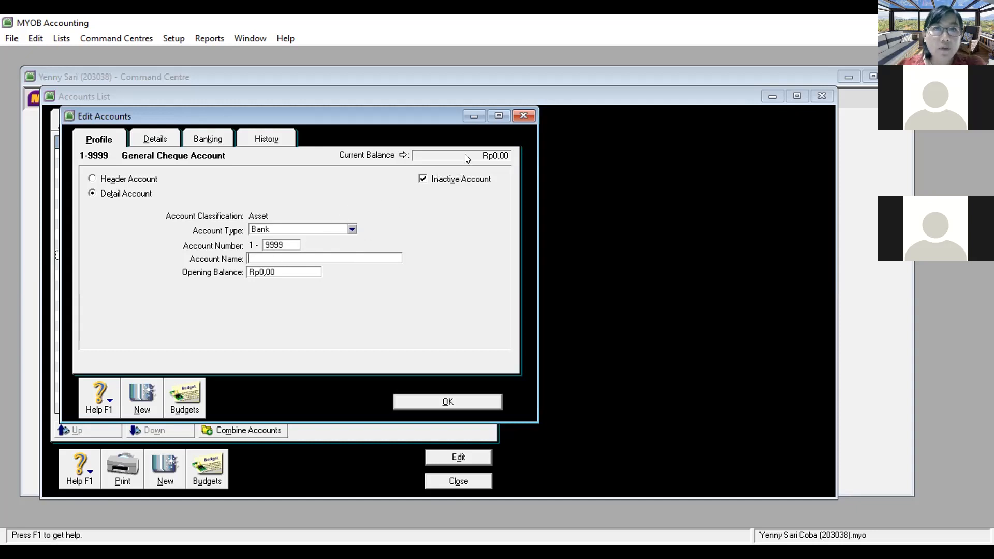
{"action": "mouse_move", "coordinate": [423, 166]}
{"action": "left_mouse_down"}
{"action": "mouse_move", "coordinate": [420, 186]}
{"action": "mouse_move", "coordinate": [418, 167]}
{"action": "left_mouse_up"}
{"action": "mouse_move", "coordinate": [296, 236]}
{"action": "left_mouse_down"}
{"action": "mouse_move", "coordinate": [267, 237]}
{"action": "mouse_move", "coordinate": [259, 248]}
{"action": "mouse_move", "coordinate": [294, 238]}
{"action": "mouse_move", "coordinate": [262, 251]}
{"action": "mouse_move", "coordinate": [271, 259]}
{"action": "left_mouse_up"}
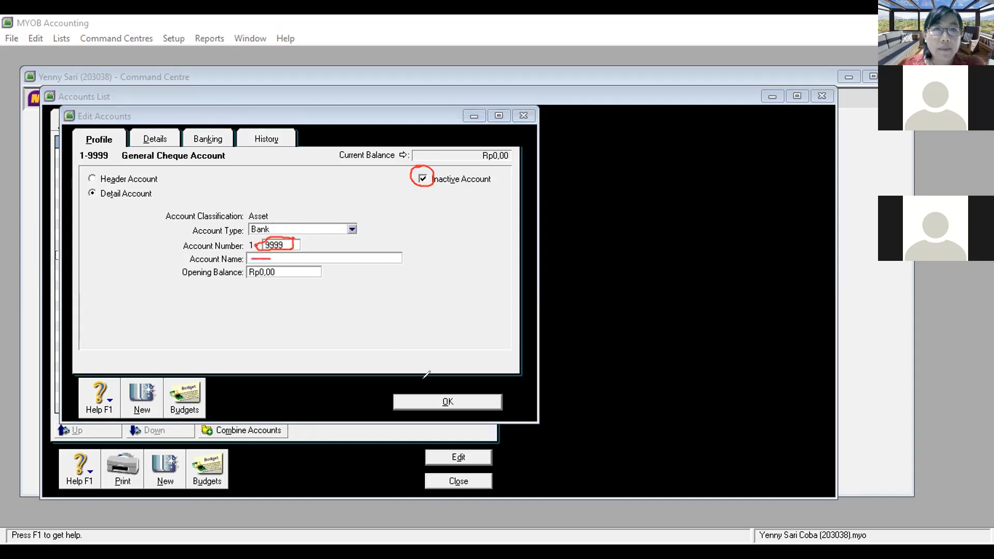
{"action": "left_click", "coordinate": [448, 402]}
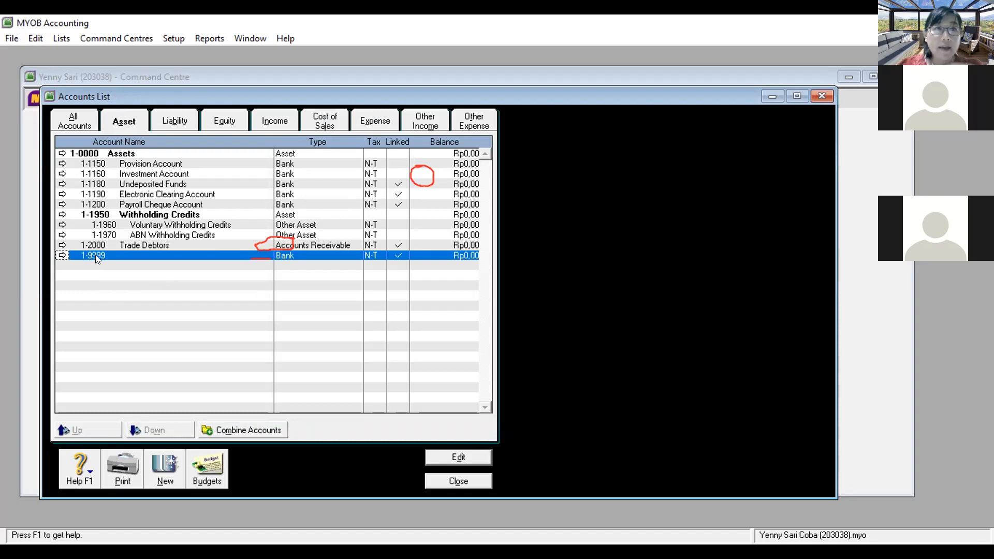
Step: Delete 1-1150 Provision Account and 1-1160 Investment Account
{"action": "left_click", "coordinate": [61, 164]}
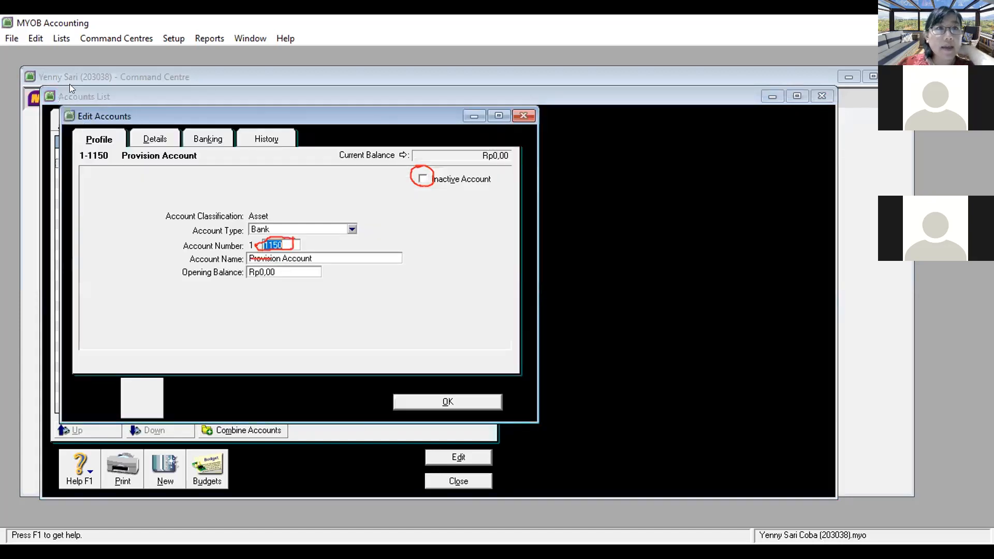
{"action": "left_click", "coordinate": [36, 38]}
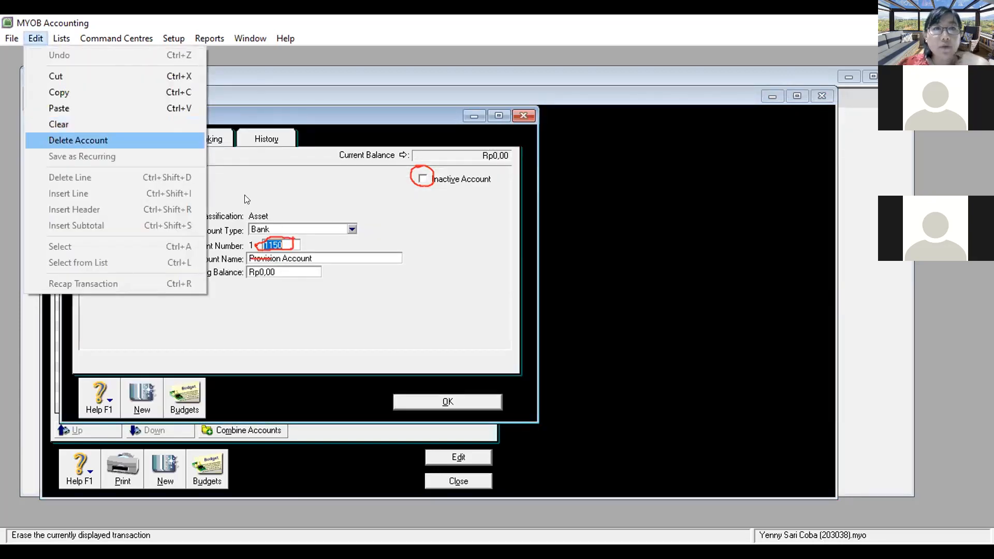
{"action": "left_click", "coordinate": [77, 141]}
{"action": "left_click", "coordinate": [62, 164]}
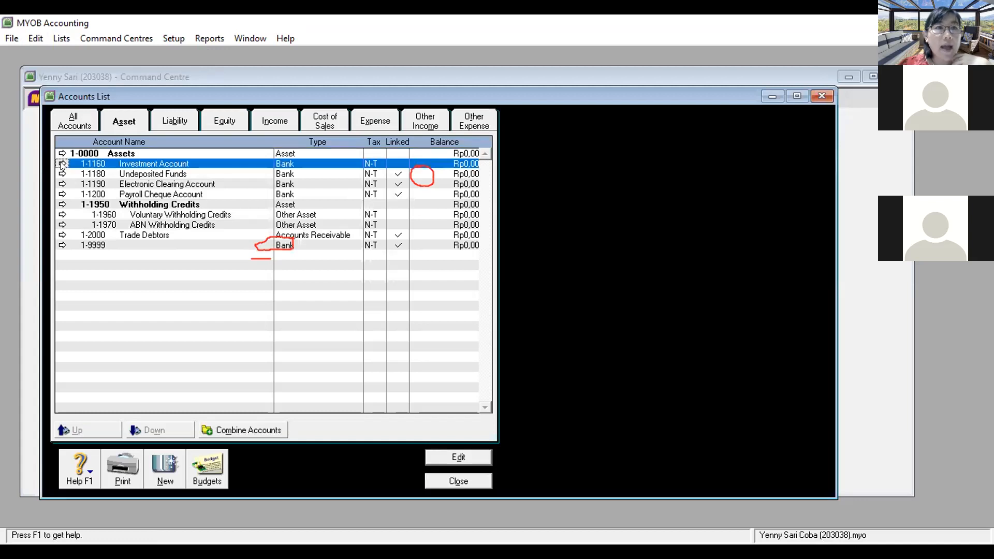
{"action": "left_click", "coordinate": [34, 38]}
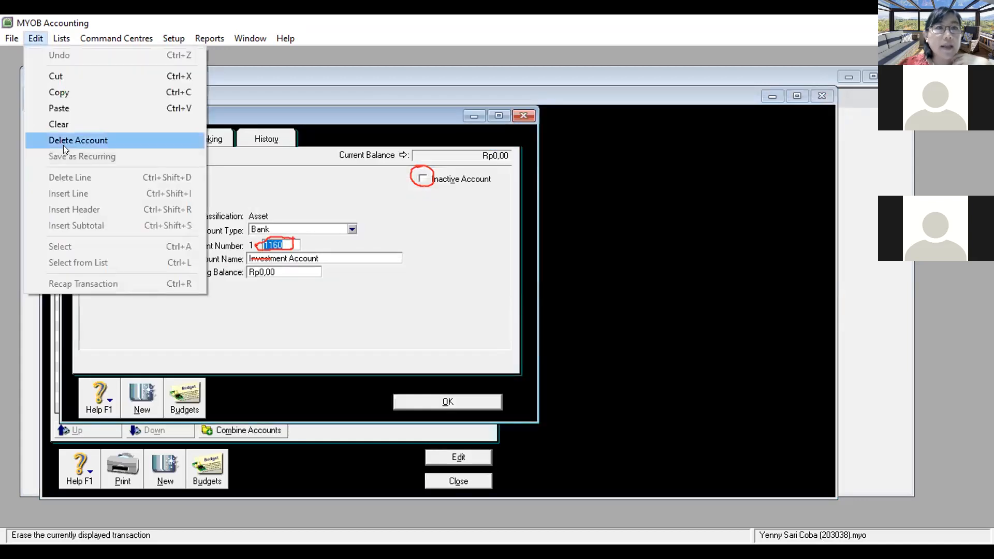
{"action": "left_click", "coordinate": [64, 142]}
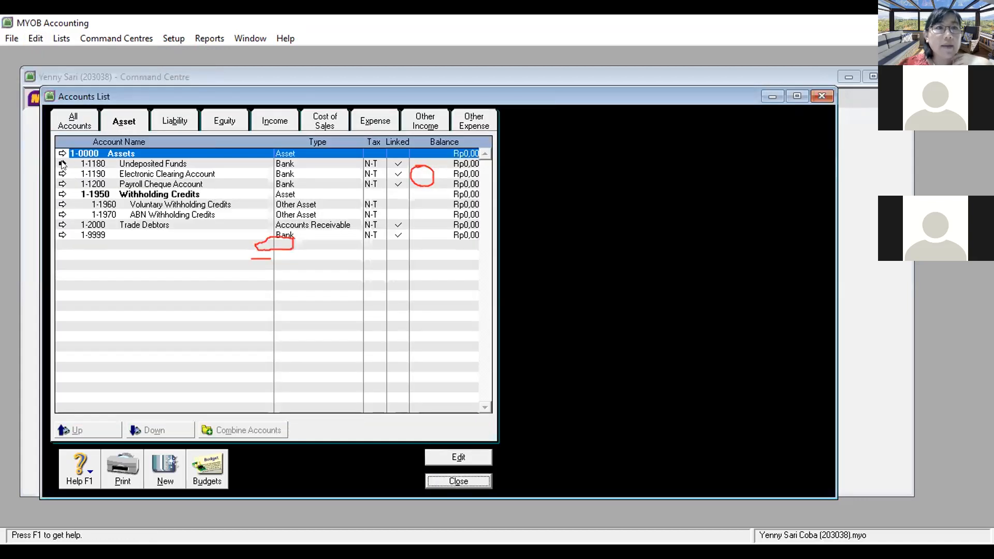
Step: Mark 1-1180 Undeposited Funds Inactive after its deletion is refused as linked
{"action": "left_click", "coordinate": [62, 164]}
{"action": "left_click", "coordinate": [36, 38]}
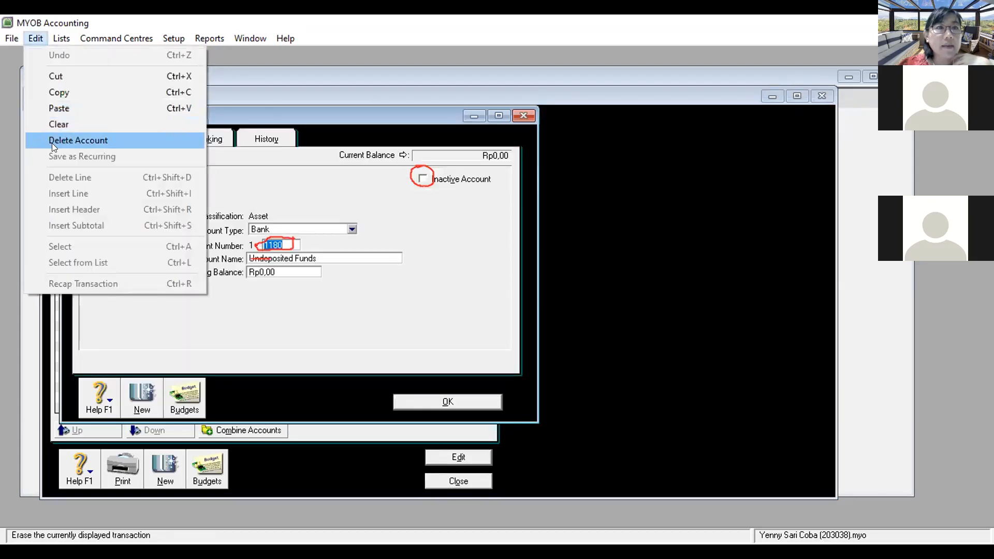
{"action": "left_click", "coordinate": [54, 142]}
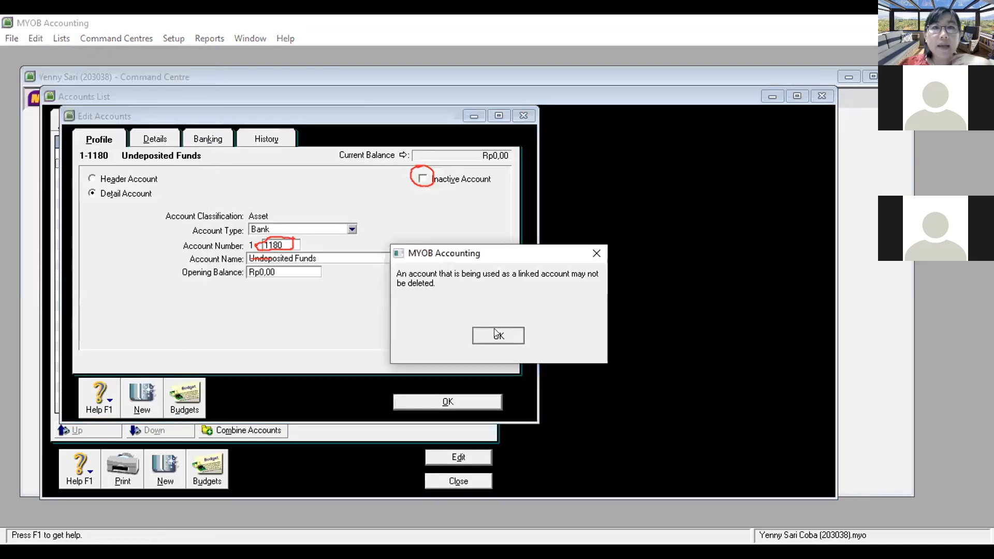
{"action": "left_click", "coordinate": [497, 335]}
{"action": "left_click", "coordinate": [422, 180]}
{"action": "left_click", "coordinate": [422, 180]}
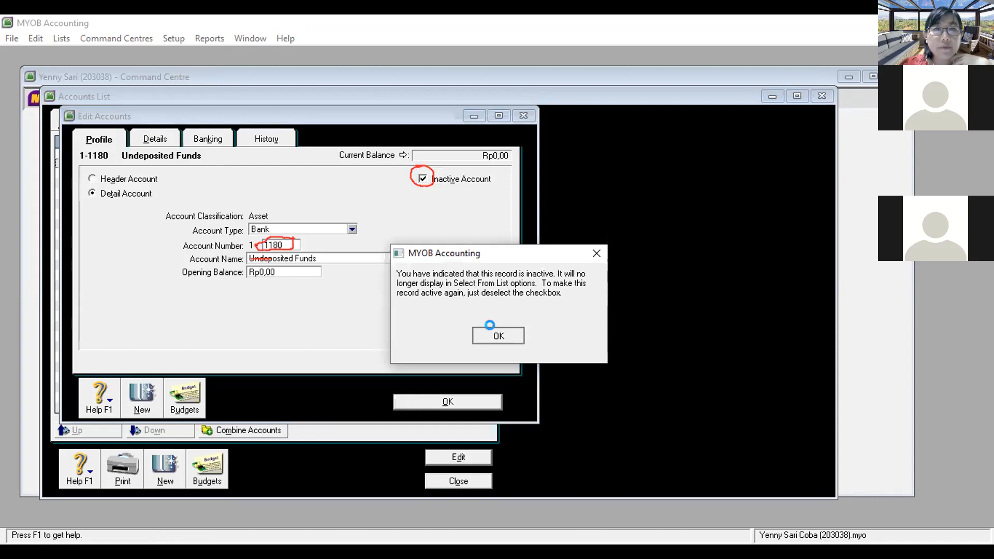
Step: Renumber Undeposited Funds to 1-9998, clear its name, and save
{"action": "left_click", "coordinate": [489, 331]}
{"action": "left_click", "coordinate": [287, 241]}
{"action": "type", "text": "9"}
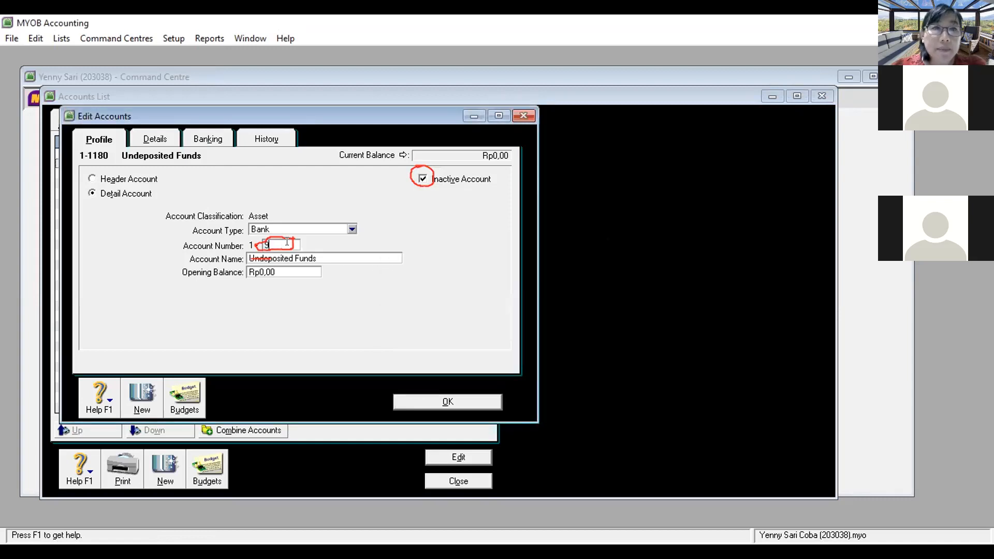
{"action": "type", "text": "998"}
{"action": "key", "text": "Tab"}
{"action": "key", "text": "BackSpace"}
{"action": "left_click", "coordinate": [469, 399]}
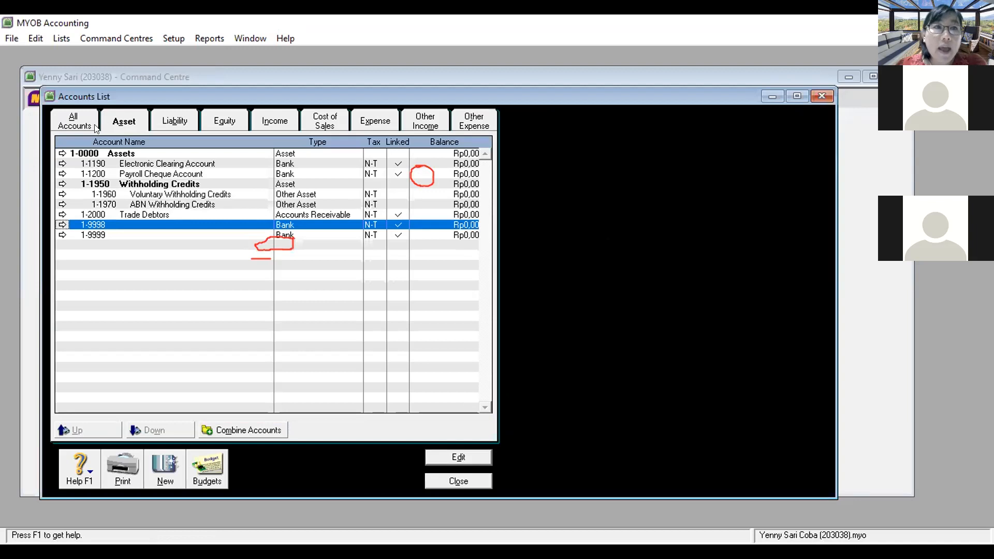
{"action": "left_click", "coordinate": [86, 154]}
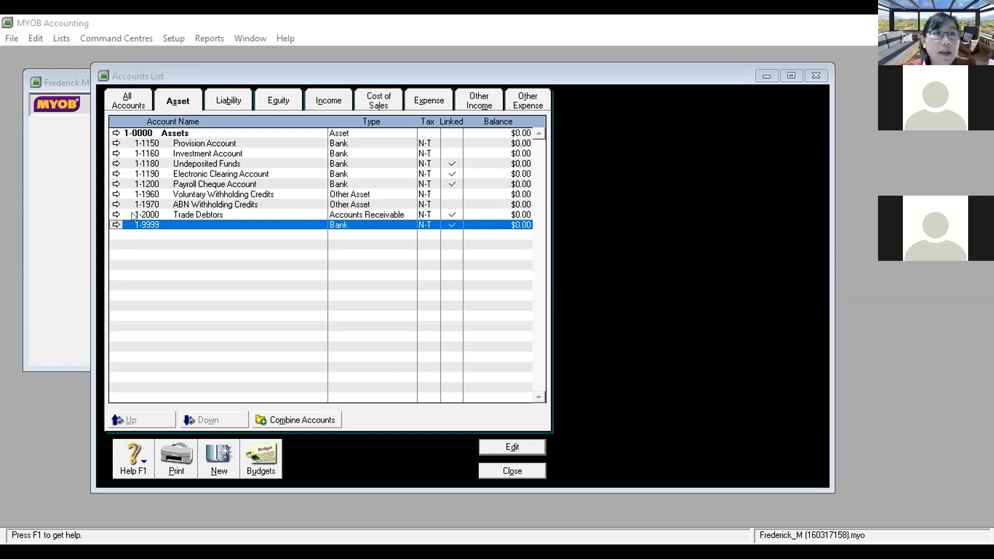
Step: Inspect Trade Debtors 1-2000 and its account commands, then close it unchanged
{"action": "left_click", "coordinate": [116, 215]}
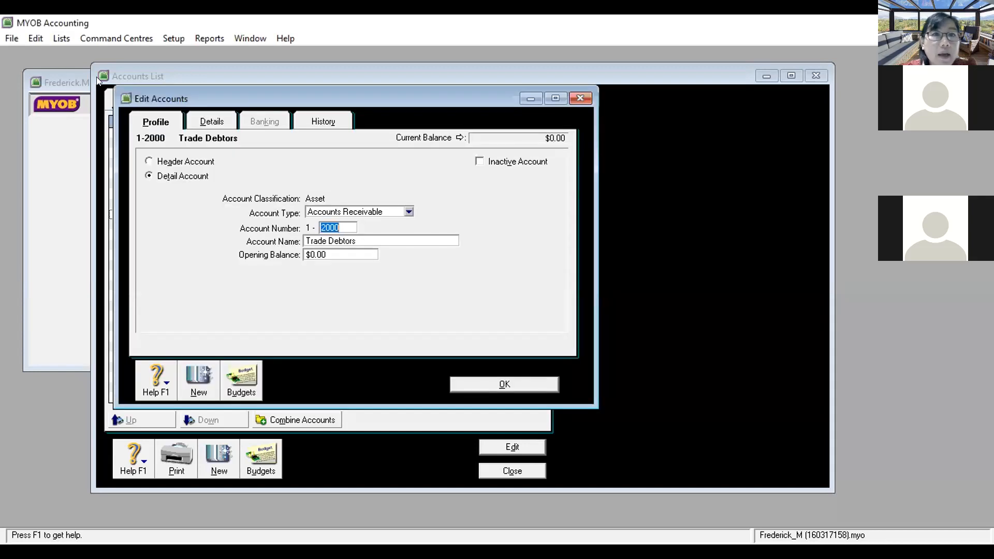
{"action": "left_click", "coordinate": [36, 40]}
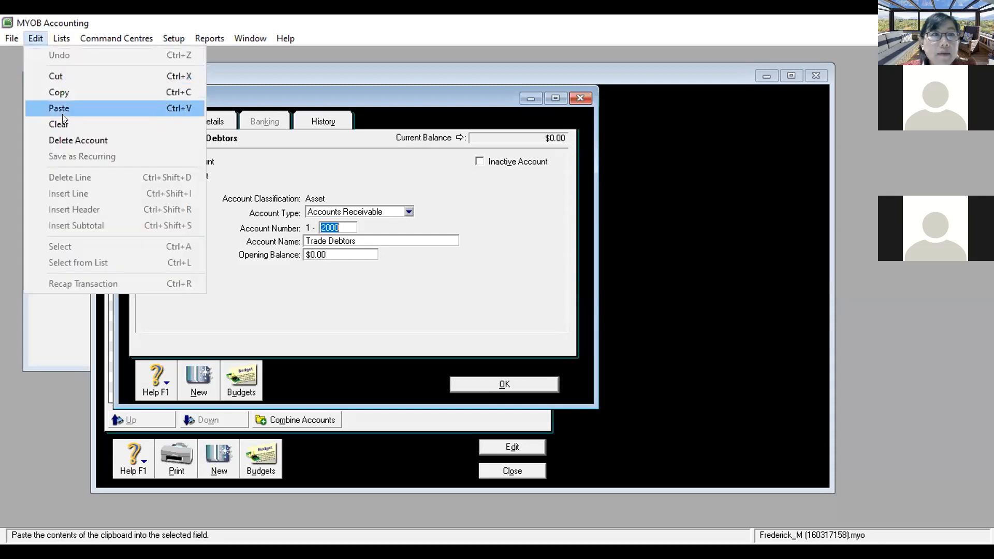
{"action": "left_click", "coordinate": [402, 156]}
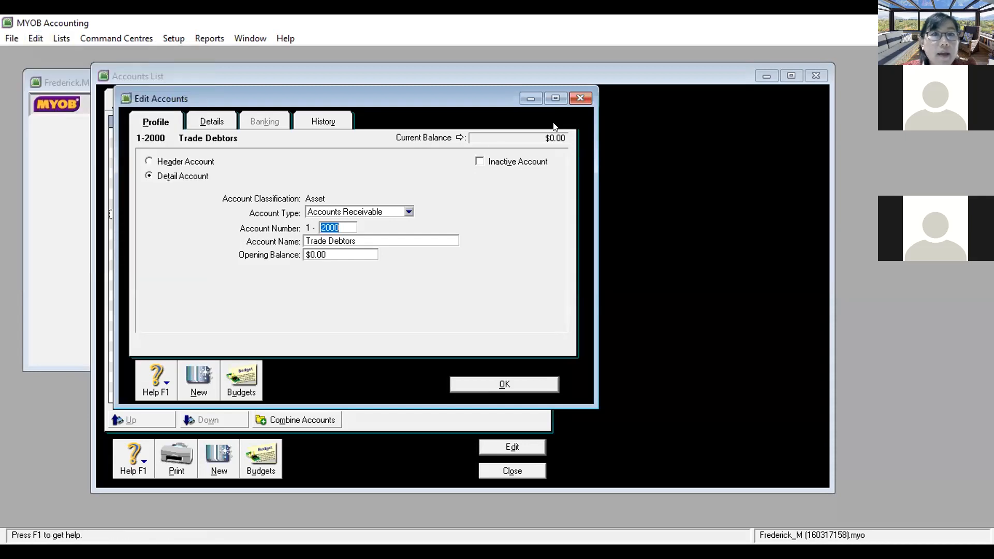
{"action": "left_click", "coordinate": [580, 99]}
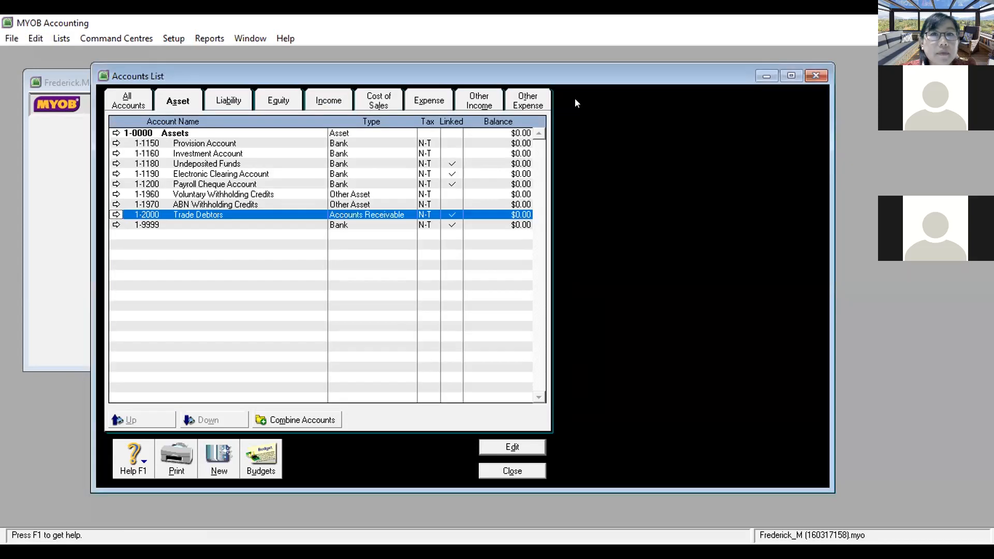
Step: Delete the unused Provision Account 1-1150
{"action": "left_click", "coordinate": [166, 143]}
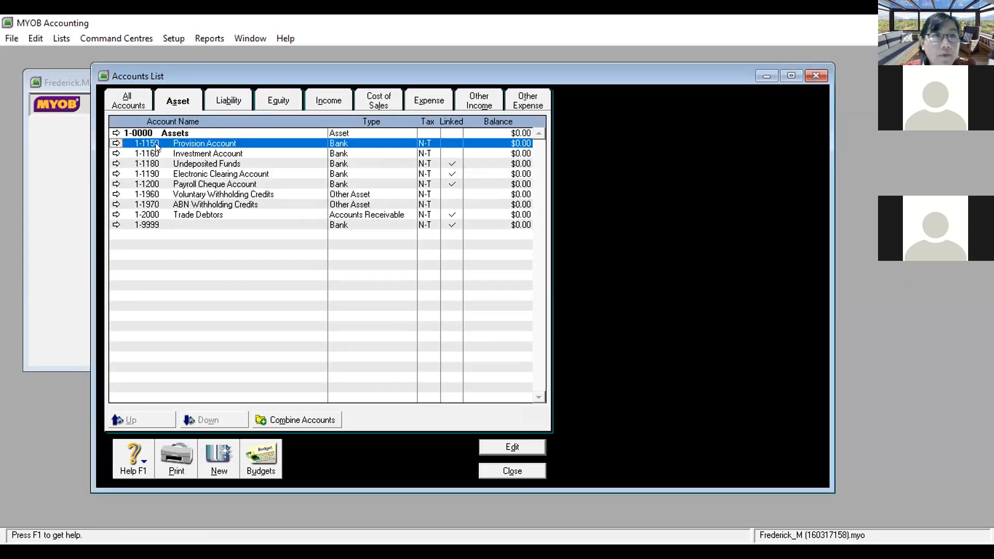
{"action": "left_click", "coordinate": [116, 143]}
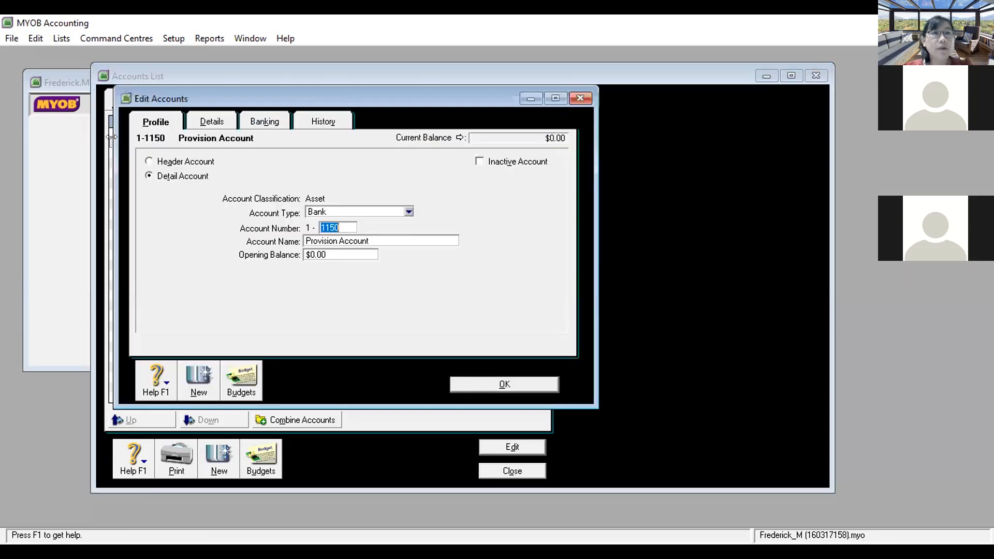
{"action": "left_click", "coordinate": [36, 38]}
{"action": "left_click", "coordinate": [59, 137]}
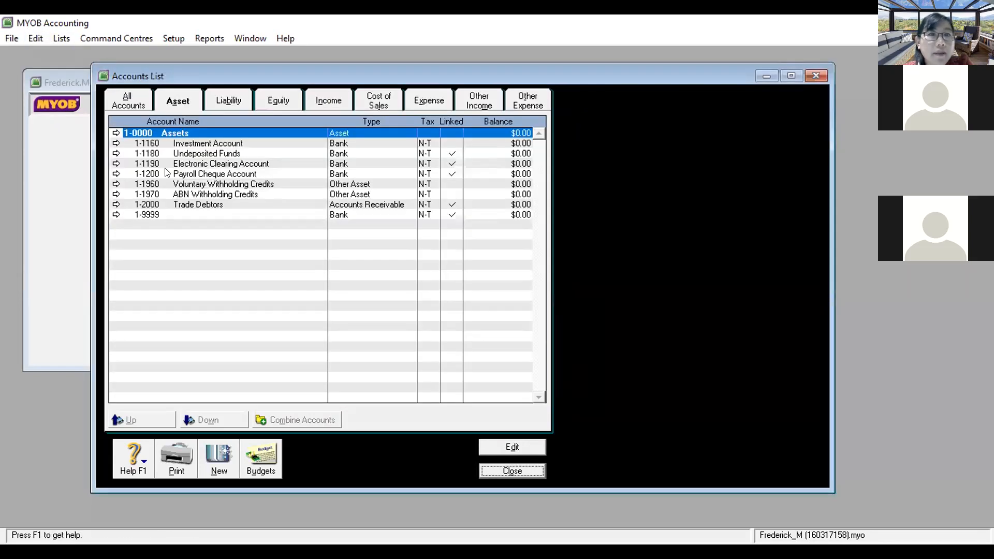
Step: Delete Investment Account 1-1160 and open Undeposited Funds 1-1180 for editing
{"action": "left_click", "coordinate": [116, 142]}
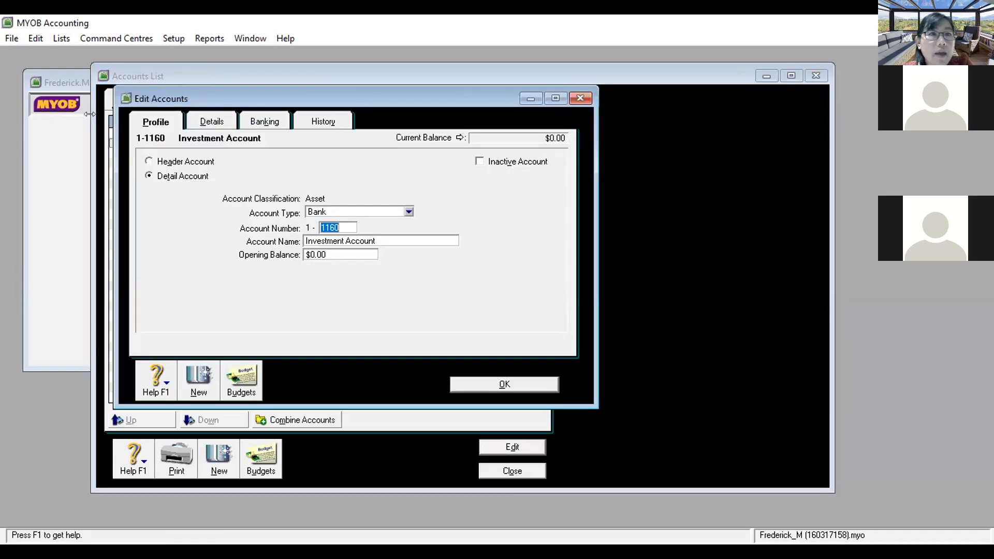
{"action": "left_click", "coordinate": [33, 36]}
{"action": "left_click", "coordinate": [63, 138]}
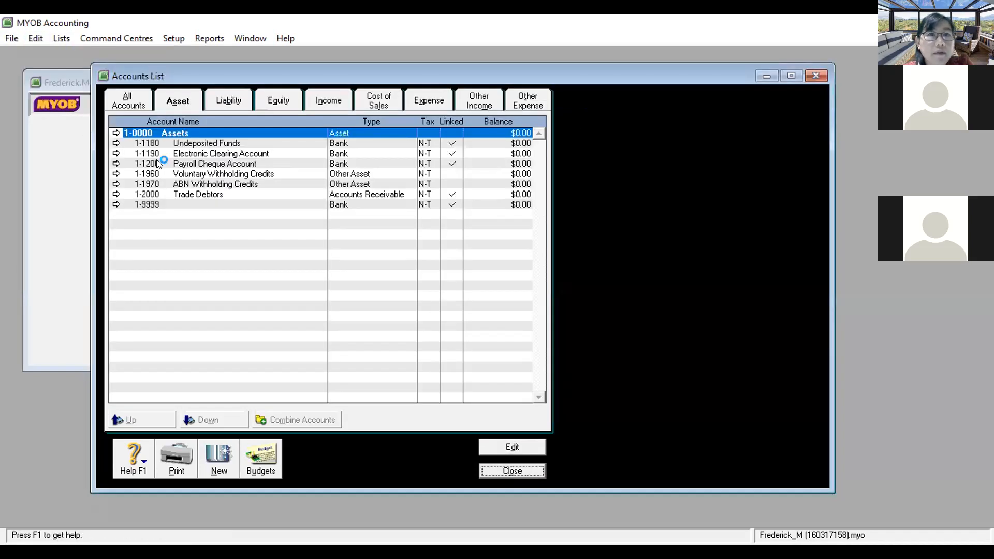
{"action": "left_click", "coordinate": [116, 143]}
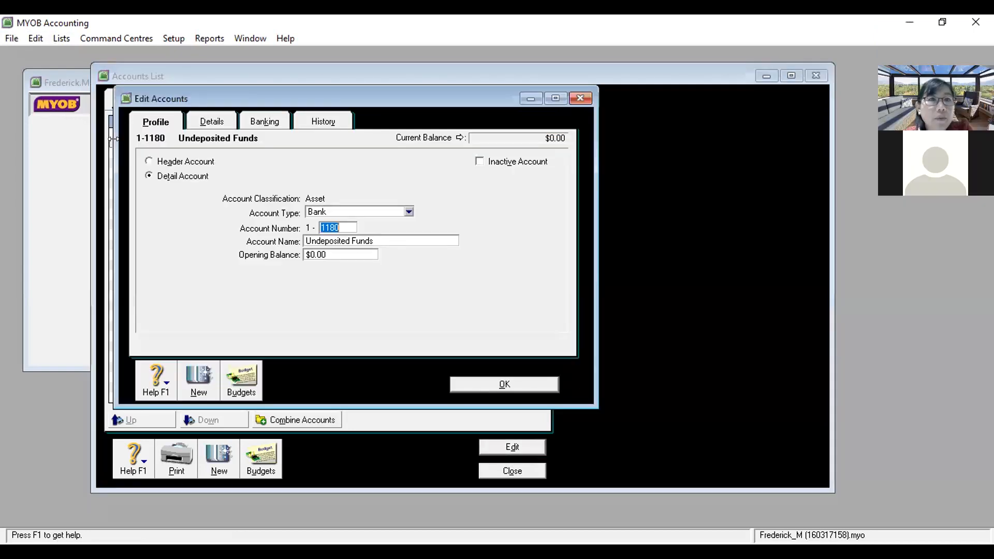
Step: Attempt to delete Undeposited Funds, dismiss the linked-account warning, and mark it inactive
{"action": "left_click", "coordinate": [32, 37]}
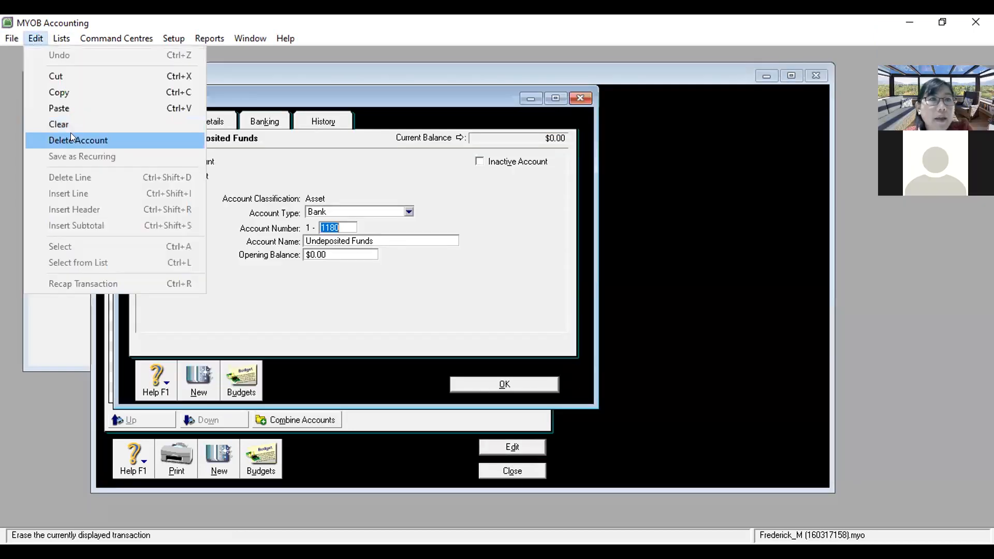
{"action": "left_click", "coordinate": [70, 139]}
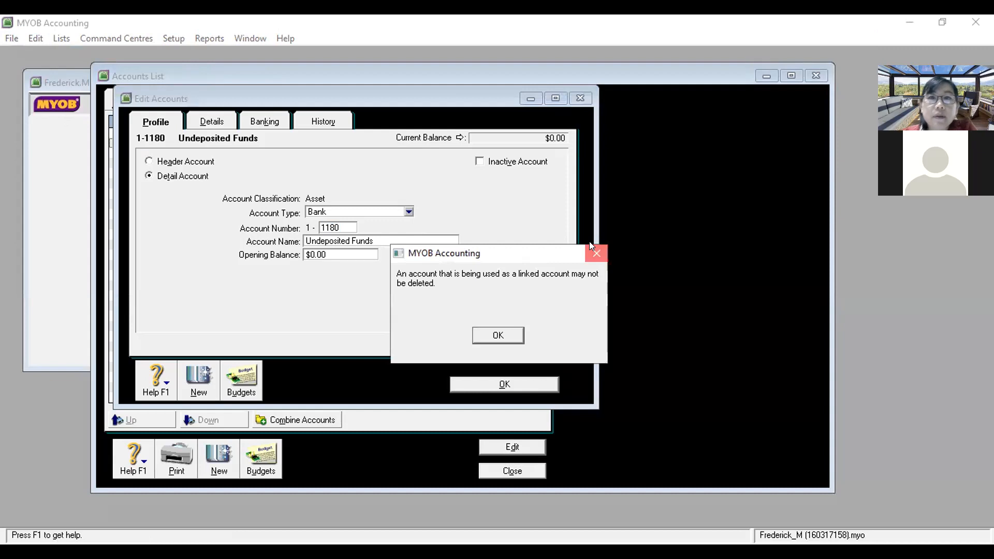
{"action": "left_click", "coordinate": [594, 251]}
{"action": "left_click", "coordinate": [476, 159]}
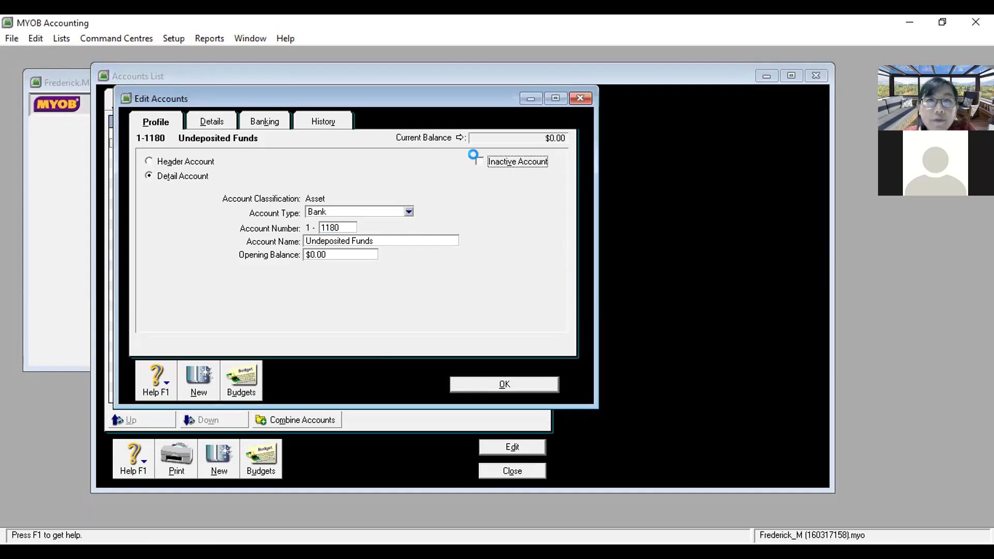
{"action": "left_click", "coordinate": [499, 334]}
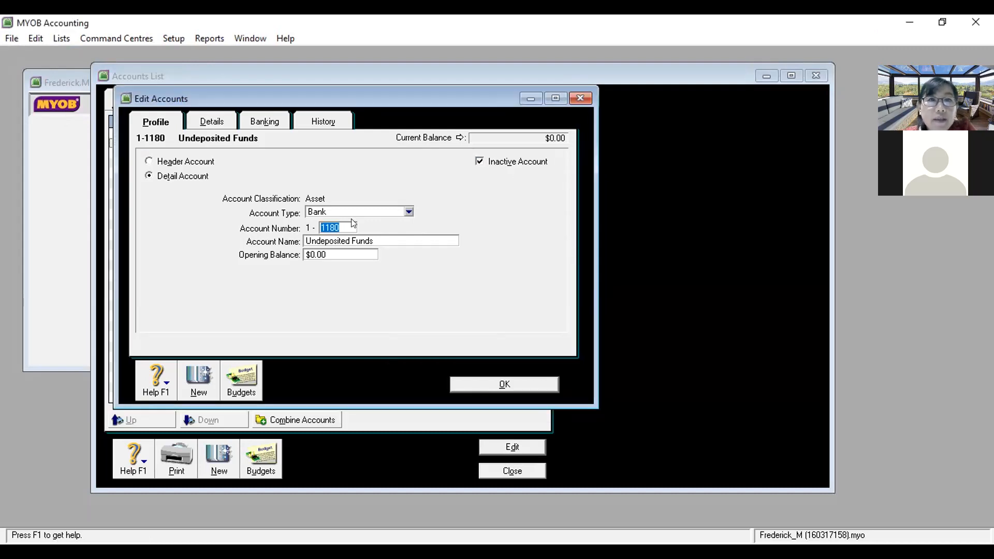
Step: Renumber it 1-9998 with a blank name and save; open Electronic Clearing Account 1-1190
{"action": "key", "text": "BackSpace"}
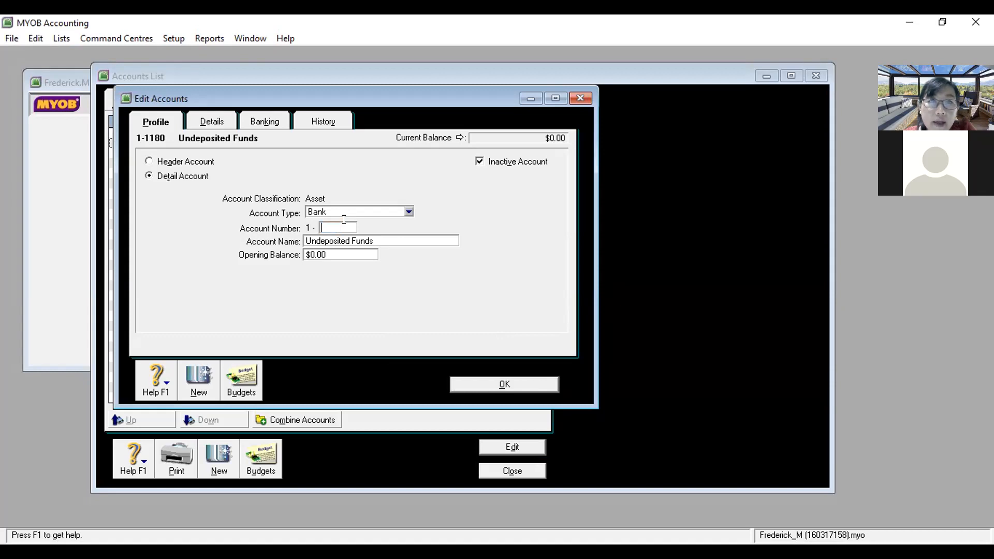
{"action": "type", "text": "999"}
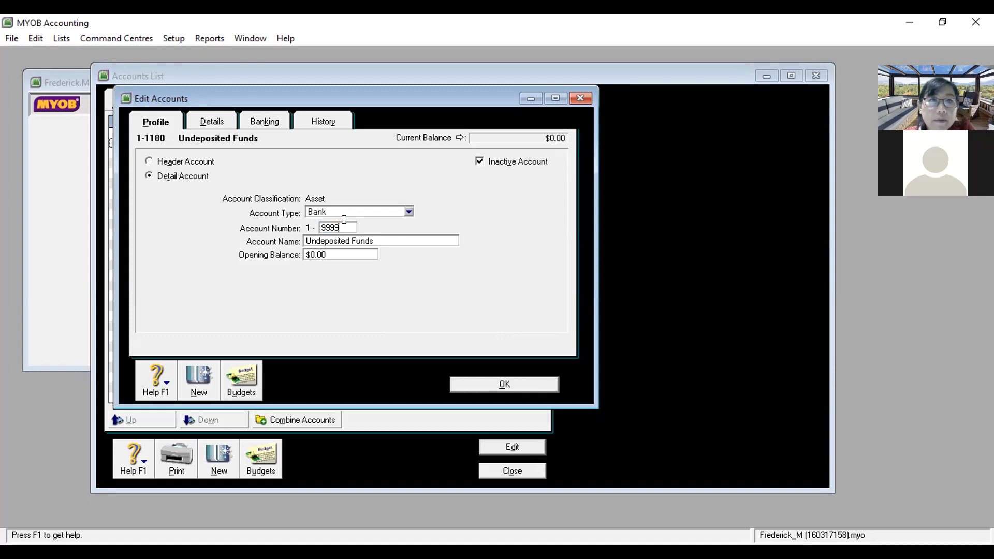
{"action": "type", "text": "8"}
{"action": "left_click", "coordinate": [377, 241]}
{"action": "left_click_drag", "start_coordinate": [379, 236], "coordinate": [280, 241]}
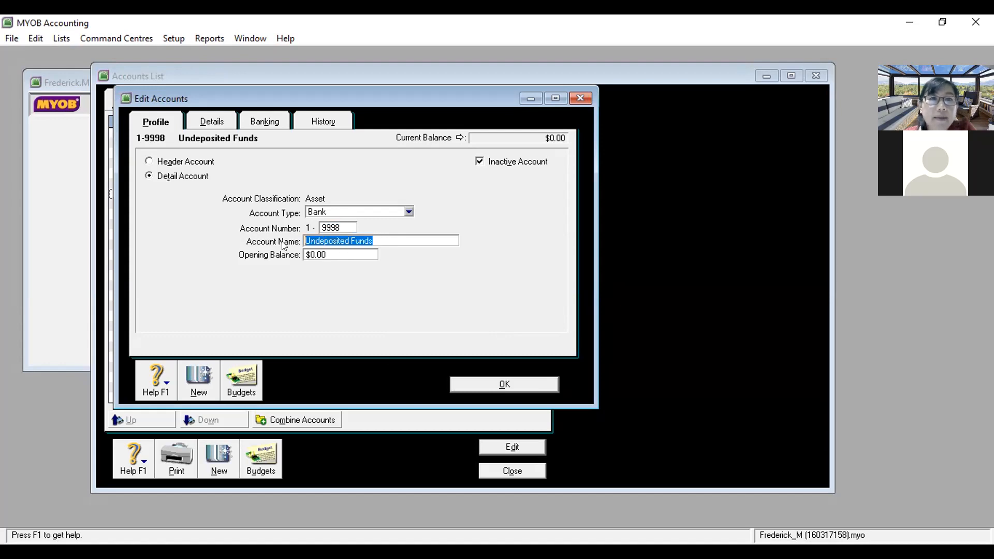
{"action": "key", "text": "BackSpace"}
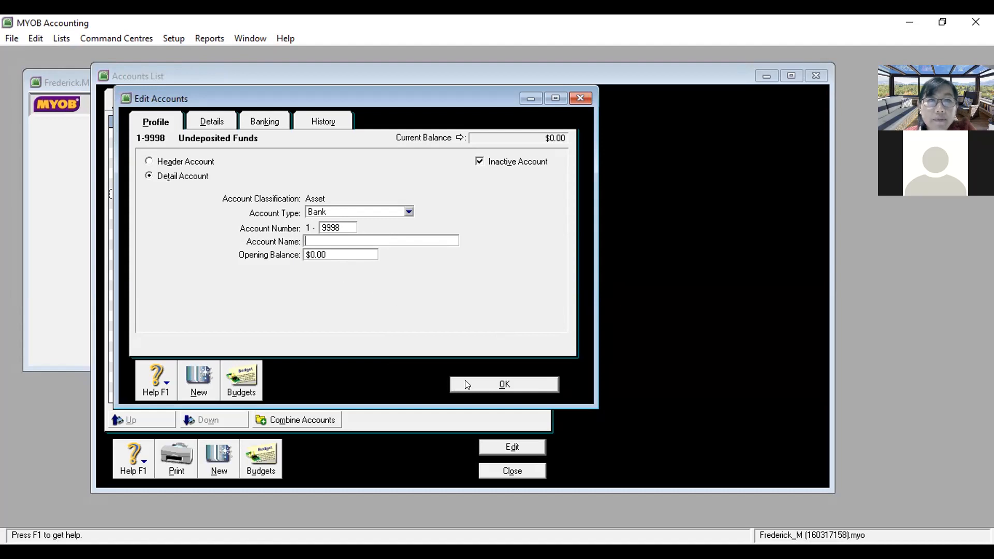
{"action": "left_click", "coordinate": [467, 384]}
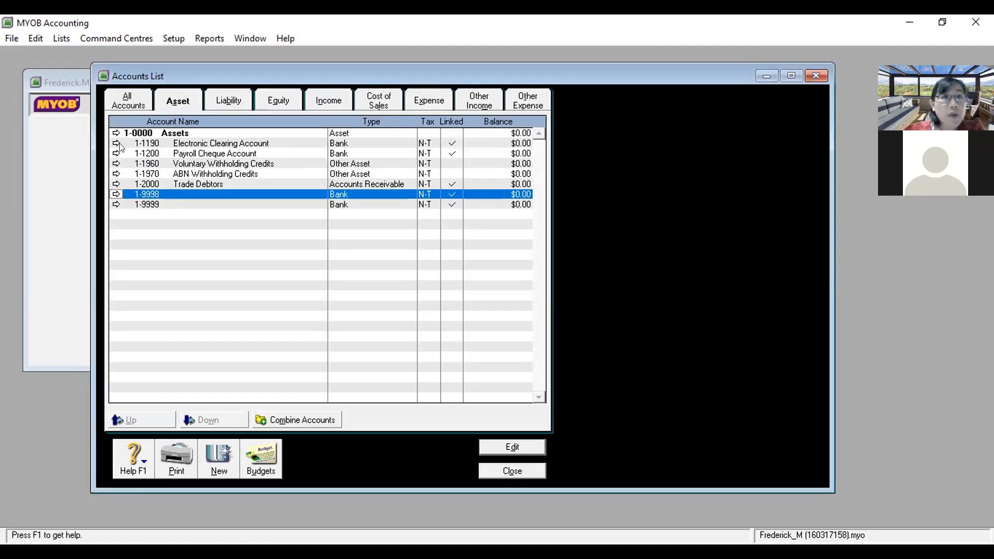
{"action": "left_click", "coordinate": [116, 144]}
Step: Attempt to delete Electronic Clearing Account, dismiss the linked-account warning, and mark it inactive
{"action": "left_click", "coordinate": [35, 38]}
{"action": "left_click", "coordinate": [72, 133]}
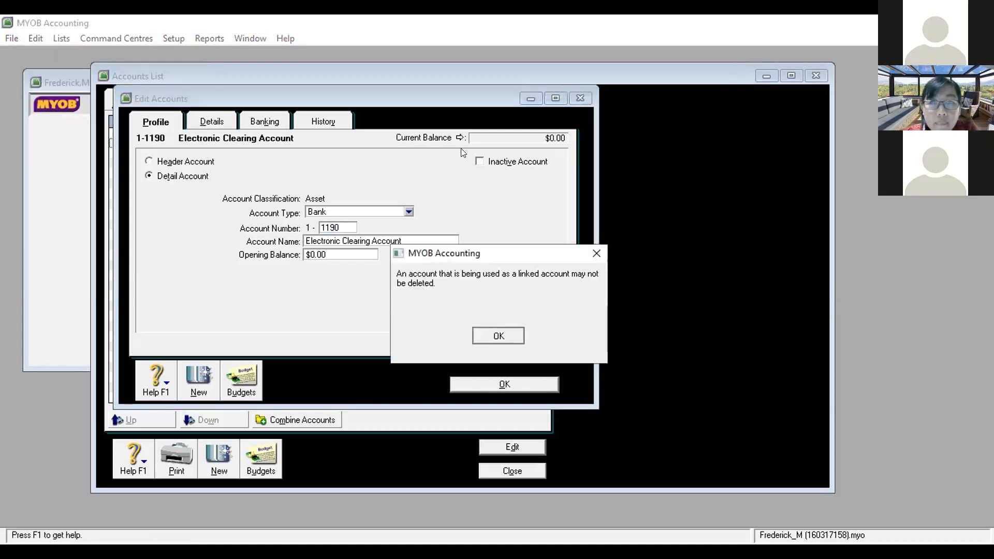
{"action": "left_click", "coordinate": [496, 335]}
{"action": "left_click", "coordinate": [480, 162]}
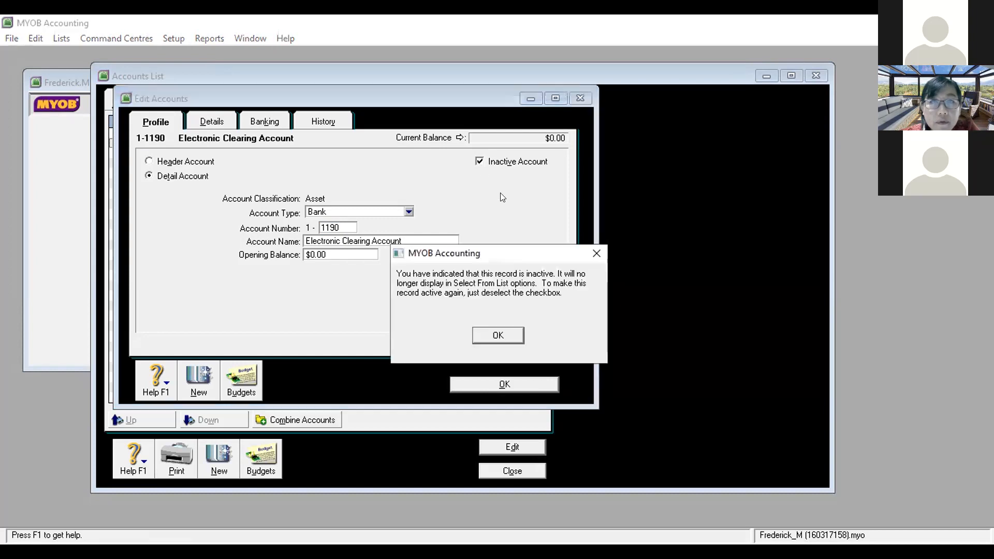
{"action": "left_click", "coordinate": [494, 328]}
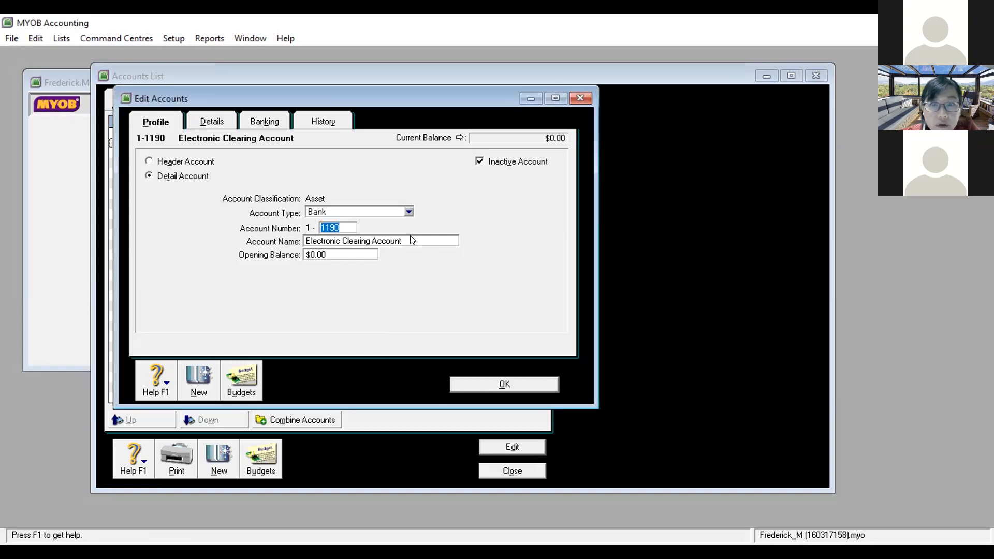
Step: Renumber it 1-9997 with a blank name and save; open Payroll Cheque Account 1-1200's details
{"action": "left_click", "coordinate": [347, 221]}
{"action": "key", "text": "BackSpace"}
{"action": "key", "text": "BackSpace"}
{"action": "key", "text": "BackSpace"}
{"action": "key", "text": "BackSpace"}
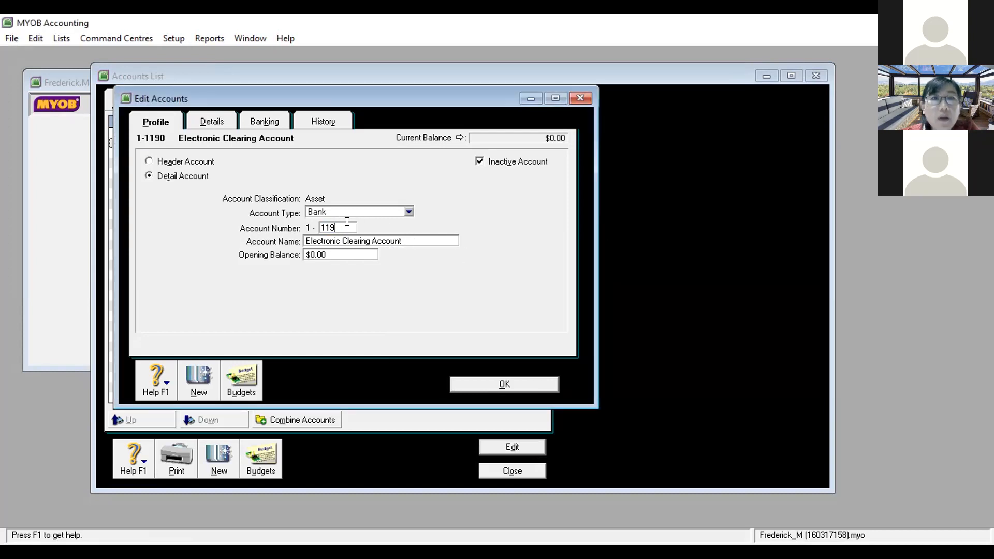
{"action": "type", "text": "9999"}
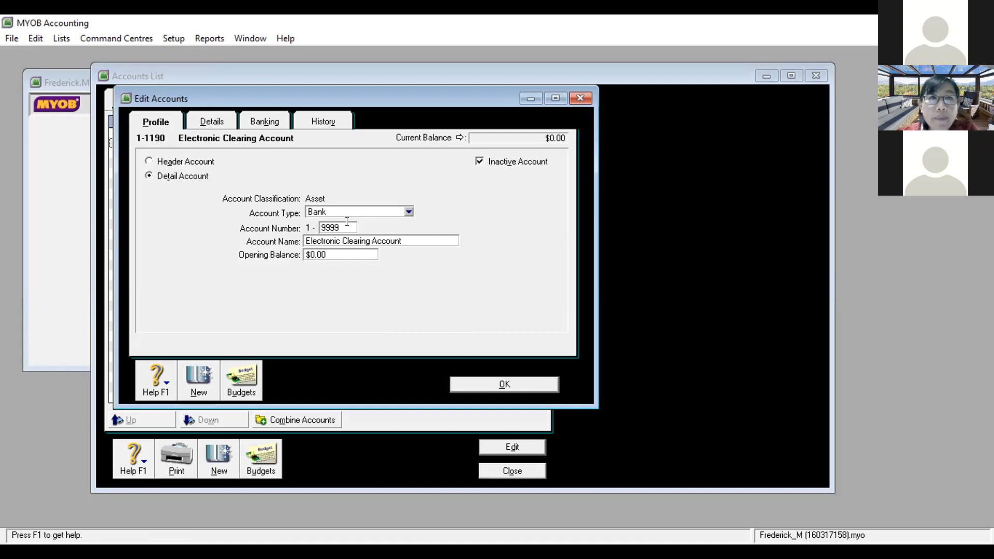
{"action": "key", "text": "BackSpace"}
{"action": "type", "text": "7"}
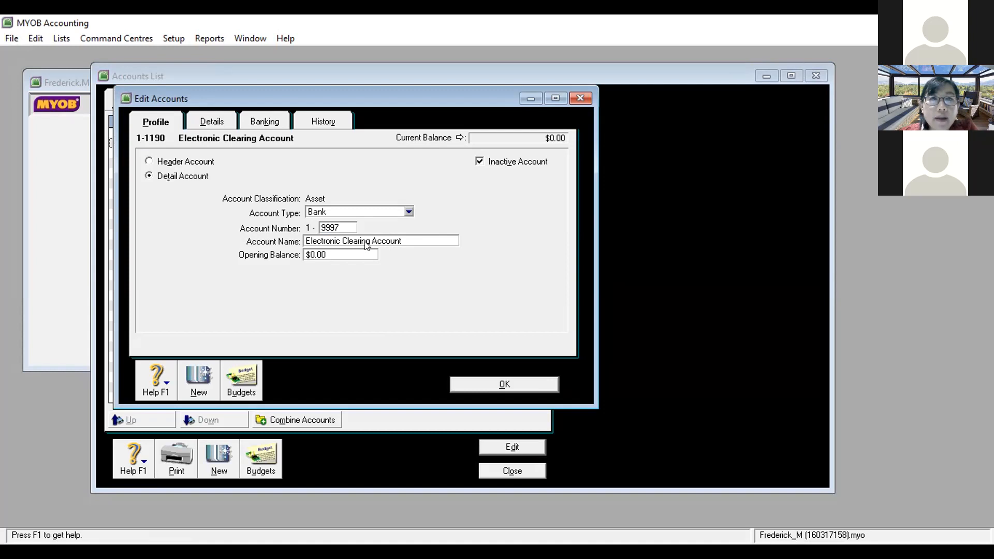
{"action": "left_click_drag", "start_coordinate": [401, 241], "coordinate": [296, 252]}
{"action": "key", "text": "BackSpace"}
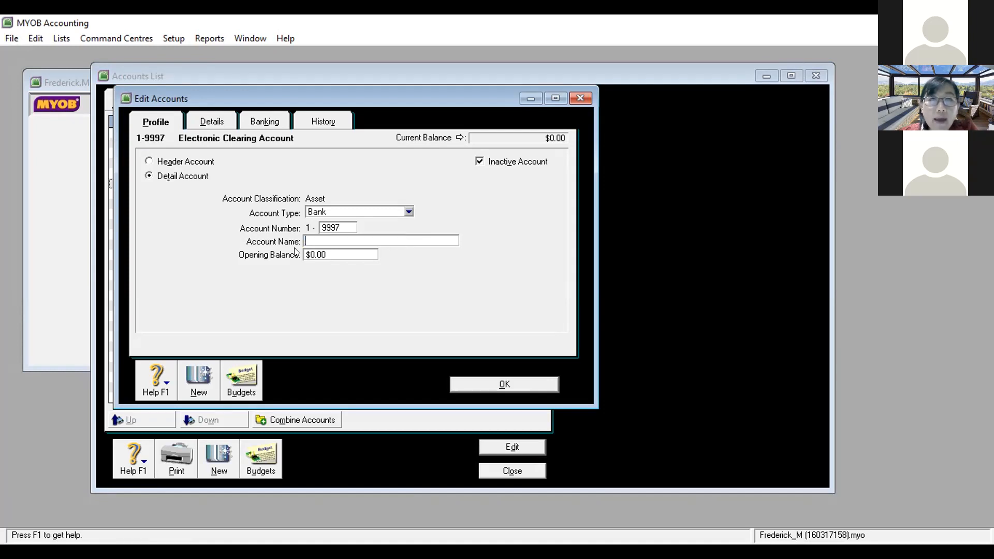
{"action": "left_click", "coordinate": [456, 384]}
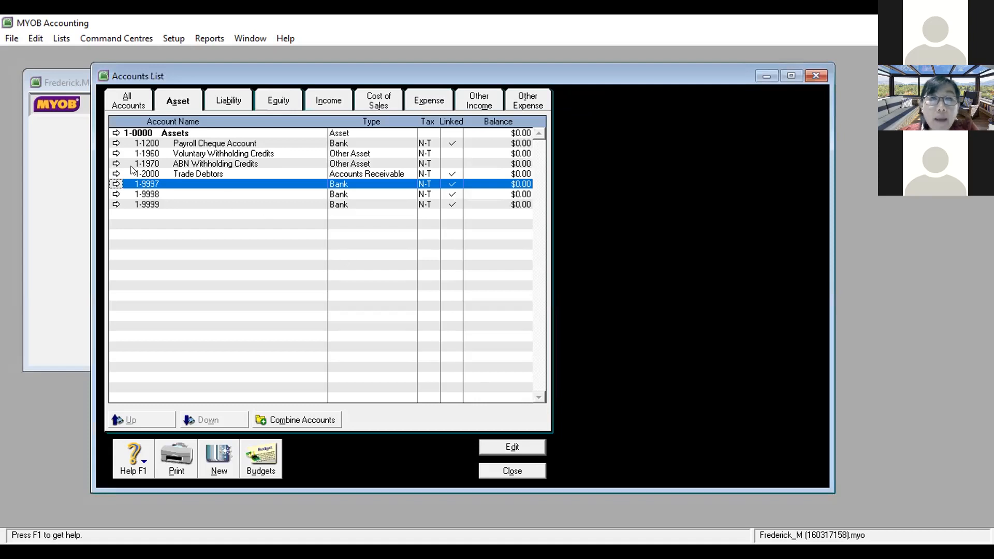
{"action": "left_click", "coordinate": [116, 144]}
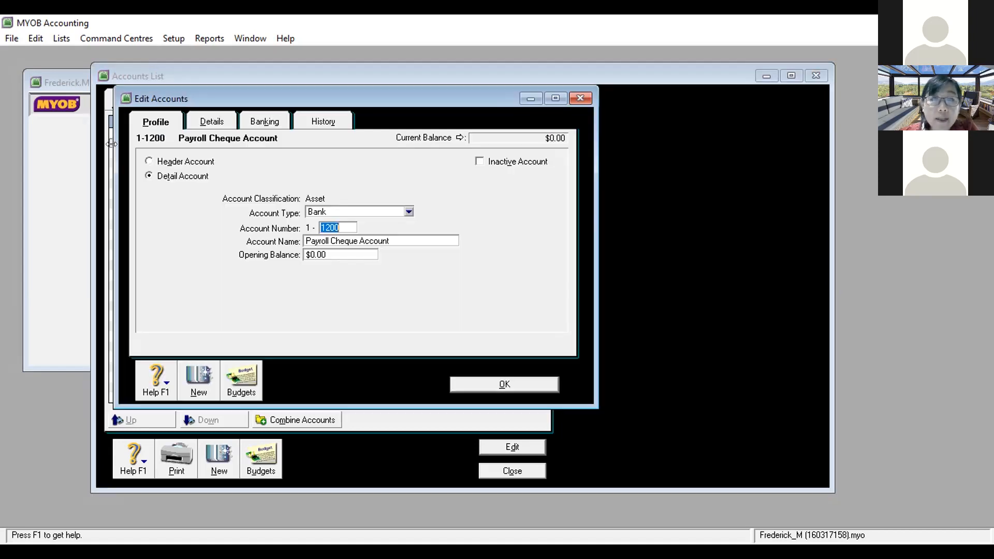
{"action": "left_click", "coordinate": [201, 118]}
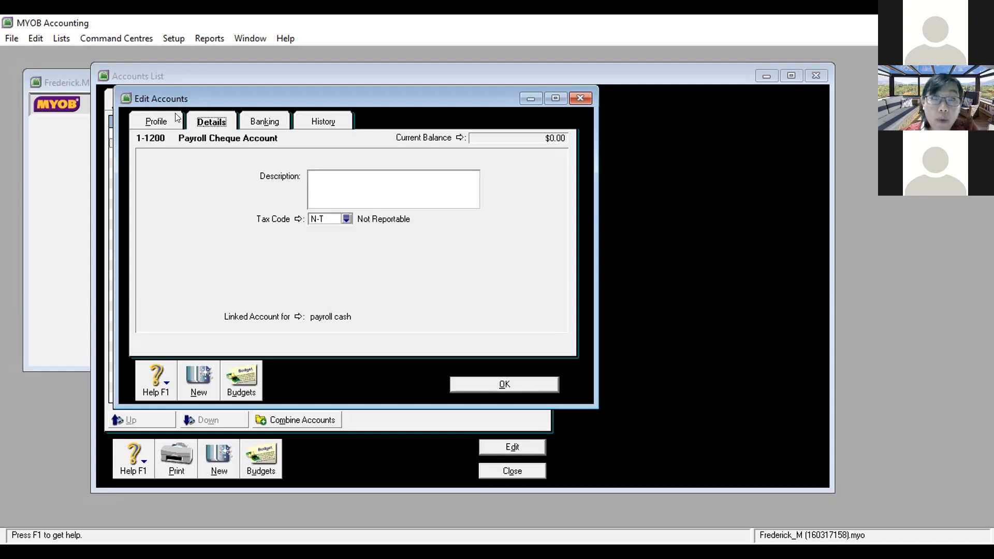
Step: Attempt to delete Payroll Cheque Account, dismiss the linked-account warning, and mark it inactive
{"action": "left_click", "coordinate": [176, 120]}
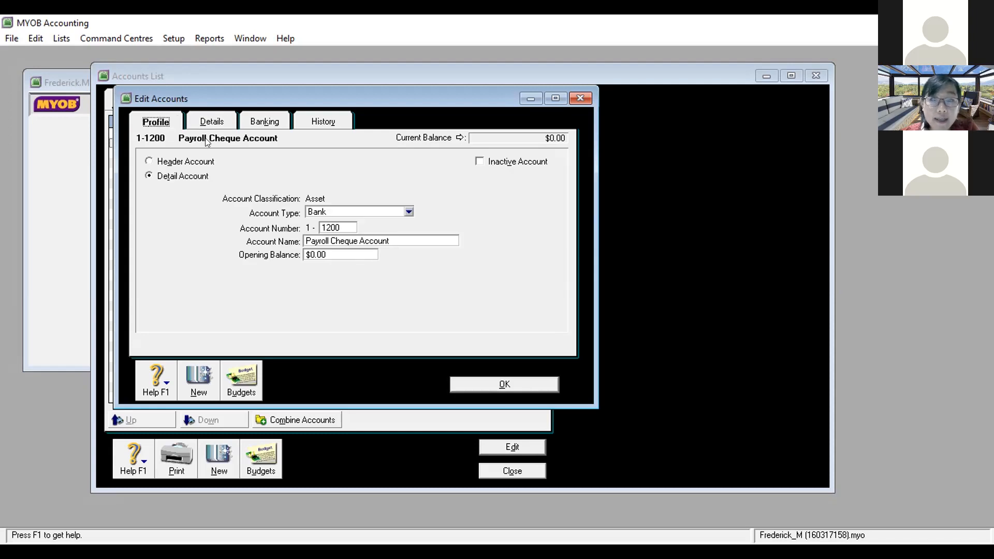
{"action": "left_click", "coordinate": [36, 38]}
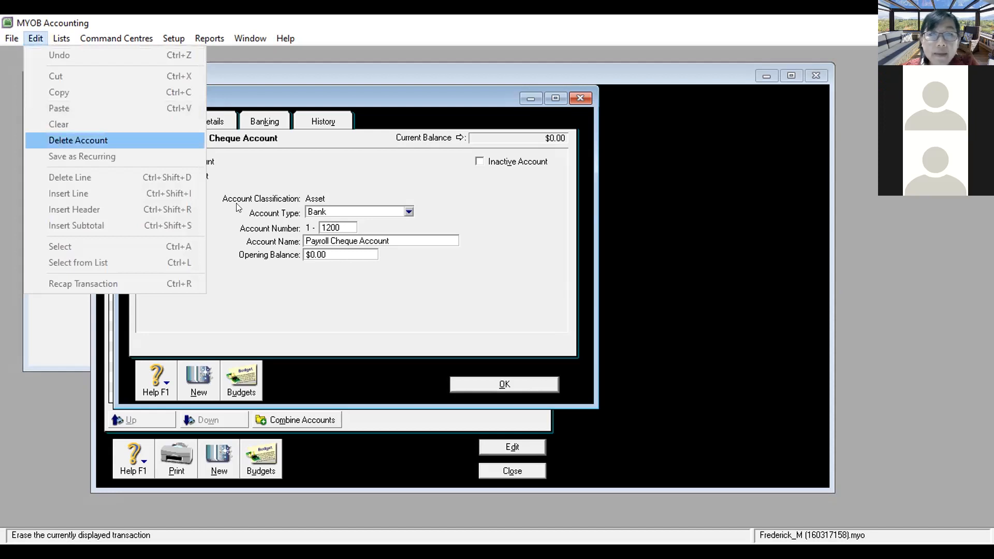
{"action": "left_click", "coordinate": [59, 139]}
{"action": "left_click", "coordinate": [502, 325]}
{"action": "left_click", "coordinate": [479, 162]}
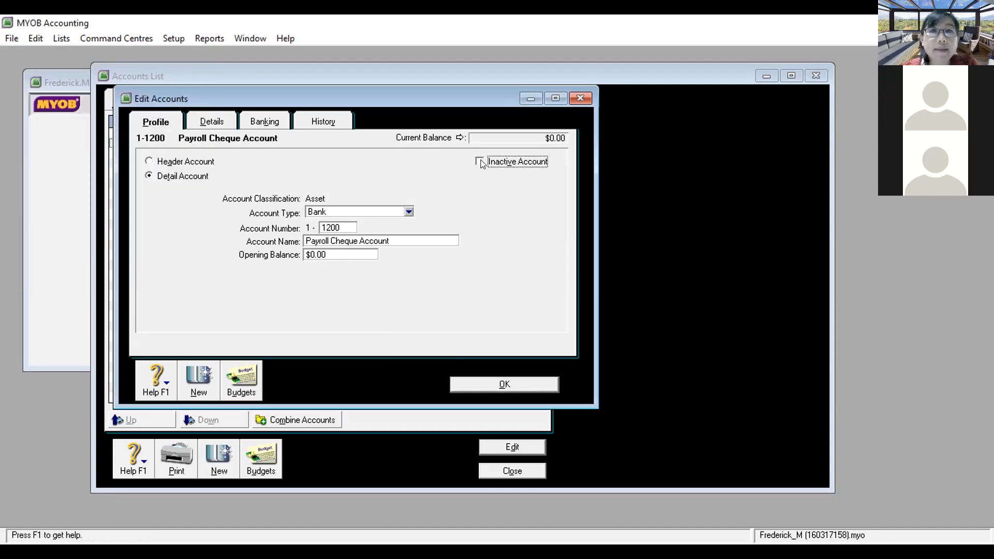
{"action": "left_click", "coordinate": [498, 335]}
{"action": "left_click", "coordinate": [337, 227]}
Step: Change the account number to 9996 after the duplicate-number warning for 9997
{"action": "key", "text": "BackSpace"}
{"action": "type", "text": "9999"}
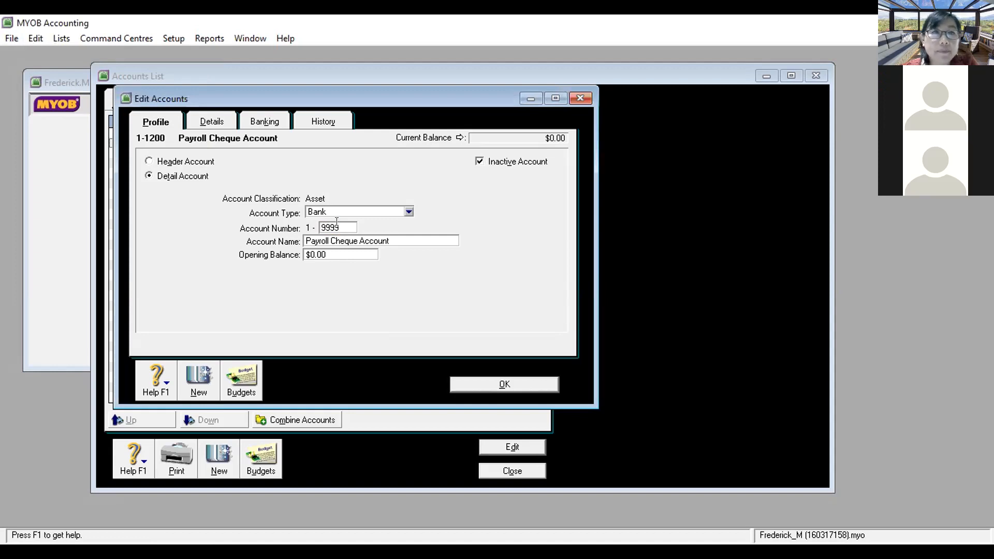
{"action": "key", "text": "BackSpace"}
{"action": "type", "text": "7"}
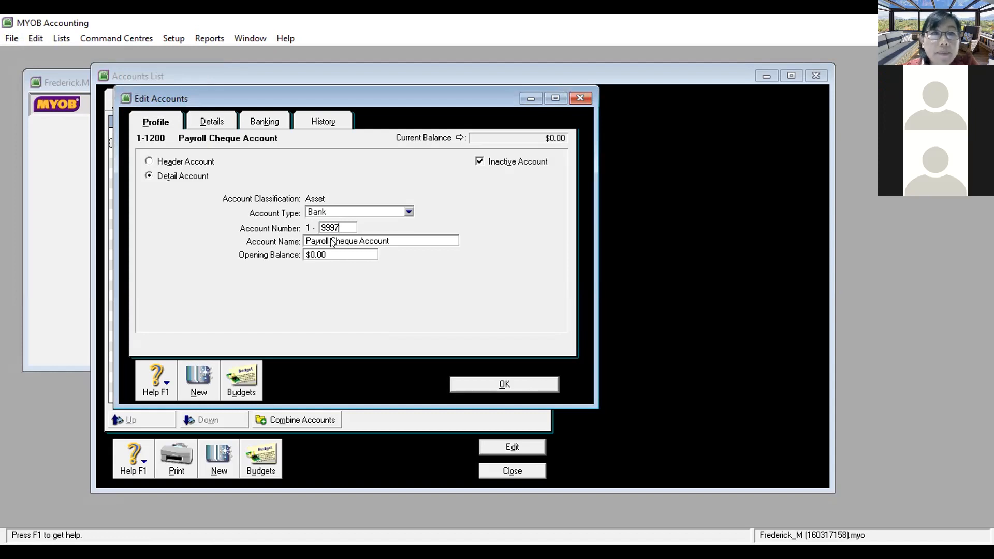
{"action": "left_click", "coordinate": [389, 239]}
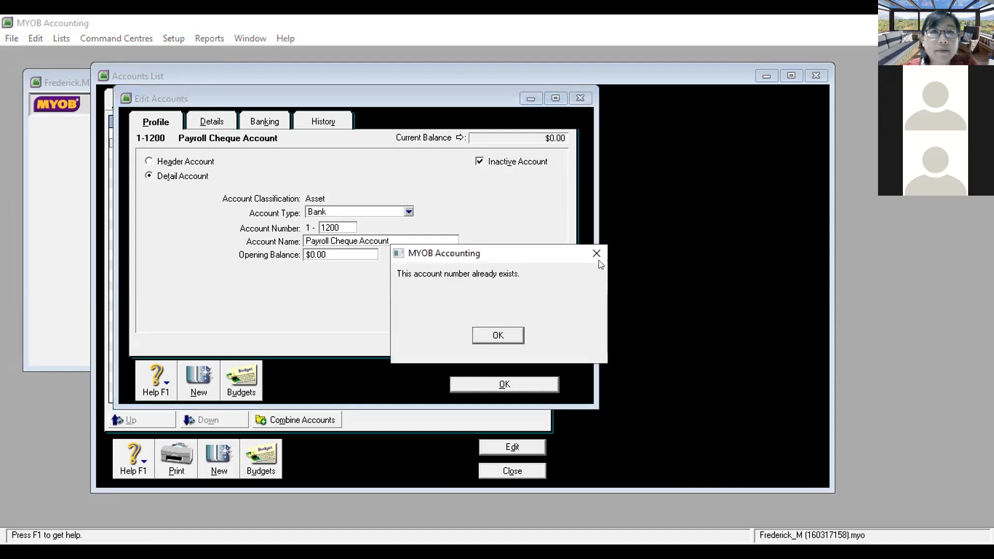
{"action": "left_click", "coordinate": [597, 254]}
{"action": "key", "text": "BackSpace"}
{"action": "type", "text": "9996"}
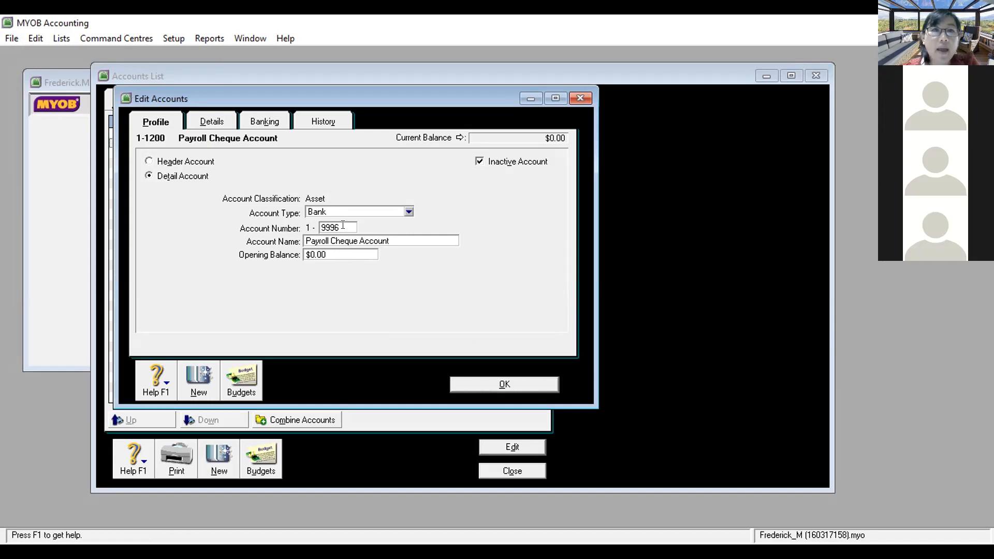
Step: Clear the Payroll Cheque Account name and save the account as 1-9996
{"action": "key", "text": "Tab"}
{"action": "left_click", "coordinate": [388, 241]}
{"action": "left_click_drag", "start_coordinate": [380, 234], "coordinate": [279, 243]}
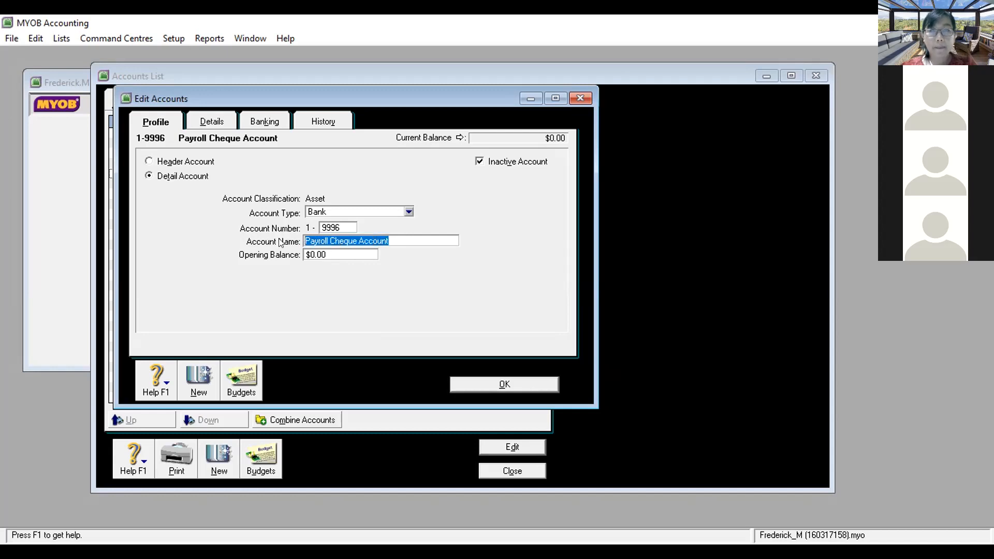
{"action": "key", "text": "BackSpace"}
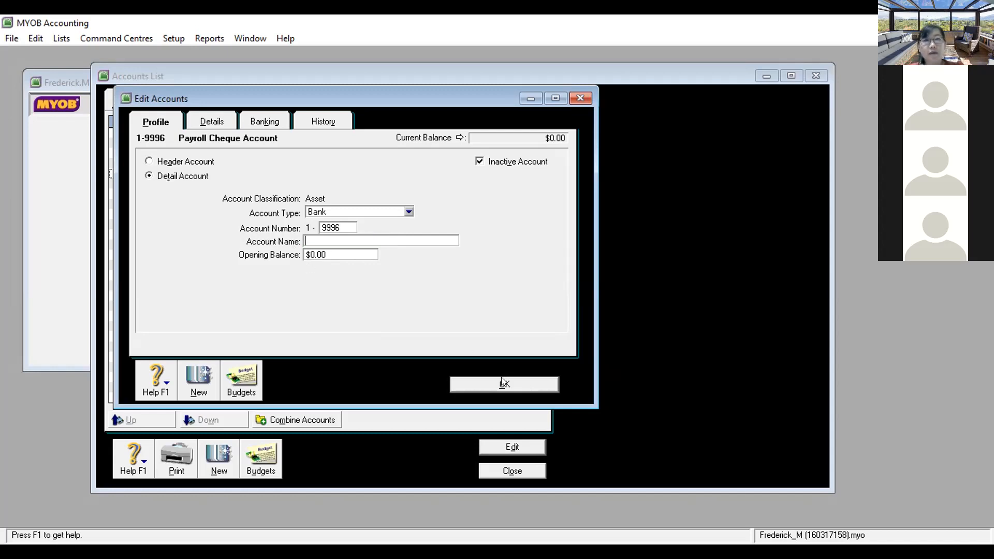
{"action": "left_click", "coordinate": [504, 384]}
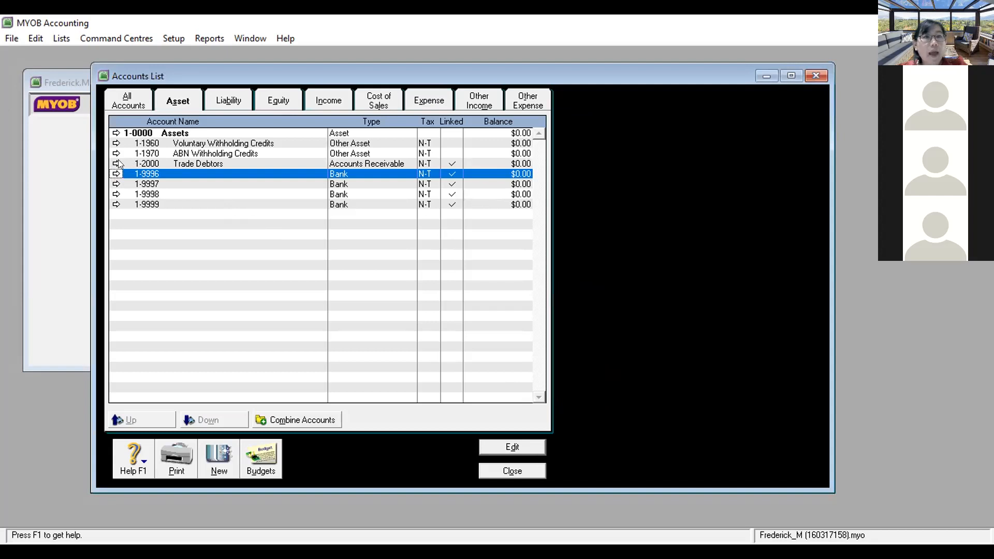
Step: Open Trade Debtors, attempt deletion, dismiss the linked-account warning, and mark it inactive
{"action": "left_click", "coordinate": [116, 163]}
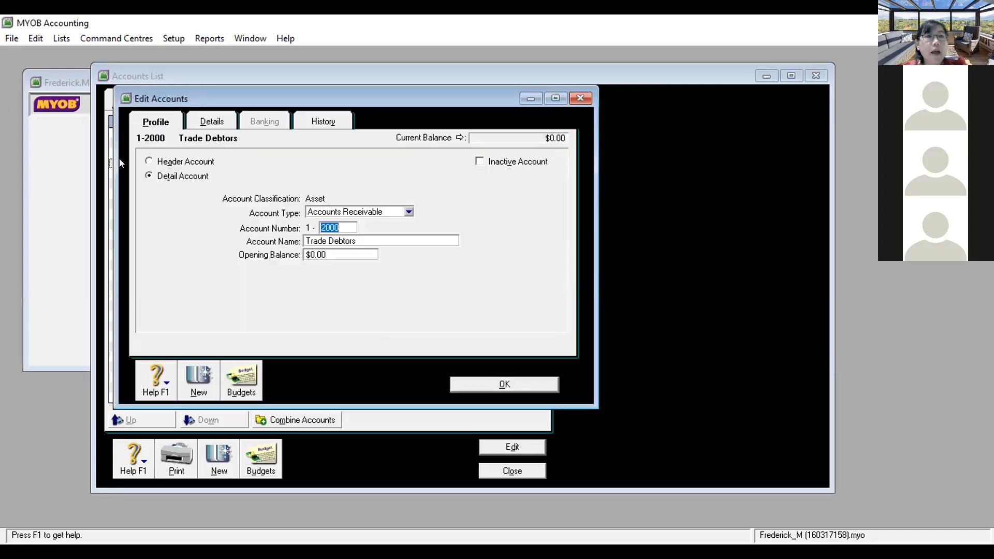
{"action": "left_click", "coordinate": [36, 38]}
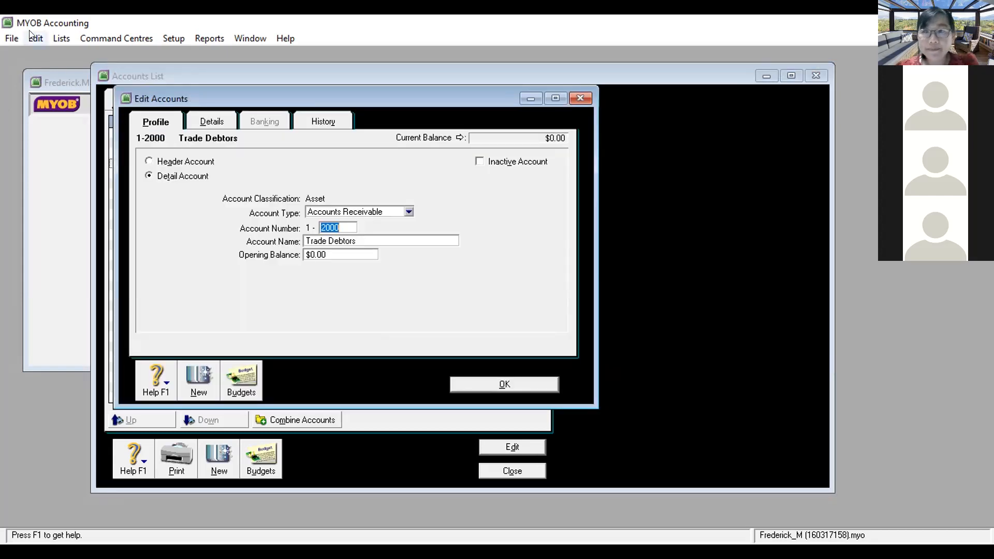
{"action": "left_click", "coordinate": [78, 139]}
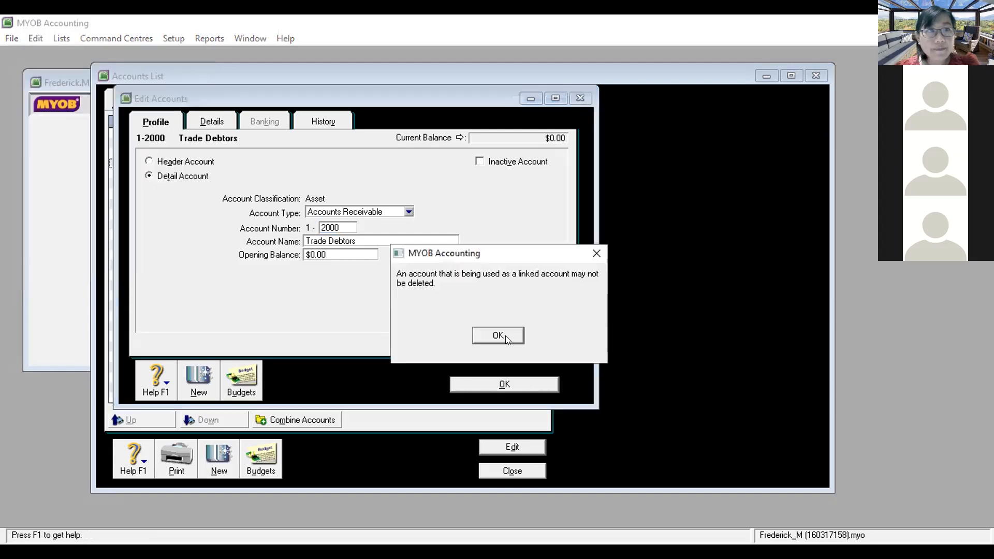
{"action": "left_click", "coordinate": [506, 334]}
{"action": "left_click", "coordinate": [480, 161]}
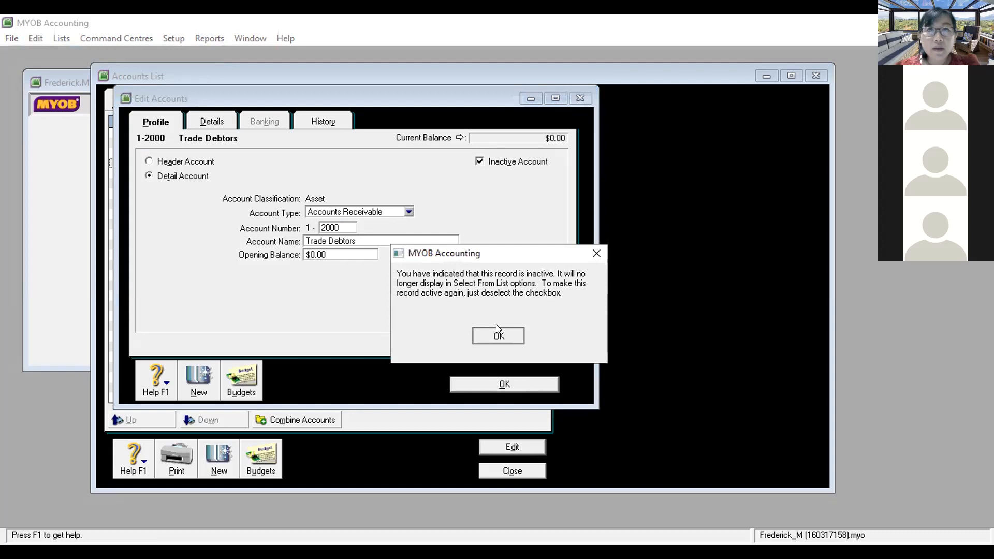
{"action": "left_click", "coordinate": [497, 333]}
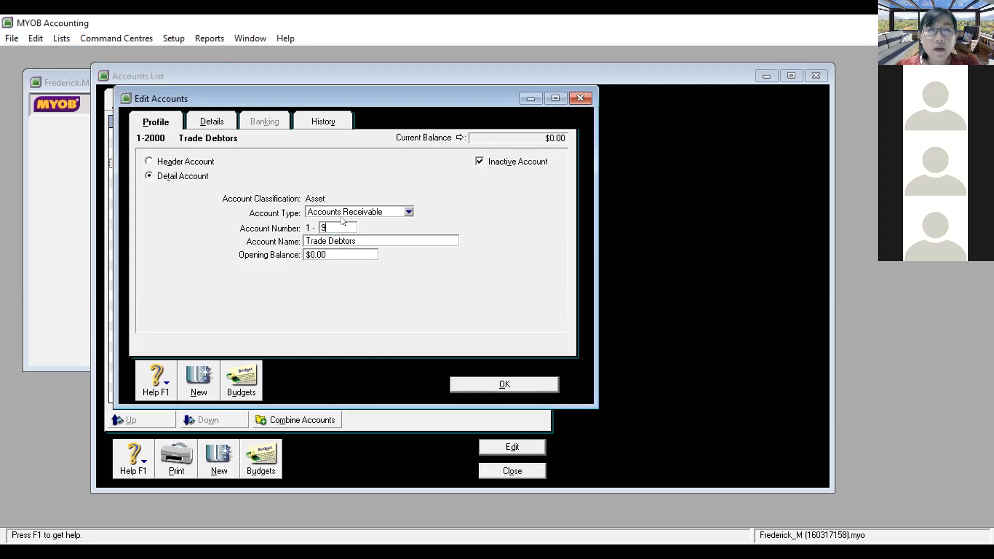
Step: Renumber Trade Debtors to 1-9995 with a blank name and save it
{"action": "type", "text": "999"}
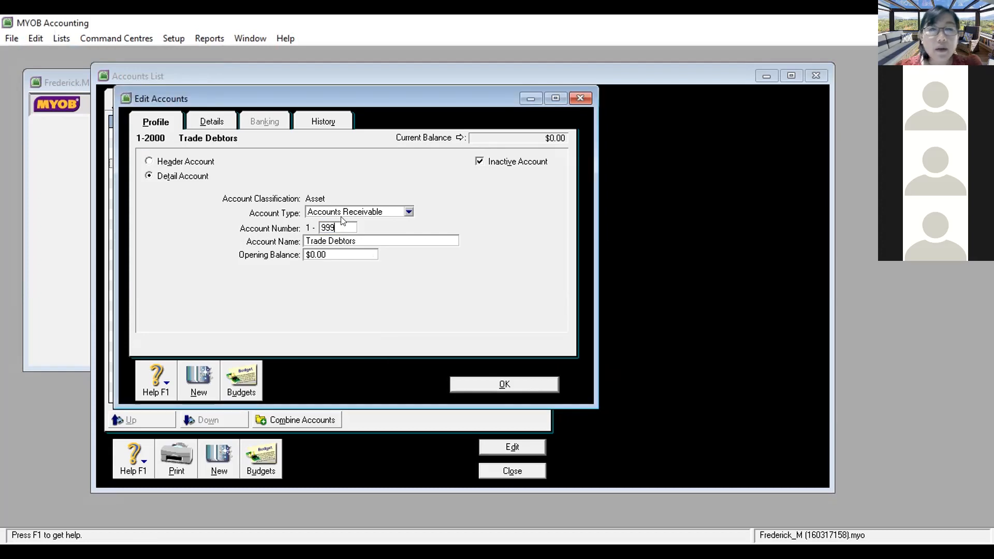
{"action": "type", "text": "5"}
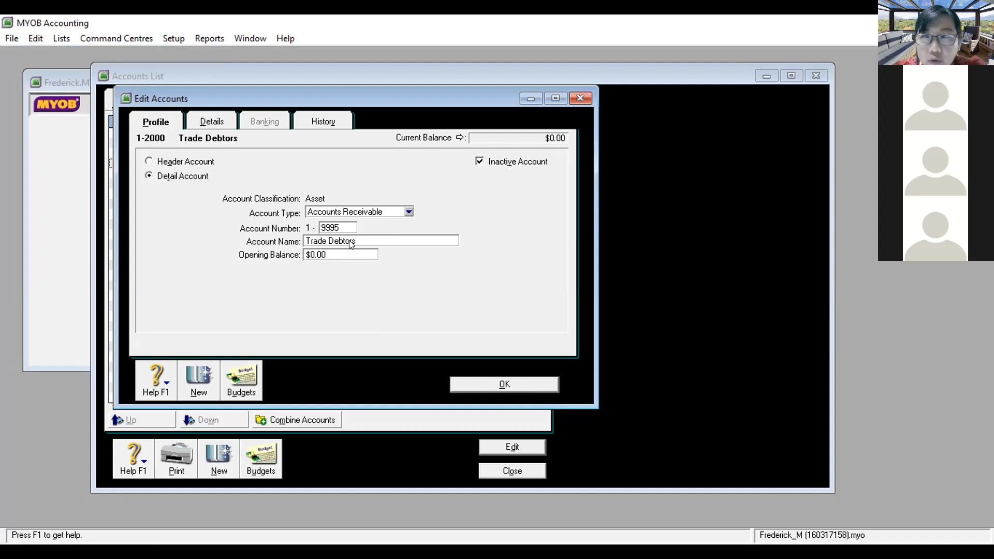
{"action": "key", "text": "Tab"}
{"action": "key", "text": "Delete"}
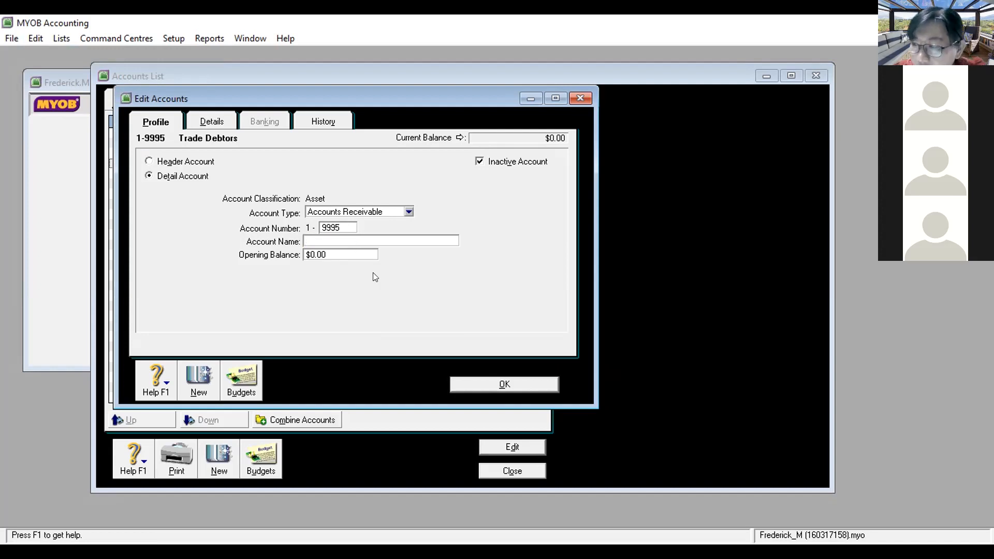
{"action": "left_click", "coordinate": [472, 382]}
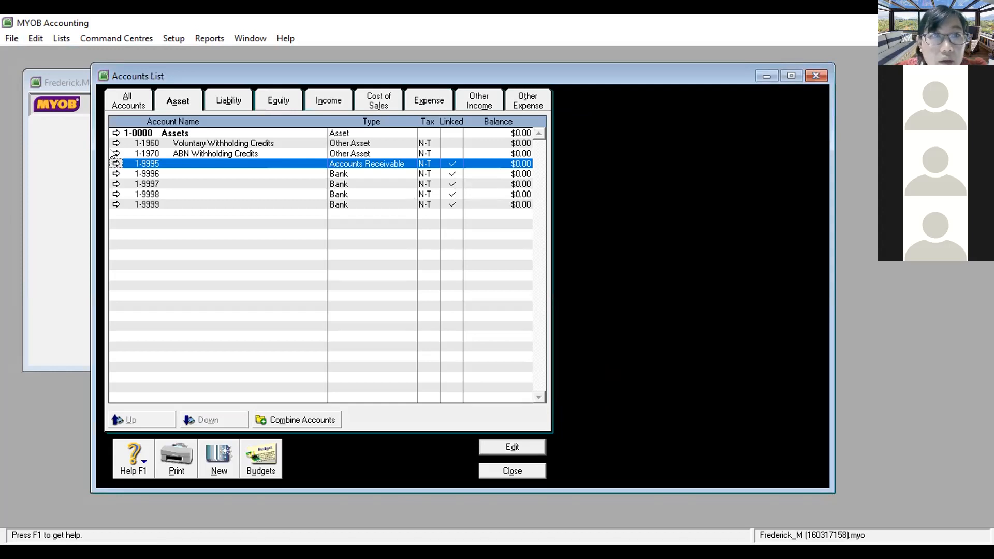
Step: Try deleting ABN Withholding Credits 1-1970, dismiss the tax-code warning, and close it unchanged
{"action": "left_click", "coordinate": [115, 153]}
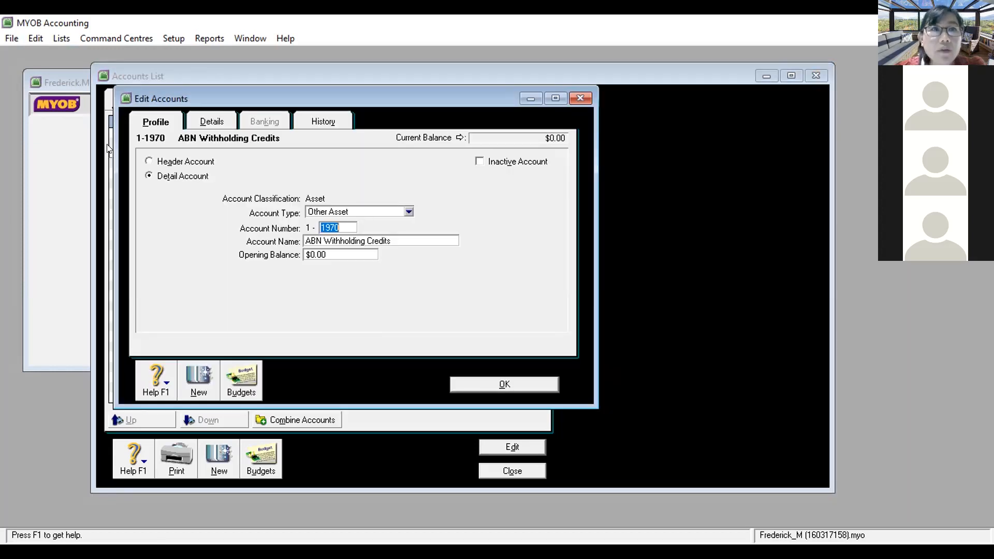
{"action": "left_click", "coordinate": [35, 38]}
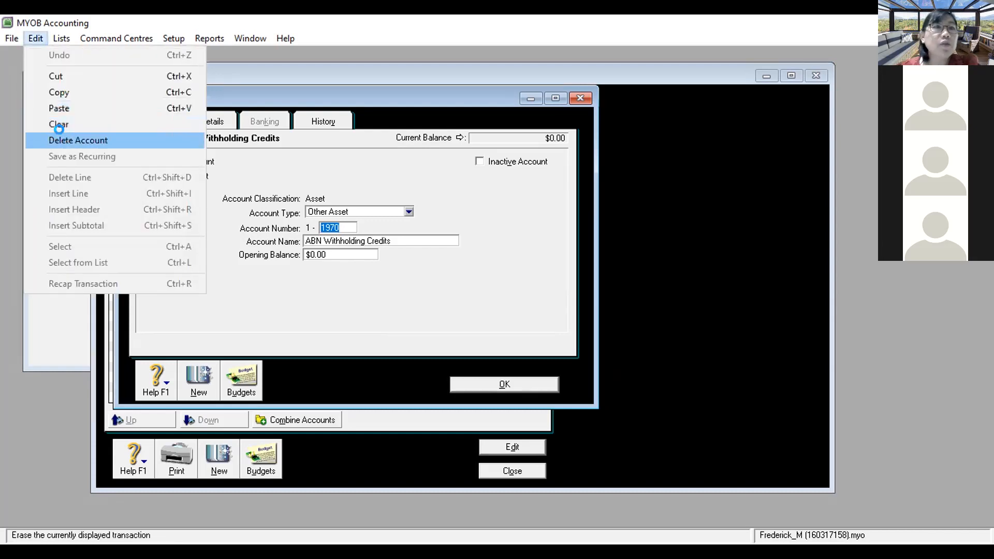
{"action": "key", "text": "Return"}
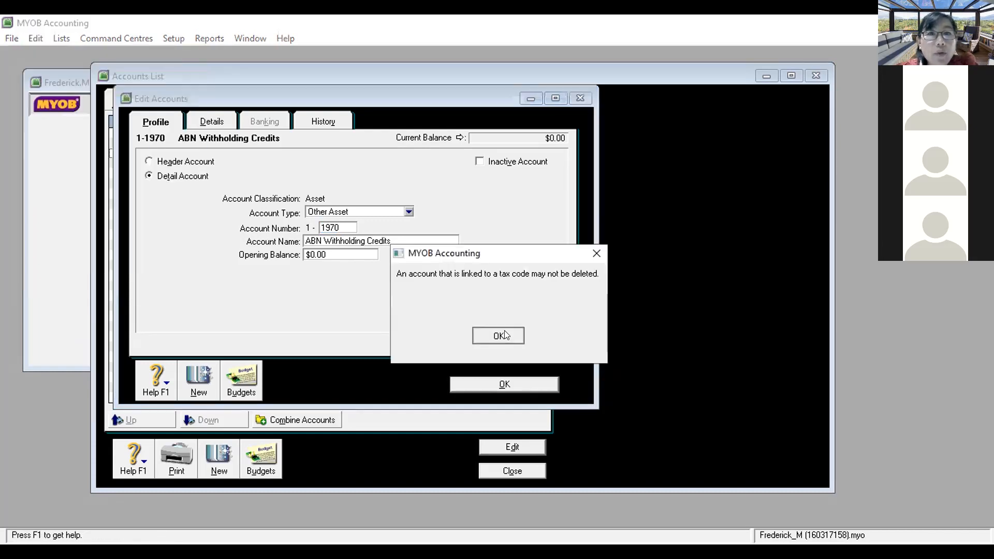
{"action": "left_click", "coordinate": [504, 330]}
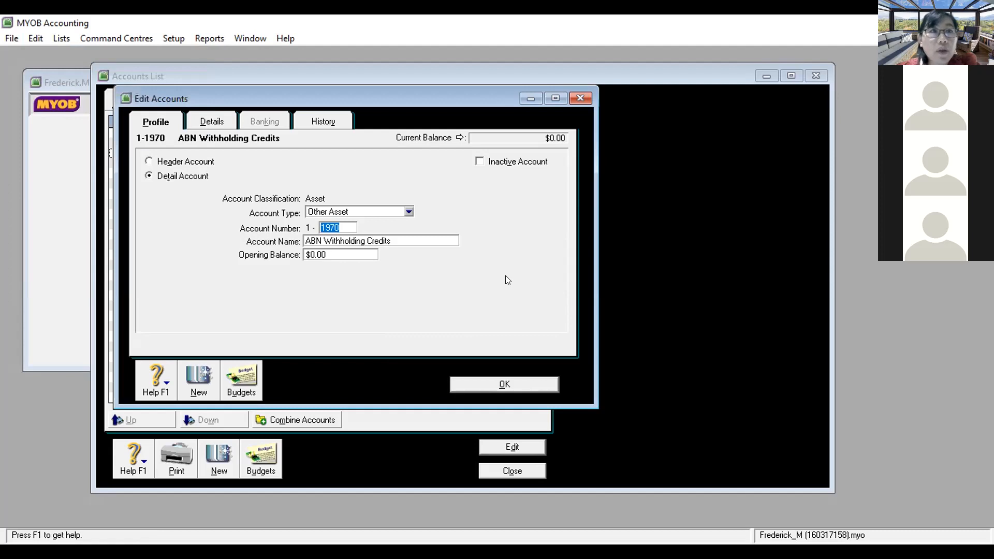
{"action": "left_click", "coordinate": [579, 98]}
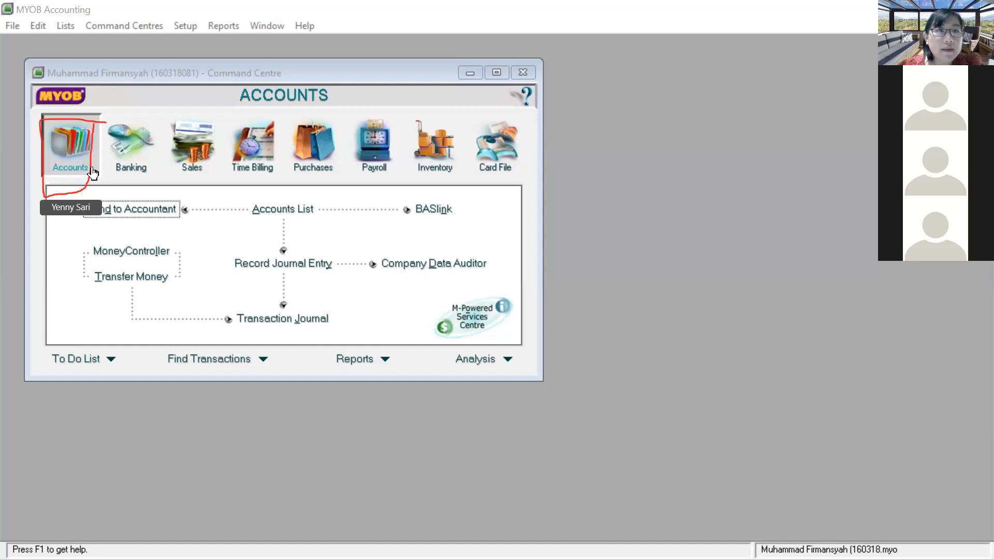
Step: Review the Asset, Liability and Equity accounts, then close the Accounts List and company file
{"action": "left_click", "coordinate": [288, 212]}
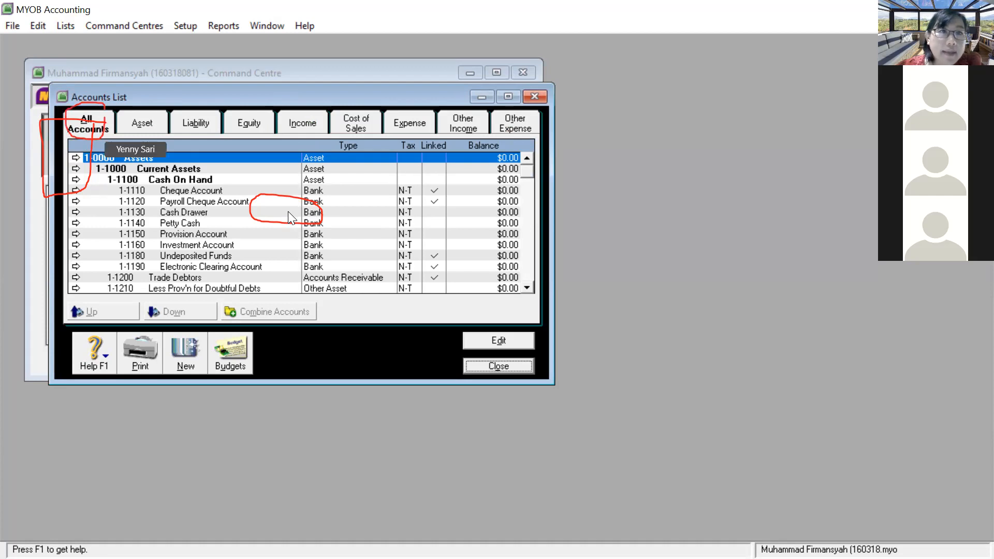
{"action": "left_click", "coordinate": [131, 112]}
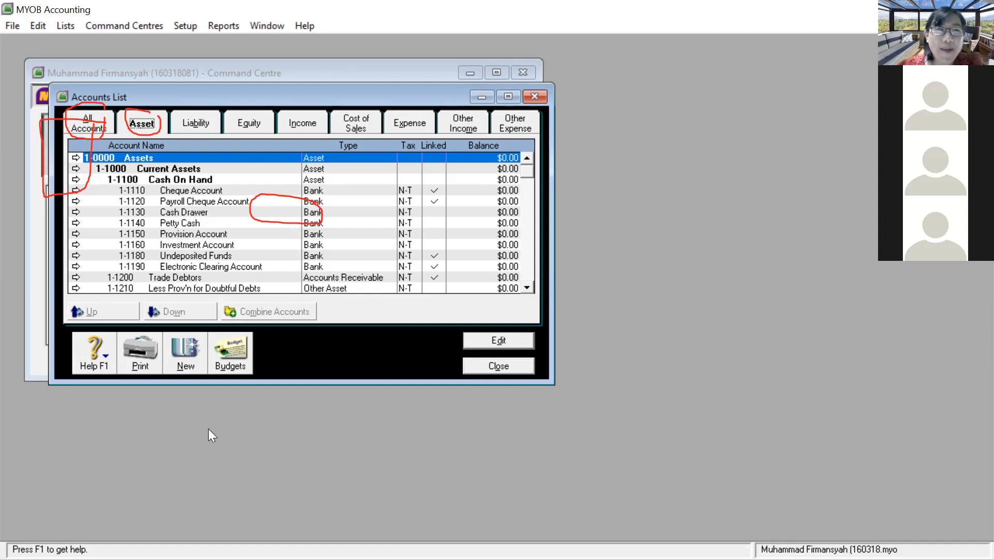
{"action": "scroll", "coordinate": [246, 255], "scroll_direction": "down", "scroll_amount": 1}
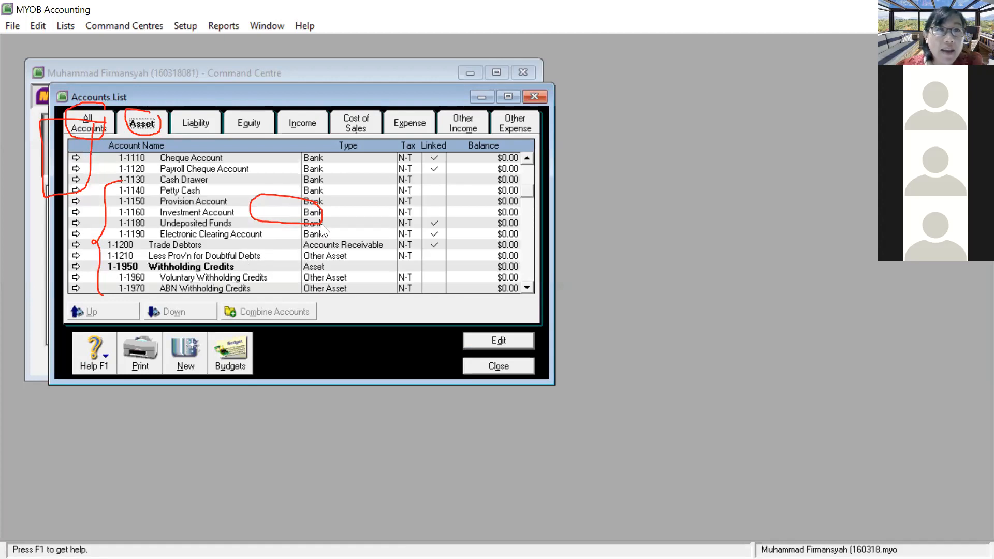
{"action": "left_click", "coordinate": [208, 132]}
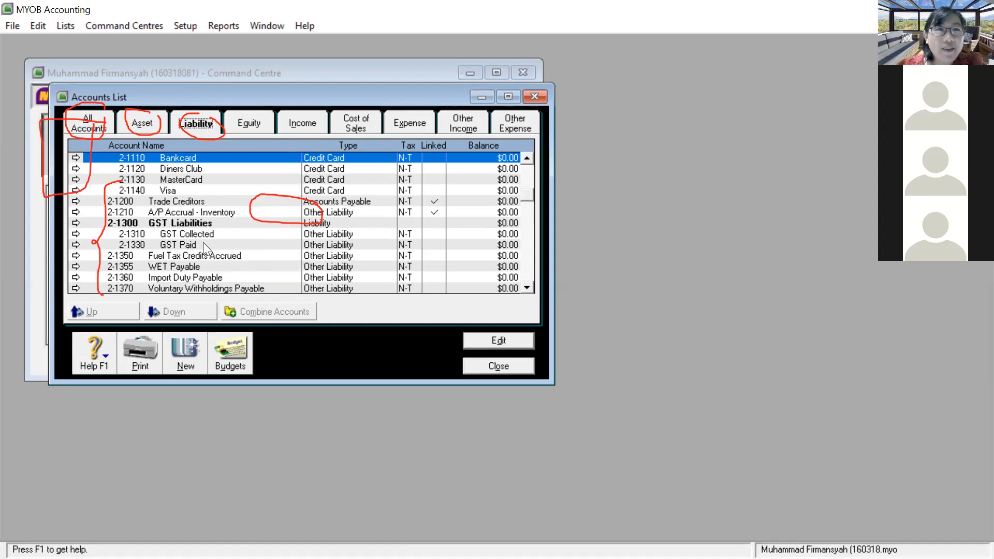
{"action": "left_click", "coordinate": [251, 125]}
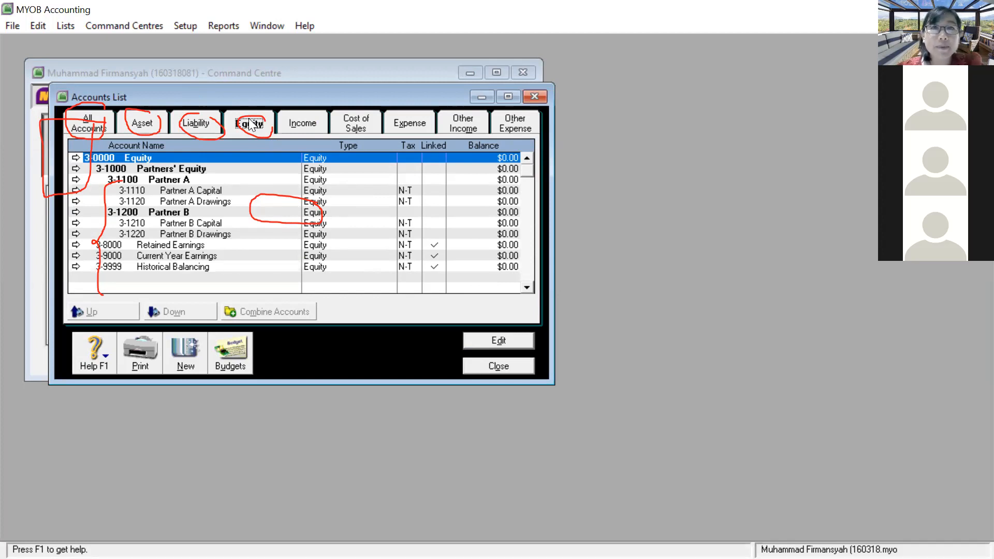
{"action": "left_click", "coordinate": [536, 98]}
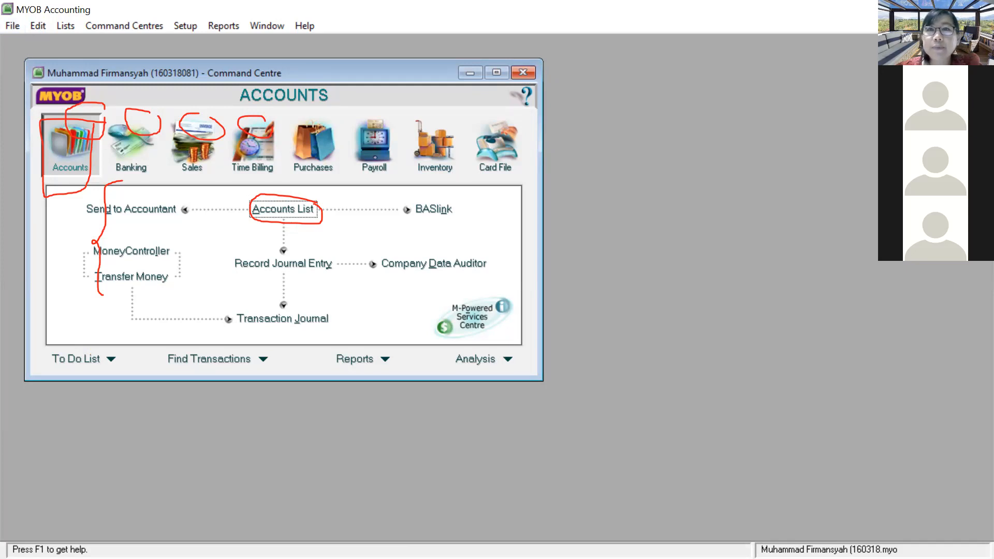
{"action": "left_click", "coordinate": [982, 9]}
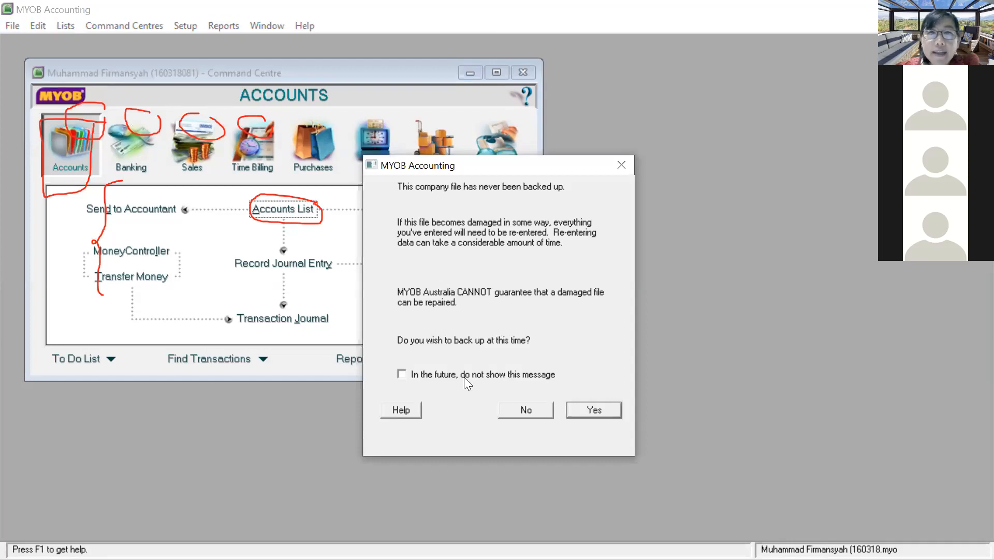
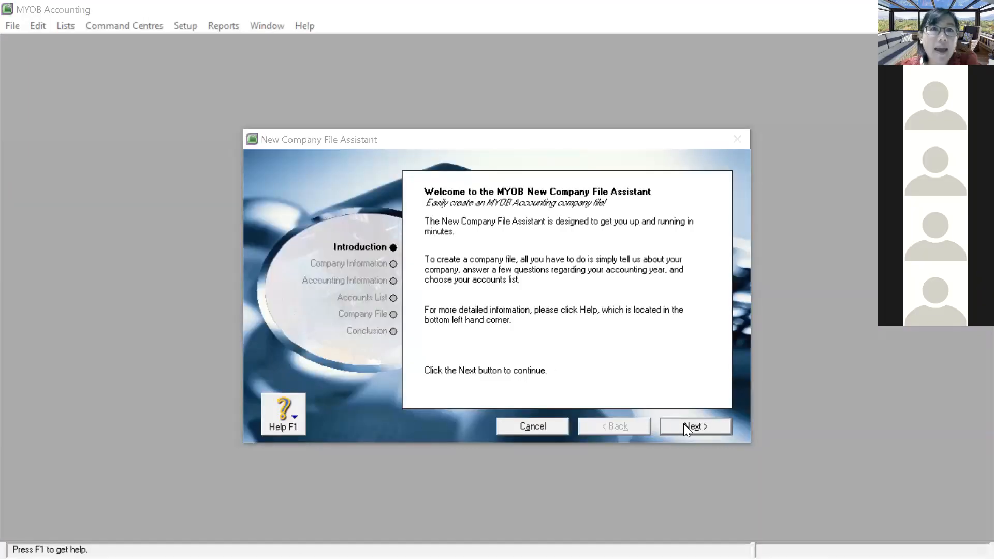
Step: Enter the student's name and ID number as the company name
{"action": "left_click", "coordinate": [684, 423]}
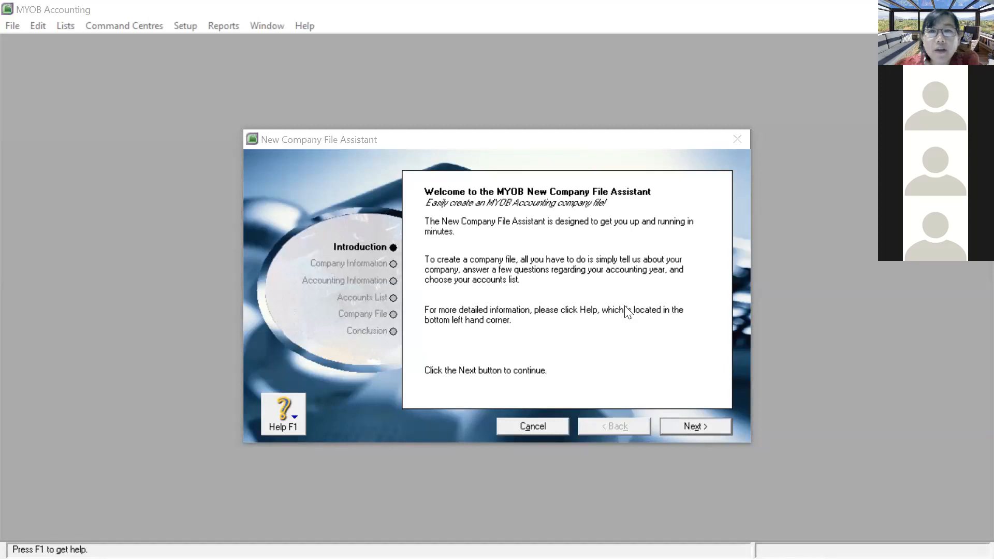
{"action": "left_click", "coordinate": [567, 268]}
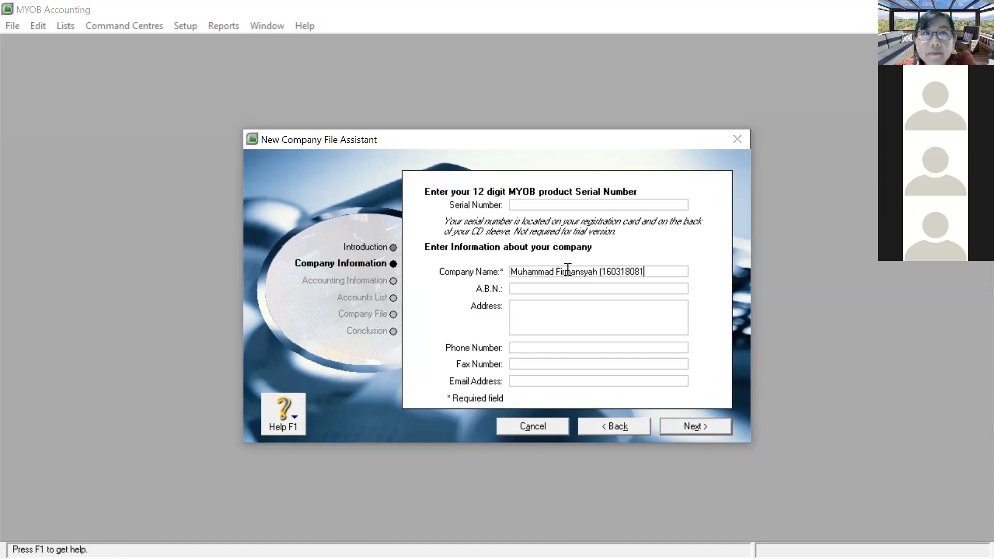
{"action": "type", "text": ")"}
Step: Enter the two-line company address and correct its typing mistakes
{"action": "left_click", "coordinate": [543, 309]}
{"action": "type", "text": "Univer"}
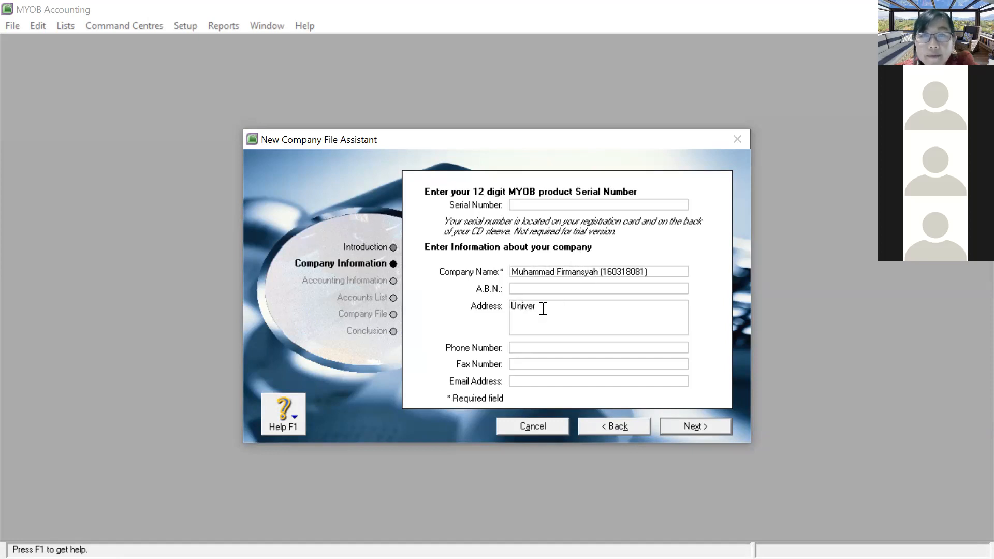
{"action": "type", "text": "sitaas Sur"}
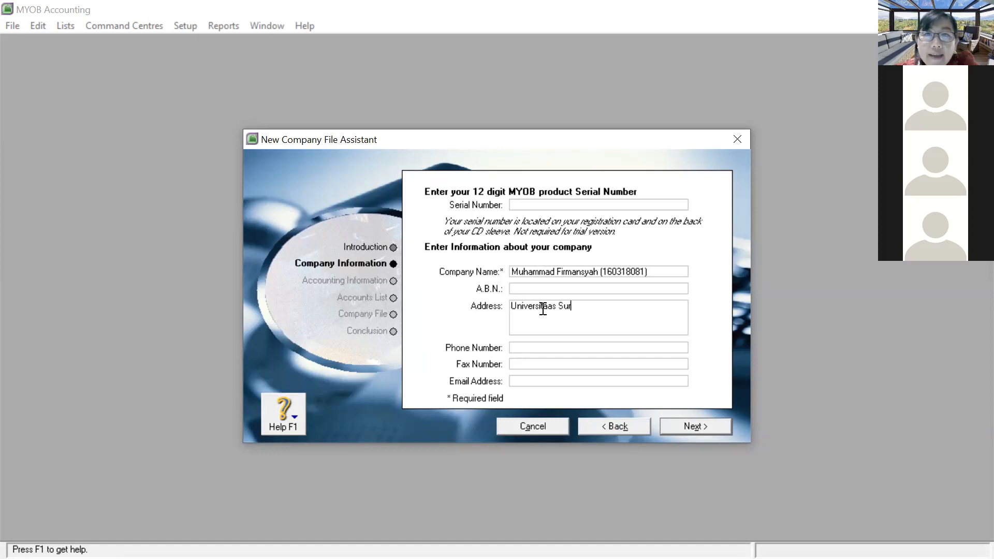
{"action": "type", "text": "abaya"}
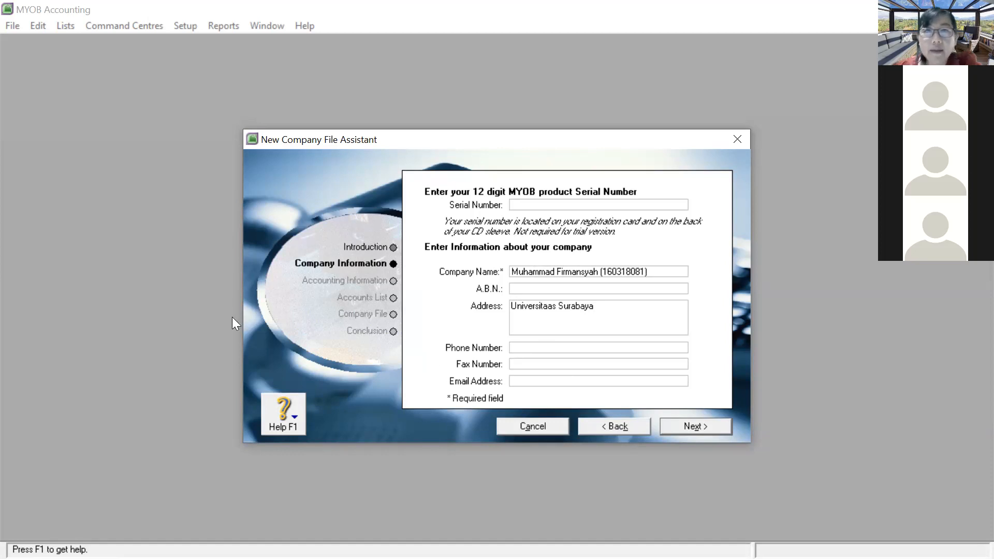
{"action": "key", "text": "Return"}
{"action": "type", "text": "Su"}
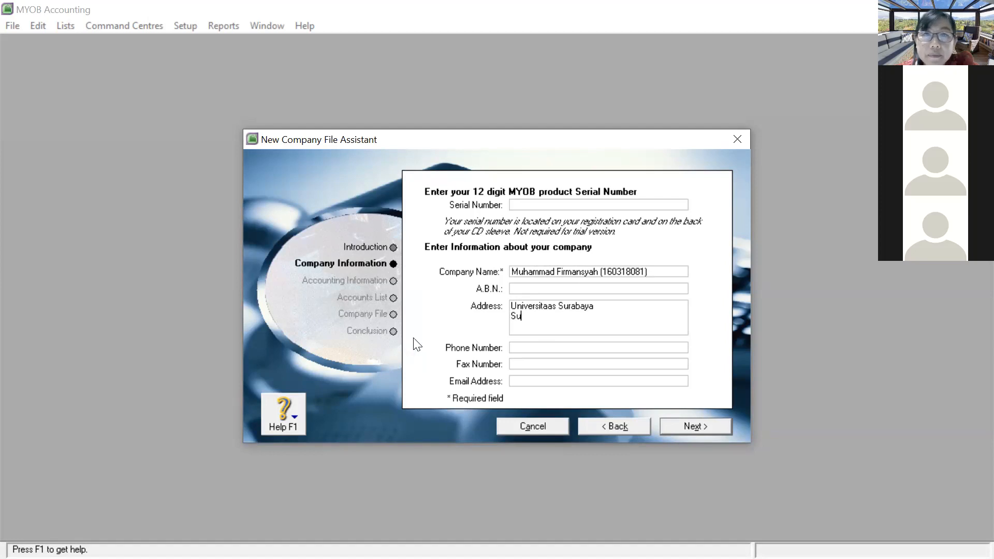
{"action": "left_click", "coordinate": [548, 305]}
{"action": "key", "text": "BackSpace"}
{"action": "type", "text": "raba"}
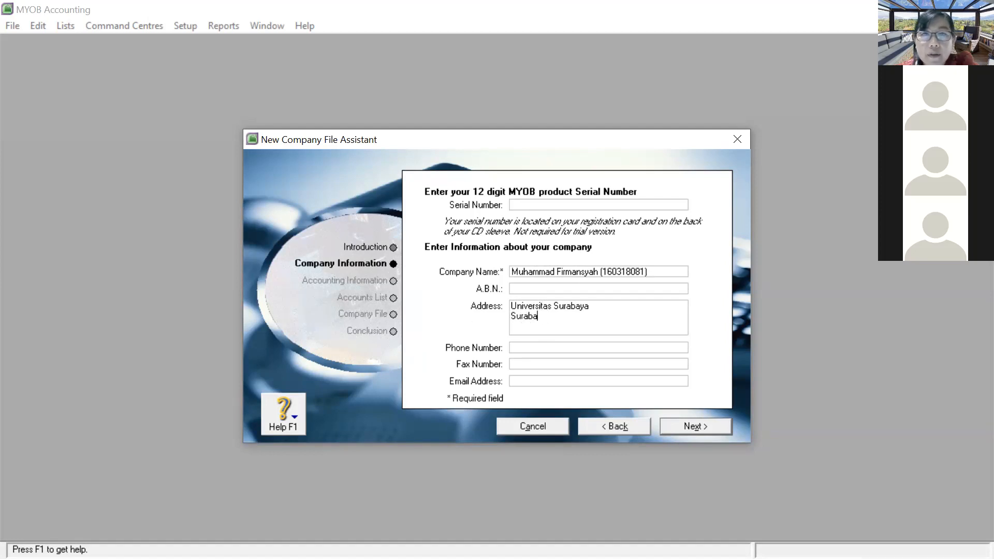
{"action": "type", "text": "ya, Ja"}
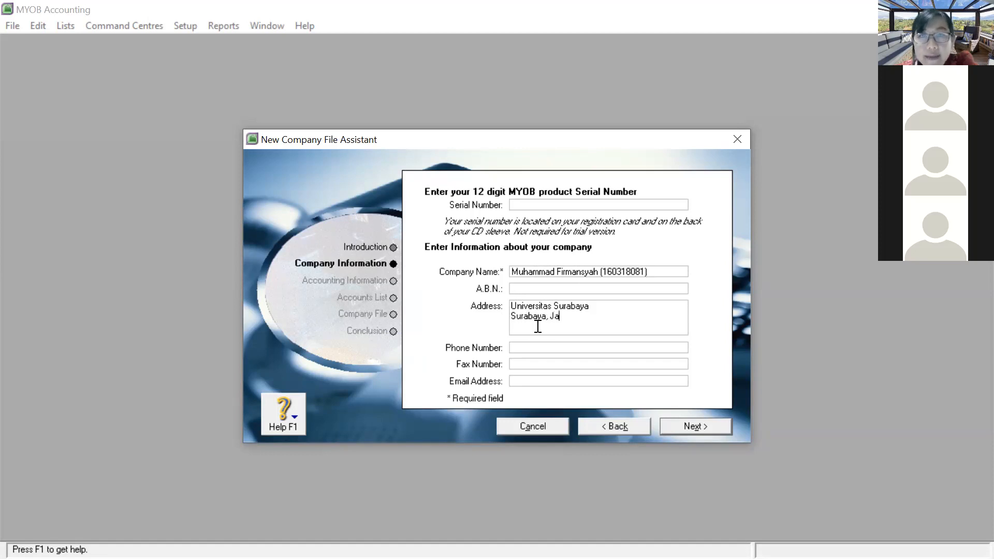
{"action": "type", "text": "wa Timur"}
{"action": "key", "text": "BackSpace"}
{"action": "key", "text": "BackSpace"}
{"action": "key", "text": "BackSpace"}
{"action": "key", "text": "BackSpace"}
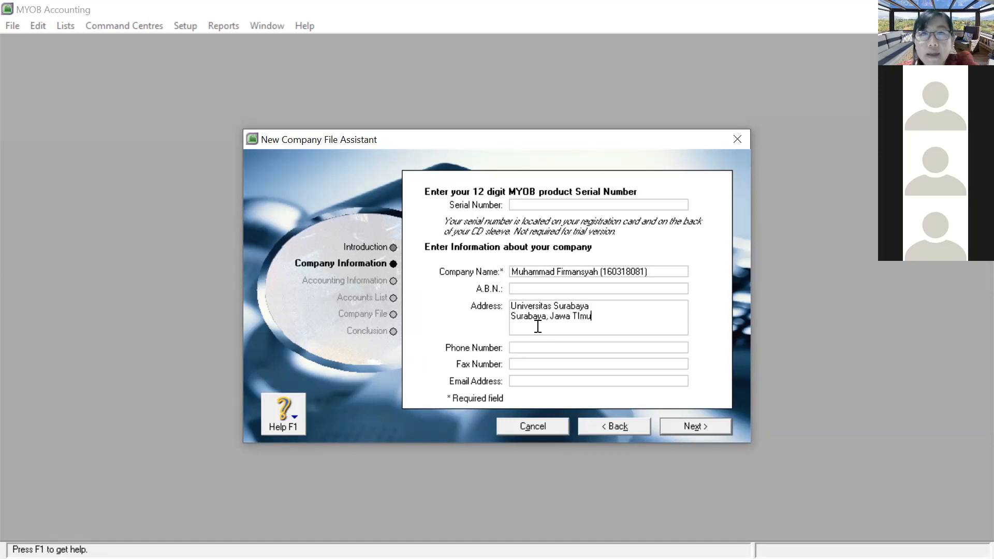
{"action": "type", "text": "imur"}
Step: Set financial year 2021, last month December, conversion month January, and confirm it
{"action": "left_click", "coordinate": [701, 423]}
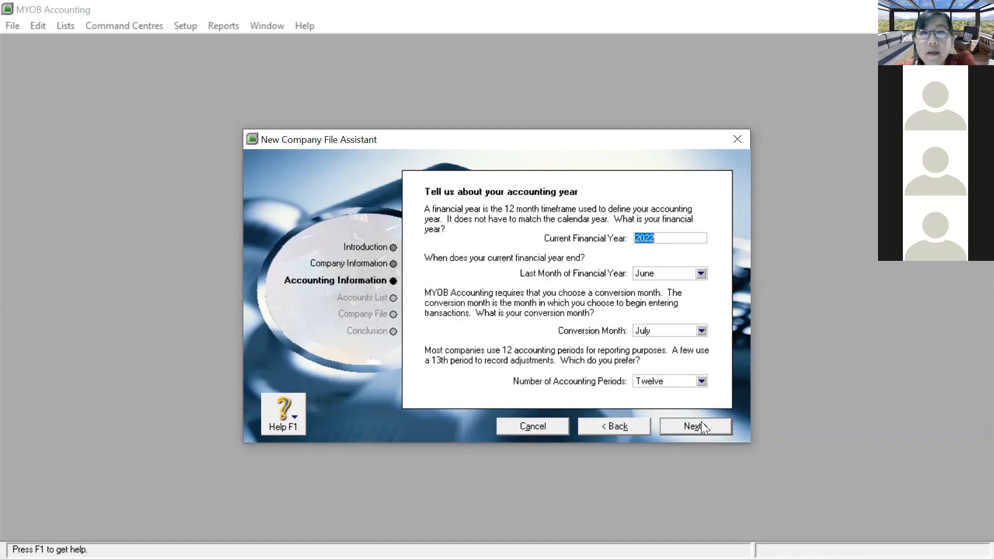
{"action": "type", "text": "2021"}
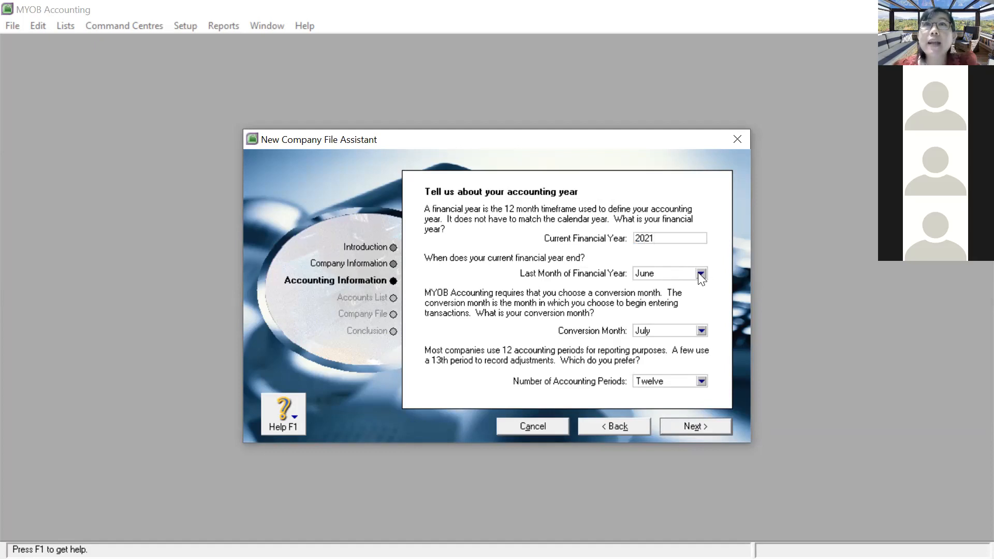
{"action": "left_click", "coordinate": [699, 272]}
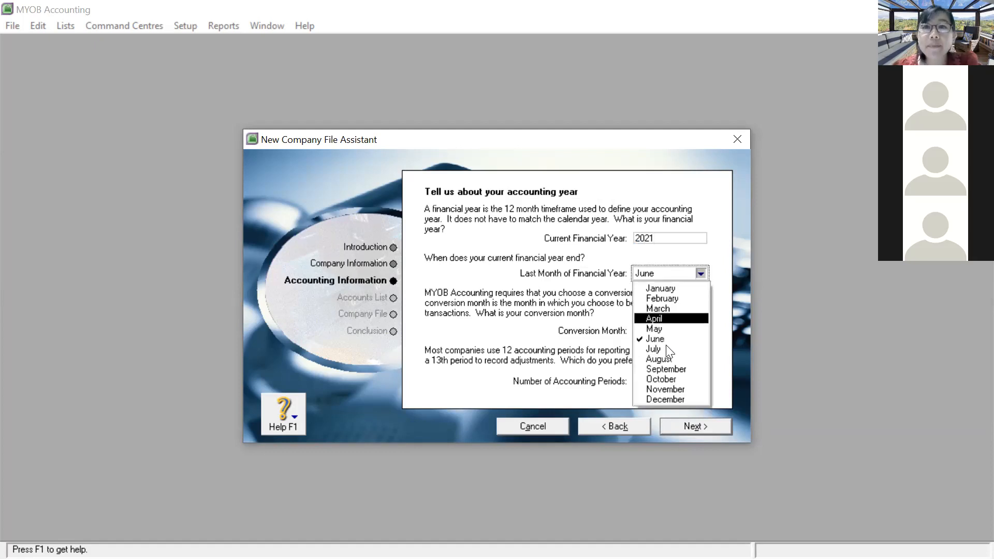
{"action": "left_click", "coordinate": [662, 398]}
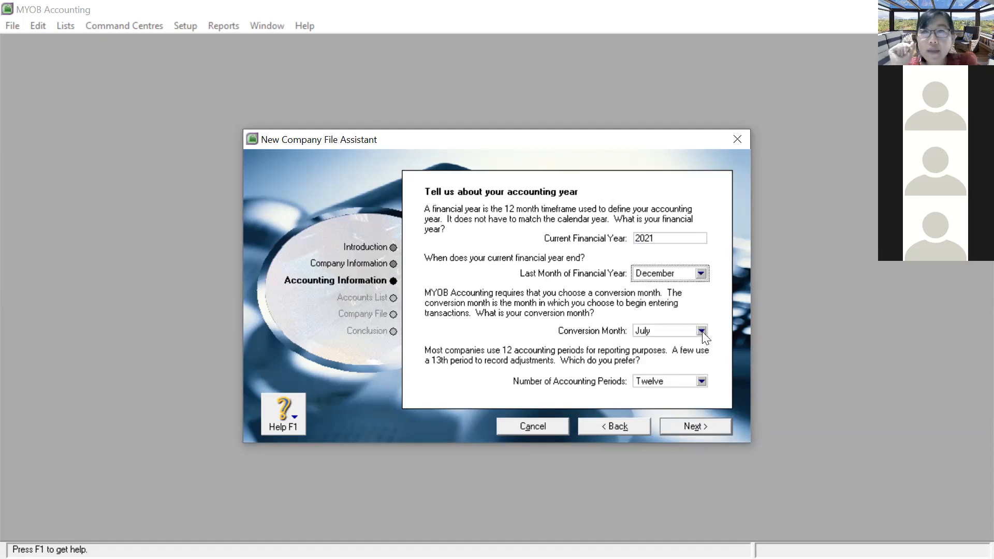
{"action": "left_click", "coordinate": [701, 331]}
{"action": "left_click", "coordinate": [685, 346]}
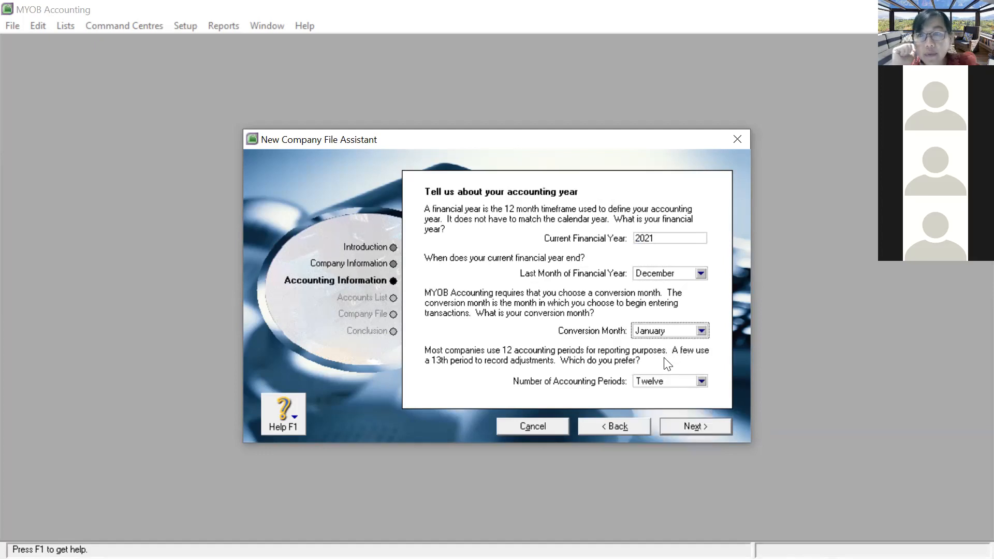
{"action": "left_click", "coordinate": [690, 425]}
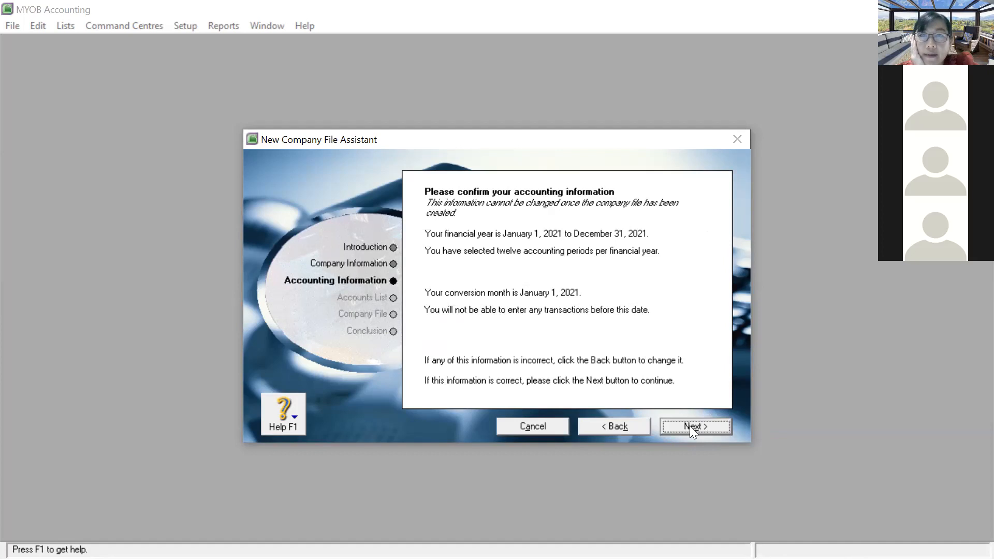
{"action": "left_click", "coordinate": [690, 425]}
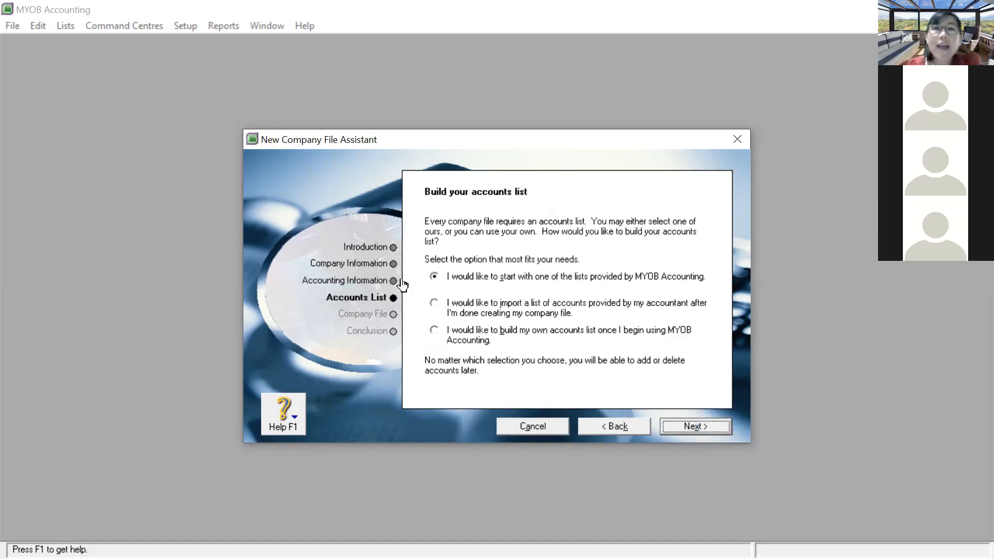
Step: Select the 'build my own accounts list' option and go on to the company file step
{"action": "left_click", "coordinate": [435, 331]}
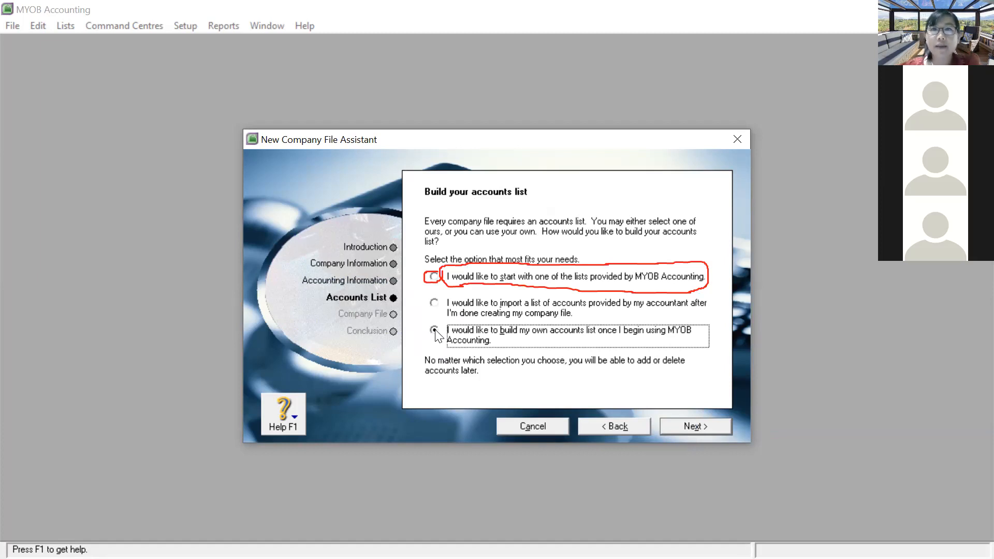
{"action": "left_click", "coordinate": [693, 430]}
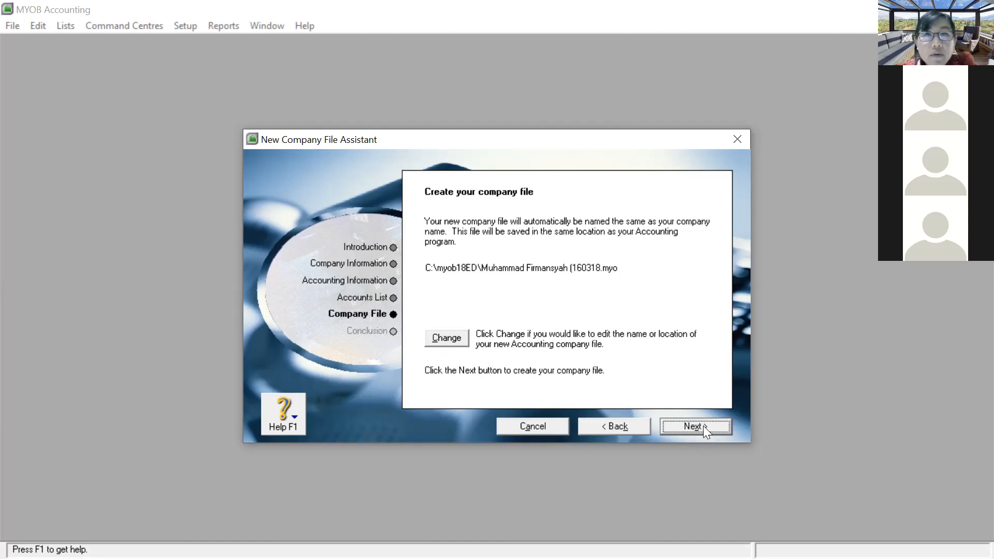
Step: Choose Documents as the save location for the new company file
{"action": "left_click", "coordinate": [464, 341]}
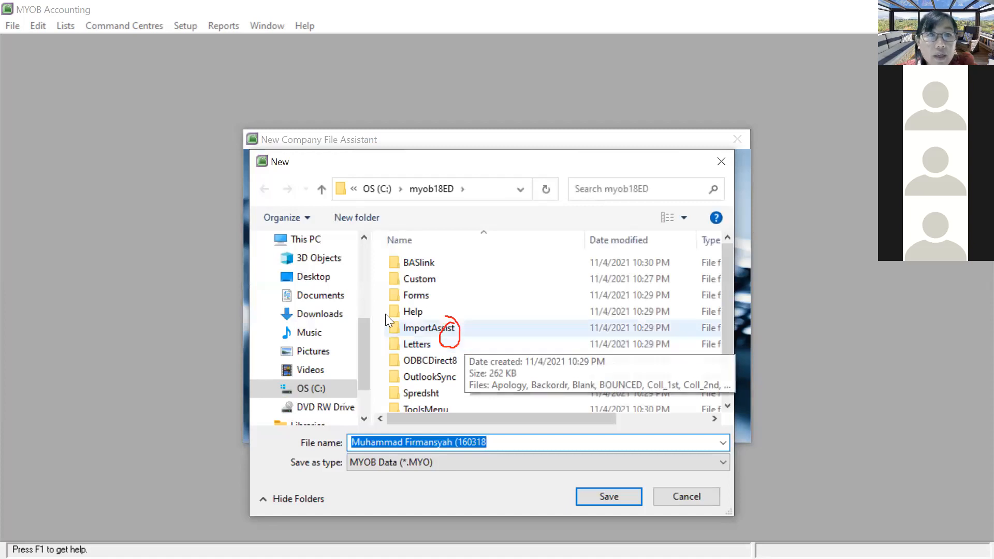
{"action": "scroll", "coordinate": [315, 336], "scroll_direction": "down", "scroll_amount": 1}
{"action": "scroll", "coordinate": [314, 337], "scroll_direction": "down", "scroll_amount": 2}
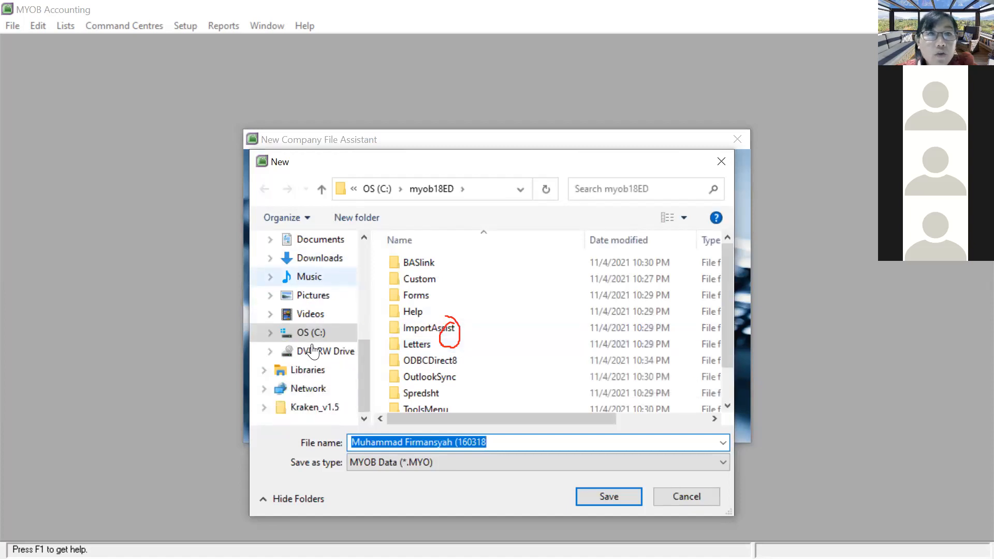
{"action": "scroll", "coordinate": [254, 310], "scroll_direction": "up", "scroll_amount": 1}
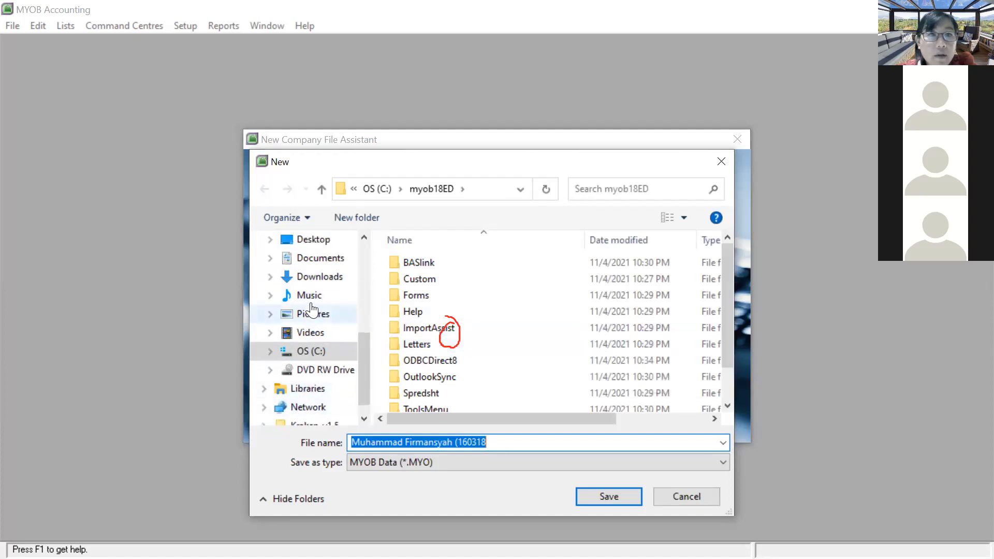
{"action": "left_click", "coordinate": [318, 265]}
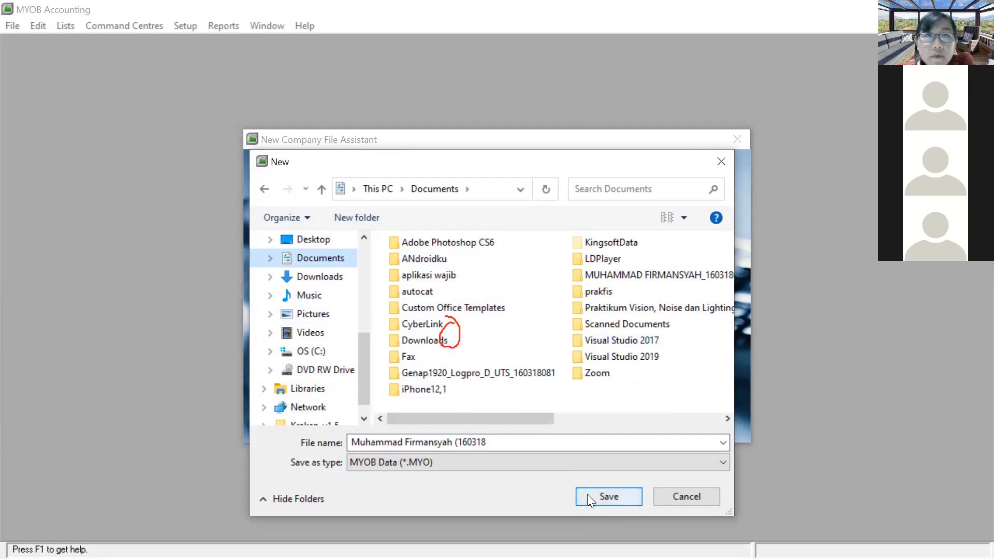
Step: Shorten the first name in the file name to an initial and save the file
{"action": "left_click", "coordinate": [532, 442]}
{"action": "left_click", "coordinate": [533, 441]}
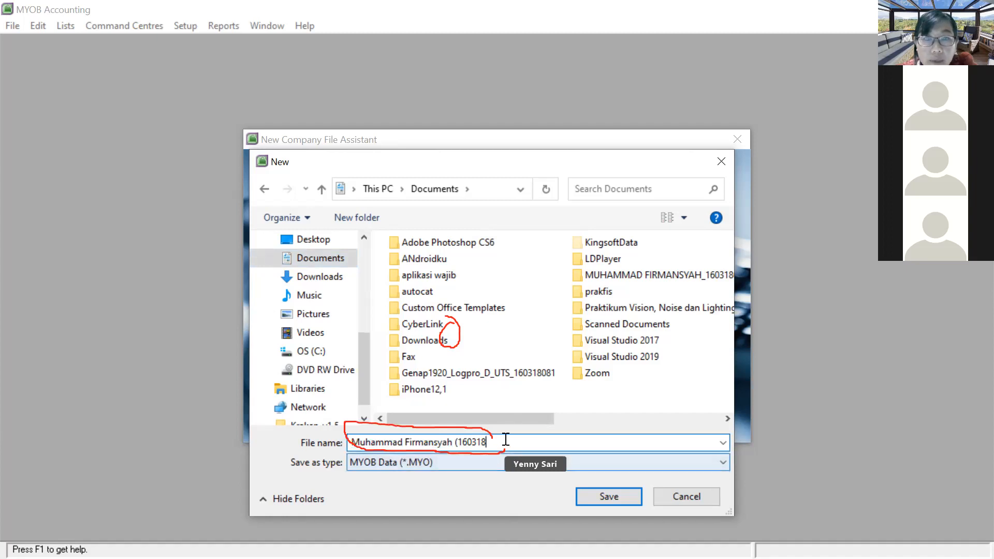
{"action": "left_click", "coordinate": [393, 442]}
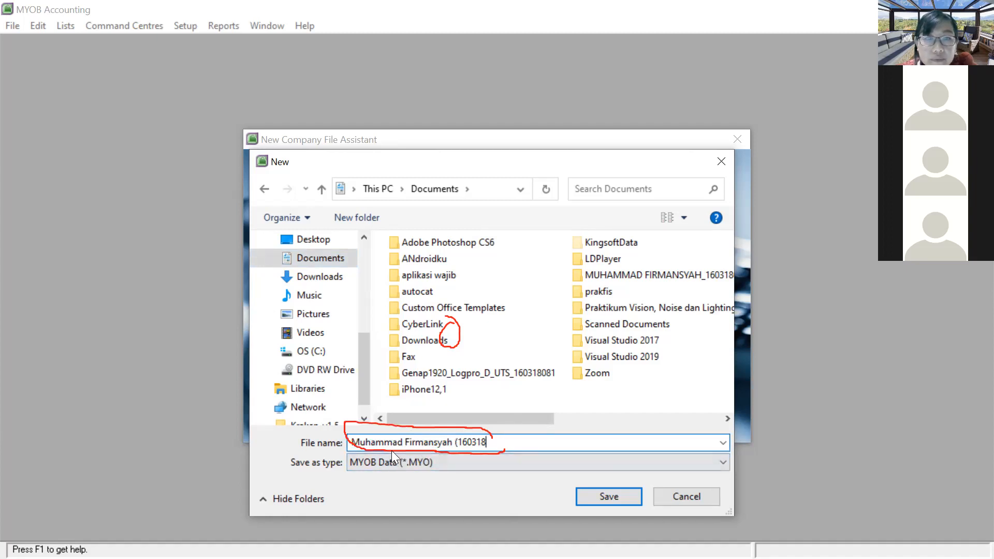
{"action": "key", "text": "BackSpace"}
{"action": "key", "text": "BackSpace"}
{"action": "key", "text": "BackSpace"}
{"action": "key", "text": "BackSpace"}
{"action": "key", "text": "BackSpace"}
{"action": "key", "text": "BackSpace"}
{"action": "key", "text": "BackSpace"}
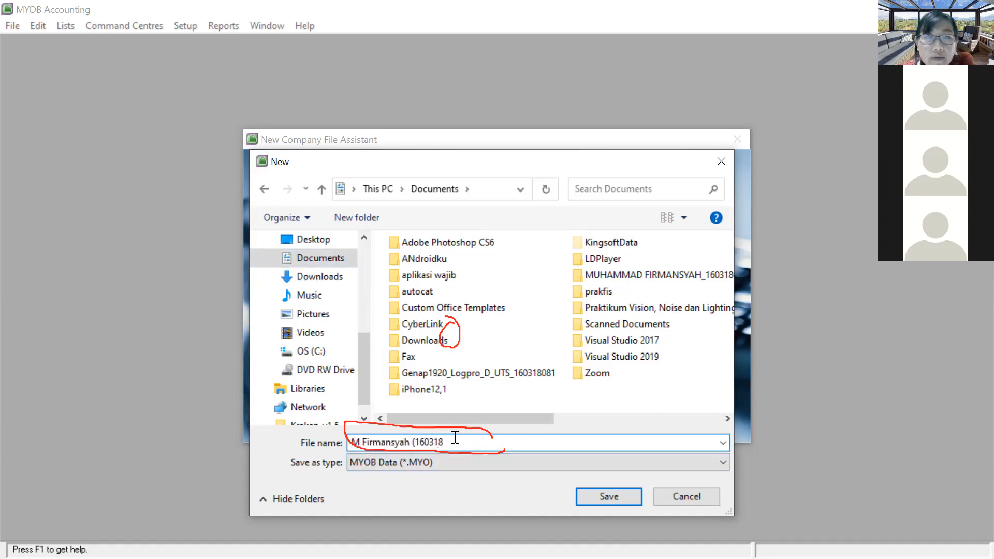
{"action": "left_click", "coordinate": [452, 441]}
{"action": "type", "text": "081)"}
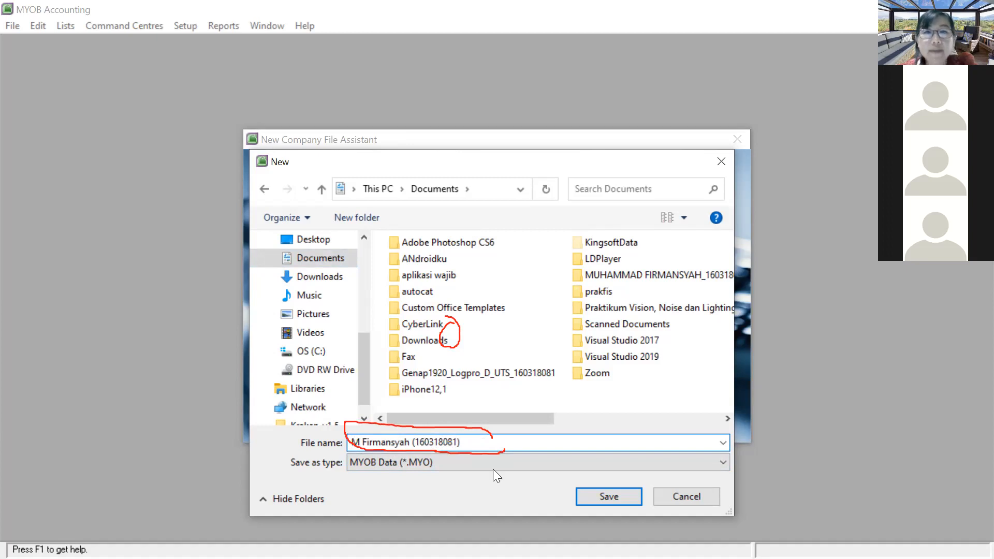
{"action": "left_click", "coordinate": [591, 489]}
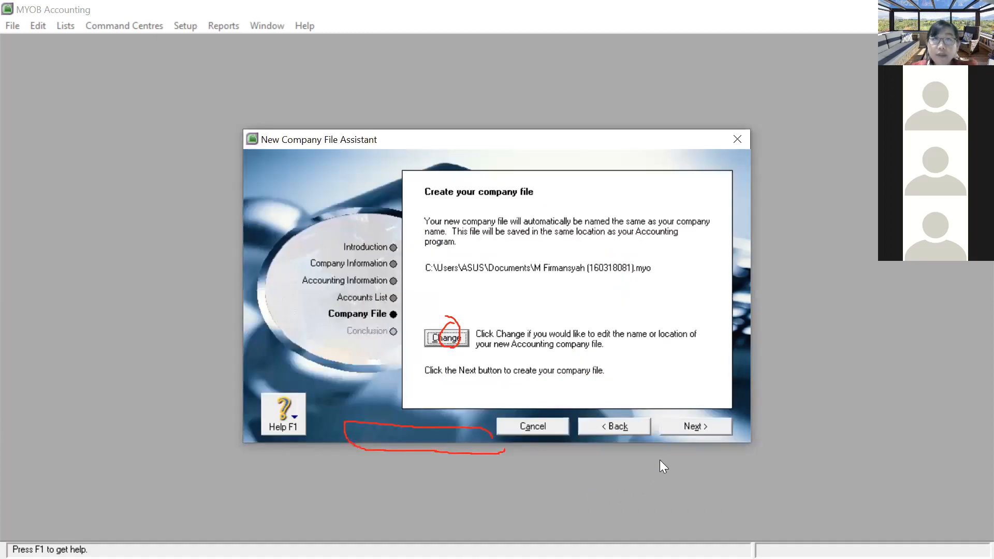
Step: Create the company file, dismiss the setup assistant, and open the Accounts command centre
{"action": "left_click", "coordinate": [688, 426]}
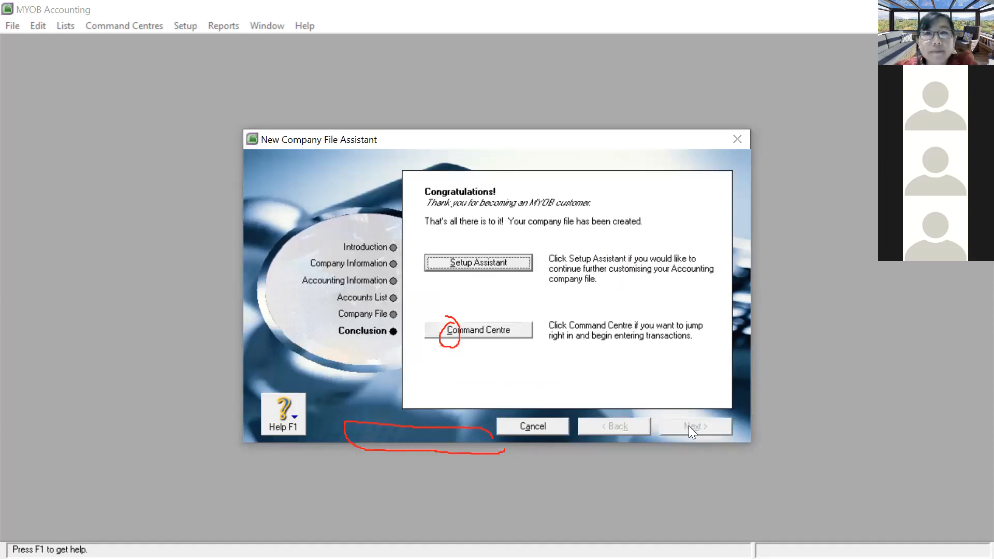
{"action": "left_click", "coordinate": [496, 264]}
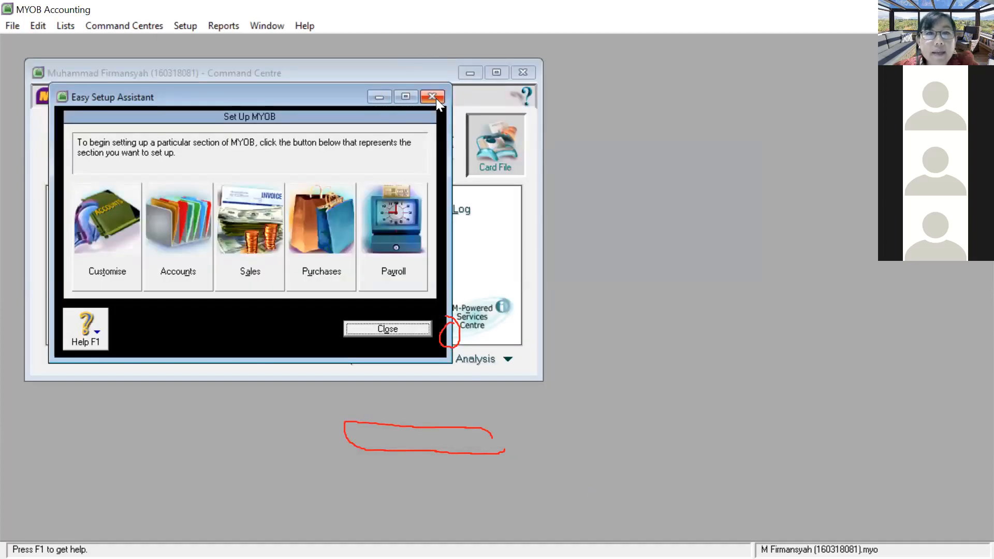
{"action": "left_click", "coordinate": [435, 101]}
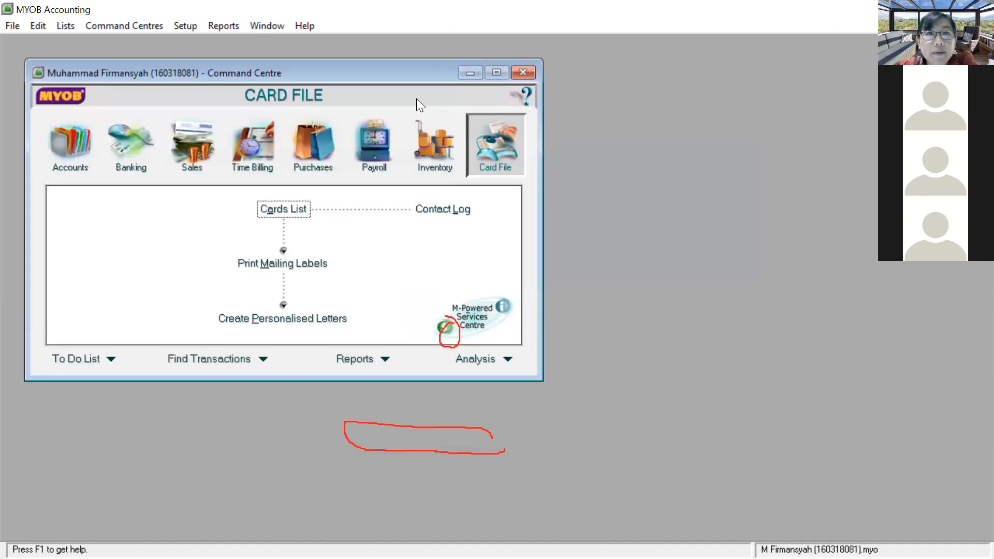
{"action": "left_click", "coordinate": [96, 151]}
Step: Delete the 1-1150 Provision Account from the Asset accounts list
{"action": "left_click", "coordinate": [270, 208]}
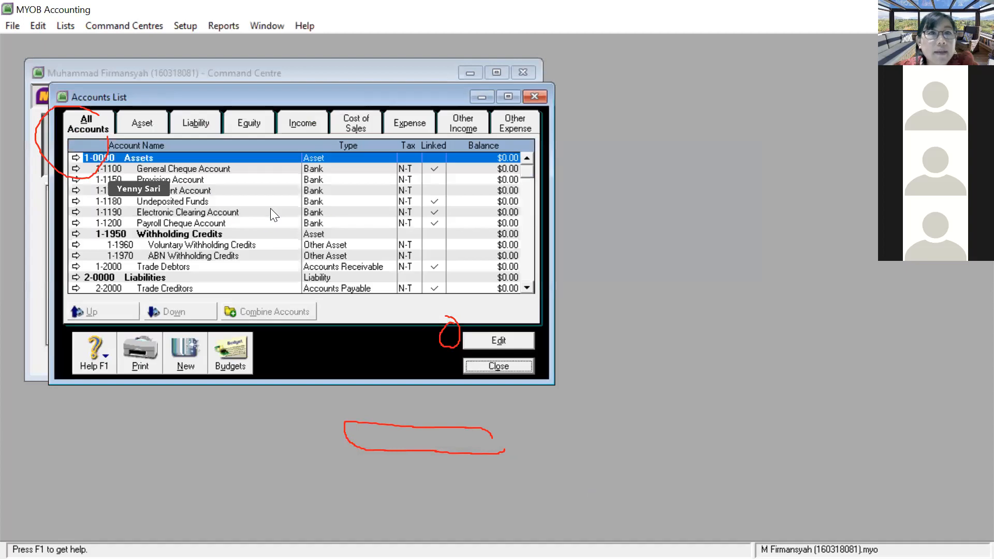
{"action": "left_click", "coordinate": [139, 124]}
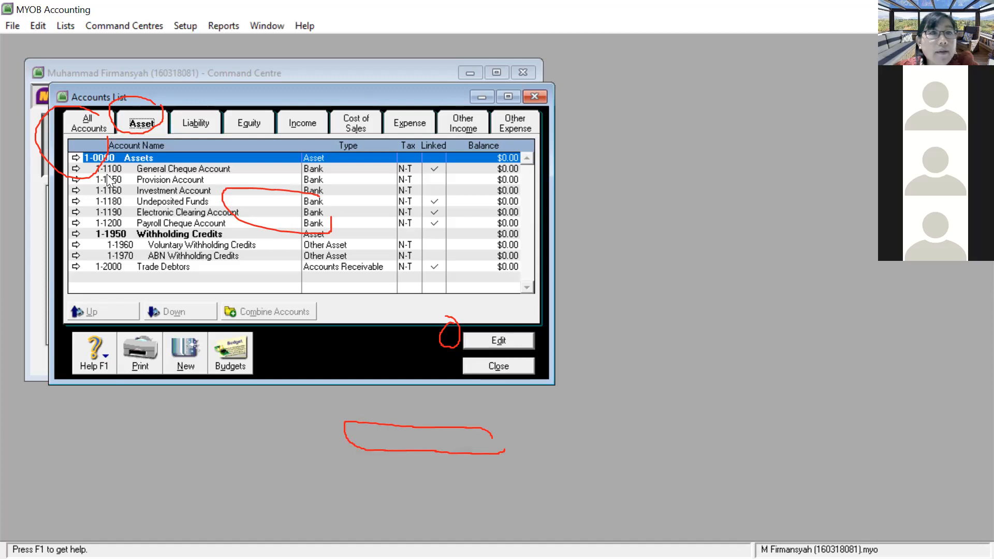
{"action": "left_click", "coordinate": [122, 179]}
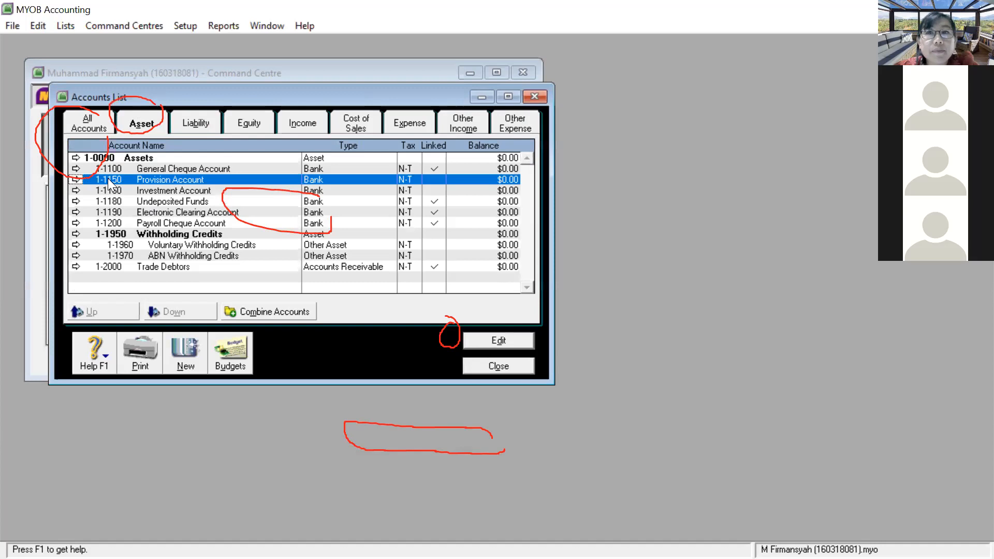
{"action": "left_click", "coordinate": [76, 179]}
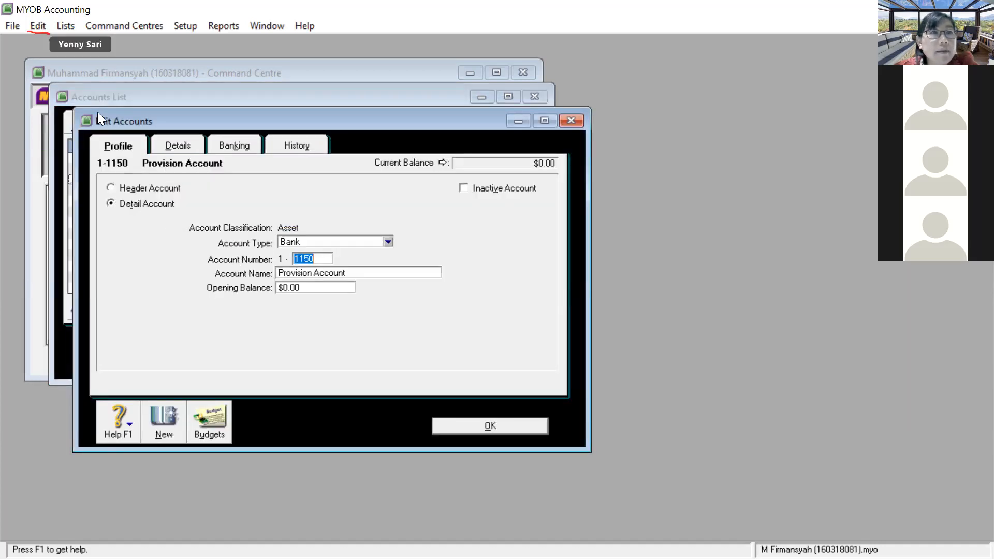
{"action": "left_click", "coordinate": [38, 26]}
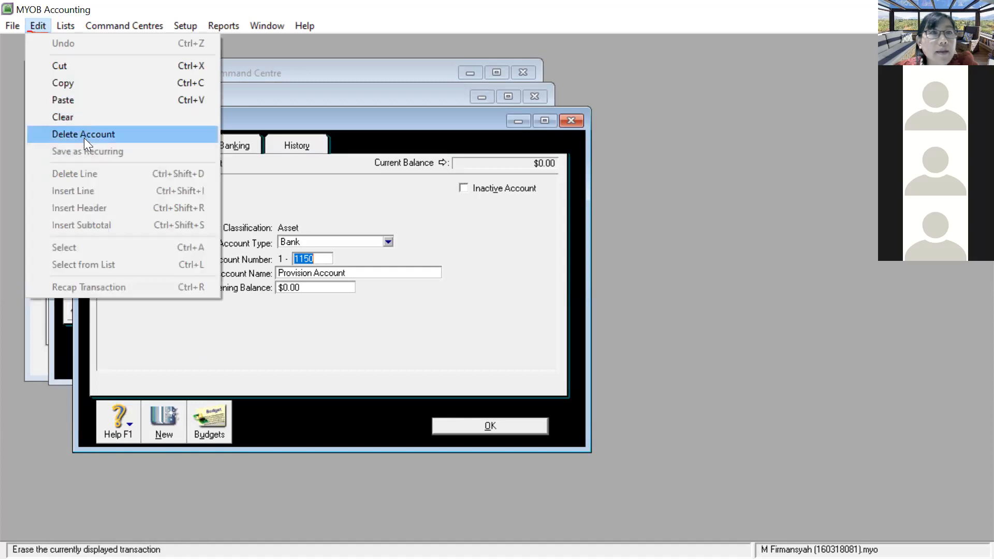
{"action": "left_click", "coordinate": [84, 135]}
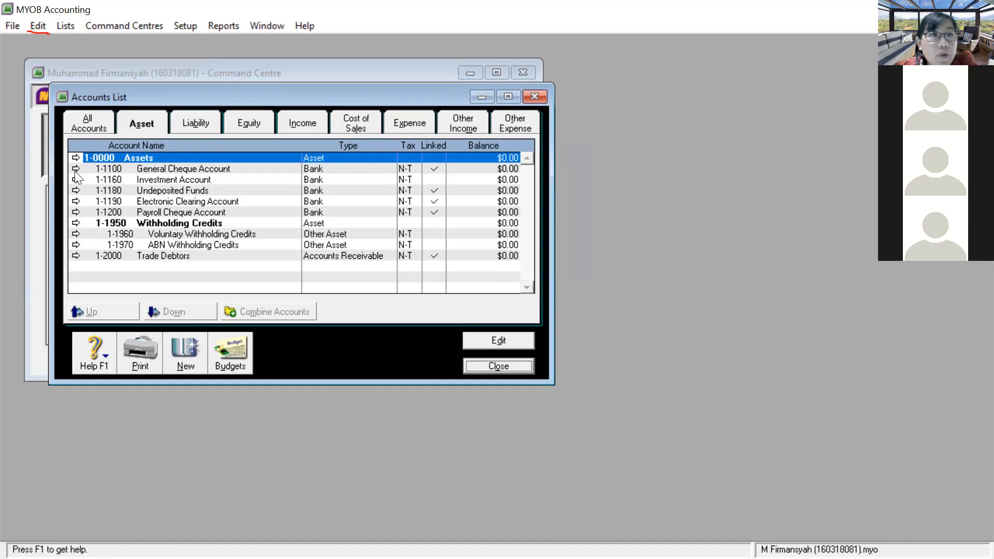
Step: Make the undeletable General Cheque Account inactive, renumbered 1-9999 with a blank name
{"action": "left_click", "coordinate": [76, 170]}
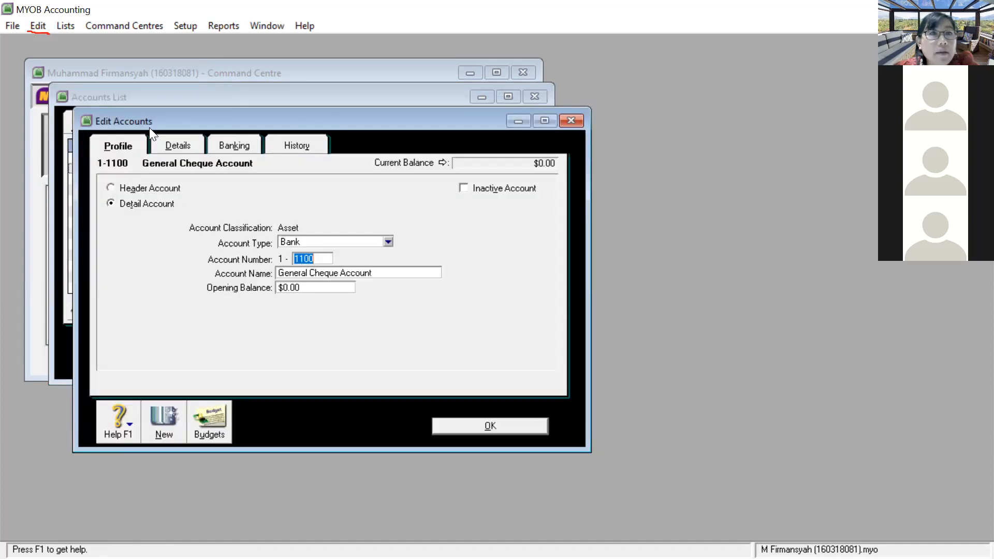
{"action": "left_click", "coordinate": [45, 25]}
{"action": "left_click", "coordinate": [73, 133]}
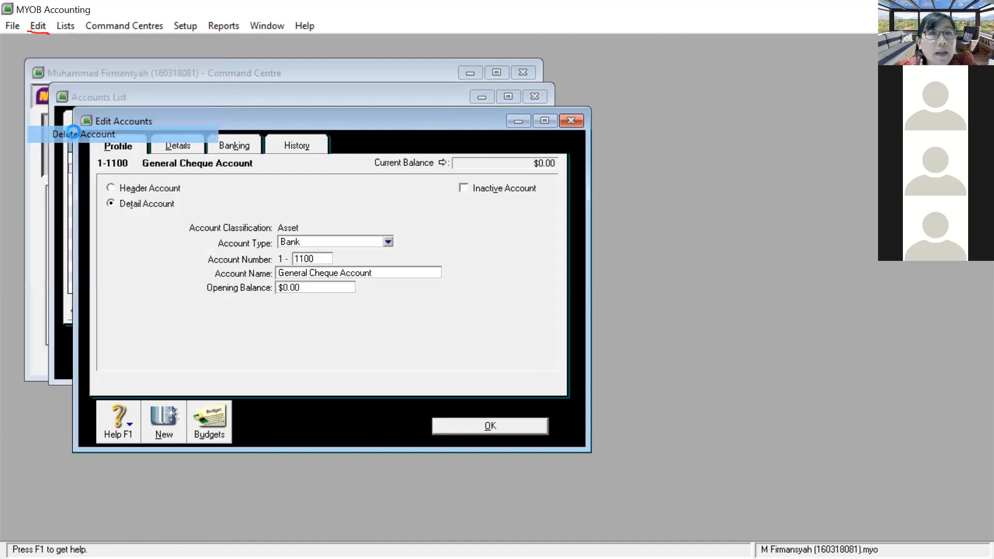
{"action": "left_click", "coordinate": [473, 340]}
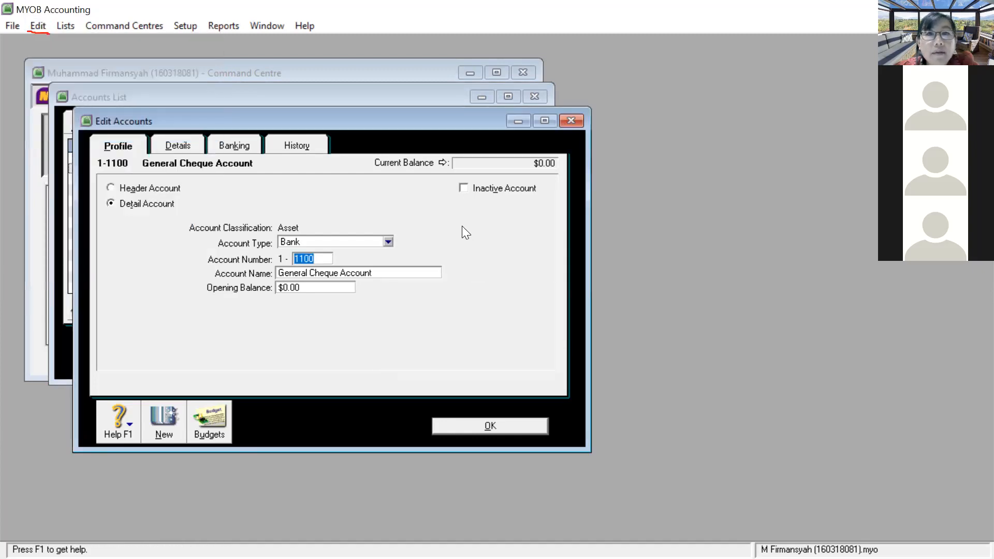
{"action": "left_click", "coordinate": [464, 187]}
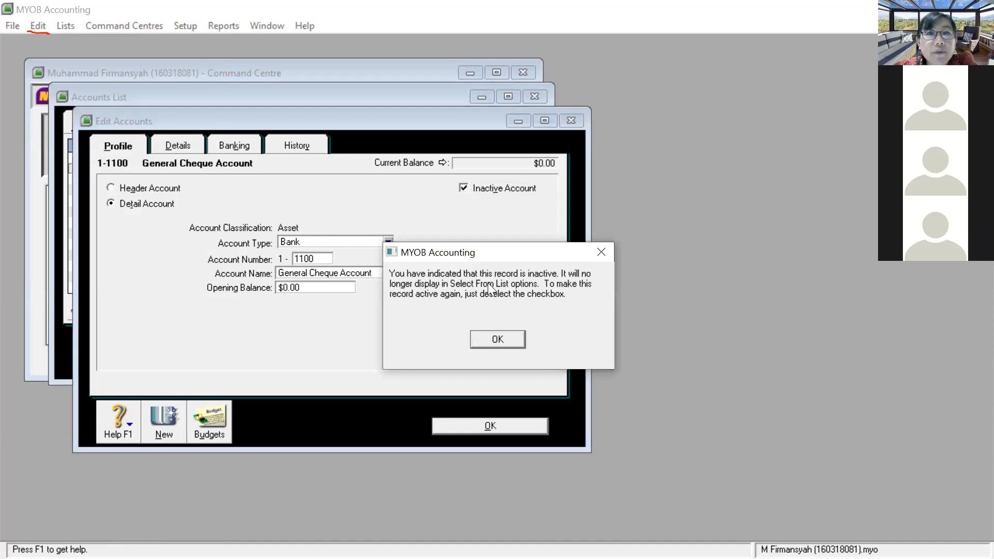
{"action": "left_click", "coordinate": [489, 340]}
{"action": "type", "text": "9999"}
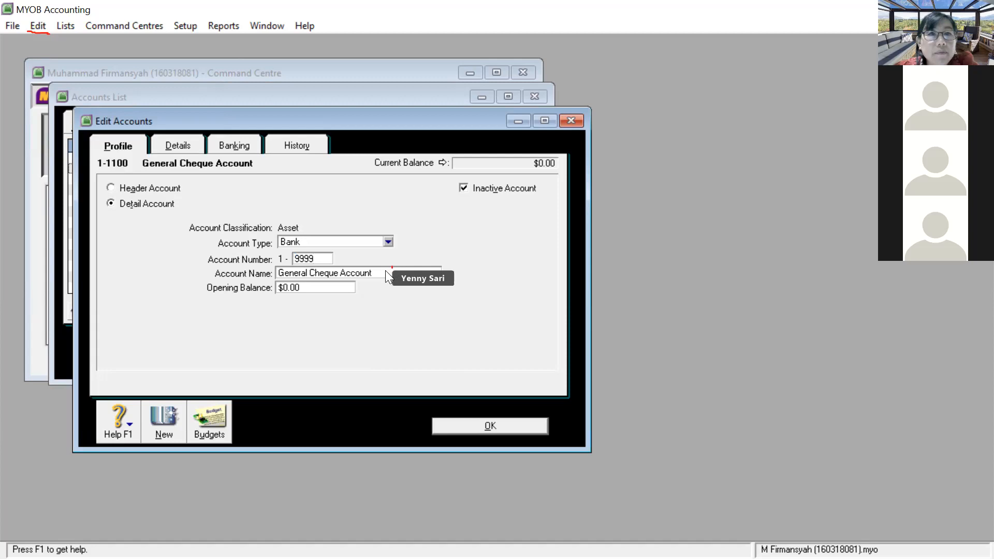
{"action": "left_click", "coordinate": [386, 271]}
{"action": "key", "text": "BackSpace"}
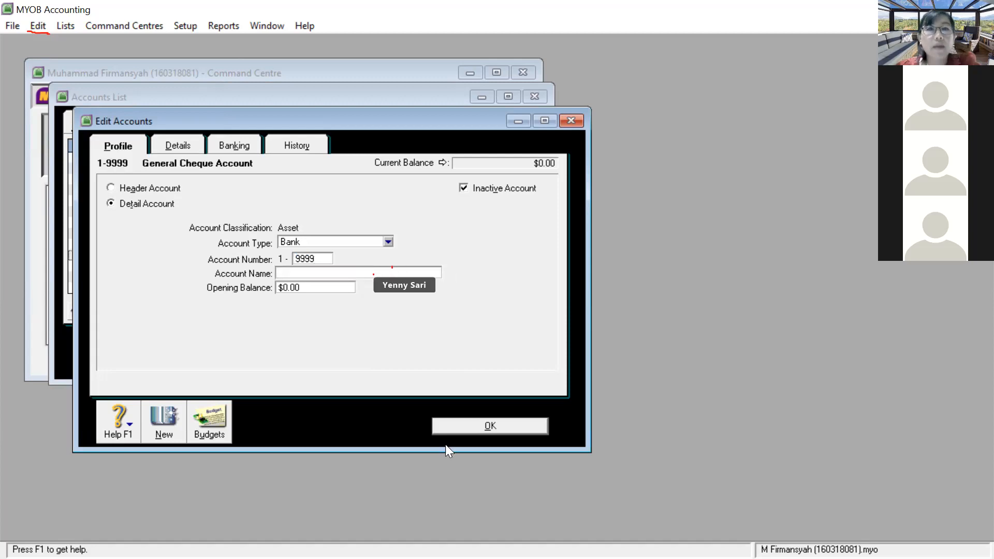
{"action": "left_click", "coordinate": [470, 428]}
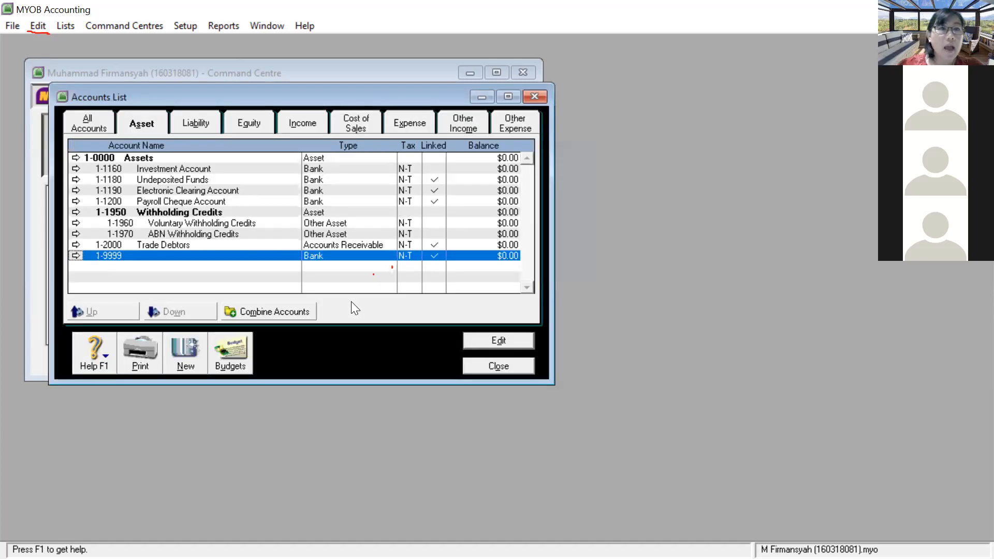
{"action": "left_click", "coordinate": [166, 170]}
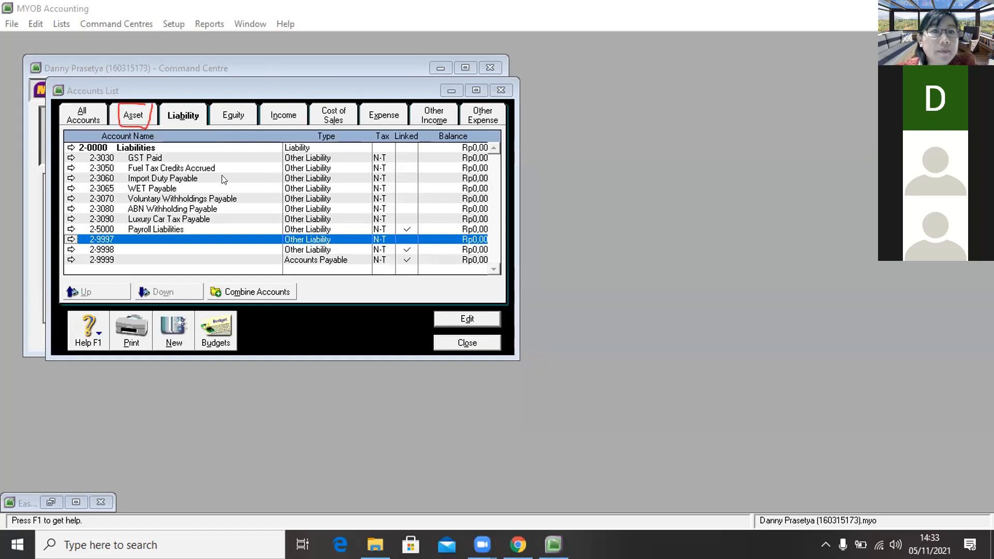
{"action": "left_click", "coordinate": [135, 115]}
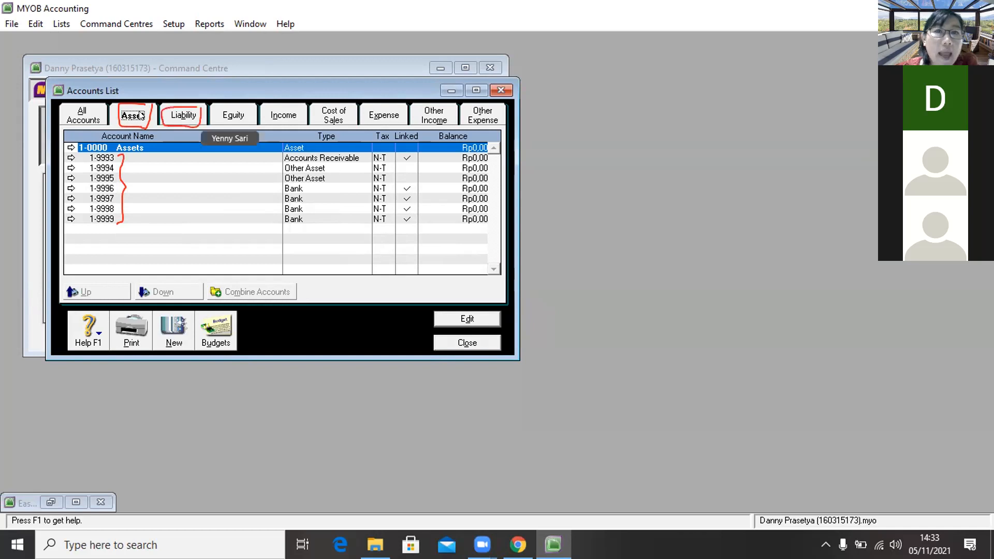
{"action": "left_click", "coordinate": [187, 114]}
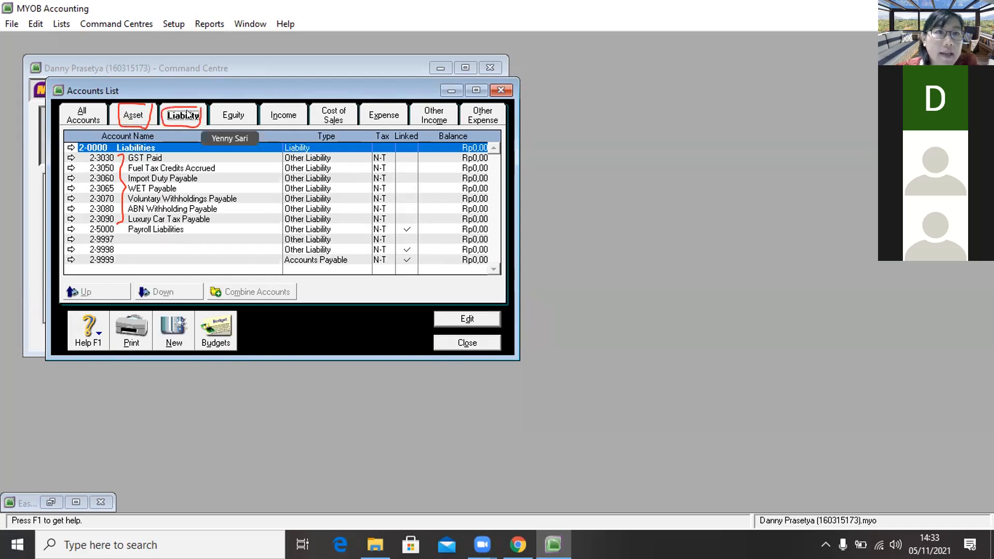
{"action": "left_click", "coordinate": [69, 158]}
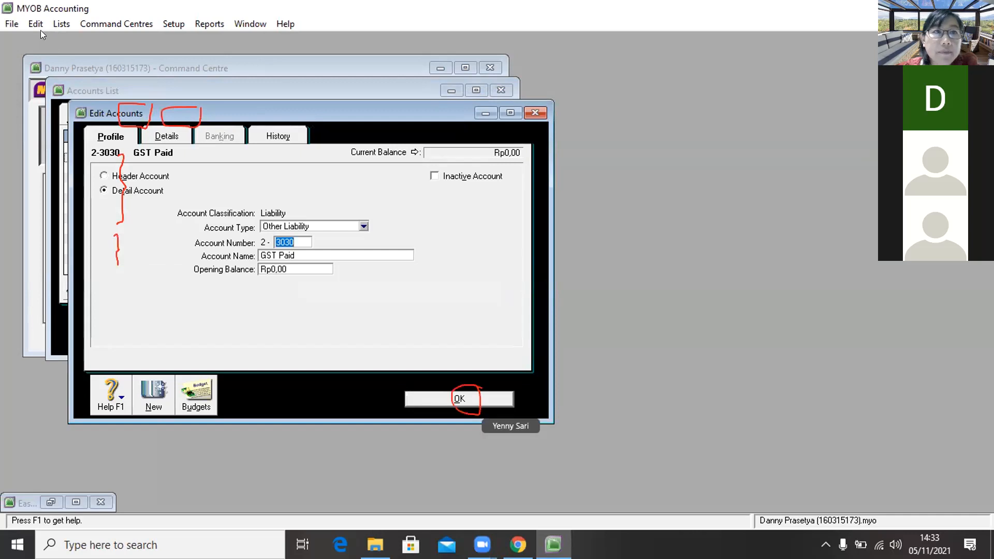
{"action": "left_click", "coordinate": [450, 398]}
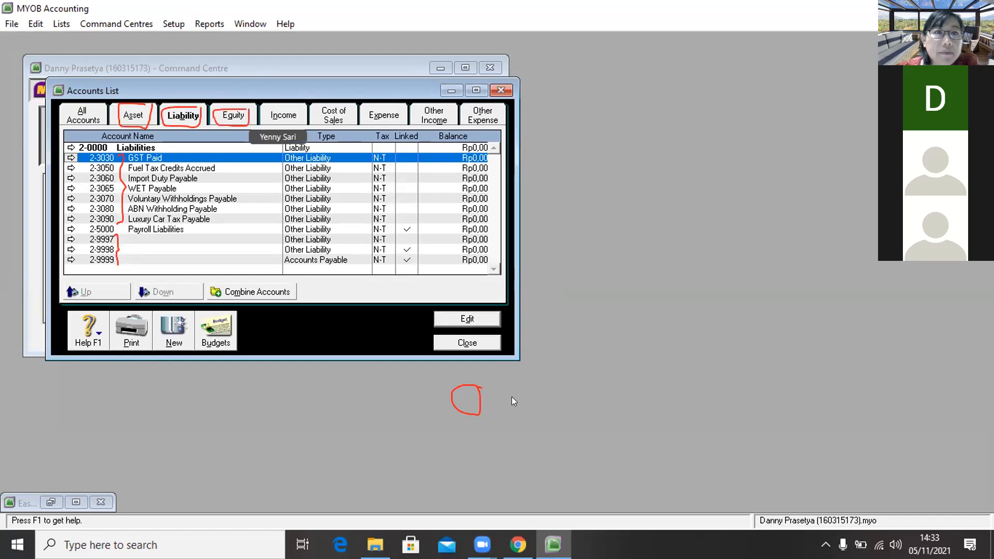
{"action": "left_click", "coordinate": [226, 113]}
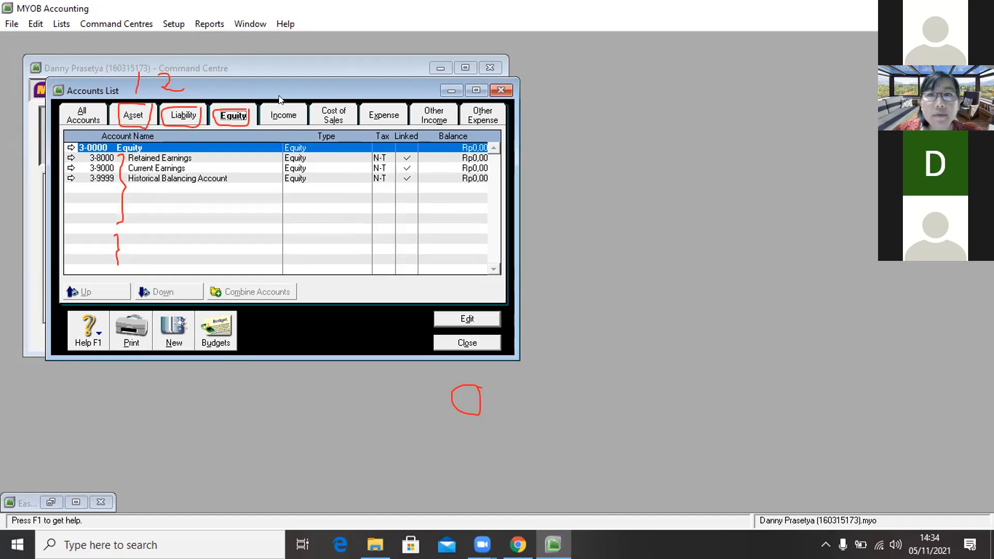
{"action": "left_click", "coordinate": [176, 114]}
{"action": "right_click", "coordinate": [177, 114]}
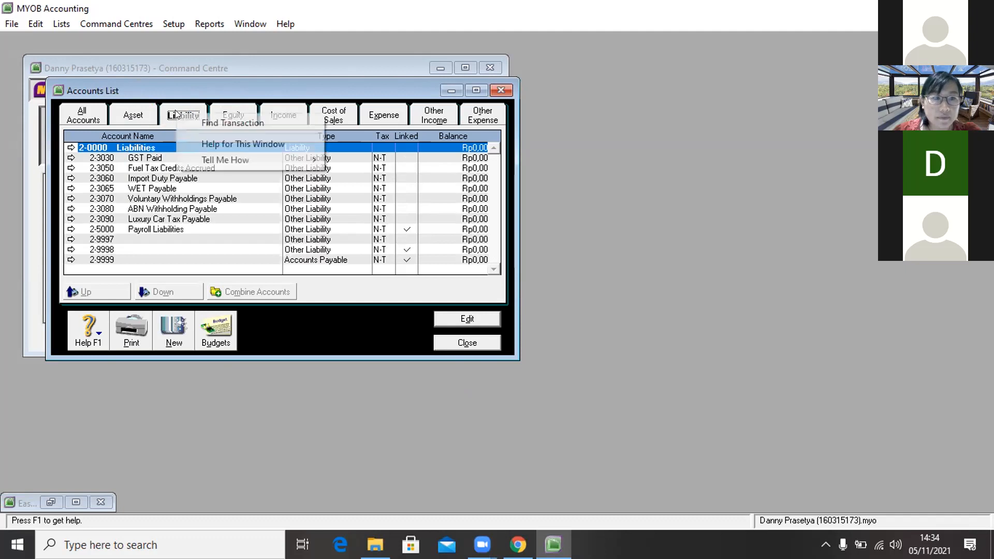
Step: Mark the GST Paid account inactive after its deletion is refused
{"action": "left_click", "coordinate": [78, 178]}
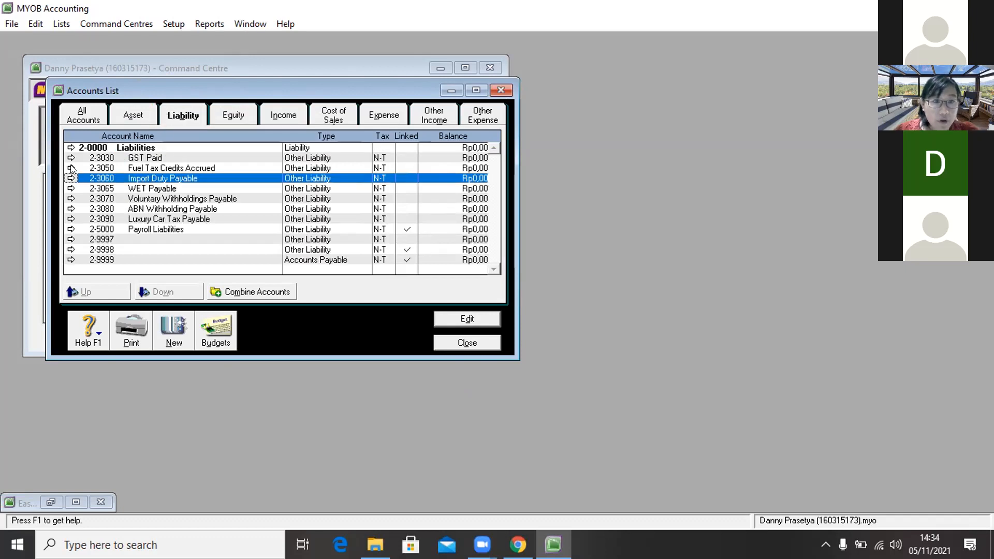
{"action": "left_click", "coordinate": [69, 158]}
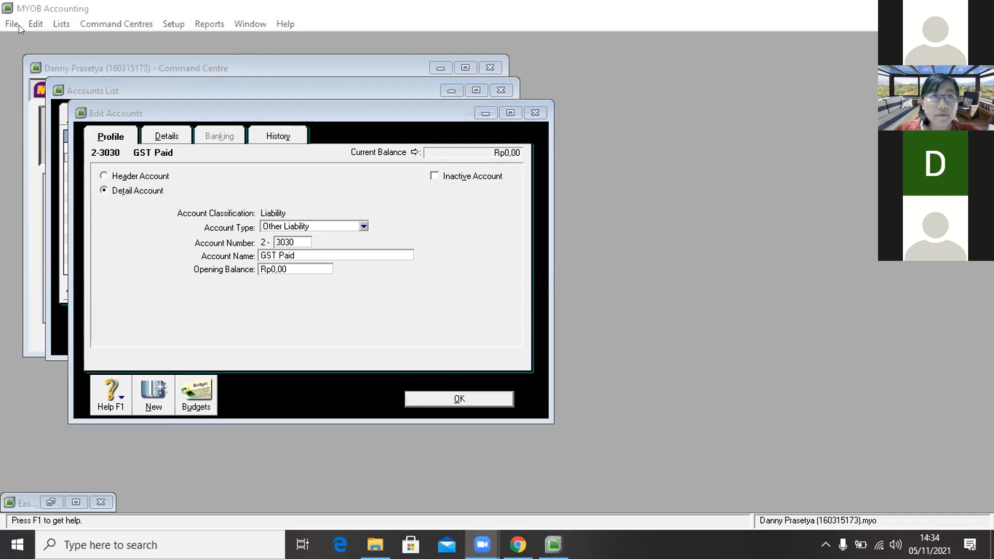
{"action": "left_click", "coordinate": [36, 23]}
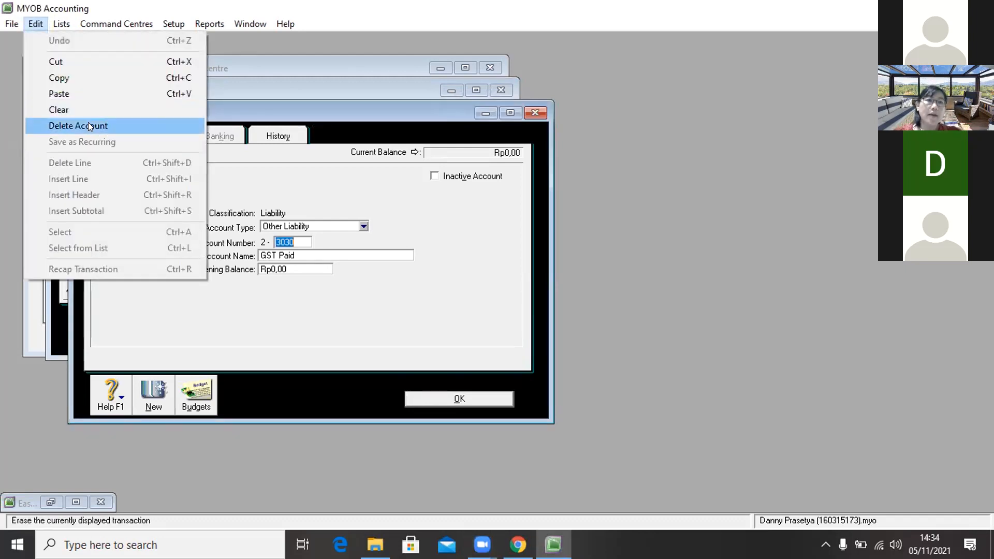
{"action": "left_click", "coordinate": [88, 124]}
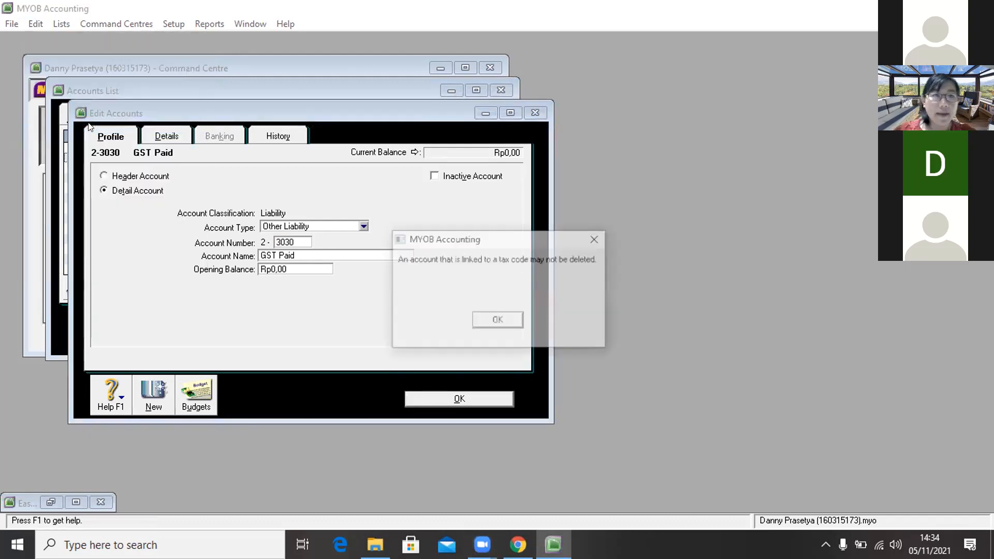
{"action": "left_click", "coordinate": [491, 319]}
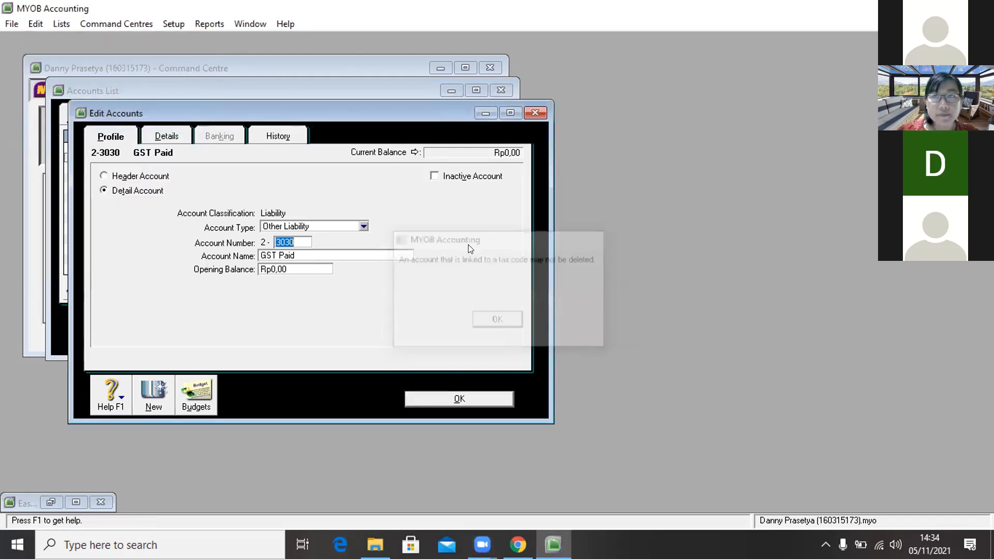
{"action": "left_click", "coordinate": [434, 176]}
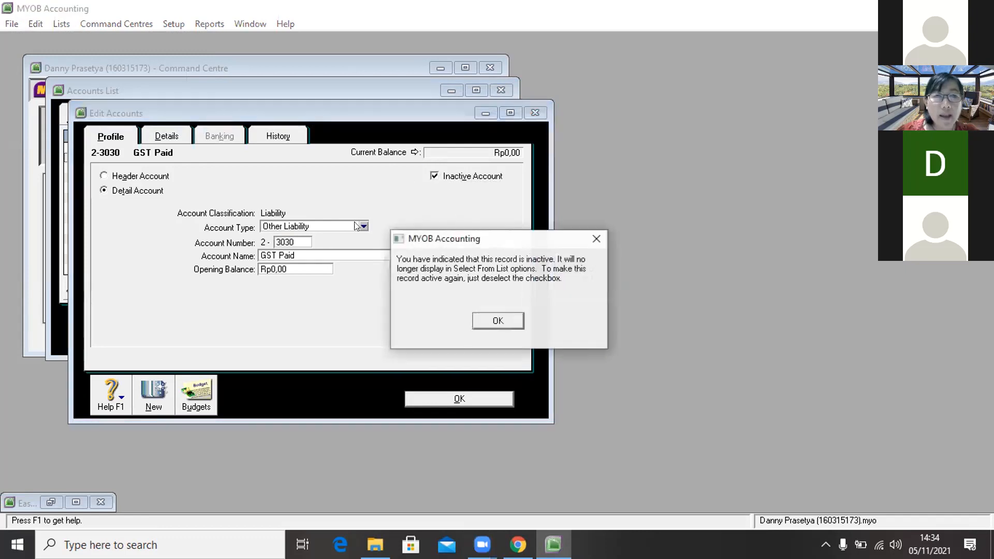
{"action": "left_click", "coordinate": [589, 237]}
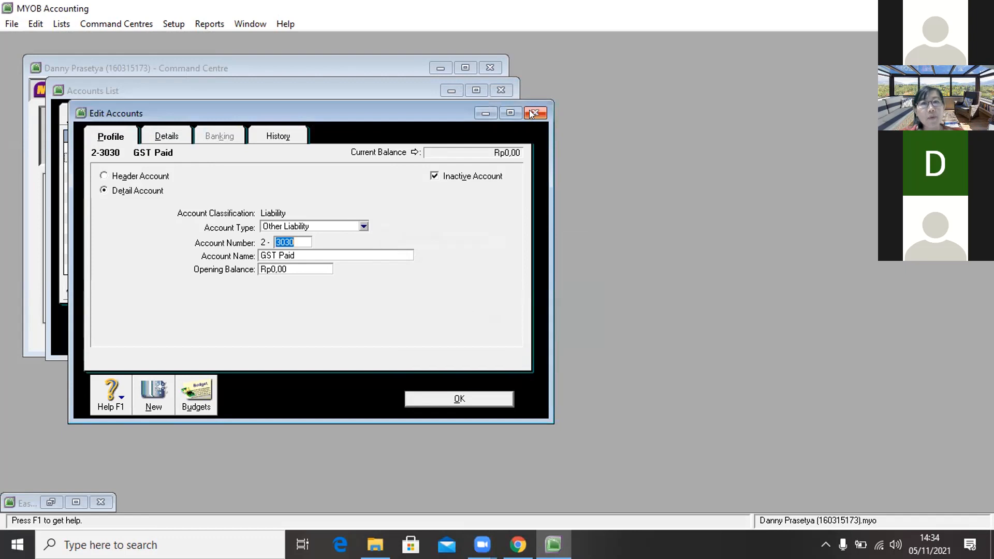
{"action": "left_click", "coordinate": [530, 110]}
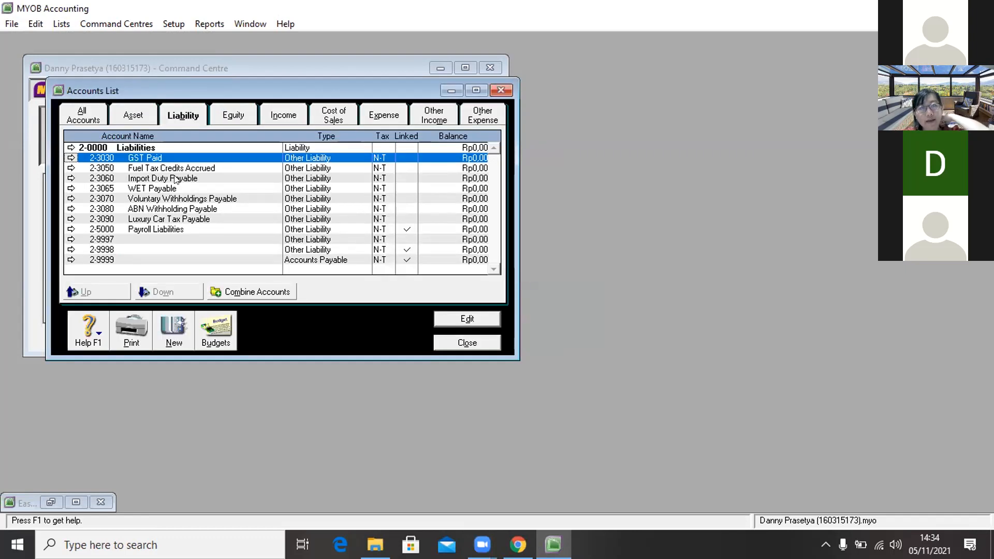
Step: Renumber GST Paid to 2-9996 with a blank name, then delete Fuel Tax Credits Accrued
{"action": "left_click", "coordinate": [71, 157]}
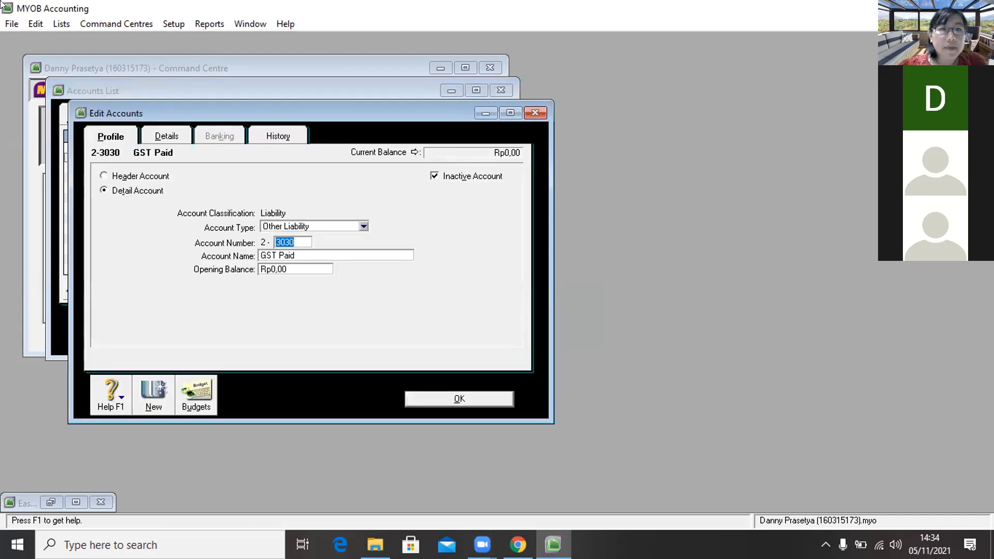
{"action": "left_click", "coordinate": [35, 24]}
{"action": "left_click", "coordinate": [83, 122]}
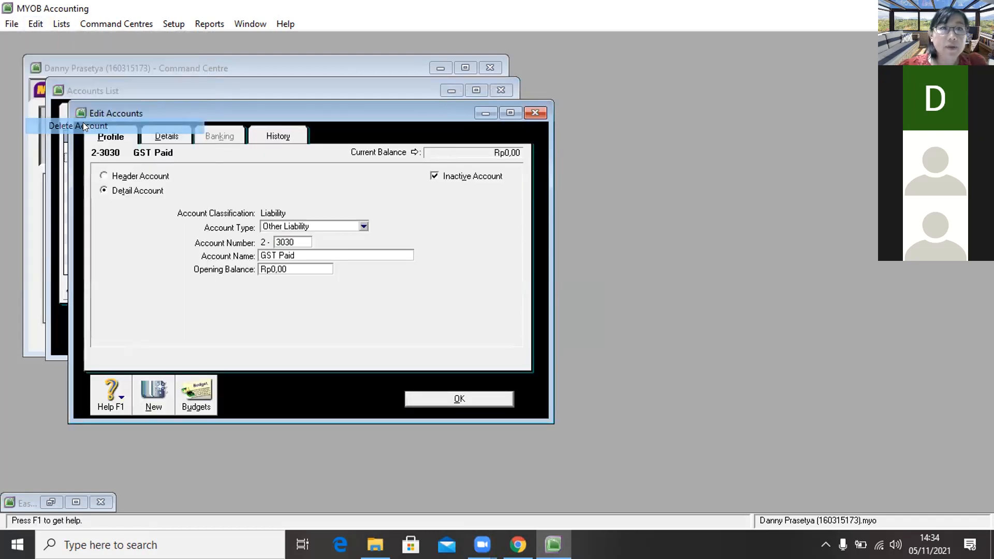
{"action": "left_click", "coordinate": [498, 320]}
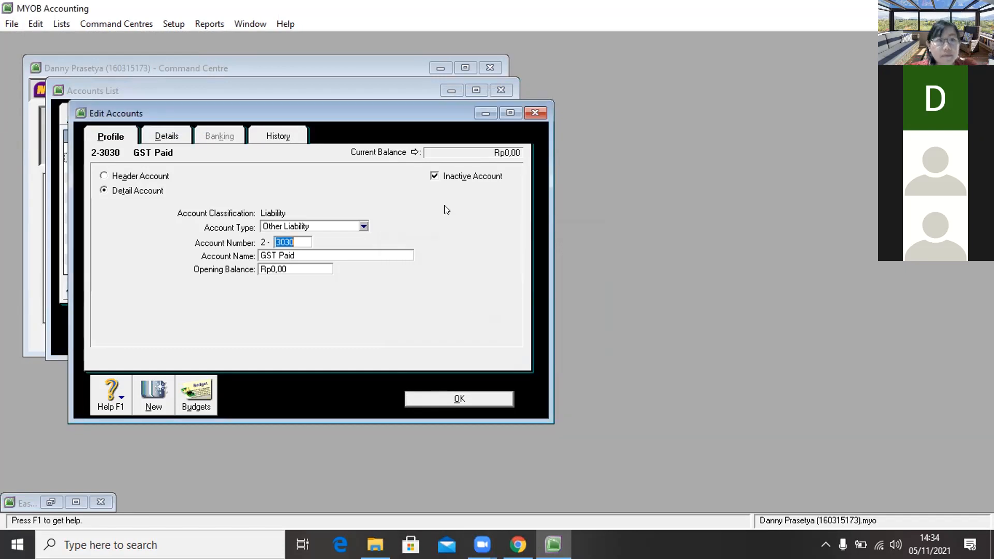
{"action": "type", "text": "99"}
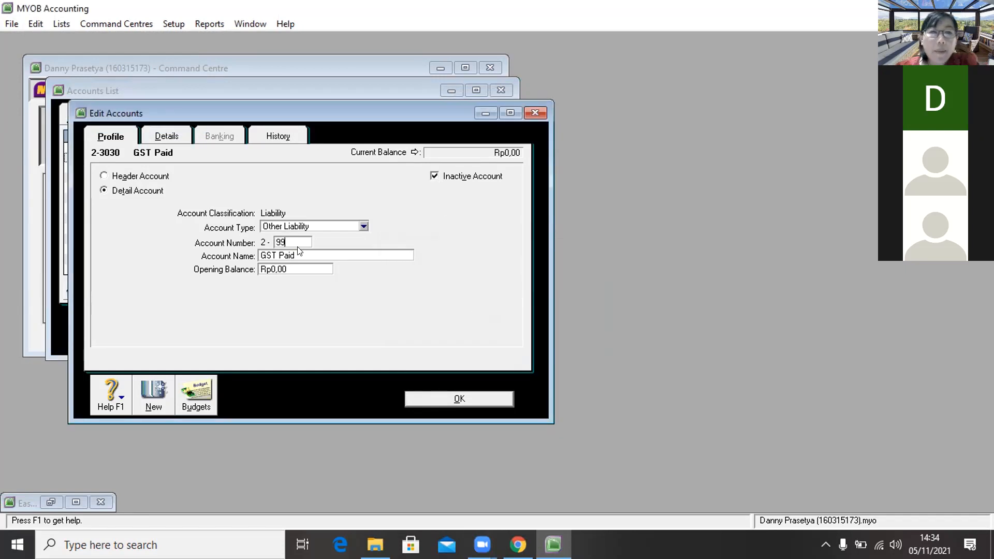
{"action": "type", "text": "96"}
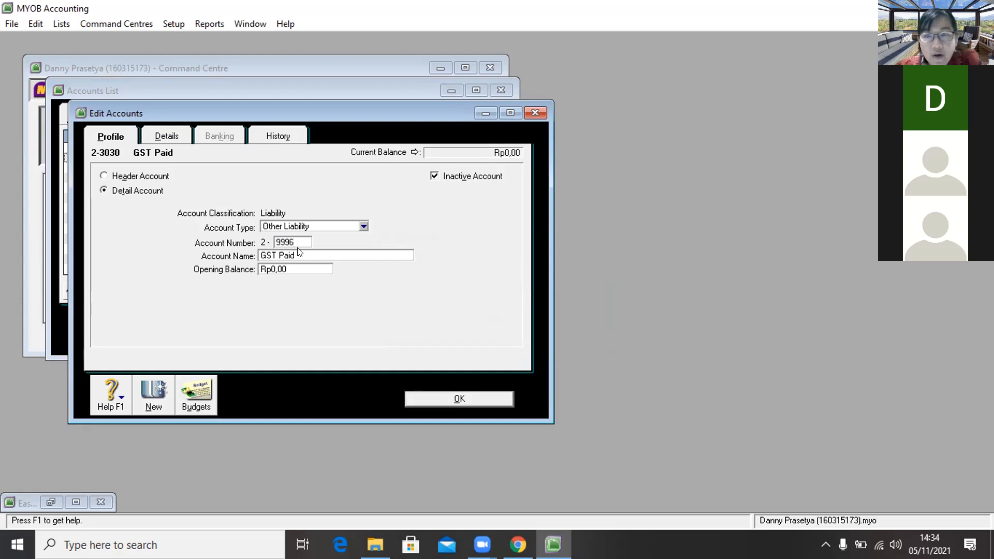
{"action": "key", "text": "Tab"}
{"action": "key", "text": "BackSpace"}
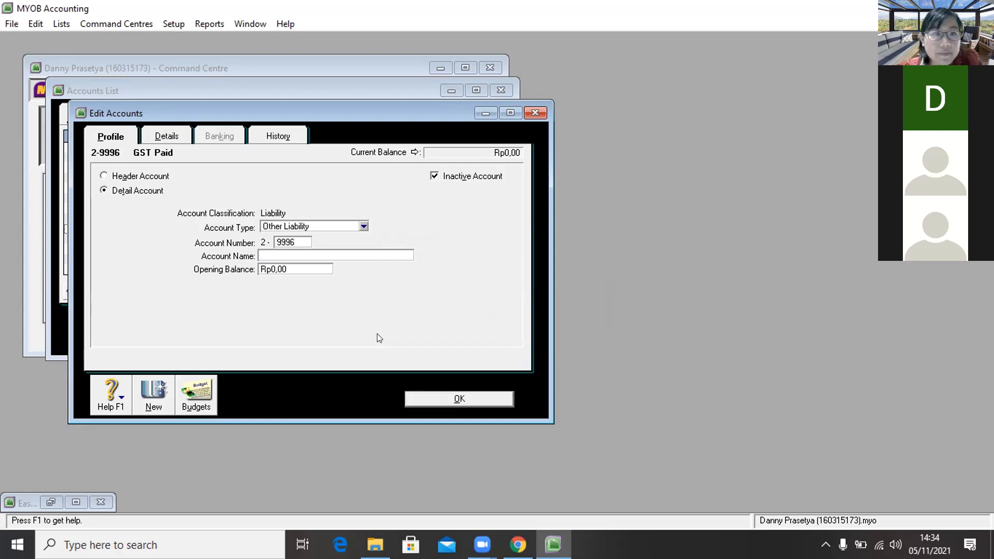
{"action": "left_click", "coordinate": [419, 397]}
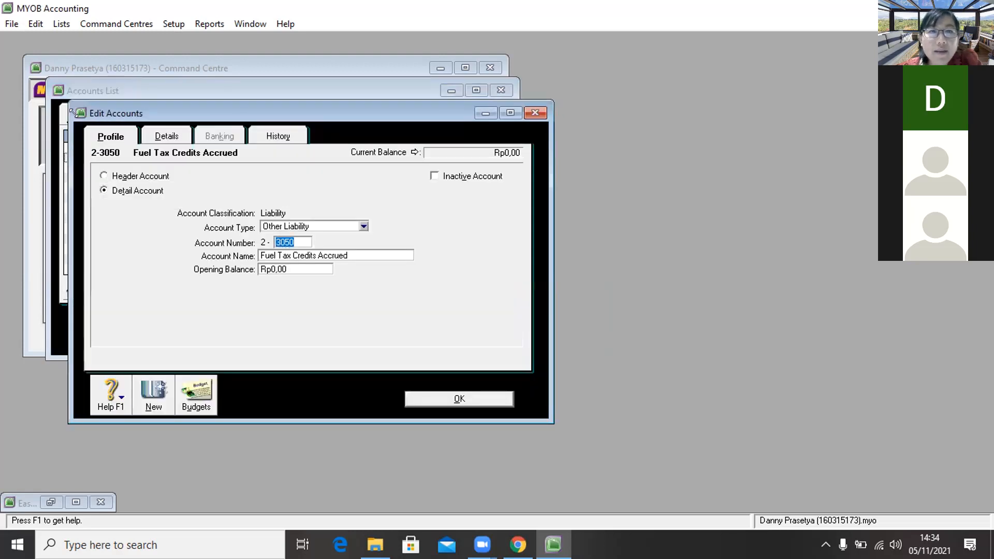
{"action": "left_click", "coordinate": [35, 20]}
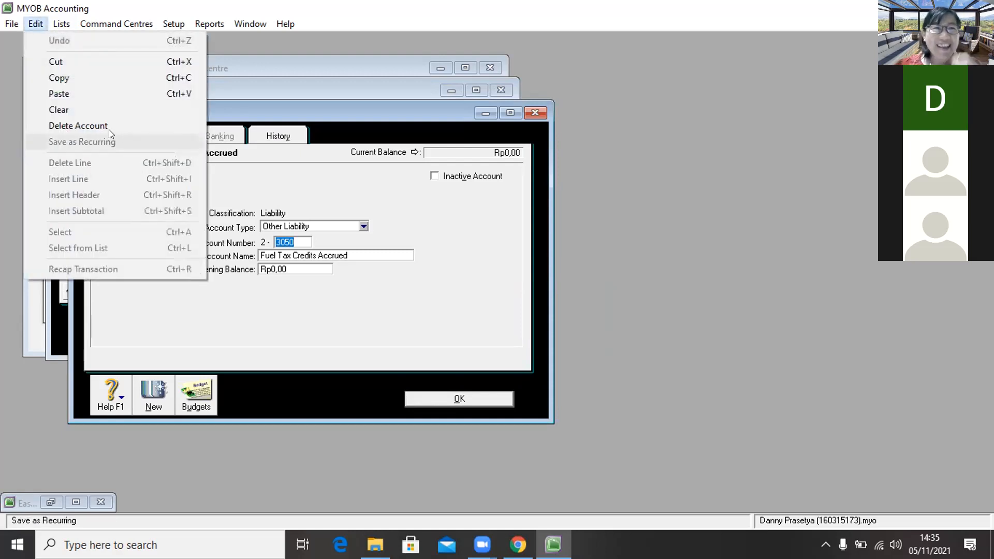
{"action": "left_click", "coordinate": [107, 126]}
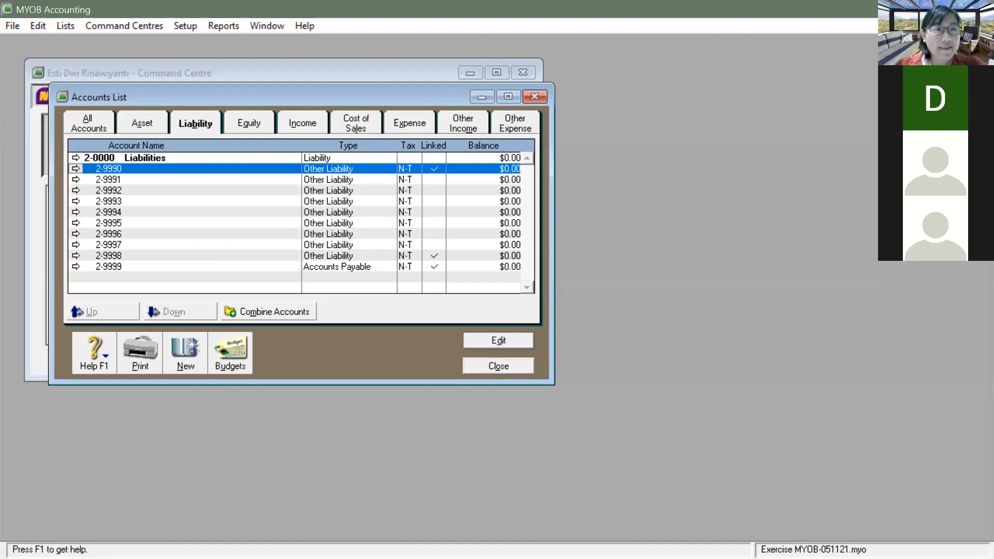
Step: Review the Asset, Liability and Equity tabs of the Accounts List
{"action": "left_click", "coordinate": [138, 125]}
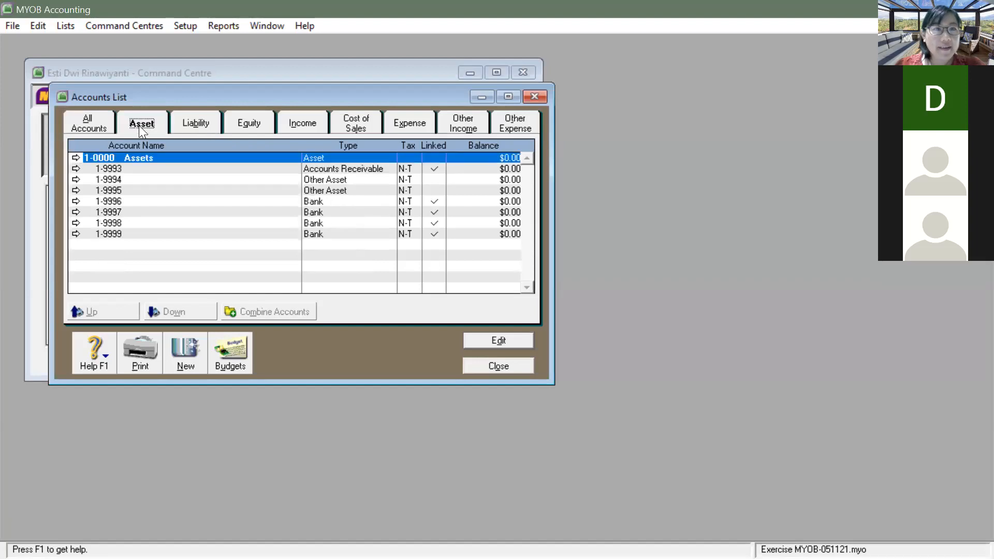
{"action": "left_click", "coordinate": [203, 126]}
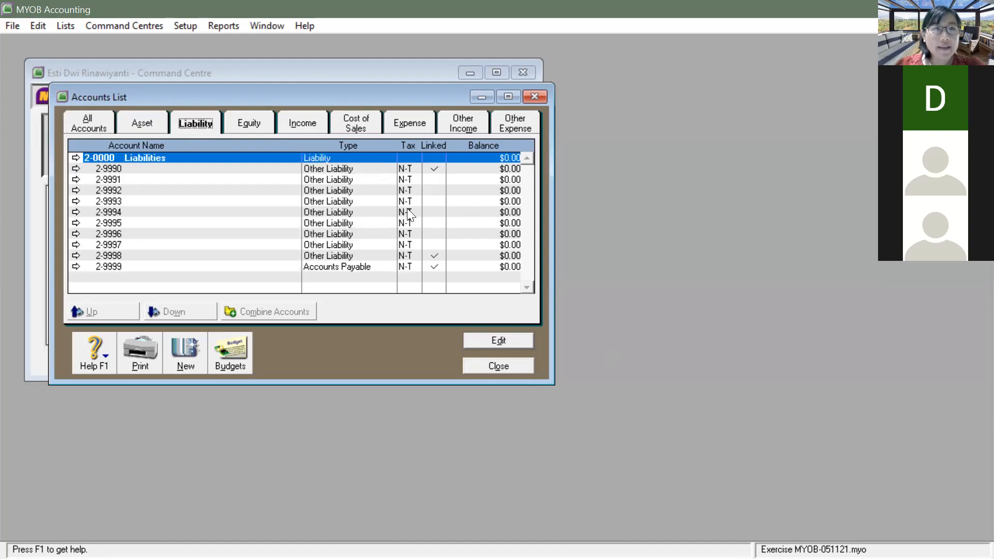
{"action": "left_click", "coordinate": [253, 123]}
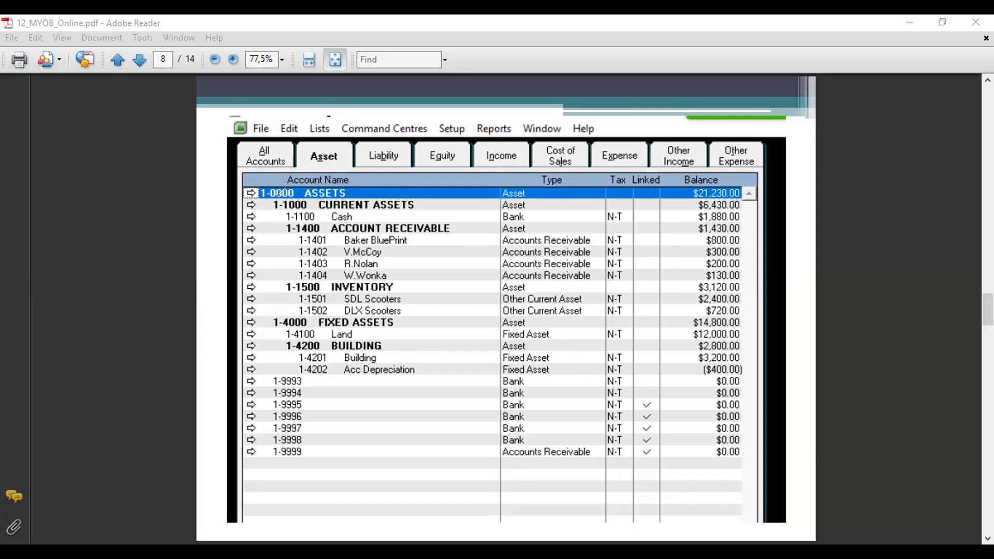
Step: Draw red lines beside the asset list and label them Level1 and Level 2
{"action": "left_click_drag", "start_coordinate": [253, 173], "coordinate": [271, 245]}
{"action": "left_click_drag", "start_coordinate": [259, 184], "coordinate": [258, 406]}
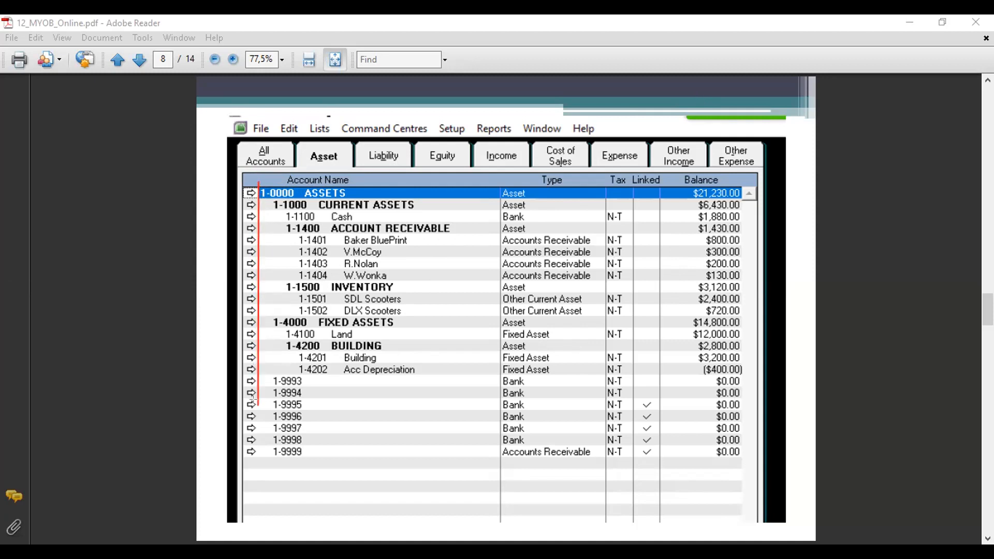
{"action": "left_click", "coordinate": [249, 151]}
{"action": "type", "text": "Level1"}
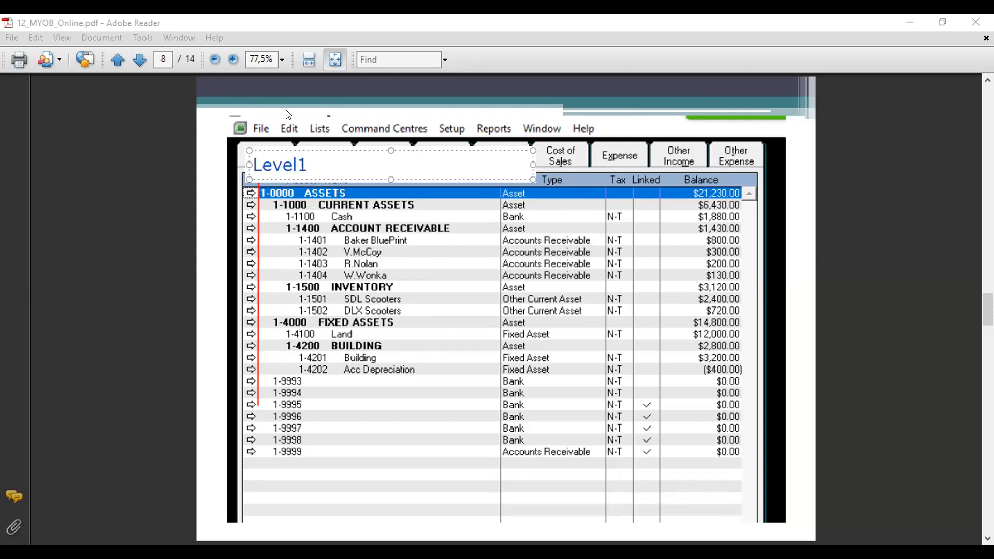
{"action": "left_click", "coordinate": [300, 96]}
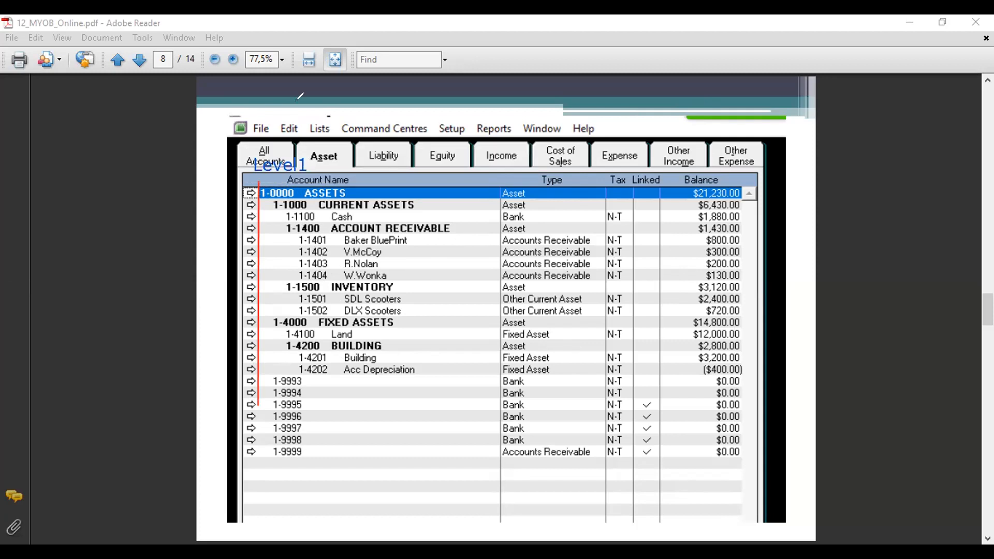
{"action": "left_click_drag", "start_coordinate": [266, 196], "coordinate": [267, 497]}
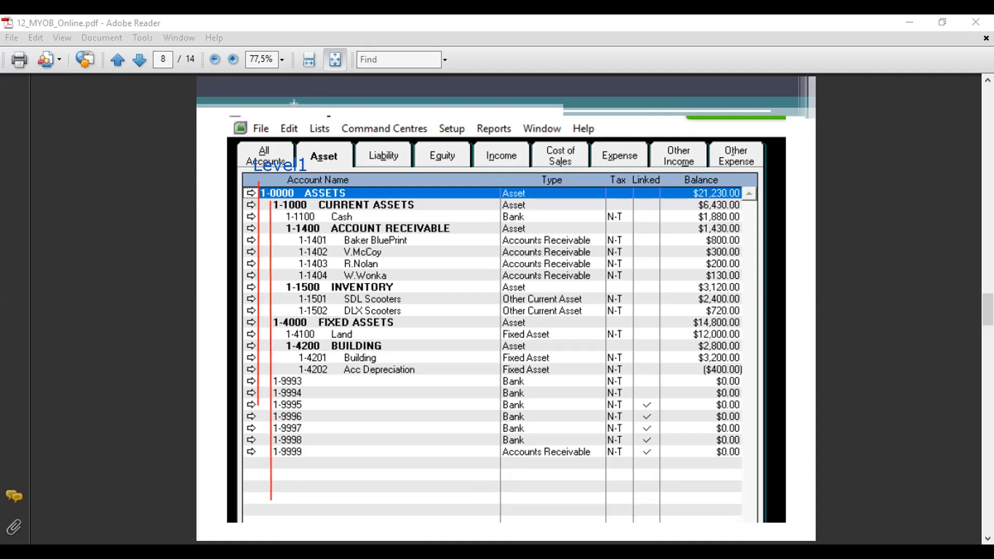
{"action": "left_click", "coordinate": [246, 504]}
{"action": "type", "text": "Level 2"}
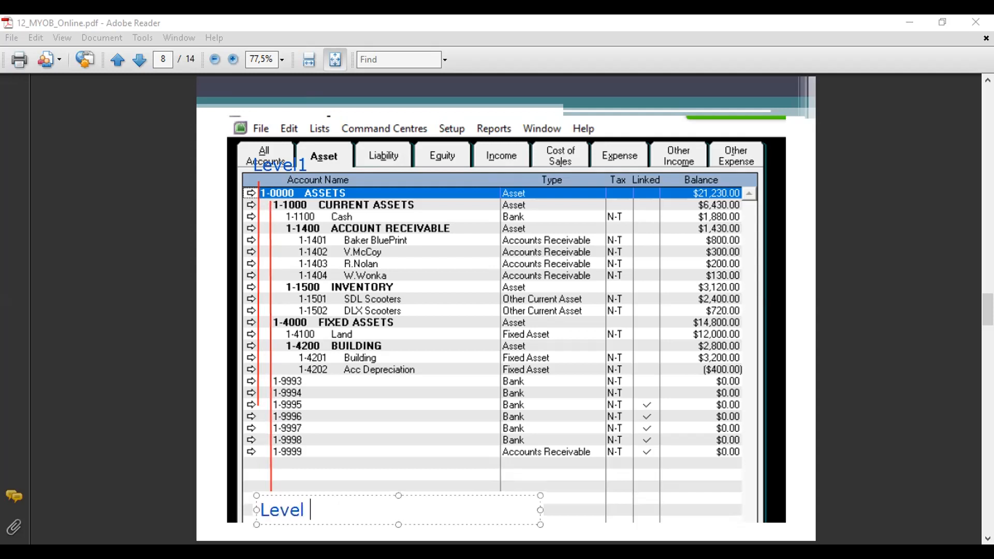
{"action": "left_click", "coordinate": [376, 470]}
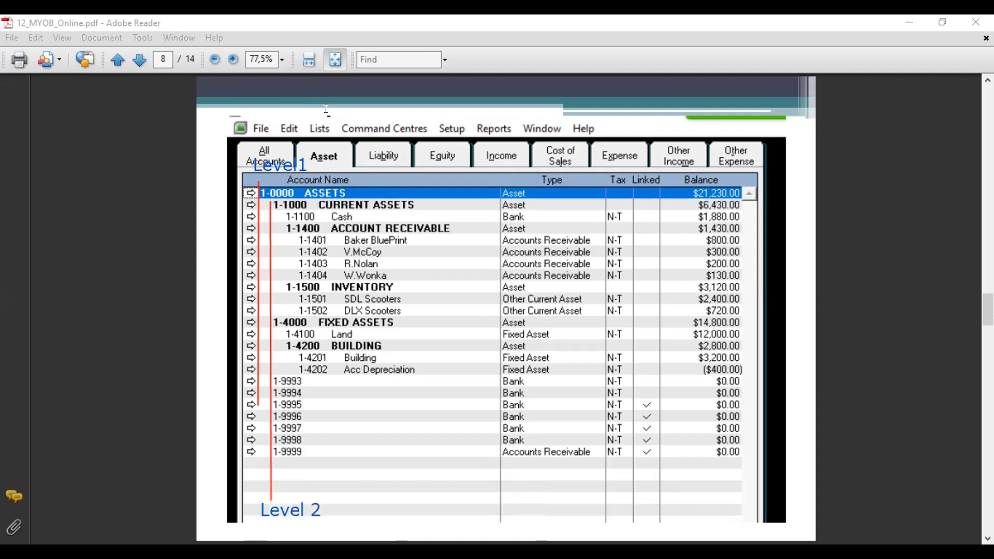
Step: Draw the third- and fourth-level lines and label them Level 3 and Level 4
{"action": "left_click_drag", "start_coordinate": [284, 212], "coordinate": [278, 471]}
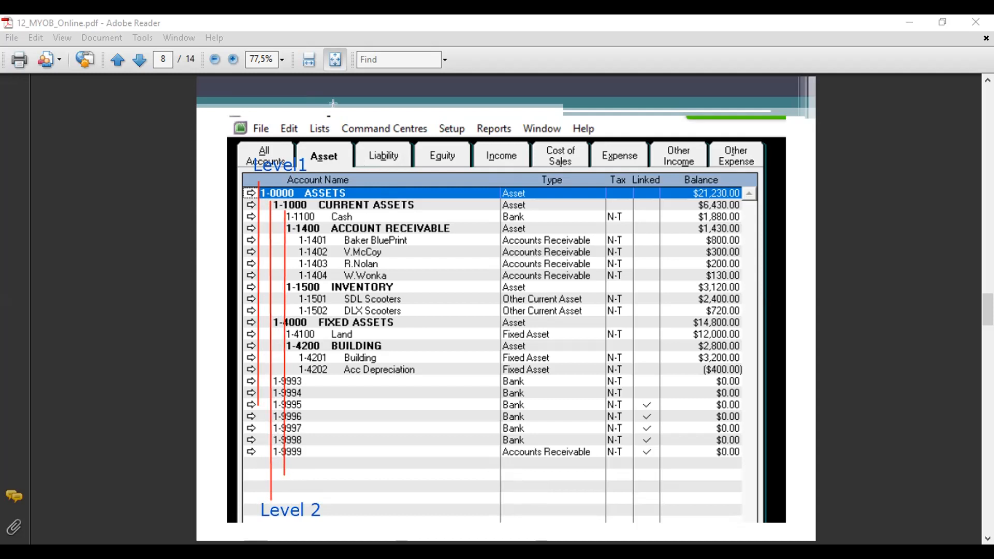
{"action": "left_click_drag", "start_coordinate": [294, 238], "coordinate": [293, 437]}
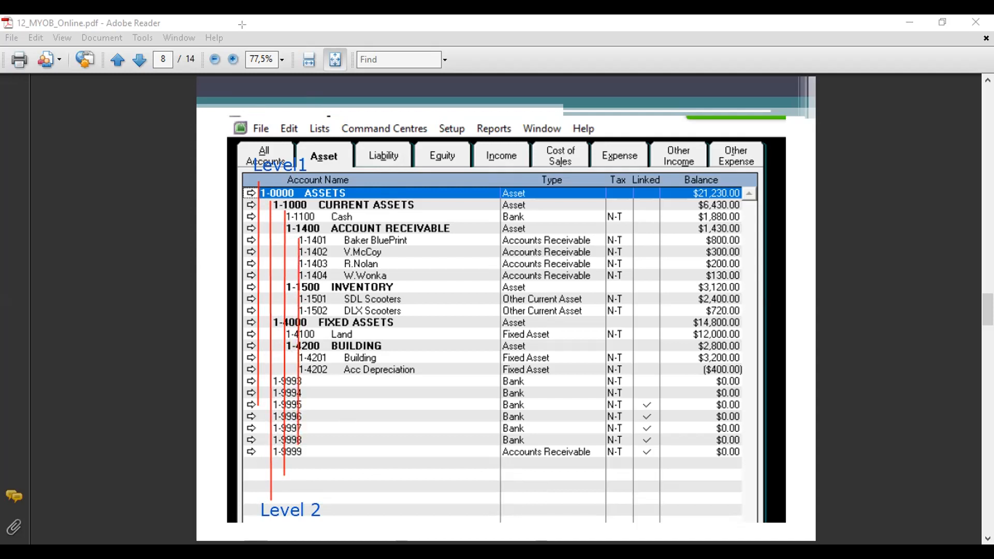
{"action": "left_click", "coordinate": [287, 482]}
{"action": "type", "text": "Level 3"}
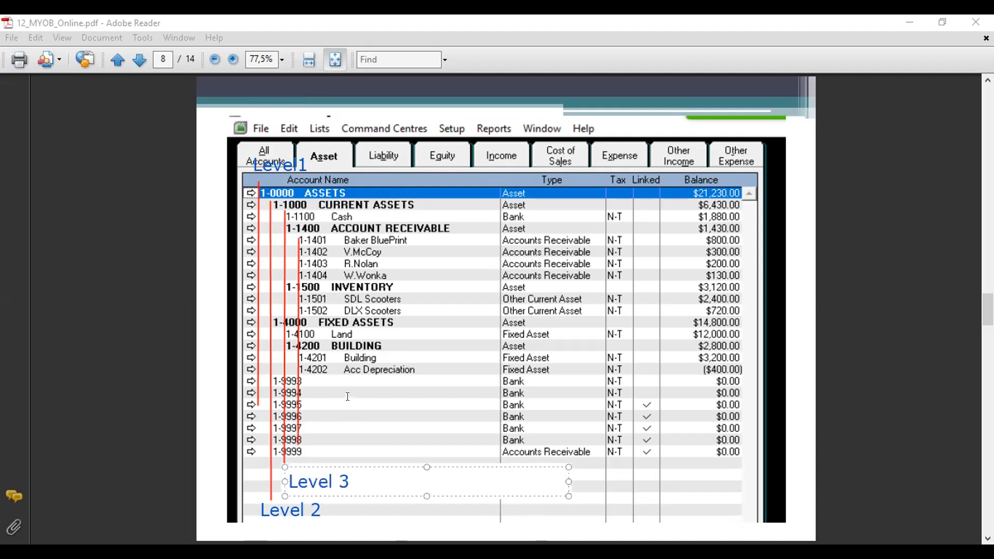
{"action": "left_click", "coordinate": [304, 445]}
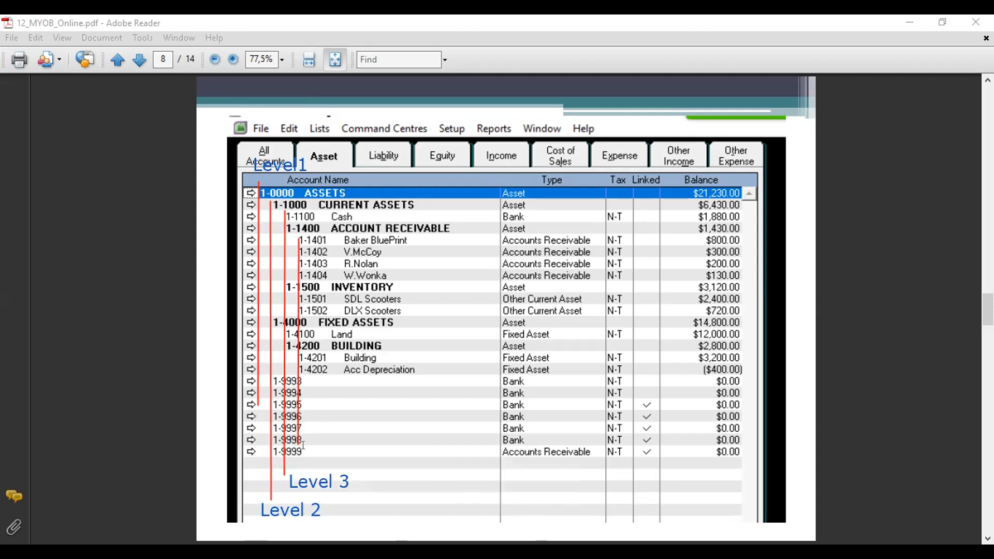
{"action": "type", "text": "Level 4"}
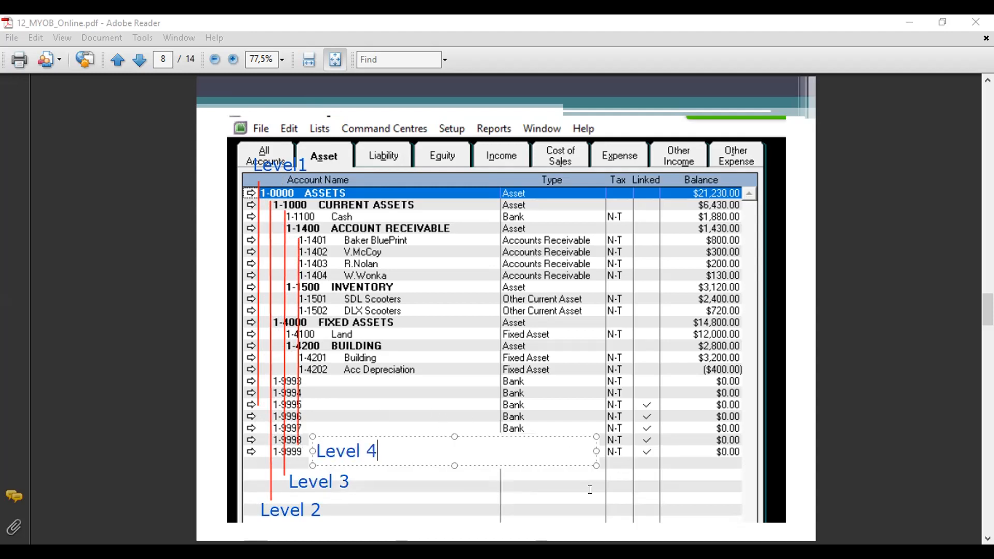
{"action": "key", "text": "Escape"}
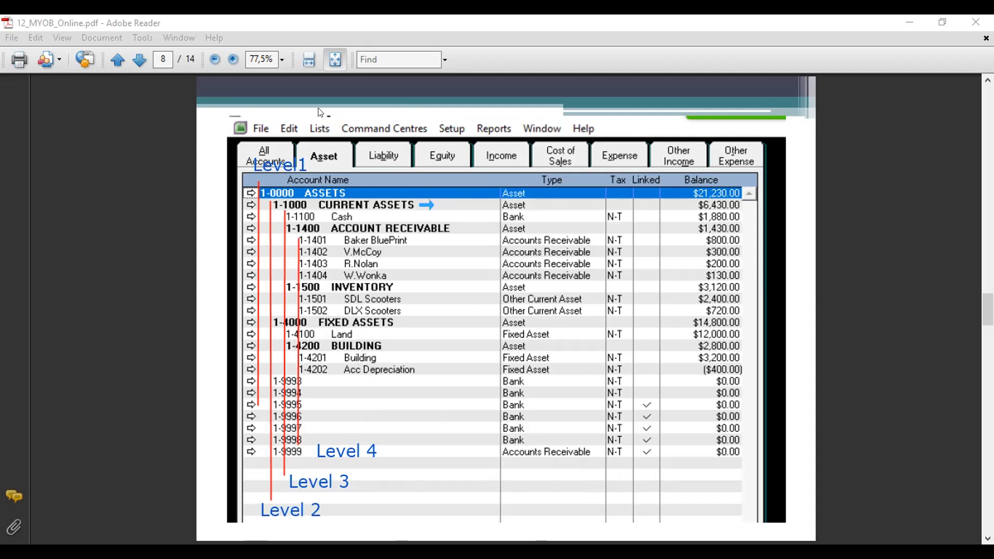
Step: Label CURRENT ASSETS as Header and Acc Depreciation as Detail, with an arrow
{"action": "left_click", "coordinate": [450, 199]}
{"action": "type", "text": "Header"}
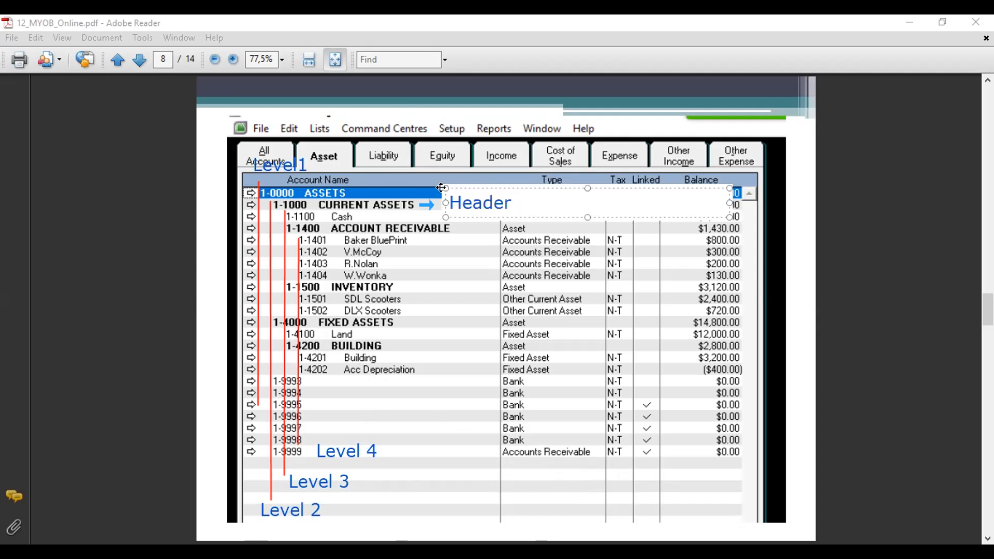
{"action": "left_click", "coordinate": [569, 190]}
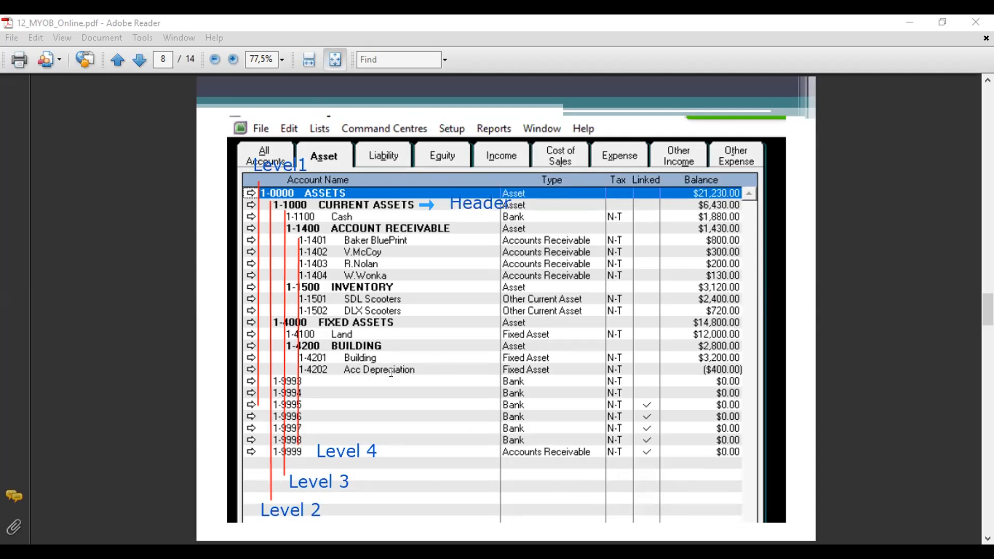
{"action": "left_click", "coordinate": [423, 371]}
{"action": "left_click", "coordinate": [441, 358]}
{"action": "type", "text": "Detail"}
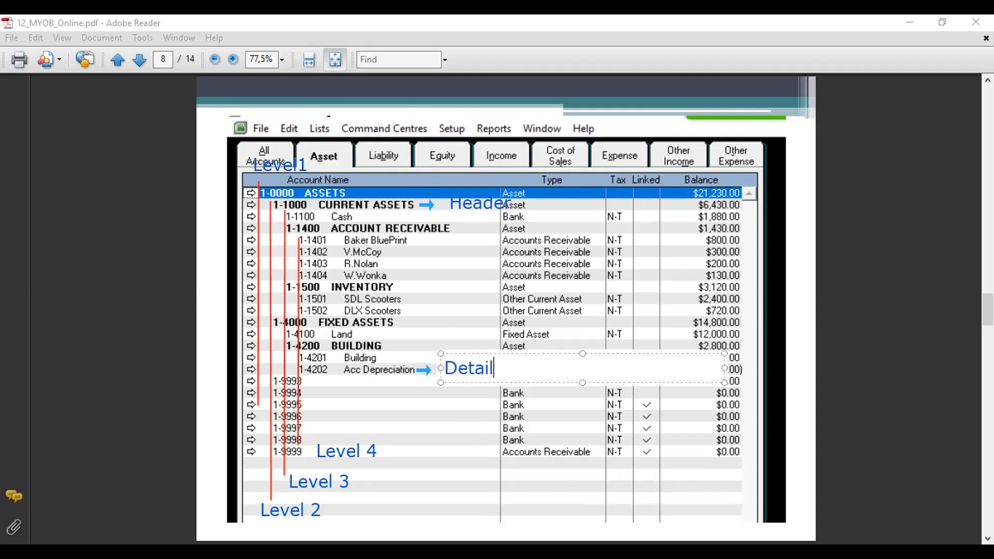
{"action": "left_click", "coordinate": [457, 400]}
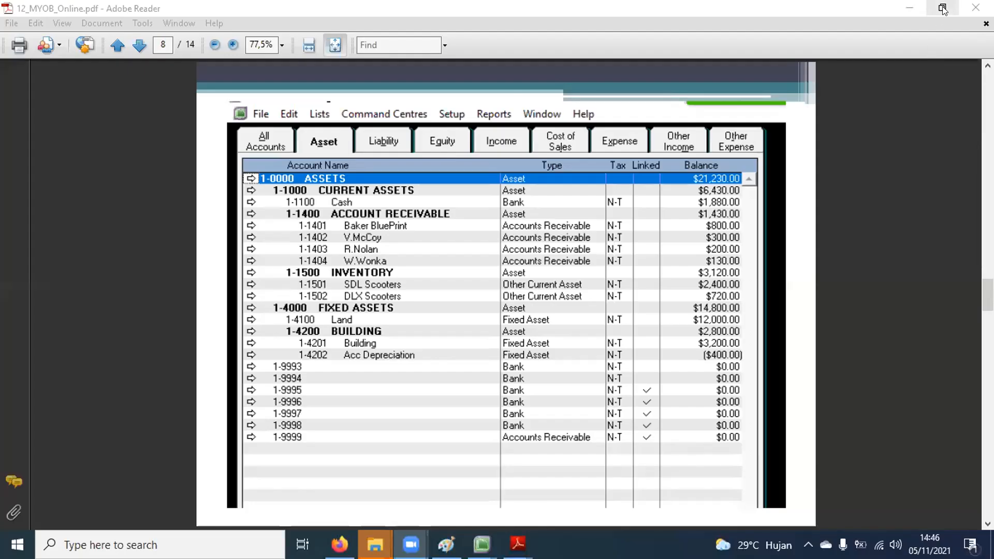
Step: Place the MYOB window beside the PDF, narrowing and shifting it right
{"action": "left_click", "coordinate": [942, 8]}
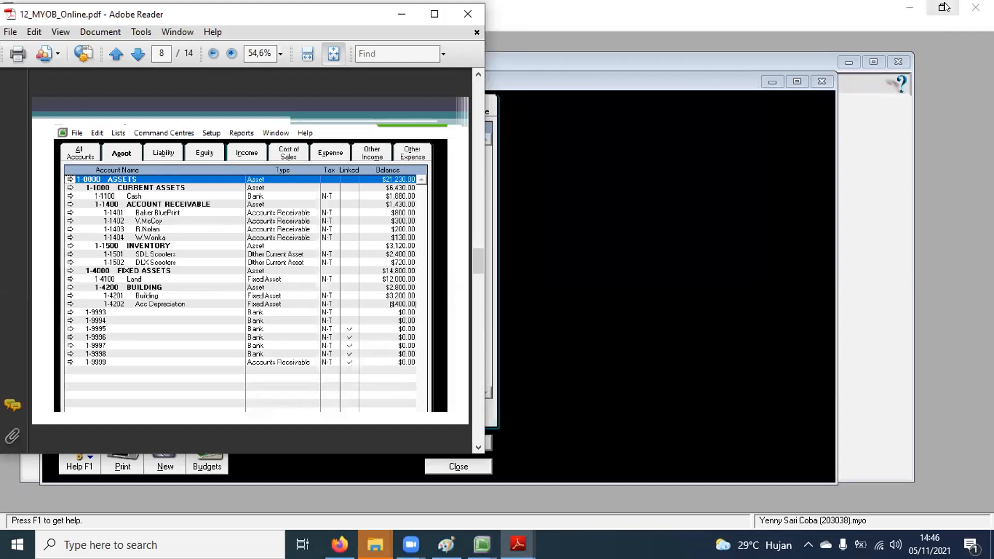
{"action": "left_click", "coordinate": [887, 130]}
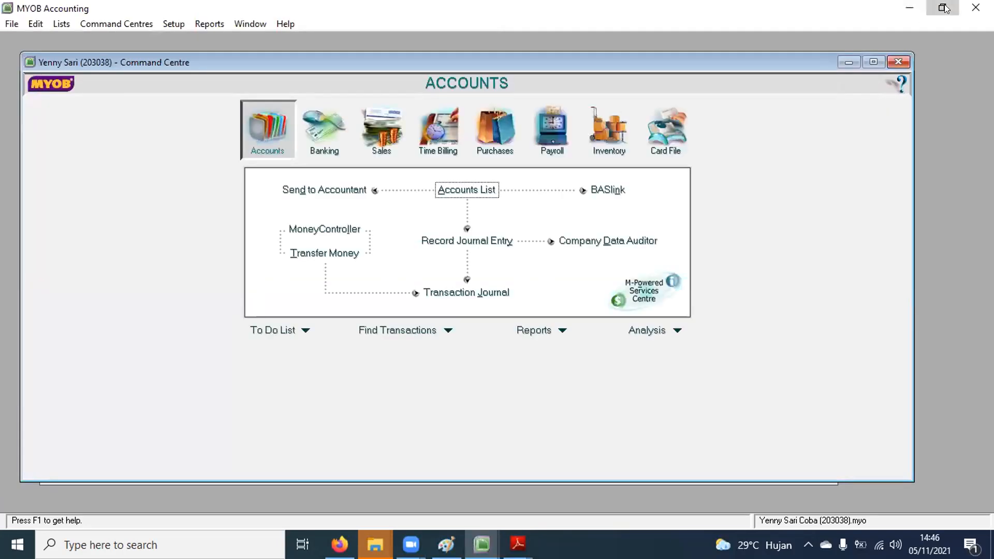
{"action": "left_click", "coordinate": [942, 7]}
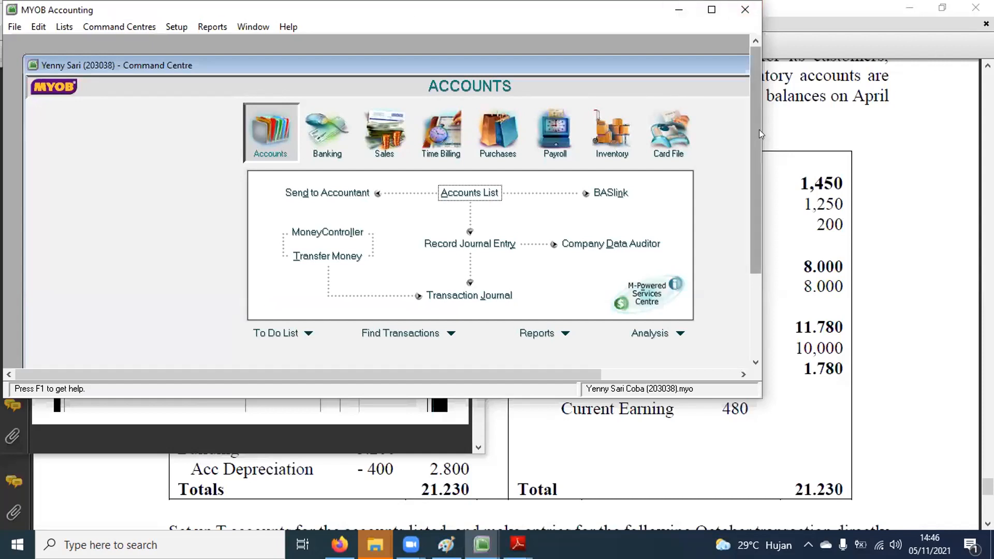
{"action": "left_click_drag", "start_coordinate": [757, 130], "coordinate": [478, 130]}
{"action": "left_click_drag", "start_coordinate": [171, 10], "coordinate": [634, 34]}
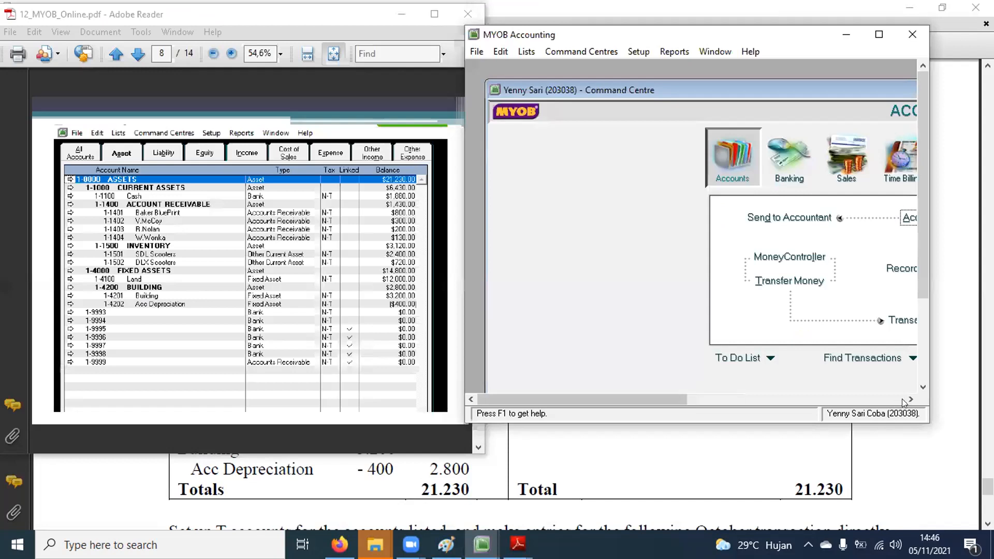
Step: Widen the MYOB window and open the Accounts List from the Accounts Command Centre
{"action": "left_click", "coordinate": [909, 400]}
{"action": "left_click", "coordinate": [910, 399]}
{"action": "left_click", "coordinate": [909, 399]}
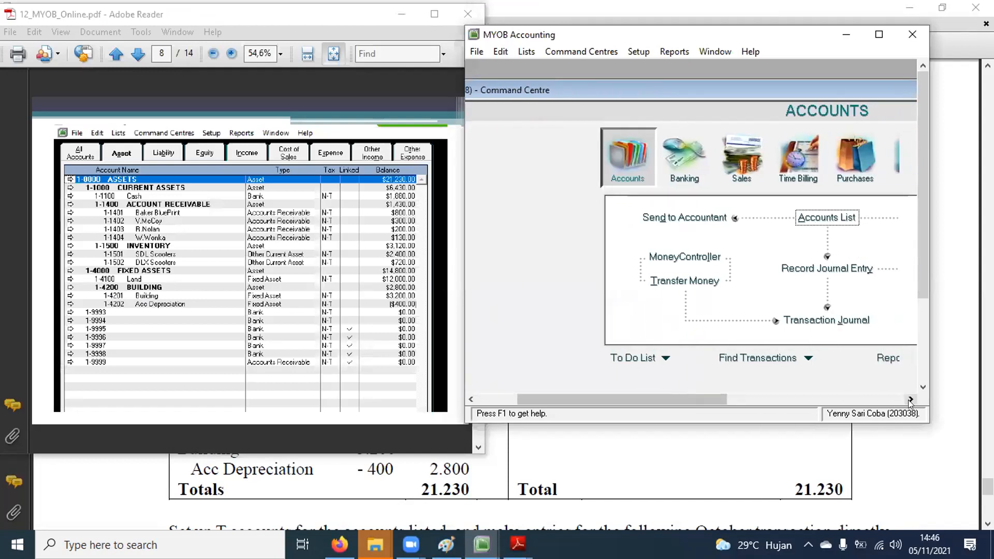
{"action": "left_click", "coordinate": [910, 399]}
{"action": "left_click", "coordinate": [910, 399]}
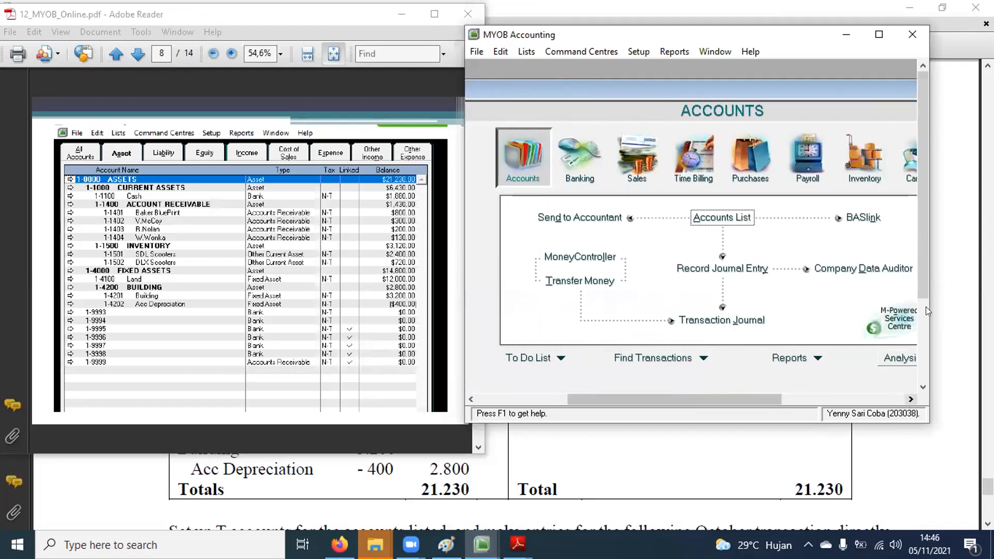
{"action": "left_click", "coordinate": [925, 306]}
{"action": "scroll", "coordinate": [921, 142], "scroll_direction": "up", "scroll_amount": 3}
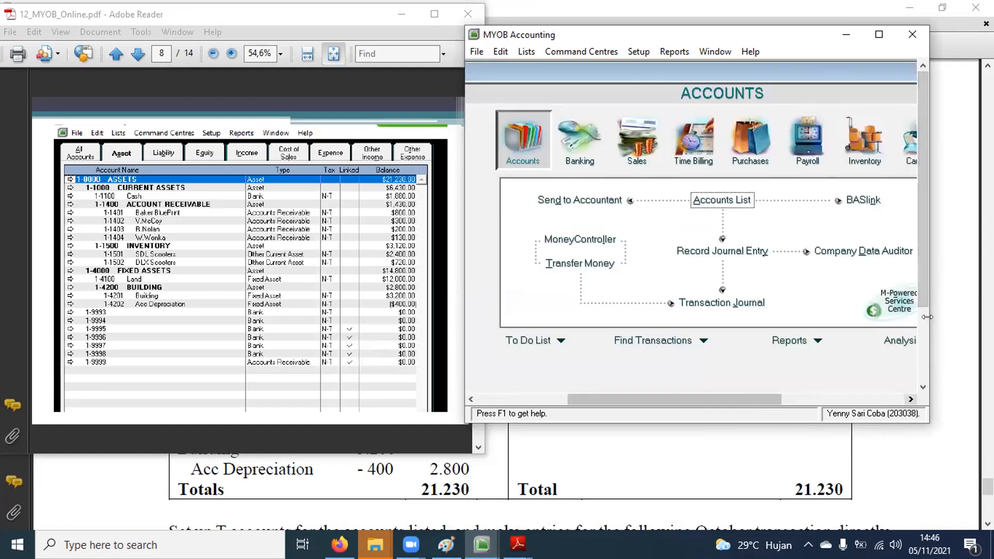
{"action": "left_click_drag", "start_coordinate": [928, 316], "coordinate": [974, 311]}
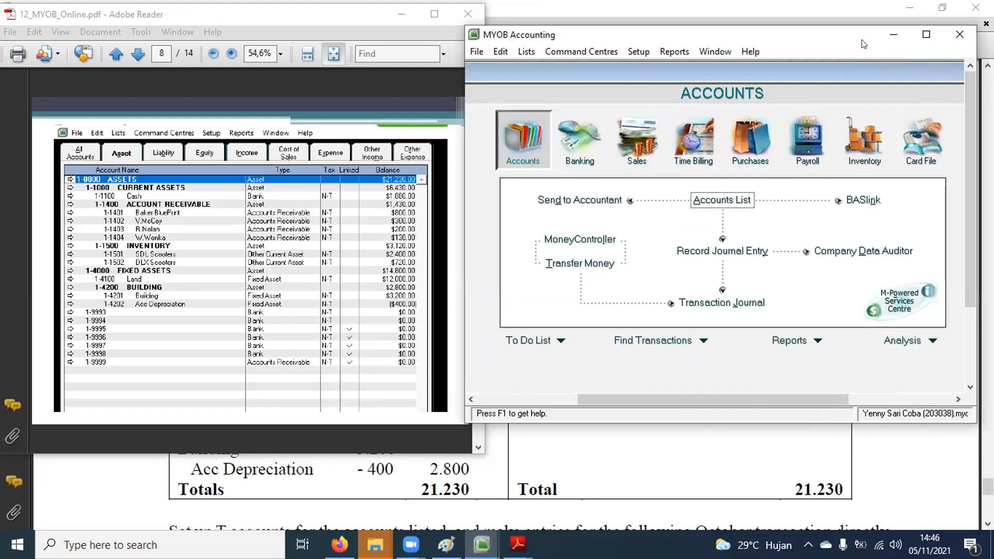
{"action": "left_click", "coordinate": [732, 228]}
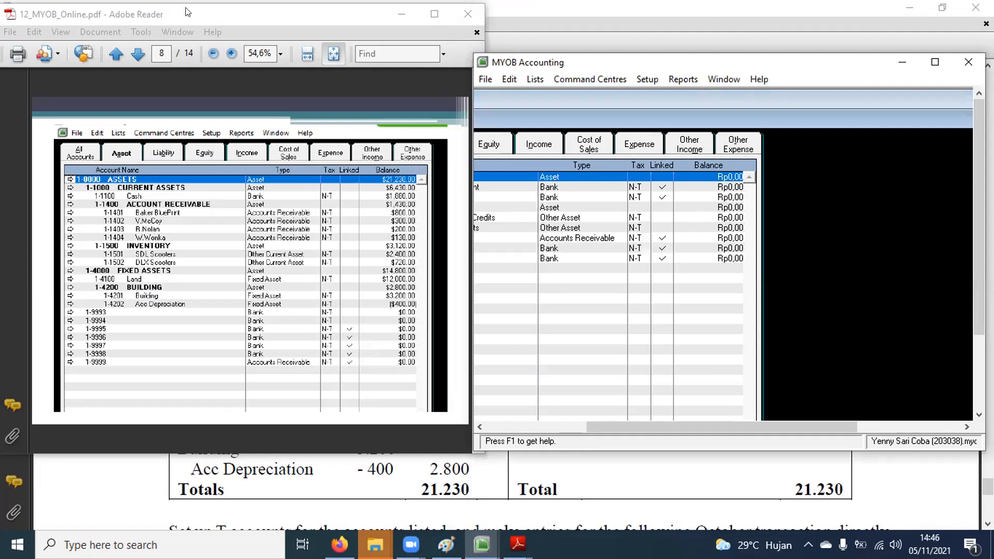
{"action": "left_click_drag", "start_coordinate": [699, 427], "coordinate": [587, 425]}
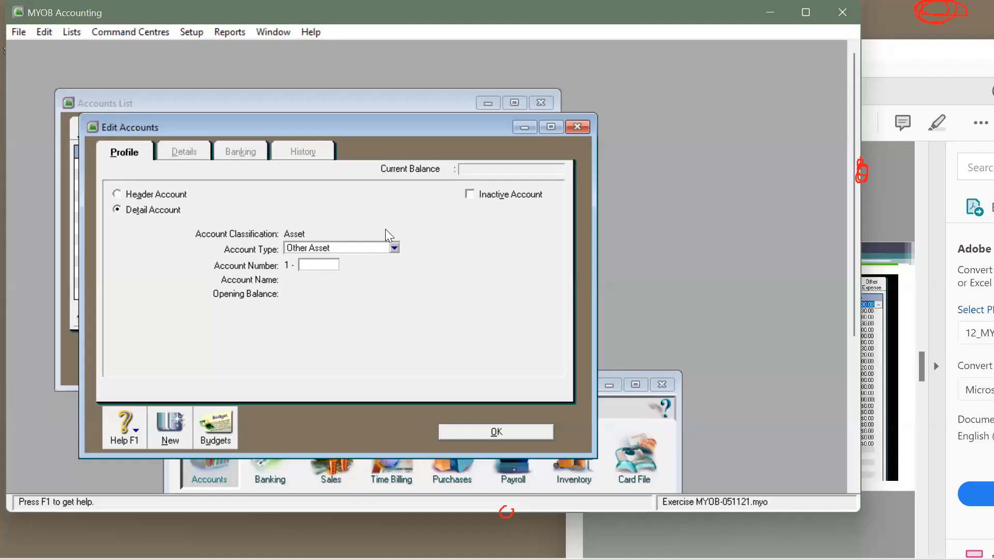
Step: Dismiss the blank account form and rename header account 1-0000 from Assets to ASSETS
{"action": "left_click", "coordinate": [499, 433]}
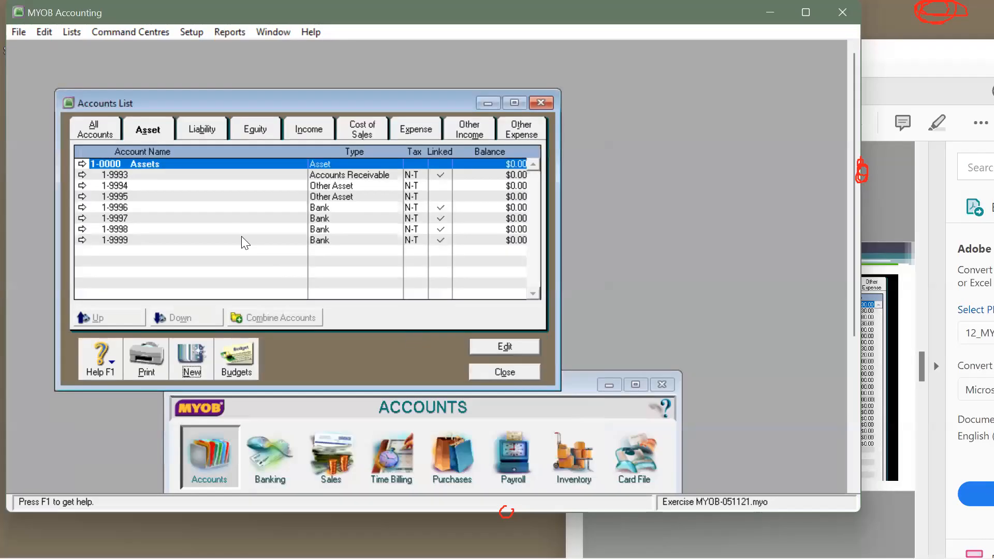
{"action": "double_click", "coordinate": [156, 171]}
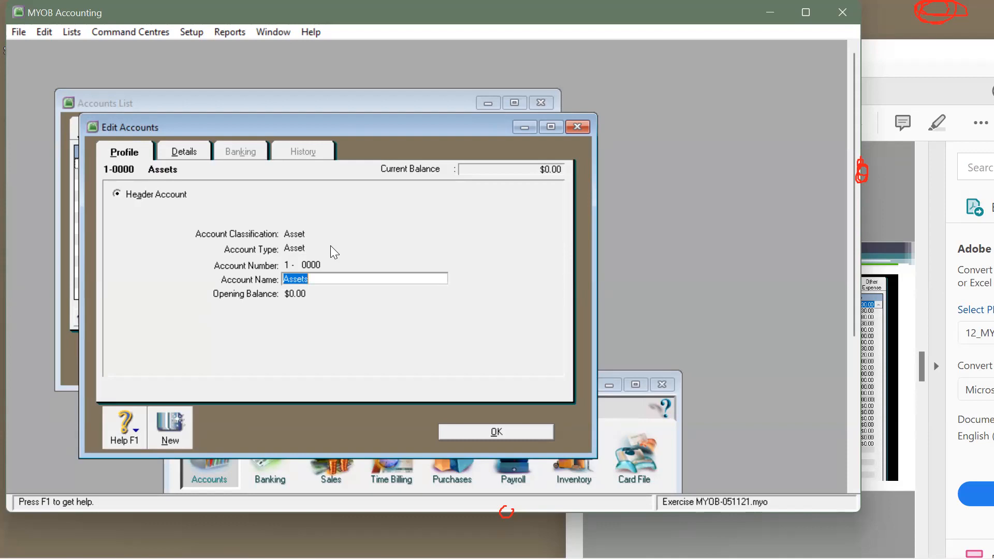
{"action": "type", "text": "ASSETS"}
{"action": "left_click", "coordinate": [490, 433]}
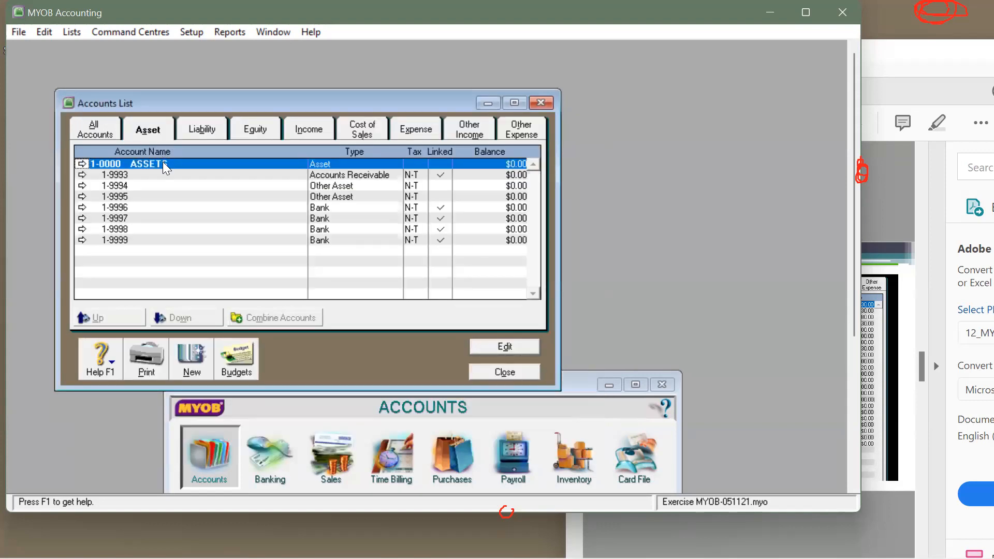
Step: Show the reference PDF page enlarged, with the Export PDF pane collapsed, beside the maximized MYOB window
{"action": "mouse_move", "coordinate": [386, 558]}
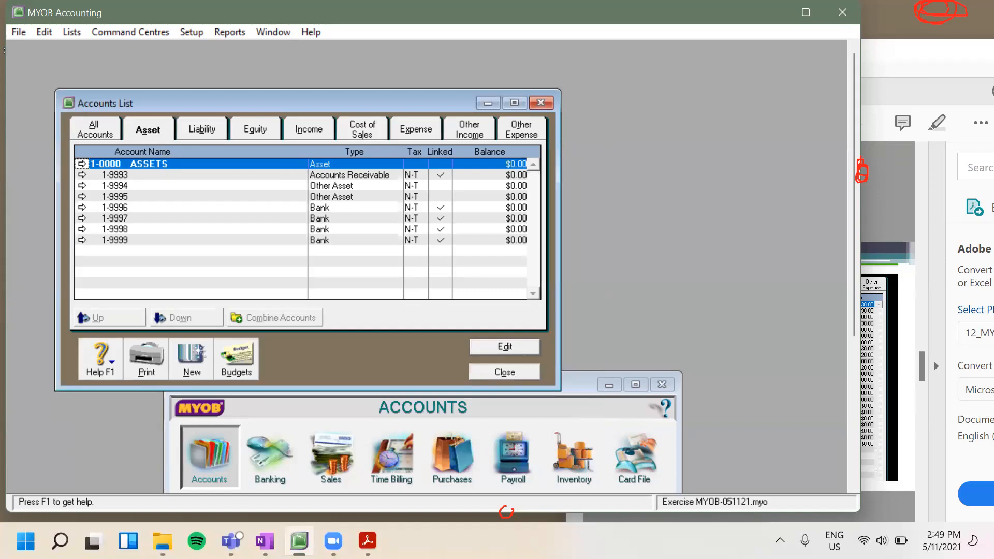
{"action": "left_click", "coordinate": [367, 541]}
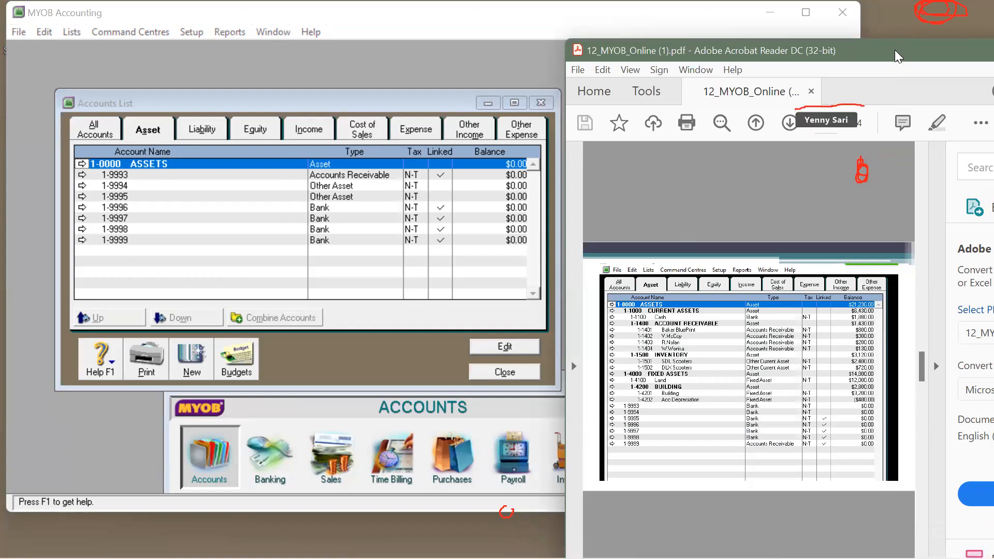
{"action": "left_click_drag", "start_coordinate": [898, 57], "coordinate": [739, 66]}
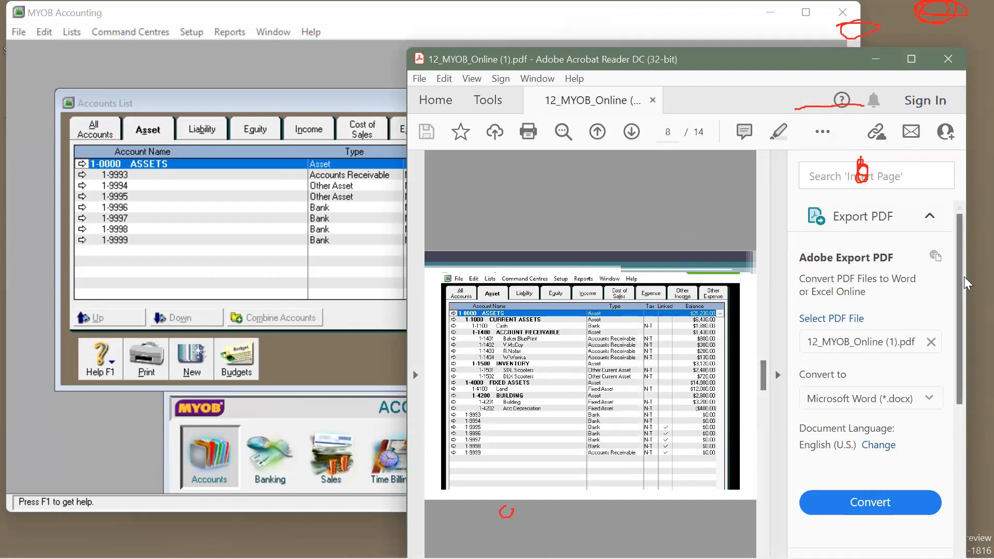
{"action": "left_click_drag", "start_coordinate": [778, 369], "coordinate": [777, 379]}
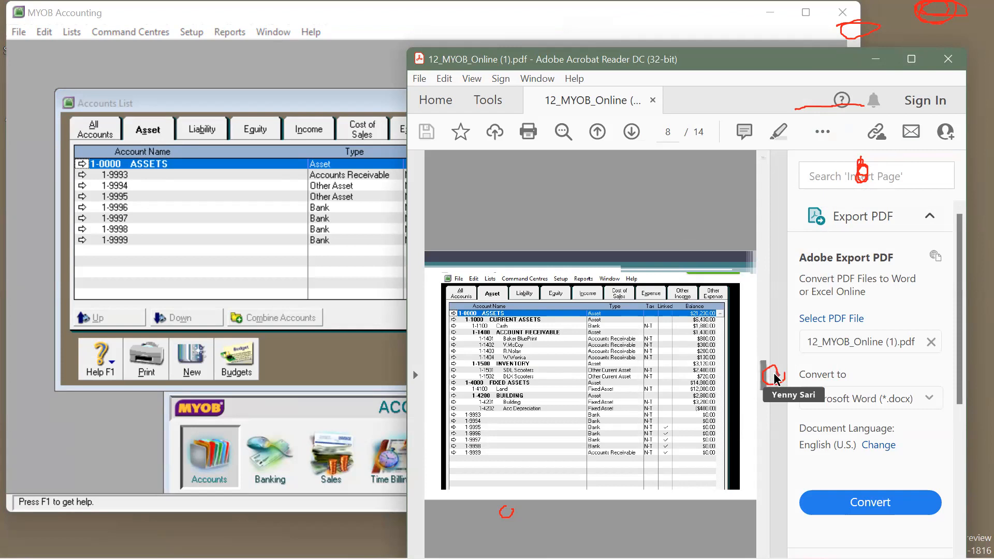
{"action": "left_click", "coordinate": [765, 374]}
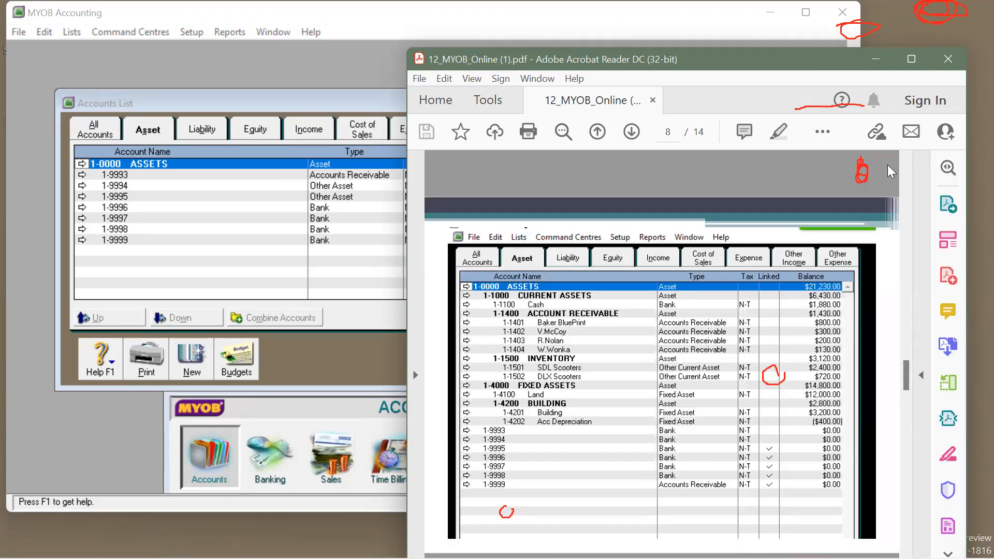
{"action": "left_click_drag", "start_coordinate": [730, 59], "coordinate": [887, 66]}
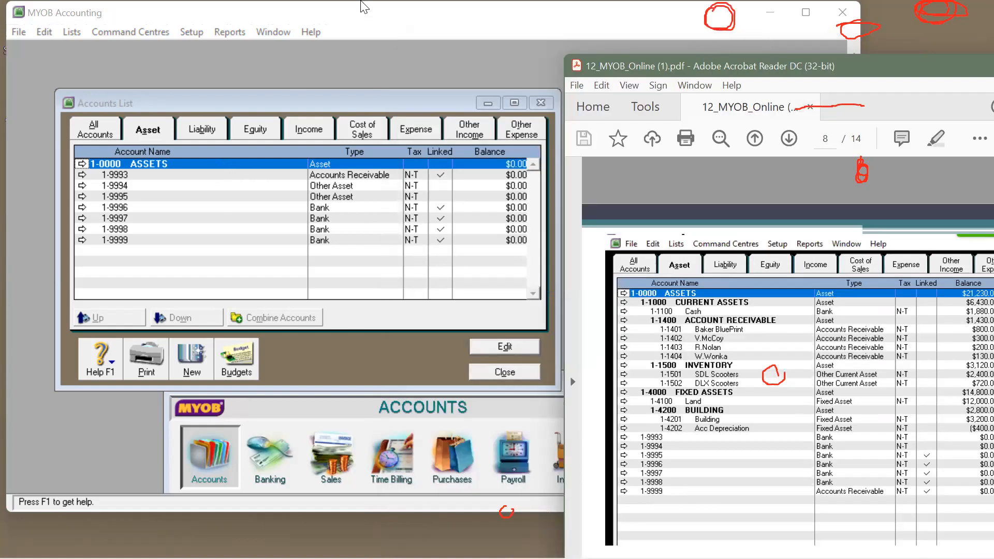
{"action": "left_click", "coordinate": [805, 14]}
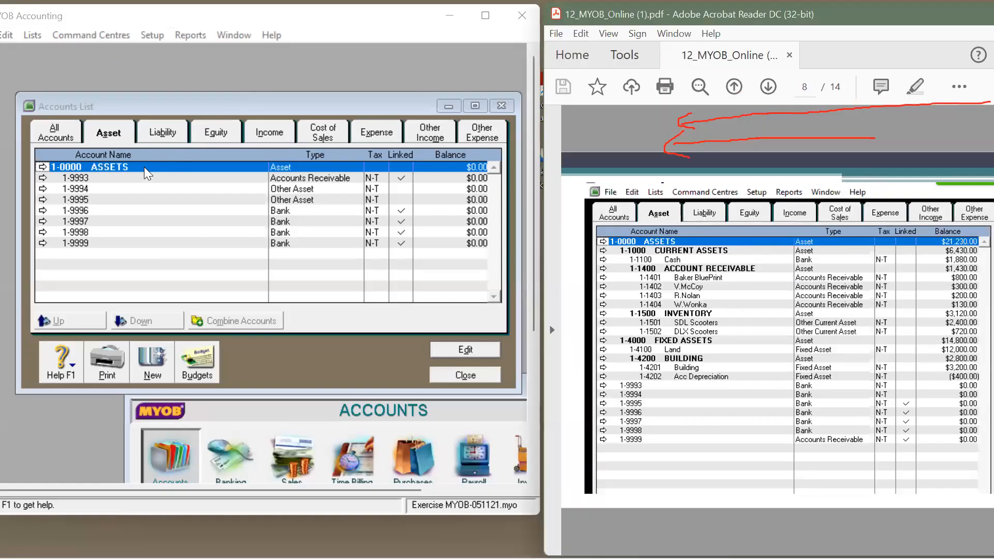
Step: Create Asset header account 1-1000 CURRENT ASSETS
{"action": "left_click", "coordinate": [149, 369]}
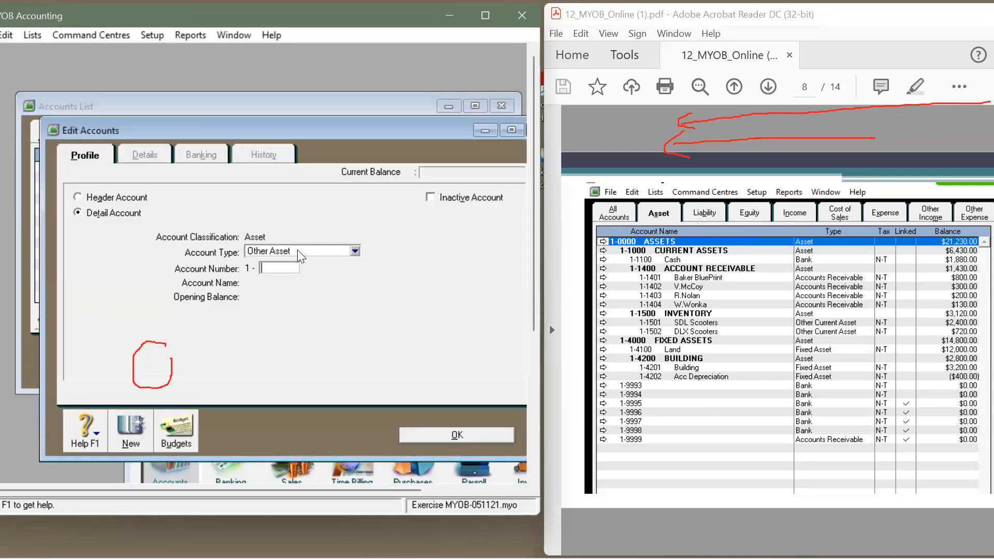
{"action": "left_click", "coordinate": [297, 250]}
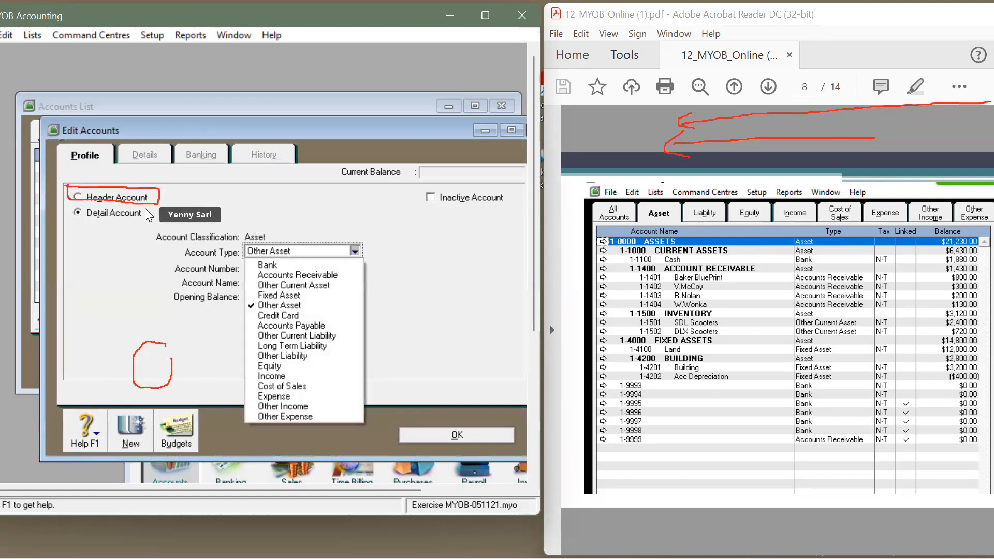
{"action": "left_click", "coordinate": [75, 197]}
{"action": "left_click", "coordinate": [283, 253]}
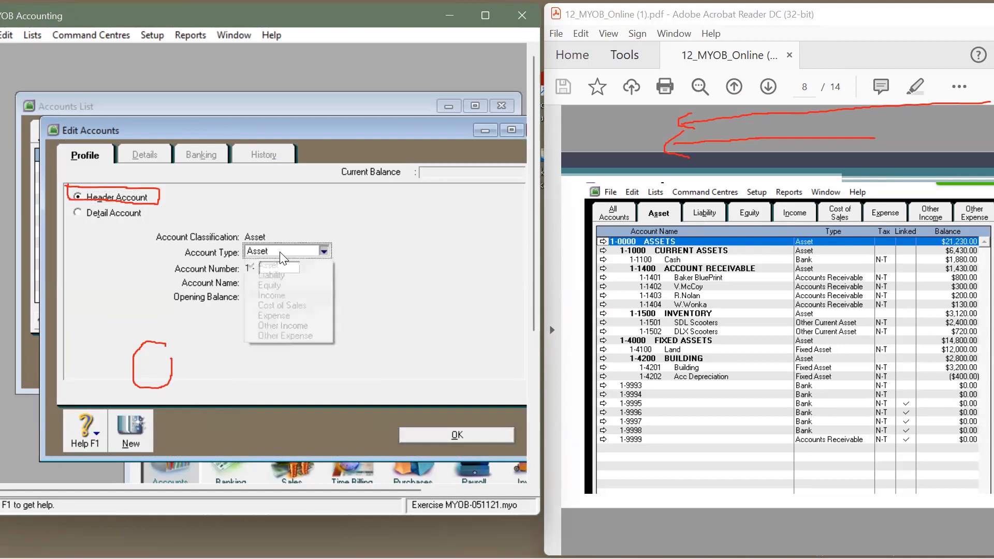
{"action": "key", "text": "alt+c"}
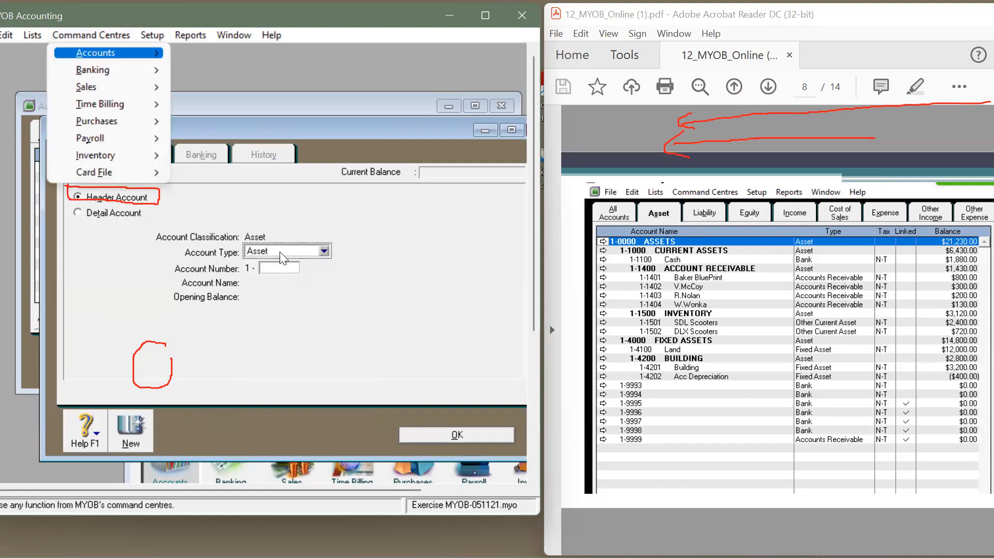
{"action": "left_click", "coordinate": [324, 252]}
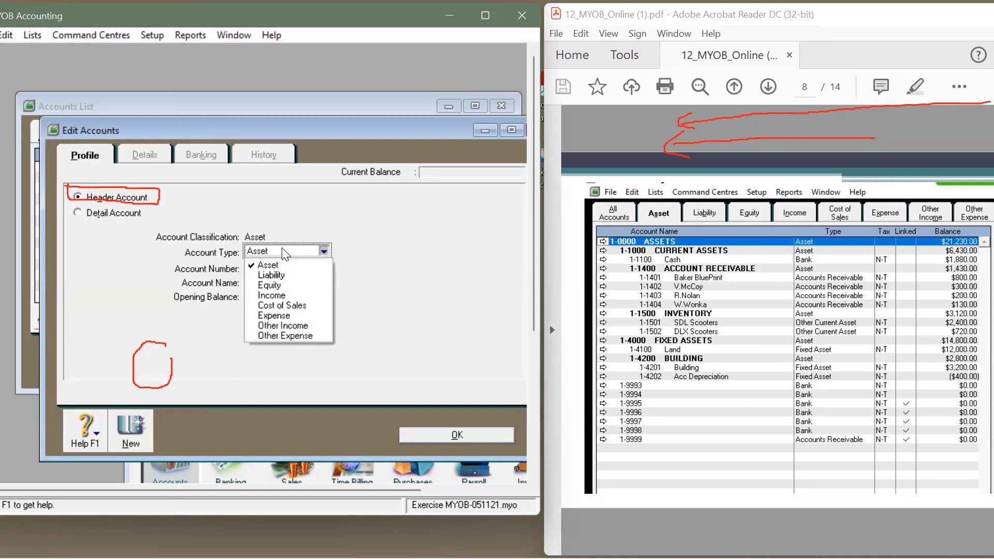
{"action": "left_click", "coordinate": [277, 267]}
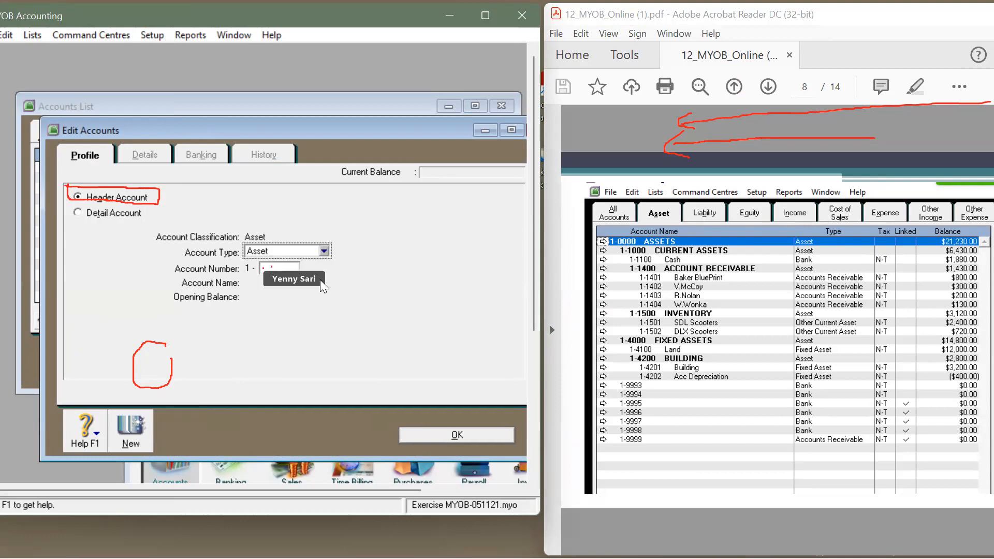
{"action": "left_click", "coordinate": [293, 268]}
{"action": "type", "text": "1000"}
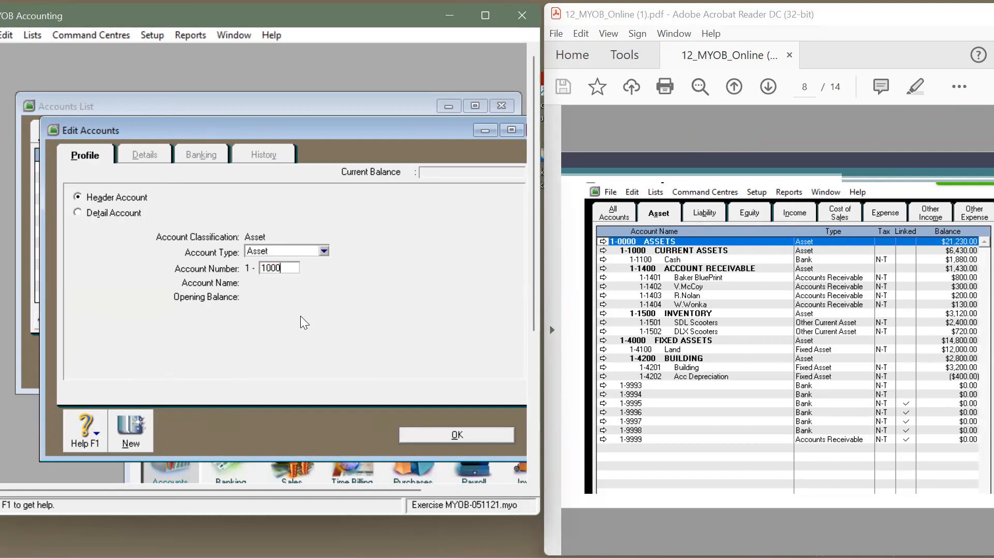
{"action": "key", "text": "Tab"}
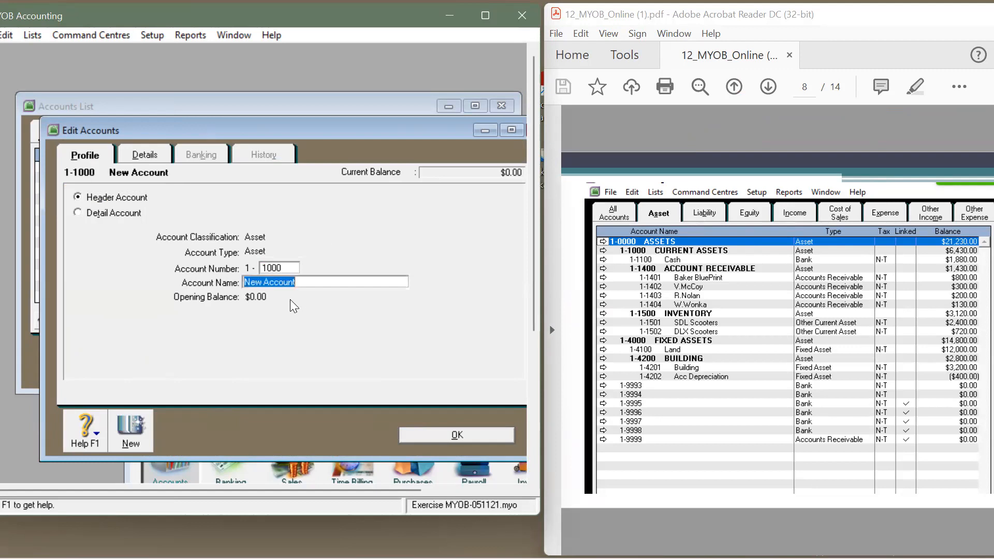
{"action": "type", "text": "CUR"}
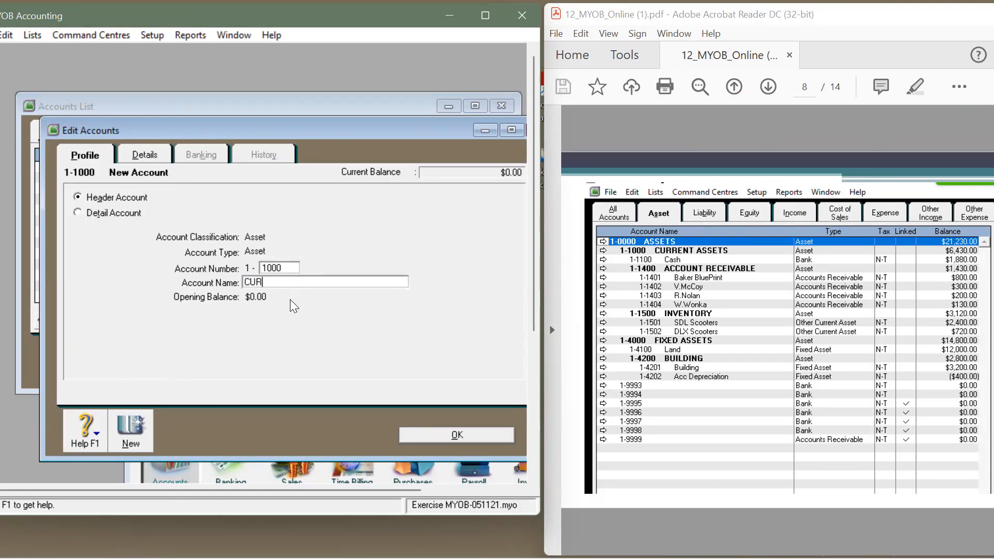
{"action": "type", "text": "RENT ASSETS"}
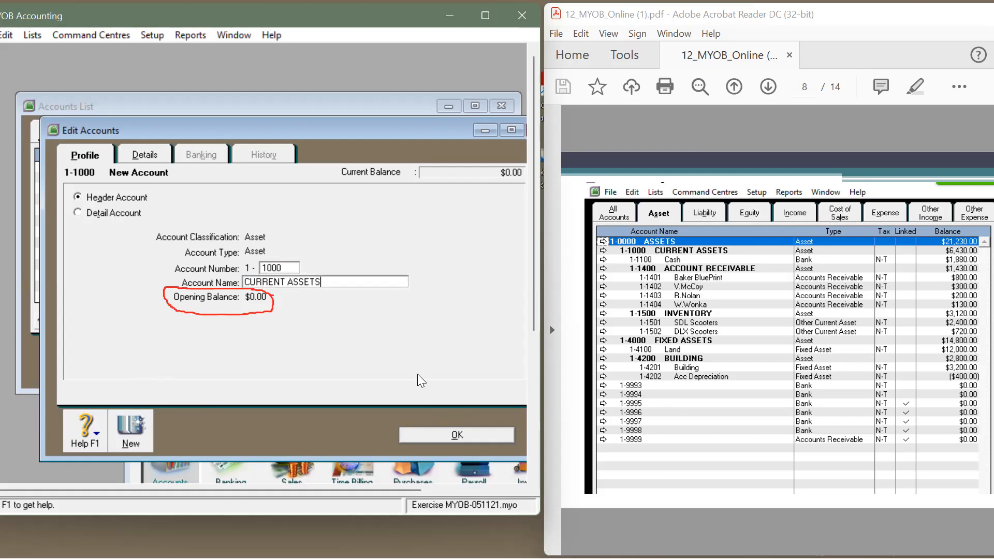
{"action": "left_click", "coordinate": [442, 440]}
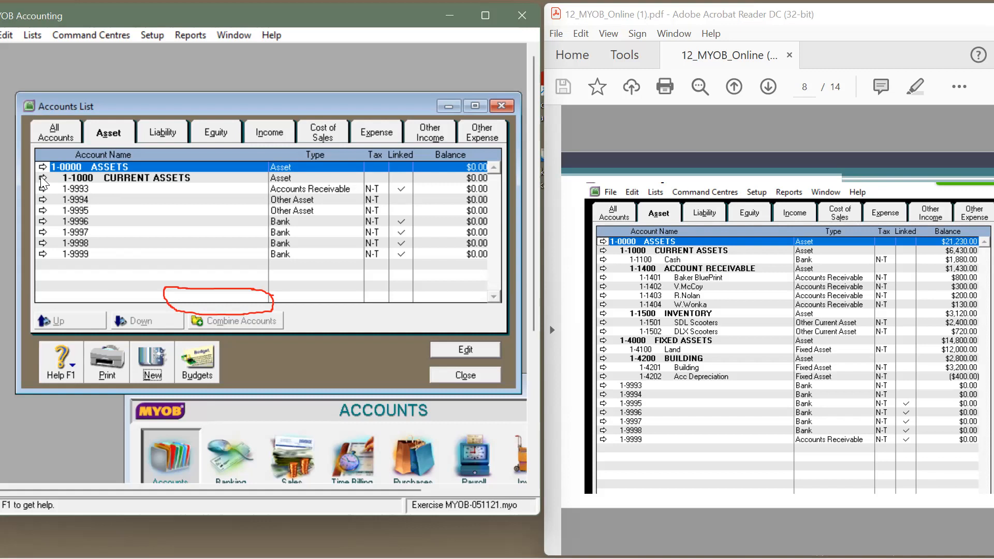
Step: Reopen the CURRENT ASSETS account to verify its details, closing without changes
{"action": "double_click", "coordinate": [93, 181]}
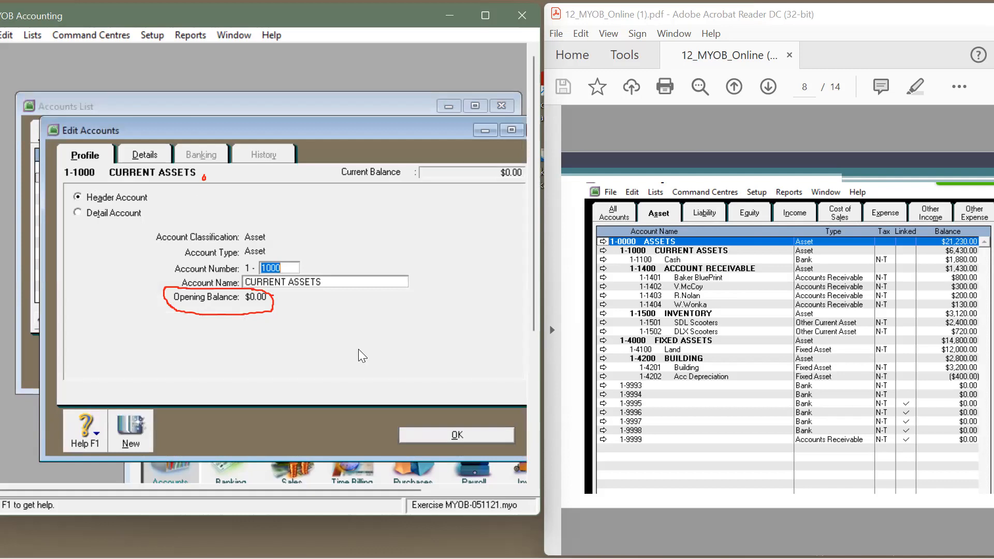
{"action": "left_click", "coordinate": [415, 437]}
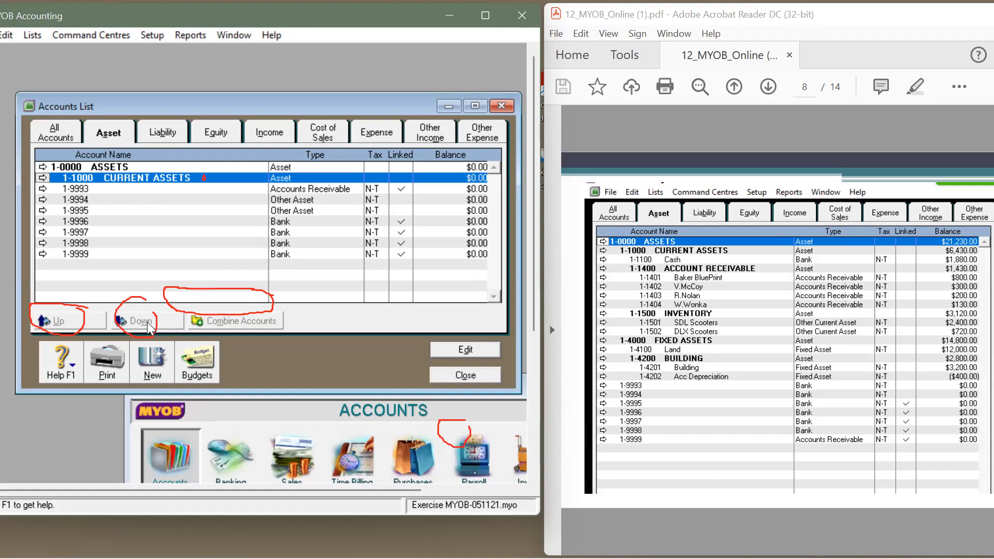
{"action": "left_click", "coordinate": [43, 178]}
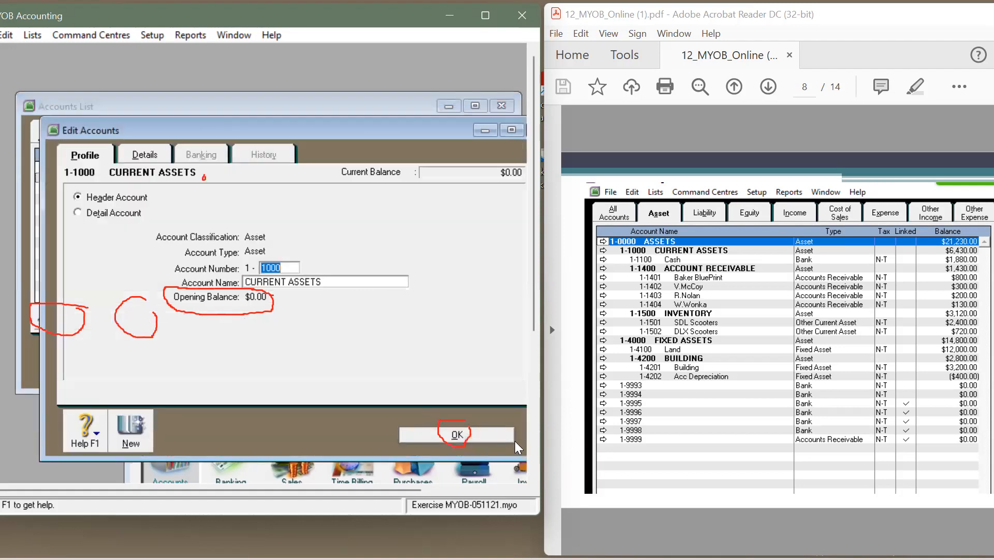
{"action": "left_click", "coordinate": [463, 435]}
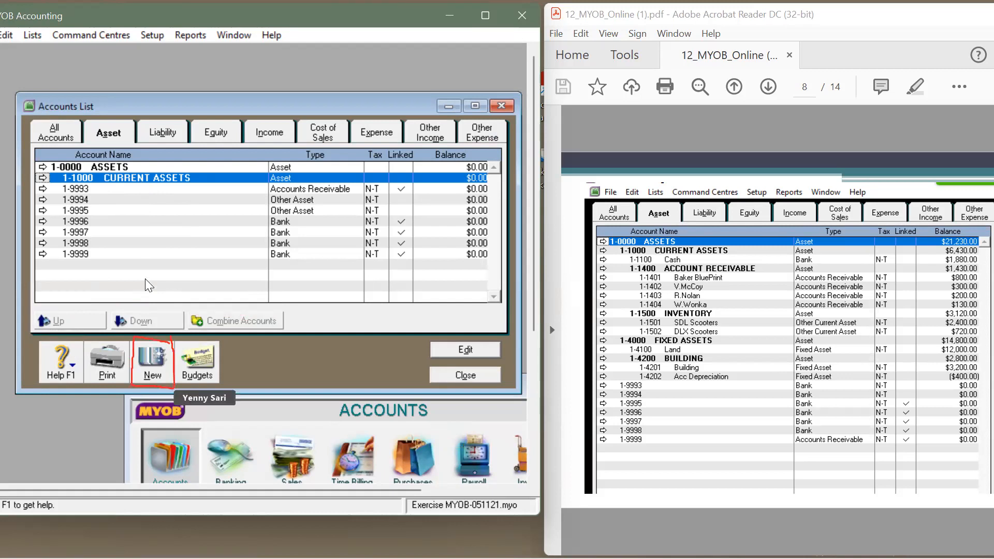
Step: Create Bank detail account 1-1100 Cash with opening balance 1880
{"action": "left_click", "coordinate": [145, 360]}
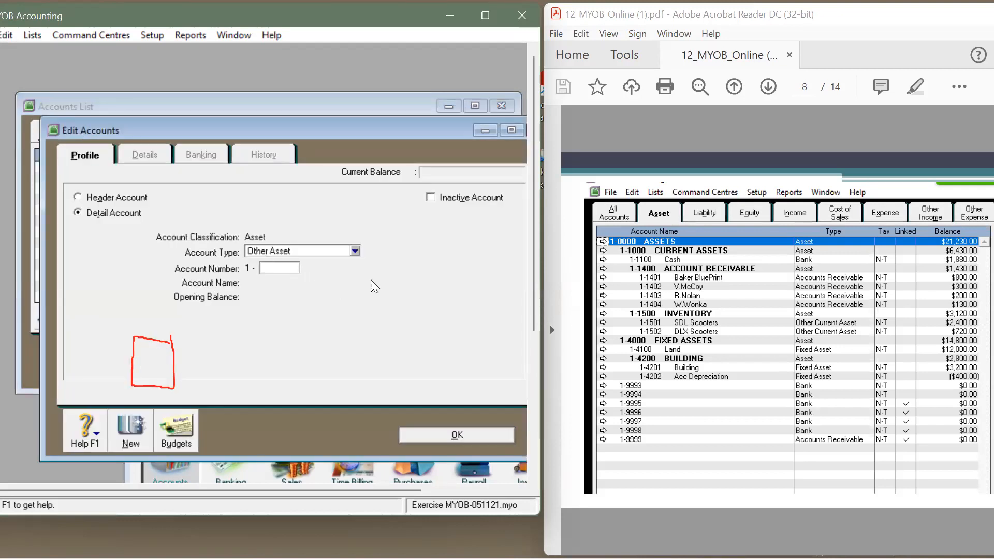
{"action": "left_click", "coordinate": [355, 252]}
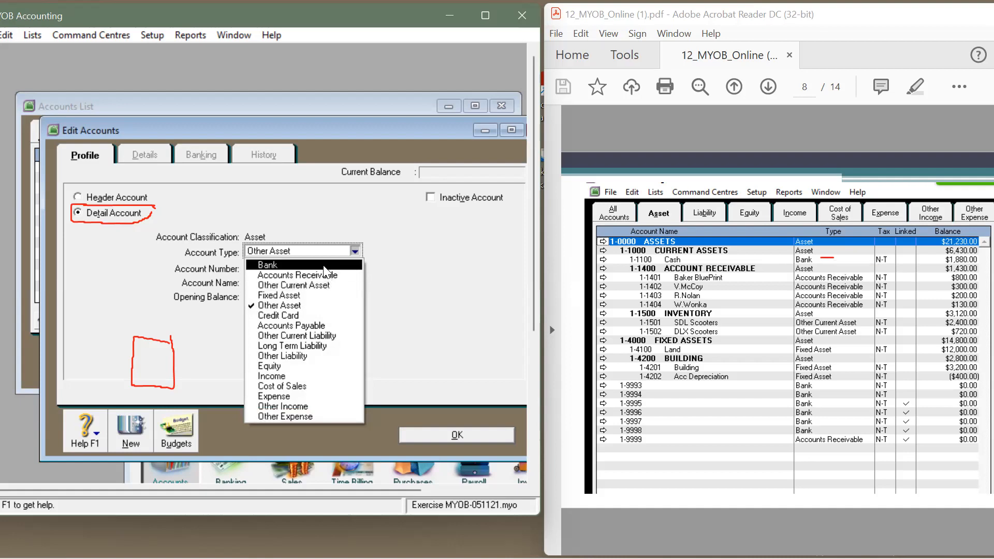
{"action": "left_click", "coordinate": [324, 265]}
{"action": "left_click_drag", "start_coordinate": [251, 268], "coordinate": [287, 268]}
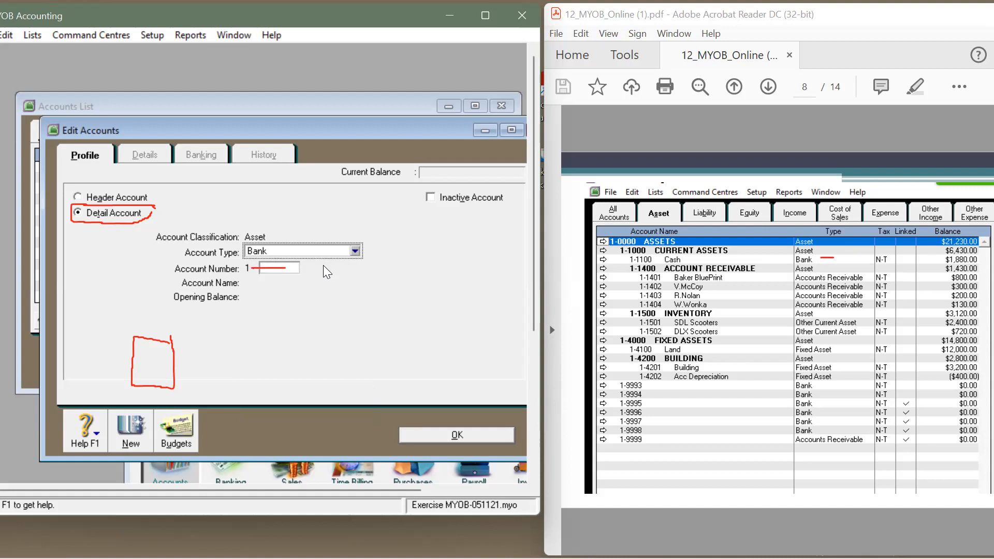
{"action": "left_click", "coordinate": [286, 269]}
{"action": "key", "text": "Tab"}
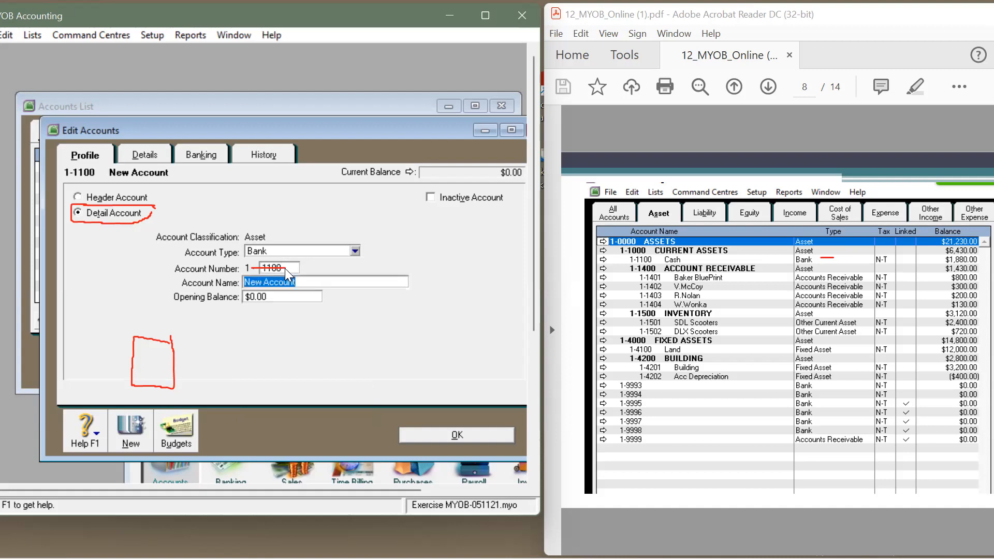
{"action": "type", "text": "Cash"}
{"action": "left_click", "coordinate": [312, 296]}
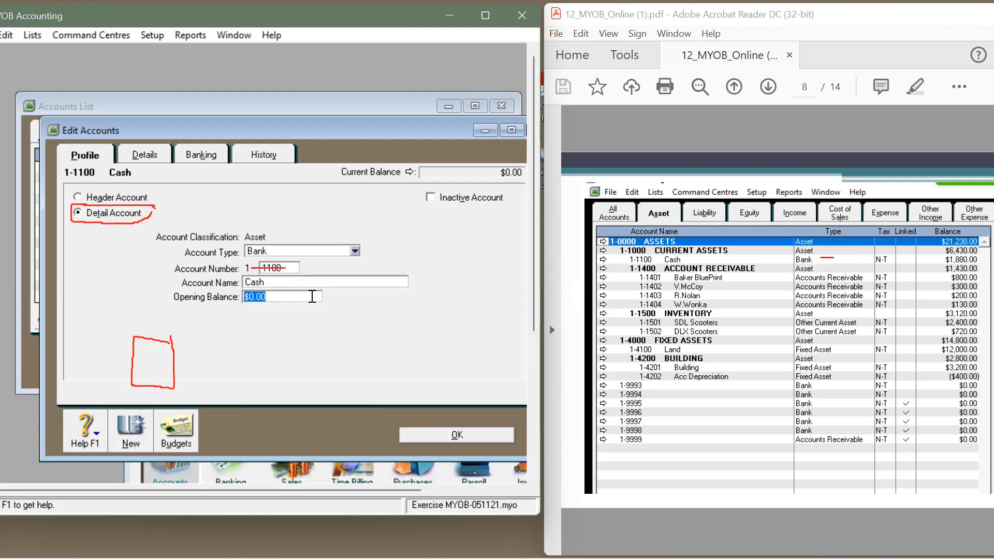
{"action": "type", "text": "1880"}
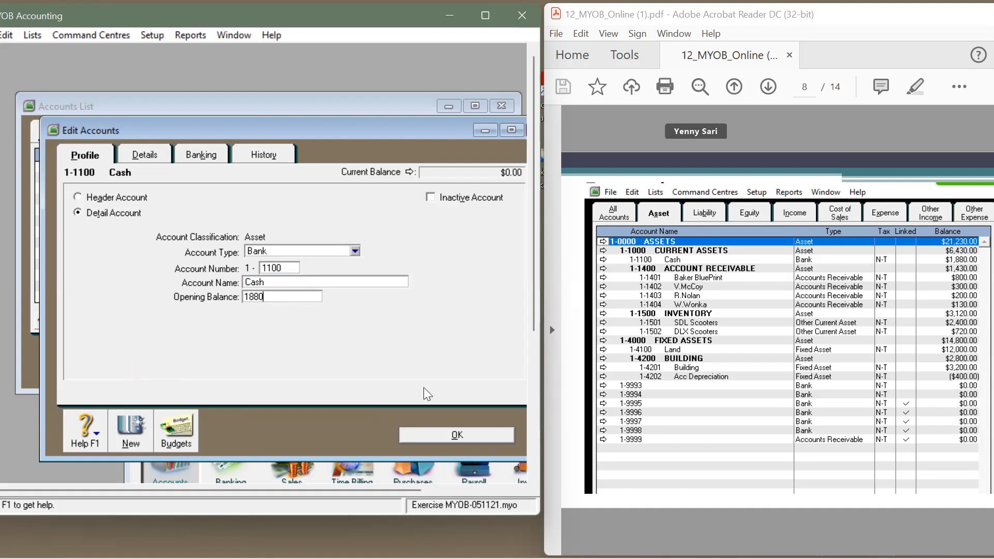
{"action": "left_click", "coordinate": [451, 435]}
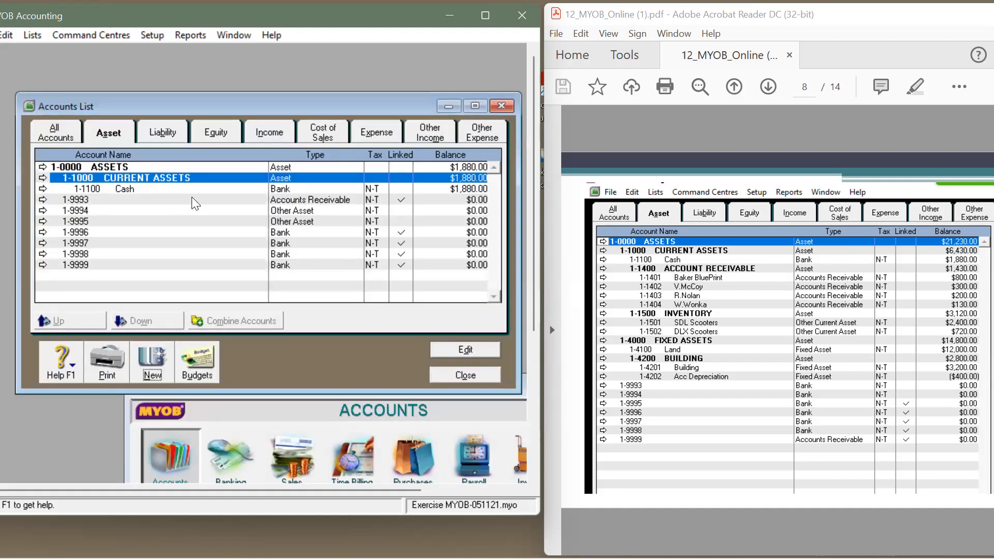
{"action": "double_click", "coordinate": [161, 189]}
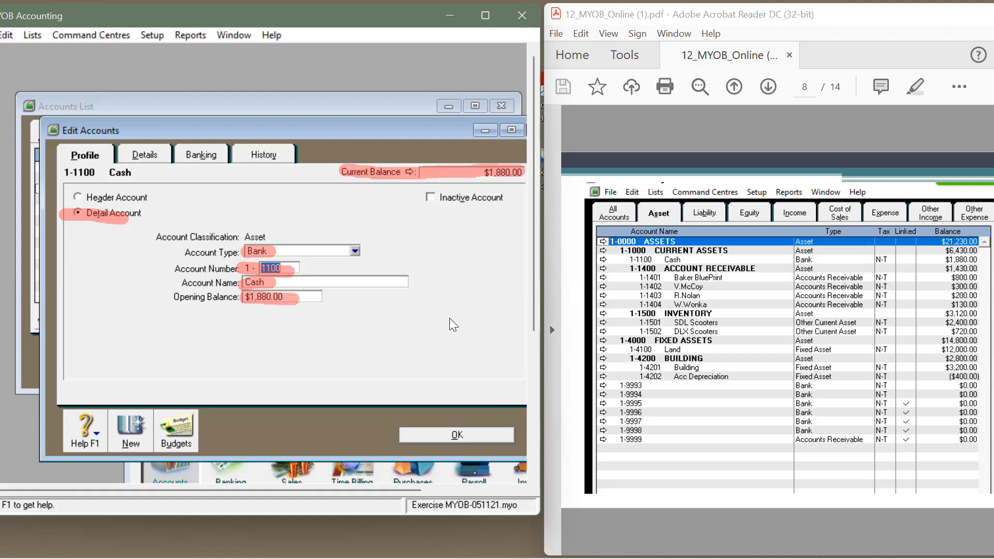
{"action": "left_click", "coordinate": [465, 434]}
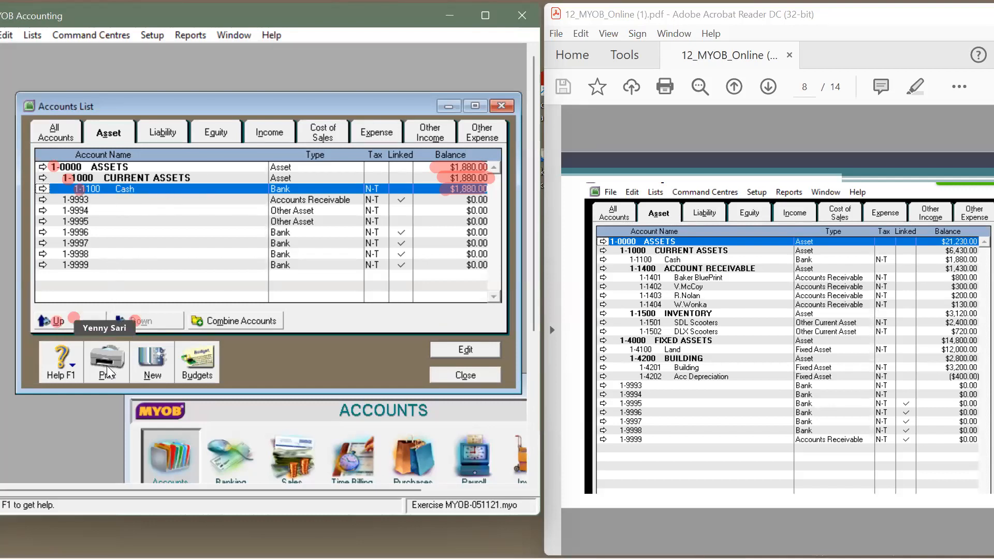
Step: Re-indent Cash under CURRENT ASSETS with Up then Down, then select 1-0000 ASSETS
{"action": "left_click", "coordinate": [46, 320]}
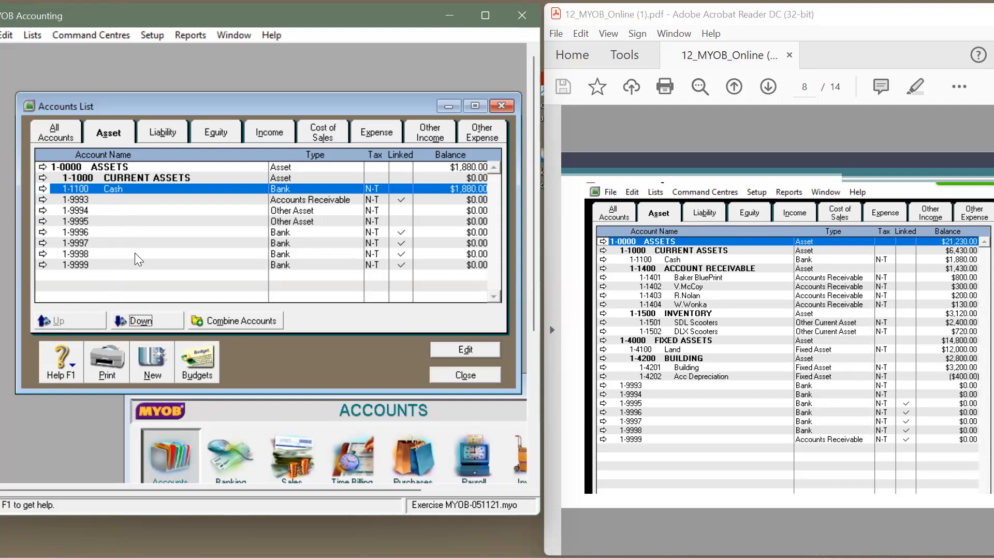
{"action": "left_click", "coordinate": [138, 320]}
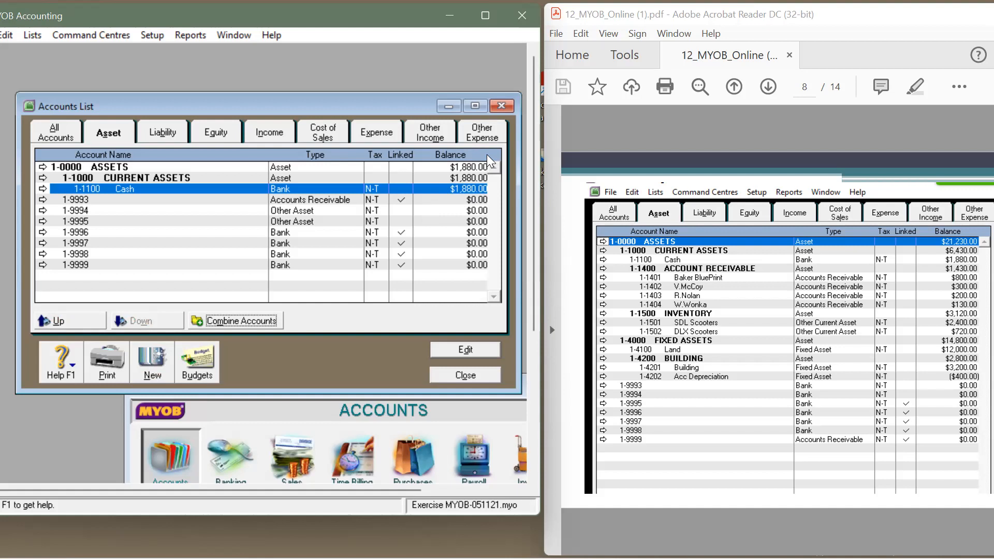
{"action": "left_click", "coordinate": [76, 168]}
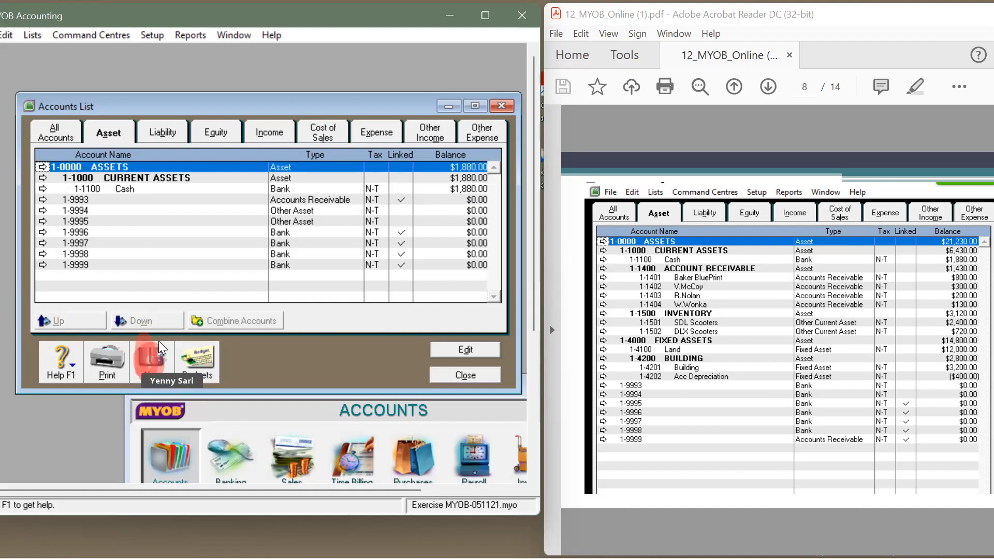
Step: Create header account 1-1400 ACCOUNT RECEIVABLE
{"action": "left_click", "coordinate": [150, 353]}
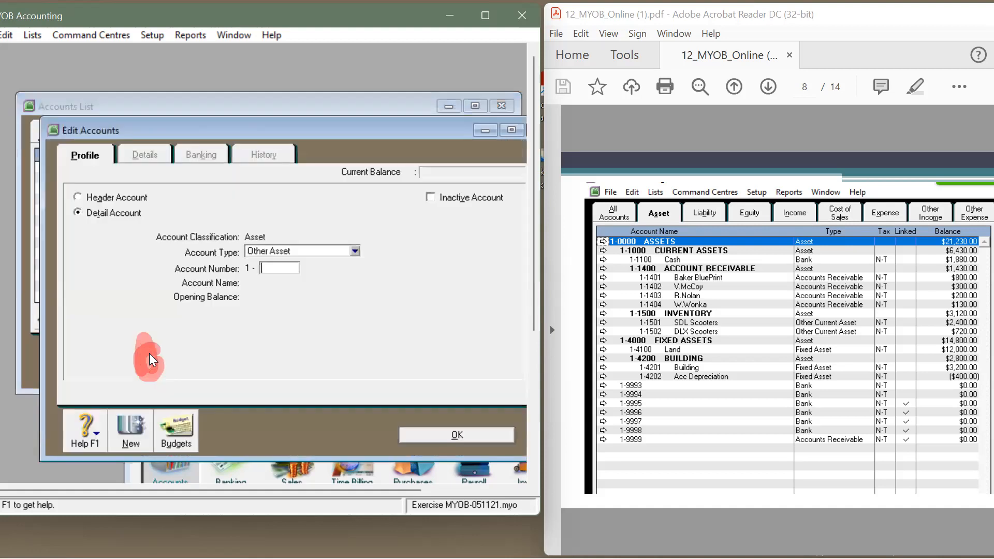
{"action": "left_click", "coordinate": [79, 196]}
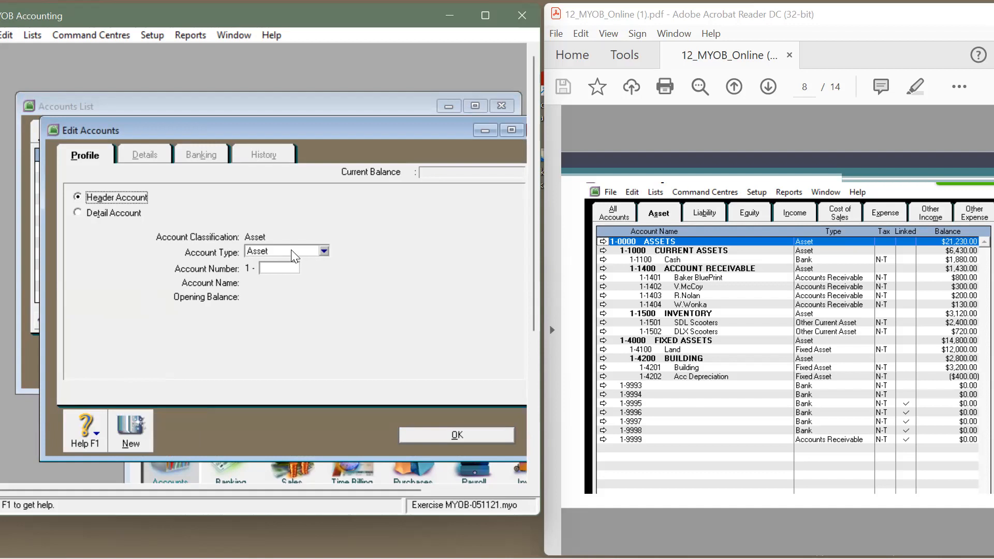
{"action": "left_click", "coordinate": [285, 267]}
{"action": "type", "text": "1400"}
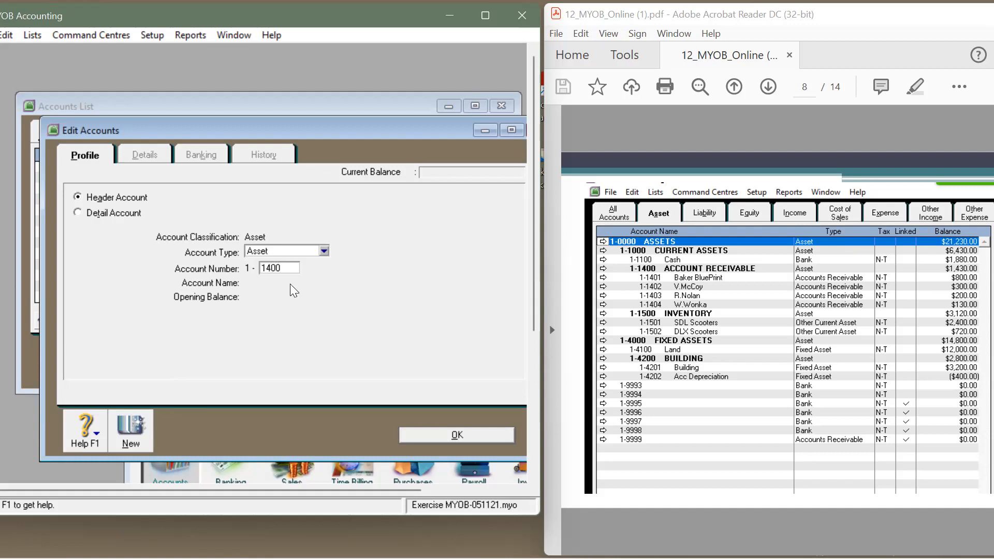
{"action": "key", "text": "Tab"}
{"action": "type", "text": "ACCOUNT RECEIVABLE"}
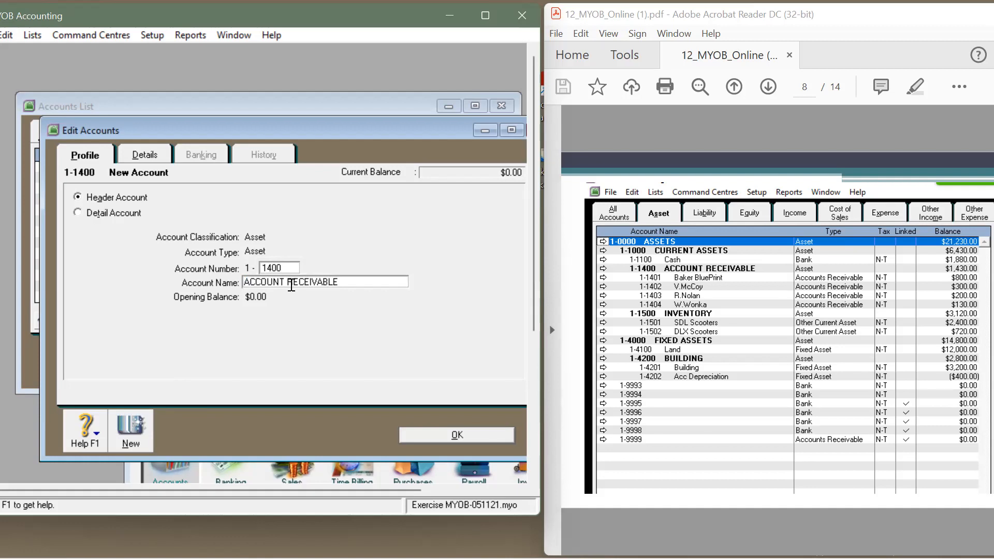
{"action": "left_click", "coordinate": [450, 432]}
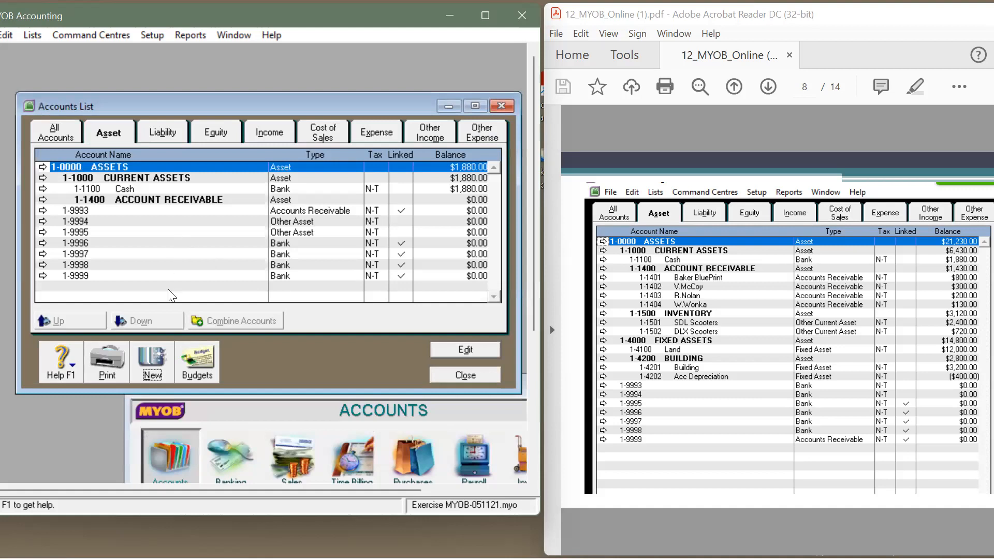
Step: Create Accounts Receivable account 1-1401 Baker BluePrint with an $800 opening balance
{"action": "left_click", "coordinate": [161, 372]}
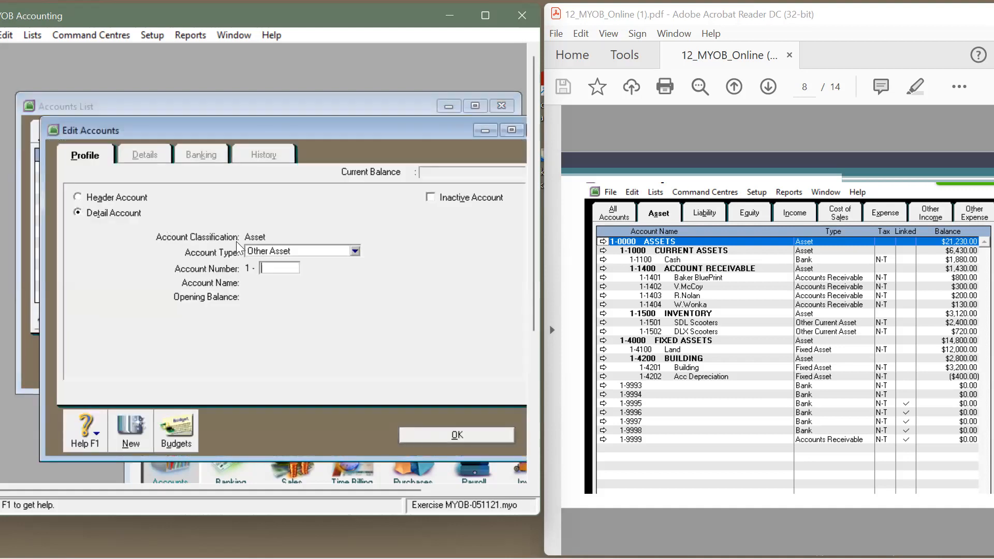
{"action": "left_click", "coordinate": [355, 251]}
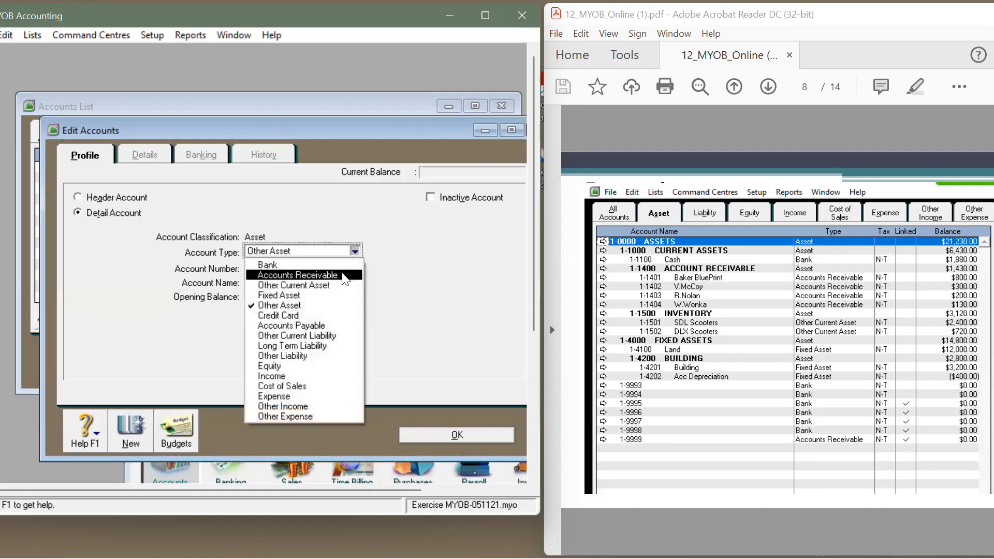
{"action": "left_click", "coordinate": [345, 275]}
{"action": "left_click", "coordinate": [290, 267]}
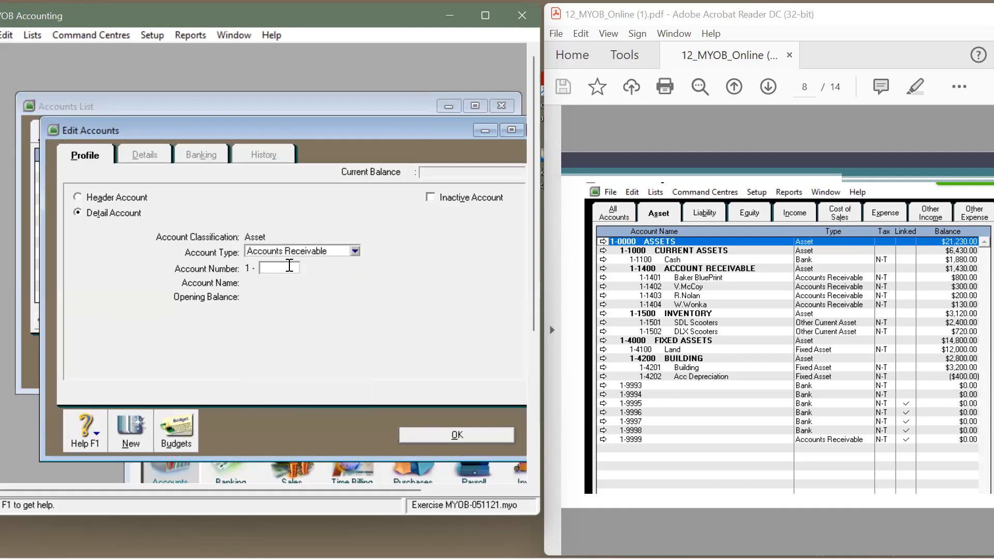
{"action": "type", "text": "1401"}
{"action": "key", "text": "Tab"}
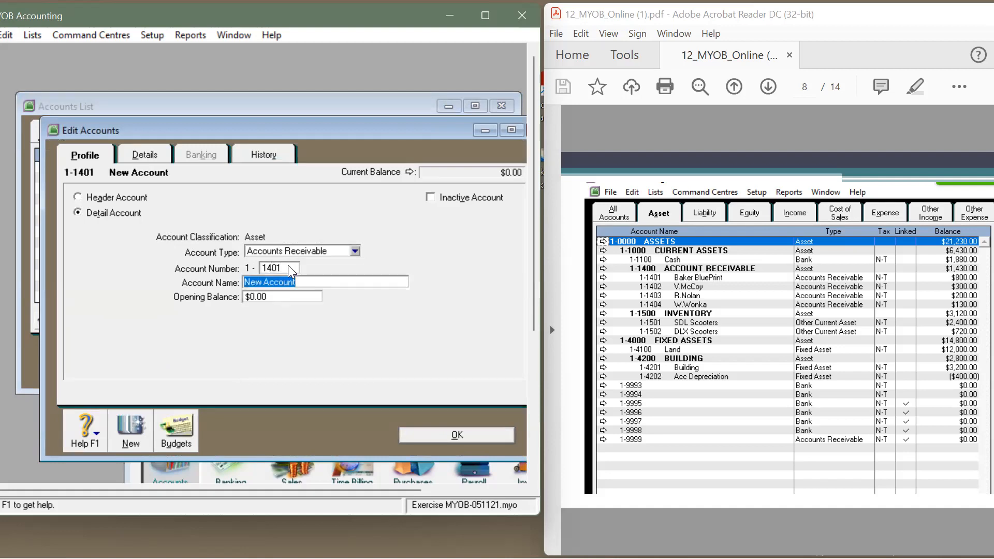
{"action": "type", "text": "Baker "}
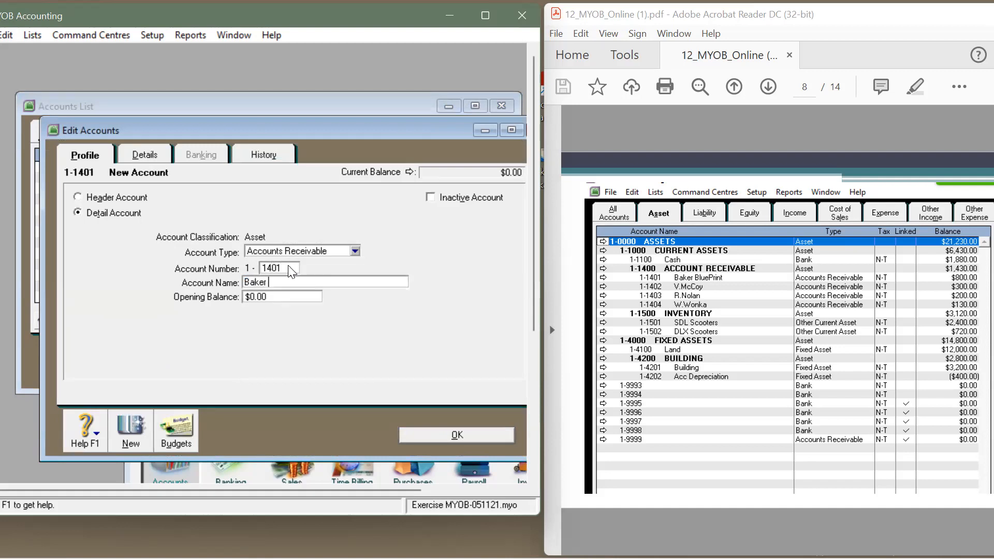
{"action": "type", "text": "BluePrint"}
{"action": "key", "text": "Tab"}
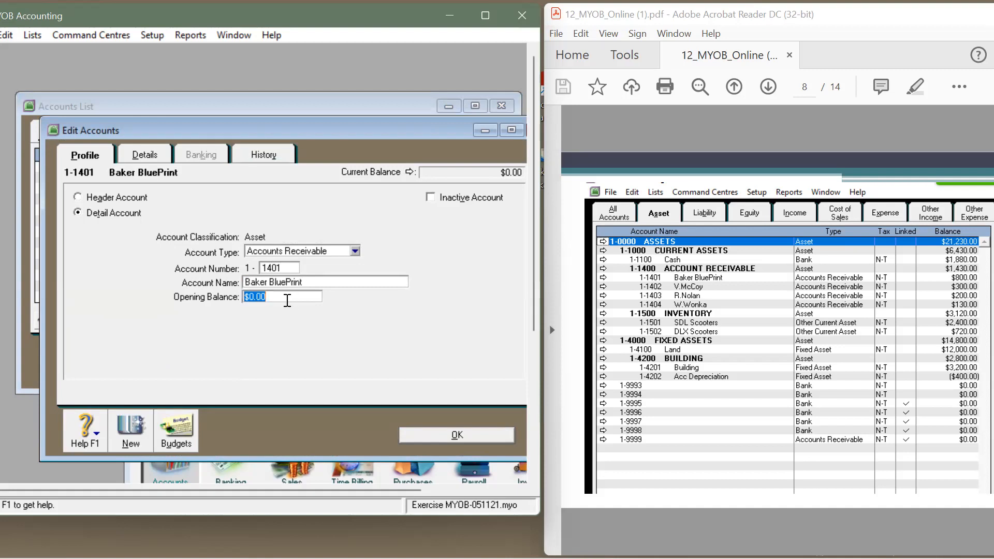
{"action": "type", "text": "800"}
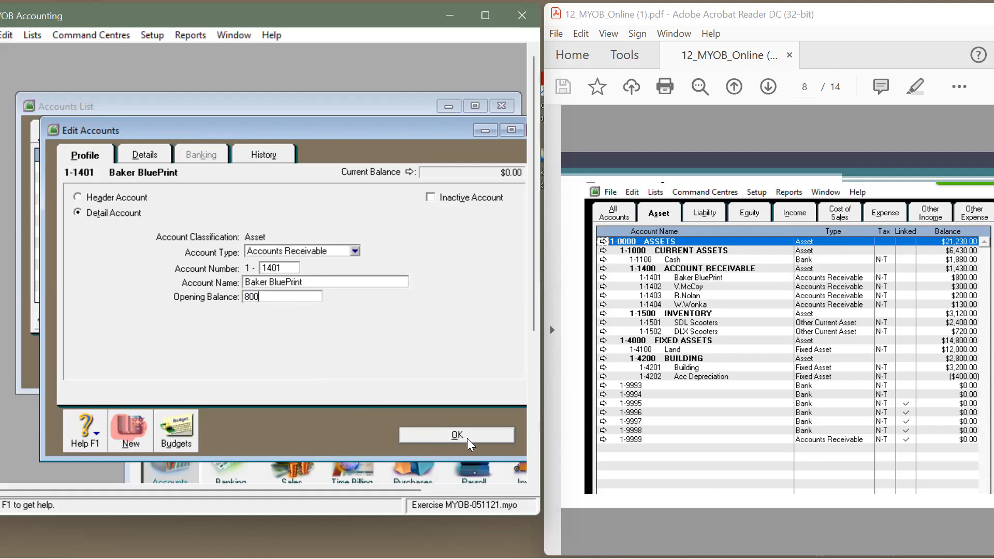
{"action": "left_click", "coordinate": [457, 435]}
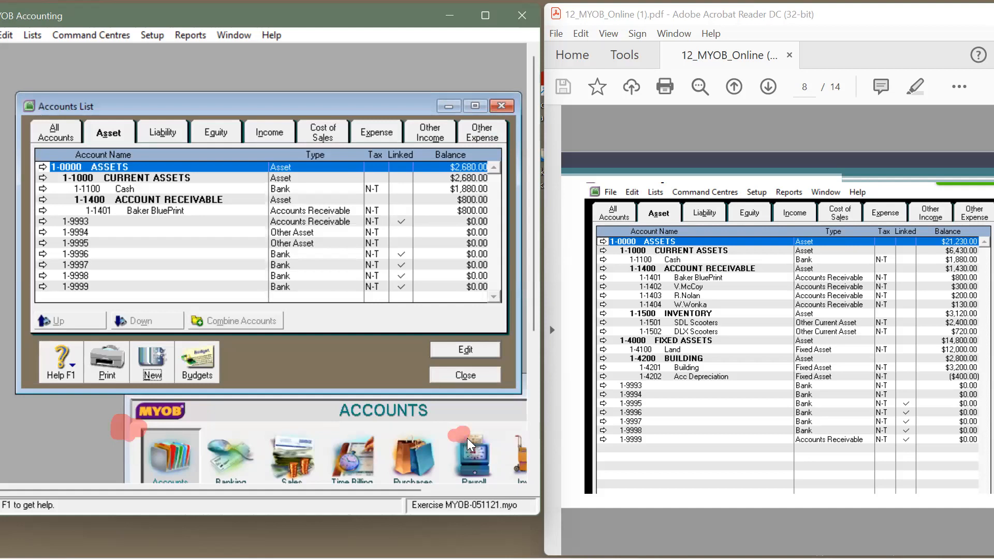
Step: Create Accounts Receivable account 1-1402 for a customer with a $300 opening balance
{"action": "left_click", "coordinate": [152, 377]}
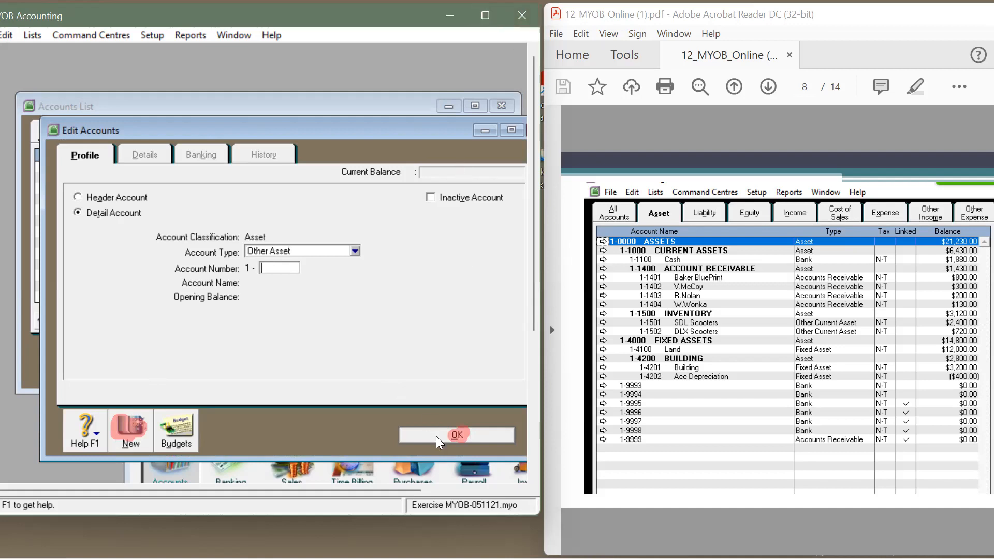
{"action": "left_click", "coordinate": [457, 435]}
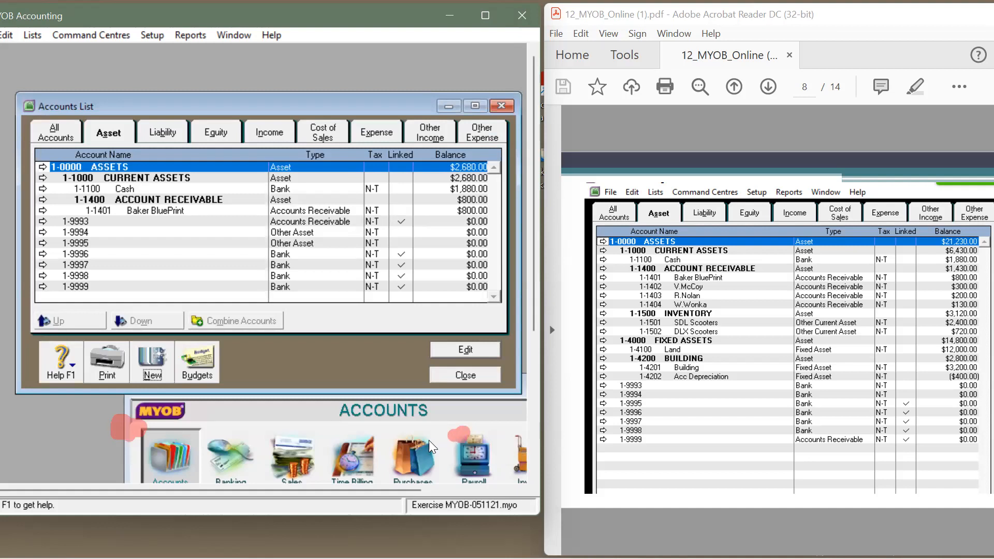
{"action": "left_click", "coordinate": [151, 370]}
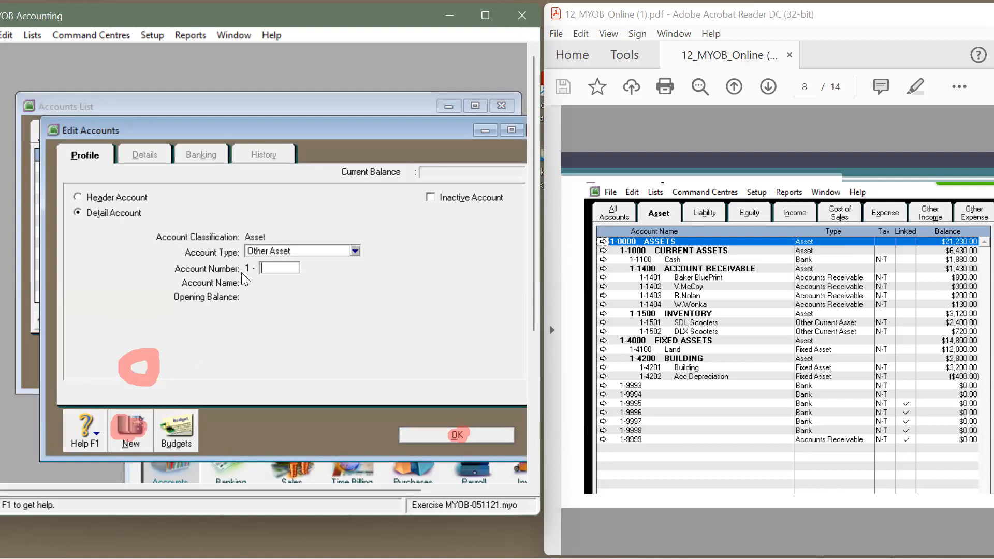
{"action": "left_click", "coordinate": [354, 252]}
{"action": "left_click", "coordinate": [290, 273]}
{"action": "left_click", "coordinate": [288, 267]}
{"action": "type", "text": "1402"}
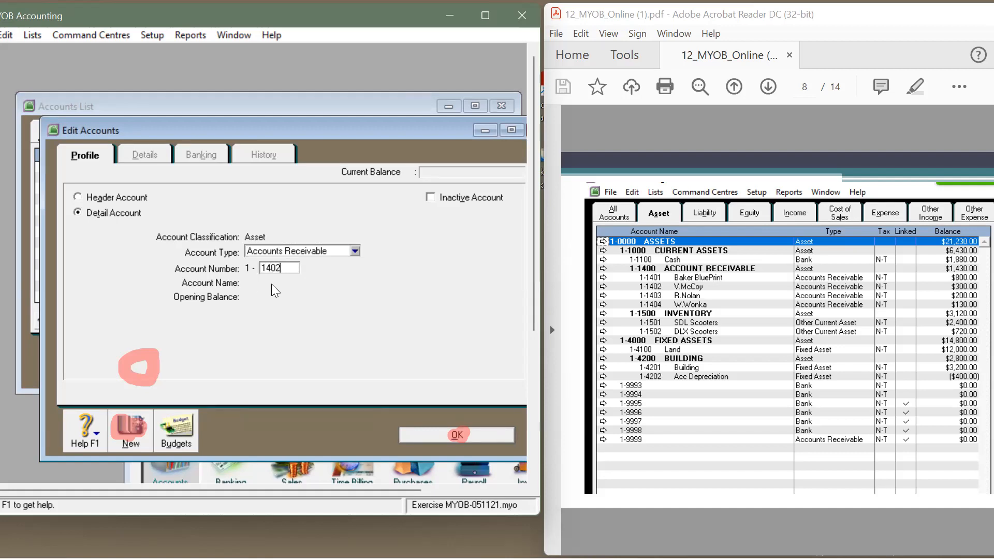
{"action": "key", "text": "Tab"}
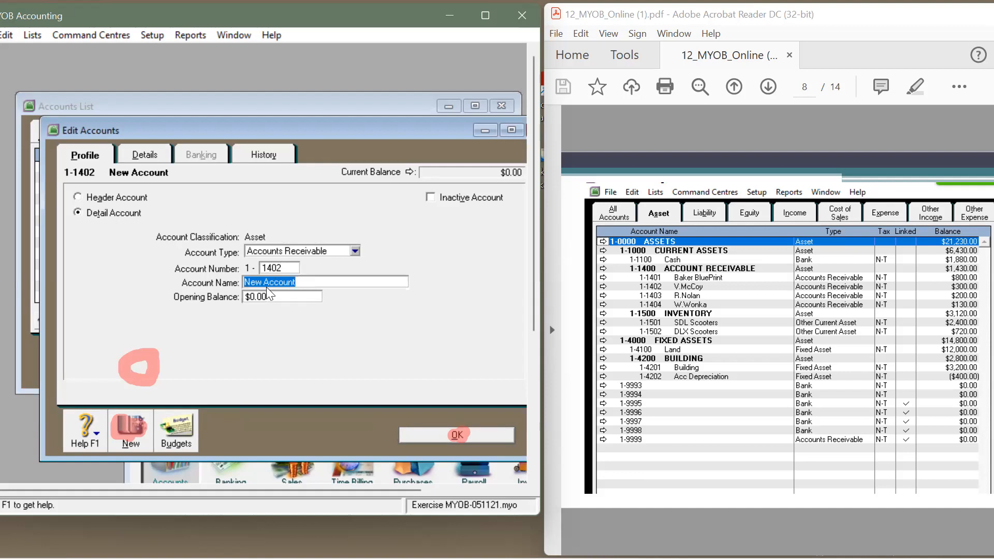
{"action": "type", "text": "V.McCoy"}
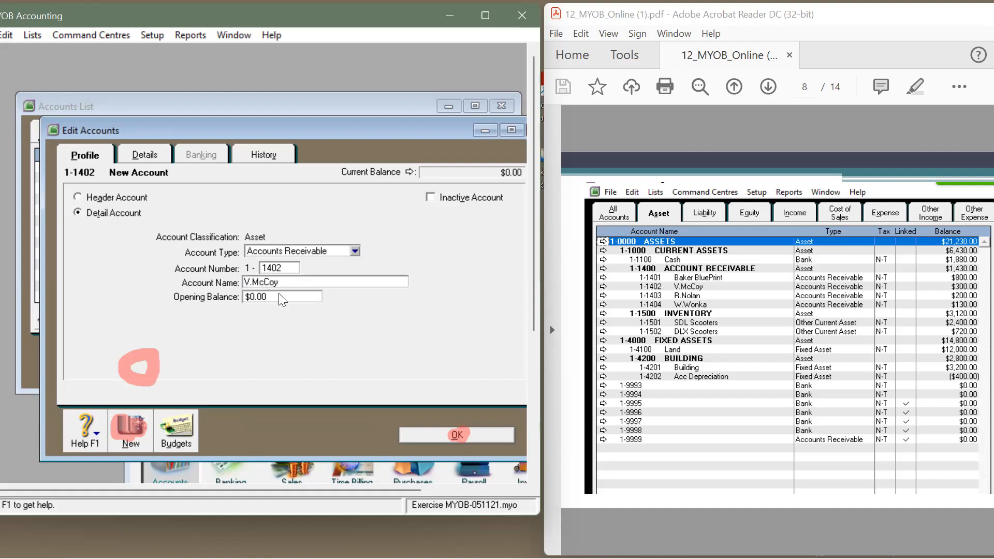
{"action": "key", "text": "Tab"}
{"action": "type", "text": "300"}
{"action": "left_click", "coordinate": [449, 434]}
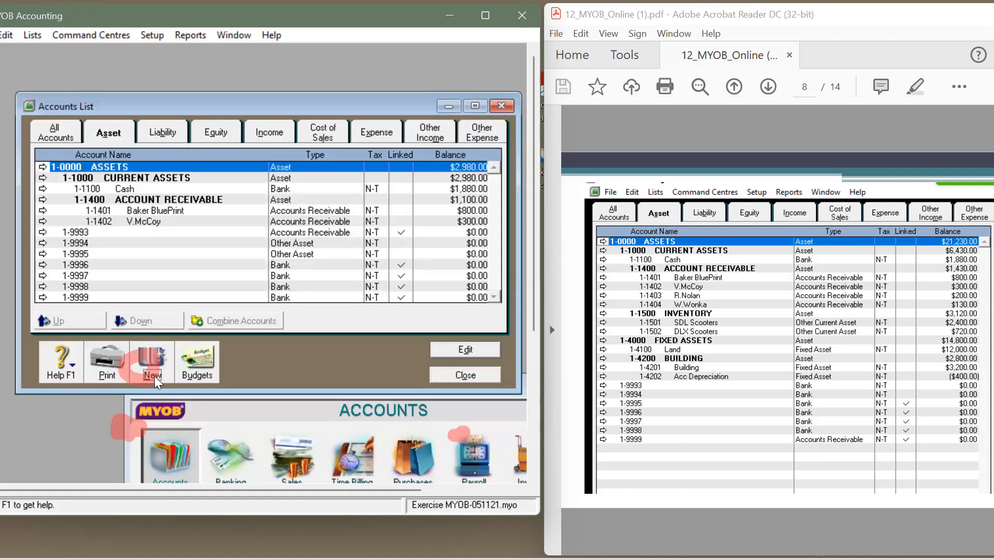
Step: Create Accounts Receivable account 1-1403 for a customer with a $200 opening balance
{"action": "left_click", "coordinate": [158, 382]}
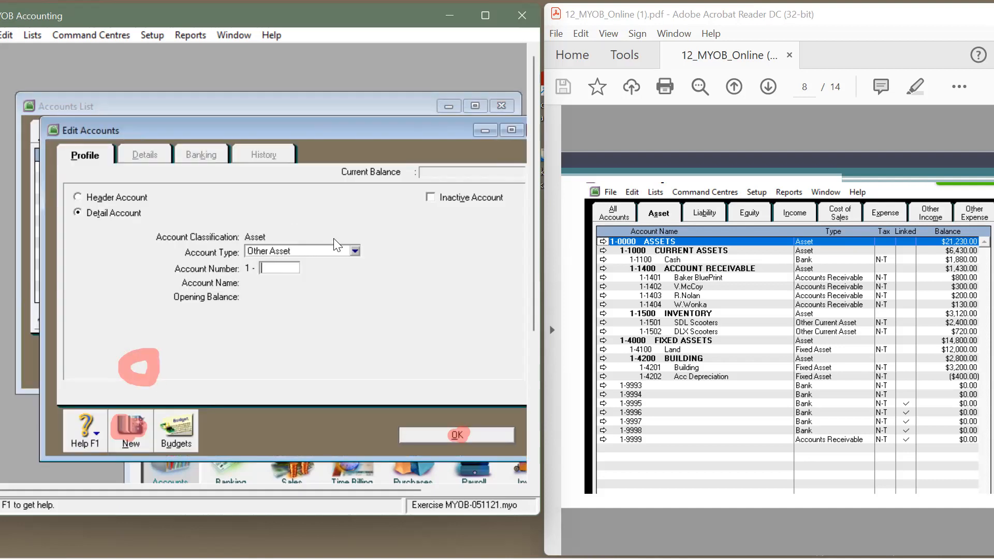
{"action": "left_click", "coordinate": [354, 251]}
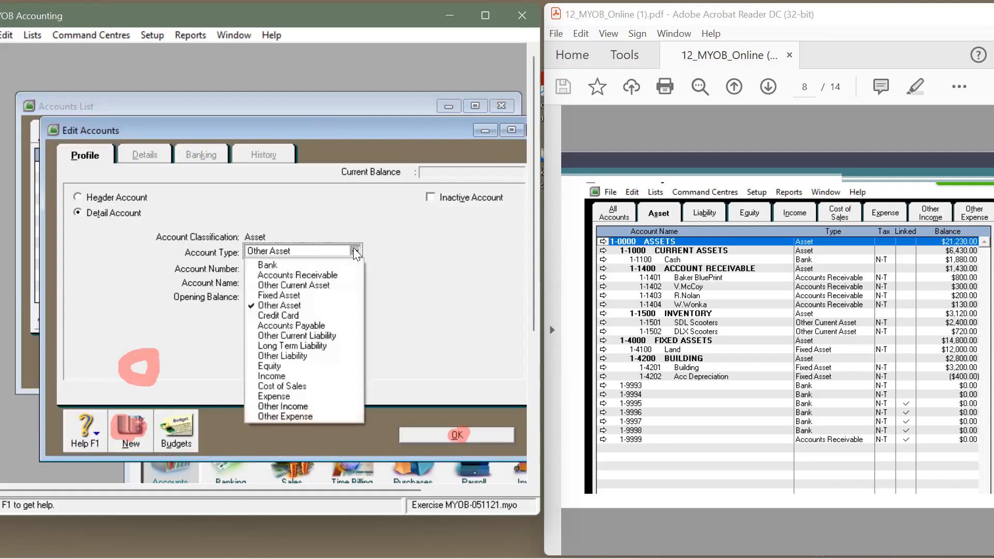
{"action": "left_click", "coordinate": [337, 276]}
{"action": "left_click", "coordinate": [292, 268]}
{"action": "type", "text": "1403"}
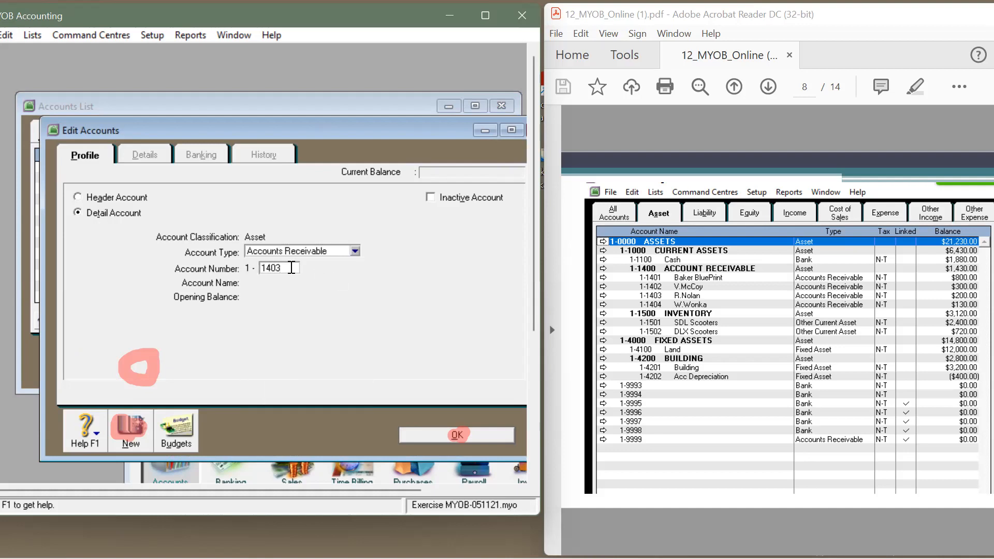
{"action": "key", "text": "Tab"}
{"action": "type", "text": "R.Nolan"}
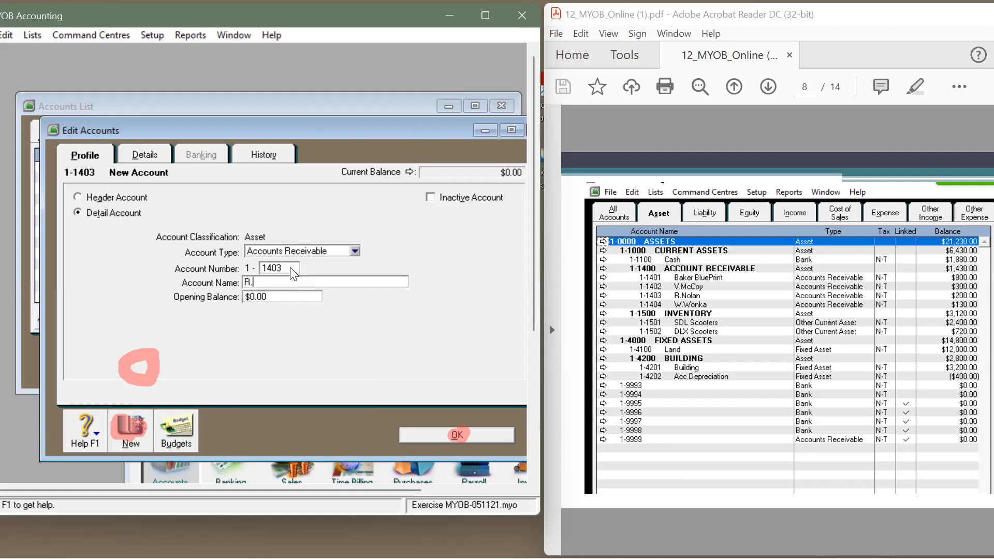
{"action": "left_click", "coordinate": [286, 297]}
{"action": "type", "text": "200"}
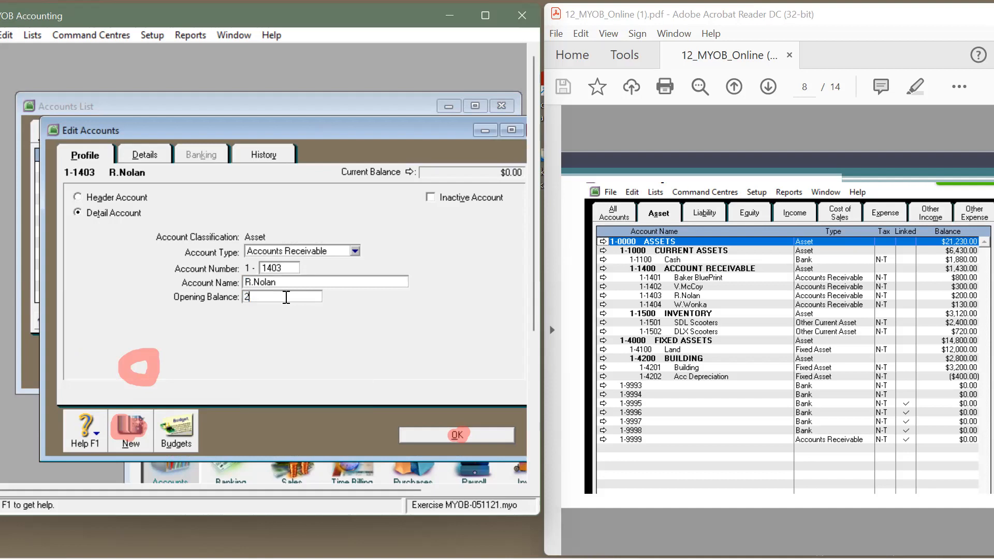
{"action": "left_click", "coordinate": [129, 432]}
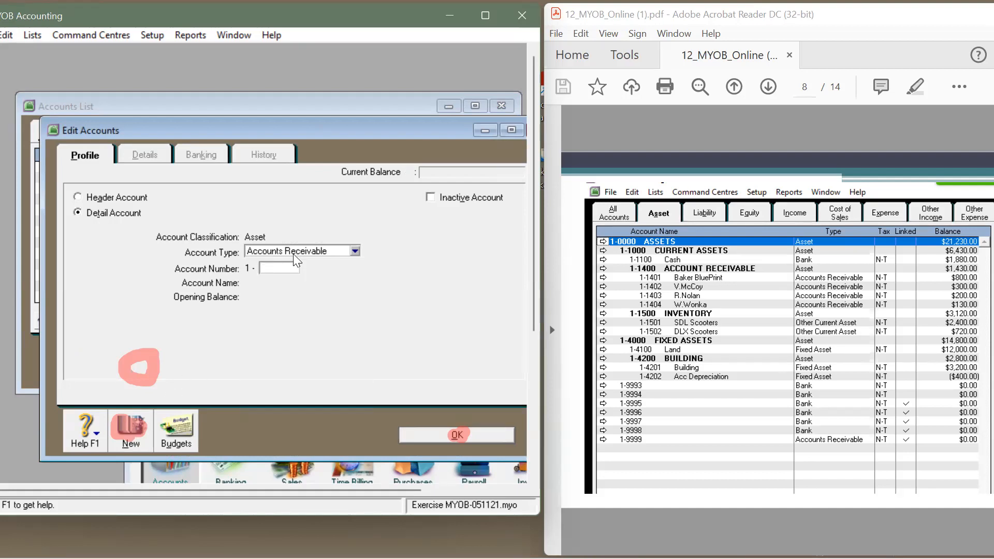
Step: Create account 1-1404 for a customer with a $130 opening balance
{"action": "type", "text": "1404"}
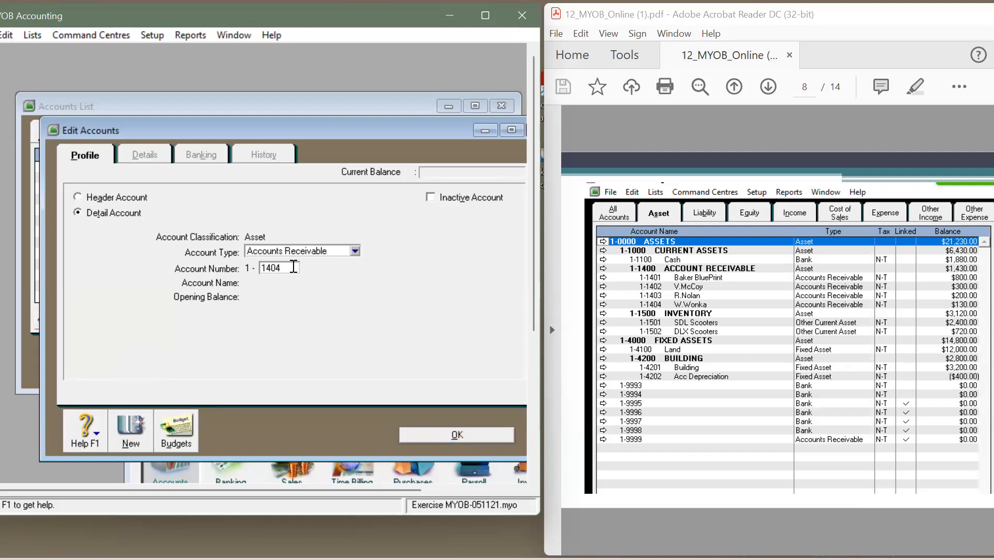
{"action": "key", "text": "Tab"}
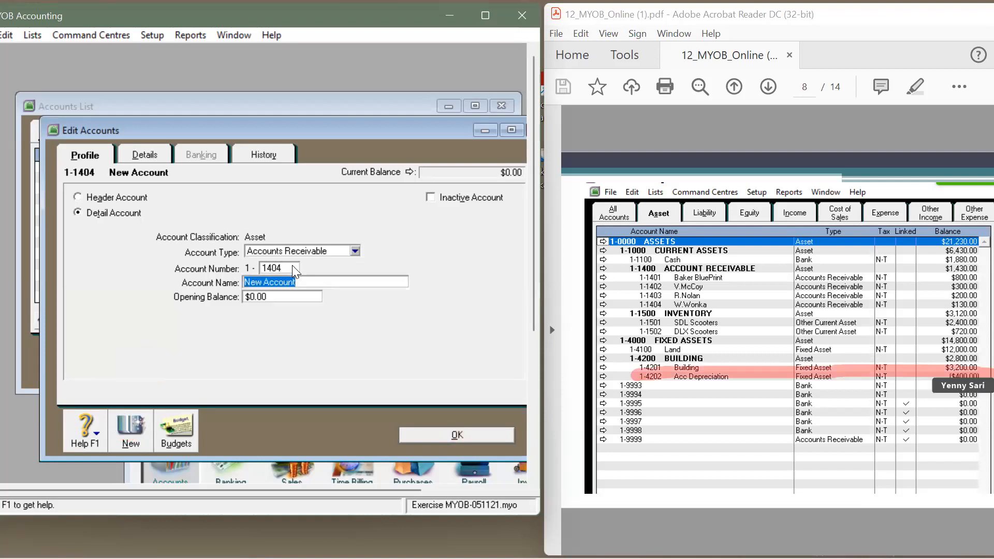
{"action": "type", "text": "W.Wonka"}
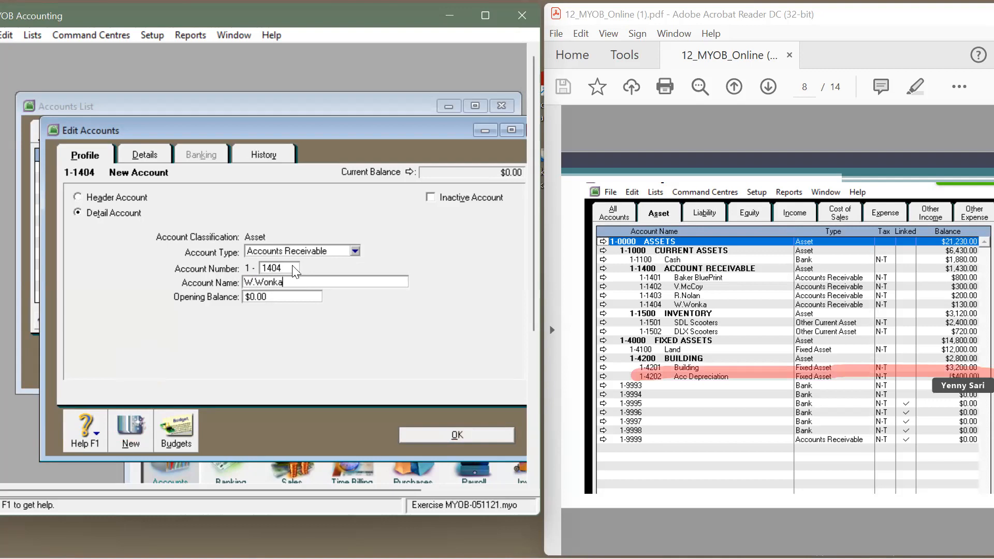
{"action": "left_click", "coordinate": [284, 301]}
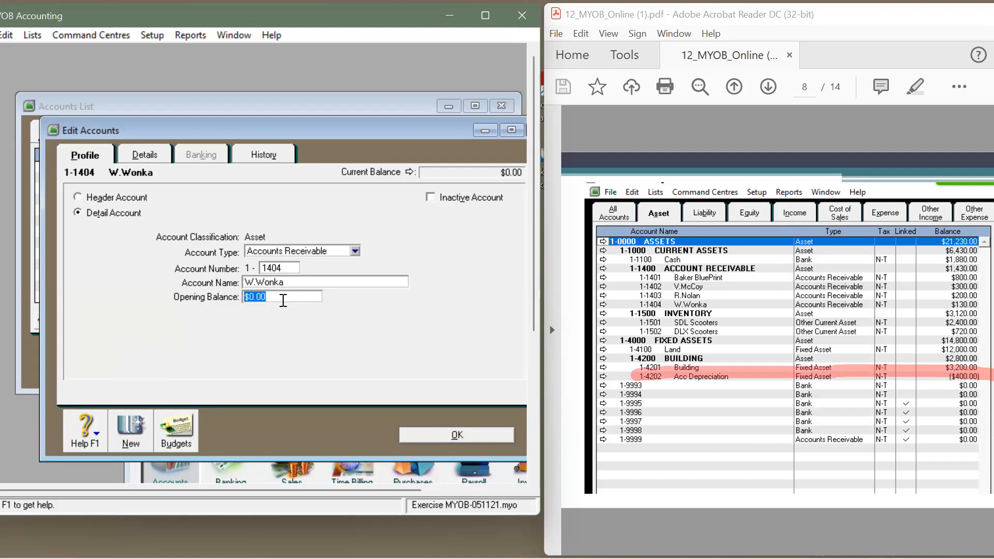
{"action": "type", "text": "13"}
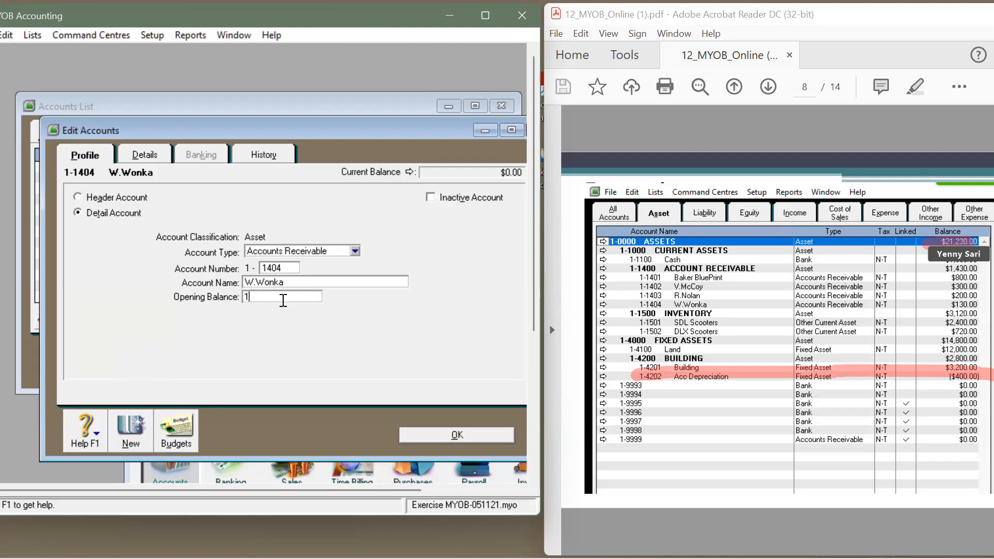
{"action": "key", "text": "BackSpace"}
{"action": "type", "text": "30"}
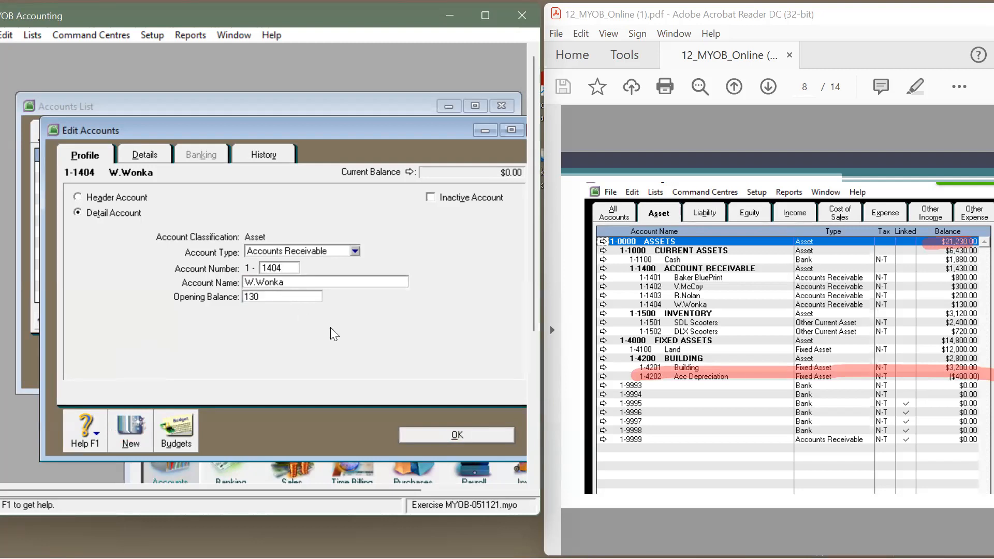
{"action": "left_click", "coordinate": [457, 435]}
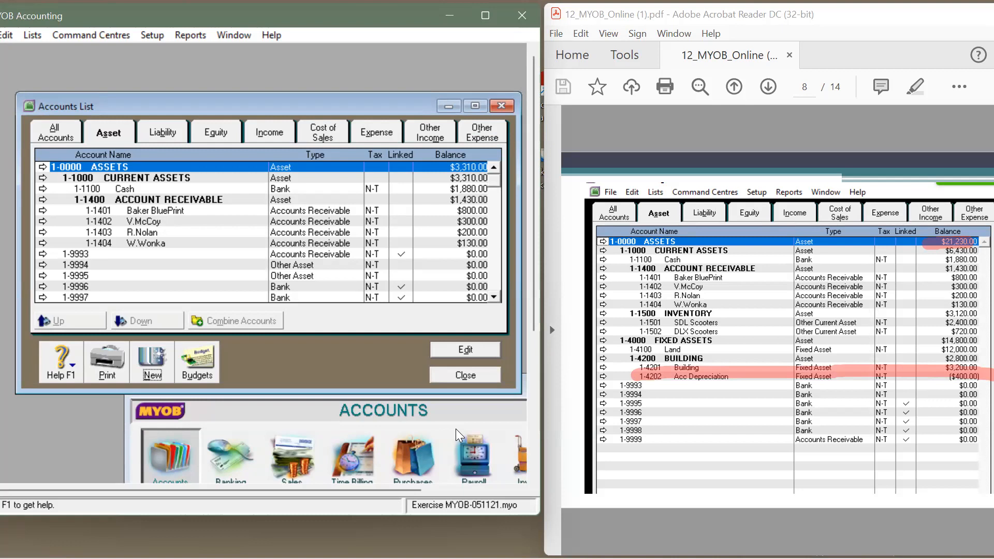
Step: Restore the MYOB window and place it beside the reference PDF viewer
{"action": "mouse_move", "coordinate": [496, 558]}
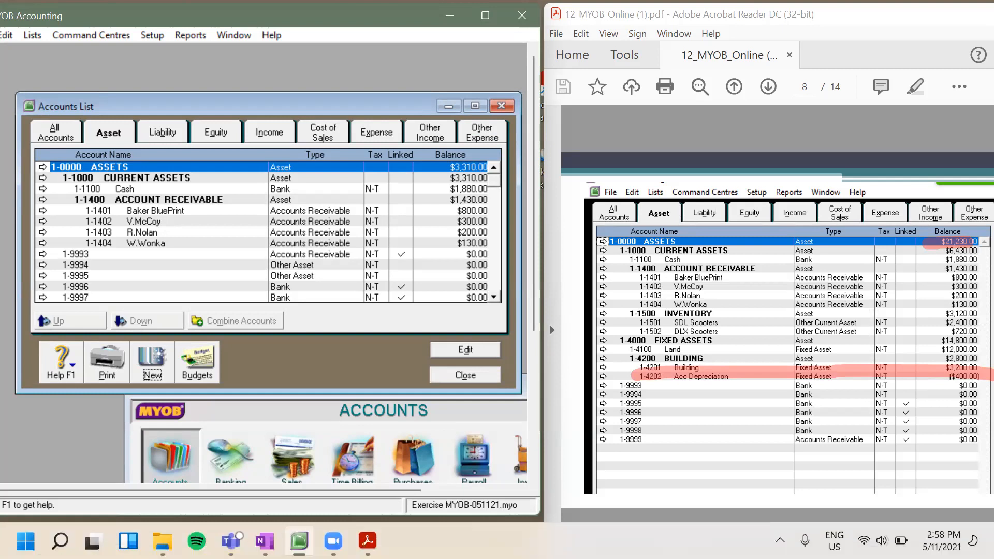
{"action": "left_click", "coordinate": [334, 541]}
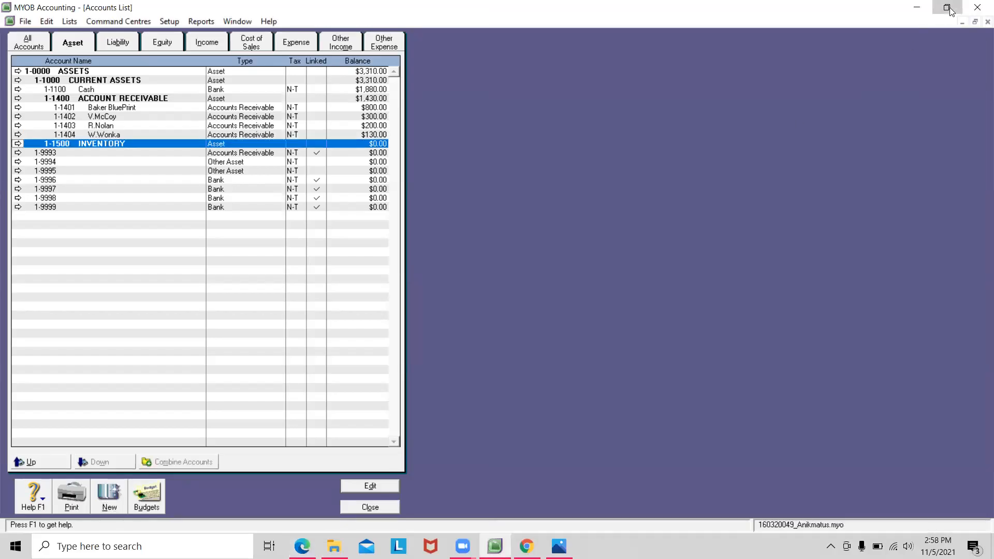
{"action": "left_click_drag", "start_coordinate": [790, 9], "coordinate": [797, 20]}
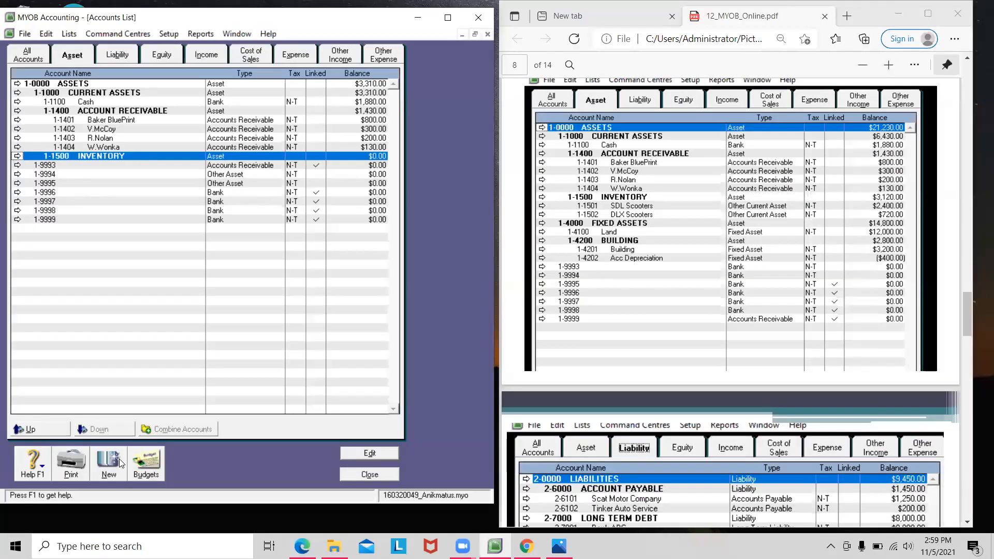
Step: Create Other Current Asset account 1-1501 SDL Scooters with a $2,400 opening balance
{"action": "left_click", "coordinate": [108, 464]}
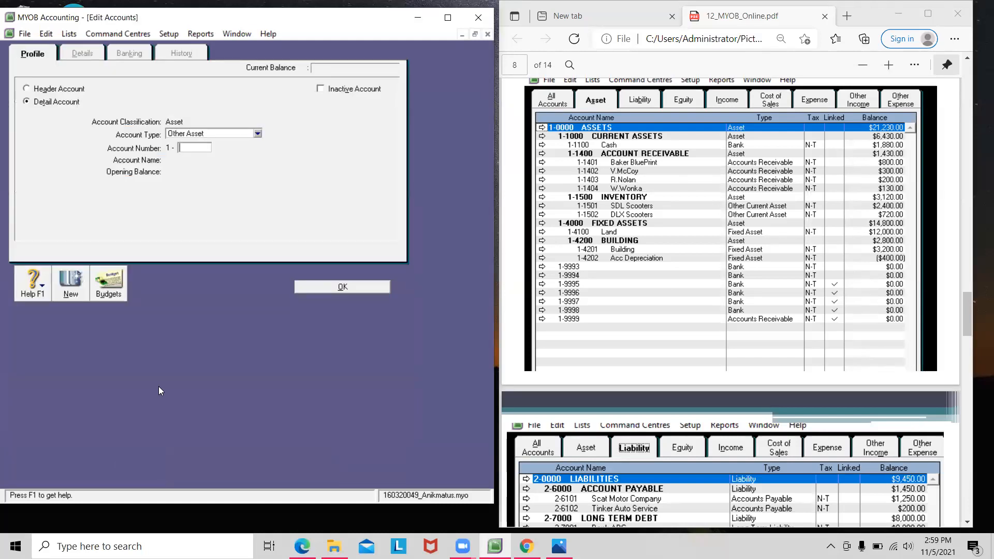
{"action": "left_click", "coordinate": [256, 33]}
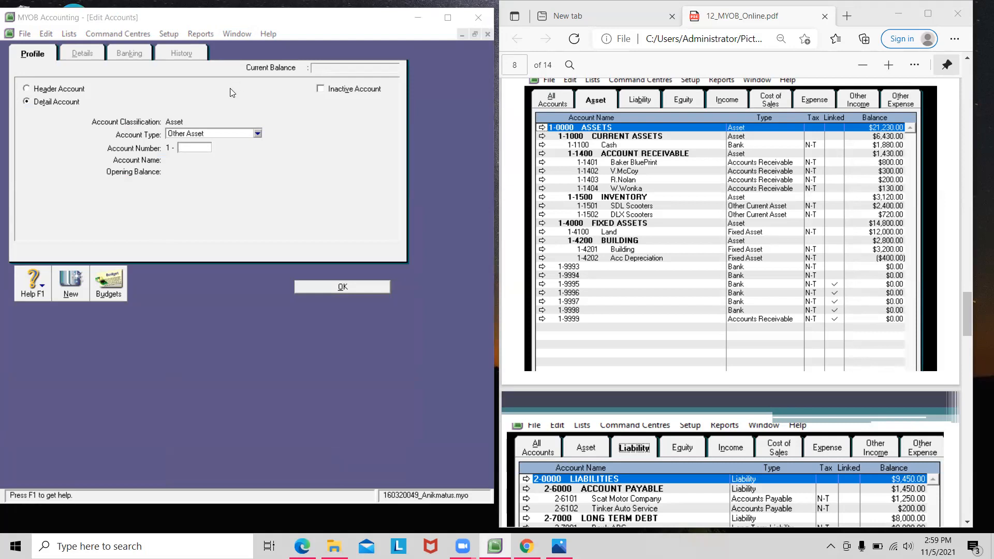
{"action": "left_click", "coordinate": [226, 135]}
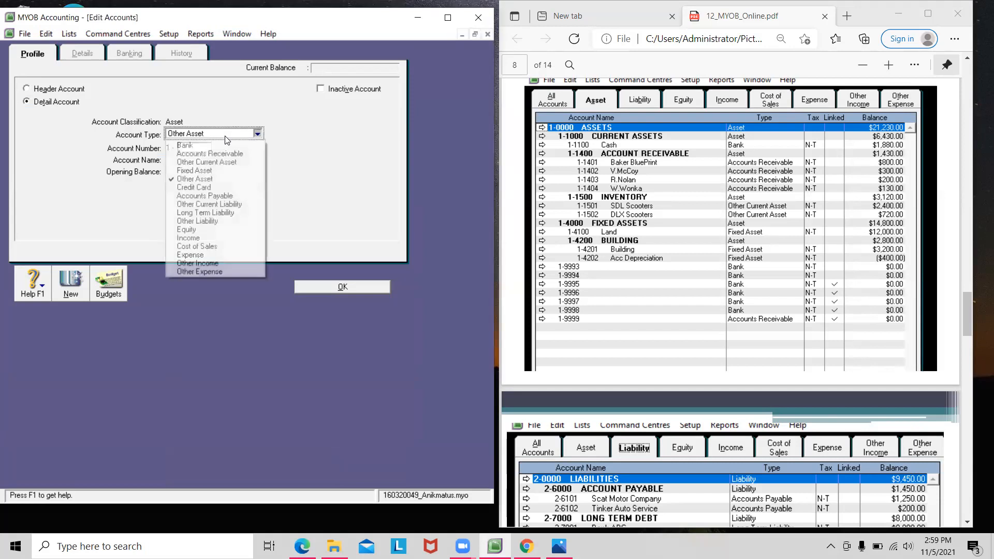
{"action": "left_click", "coordinate": [224, 162]}
{"action": "left_click", "coordinate": [196, 149]}
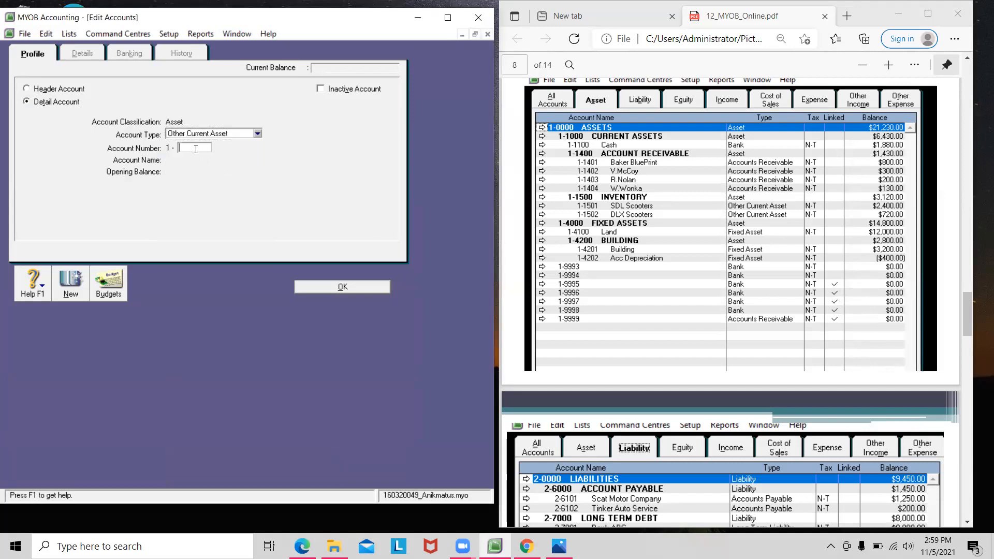
{"action": "type", "text": "1501"}
{"action": "key", "text": "Tab"}
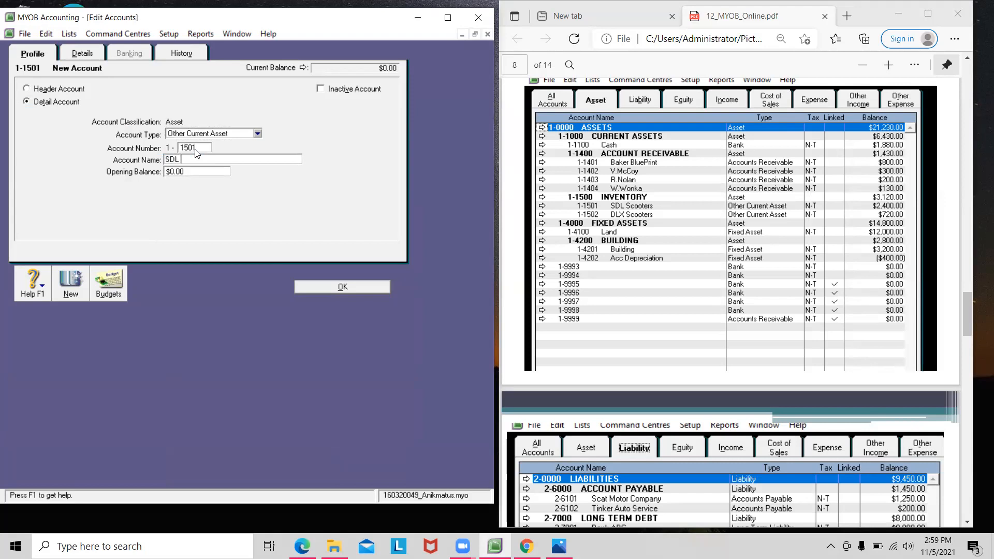
{"action": "type", "text": "Scooters"}
{"action": "left_click", "coordinate": [226, 171]}
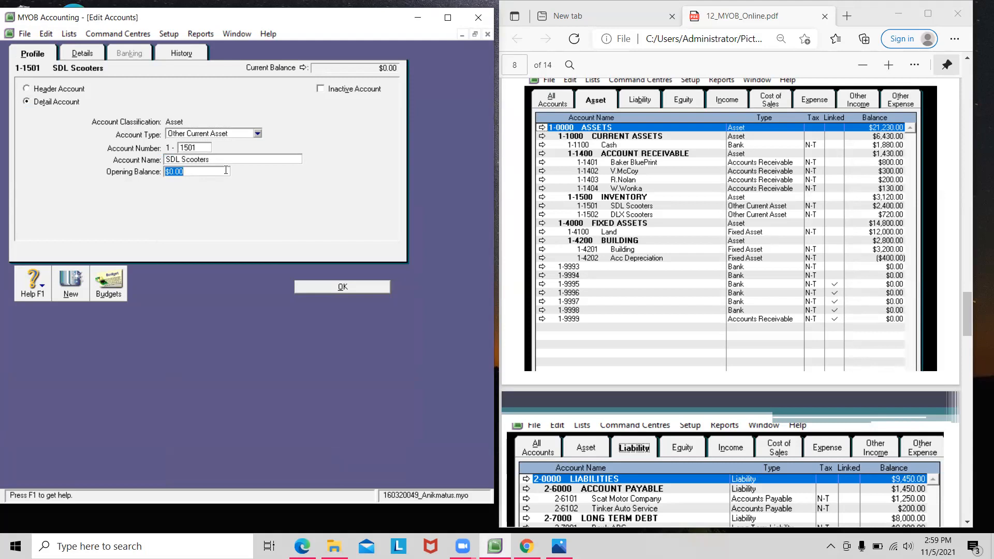
{"action": "type", "text": "2400"}
{"action": "key", "text": "Tab"}
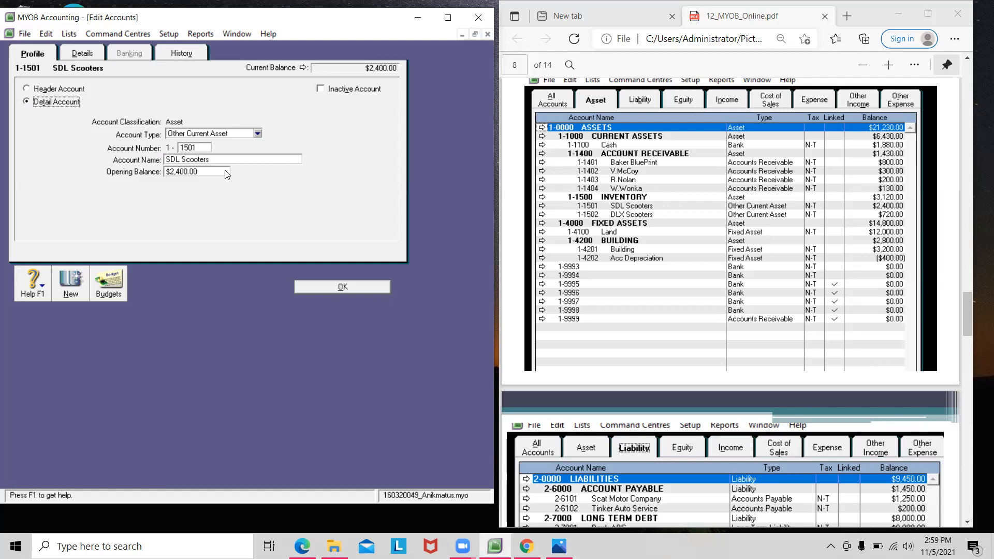
{"action": "left_click", "coordinate": [75, 282]}
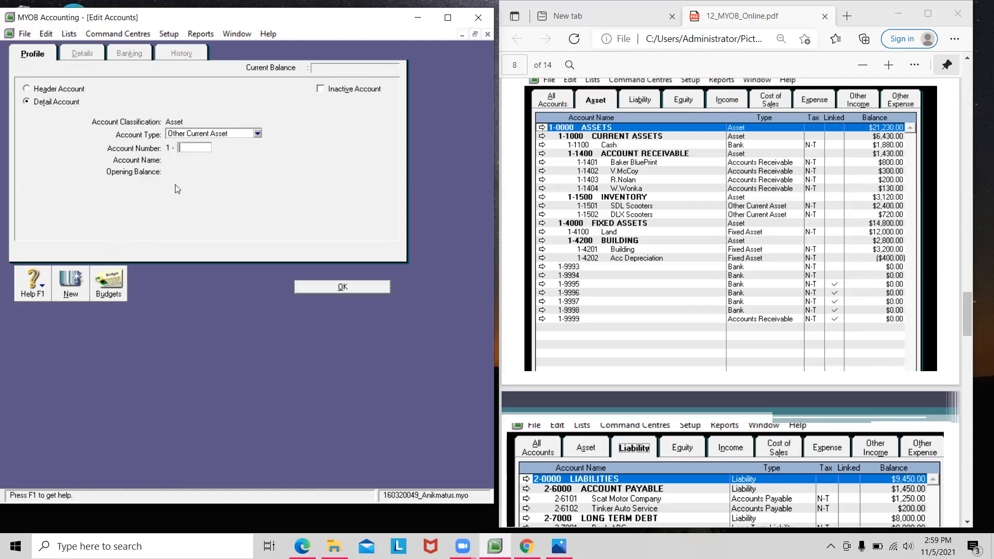
Step: Create account 1-1502 DLX Scooters with a $720 opening balance
{"action": "type", "text": "1502"}
{"action": "key", "text": "Tab"}
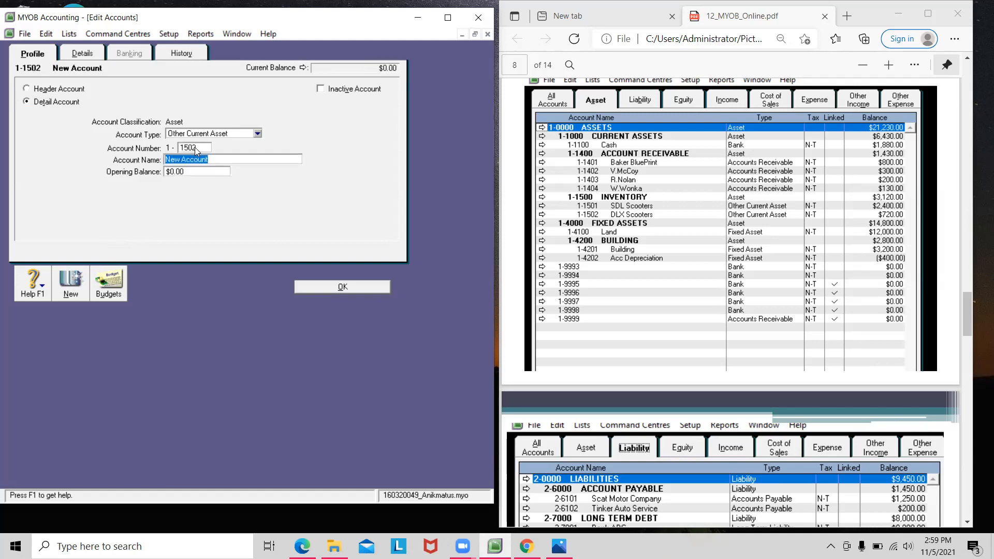
{"action": "type", "text": "LX Scooters"}
{"action": "key", "text": "Tab"}
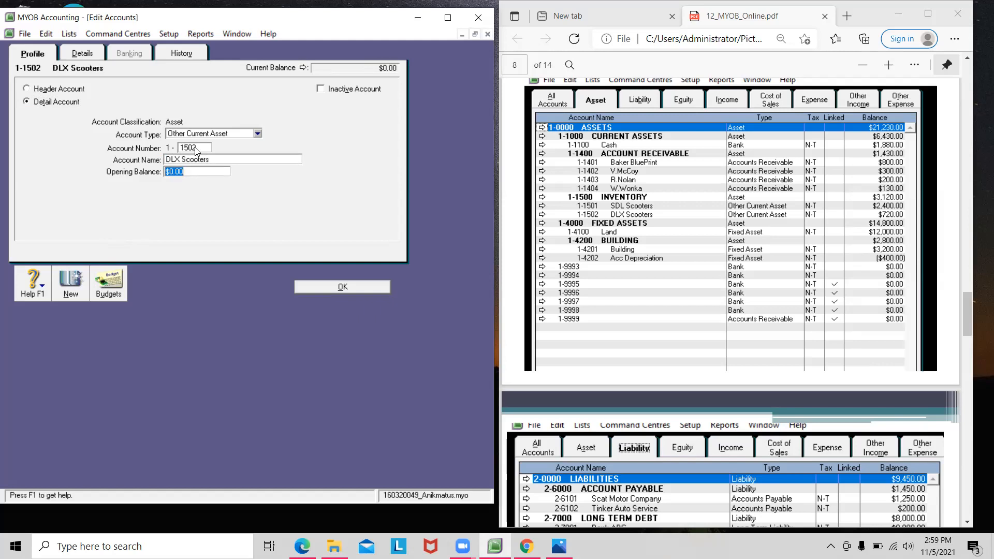
{"action": "type", "text": "720"}
{"action": "key", "text": "Tab"}
{"action": "left_click", "coordinate": [353, 289]}
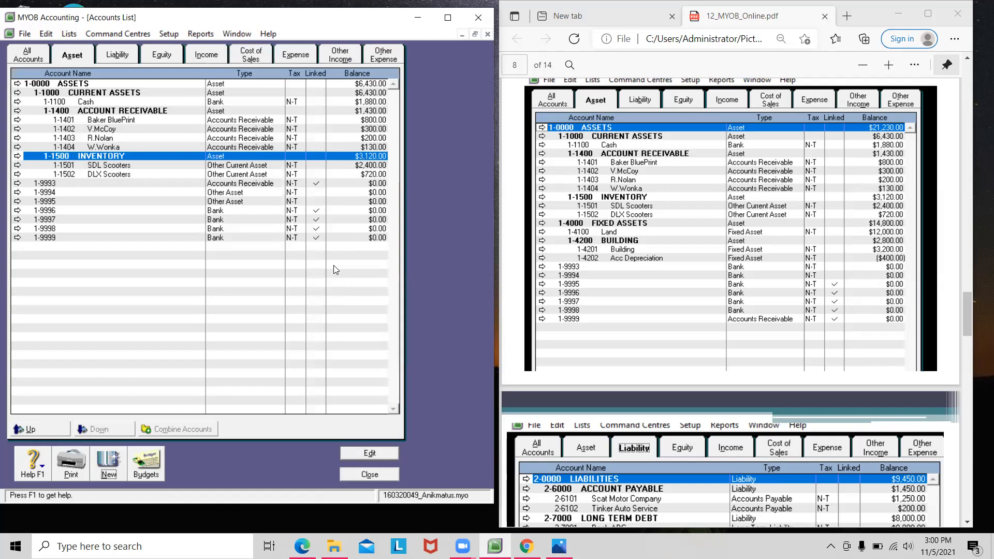
Step: Select 1-1401 Baker BluePrint and promote it one level up
{"action": "left_click", "coordinate": [178, 174]}
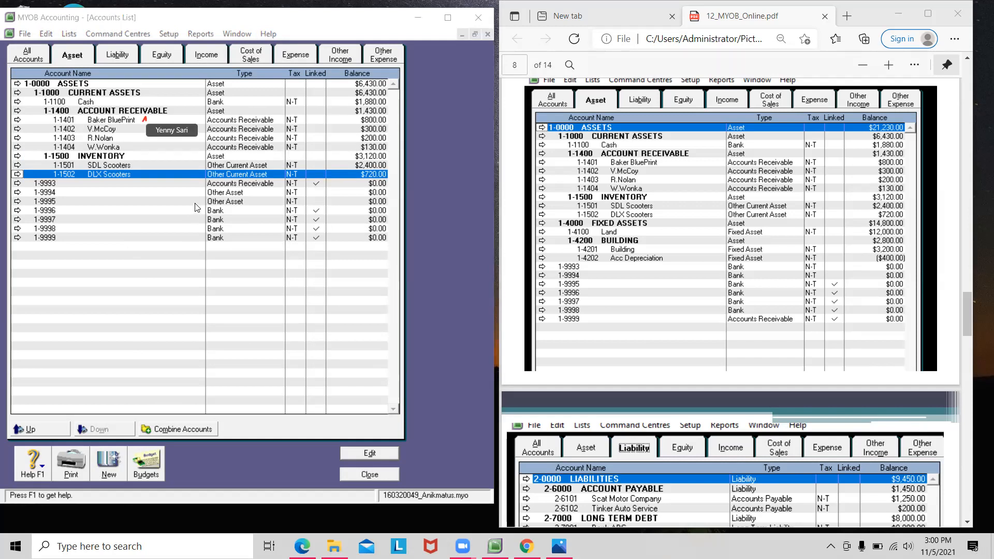
{"action": "left_click", "coordinate": [130, 121]}
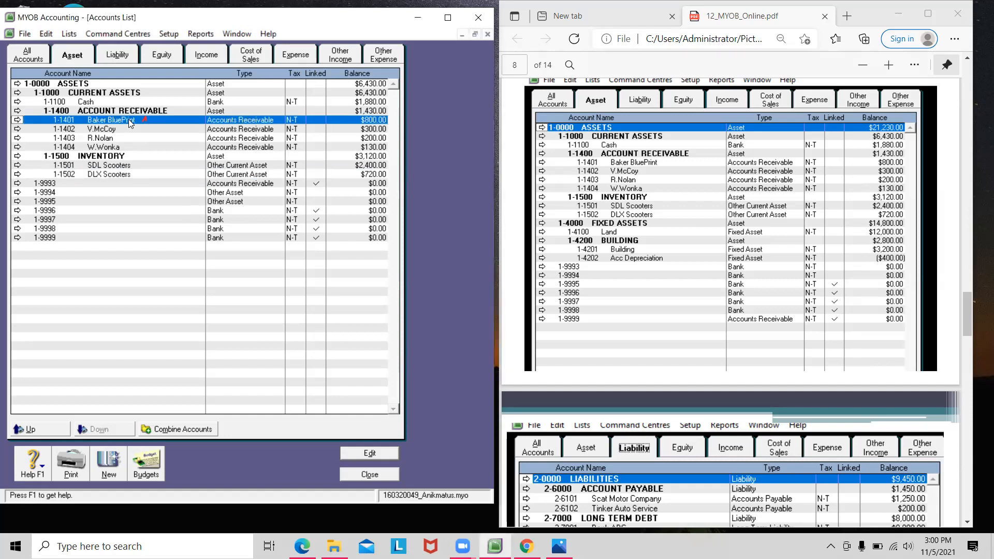
{"action": "left_click", "coordinate": [18, 429]}
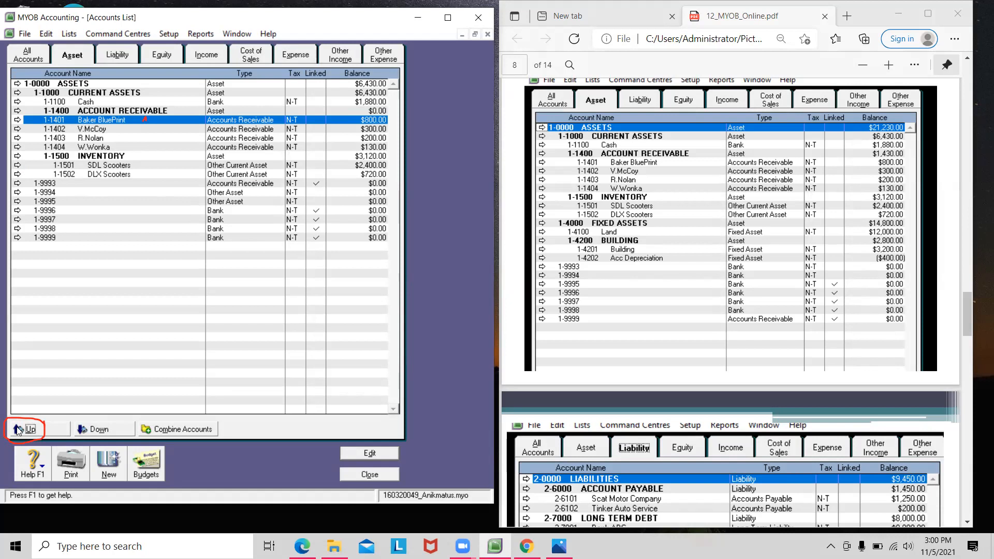
Step: Indent Baker BluePrint, V.McCoy, R.Nolan and W.Wonka one level each under 1-1400 Account Receivable
{"action": "left_click", "coordinate": [21, 430]}
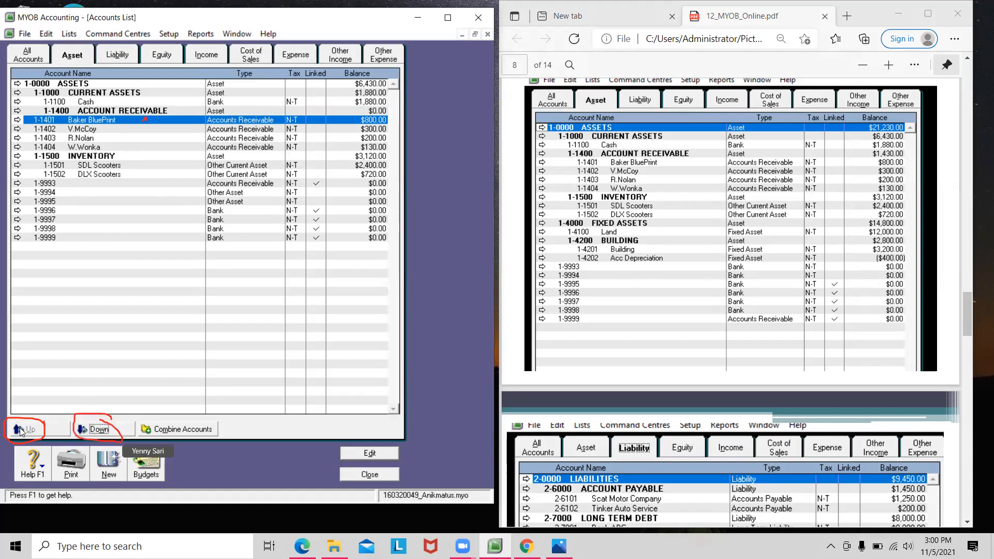
{"action": "left_click", "coordinate": [84, 434]}
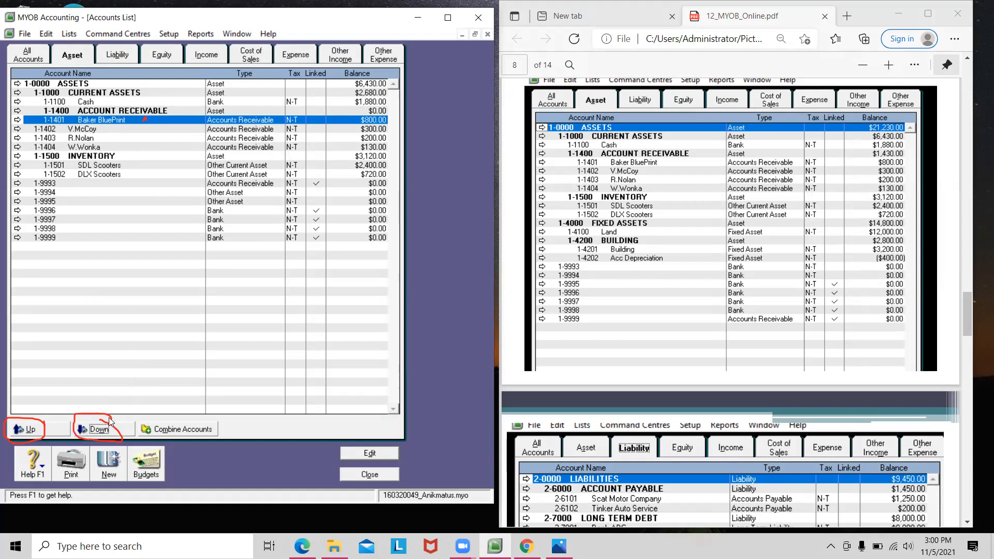
{"action": "left_click", "coordinate": [110, 429]}
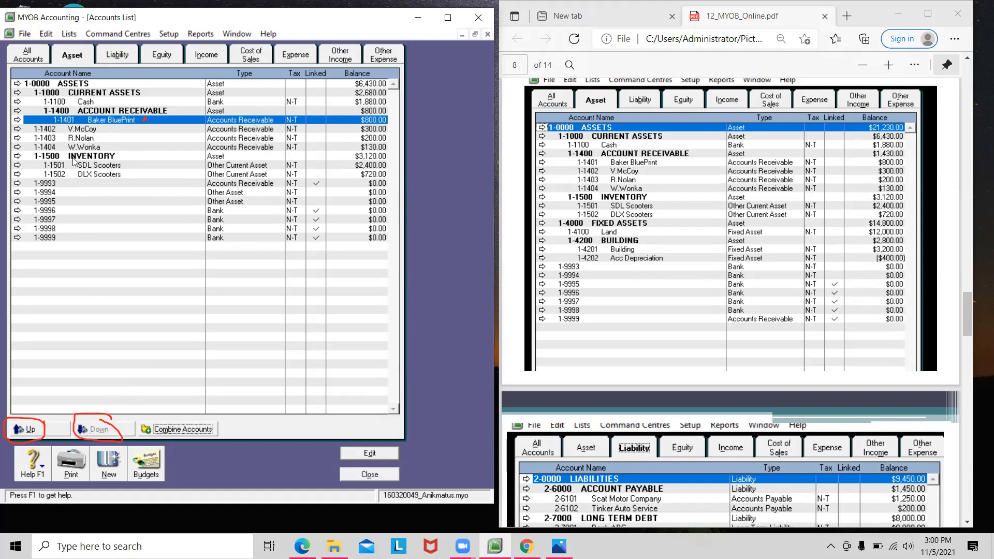
{"action": "left_click", "coordinate": [84, 130]}
{"action": "left_click", "coordinate": [121, 431]}
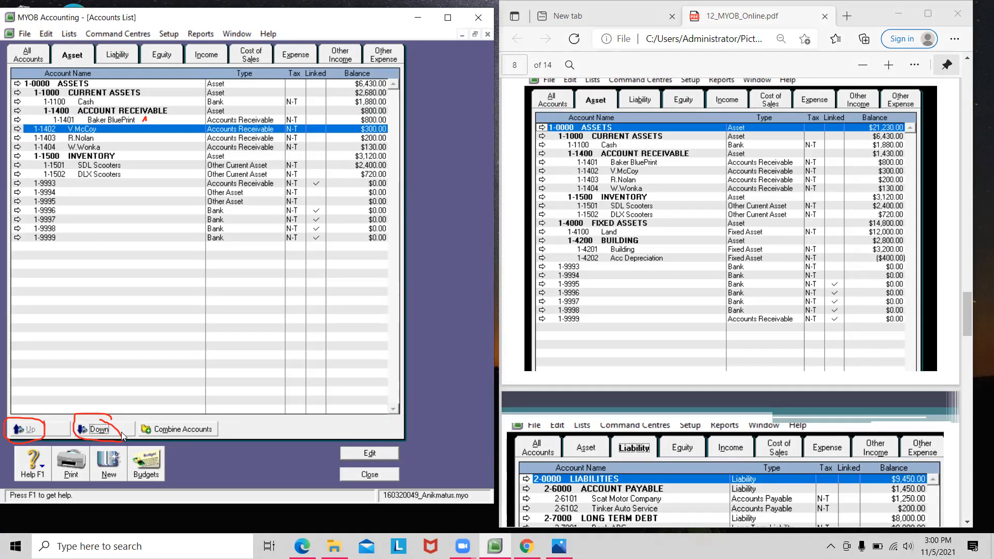
{"action": "left_click", "coordinate": [150, 138]}
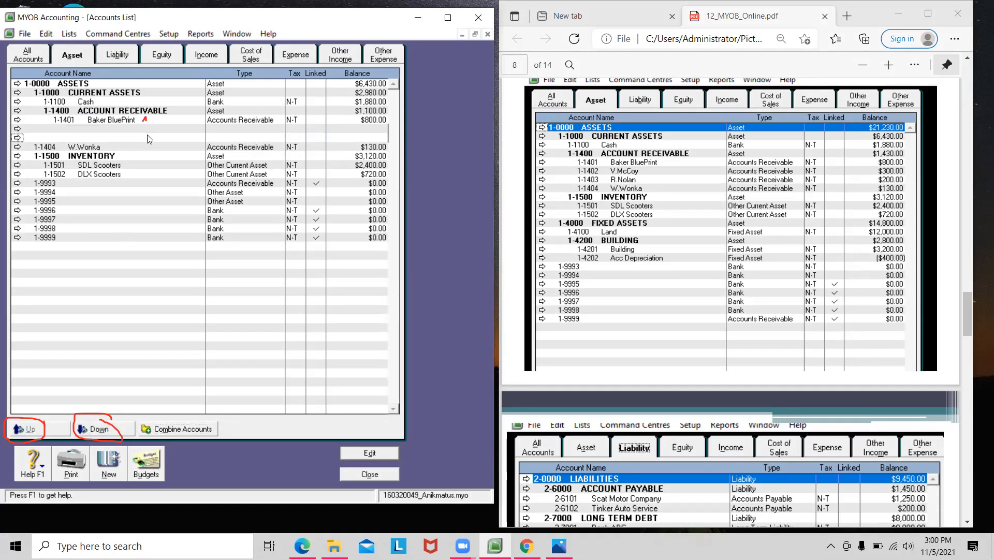
{"action": "left_click", "coordinate": [87, 429]}
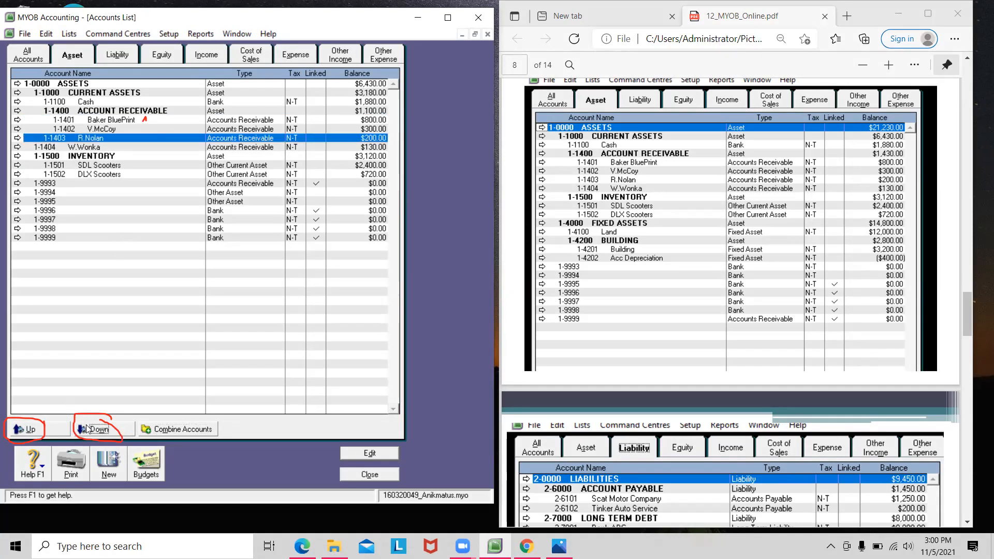
{"action": "left_click", "coordinate": [103, 148]}
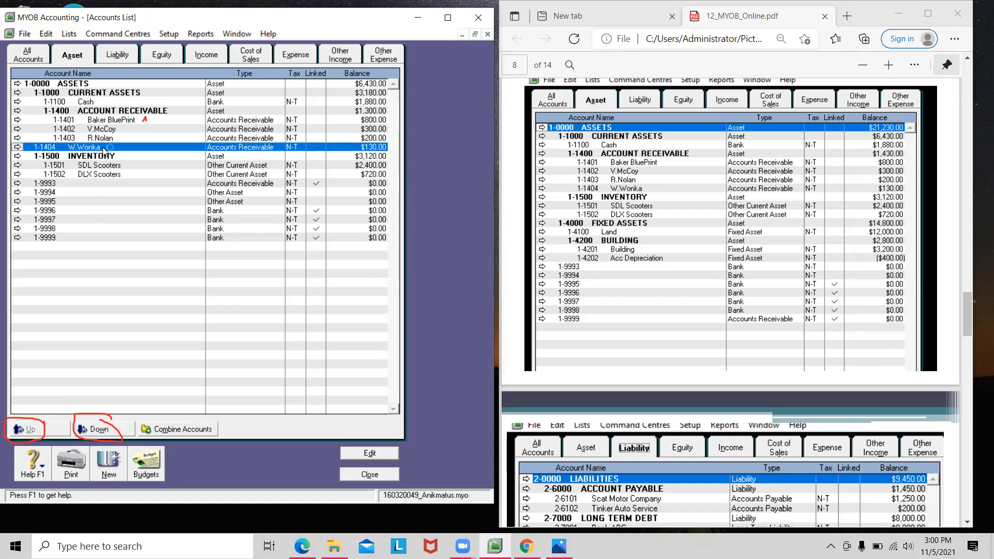
{"action": "left_click", "coordinate": [120, 434]}
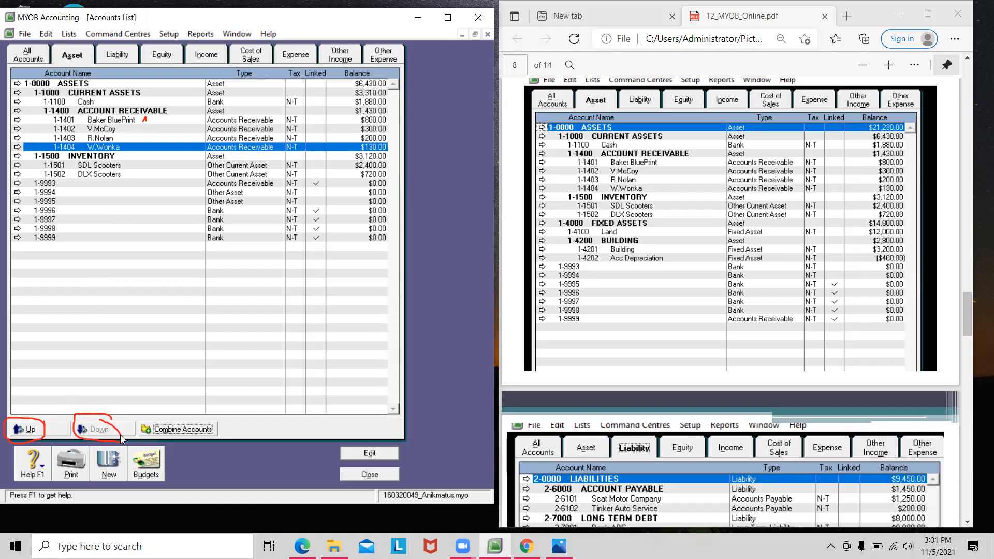
Step: Indent 1-1500 INVENTORY under Current Assets, bringing it to $6,430.00, and begin a new account
{"action": "left_click", "coordinate": [72, 175]}
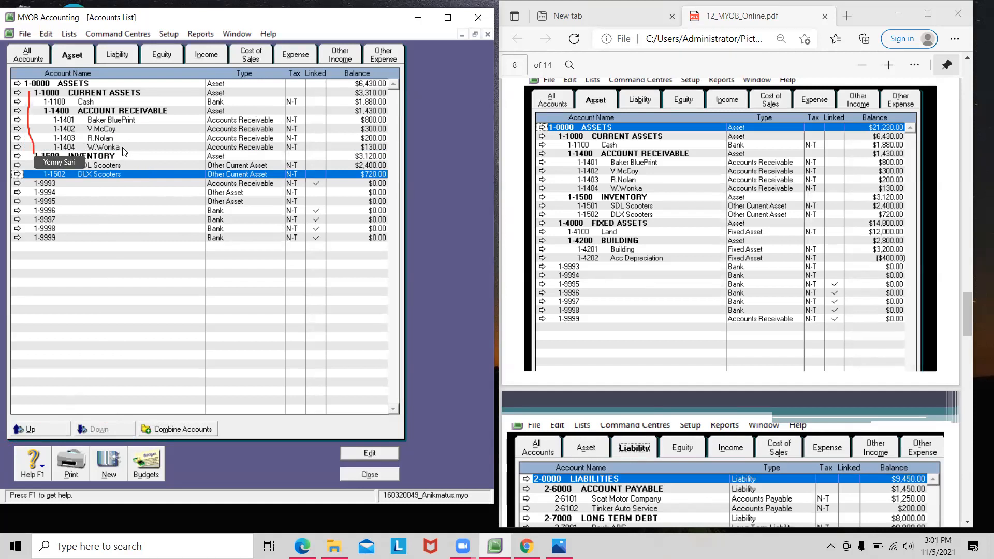
{"action": "left_click", "coordinate": [121, 155]}
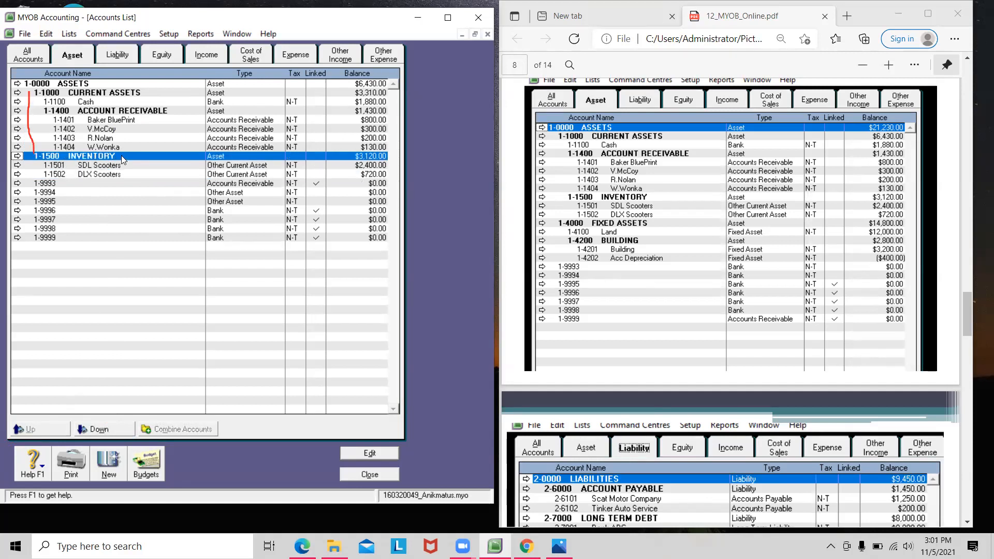
{"action": "left_click", "coordinate": [109, 432]}
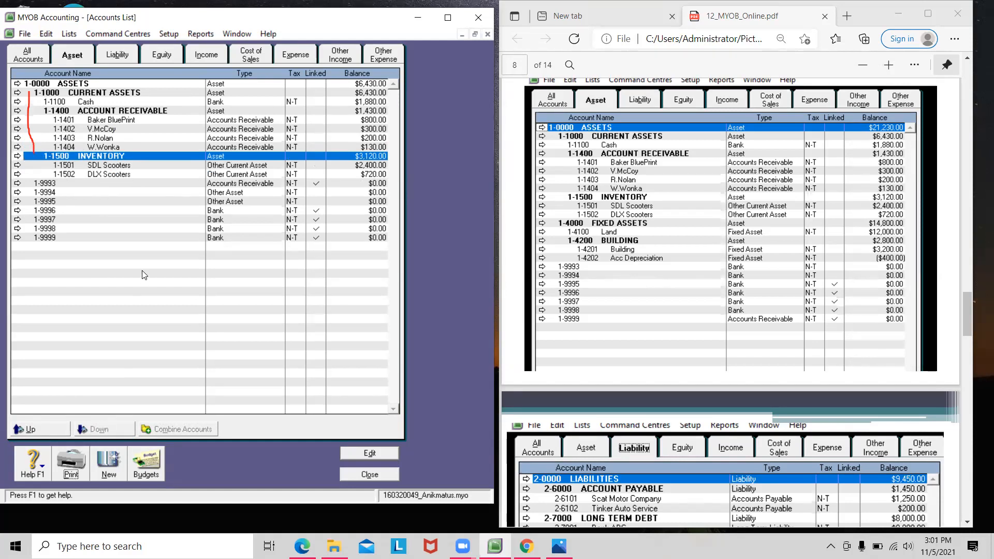
{"action": "left_click", "coordinate": [155, 176]}
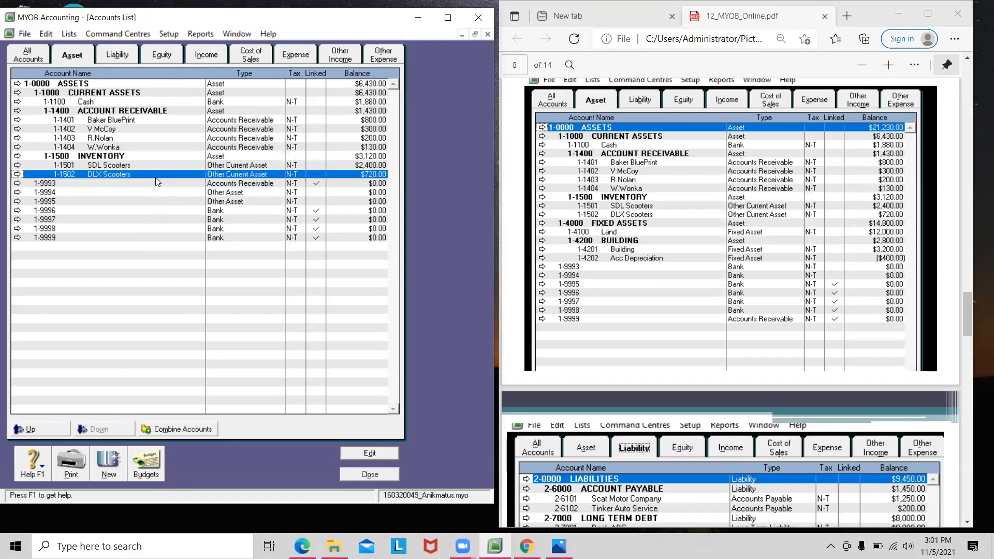
{"action": "left_click", "coordinate": [118, 469]}
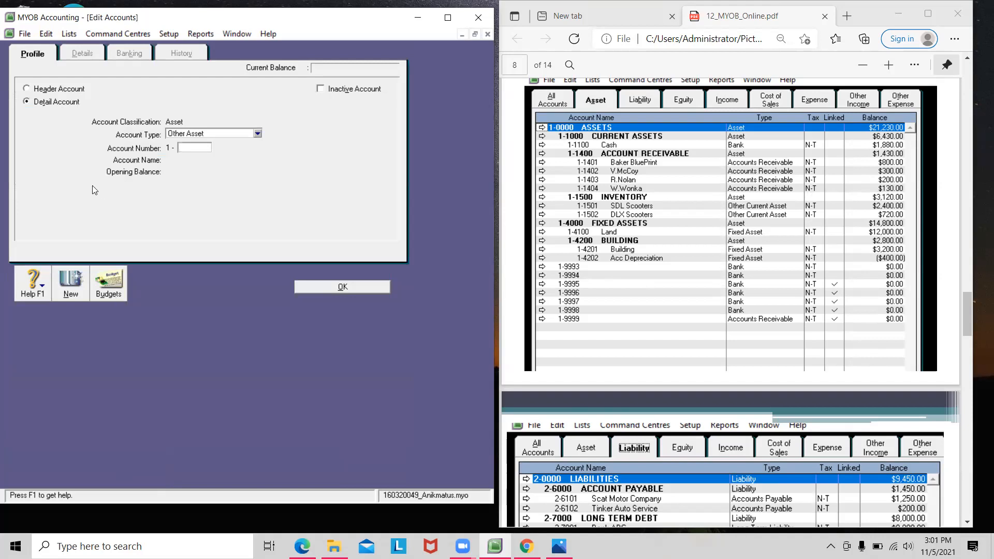
Step: Enter a new Asset account numbered 1-4100 and named Land
{"action": "left_click", "coordinate": [56, 91]}
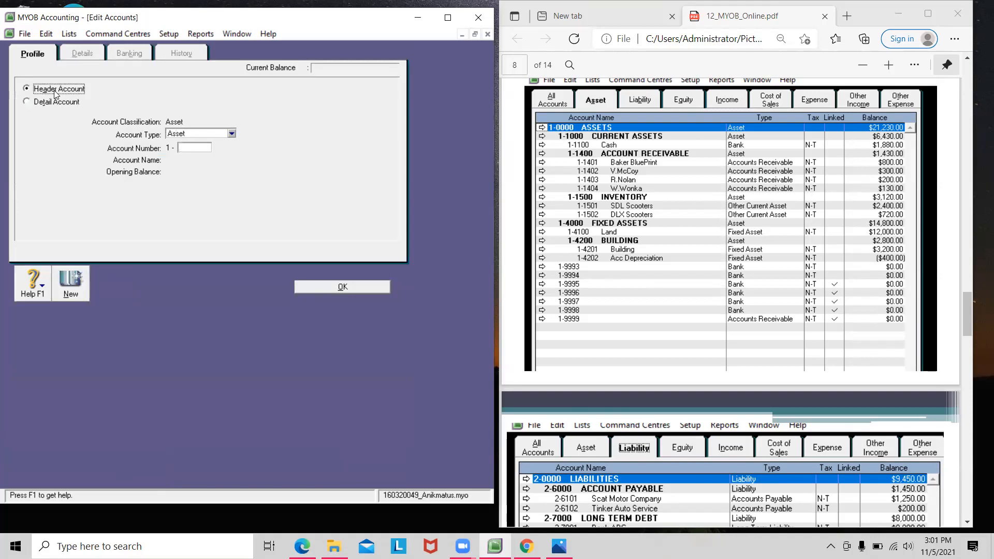
{"action": "left_click", "coordinate": [192, 148]}
{"action": "left_click", "coordinate": [207, 134]}
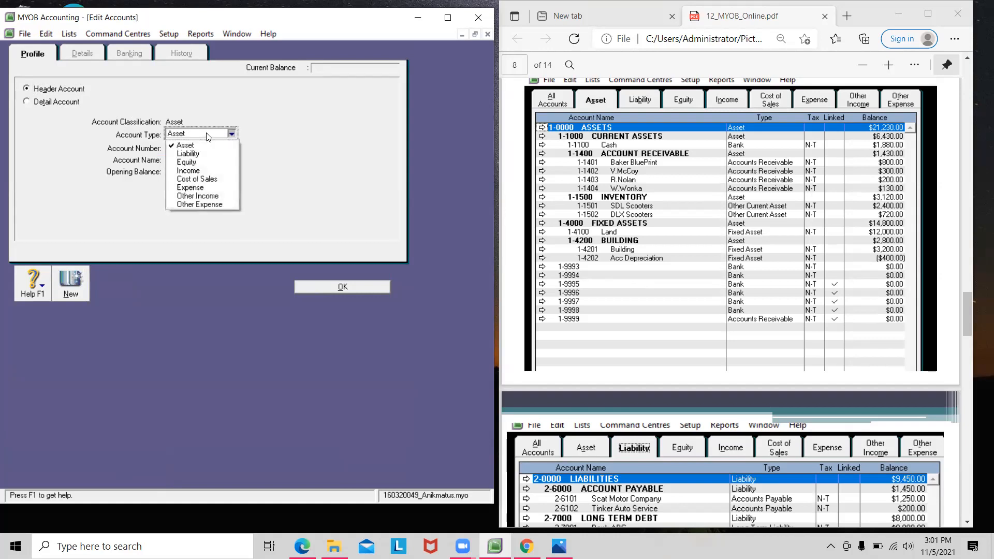
{"action": "left_click", "coordinate": [194, 146]}
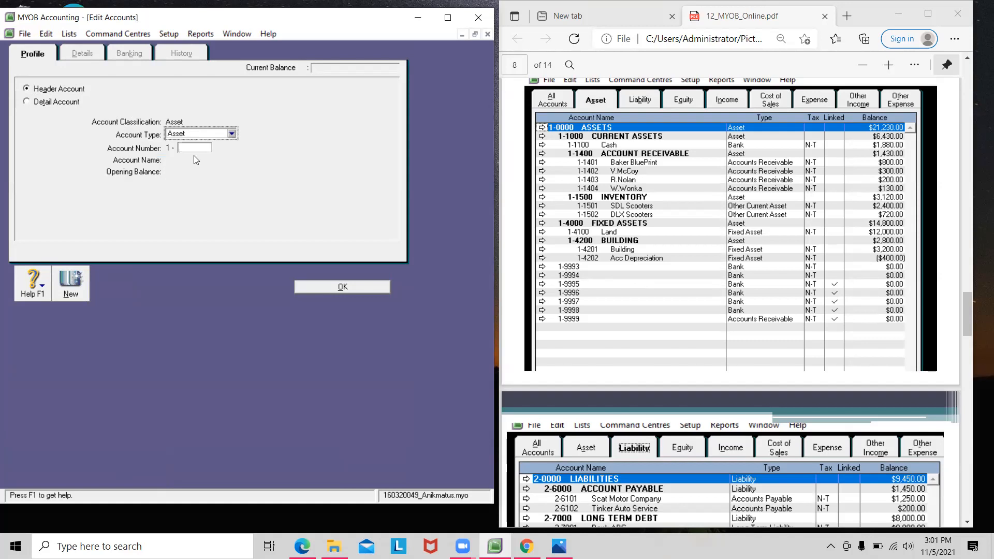
{"action": "left_click", "coordinate": [195, 149]}
{"action": "type", "text": "4100"}
{"action": "key", "text": "Tab"}
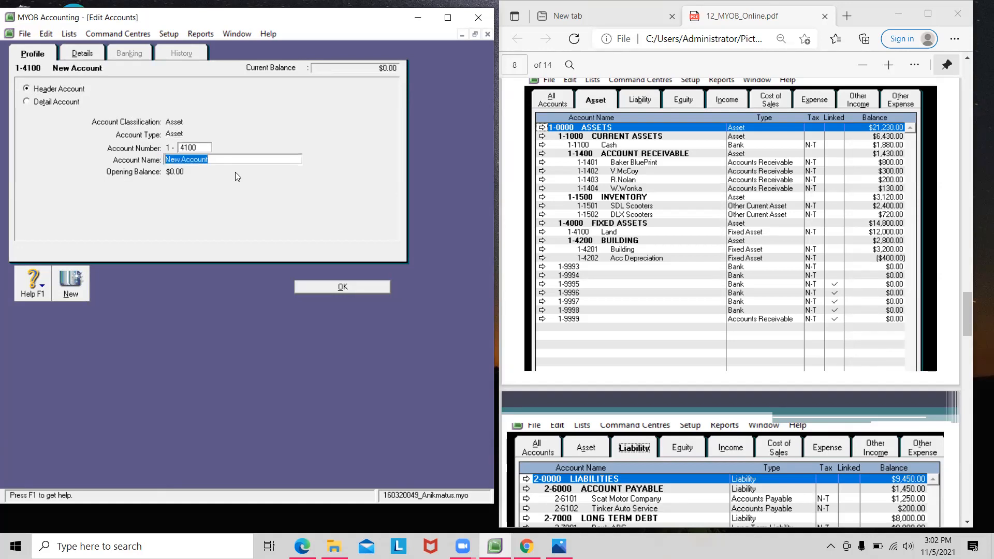
{"action": "type", "text": "Land"}
{"action": "key", "text": "Tab"}
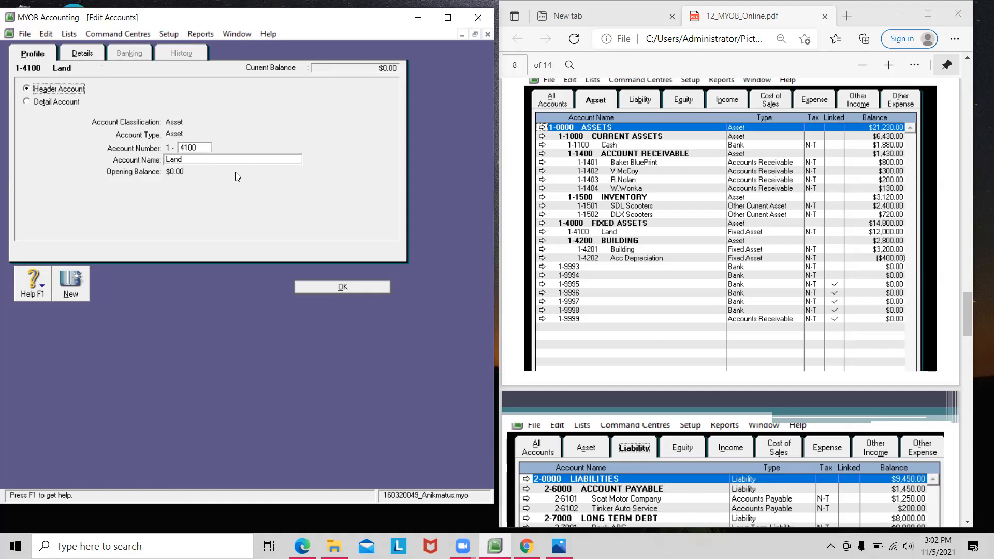
Step: Make Land a detail account with a $1,200.00 opening balance and save it
{"action": "left_click", "coordinate": [59, 102]}
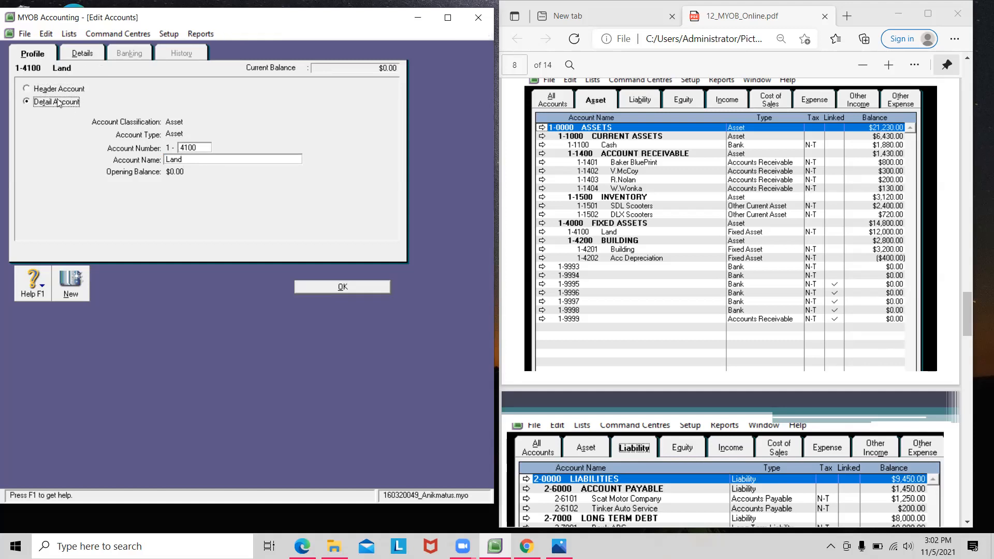
{"action": "left_click", "coordinate": [178, 171]}
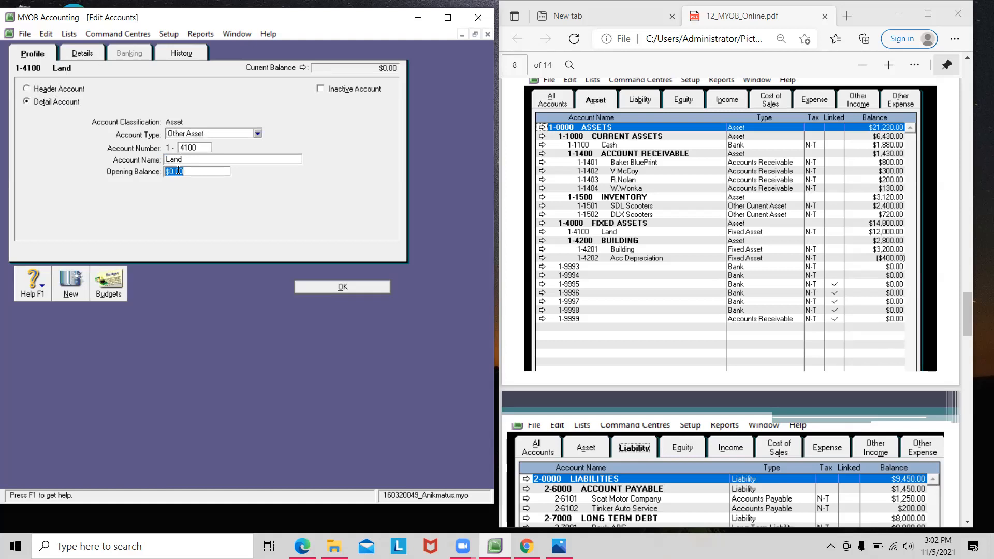
{"action": "type", "text": "1200"}
{"action": "key", "text": "Tab"}
{"action": "left_click", "coordinate": [309, 287]}
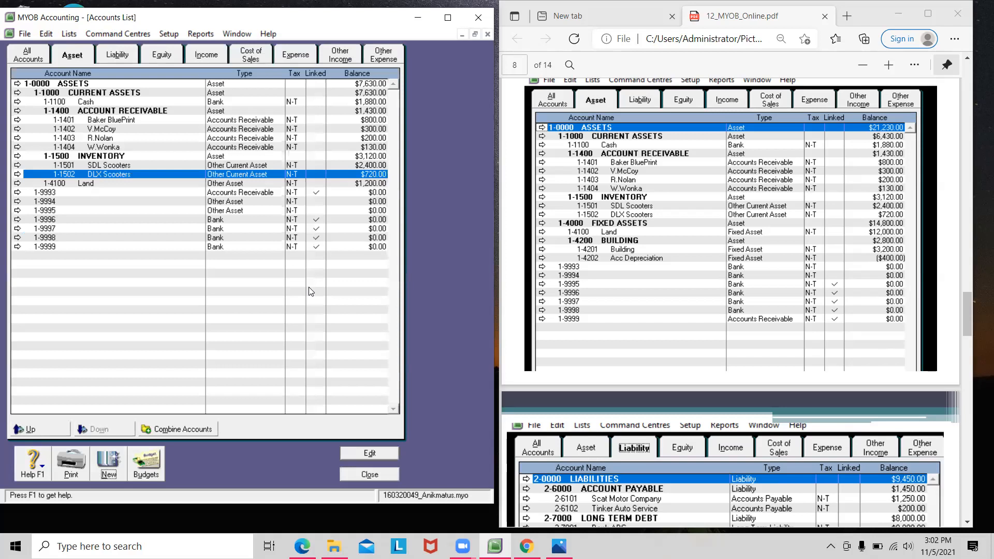
Step: Create the header account 1-4000 FIXED ASSETS, with Land grouped beneath it
{"action": "left_click", "coordinate": [109, 458]}
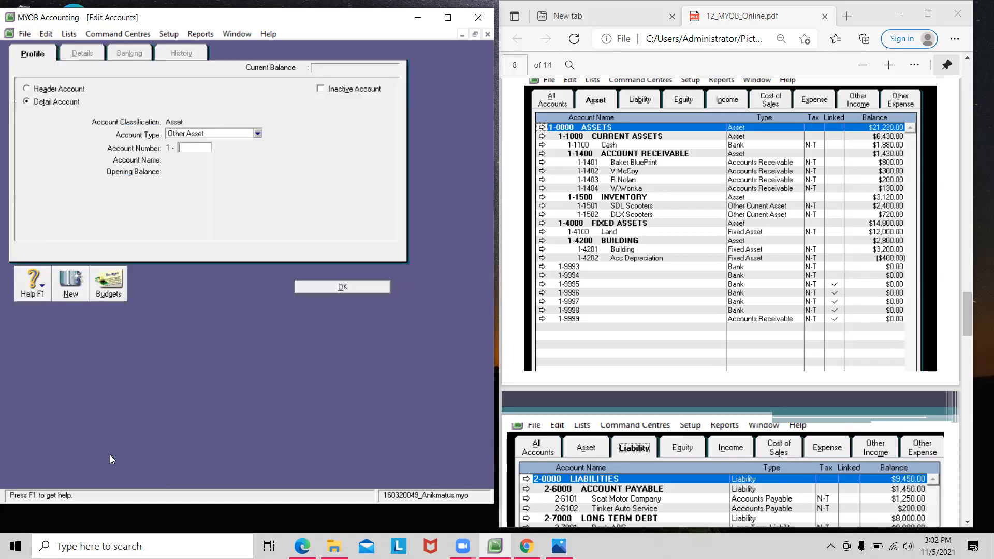
{"action": "left_click", "coordinate": [44, 91]}
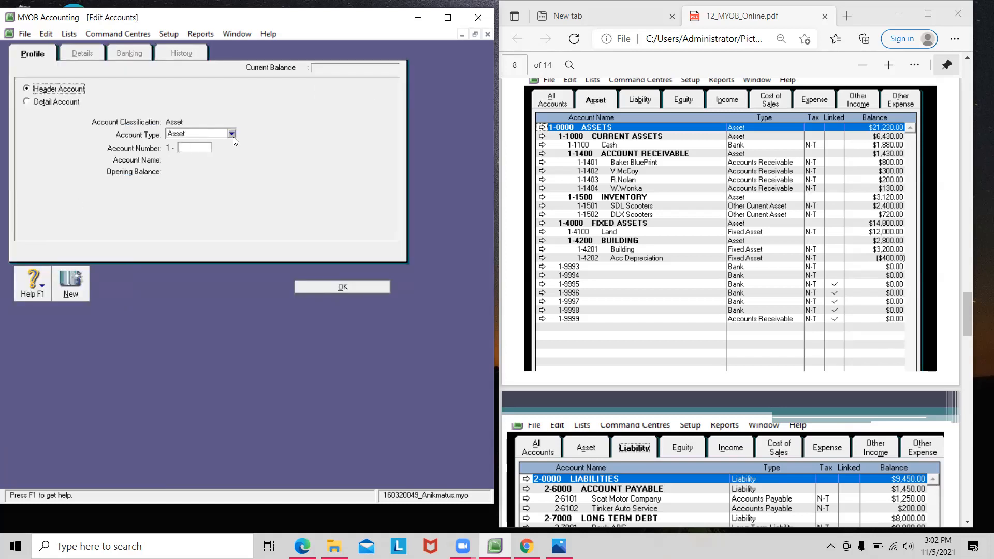
{"action": "left_click", "coordinate": [206, 147]}
{"action": "type", "text": "4000"}
{"action": "key", "text": "Tab"}
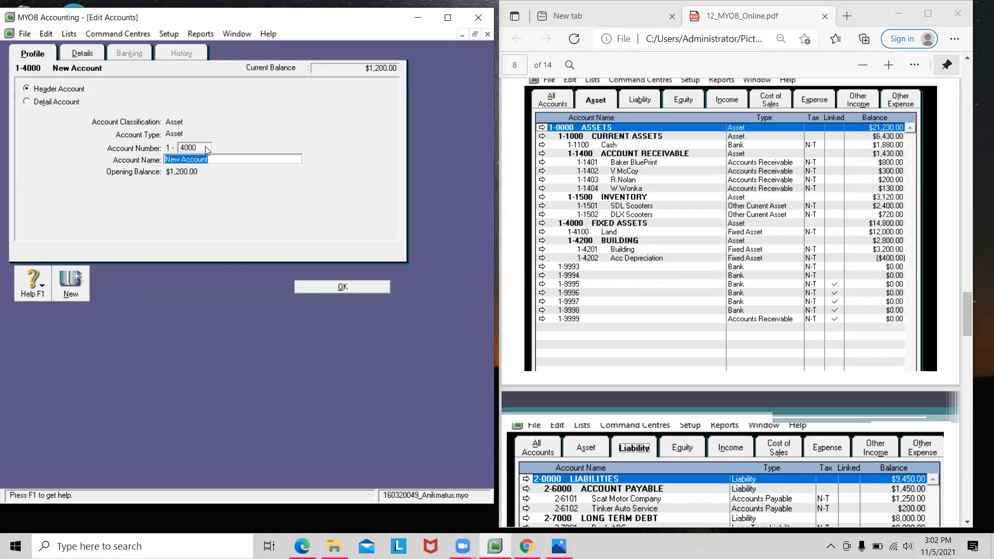
{"action": "key", "text": "BackSpace"}
{"action": "type", "text": "fIXED ASSETS"}
{"action": "left_click", "coordinate": [320, 287]}
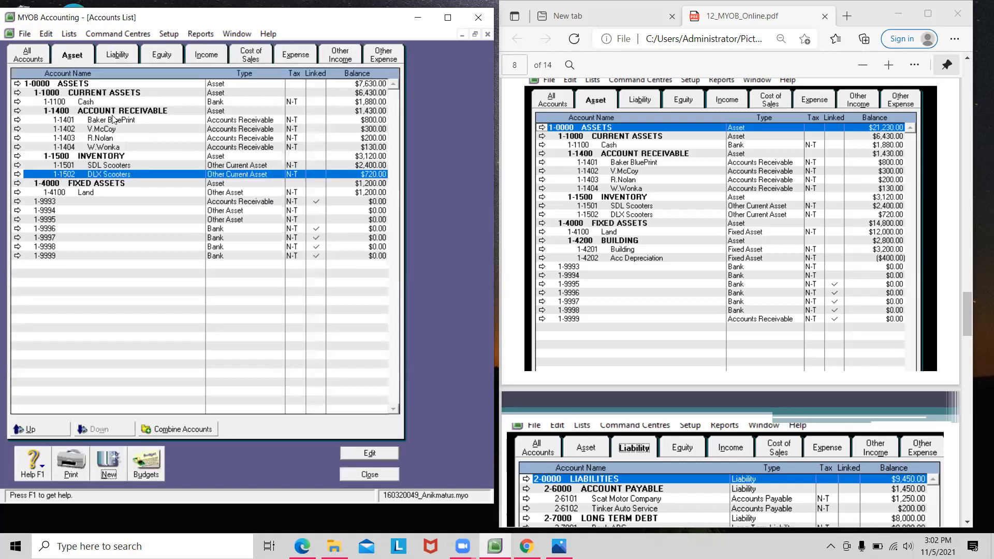
{"action": "left_click", "coordinate": [100, 194]}
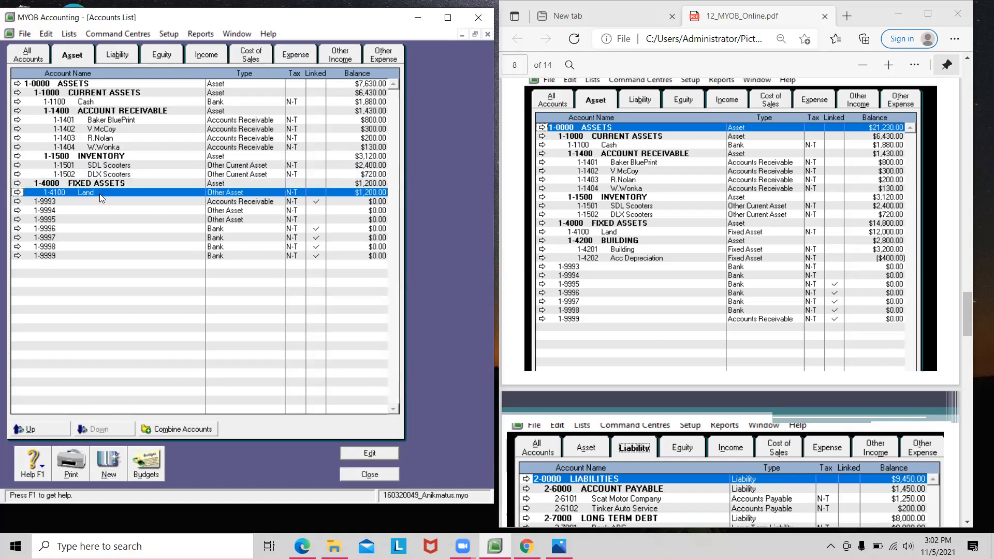
Step: Save the header asset account 1-4200 BUILDING, going straight on to another blank account
{"action": "left_click", "coordinate": [108, 464]}
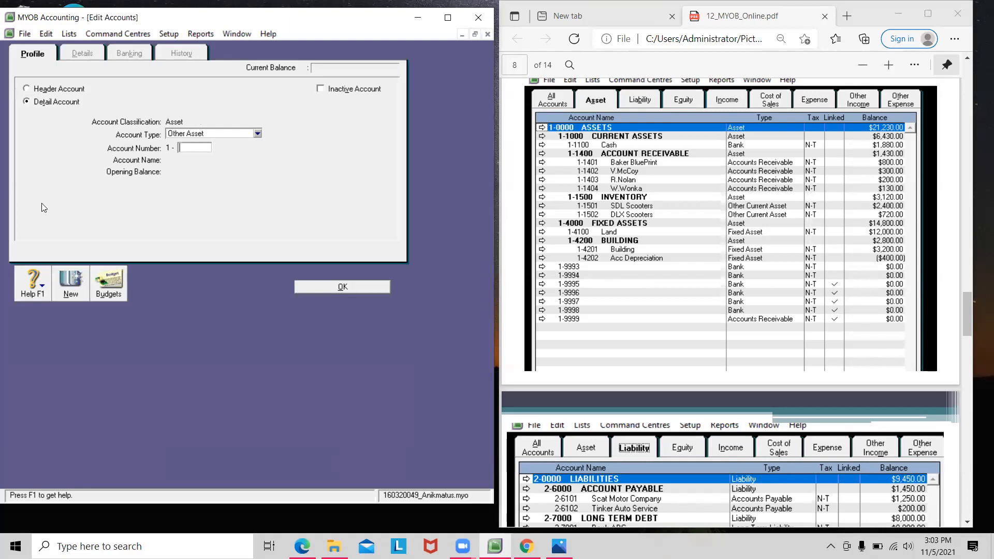
{"action": "left_click", "coordinate": [64, 92]}
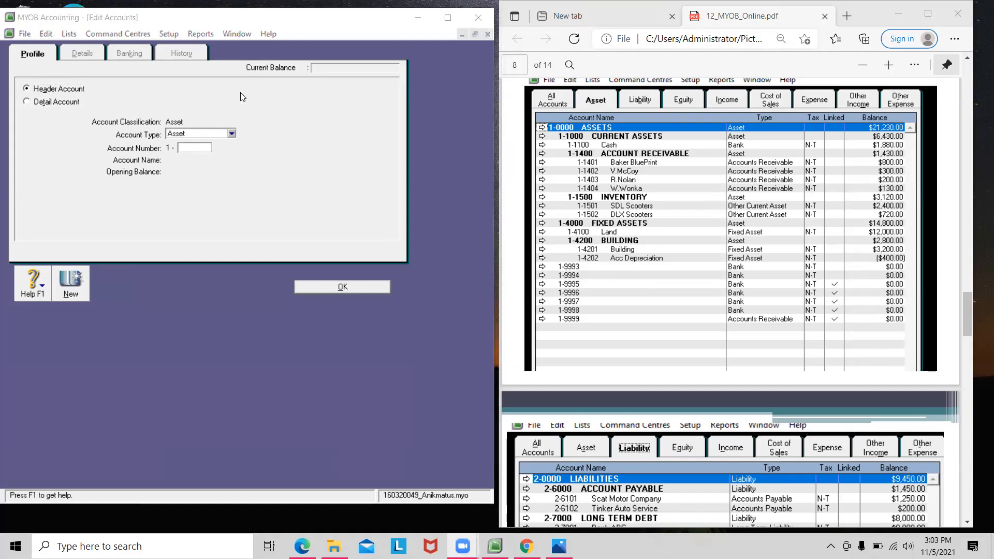
{"action": "left_click", "coordinate": [204, 151]}
{"action": "type", "text": "00"}
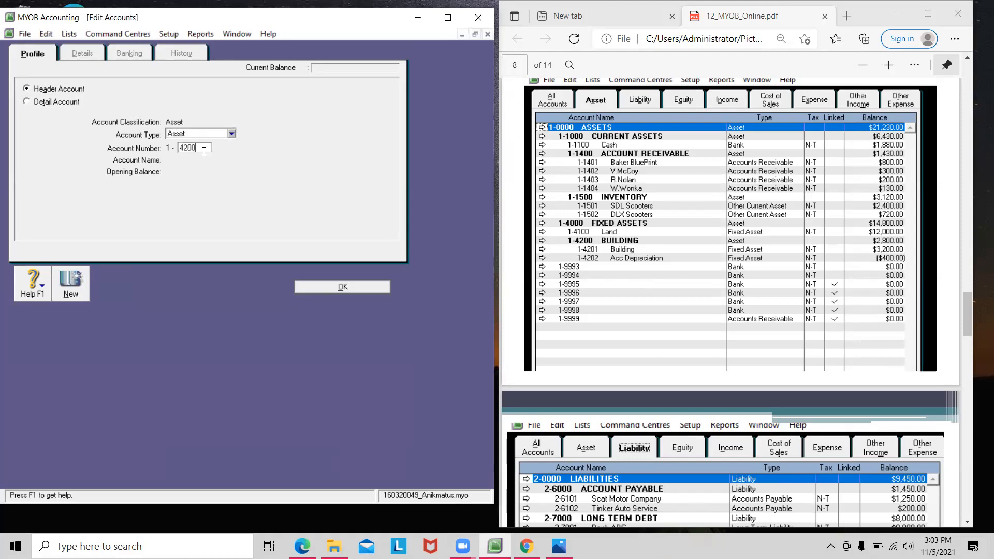
{"action": "key", "text": "Tab"}
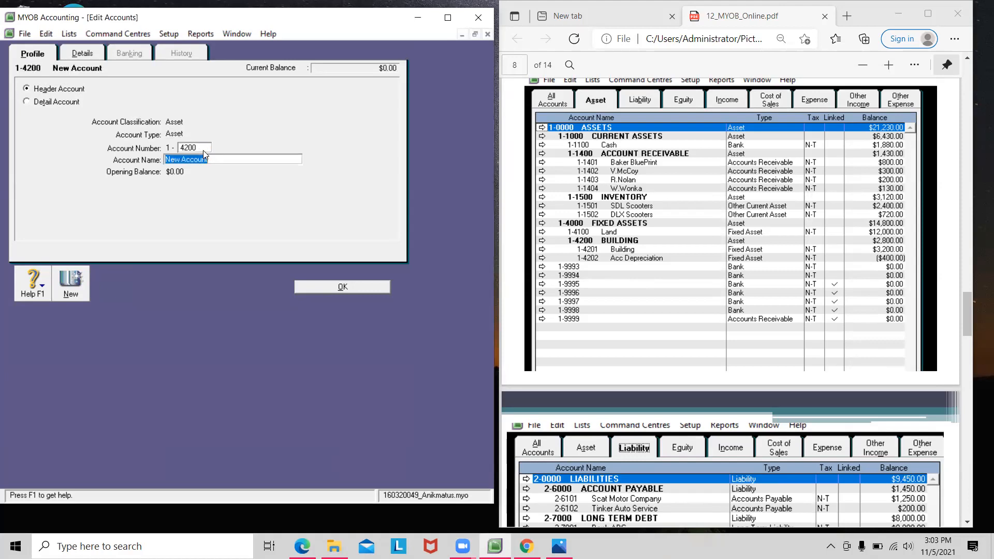
{"action": "type", "text": "BUILDING"}
{"action": "left_click", "coordinate": [86, 292]}
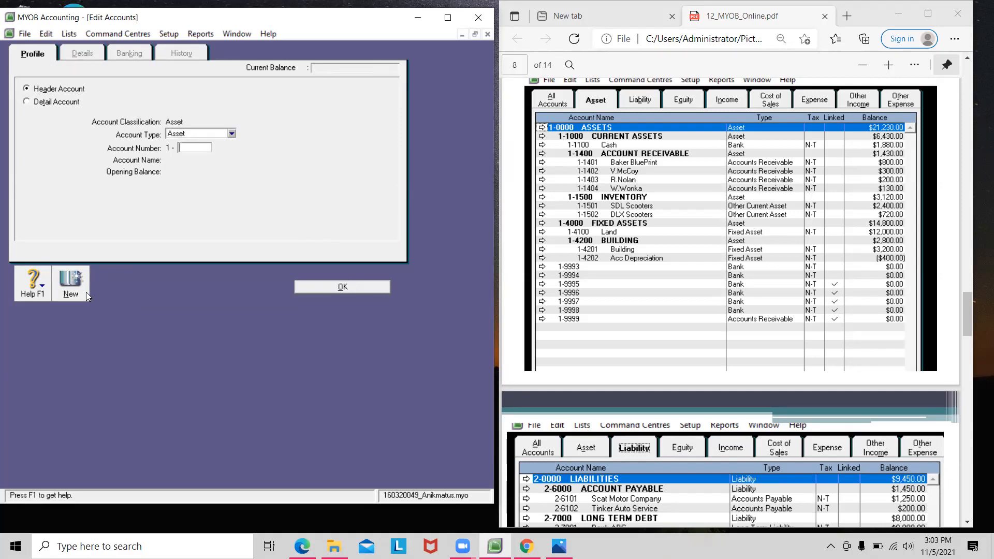
Step: Add Fixed Asset detail account 1-4201 Building with a $3,200.00 opening balance
{"action": "left_click", "coordinate": [41, 102]}
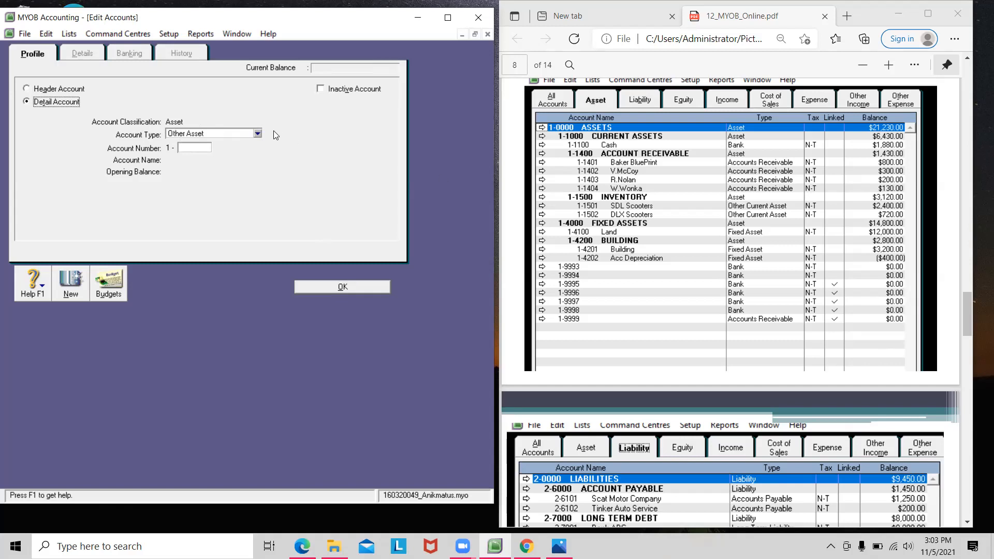
{"action": "left_click", "coordinate": [258, 135]}
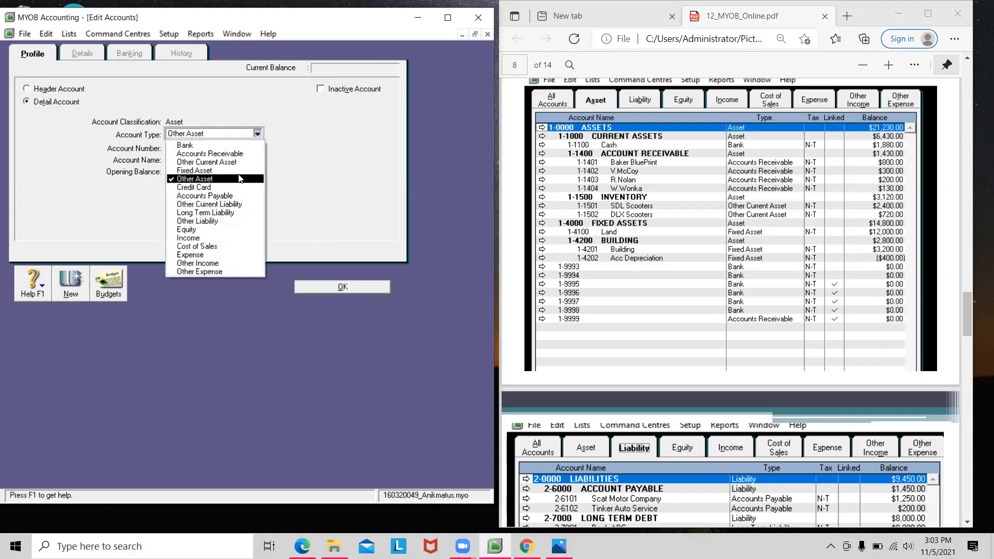
{"action": "left_click", "coordinate": [239, 179]}
{"action": "left_click", "coordinate": [254, 134]}
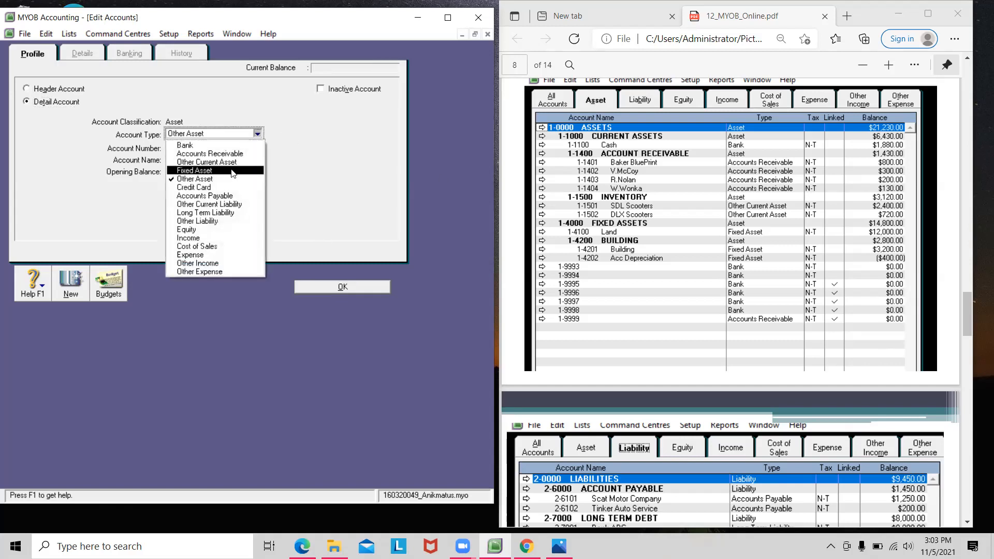
{"action": "left_click", "coordinate": [229, 173]}
{"action": "left_click", "coordinate": [199, 147]}
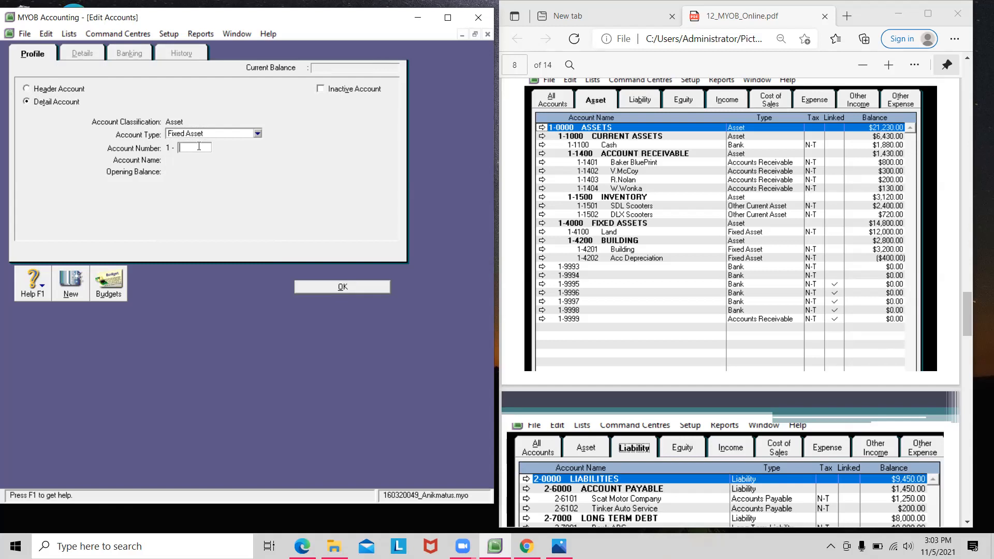
{"action": "type", "text": "4201"}
{"action": "key", "text": "Tab"}
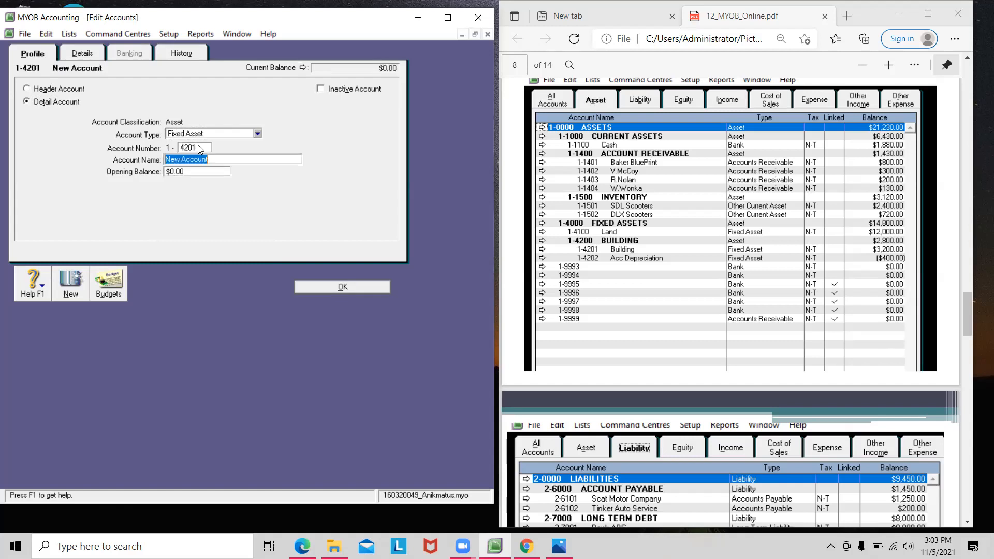
{"action": "type", "text": "Building"}
{"action": "key", "text": "Tab"}
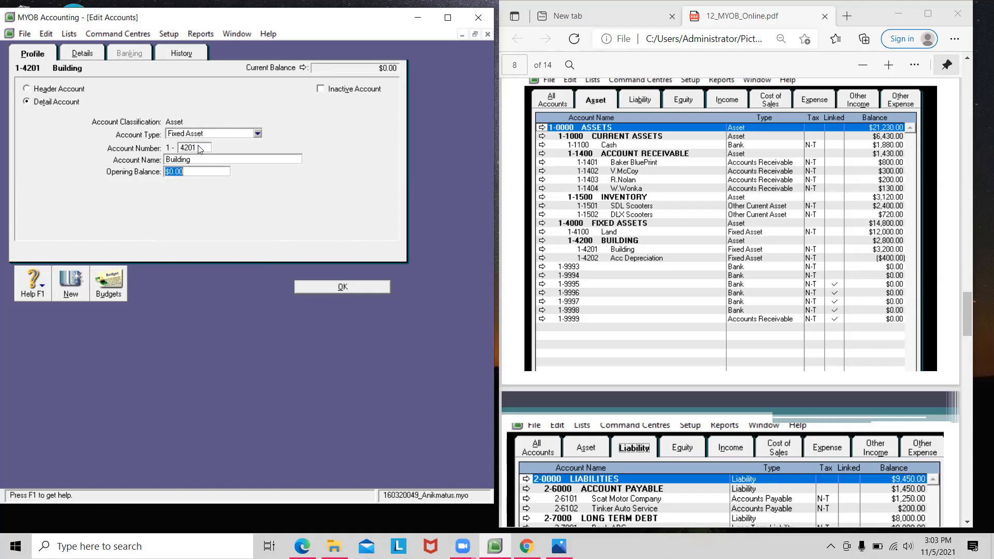
{"action": "type", "text": "3200"}
{"action": "key", "text": "Tab"}
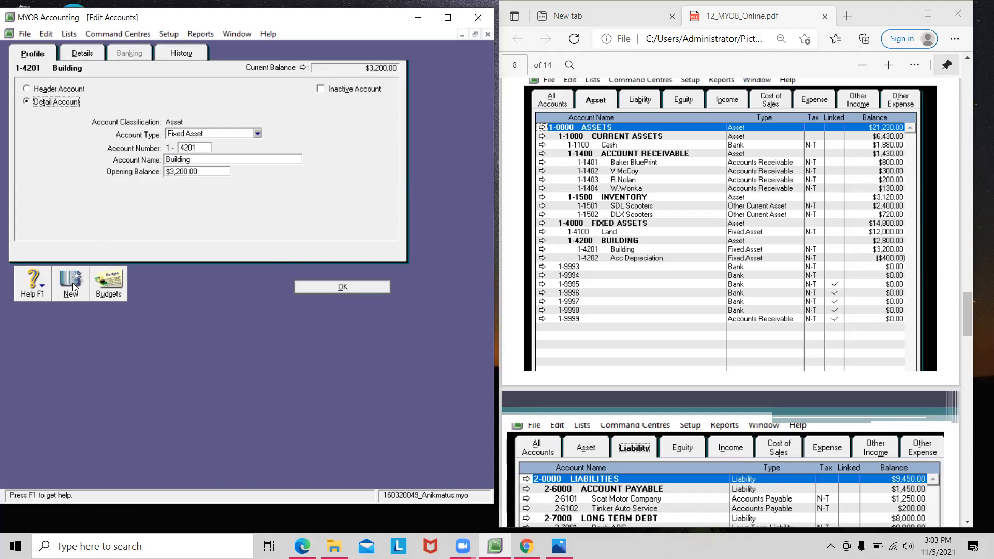
{"action": "left_click", "coordinate": [74, 288]}
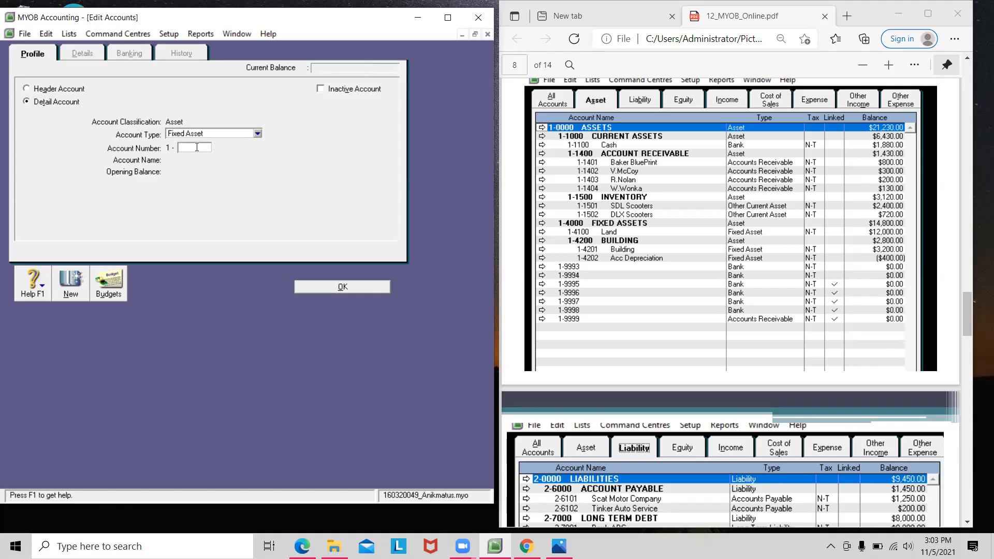
Step: Add account 1-4202 Acc Depreciation with a -$400.00 opening balance and save it
{"action": "type", "text": "4202"}
{"action": "key", "text": "Tab"}
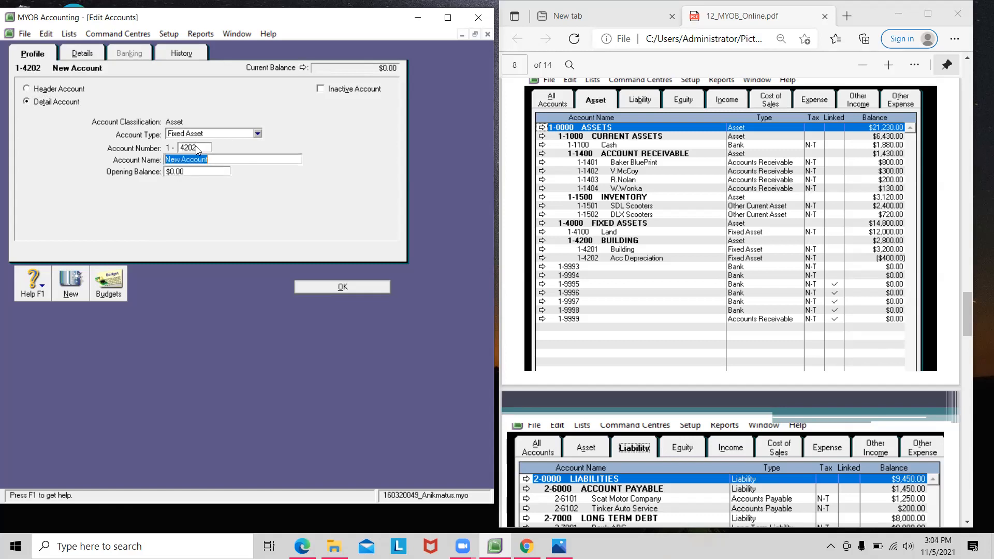
{"action": "type", "text": "ACC"}
{"action": "key", "text": "BackSpace"}
{"action": "key", "text": "BackSpace"}
{"action": "type", "text": "cc Depreciation"}
{"action": "left_click", "coordinate": [195, 174]}
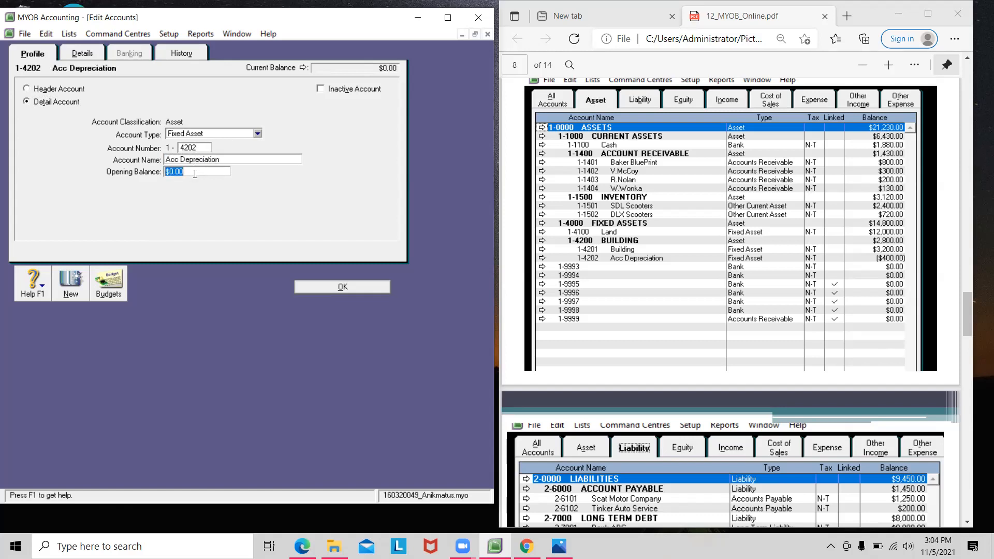
{"action": "type", "text": "-400"}
{"action": "key", "text": "Tab"}
{"action": "left_click", "coordinate": [348, 287]}
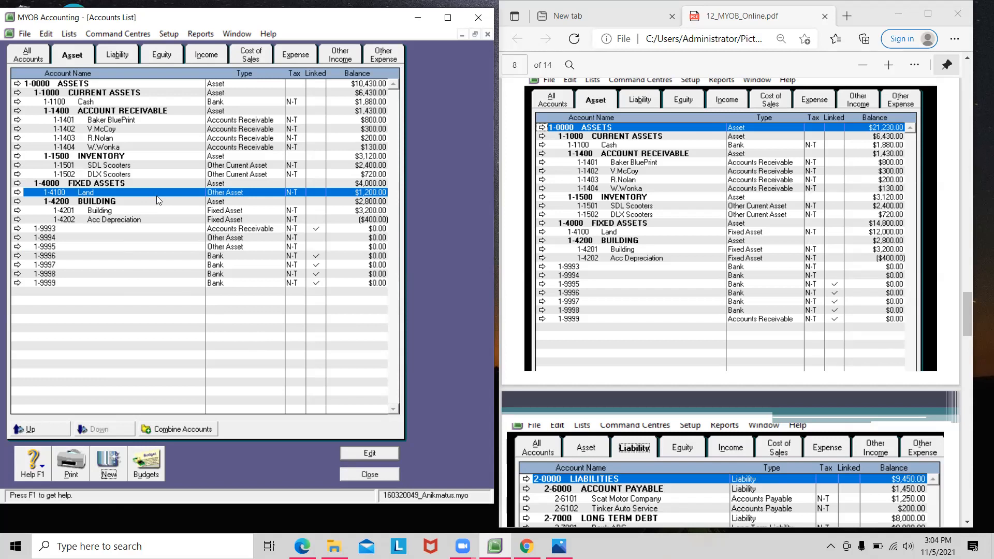
Step: Change 1-4100 Land's opening balance to $12,000.00, lifting FIXED ASSETS to $14,800.00
{"action": "left_click", "coordinate": [129, 203]}
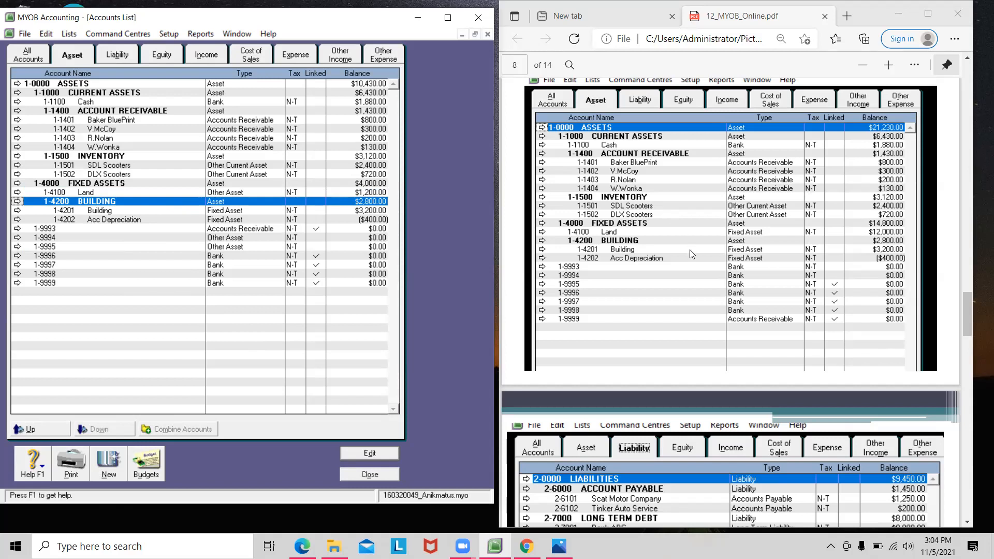
{"action": "left_click", "coordinate": [95, 191]}
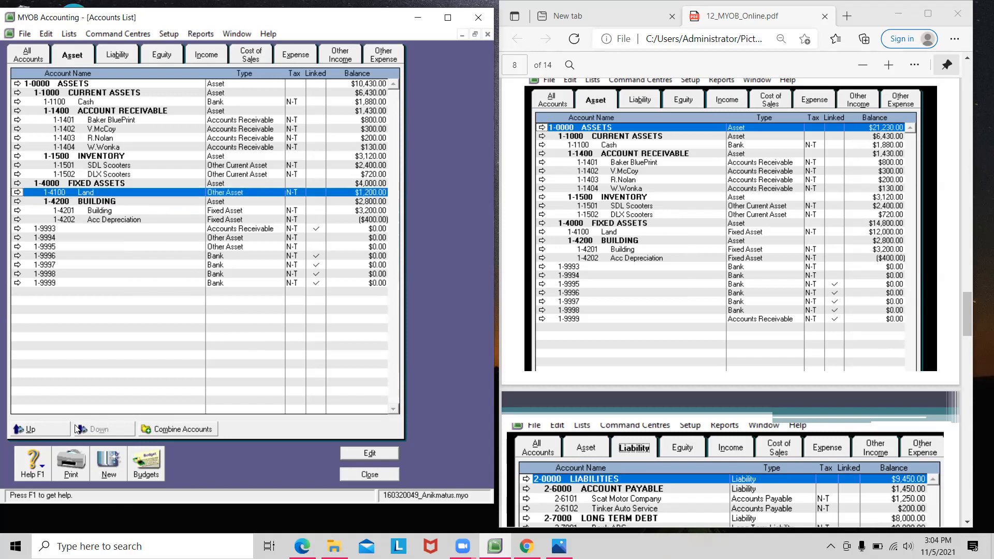
{"action": "double_click", "coordinate": [115, 195]}
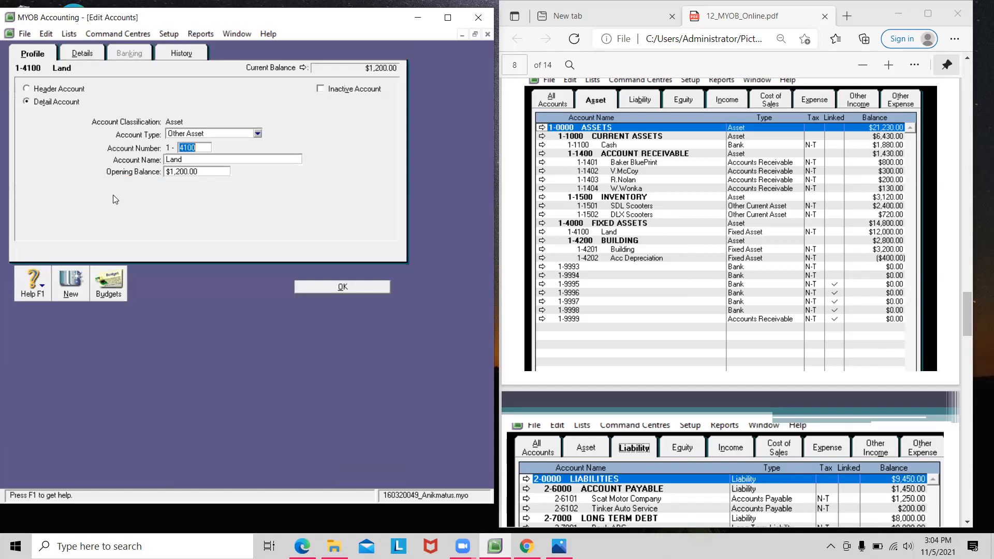
{"action": "left_click", "coordinate": [183, 172]}
{"action": "type", "text": "12000"}
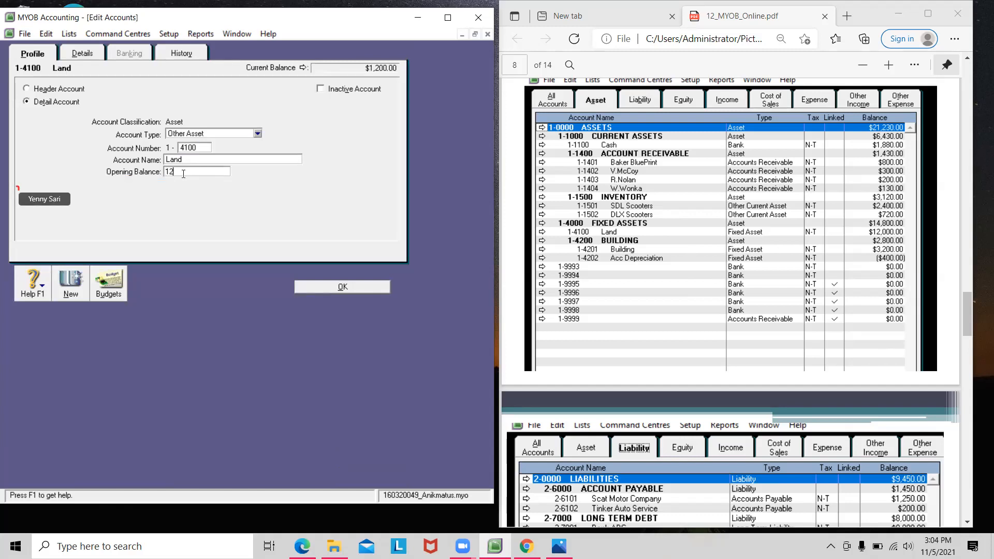
{"action": "key", "text": "Tab"}
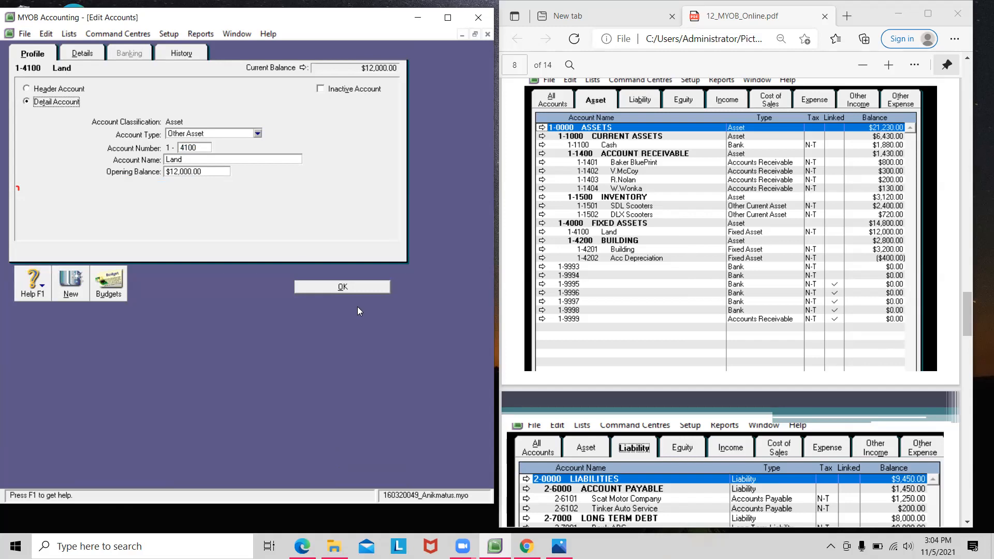
{"action": "left_click", "coordinate": [361, 283]}
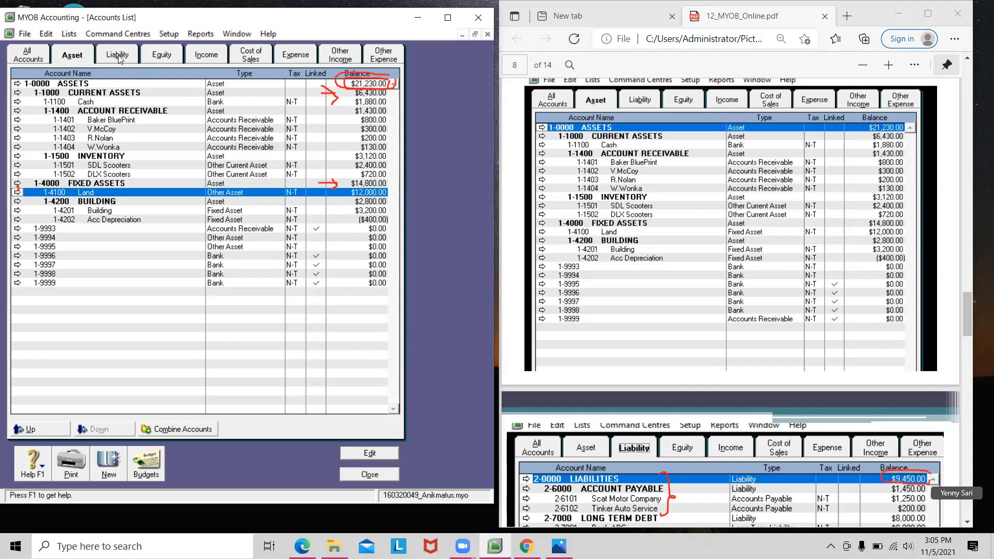
{"action": "scroll", "coordinate": [748, 371], "scroll_direction": "down", "scroll_amount": 5}
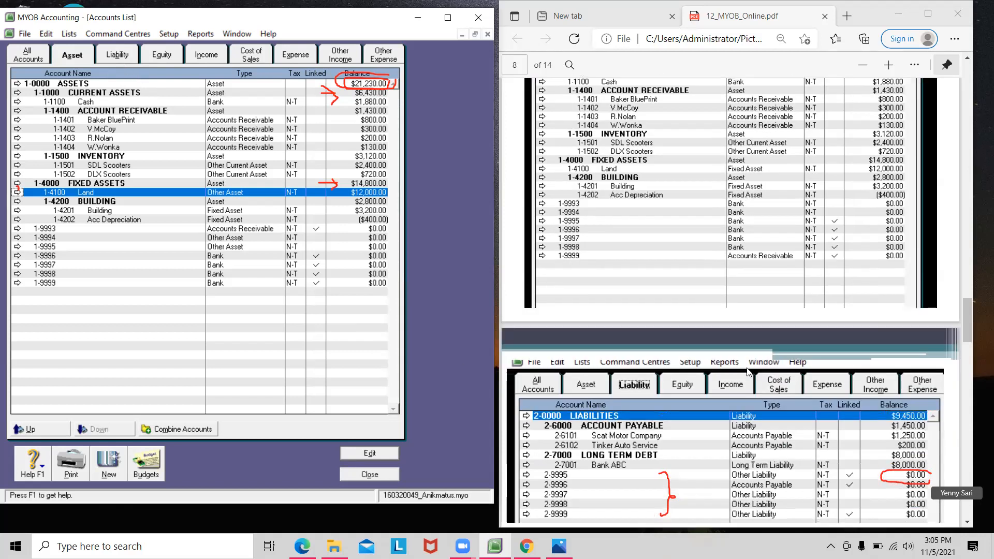
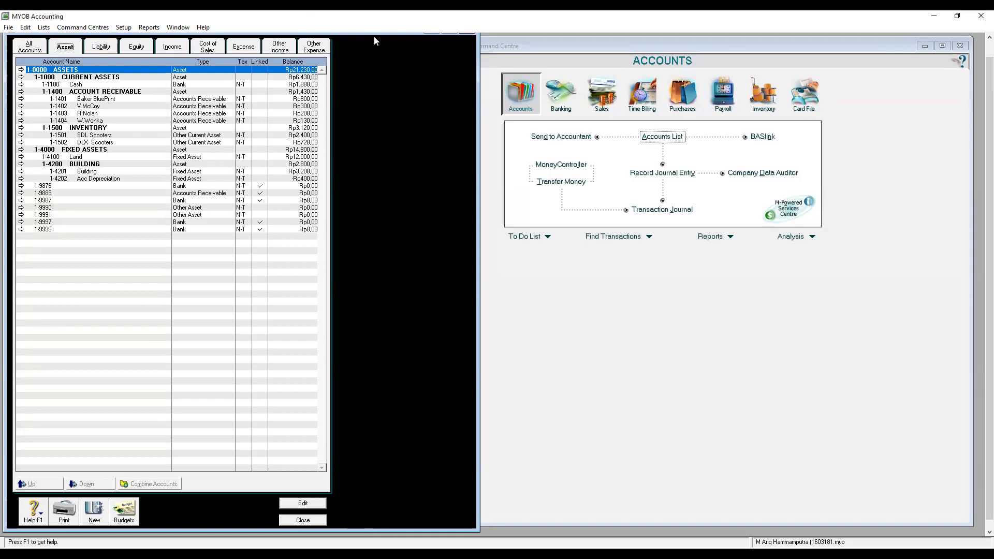
Step: Drag the Accounts List fully into view so the asset balances totalling Rp21.230,00 are visible
{"action": "left_click_drag", "start_coordinate": [118, 34], "coordinate": [139, 76]}
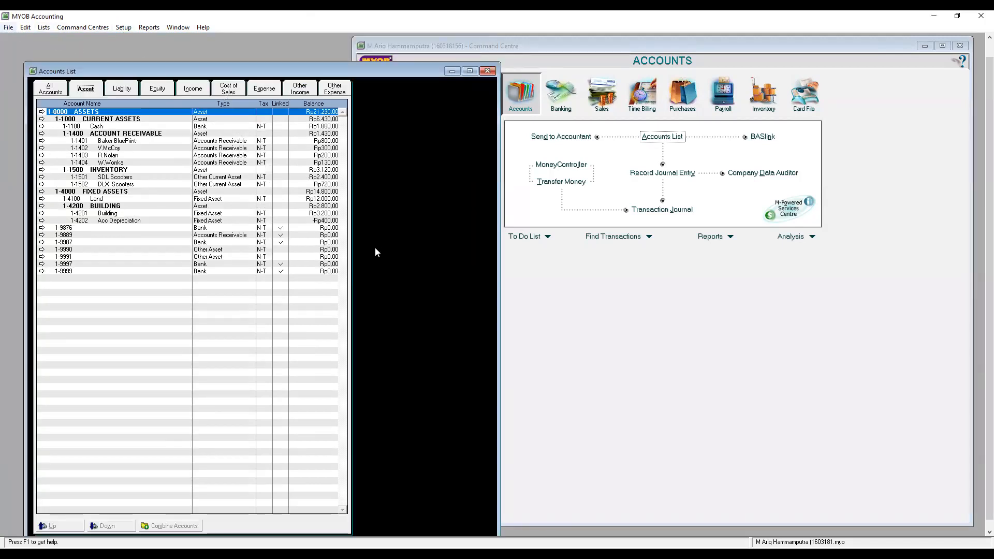
{"action": "left_click_drag", "start_coordinate": [424, 71], "coordinate": [376, 50]}
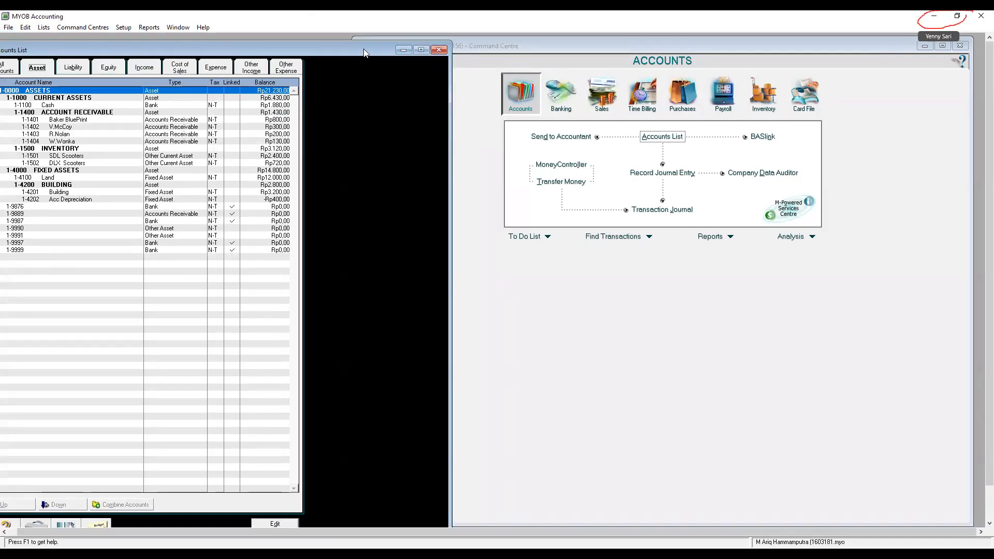
{"action": "left_click_drag", "start_coordinate": [364, 49], "coordinate": [400, 47]}
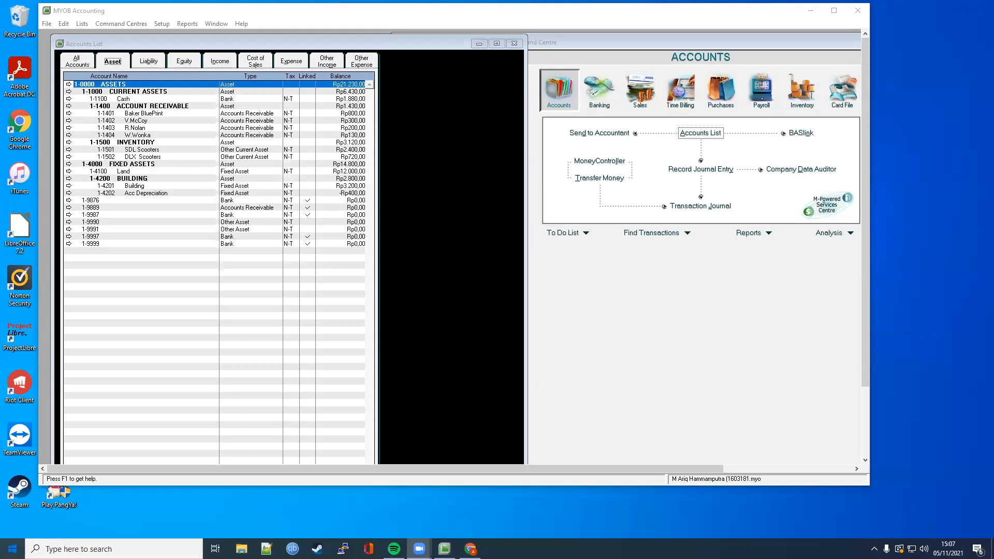
Step: Search Windows for 'reg' and open the Region settings page
{"action": "left_click", "coordinate": [12, 549]}
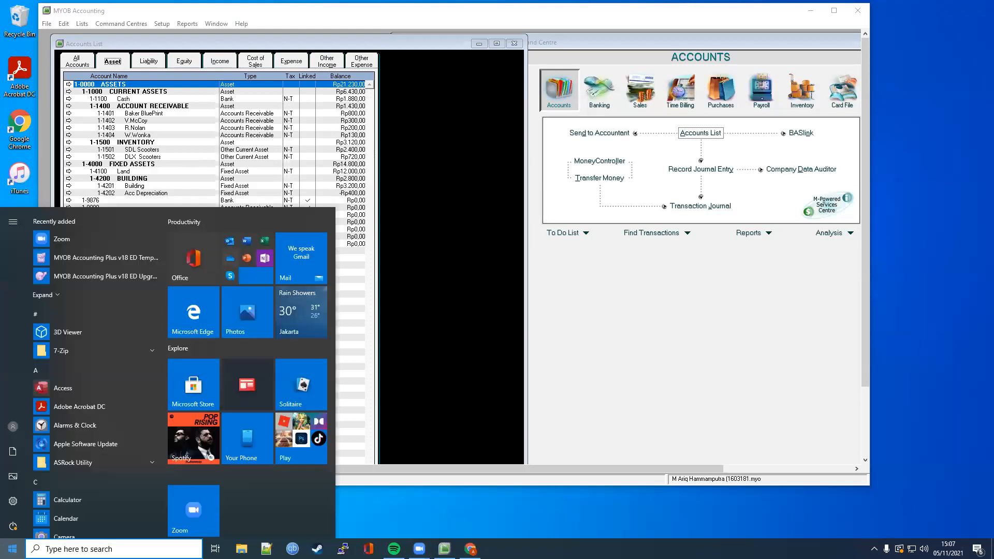
{"action": "key", "text": "super"}
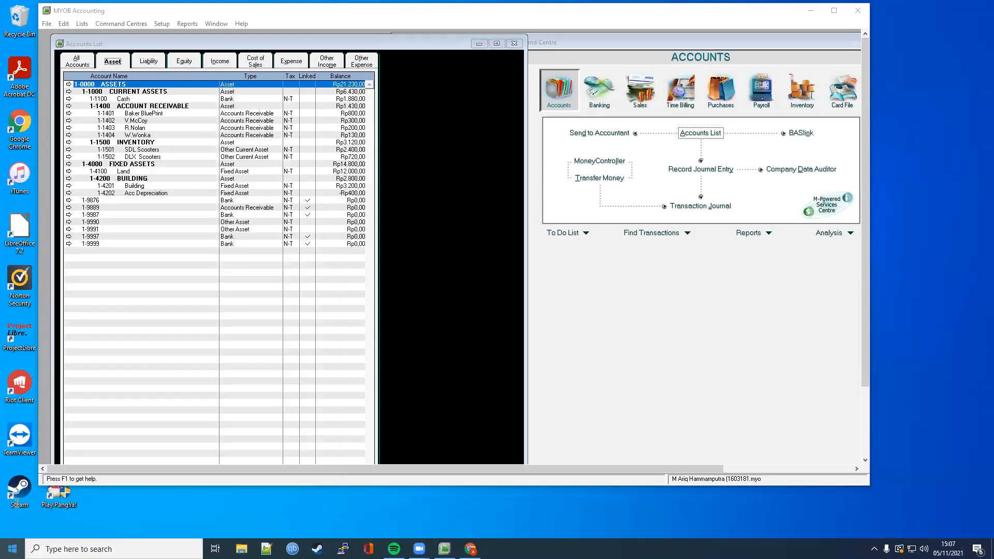
{"action": "key", "text": "super"}
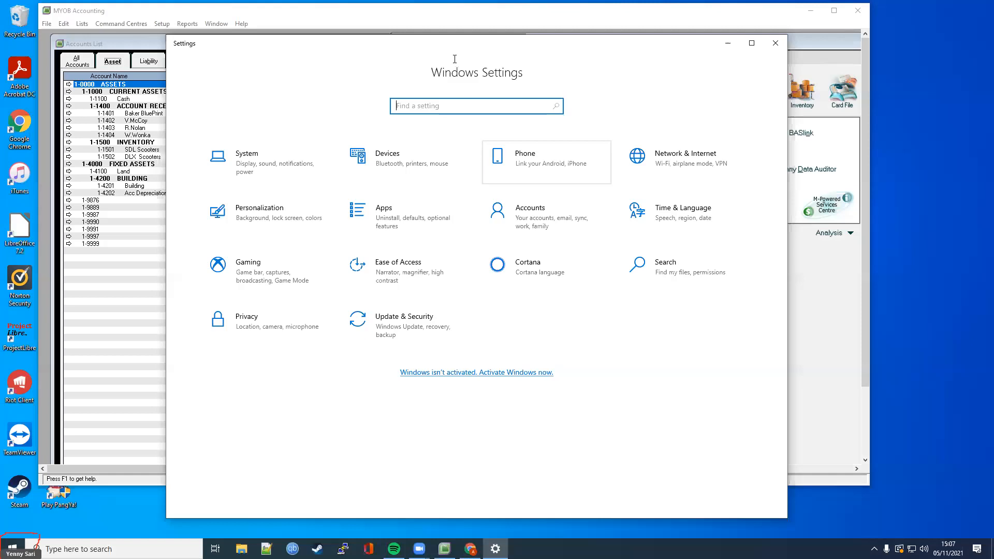
{"action": "type", "text": "reg"}
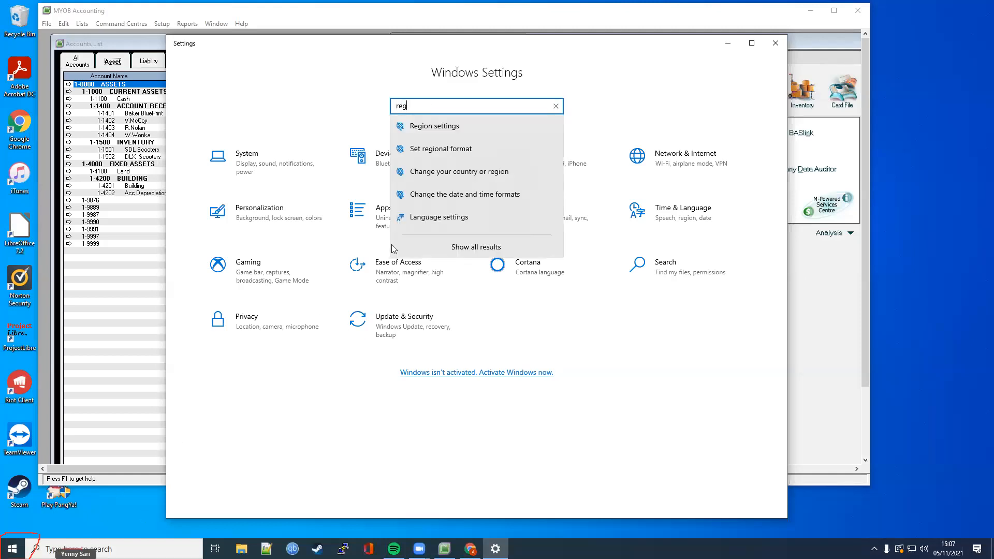
{"action": "left_click", "coordinate": [443, 133]}
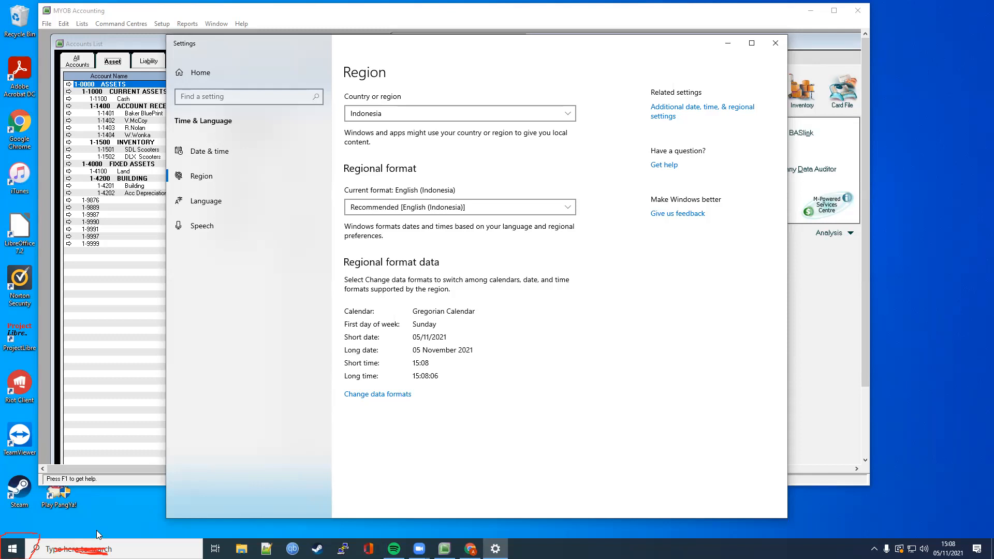
Step: Pick United States from the Country or region dropdown
{"action": "left_click", "coordinate": [414, 113]}
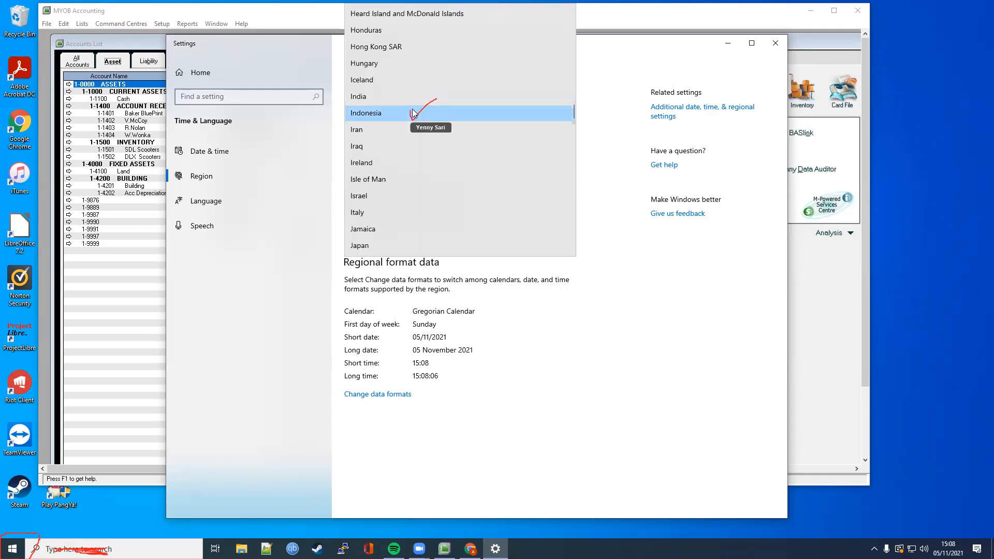
{"action": "left_click", "coordinate": [508, 113]}
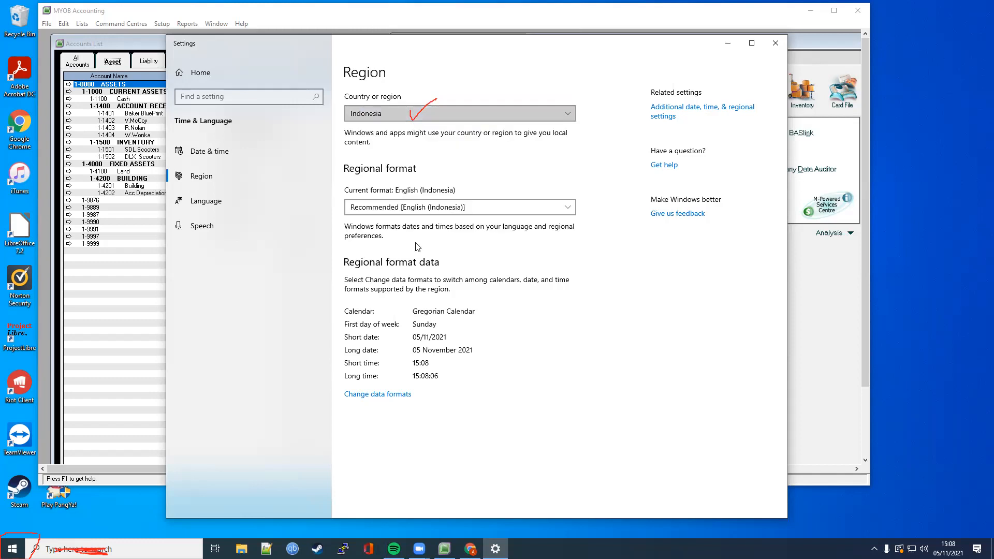
{"action": "left_click", "coordinate": [466, 113]}
{"action": "scroll", "coordinate": [546, 175], "scroll_direction": "down", "scroll_amount": 3}
{"action": "scroll", "coordinate": [505, 185], "scroll_direction": "down", "scroll_amount": 15}
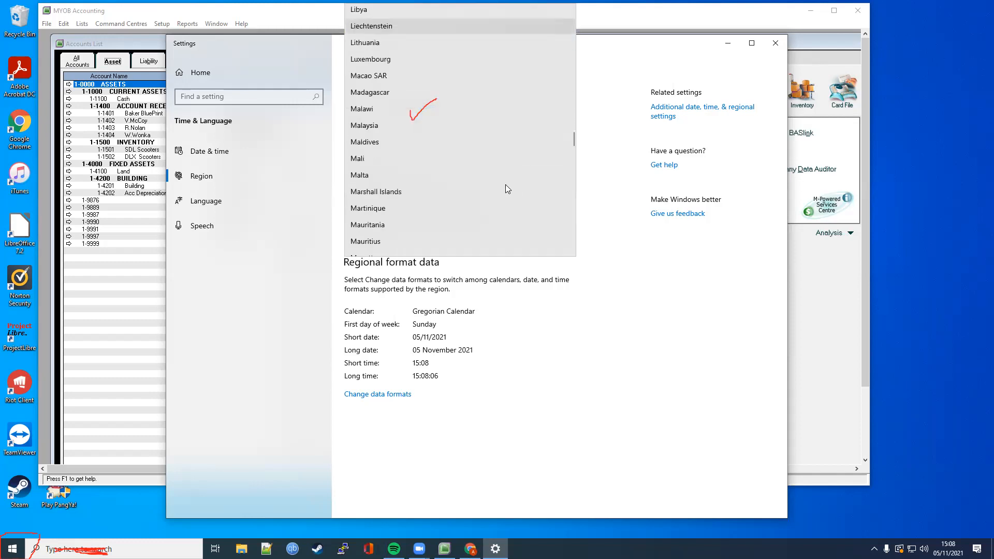
{"action": "scroll", "coordinate": [410, 196], "scroll_direction": "up", "scroll_amount": 3}
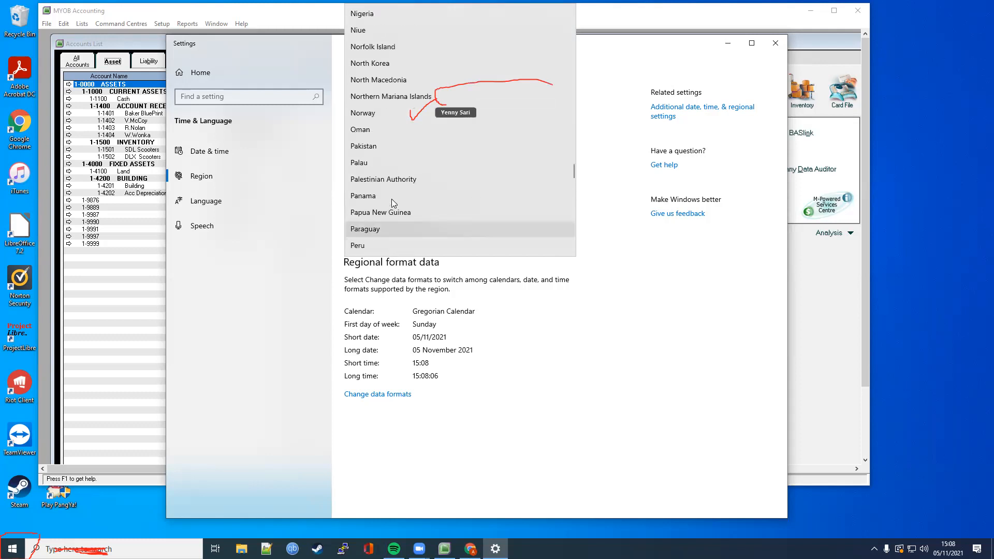
{"action": "scroll", "coordinate": [394, 197], "scroll_direction": "down", "scroll_amount": 11}
{"action": "scroll", "coordinate": [504, 177], "scroll_direction": "down", "scroll_amount": 5}
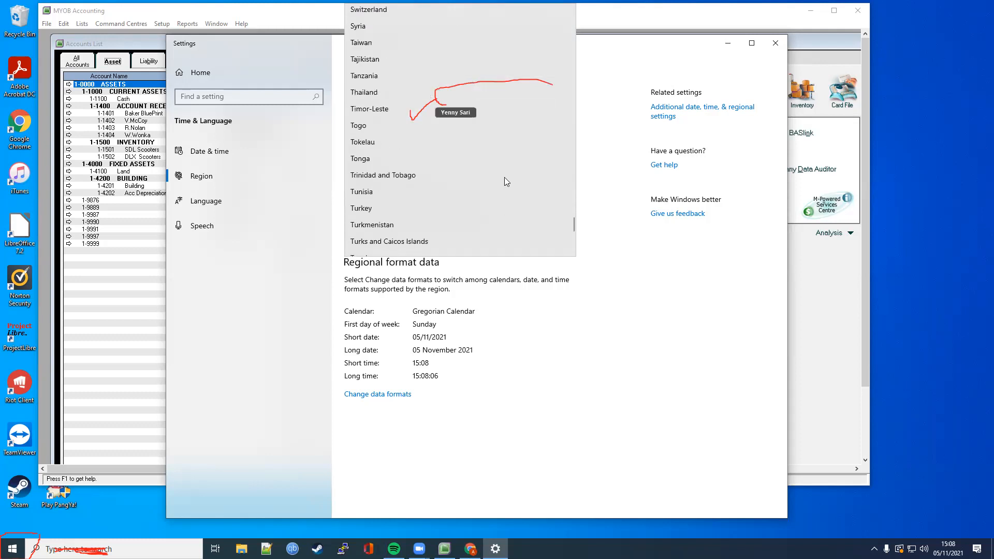
{"action": "left_click", "coordinate": [505, 173]}
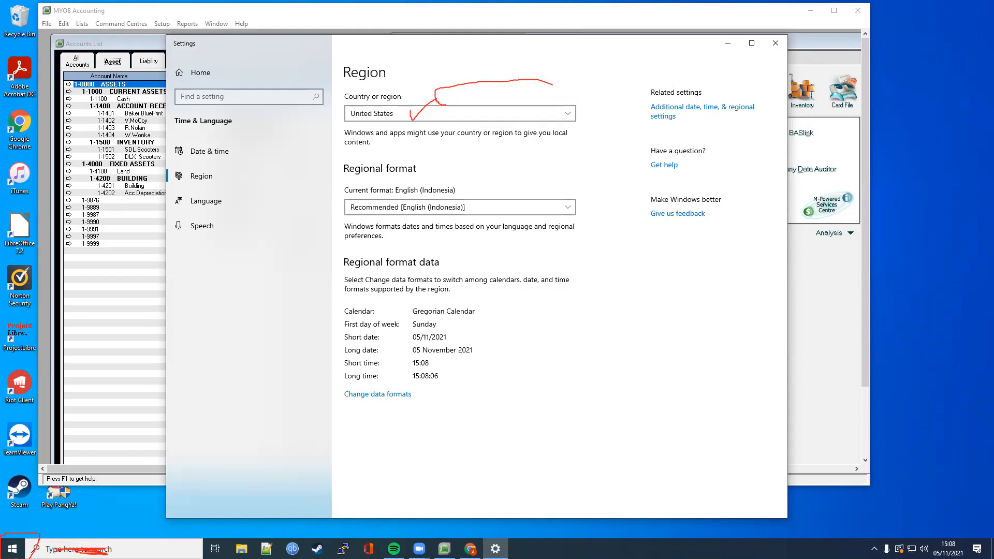
Step: Switch to the MYOB Accounts List to check it, then return to the Windows Region settings
{"action": "key", "text": "alt+Tab"}
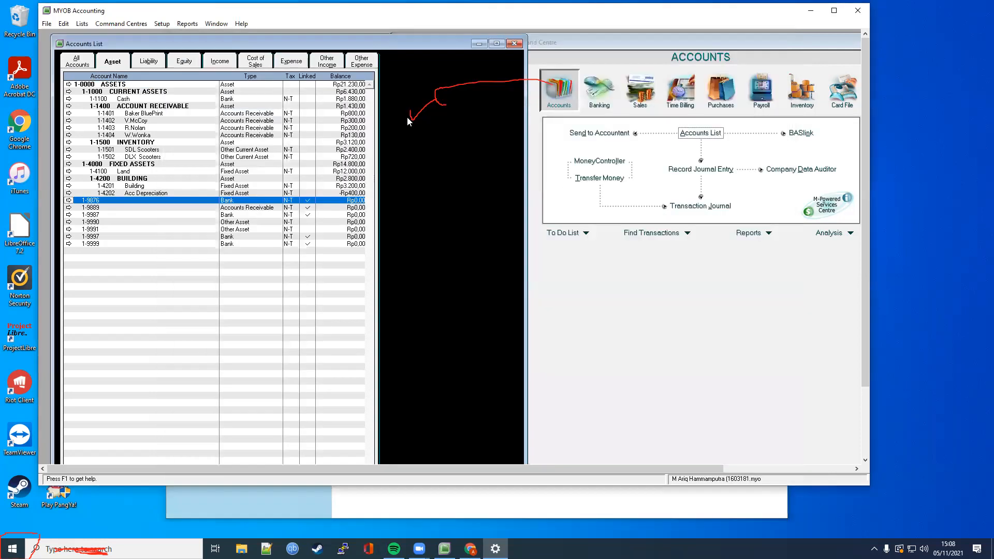
{"action": "key", "text": "alt+Tab"}
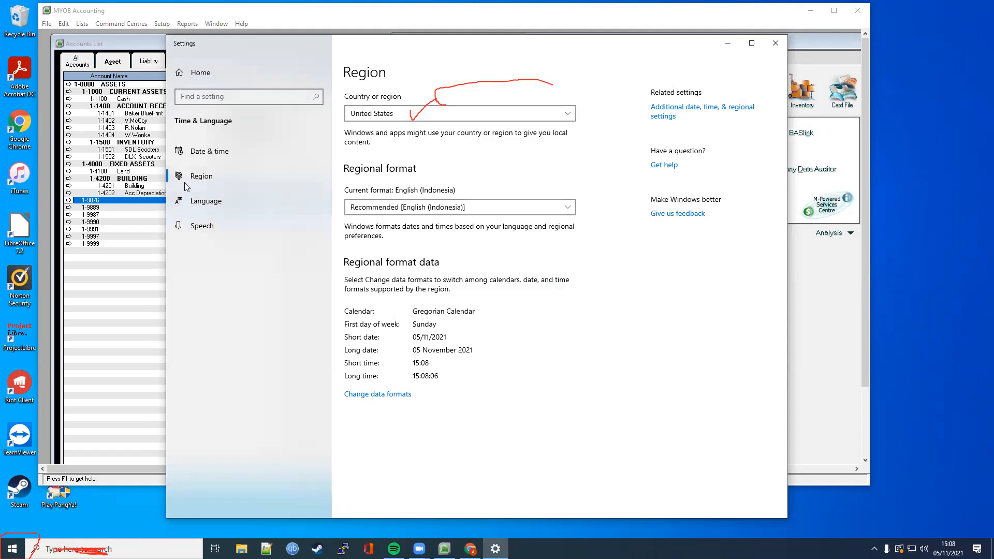
{"action": "key", "text": "alt+Tab"}
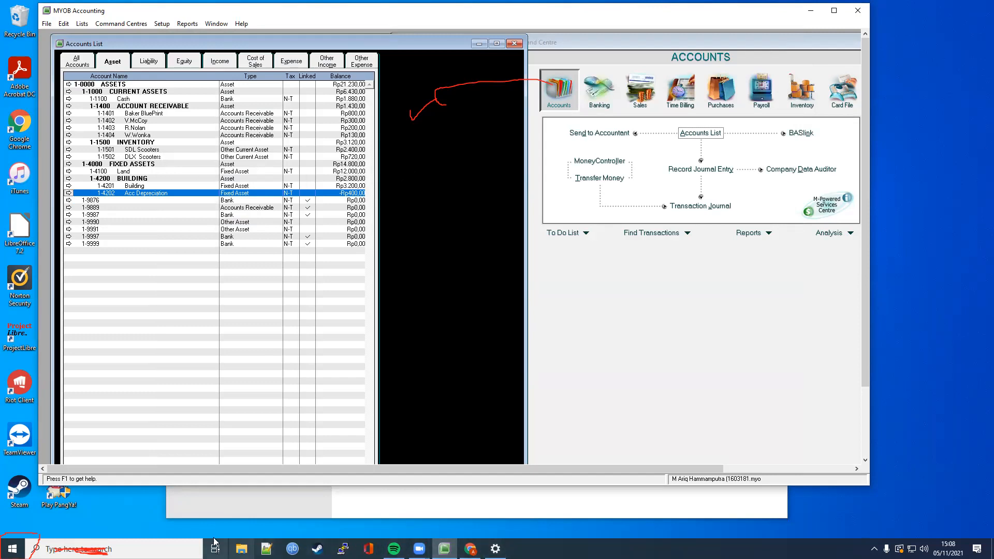
{"action": "left_click", "coordinate": [495, 548]}
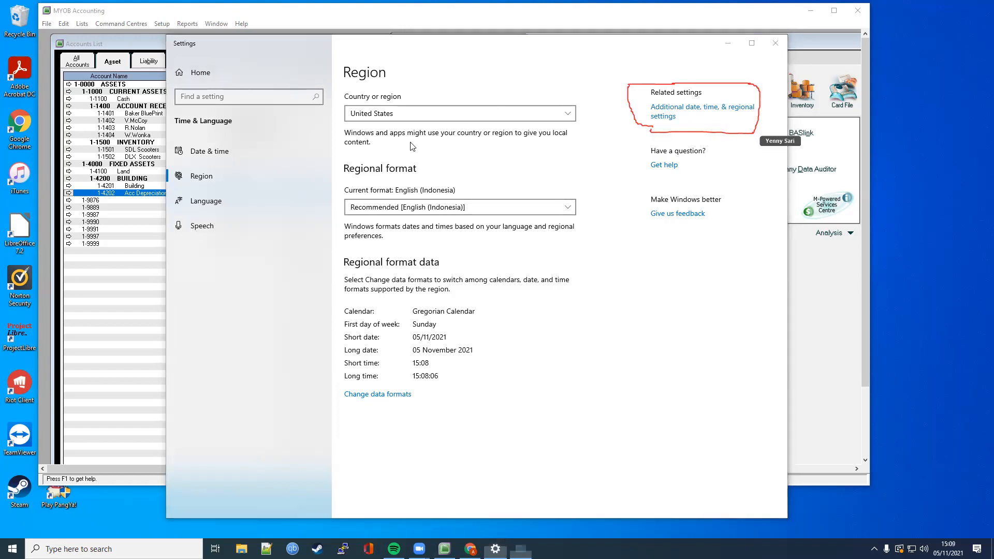
Step: From the additional regional settings, open the Format list and browse to the formats starting with U
{"action": "left_click", "coordinate": [663, 117]}
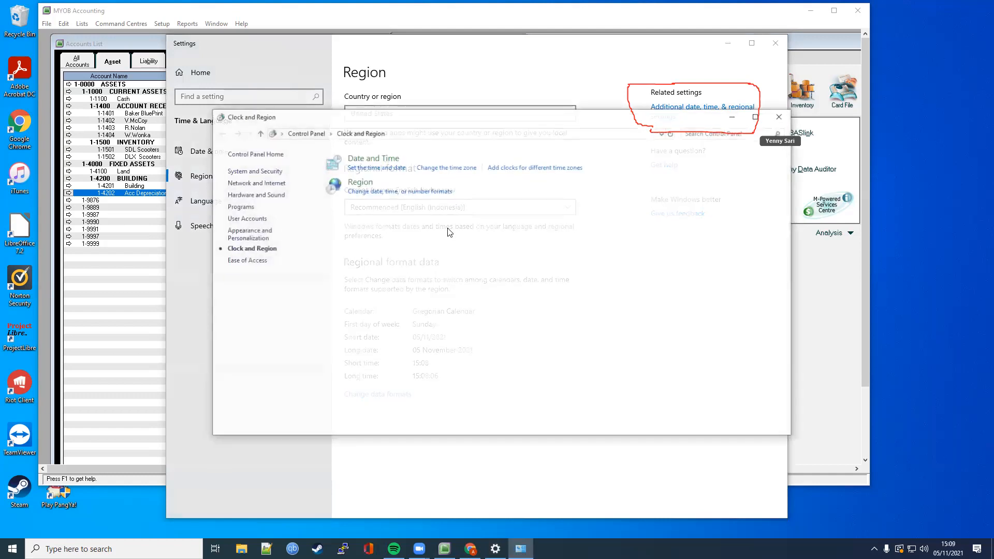
{"action": "left_click", "coordinate": [409, 193]}
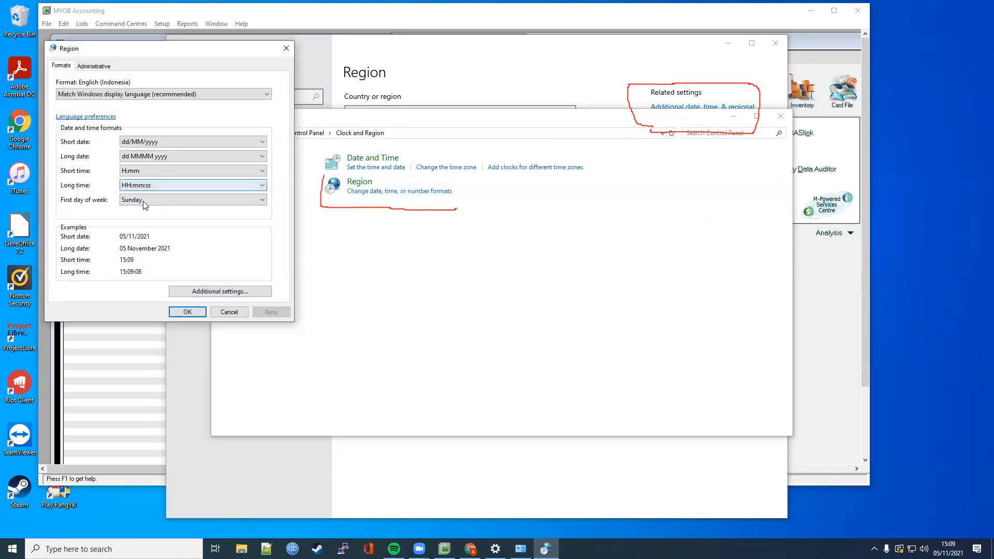
{"action": "left_click", "coordinate": [129, 94]}
{"action": "scroll", "coordinate": [112, 223], "scroll_direction": "down", "scroll_amount": 2}
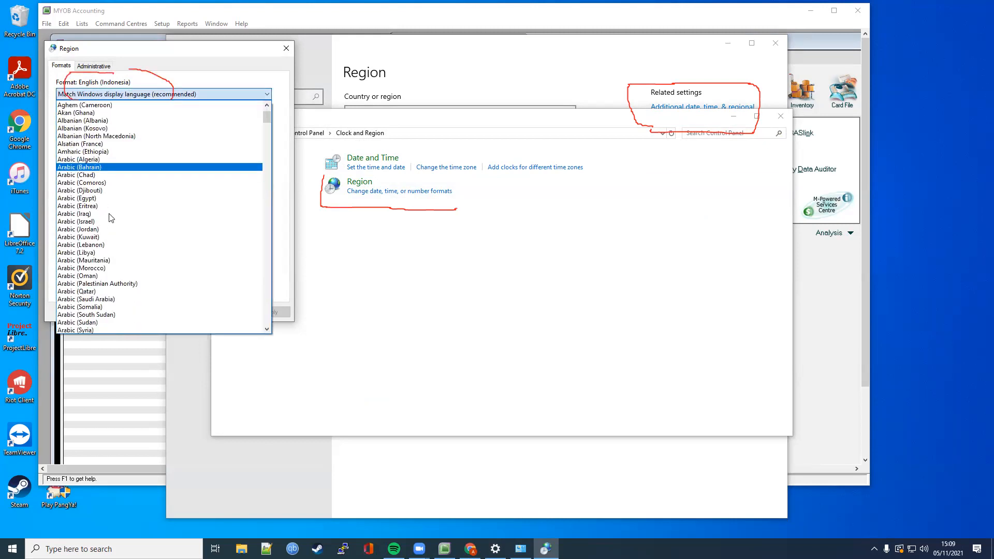
{"action": "scroll", "coordinate": [114, 237], "scroll_direction": "up", "scroll_amount": 2}
{"action": "scroll", "coordinate": [114, 239], "scroll_direction": "down", "scroll_amount": 1}
{"action": "scroll", "coordinate": [114, 244], "scroll_direction": "up", "scroll_amount": 1}
{"action": "scroll", "coordinate": [114, 246], "scroll_direction": "down", "scroll_amount": 3}
{"action": "scroll", "coordinate": [113, 246], "scroll_direction": "down", "scroll_amount": 2}
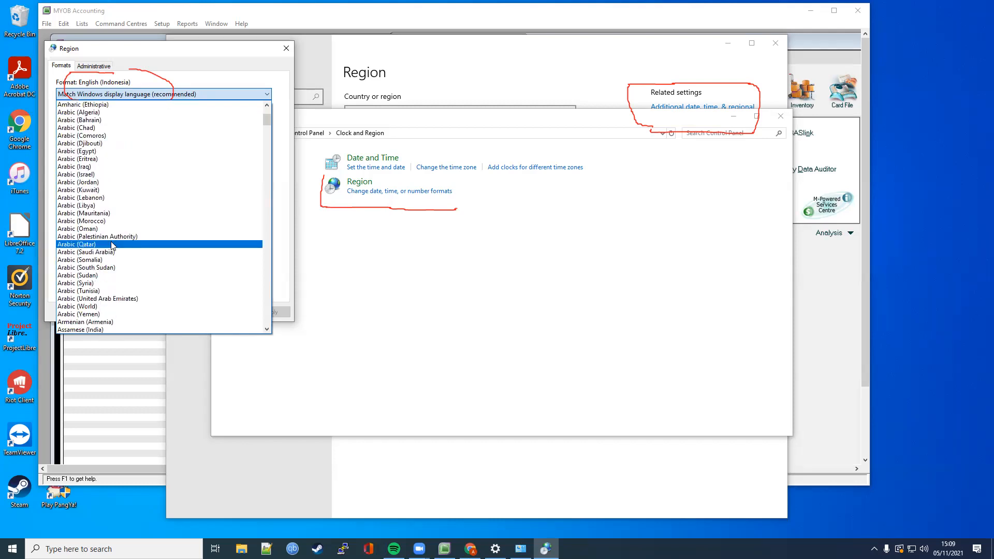
{"action": "key", "text": "u"}
{"action": "key", "text": "s"}
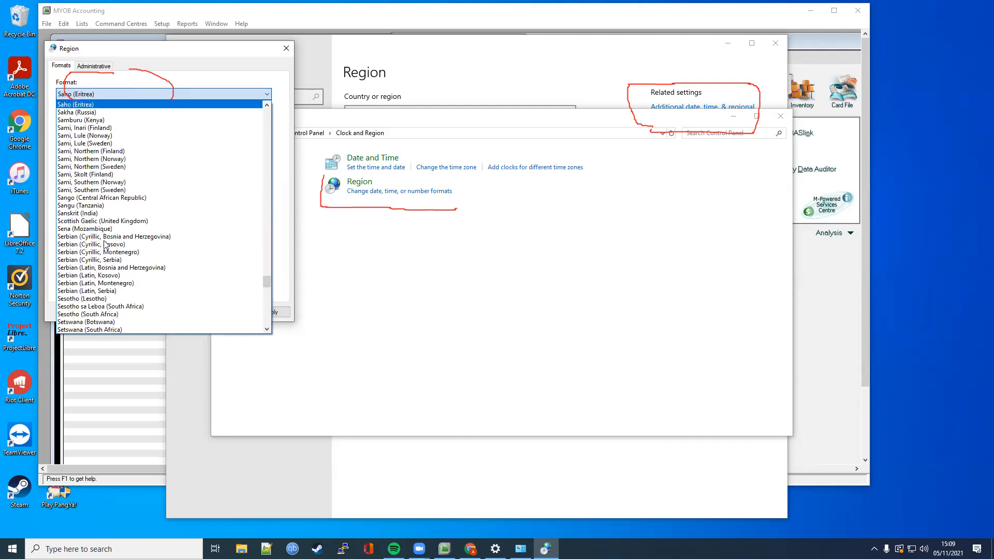
{"action": "key", "text": "u"}
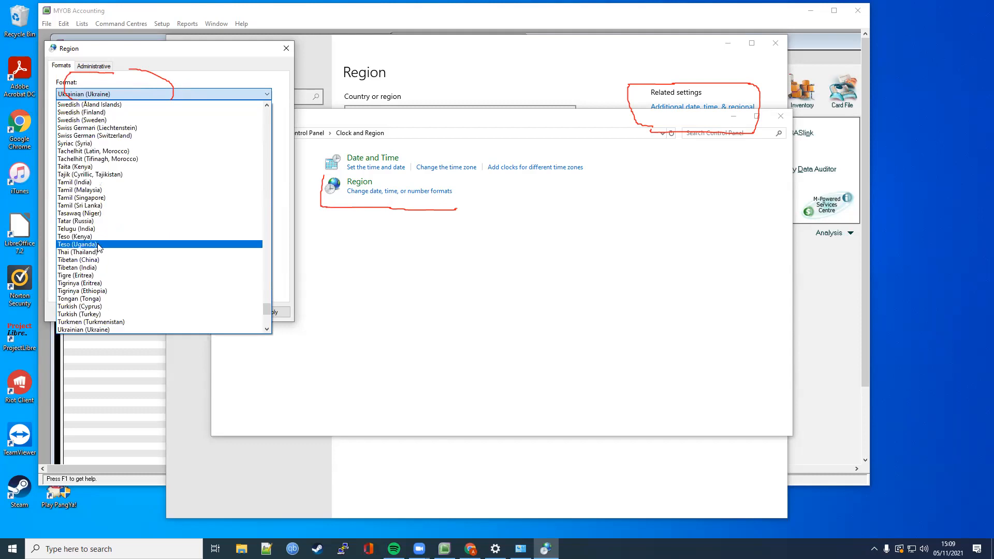
Step: Choose English (United States) as the regional format and apply it
{"action": "scroll", "coordinate": [93, 257], "scroll_direction": "down", "scroll_amount": 4}
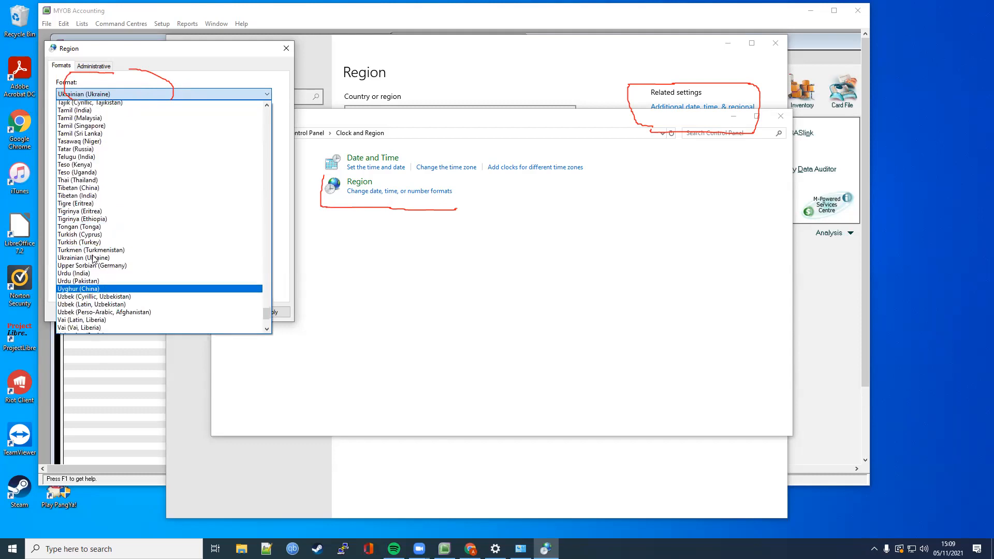
{"action": "scroll", "coordinate": [119, 187], "scroll_direction": "up", "scroll_amount": 8}
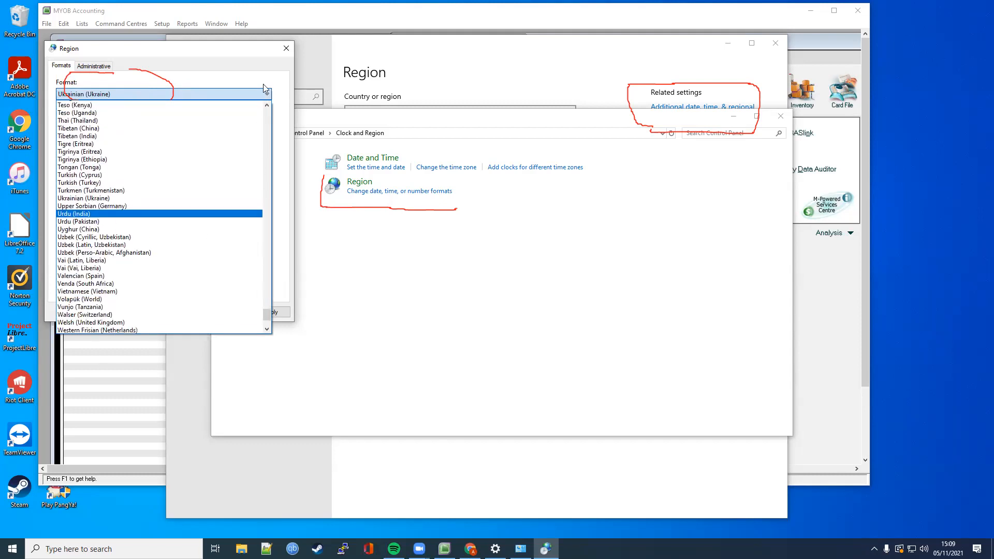
{"action": "scroll", "coordinate": [121, 188], "scroll_direction": "up", "scroll_amount": 20}
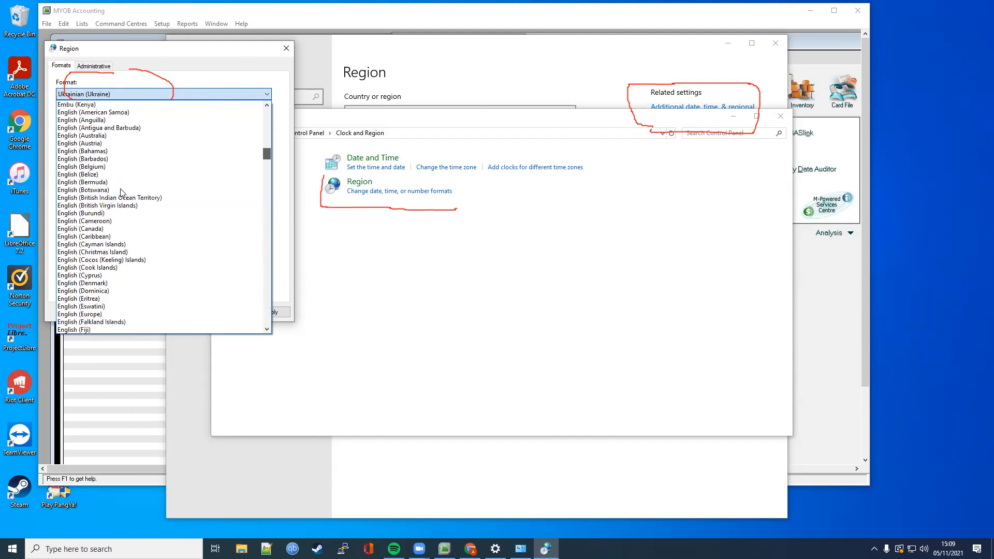
{"action": "scroll", "coordinate": [122, 193], "scroll_direction": "down", "scroll_amount": 7}
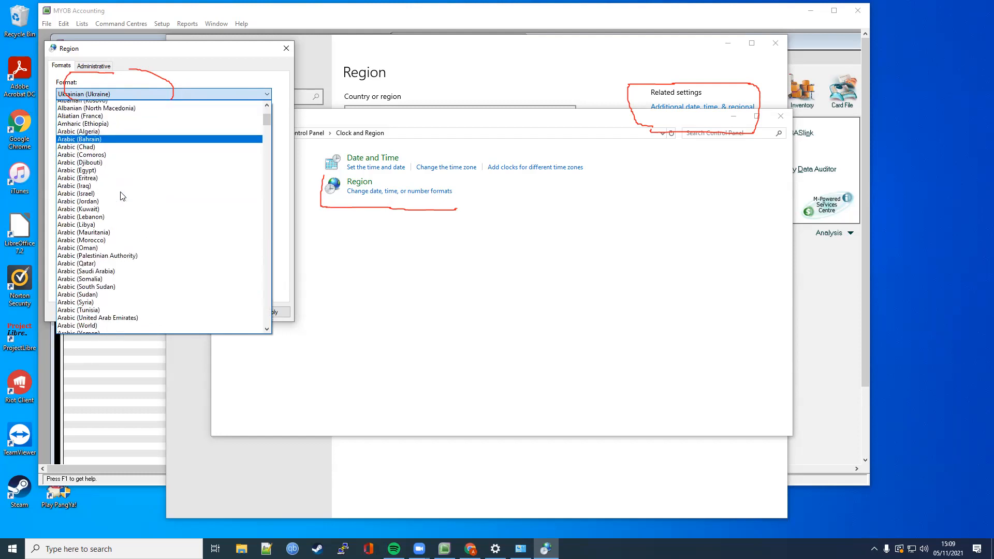
{"action": "scroll", "coordinate": [122, 195], "scroll_direction": "down", "scroll_amount": 20}
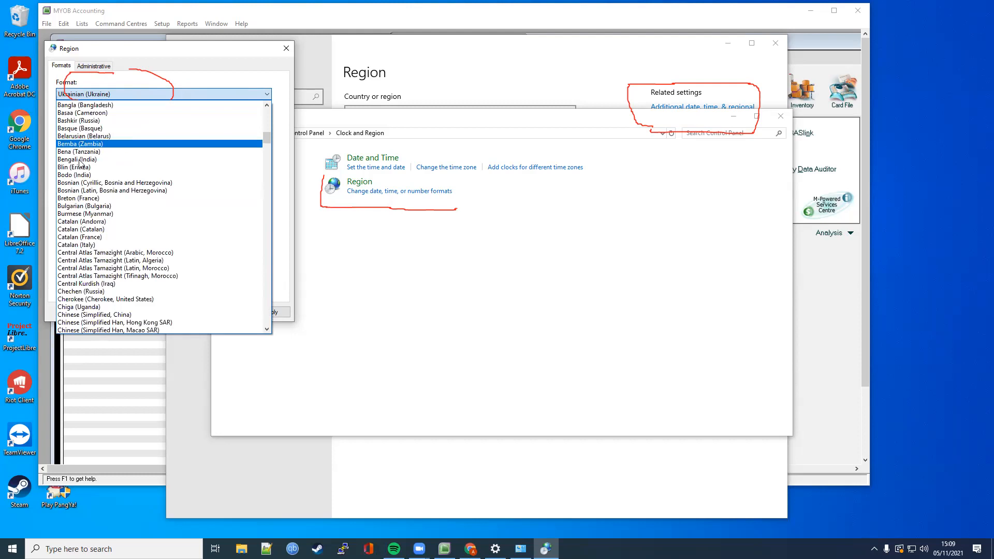
{"action": "scroll", "coordinate": [109, 198], "scroll_direction": "down", "scroll_amount": 5}
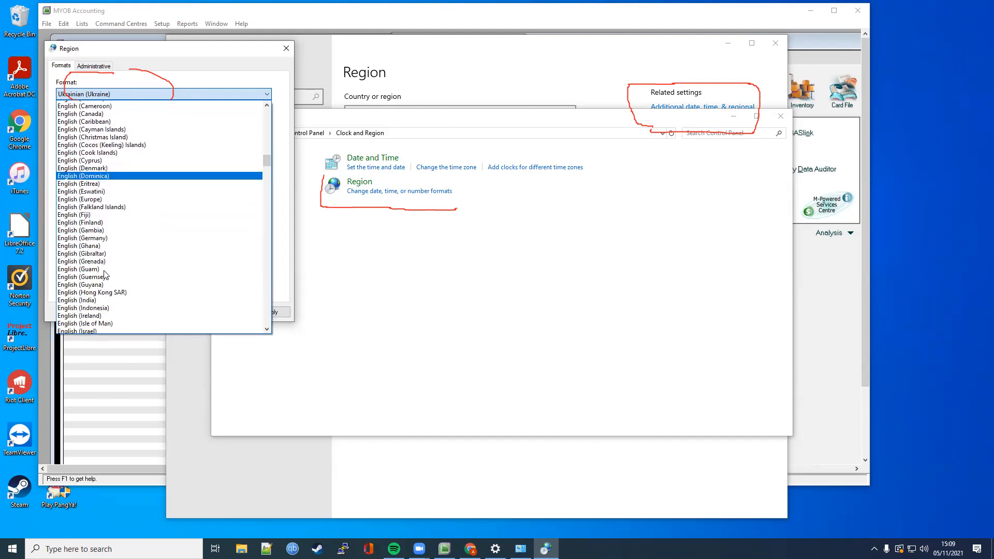
{"action": "scroll", "coordinate": [99, 299], "scroll_direction": "down", "scroll_amount": 4}
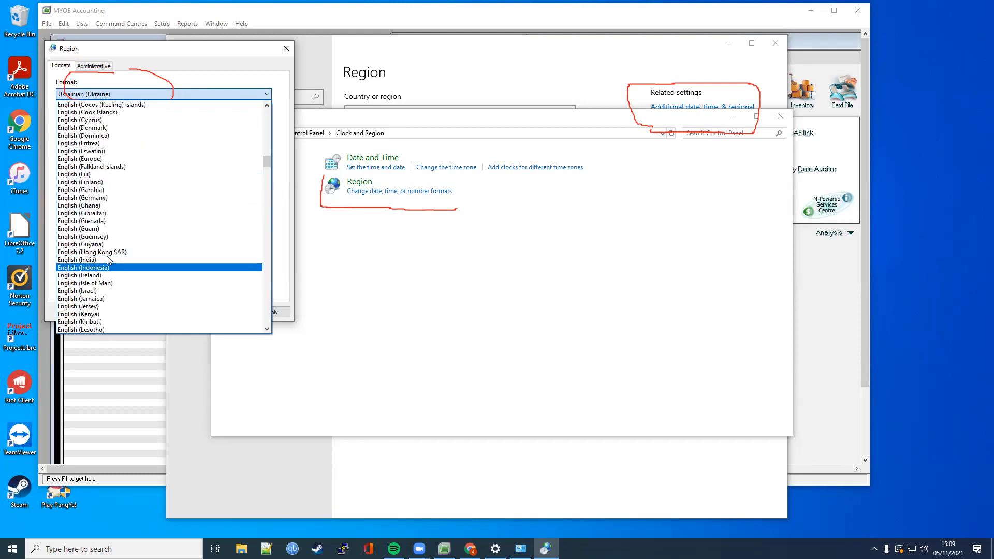
{"action": "scroll", "coordinate": [102, 299], "scroll_direction": "down", "scroll_amount": 4}
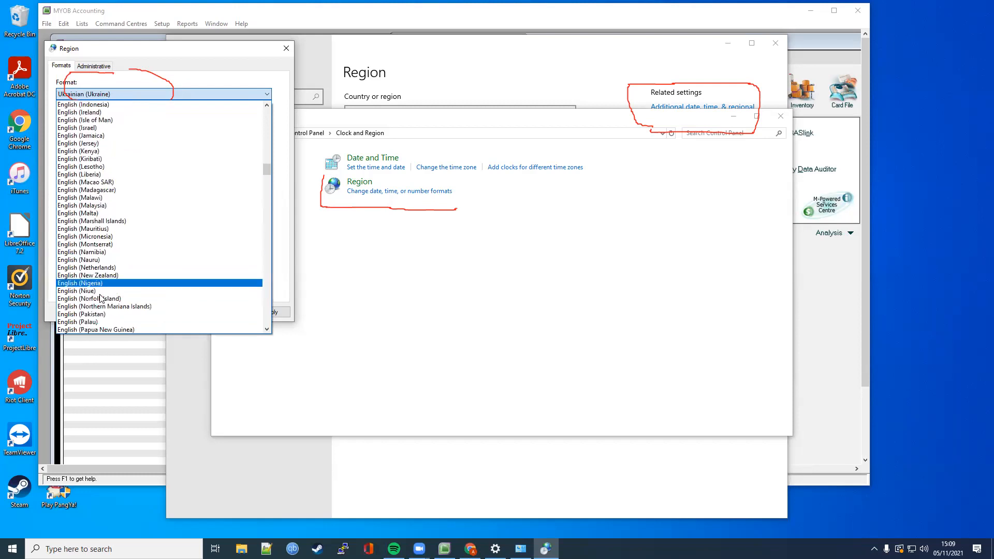
{"action": "scroll", "coordinate": [102, 299], "scroll_direction": "down", "scroll_amount": 7}
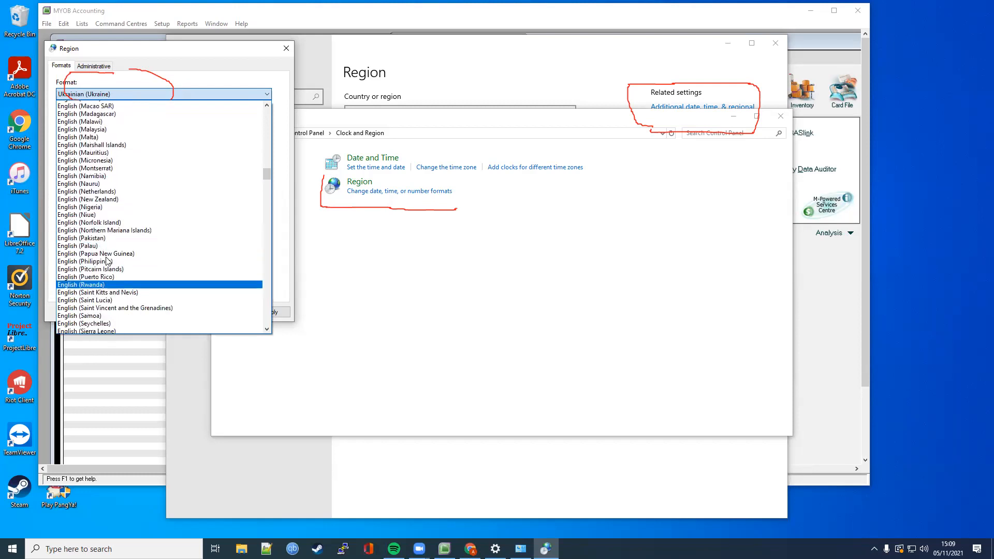
{"action": "scroll", "coordinate": [95, 257], "scroll_direction": "down", "scroll_amount": 6}
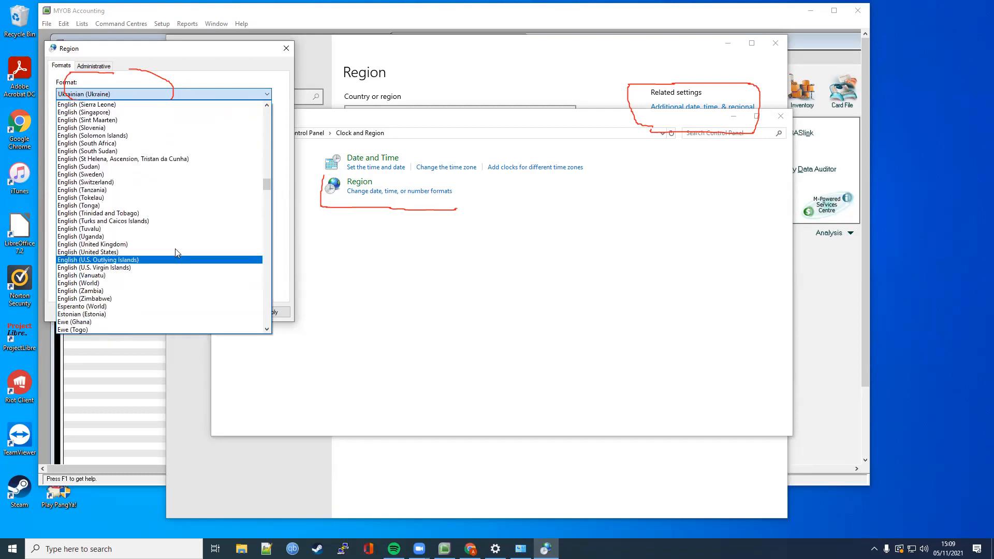
{"action": "left_click", "coordinate": [95, 253]}
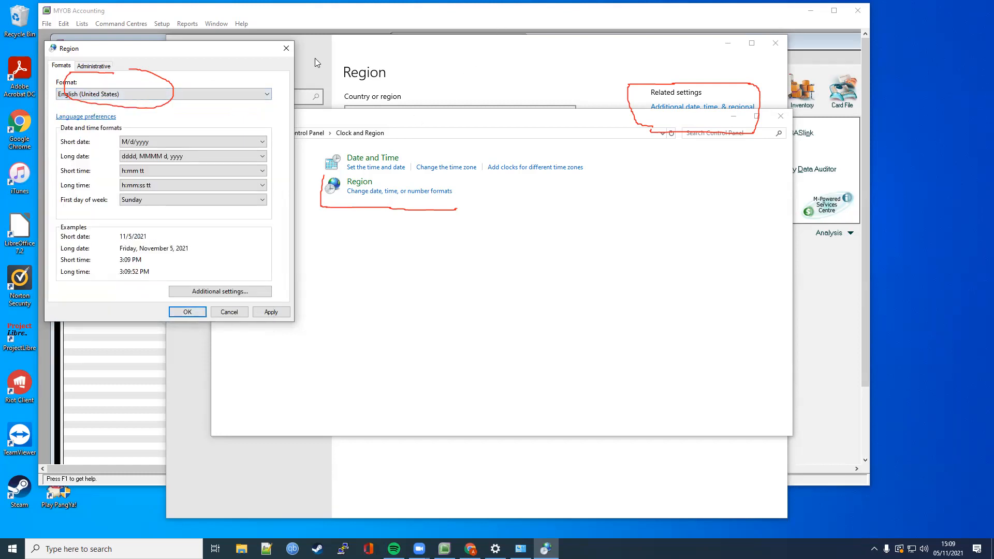
{"action": "left_click", "coordinate": [267, 315]}
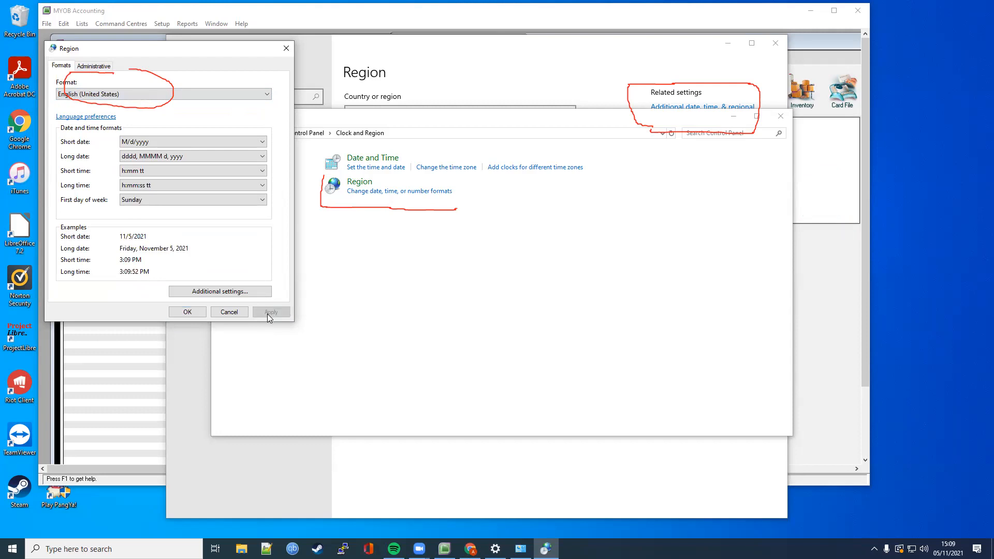
Step: Close the Region dialog, maximize MYOB showing assets totalling $21,230.00, then view the Liability accounts
{"action": "key", "text": "Return"}
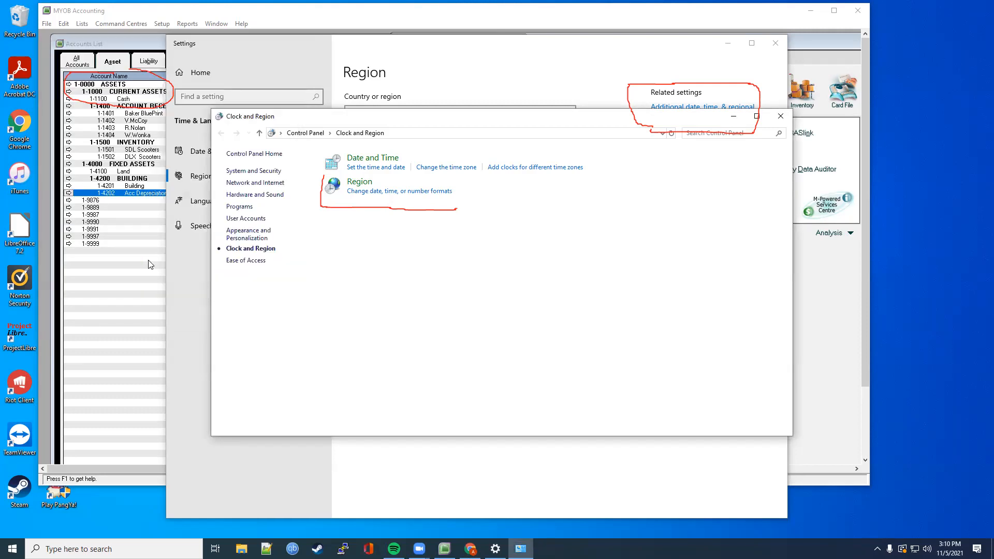
{"action": "left_click", "coordinate": [150, 265]}
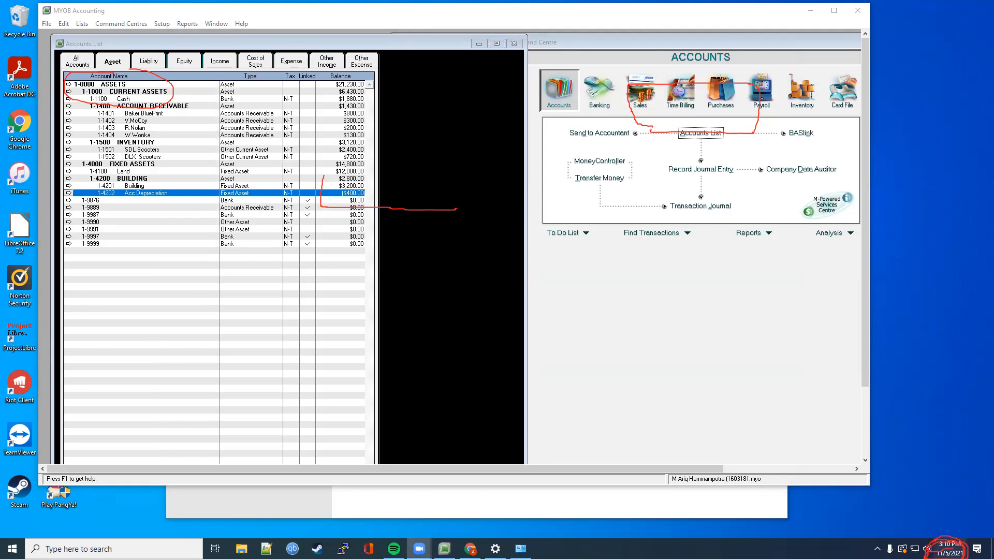
{"action": "left_click", "coordinate": [950, 549]}
{"action": "left_click", "coordinate": [949, 549]}
{"action": "left_click", "coordinate": [835, 11]}
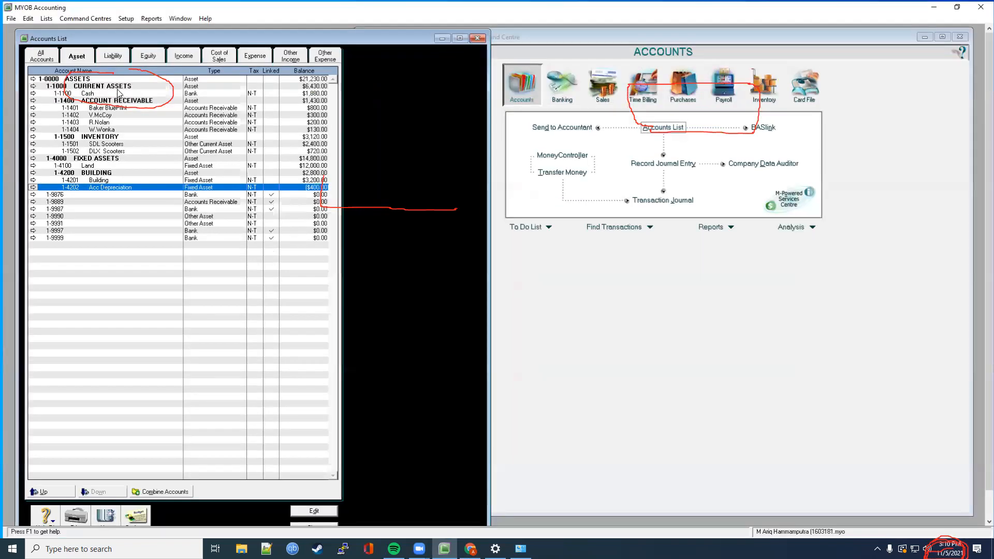
{"action": "left_click", "coordinate": [113, 55]}
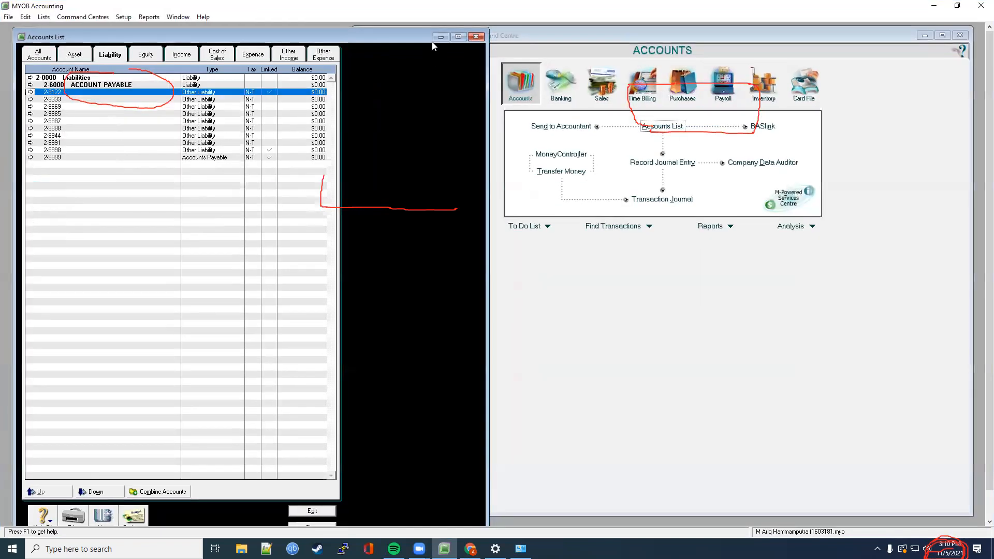
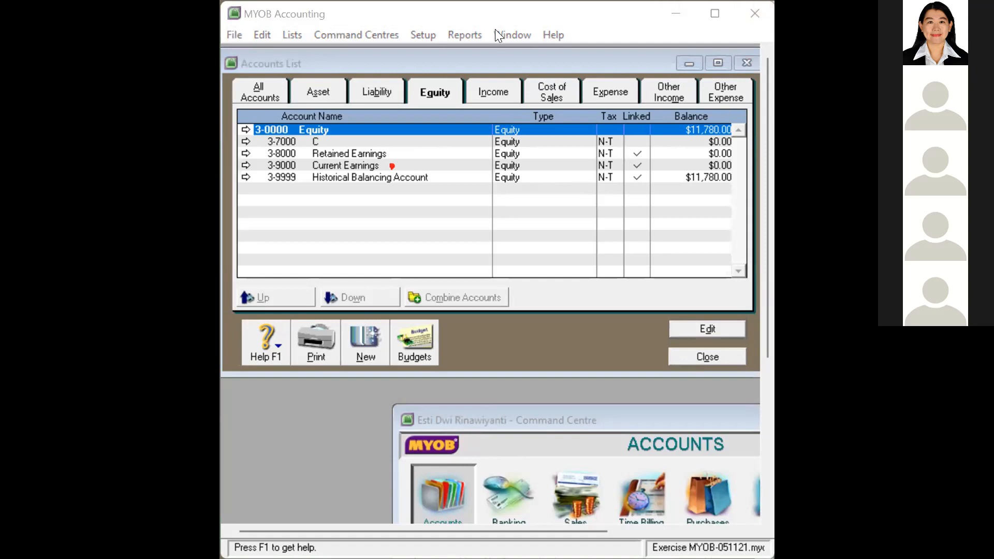
{"action": "double_click", "coordinate": [283, 164]}
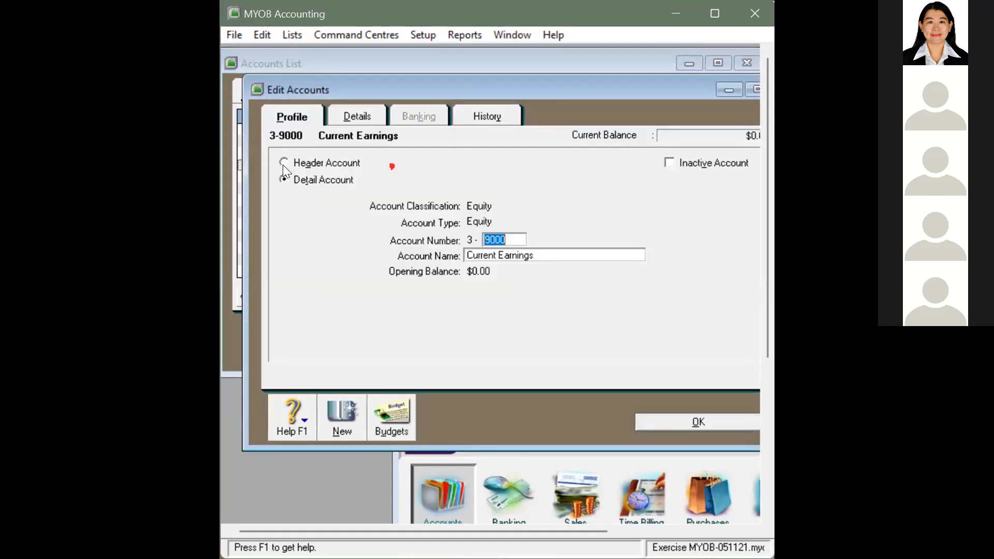
{"action": "left_click_drag", "start_coordinate": [486, 255], "coordinate": [483, 273]}
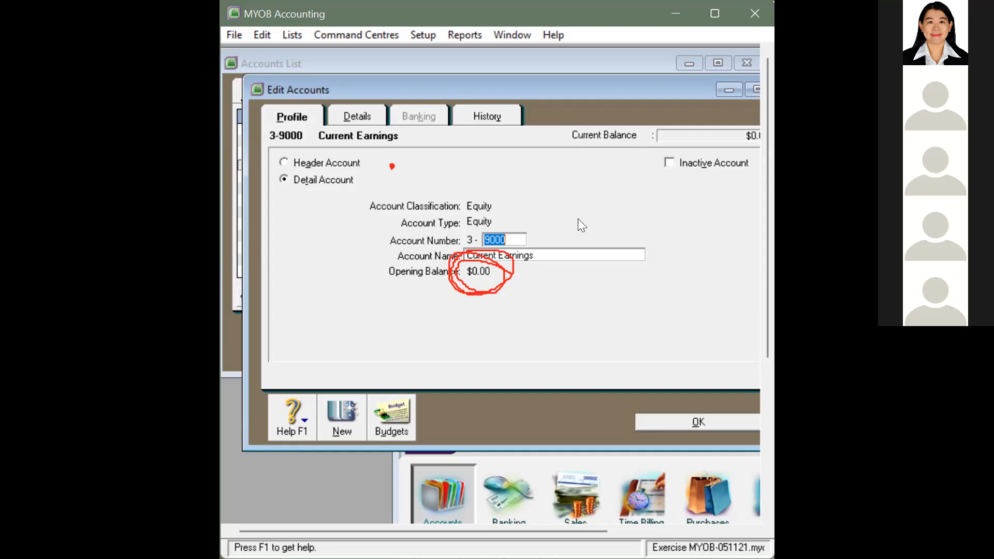
{"action": "left_click", "coordinate": [675, 417]}
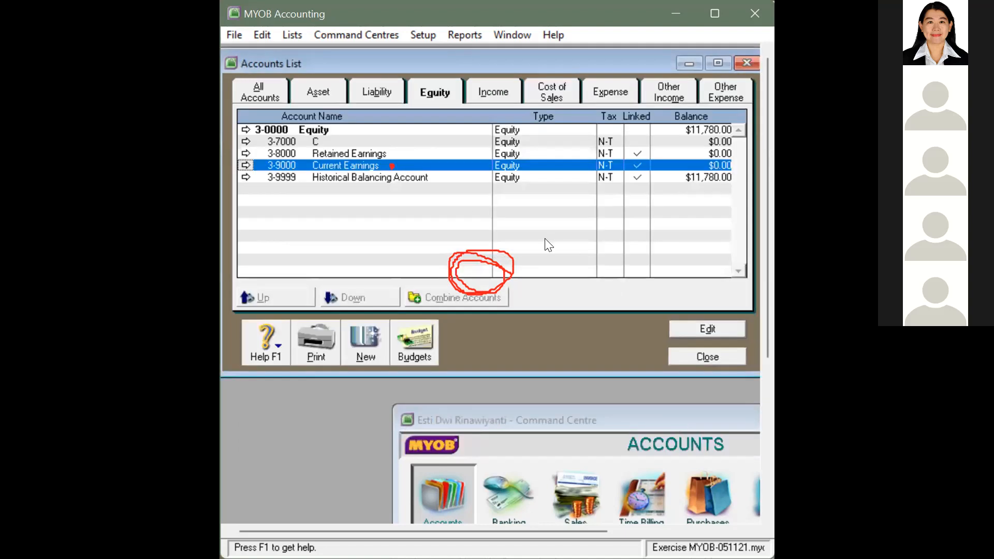
Step: Enter 1780 as the opening balance of 3-8000 Retained Earnings and save it
{"action": "double_click", "coordinate": [293, 151]}
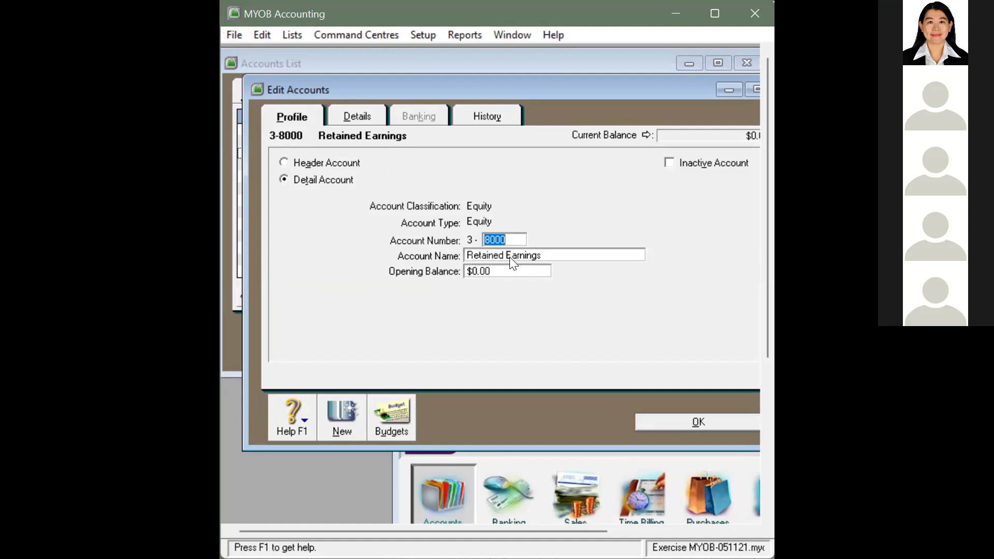
{"action": "left_click", "coordinate": [508, 272]}
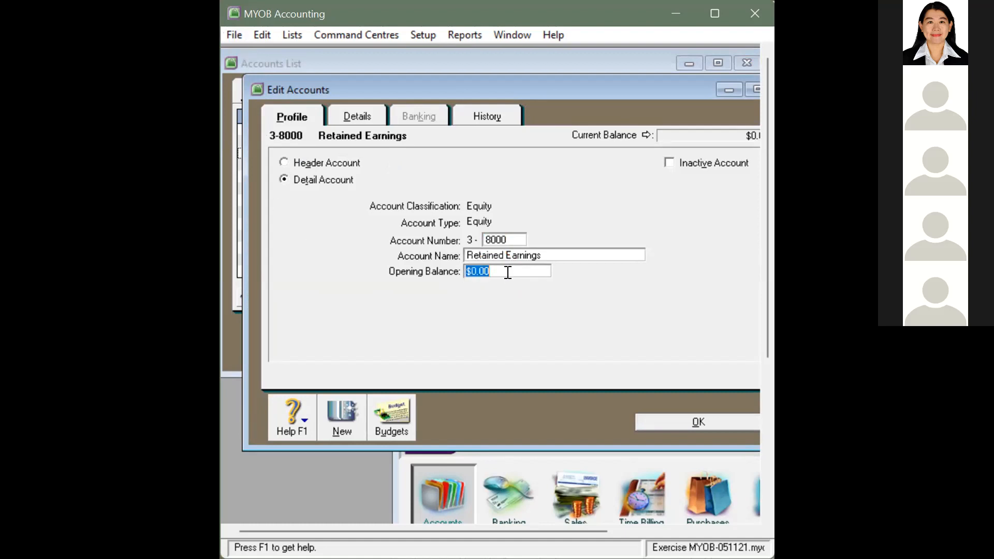
{"action": "type", "text": "1780"}
{"action": "left_click", "coordinate": [691, 425]}
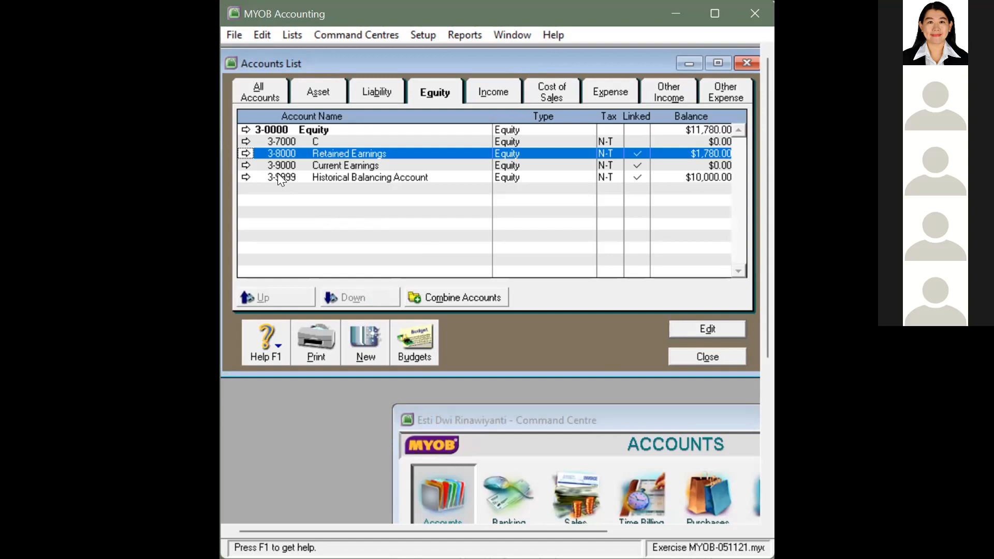
Step: Open equity account 3-7000 in the Edit Accounts window
{"action": "double_click", "coordinate": [293, 143]}
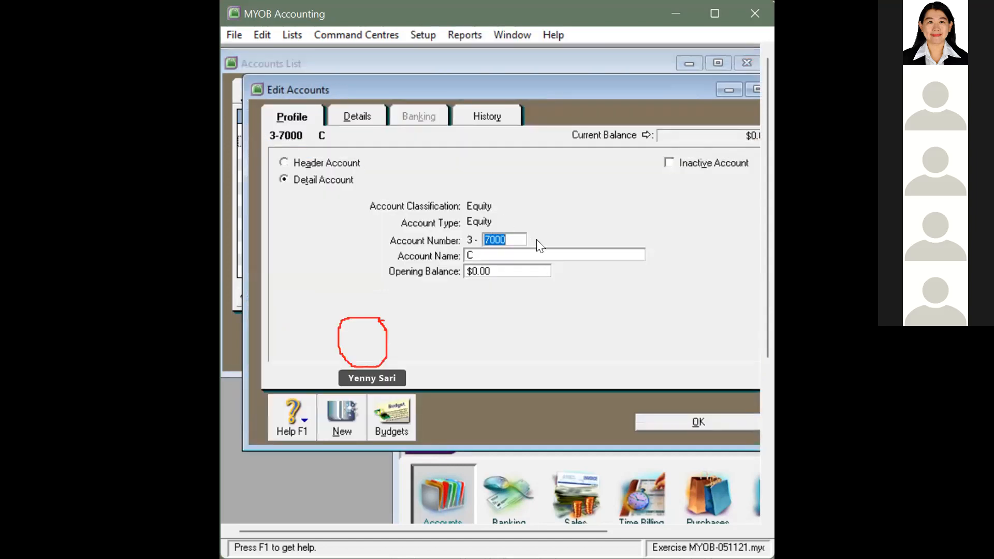
Step: Name account 3-7000 'Capital Stock' with a 10000 opening balance and save it
{"action": "left_click", "coordinate": [510, 252]}
{"action": "type", "text": "Capita"}
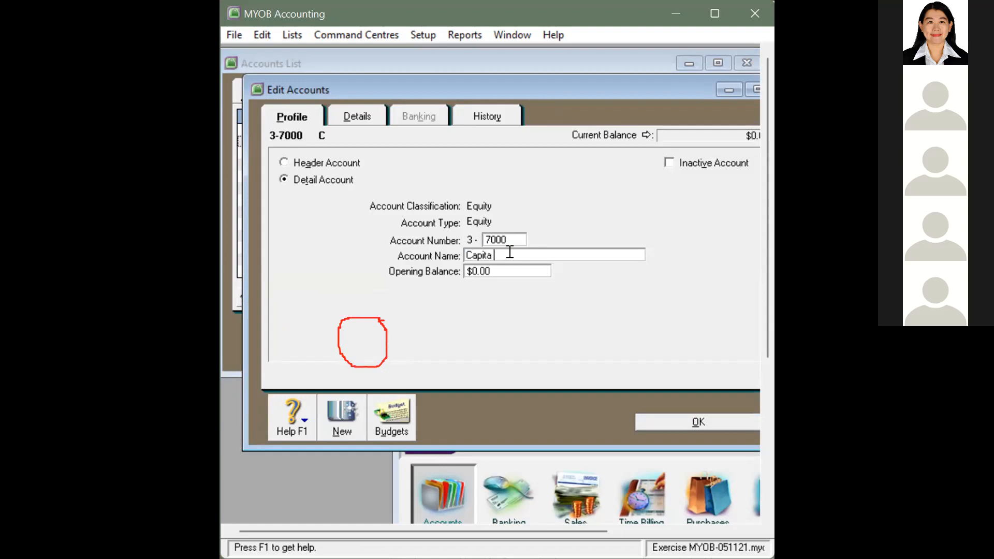
{"action": "type", "text": "l Stock"}
{"action": "key", "text": "Tab"}
{"action": "type", "text": "1"}
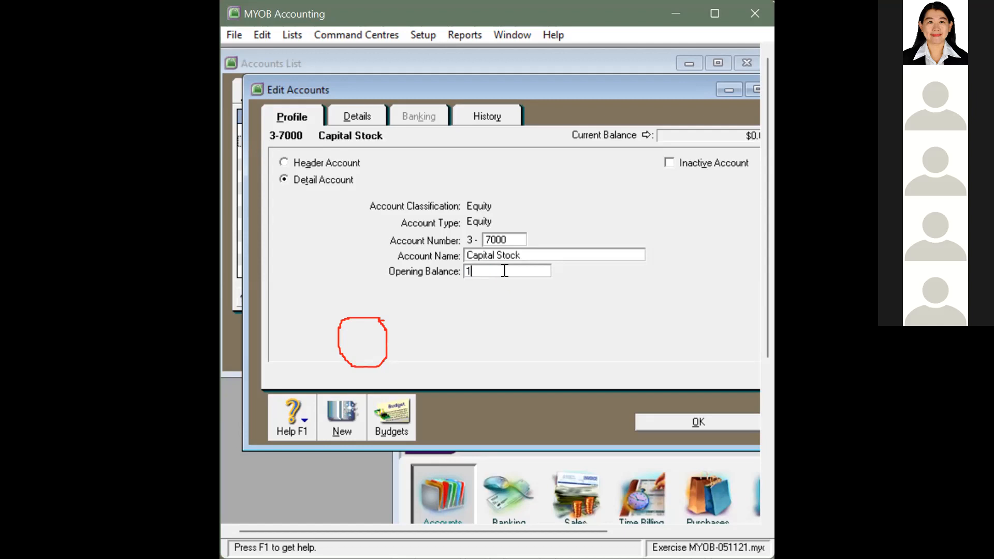
{"action": "type", "text": "0000"}
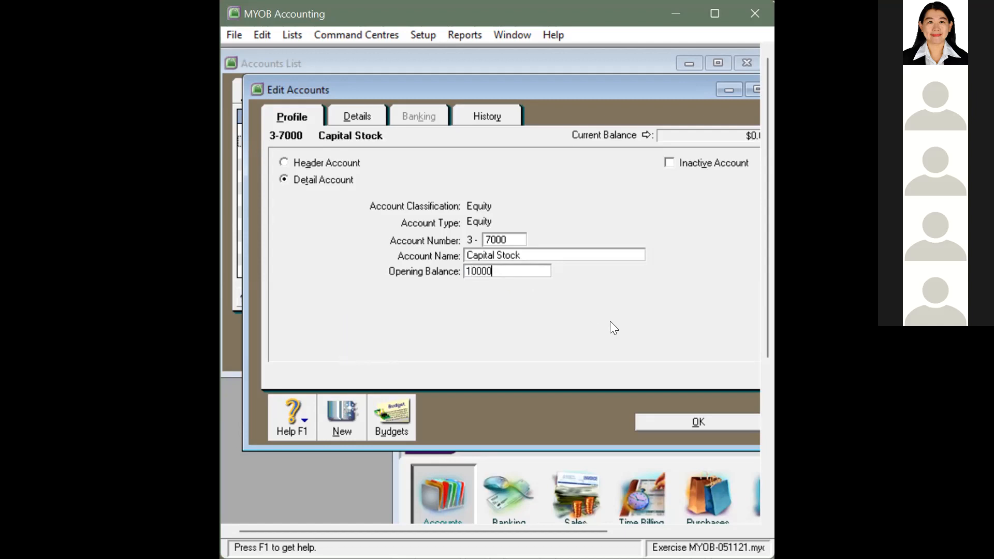
{"action": "left_click", "coordinate": [689, 422]}
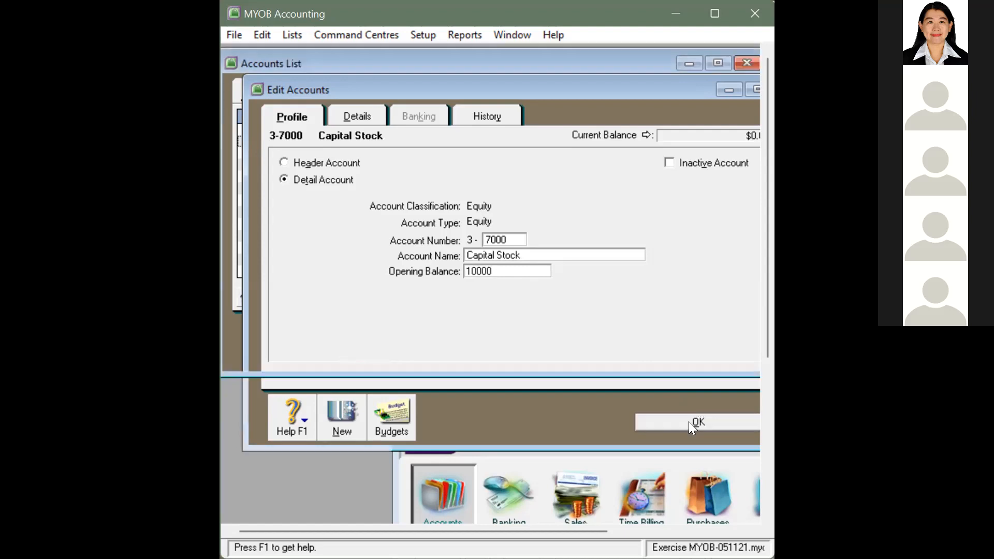
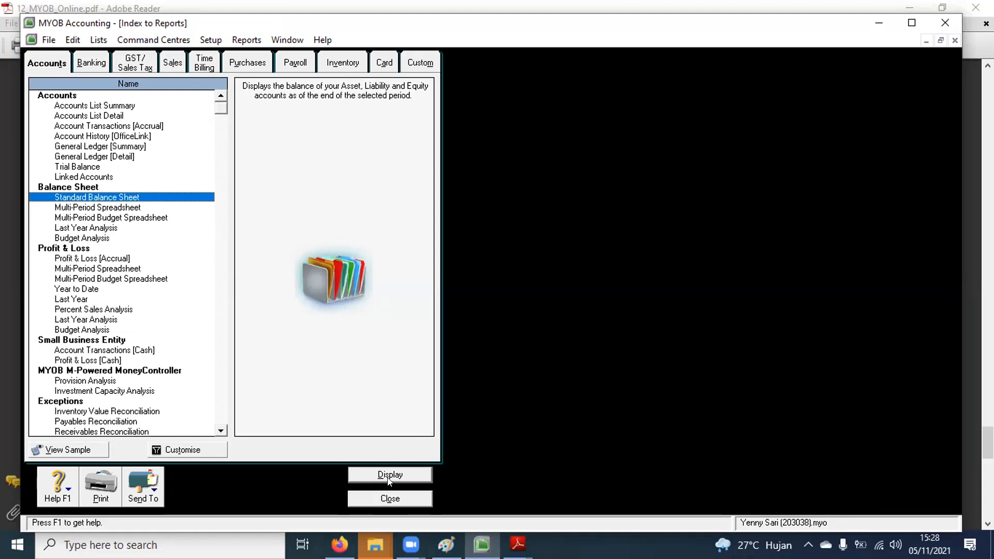
Step: Run the Standard Balance Sheet for March (Total Assets Rp21.230,00, Net Assets Rp11.780,00)
{"action": "left_click", "coordinate": [183, 450]}
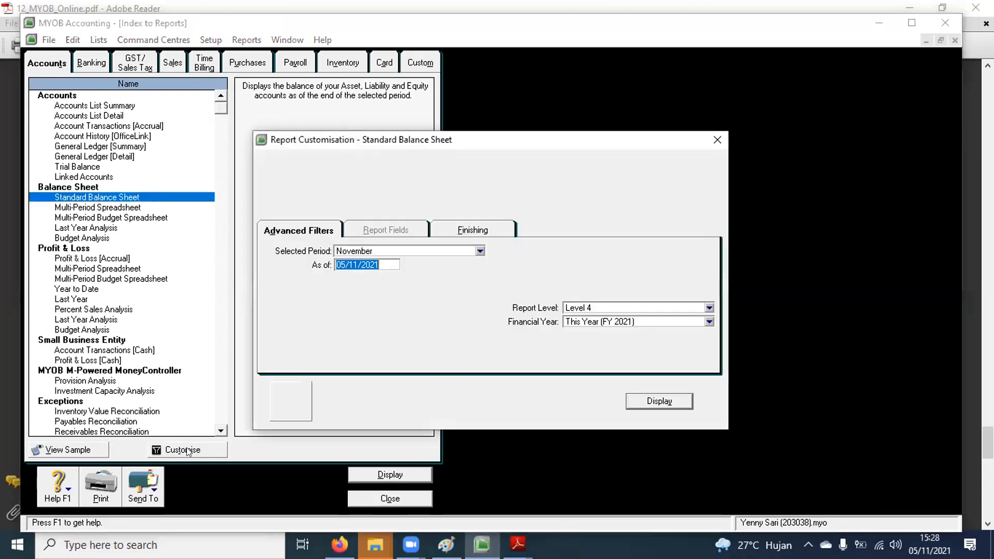
{"action": "left_click", "coordinate": [714, 136]}
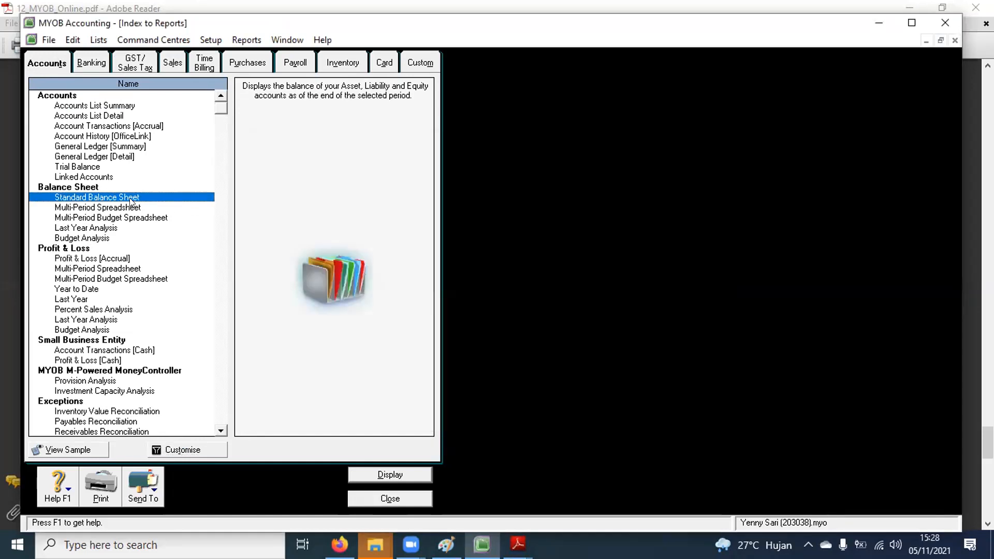
{"action": "double_click", "coordinate": [129, 198]}
{"action": "left_click", "coordinate": [716, 139]}
{"action": "double_click", "coordinate": [109, 197]}
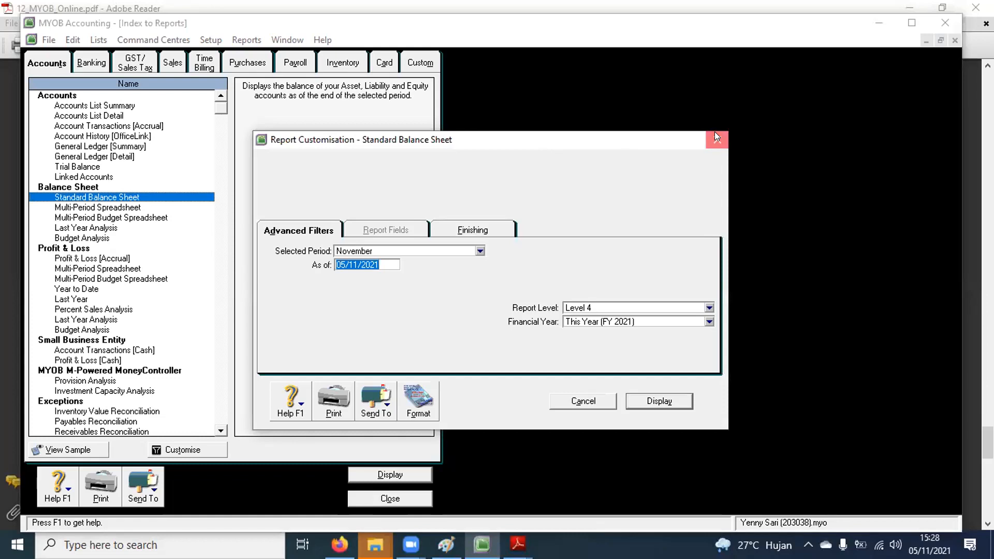
{"action": "left_click", "coordinate": [715, 132]}
{"action": "left_click", "coordinate": [166, 449]}
{"action": "left_click", "coordinate": [451, 253]}
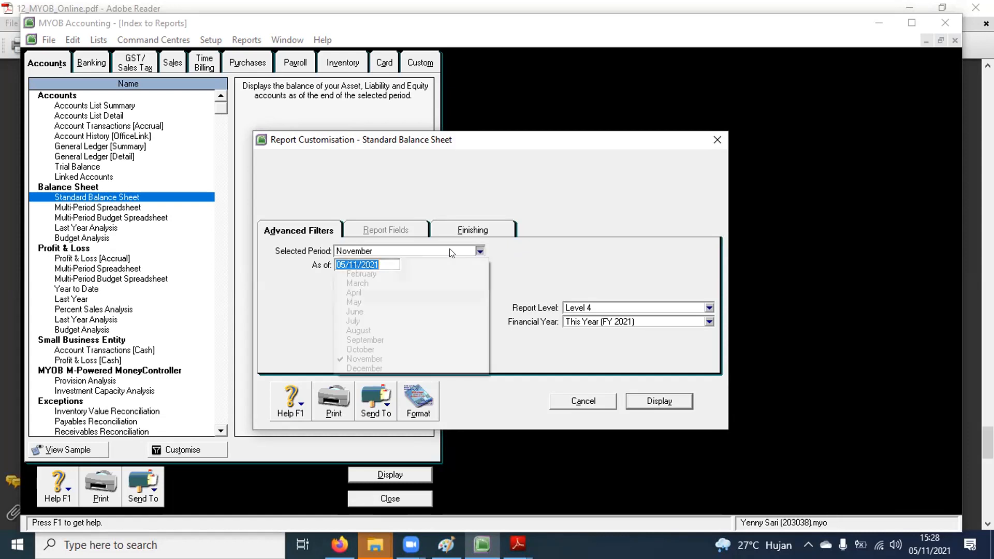
{"action": "left_click", "coordinate": [354, 284]}
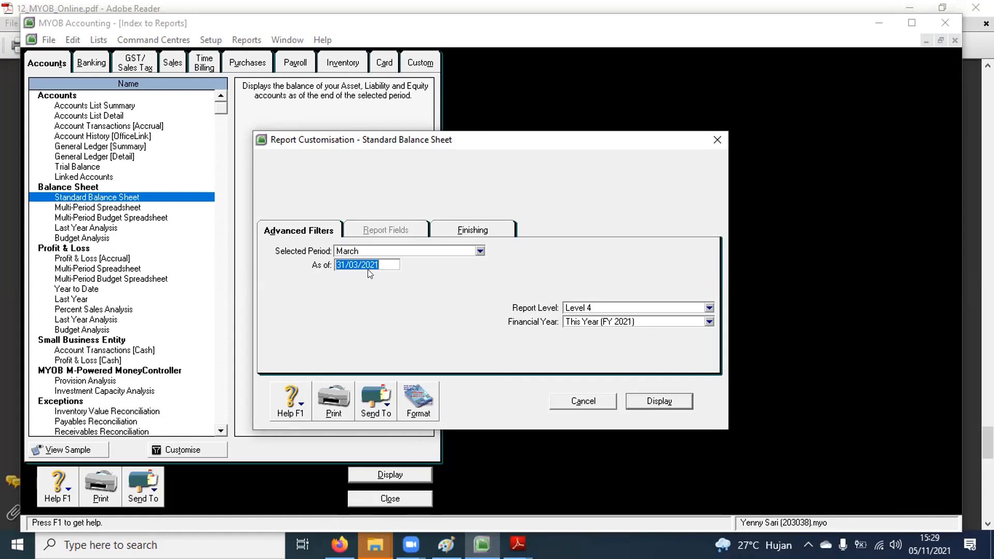
{"action": "left_click", "coordinate": [673, 400]}
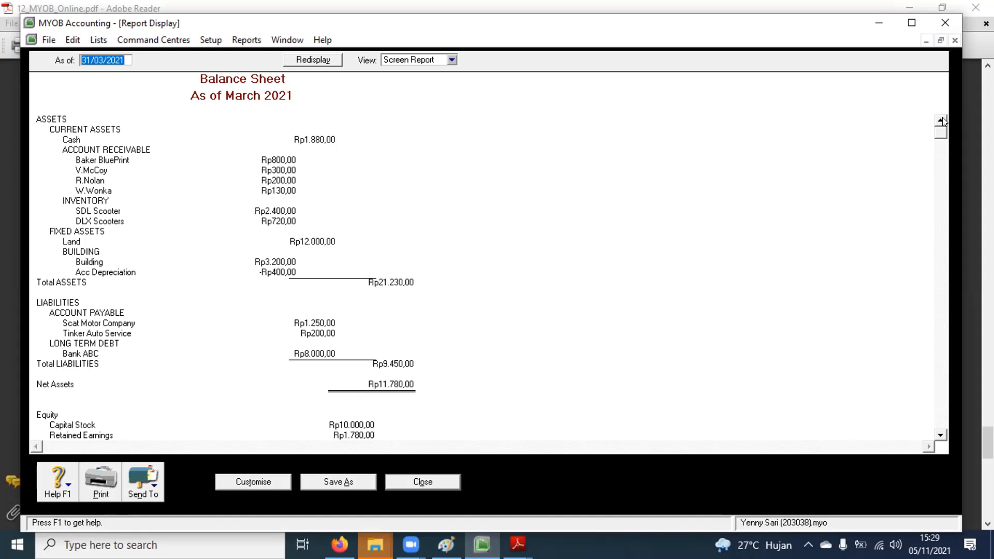
Step: Underline the report title and date, circle Total Assets Rp21.230,00, and write A = 21.230
{"action": "left_click", "coordinate": [447, 91]}
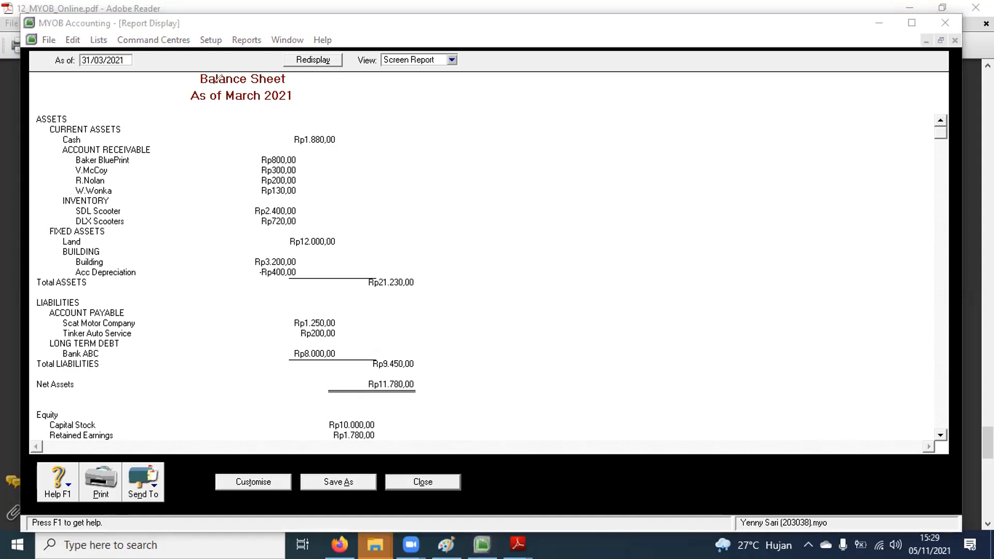
{"action": "left_click_drag", "start_coordinate": [207, 89], "coordinate": [290, 86]}
{"action": "left_click_drag", "start_coordinate": [197, 106], "coordinate": [307, 107]}
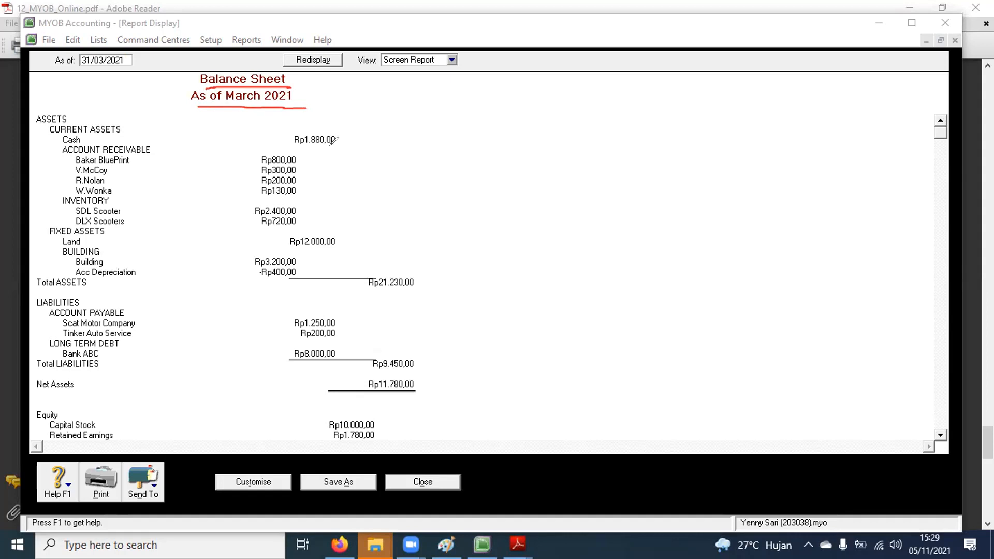
{"action": "mouse_move", "coordinate": [427, 274]}
{"action": "left_mouse_down"}
{"action": "mouse_move", "coordinate": [365, 271]}
{"action": "mouse_move", "coordinate": [437, 277]}
{"action": "mouse_move", "coordinate": [419, 268]}
{"action": "left_mouse_up"}
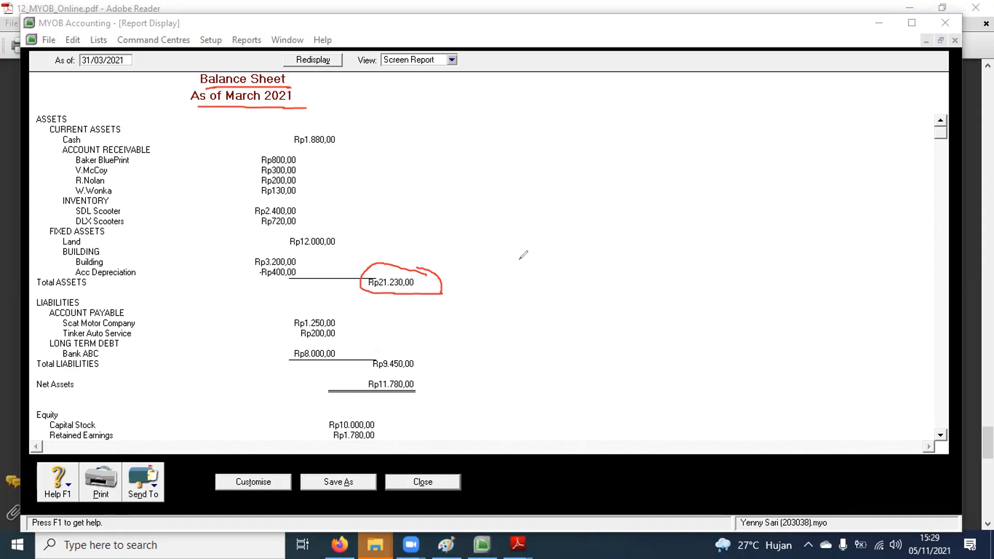
{"action": "mouse_move", "coordinate": [566, 258]}
{"action": "left_mouse_down"}
{"action": "mouse_move", "coordinate": [556, 296]}
{"action": "mouse_move", "coordinate": [571, 295]}
{"action": "left_mouse_up"}
{"action": "mouse_move", "coordinate": [562, 289]}
{"action": "left_mouse_down"}
{"action": "mouse_move", "coordinate": [598, 274]}
{"action": "mouse_move", "coordinate": [605, 282]}
{"action": "left_mouse_up"}
{"action": "left_click", "coordinate": [594, 287]}
{"action": "mouse_move", "coordinate": [613, 271]}
{"action": "left_mouse_down"}
{"action": "mouse_move", "coordinate": [625, 288]}
{"action": "mouse_move", "coordinate": [682, 273]}
{"action": "left_mouse_up"}
{"action": "left_click", "coordinate": [644, 282]}
{"action": "left_click_drag", "start_coordinate": [697, 254], "coordinate": [703, 259]}
Step: Write P = 21.230 beside the assets note on the report
{"action": "mouse_move", "coordinate": [768, 239]}
{"action": "left_mouse_down"}
{"action": "mouse_move", "coordinate": [769, 279]}
{"action": "mouse_move", "coordinate": [768, 255]}
{"action": "left_mouse_up"}
{"action": "left_click_drag", "start_coordinate": [783, 242], "coordinate": [790, 239]}
{"action": "left_click_drag", "start_coordinate": [784, 249], "coordinate": [819, 252]}
{"action": "left_click", "coordinate": [835, 249]}
{"action": "mouse_move", "coordinate": [823, 238]}
{"action": "left_mouse_down"}
{"action": "mouse_move", "coordinate": [824, 252]}
{"action": "mouse_move", "coordinate": [855, 245]}
{"action": "left_mouse_up"}
{"action": "left_click_drag", "start_coordinate": [860, 230], "coordinate": [865, 244]}
{"action": "left_click_drag", "start_coordinate": [876, 232], "coordinate": [877, 231]}
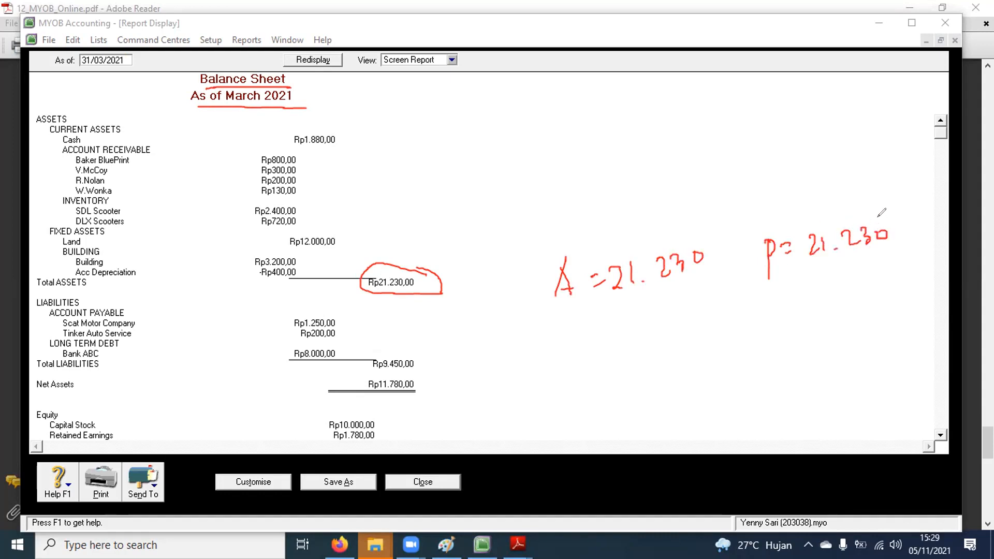
Step: Note liabilities and Net Assets Rp11.780,00 as A - L, then clear annotations and close the report
{"action": "left_click_drag", "start_coordinate": [445, 313], "coordinate": [450, 431]}
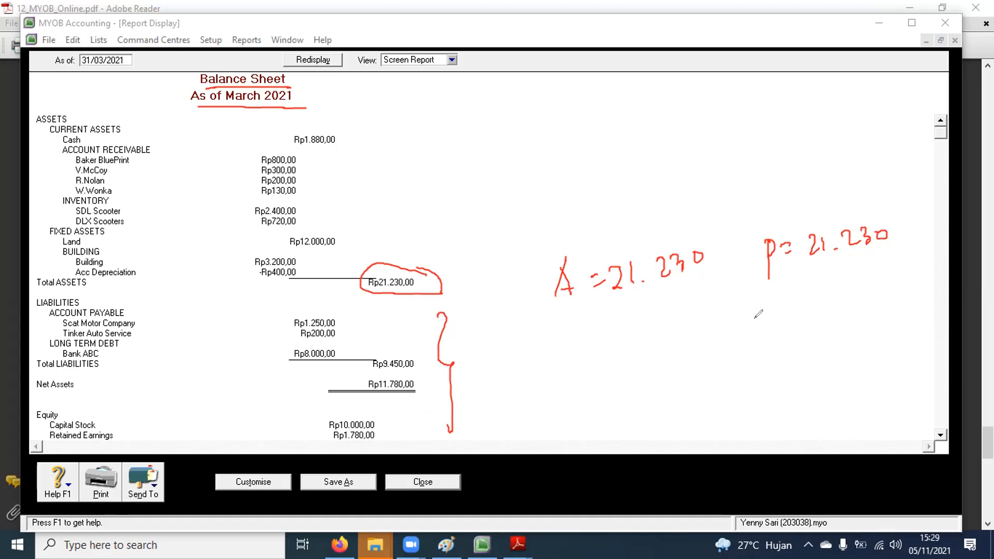
{"action": "mouse_move", "coordinate": [755, 321]}
{"action": "left_mouse_down"}
{"action": "mouse_move", "coordinate": [768, 341]}
{"action": "mouse_move", "coordinate": [784, 329]}
{"action": "left_mouse_up"}
{"action": "mouse_move", "coordinate": [776, 334]}
{"action": "left_mouse_down"}
{"action": "mouse_move", "coordinate": [811, 312]}
{"action": "mouse_move", "coordinate": [805, 343]}
{"action": "mouse_move", "coordinate": [850, 325]}
{"action": "mouse_move", "coordinate": [874, 333]}
{"action": "left_mouse_up"}
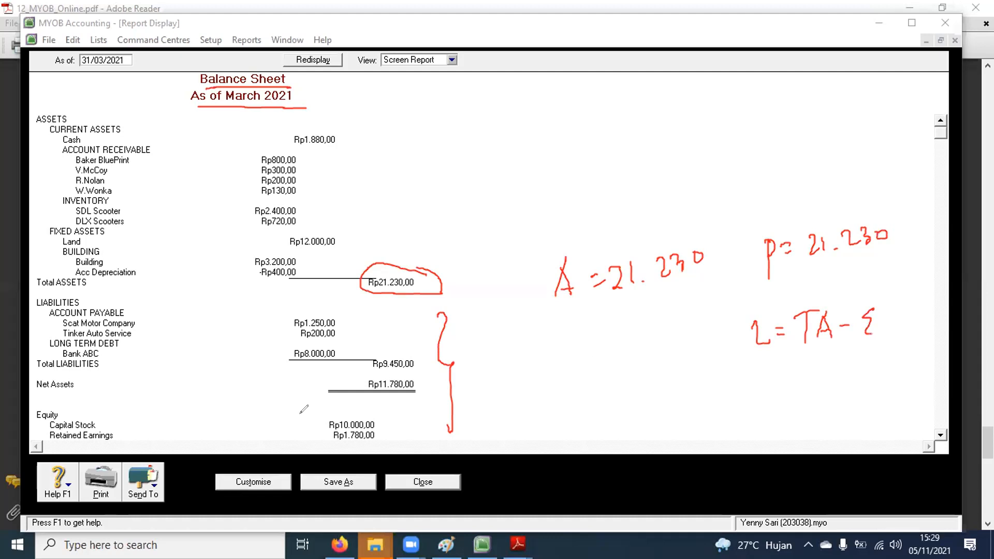
{"action": "mouse_move", "coordinate": [419, 377]}
{"action": "left_mouse_down"}
{"action": "mouse_move", "coordinate": [350, 389]}
{"action": "mouse_move", "coordinate": [425, 392]}
{"action": "left_mouse_up"}
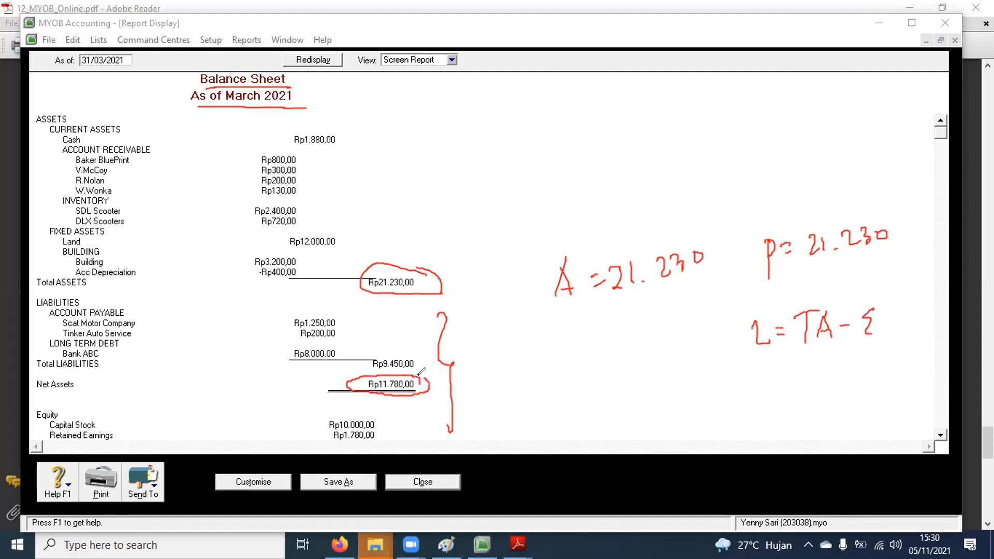
{"action": "mouse_move", "coordinate": [523, 381]}
{"action": "left_mouse_down"}
{"action": "mouse_move", "coordinate": [534, 358]}
{"action": "mouse_move", "coordinate": [542, 382]}
{"action": "left_mouse_up"}
{"action": "mouse_move", "coordinate": [528, 371]}
{"action": "left_mouse_down"}
{"action": "mouse_move", "coordinate": [562, 365]}
{"action": "mouse_move", "coordinate": [591, 378]}
{"action": "left_mouse_up"}
{"action": "left_click_drag", "start_coordinate": [611, 365], "coordinate": [621, 364]}
{"action": "mouse_move", "coordinate": [611, 373]}
{"action": "left_mouse_down"}
{"action": "mouse_move", "coordinate": [651, 365]}
{"action": "mouse_move", "coordinate": [662, 377]}
{"action": "left_mouse_up"}
{"action": "mouse_move", "coordinate": [526, 327]}
{"action": "left_mouse_down"}
{"action": "mouse_move", "coordinate": [667, 324]}
{"action": "mouse_move", "coordinate": [682, 386]}
{"action": "mouse_move", "coordinate": [515, 406]}
{"action": "mouse_move", "coordinate": [531, 340]}
{"action": "left_mouse_up"}
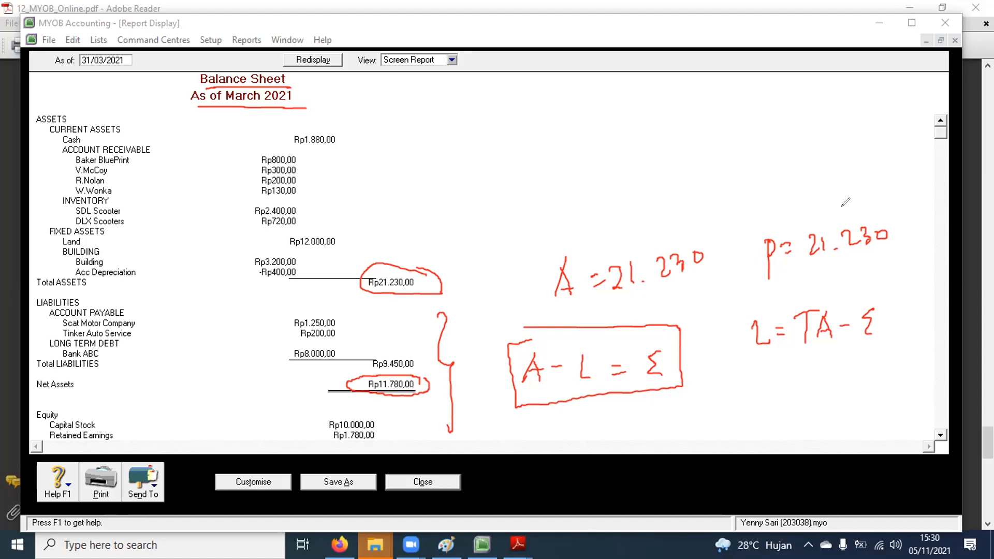
{"action": "key", "text": "e"}
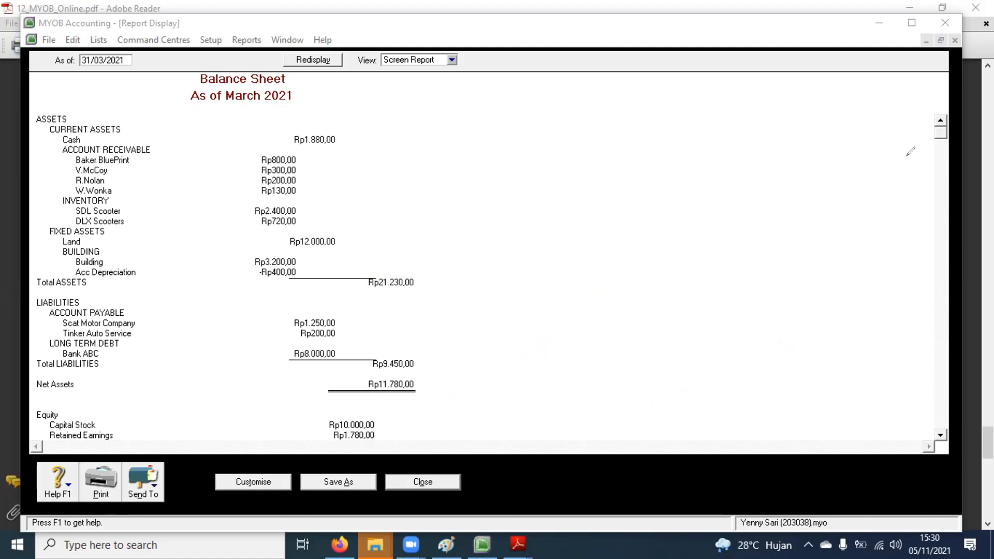
{"action": "left_click", "coordinate": [423, 481]}
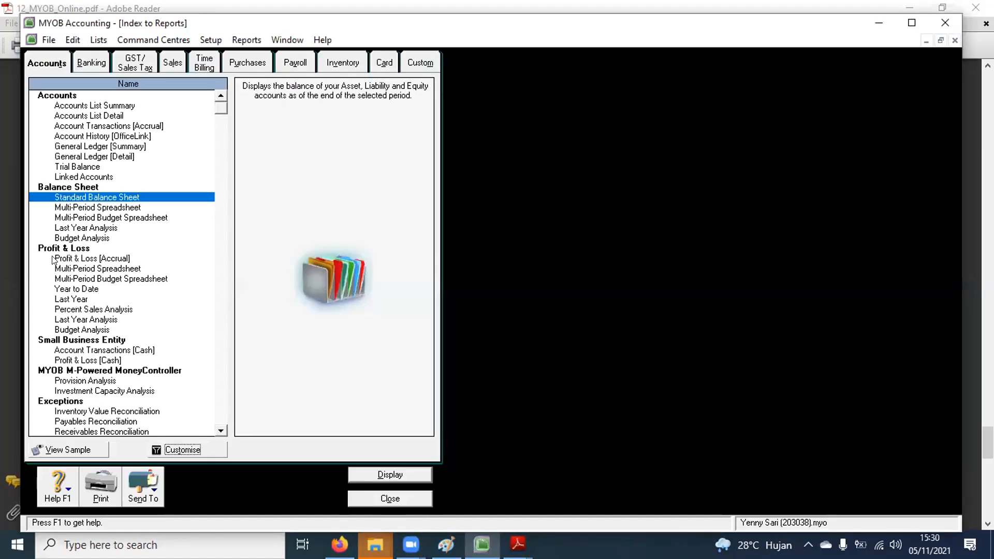
Step: View the Profit & Loss [Accrual] report for April to April, then close it
{"action": "double_click", "coordinate": [57, 257]}
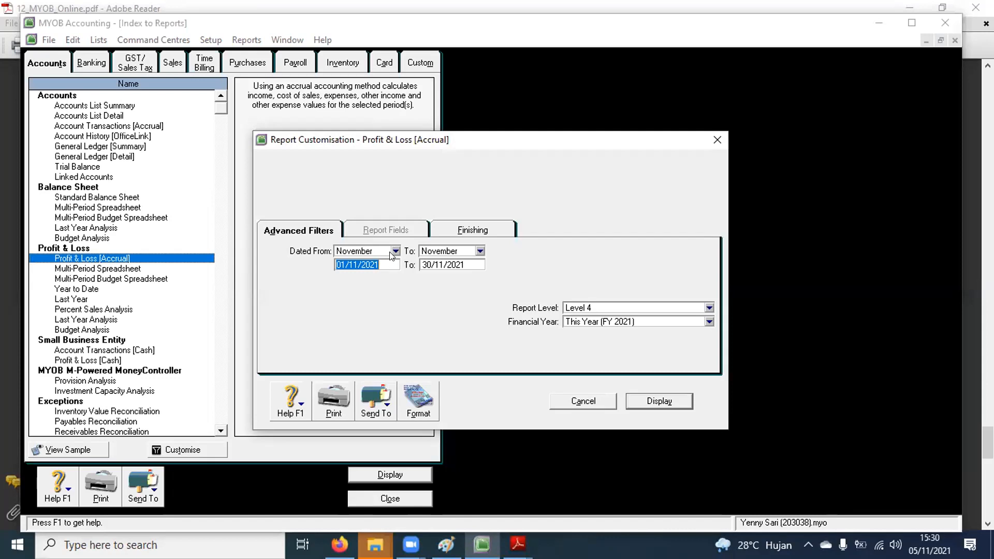
{"action": "left_click", "coordinate": [390, 251]}
{"action": "left_click", "coordinate": [354, 293]}
{"action": "left_click", "coordinate": [480, 250]}
{"action": "left_click", "coordinate": [440, 292]}
{"action": "left_click", "coordinate": [667, 399]}
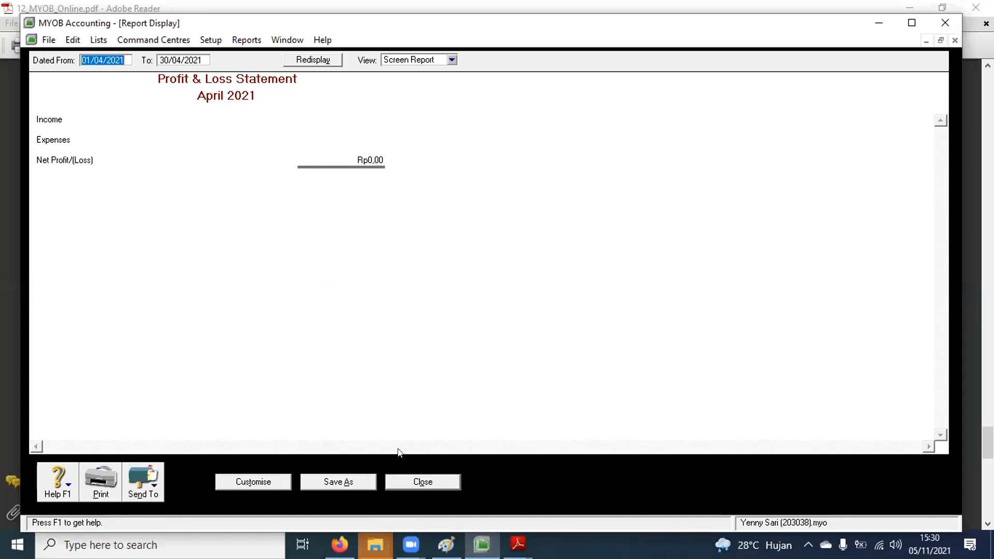
{"action": "left_click", "coordinate": [414, 481]}
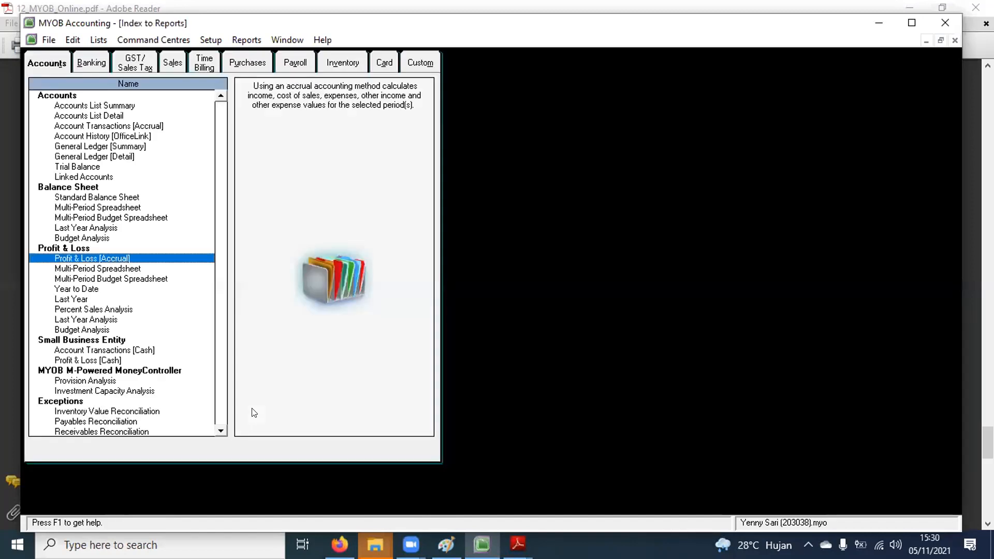
Step: Compare the Standard Balance Sheet and Profit & Loss reports, close the index, and bring up the exercise PDF
{"action": "left_click", "coordinate": [101, 199]}
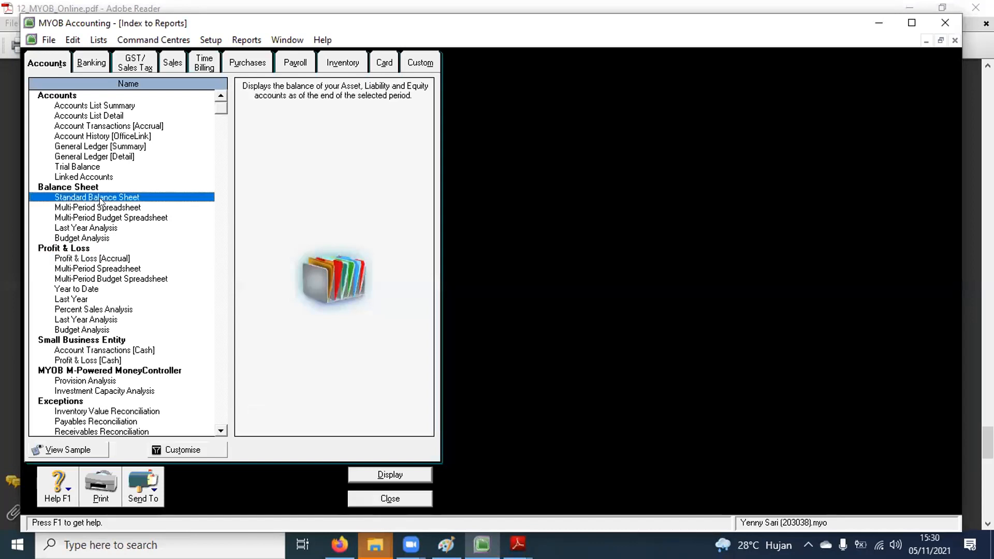
{"action": "left_click", "coordinate": [119, 259]}
{"action": "left_click", "coordinate": [128, 196]}
{"action": "left_click", "coordinate": [119, 259]}
{"action": "left_click", "coordinate": [119, 199]}
{"action": "left_click", "coordinate": [110, 259]}
{"action": "left_click", "coordinate": [373, 505]}
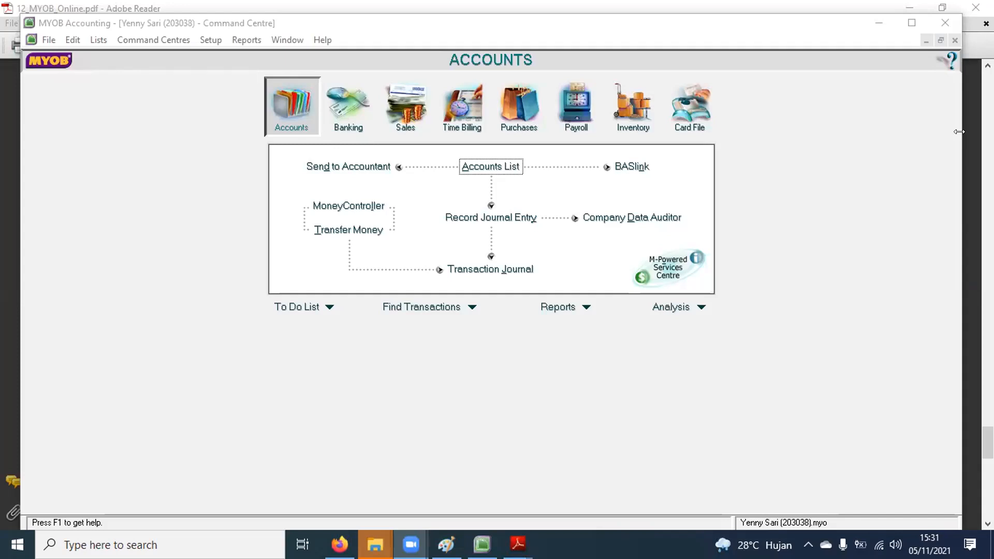
{"action": "left_click", "coordinate": [960, 131]}
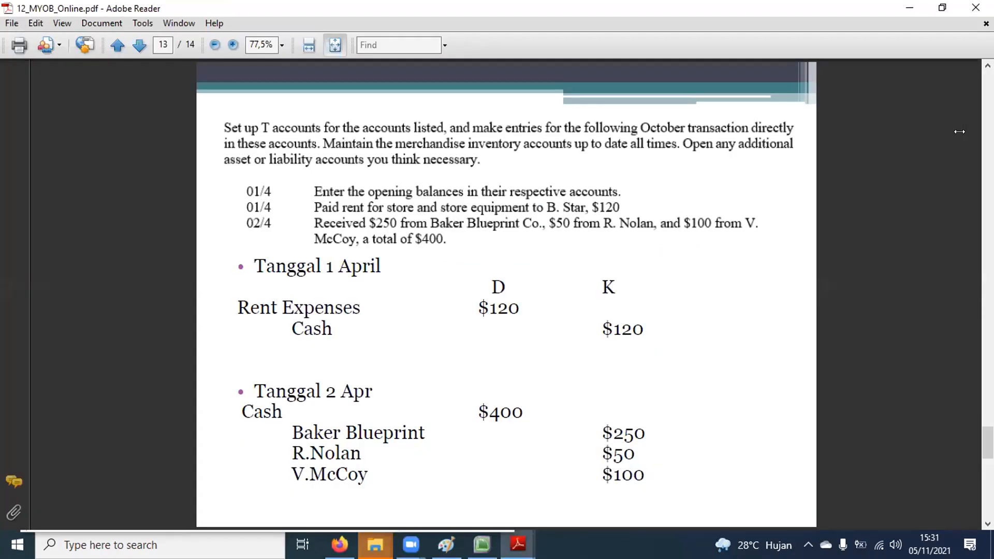
Step: Restore the PDF window and place it beside MYOB
{"action": "left_click", "coordinate": [942, 8]}
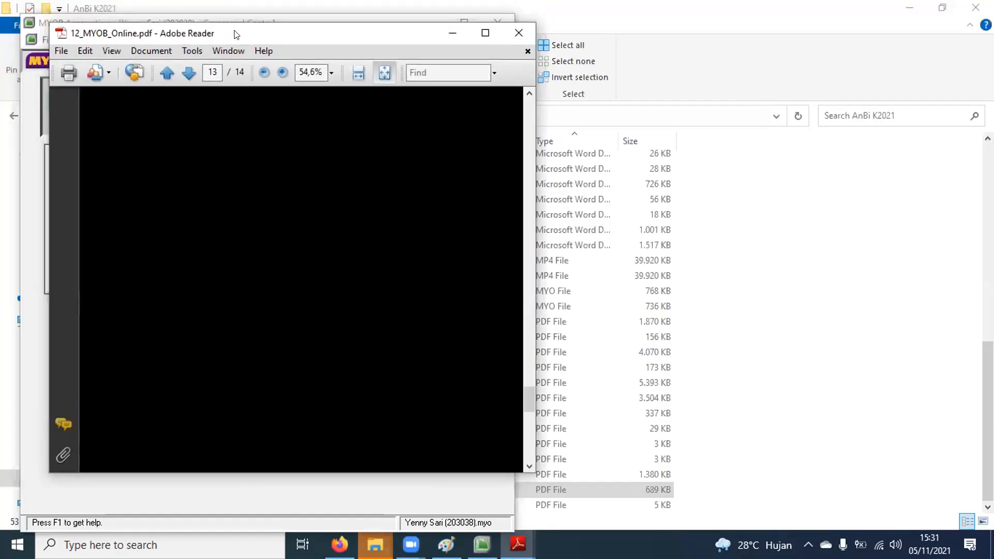
{"action": "left_click_drag", "start_coordinate": [235, 34], "coordinate": [694, 49]}
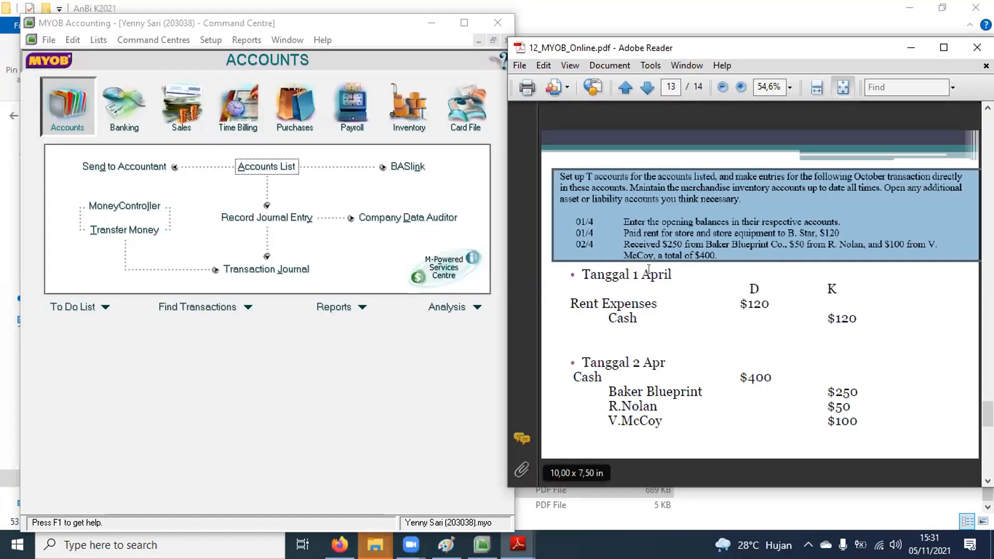
{"action": "left_click", "coordinate": [769, 345]}
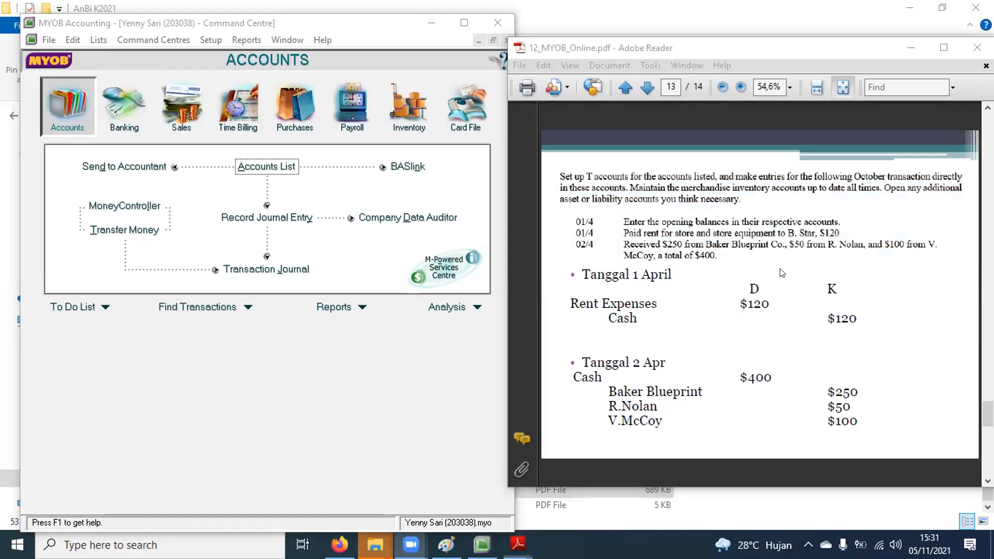
Step: Tick off the opening balances step and the 1 April Rent Expenses and Cash lines
{"action": "left_click", "coordinate": [844, 218]}
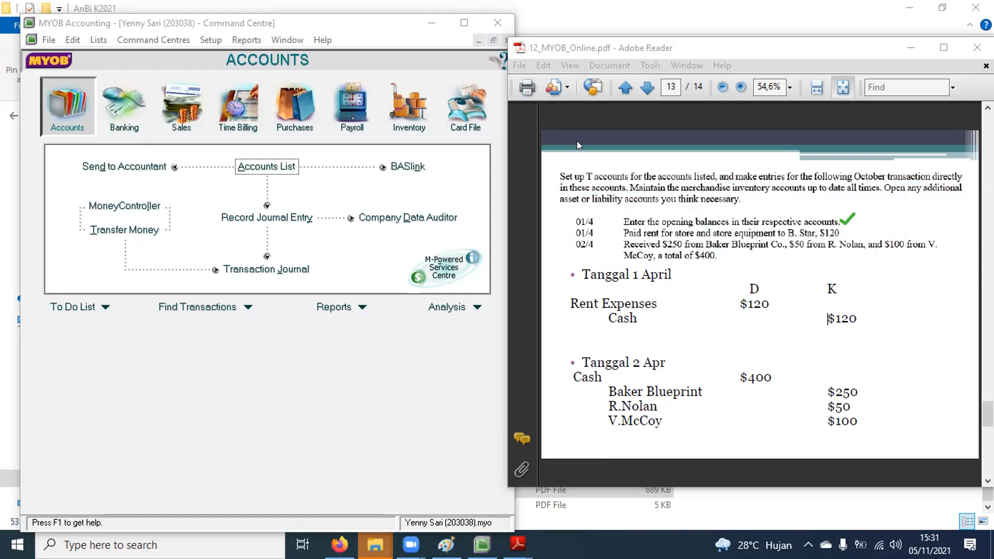
{"action": "left_click", "coordinate": [560, 303]}
{"action": "left_click", "coordinate": [597, 316]}
Step: Start a general journal dated 04/01/2021 and annotate the MM/DD/YYYY date format
{"action": "left_click", "coordinate": [247, 217]}
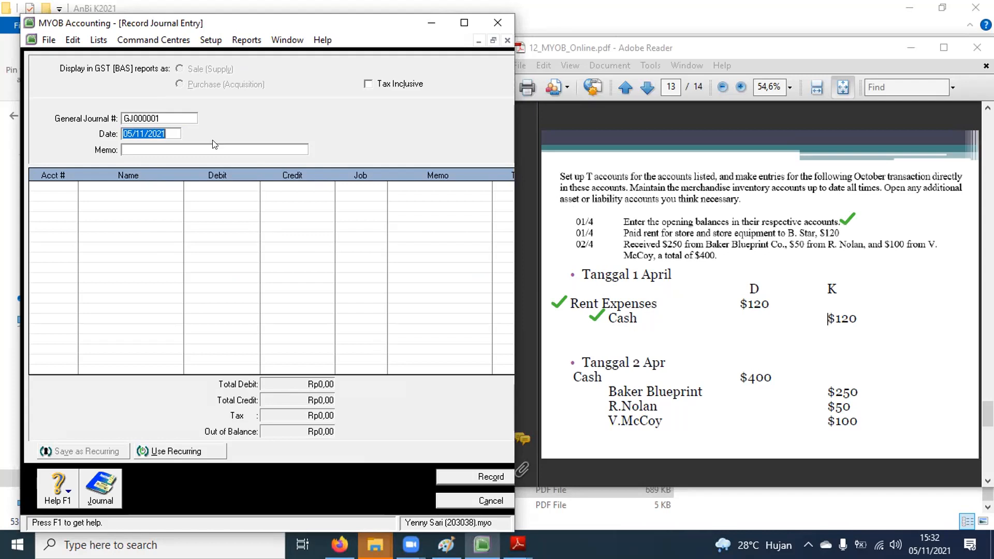
{"action": "type", "text": "04/01/2021"}
{"action": "left_click_drag", "start_coordinate": [260, 124], "coordinate": [198, 132]}
{"action": "left_click_drag", "start_coordinate": [198, 133], "coordinate": [217, 139]}
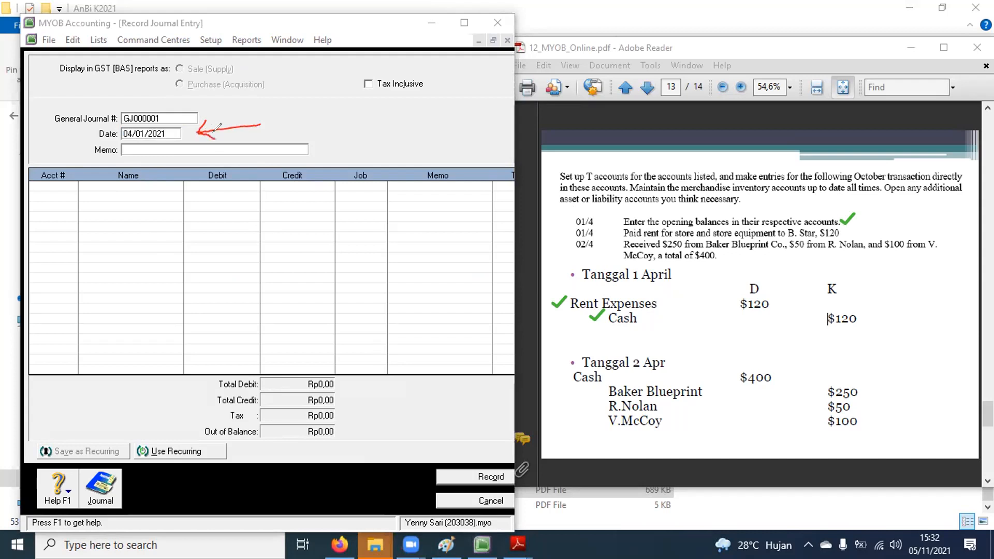
{"action": "left_click", "coordinate": [276, 119]}
{"action": "type", "text": "YY/"}
{"action": "type", "text": "DD/"}
{"action": "key", "text": "BackSpace"}
{"action": "key", "text": "BackSpace"}
{"action": "key", "text": "BackSpace"}
{"action": "key", "text": "BackSpace"}
{"action": "key", "text": "BackSpace"}
{"action": "key", "text": "BackSpace"}
{"action": "type", "text": "MM/DD/YYYY"}
{"action": "left_click", "coordinate": [339, 185]}
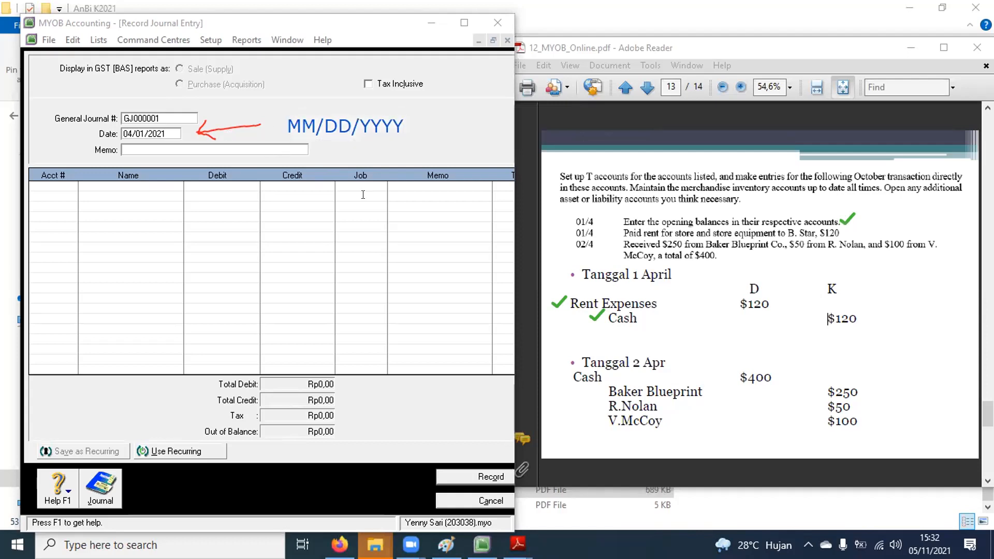
{"action": "left_click", "coordinate": [164, 151]}
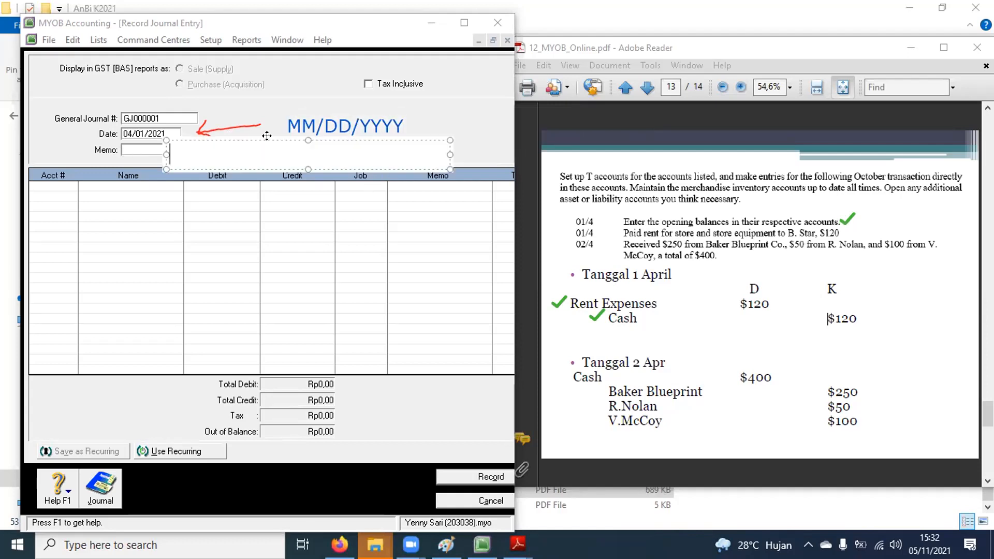
{"action": "left_click", "coordinate": [328, 124]}
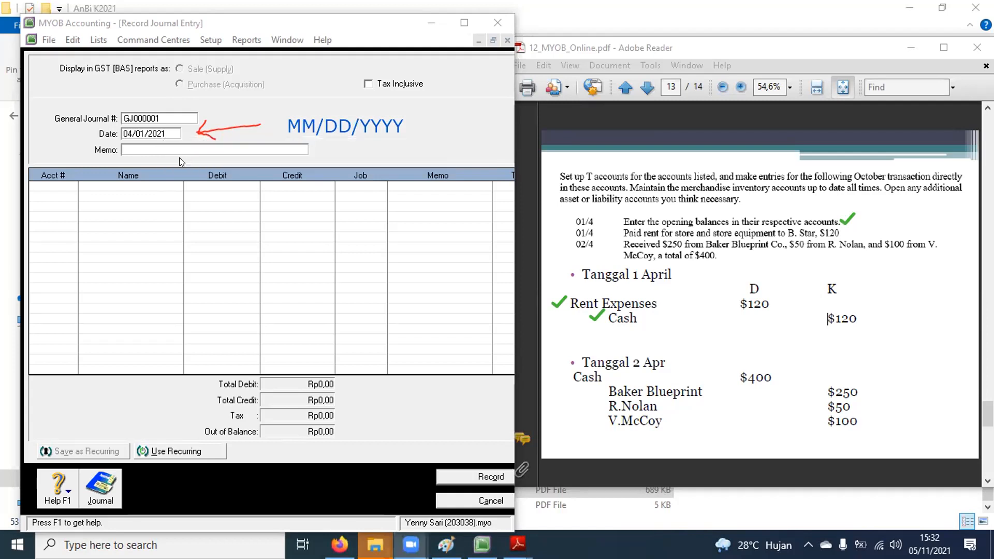
Step: Enter the memo '1 April: Bayar sewa kepada B Star' and move to the first line
{"action": "left_click", "coordinate": [136, 147]}
{"action": "type", "text": "1 Apri"}
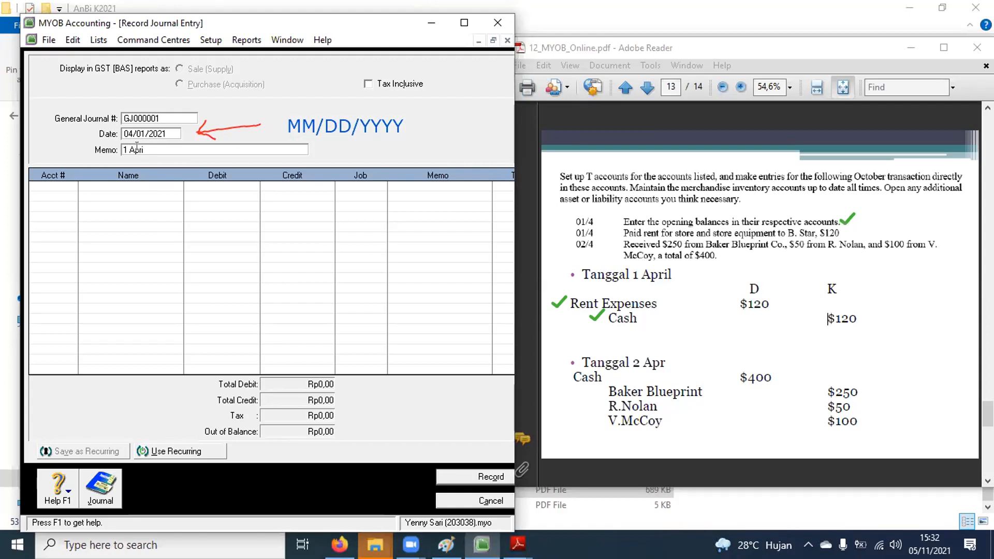
{"action": "type", "text": "l: Bayar sewa kepada B Star"}
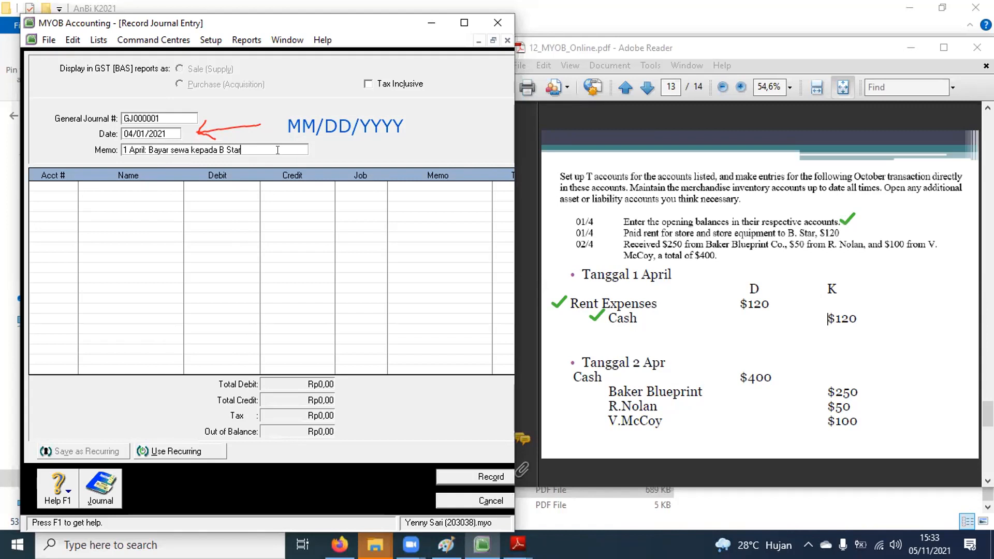
{"action": "left_click", "coordinate": [54, 185]}
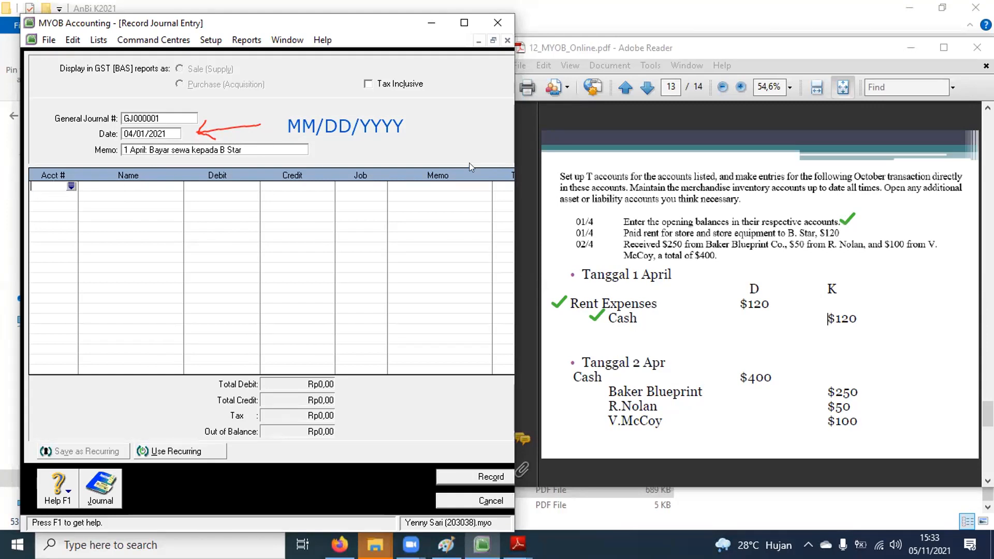
Step: Mark account prefixes 4, 5, 6 on the exercise, underline 6 for expenses, and open the account list
{"action": "left_click", "coordinate": [605, 77]}
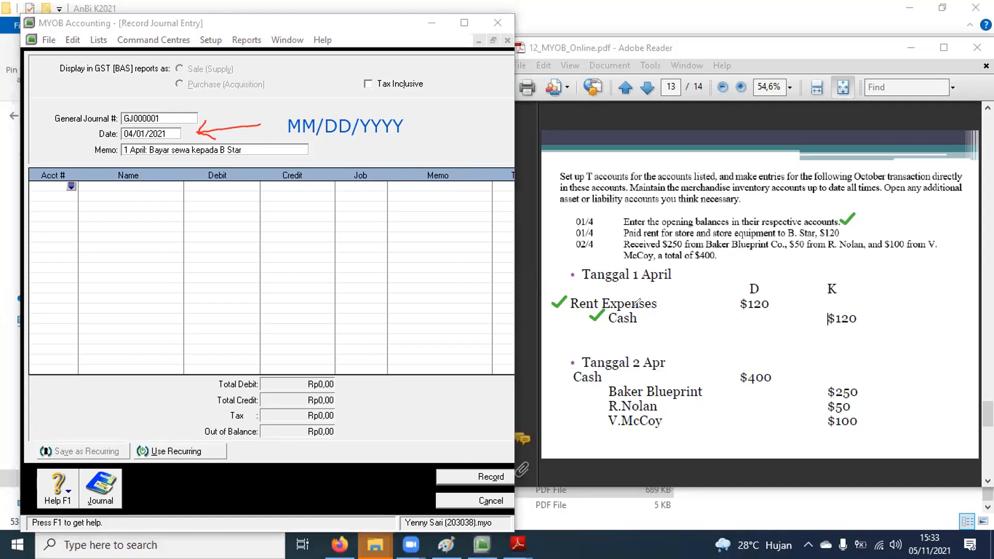
{"action": "mouse_move", "coordinate": [576, 128]}
{"action": "left_mouse_down"}
{"action": "mouse_move", "coordinate": [583, 144]}
{"action": "mouse_move", "coordinate": [627, 124]}
{"action": "mouse_move", "coordinate": [634, 139]}
{"action": "mouse_move", "coordinate": [663, 121]}
{"action": "mouse_move", "coordinate": [670, 132]}
{"action": "mouse_move", "coordinate": [657, 145]}
{"action": "left_mouse_up"}
{"action": "left_click_drag", "start_coordinate": [725, 103], "coordinate": [730, 145]}
{"action": "mouse_move", "coordinate": [767, 113]}
{"action": "left_mouse_down"}
{"action": "mouse_move", "coordinate": [782, 112]}
{"action": "mouse_move", "coordinate": [765, 124]}
{"action": "mouse_move", "coordinate": [768, 139]}
{"action": "left_mouse_up"}
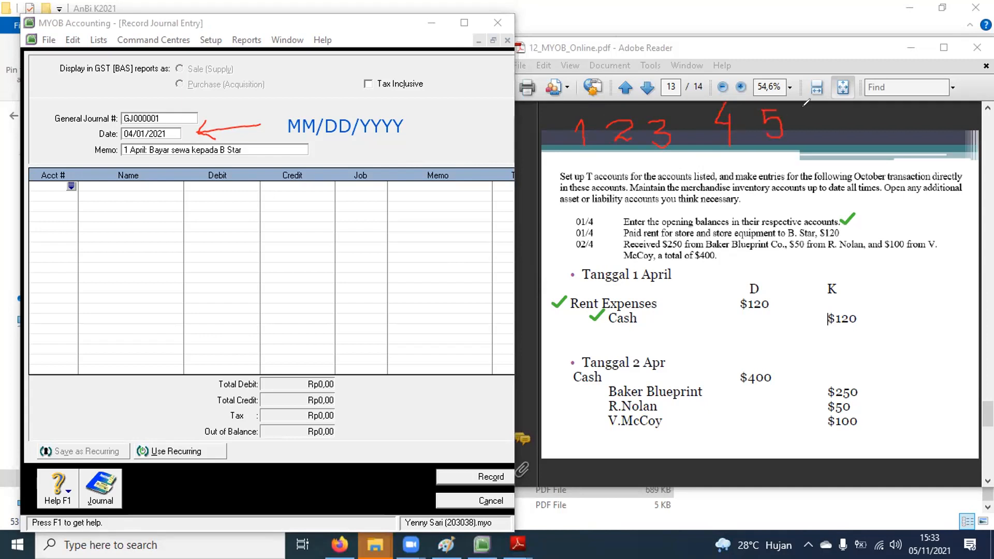
{"action": "mouse_move", "coordinate": [824, 110]}
{"action": "left_mouse_down"}
{"action": "mouse_move", "coordinate": [811, 130]}
{"action": "mouse_move", "coordinate": [817, 120]}
{"action": "mouse_move", "coordinate": [865, 136]}
{"action": "mouse_move", "coordinate": [857, 99]}
{"action": "mouse_move", "coordinate": [870, 120]}
{"action": "mouse_move", "coordinate": [912, 112]}
{"action": "mouse_move", "coordinate": [921, 127]}
{"action": "mouse_move", "coordinate": [909, 137]}
{"action": "left_mouse_up"}
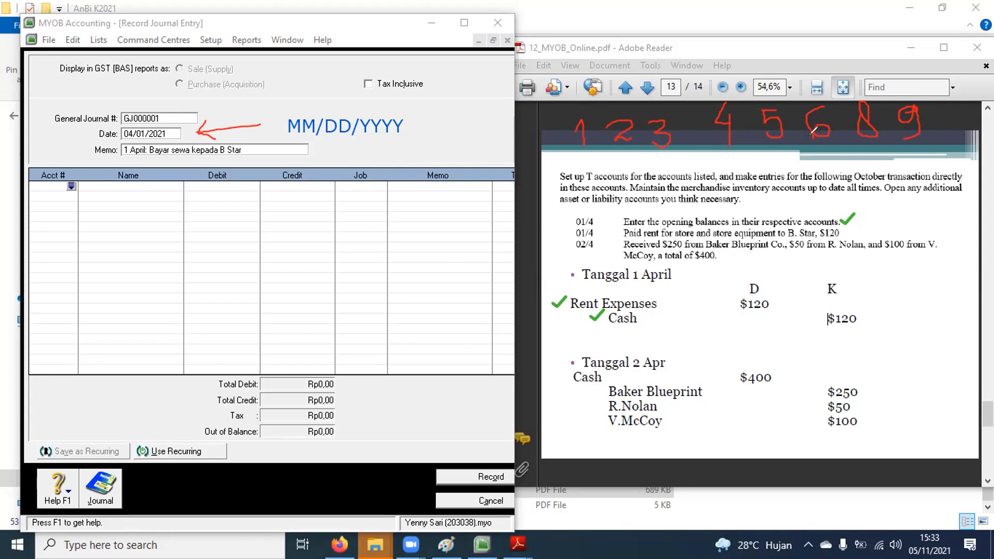
{"action": "left_click_drag", "start_coordinate": [809, 157], "coordinate": [832, 151]}
{"action": "left_click", "coordinate": [46, 182]}
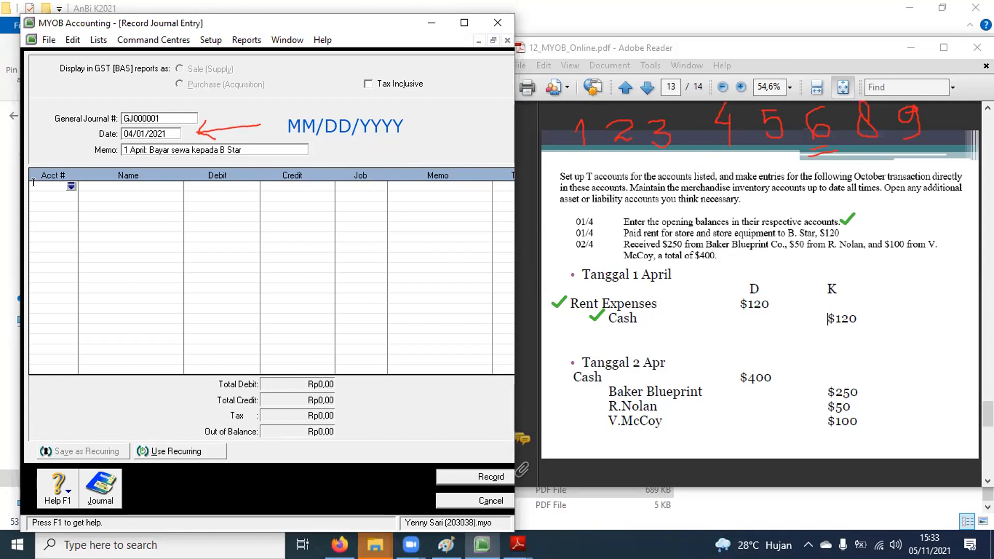
{"action": "key", "text": "Return"}
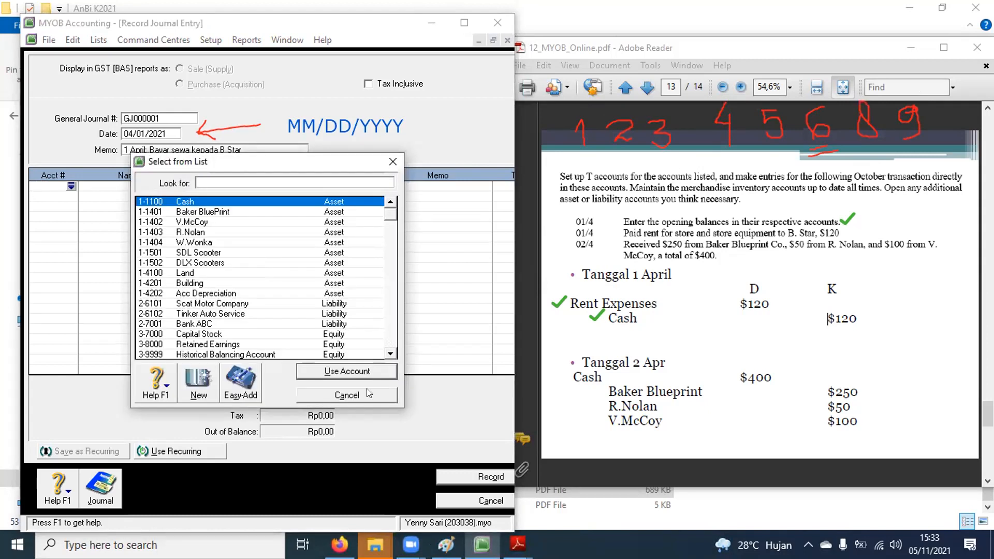
Step: Check expense accounts 6-5100 and 6-5200 for a rent account, then start a new account
{"action": "left_click", "coordinate": [390, 354]}
{"action": "left_click", "coordinate": [390, 354]}
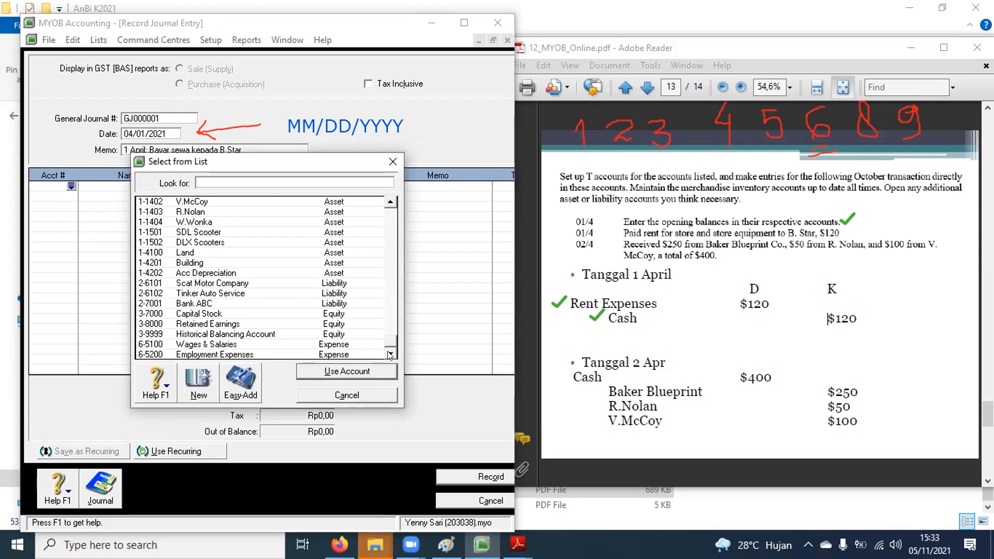
{"action": "left_click", "coordinate": [156, 346]}
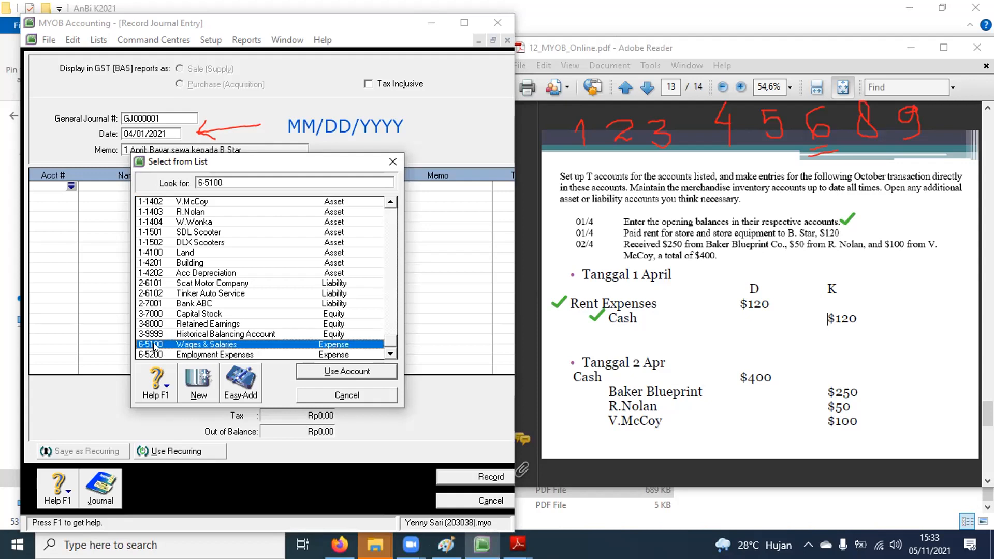
{"action": "left_click", "coordinate": [157, 353]}
{"action": "left_click", "coordinate": [159, 345]}
{"action": "left_click", "coordinate": [158, 353]}
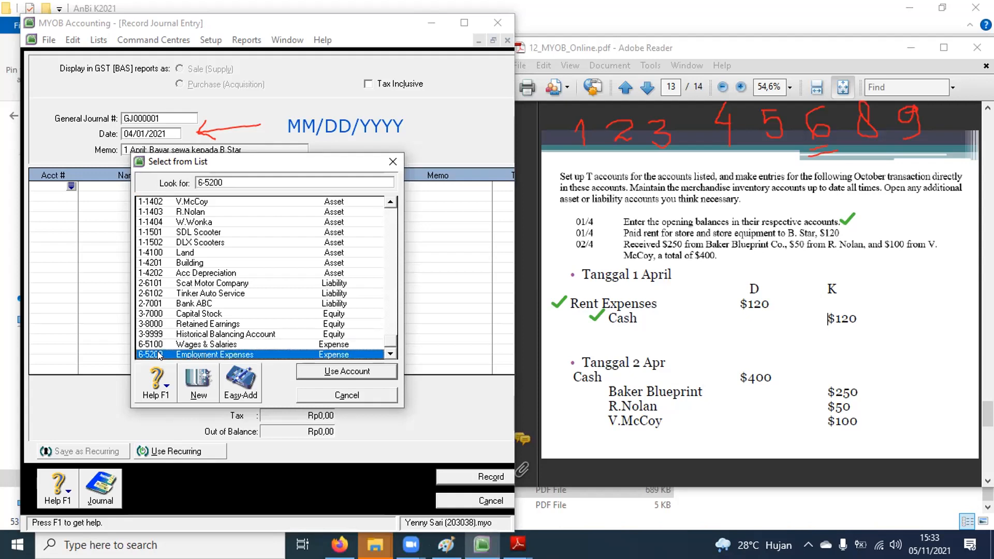
{"action": "left_click", "coordinate": [158, 346]}
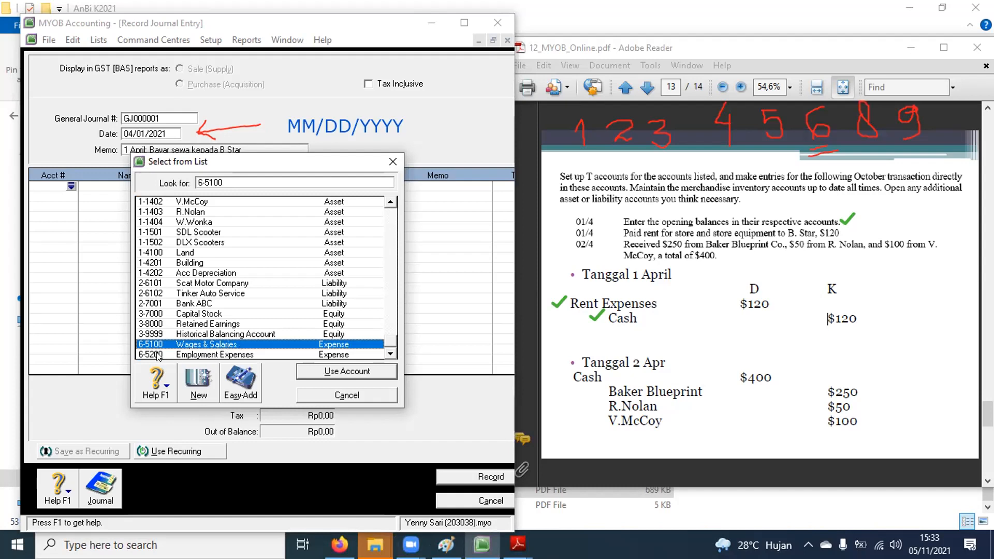
{"action": "left_click", "coordinate": [241, 355]}
{"action": "left_click", "coordinate": [203, 346]}
{"action": "left_click", "coordinate": [203, 355]}
{"action": "left_click", "coordinate": [205, 345]}
{"action": "left_click", "coordinate": [202, 354]}
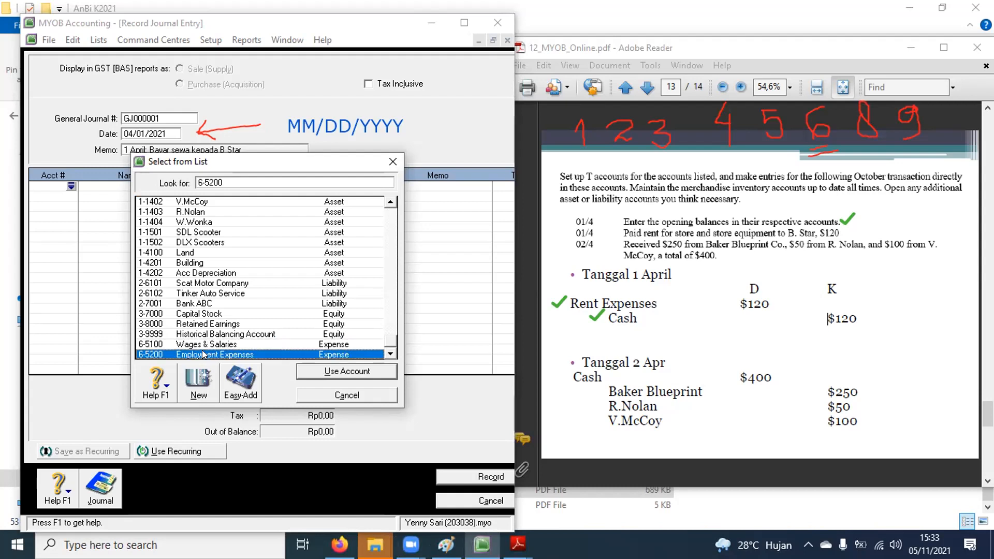
{"action": "left_click_drag", "start_coordinate": [255, 159], "coordinate": [379, 188]}
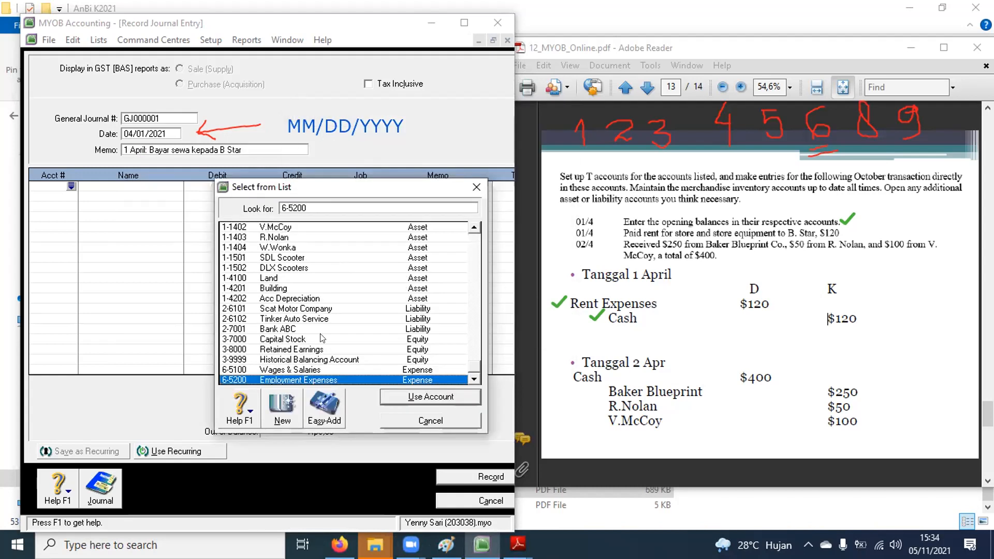
{"action": "left_click", "coordinate": [280, 405]}
Step: Create Expense account 6-5400 named 'Rent Expenses'
{"action": "left_click", "coordinate": [238, 154]}
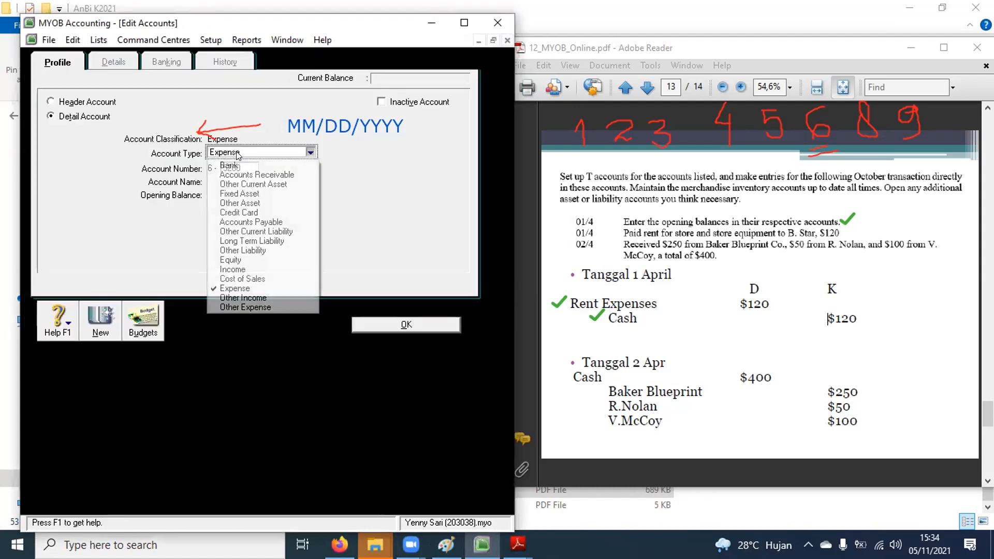
{"action": "left_click", "coordinate": [233, 288]}
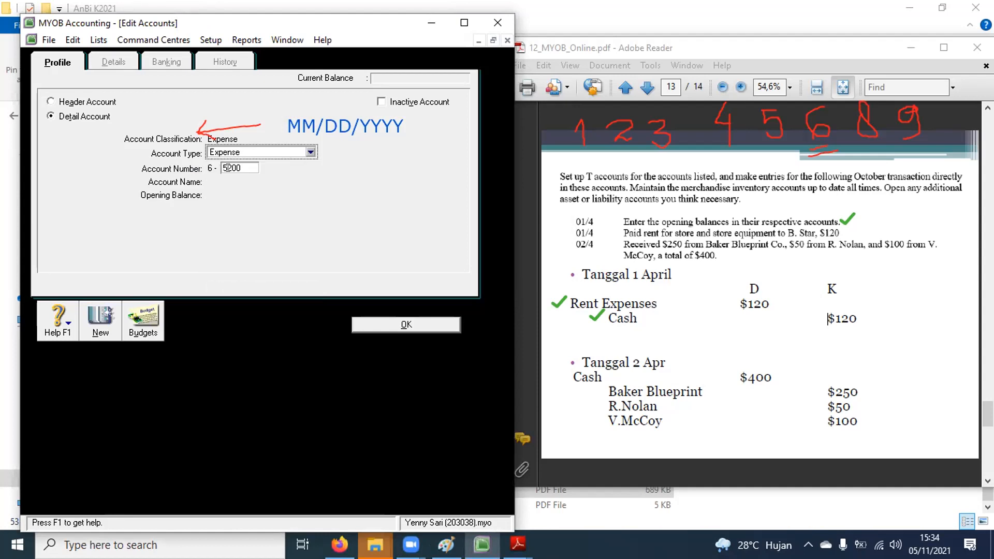
{"action": "double_click", "coordinate": [228, 168]}
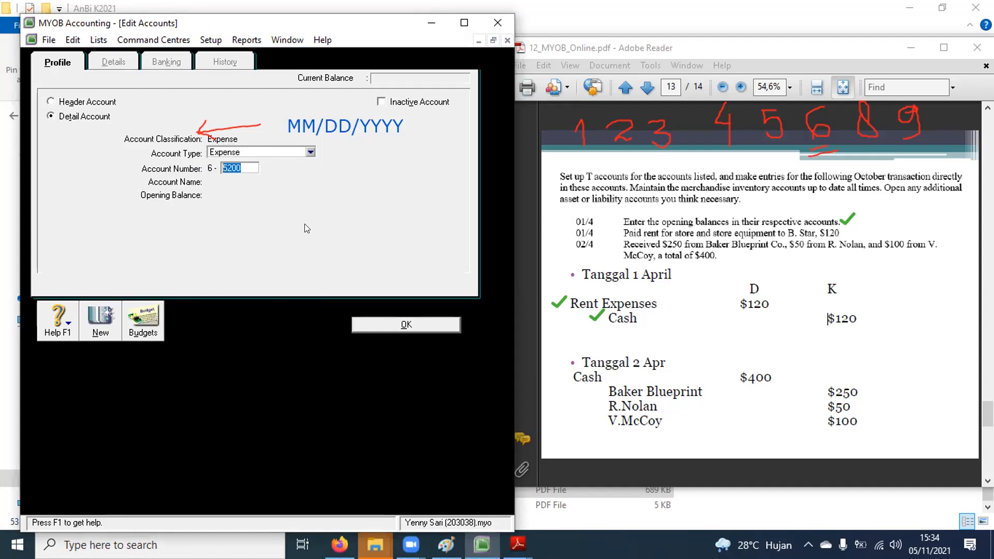
{"action": "type", "text": "5"}
{"action": "type", "text": "2"}
{"action": "type", "text": "00"}
{"action": "key", "text": "BackSpace"}
{"action": "key", "text": "BackSpace"}
{"action": "key", "text": "BackSpace"}
{"action": "type", "text": "400"}
{"action": "key", "text": "Tab"}
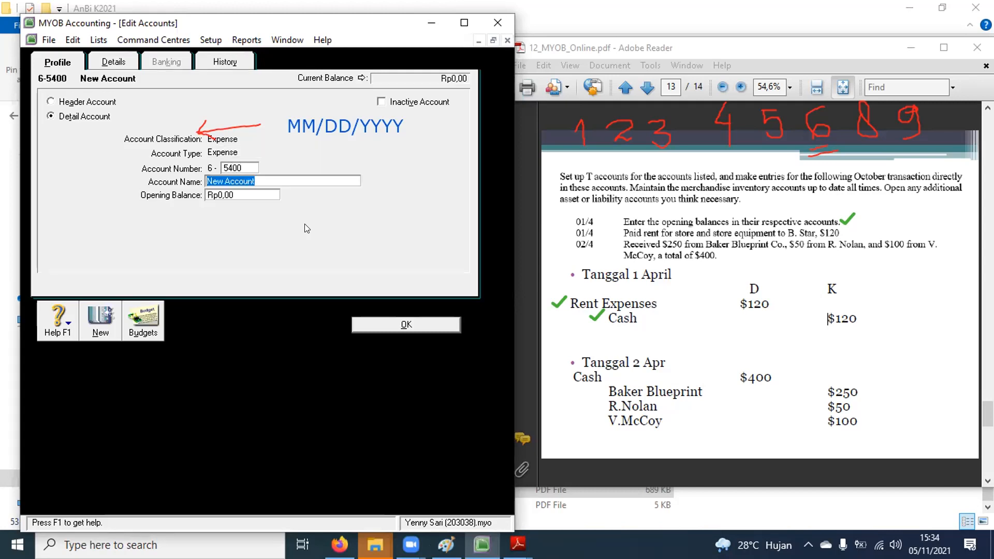
{"action": "type", "text": "Rent Expenses"}
{"action": "key", "text": "Tab"}
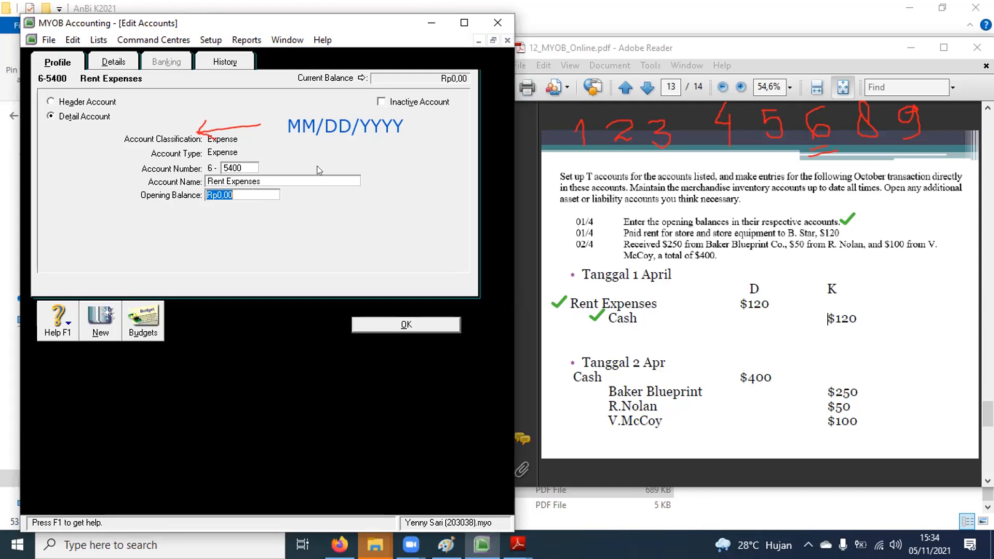
Step: Outline digits 4 to 9 on the slide and mark the opening balance as staying zero
{"action": "left_click", "coordinate": [959, 4]}
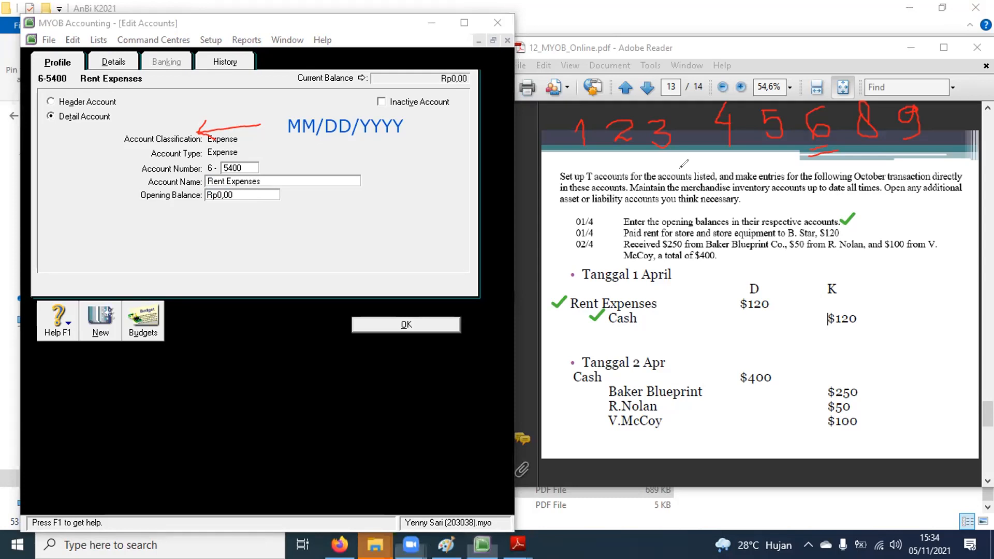
{"action": "mouse_move", "coordinate": [713, 158]}
{"action": "left_mouse_down"}
{"action": "mouse_move", "coordinate": [818, 160]}
{"action": "mouse_move", "coordinate": [943, 119]}
{"action": "mouse_move", "coordinate": [925, 86]}
{"action": "left_mouse_up"}
{"action": "mouse_move", "coordinate": [852, 81]}
{"action": "left_mouse_down"}
{"action": "mouse_move", "coordinate": [687, 93]}
{"action": "mouse_move", "coordinate": [707, 141]}
{"action": "left_mouse_up"}
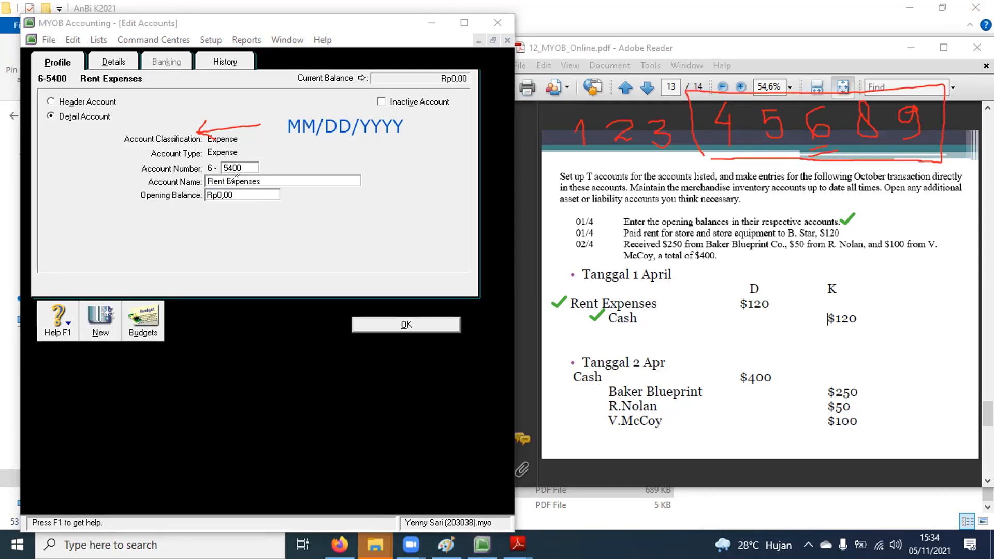
{"action": "mouse_move", "coordinate": [210, 205]}
{"action": "left_mouse_down"}
{"action": "mouse_move", "coordinate": [238, 192]}
{"action": "mouse_move", "coordinate": [229, 208]}
{"action": "left_mouse_up"}
Step: Save the new account and debit 6-5400 Rent Expenses Rp120 on the first journal line
{"action": "left_click", "coordinate": [394, 324]}
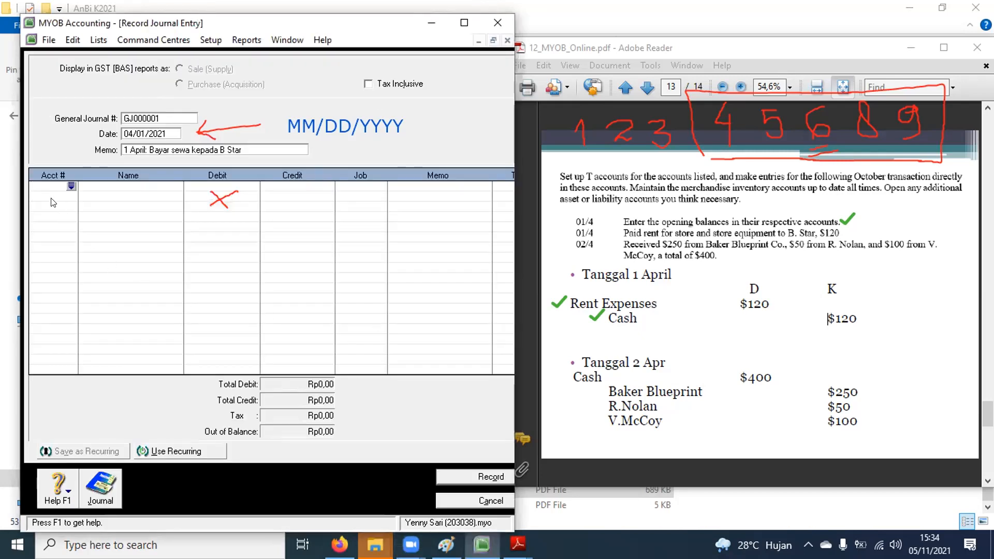
{"action": "left_click", "coordinate": [45, 183]}
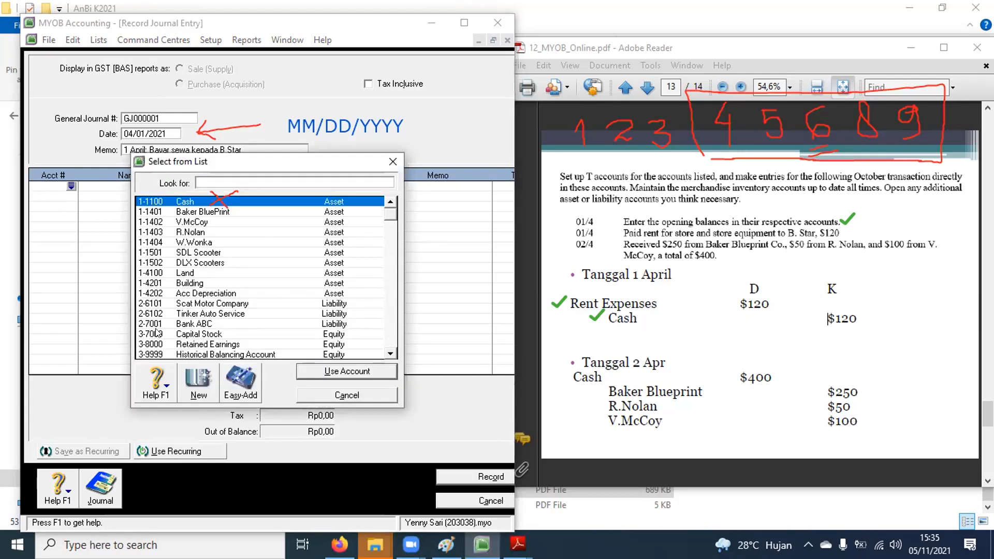
{"action": "left_click", "coordinate": [389, 354]}
{"action": "left_click", "coordinate": [389, 355]}
{"action": "left_click", "coordinate": [389, 355]}
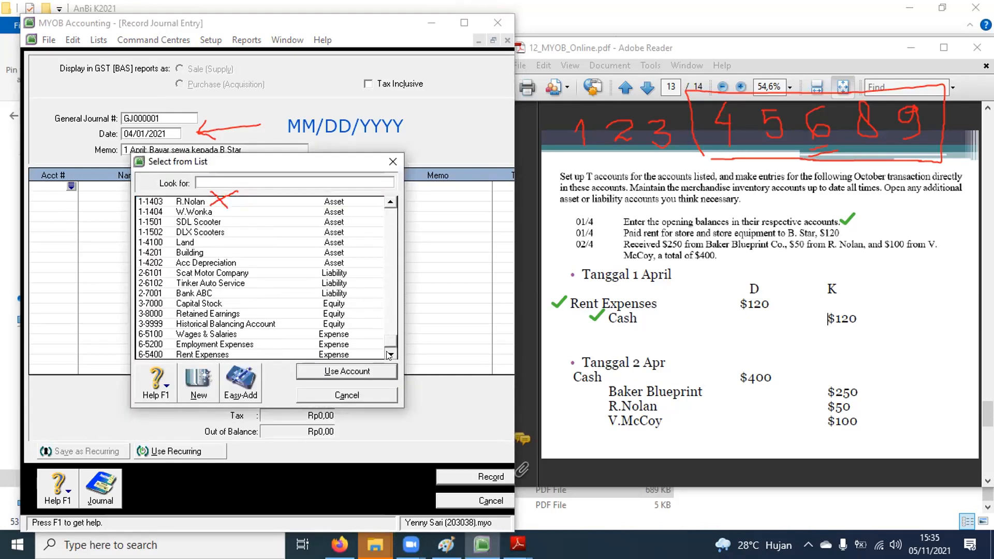
{"action": "left_click", "coordinate": [145, 355]}
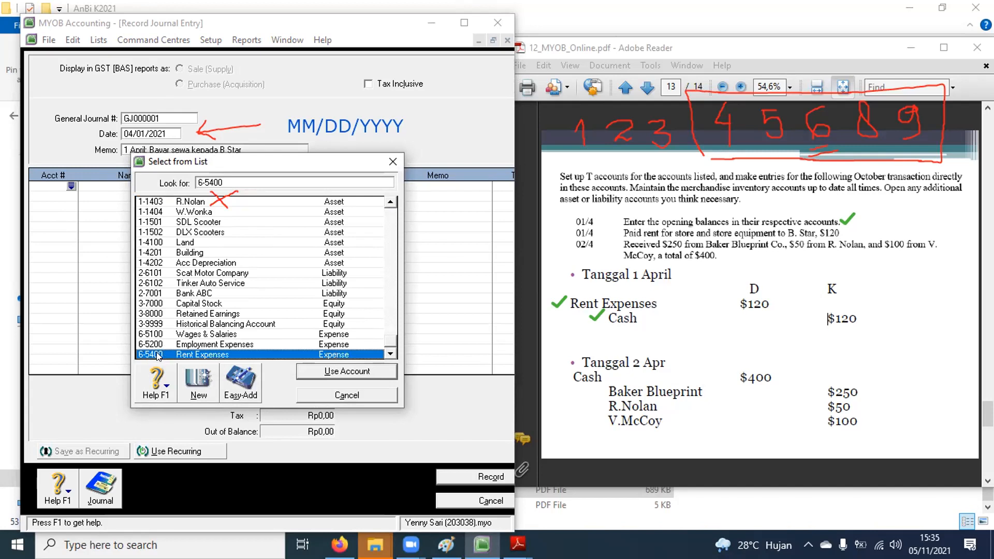
{"action": "double_click", "coordinate": [164, 354]}
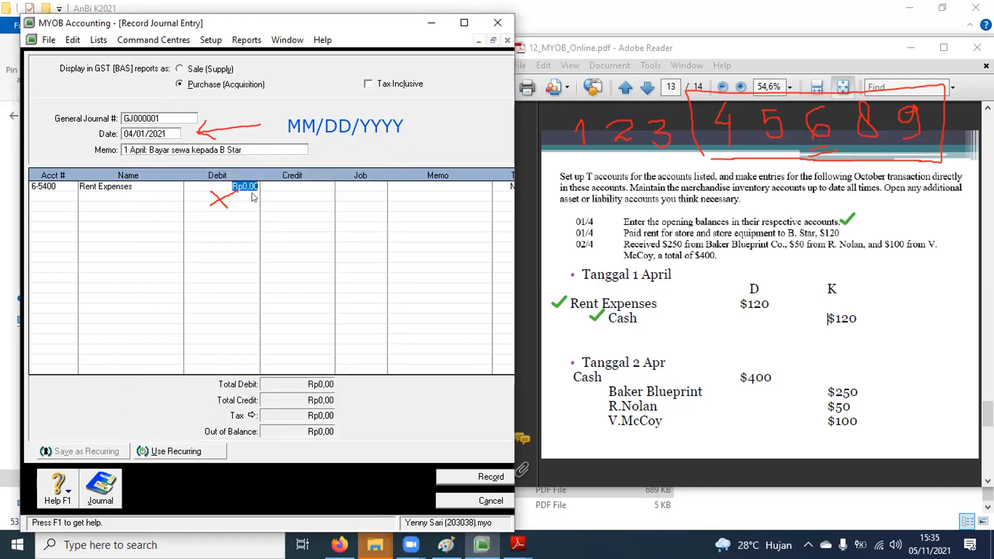
{"action": "type", "text": "120"}
{"action": "key", "text": "Return"}
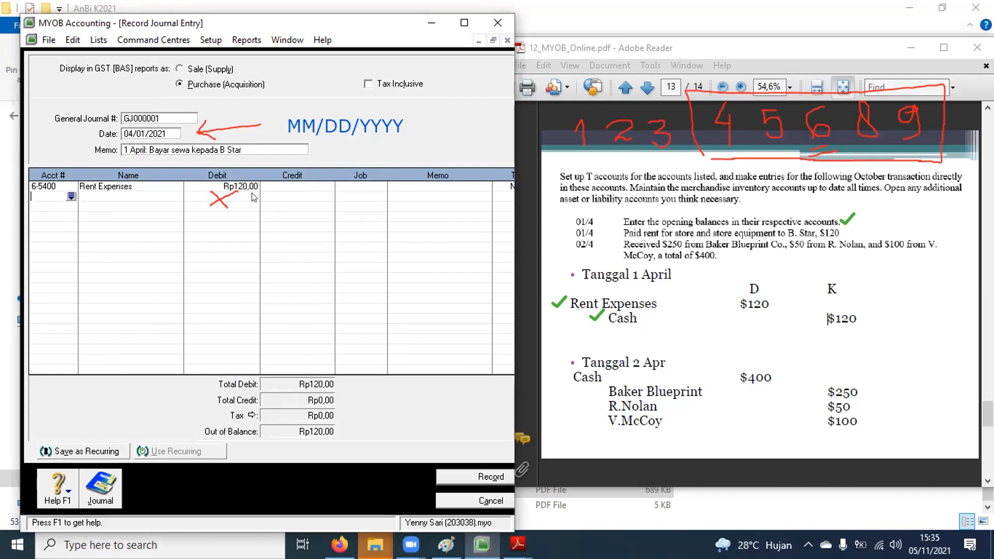
Step: Put 1-1100 Cash on the second line with its credit overtyped as 1200
{"action": "left_click", "coordinate": [71, 197]}
{"action": "double_click", "coordinate": [171, 202]}
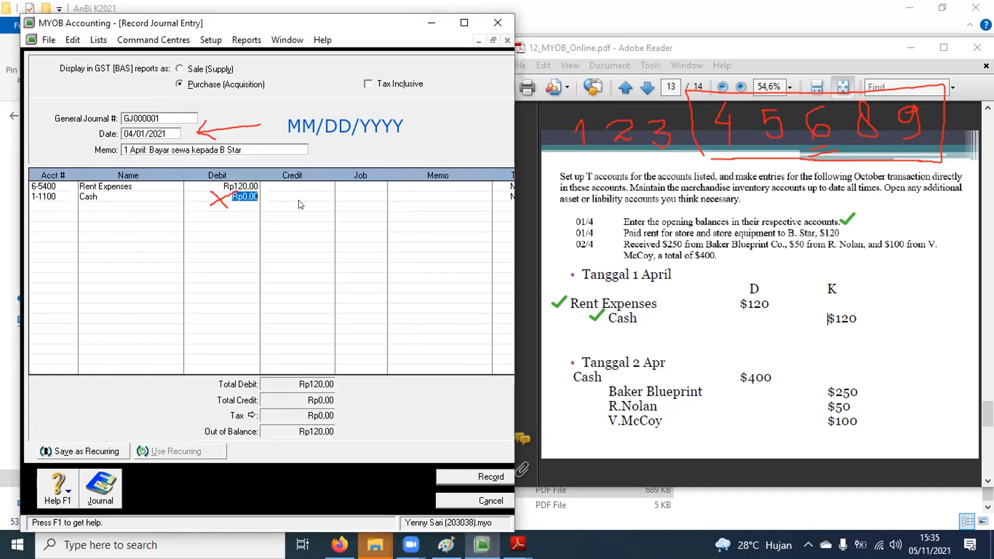
{"action": "left_click", "coordinate": [374, 209]}
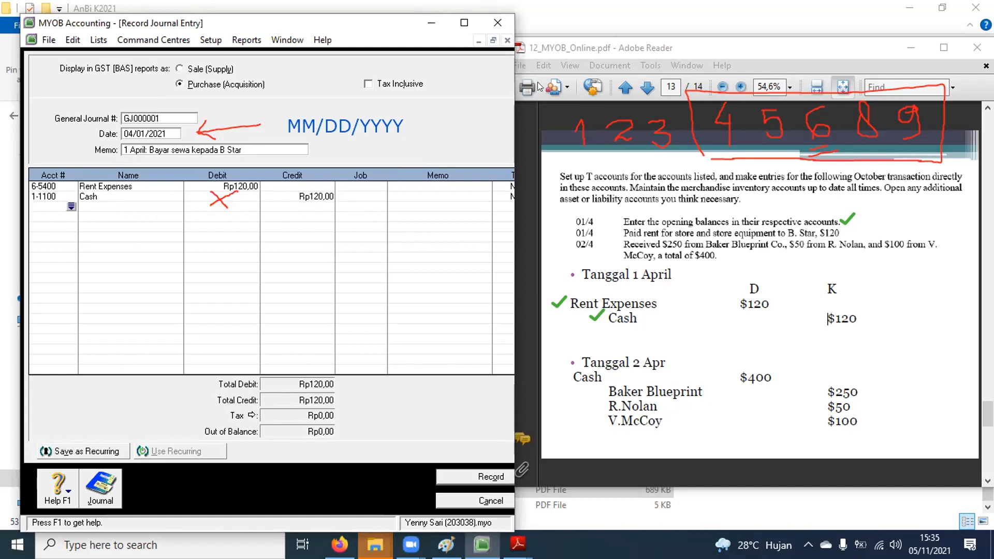
{"action": "left_click_drag", "start_coordinate": [207, 198], "coordinate": [231, 197]}
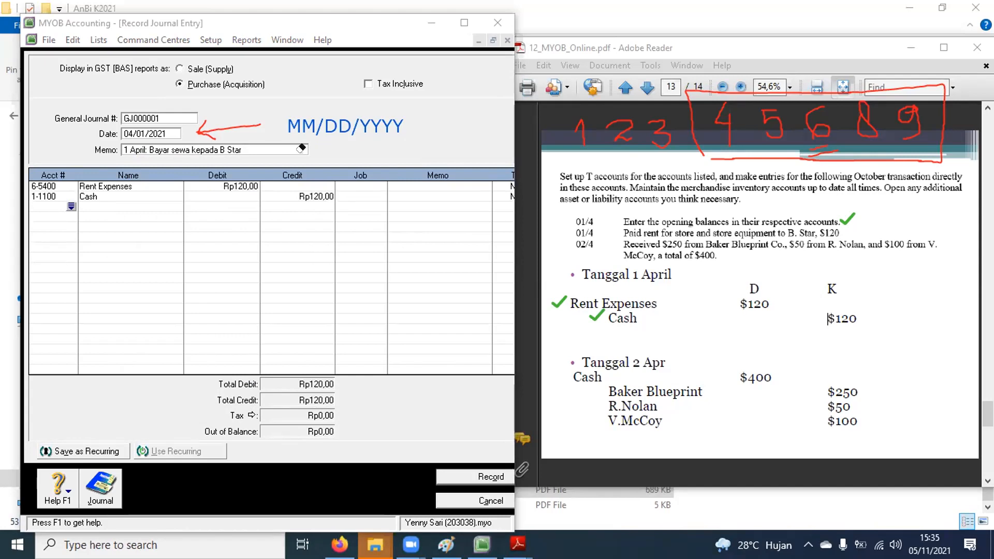
{"action": "left_click", "coordinate": [303, 199]}
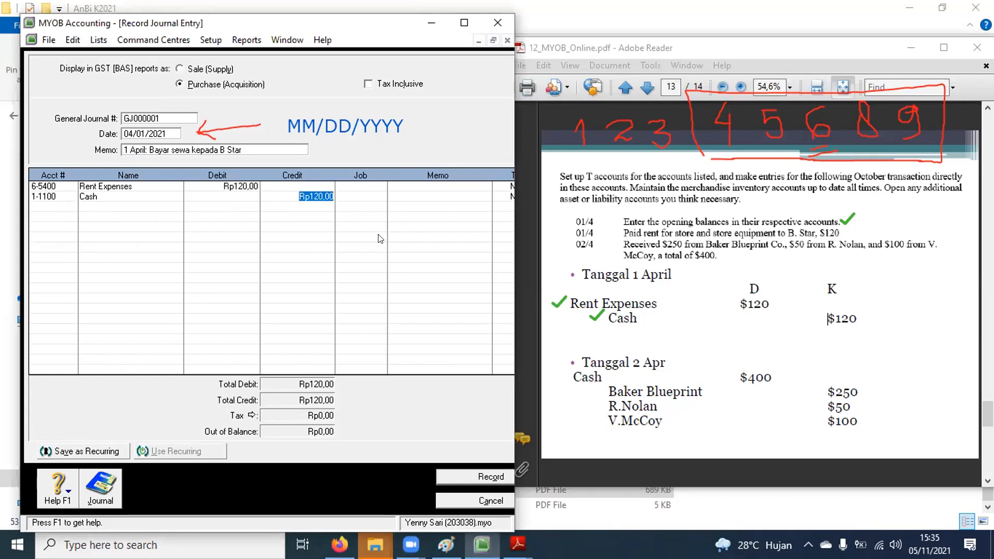
{"action": "type", "text": "1200"}
{"action": "key", "text": "Return"}
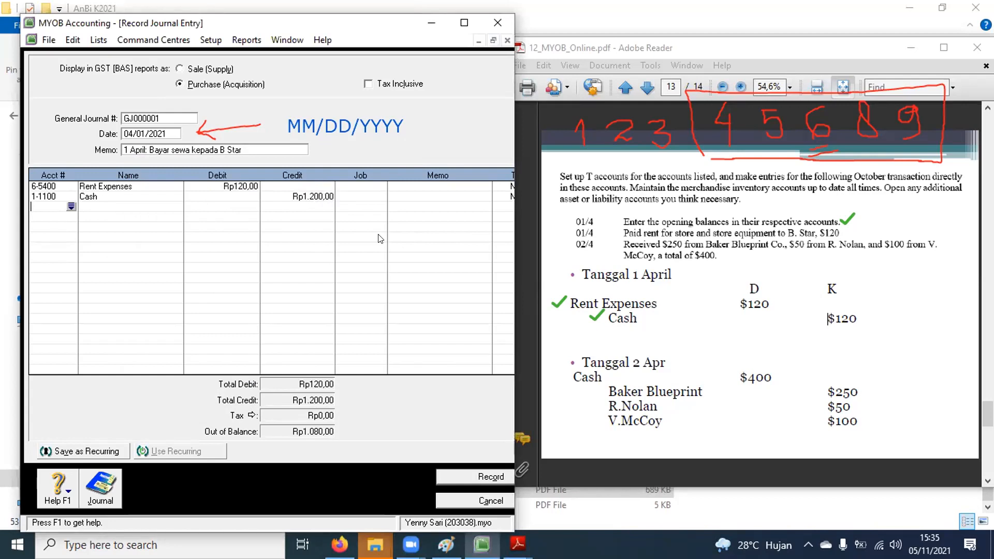
Step: Attempt to record the journal and dismiss the out-of-balance warnings
{"action": "left_click", "coordinate": [451, 475]}
{"action": "left_click", "coordinate": [279, 334]}
{"action": "left_click", "coordinate": [484, 474]}
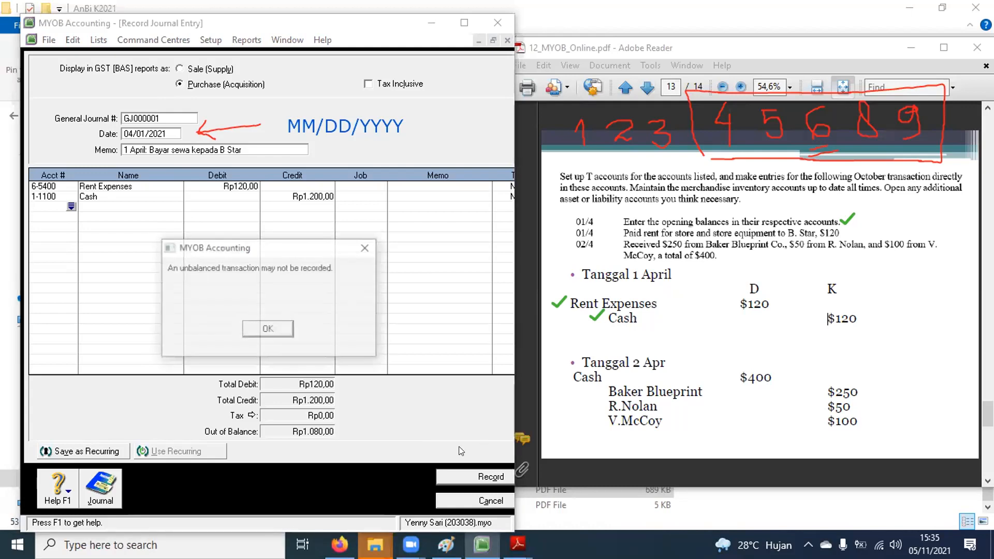
{"action": "left_click", "coordinate": [258, 326]}
{"action": "left_click", "coordinate": [438, 474]}
{"action": "left_click", "coordinate": [271, 326]}
{"action": "left_click", "coordinate": [450, 476]}
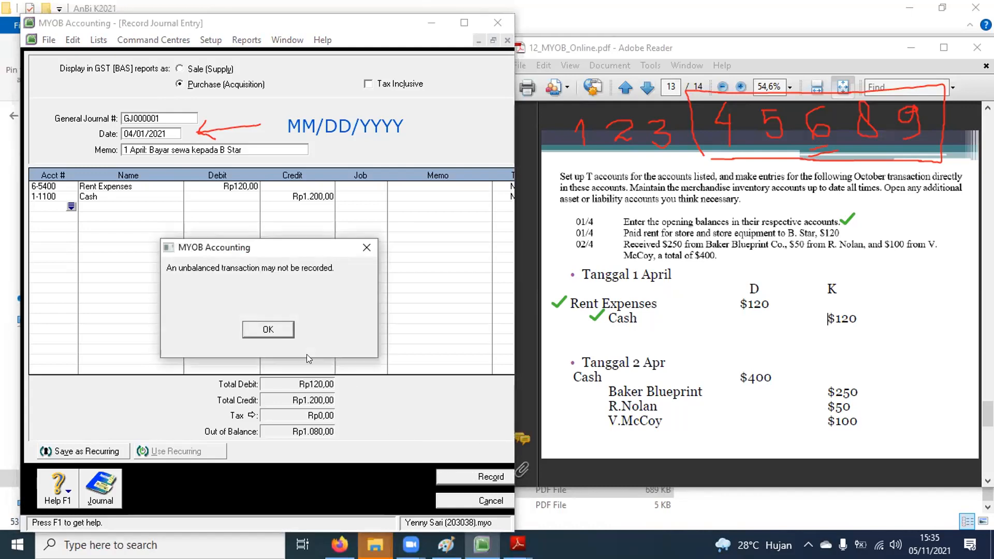
{"action": "left_click", "coordinate": [270, 332]}
Step: Correct the Cash credit to 120 and record the balanced journal GJ000001
{"action": "left_click", "coordinate": [297, 197]}
{"action": "type", "text": "120"}
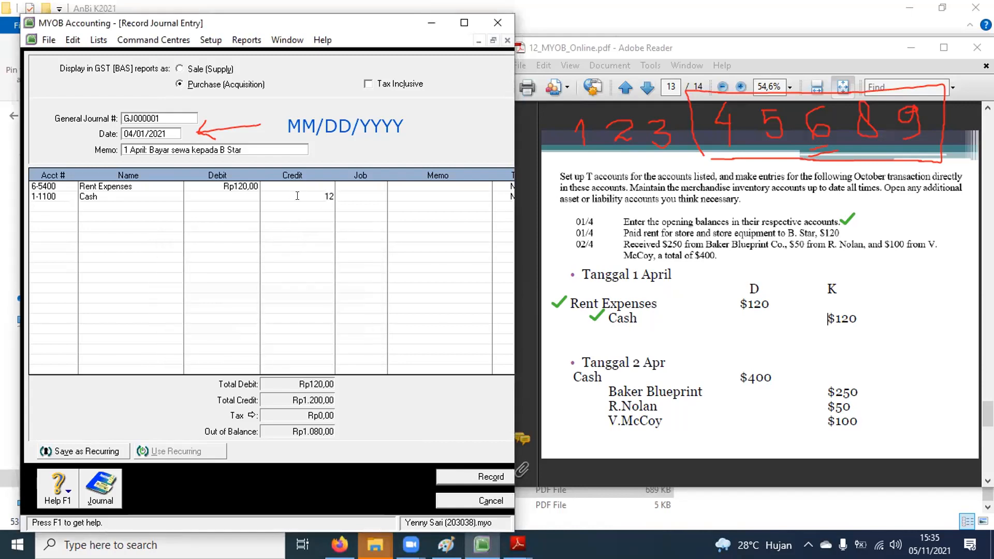
{"action": "key", "text": "Tab"}
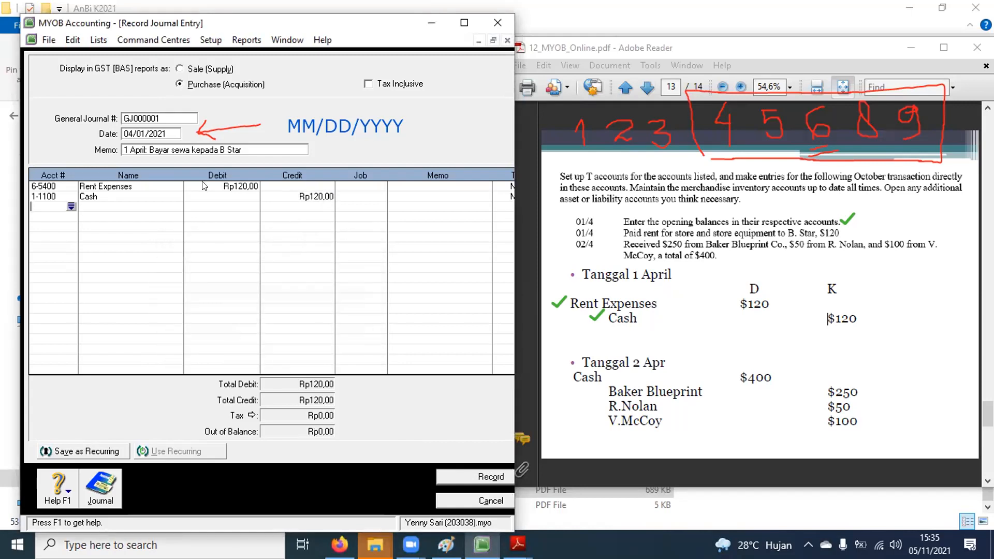
{"action": "left_click", "coordinate": [484, 478]}
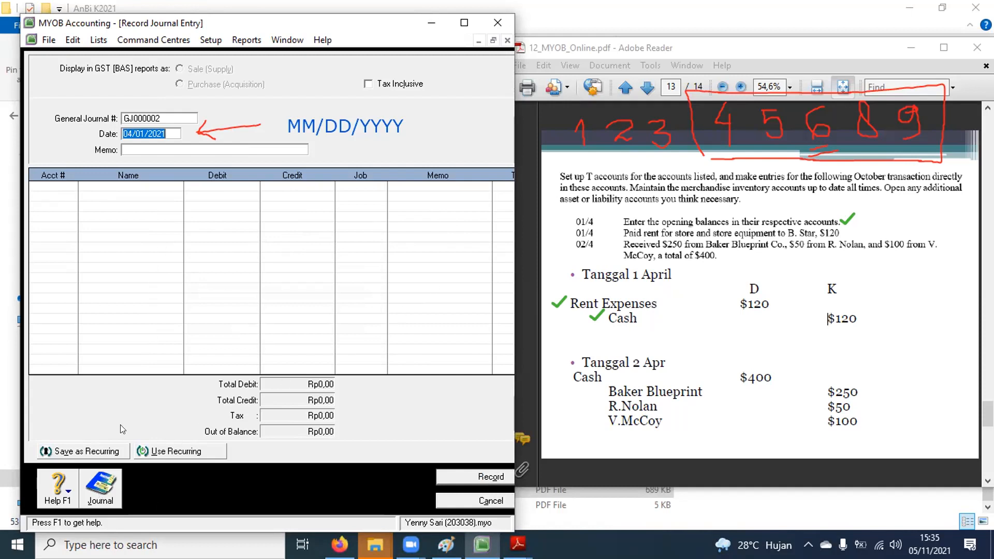
Step: Show the transaction journal for 04/01/2021 to 04/30/2021
{"action": "left_click", "coordinate": [95, 487]}
{"action": "left_click", "coordinate": [104, 76]}
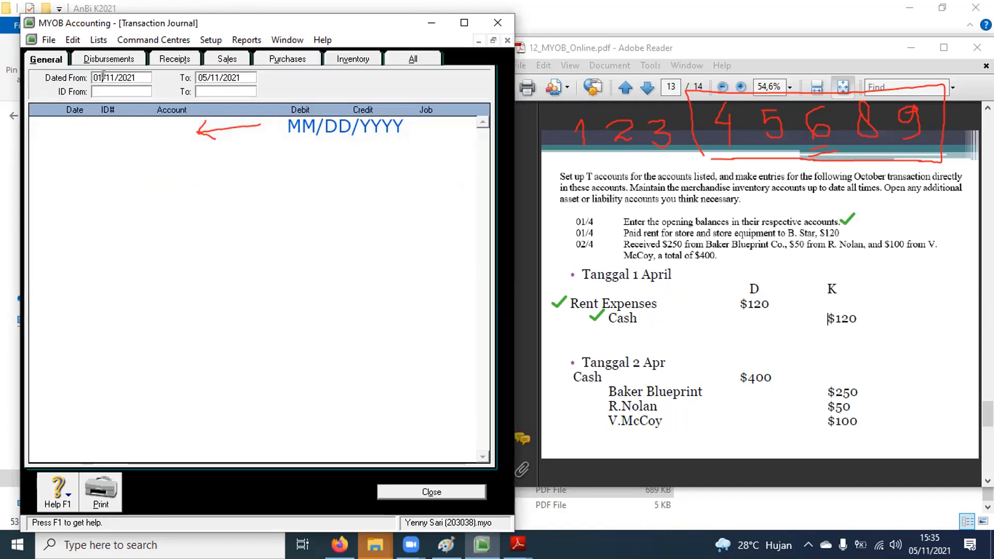
{"action": "key", "text": "BackSpace"}
{"action": "type", "text": "4"}
{"action": "key", "text": "BackSpace"}
{"action": "key", "text": "BackSpace"}
{"action": "type", "text": "01"}
{"action": "left_click", "coordinate": [205, 77]}
{"action": "key", "text": "BackSpace"}
{"action": "type", "text": "4"}
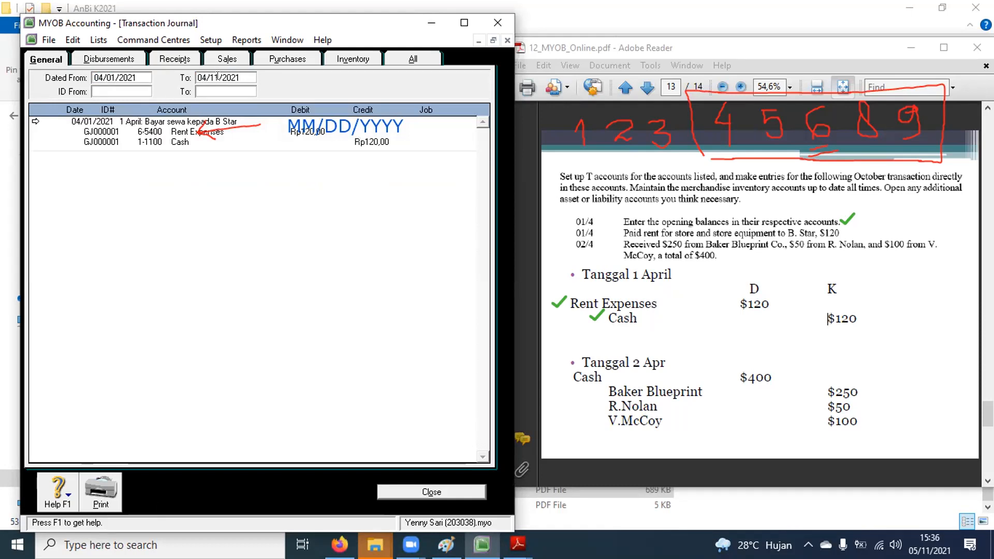
{"action": "key", "text": "BackSpace"}
{"action": "key", "text": "BackSpace"}
{"action": "type", "text": "30"}
Step: Reopen GJ000001 from the April journal and select its rent debit amount
{"action": "left_click", "coordinate": [504, 2]}
{"action": "left_click", "coordinate": [656, 73]}
{"action": "left_click", "coordinate": [619, 107]}
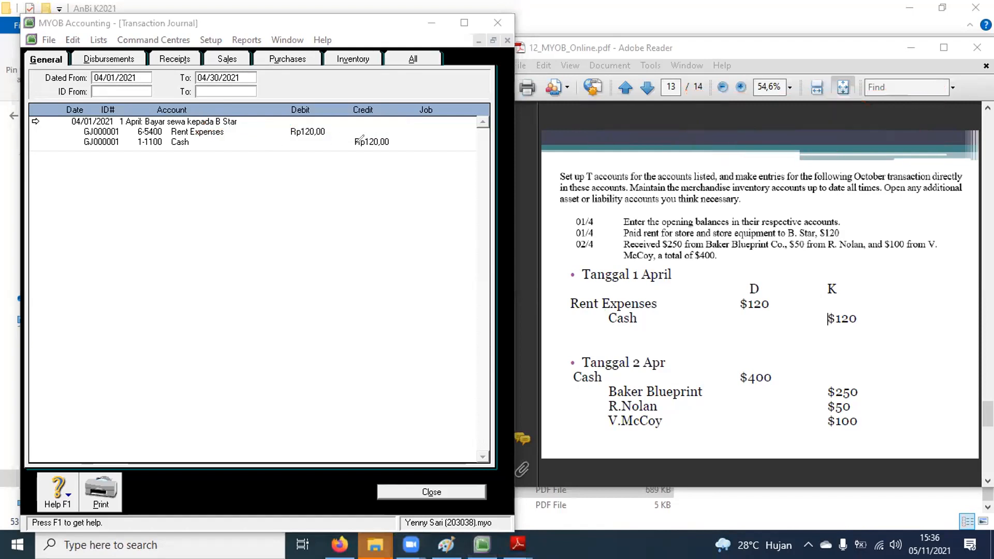
{"action": "mouse_move", "coordinate": [300, 161]}
{"action": "left_mouse_down"}
{"action": "mouse_move", "coordinate": [416, 139]}
{"action": "mouse_move", "coordinate": [150, 110]}
{"action": "mouse_move", "coordinate": [23, 118]}
{"action": "mouse_move", "coordinate": [149, 153]}
{"action": "mouse_move", "coordinate": [300, 161]}
{"action": "left_mouse_up"}
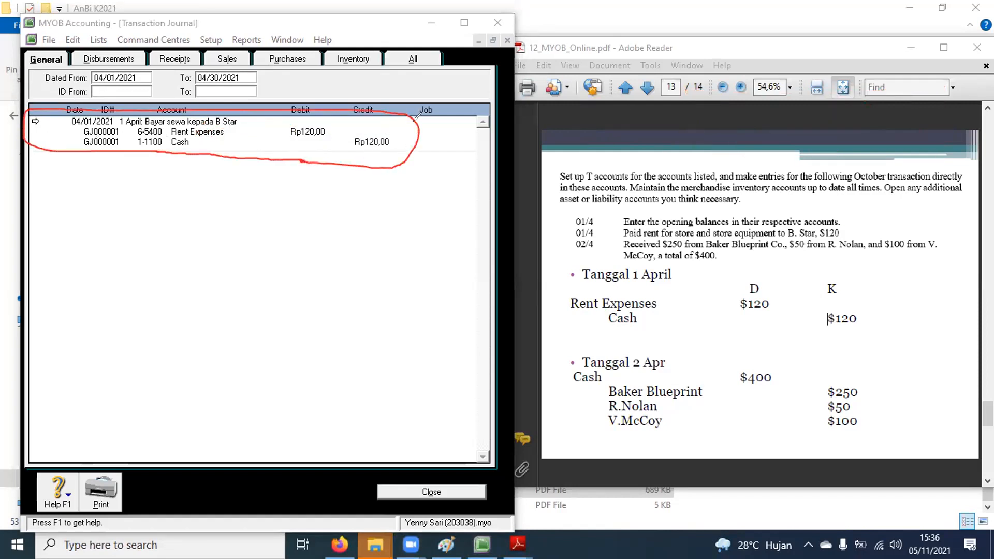
{"action": "left_click", "coordinate": [35, 122]}
{"action": "left_click", "coordinate": [249, 187]}
Step: Change GJ000001's rent debit and Cash credit to 1200 and save the entry
{"action": "type", "text": "1200"}
{"action": "left_click", "coordinate": [307, 196]}
{"action": "type", "text": "1200"}
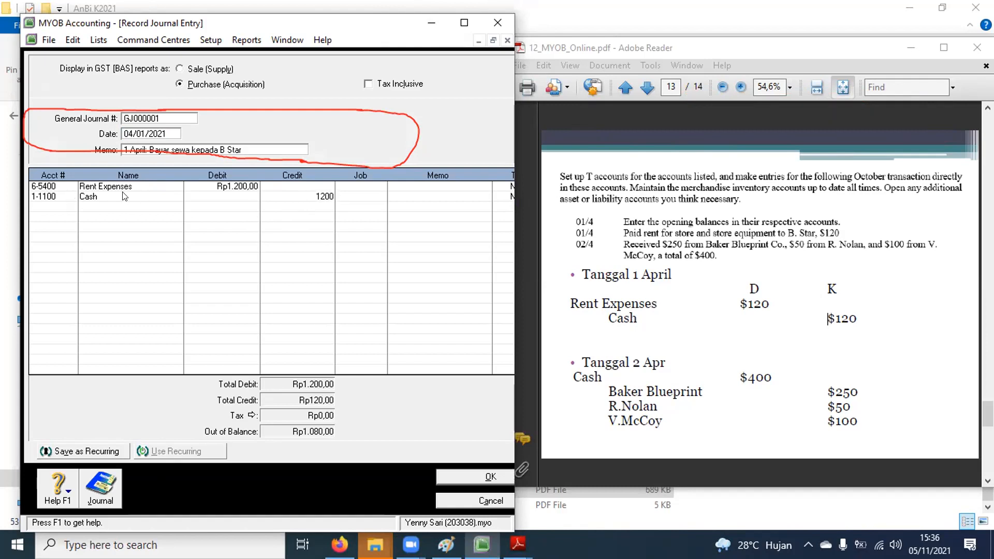
{"action": "left_click", "coordinate": [229, 190]}
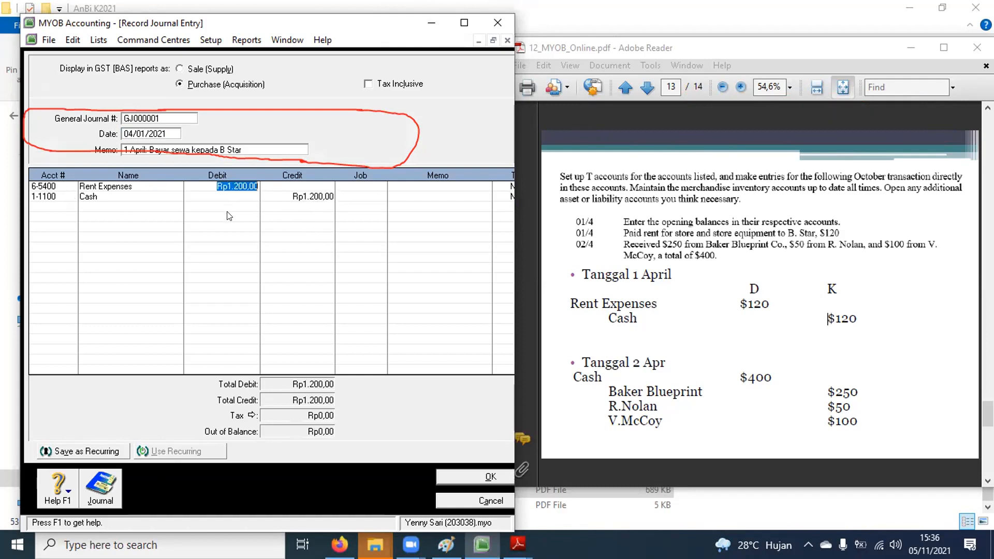
{"action": "left_click", "coordinate": [457, 477]}
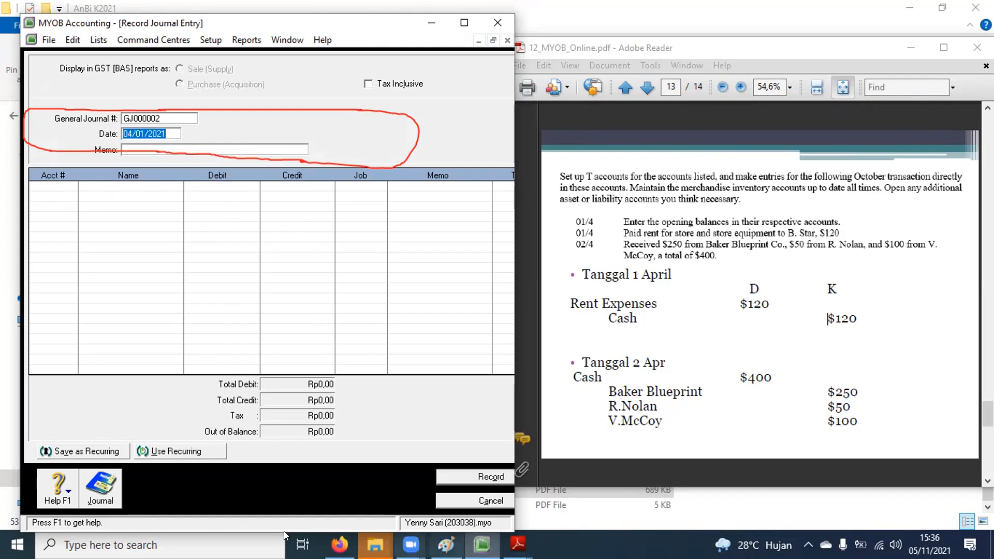
Step: Revert GJ000001's debit and credit to 120, save, and reopen it from the journal
{"action": "left_click", "coordinate": [99, 489]}
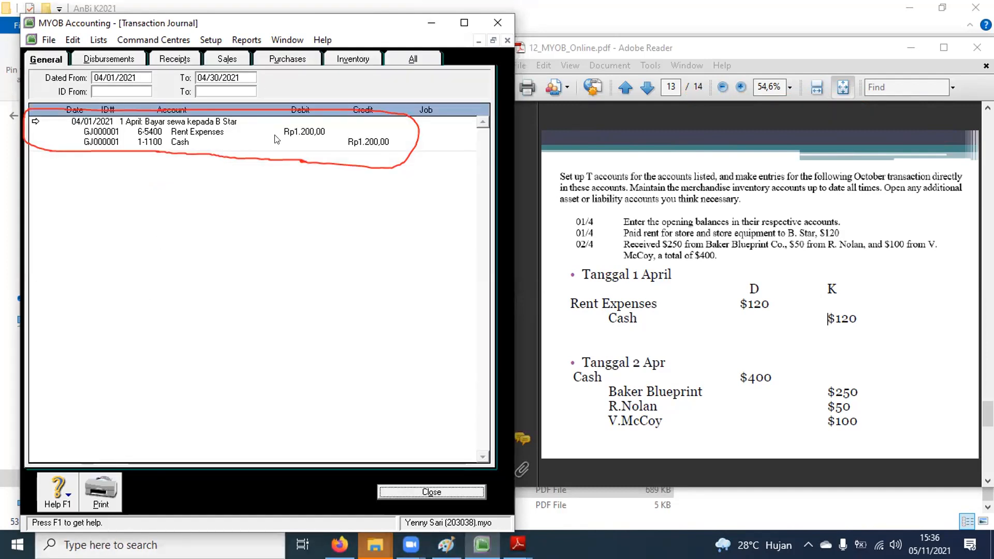
{"action": "double_click", "coordinate": [35, 120]}
{"action": "left_click", "coordinate": [238, 186]}
{"action": "type", "text": "120"}
{"action": "left_click", "coordinate": [298, 199]}
{"action": "type", "text": "120"}
{"action": "key", "text": "Tab"}
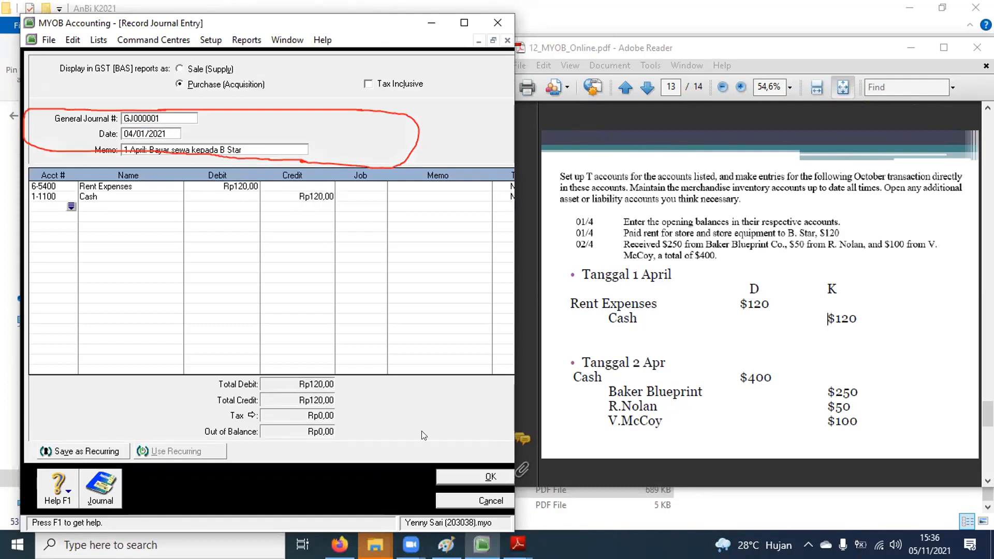
{"action": "left_click", "coordinate": [446, 473]}
{"action": "left_click", "coordinate": [89, 493]}
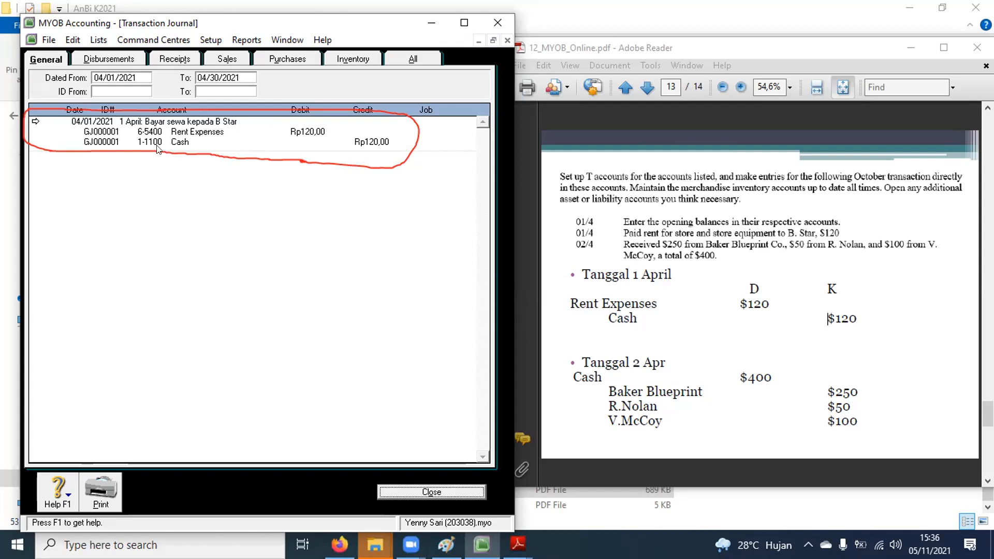
{"action": "left_click", "coordinate": [36, 123]}
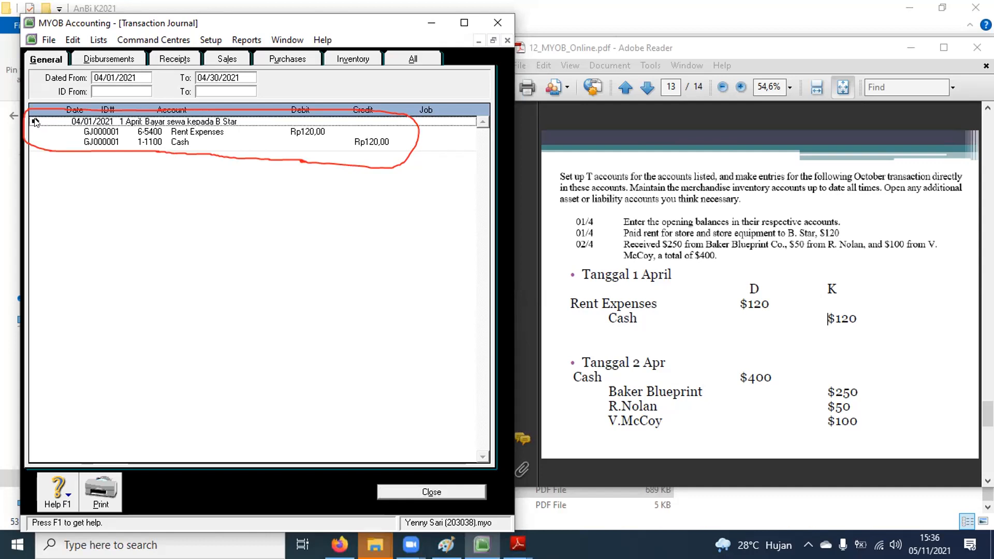
Step: Look at the Delete General Journal Transaction option for GJ000001, then back out without deleting
{"action": "left_click", "coordinate": [73, 39]}
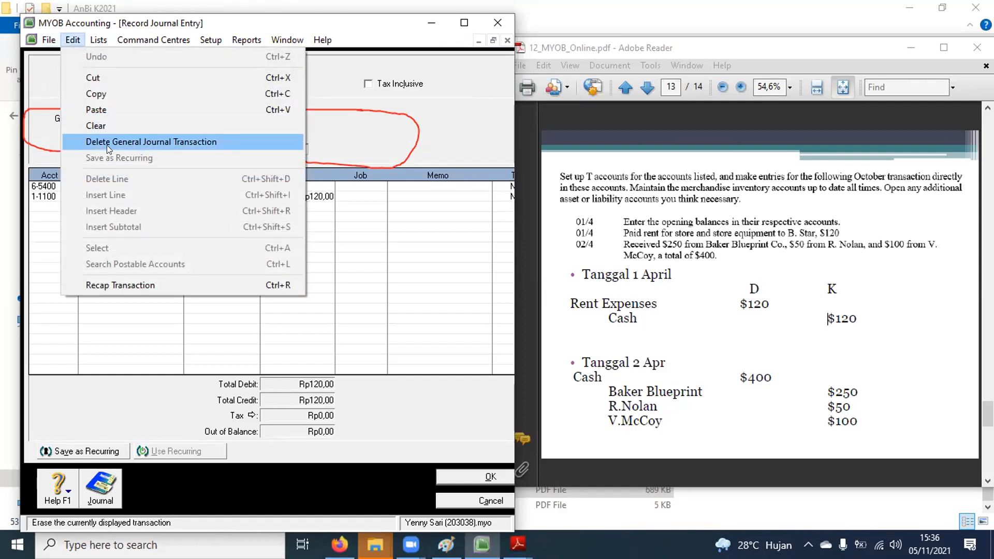
{"action": "left_click", "coordinate": [449, 502]}
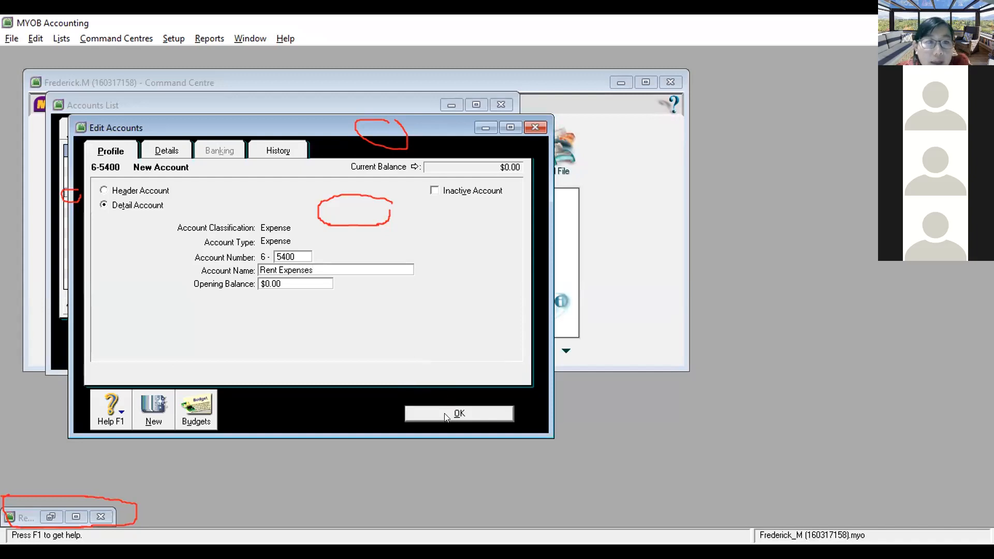
Step: Save the new 6-5400 Rent Expenses account at $0.00 and close the Accounts List
{"action": "left_click", "coordinate": [277, 283]}
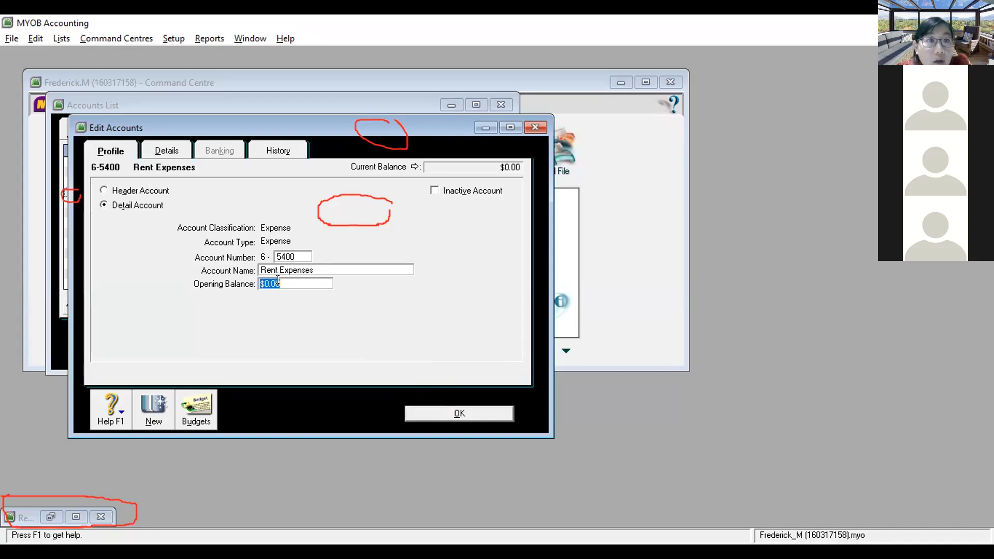
{"action": "left_click", "coordinate": [425, 418]}
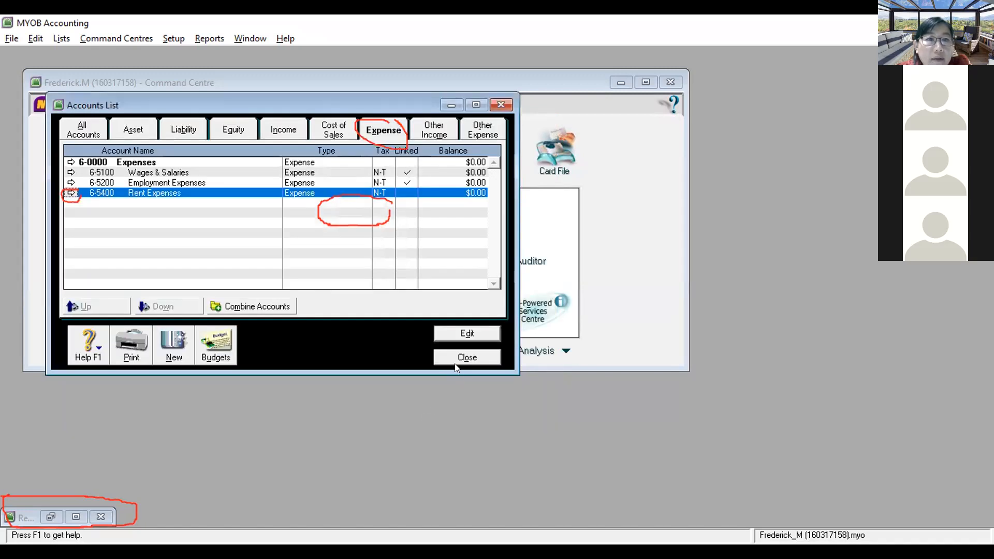
{"action": "left_click", "coordinate": [466, 357]}
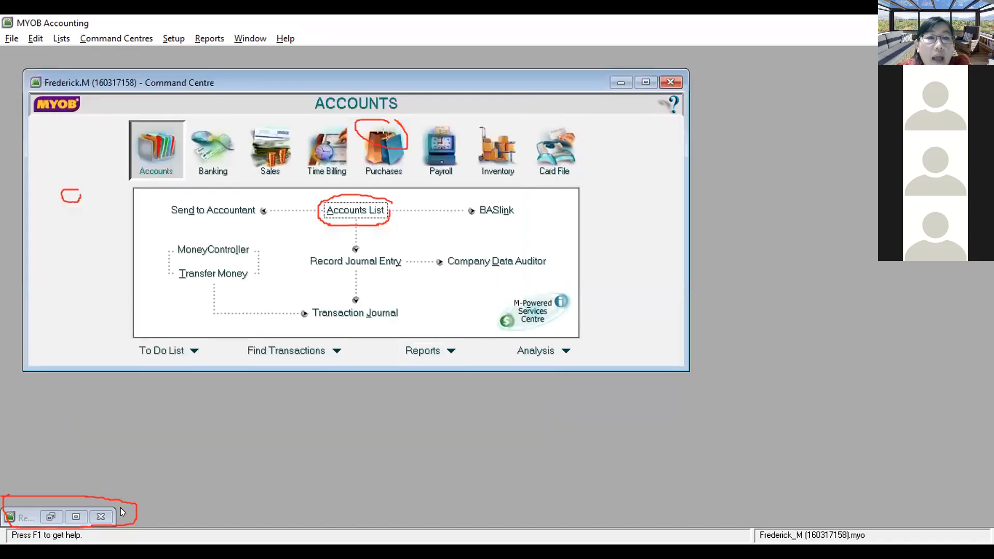
Step: Check the expense accounts list, then bring the GJ000001 rent journal form back
{"action": "left_click", "coordinate": [76, 518]}
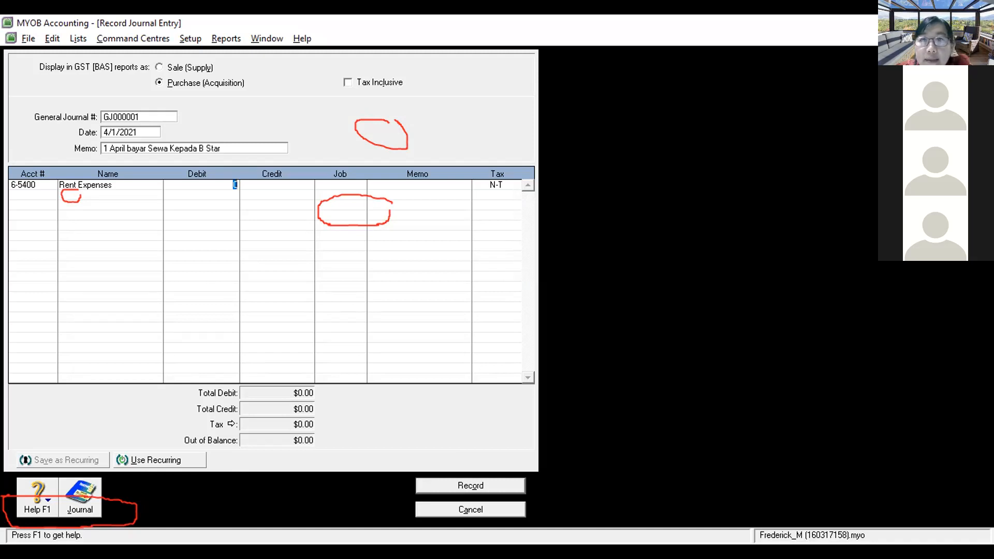
{"action": "left_click", "coordinate": [951, 39]}
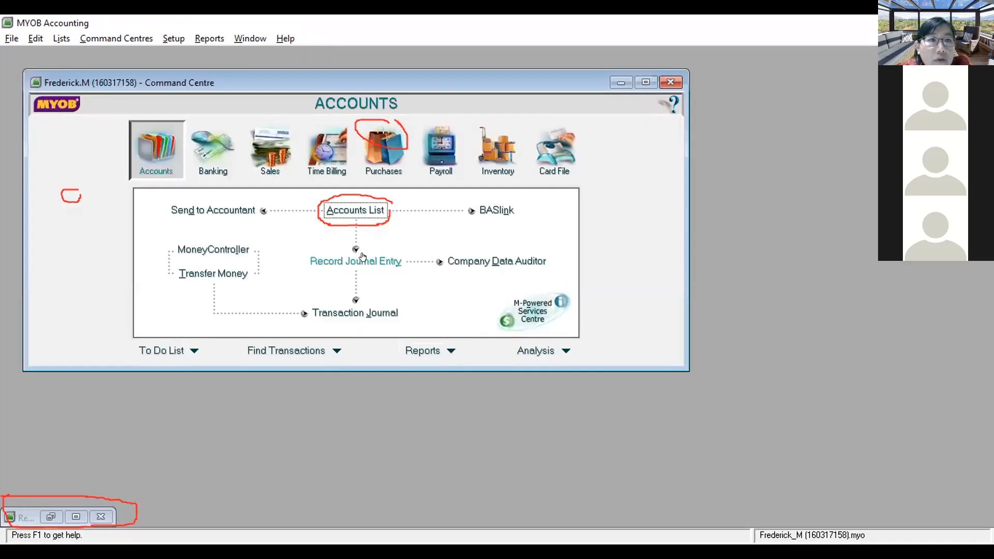
{"action": "left_click", "coordinate": [365, 212]}
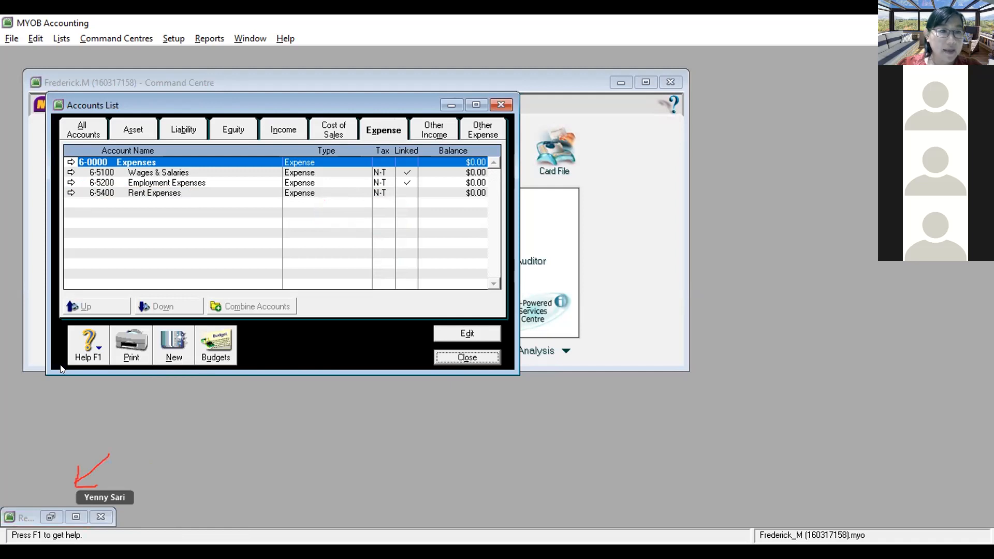
{"action": "left_click", "coordinate": [76, 516]}
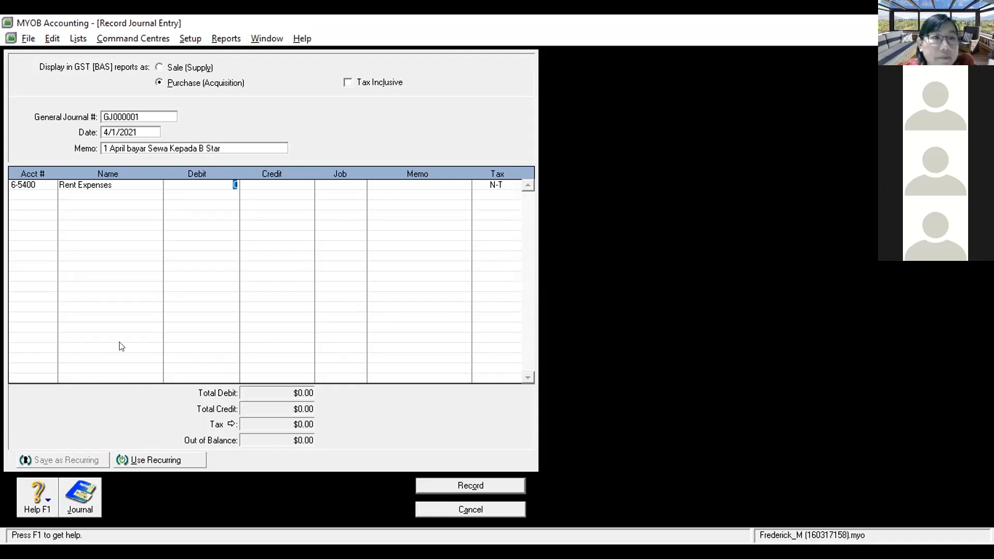
Step: Record GJ000001 debiting Rent Expenses and crediting 1-1100 Cash $120.00 each
{"action": "type", "text": "13"}
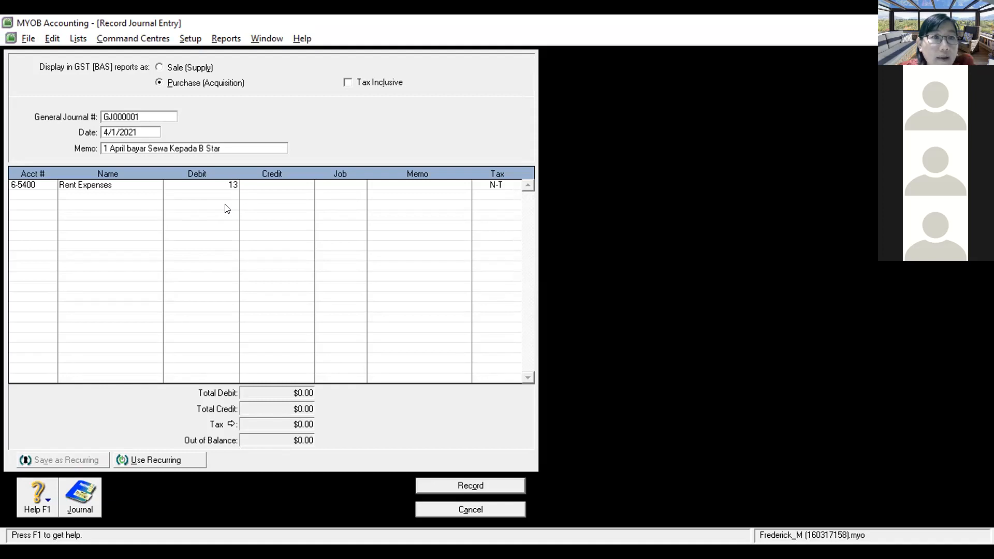
{"action": "type", "text": "0"}
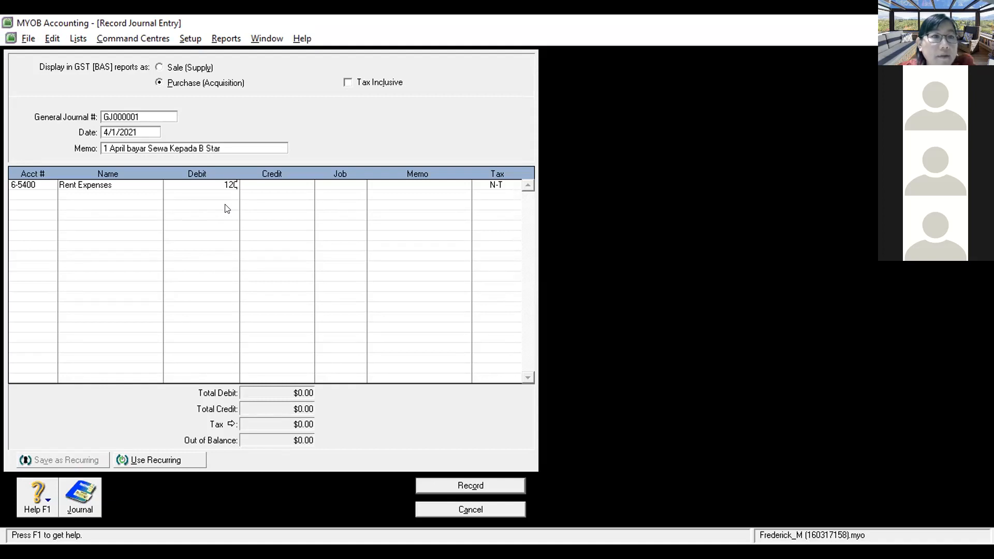
{"action": "key", "text": "Return"}
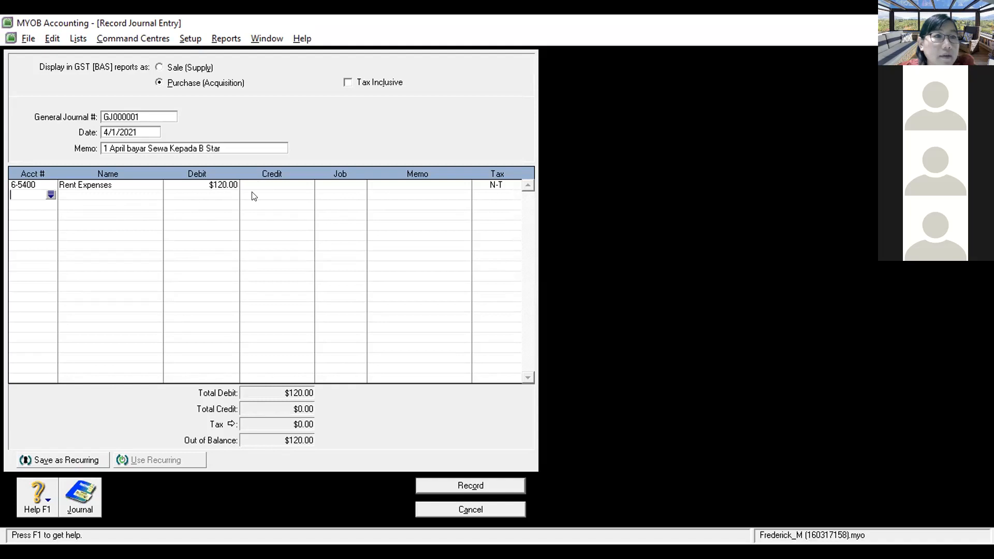
{"action": "left_click", "coordinate": [50, 195]}
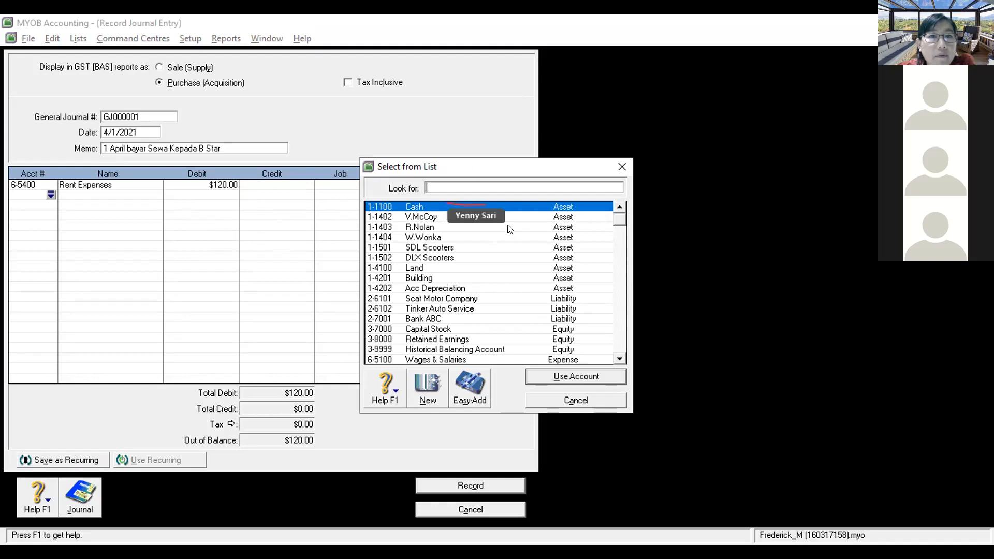
{"action": "type", "text": "1-1100"}
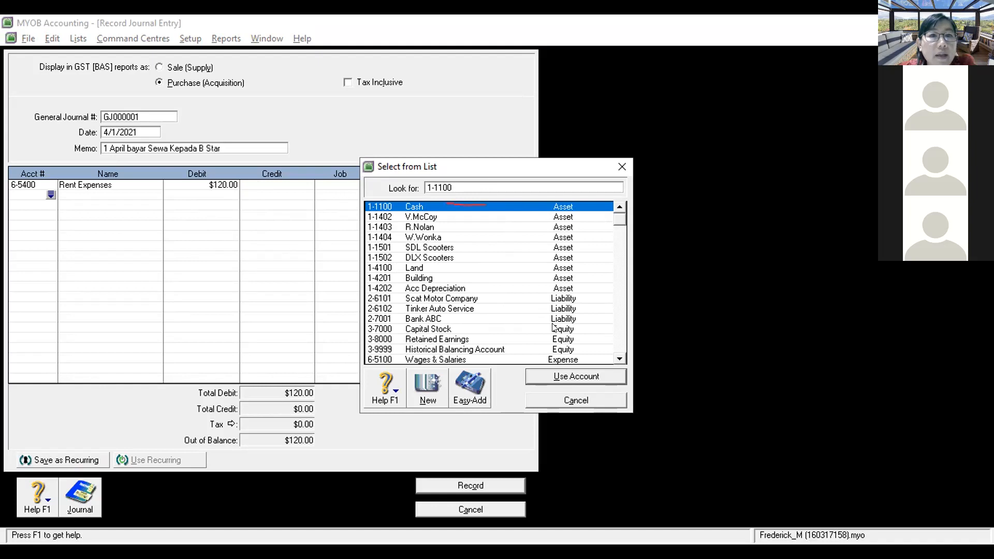
{"action": "left_click", "coordinate": [563, 377]}
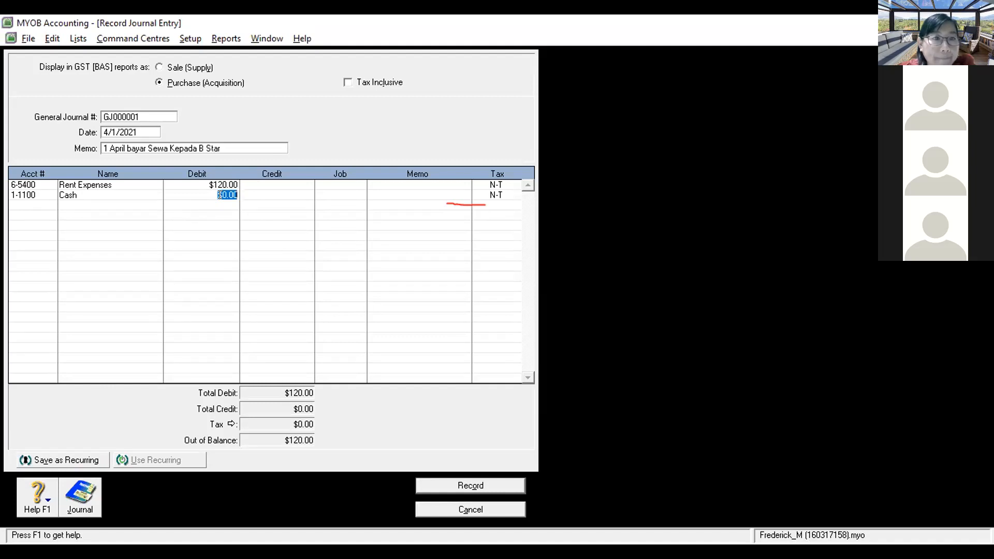
{"action": "left_click", "coordinate": [267, 194]}
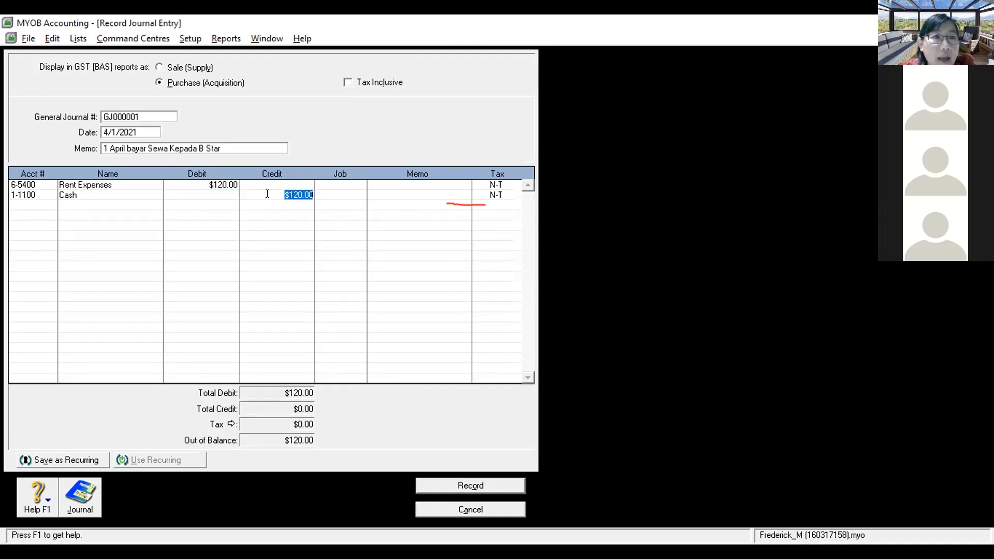
{"action": "key", "text": "Return"}
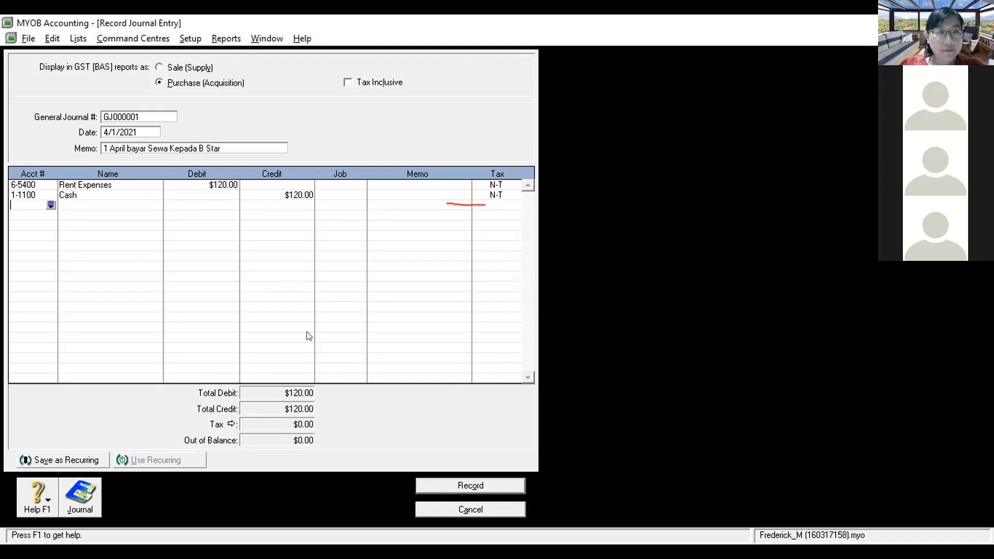
{"action": "left_click", "coordinate": [434, 480]}
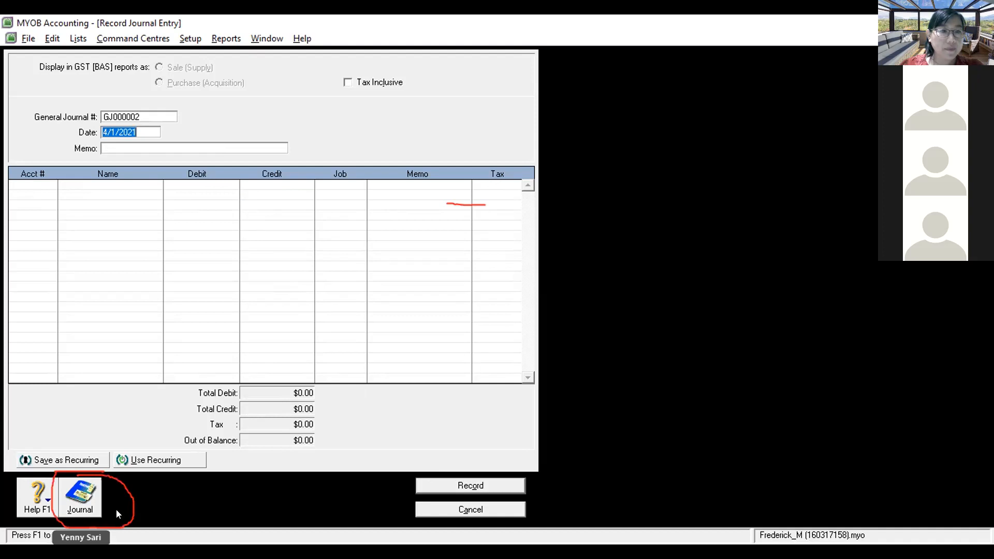
Step: Open the Transaction Journal and set Dated From to 4/1/2021
{"action": "left_click", "coordinate": [85, 497]}
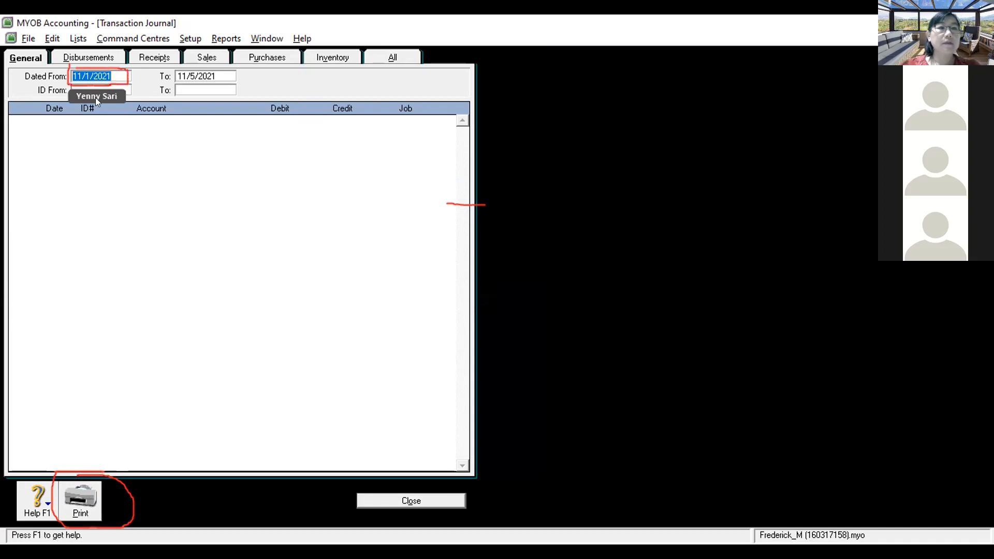
{"action": "left_click", "coordinate": [111, 75]}
{"action": "key", "text": "BackSpace"}
{"action": "key", "text": "BackSpace"}
{"action": "key", "text": "BackSpace"}
{"action": "key", "text": "BackSpace"}
{"action": "key", "text": "BackSpace"}
{"action": "key", "text": "BackSpace"}
{"action": "key", "text": "BackSpace"}
{"action": "key", "text": "BackSpace"}
{"action": "key", "text": "BackSpace"}
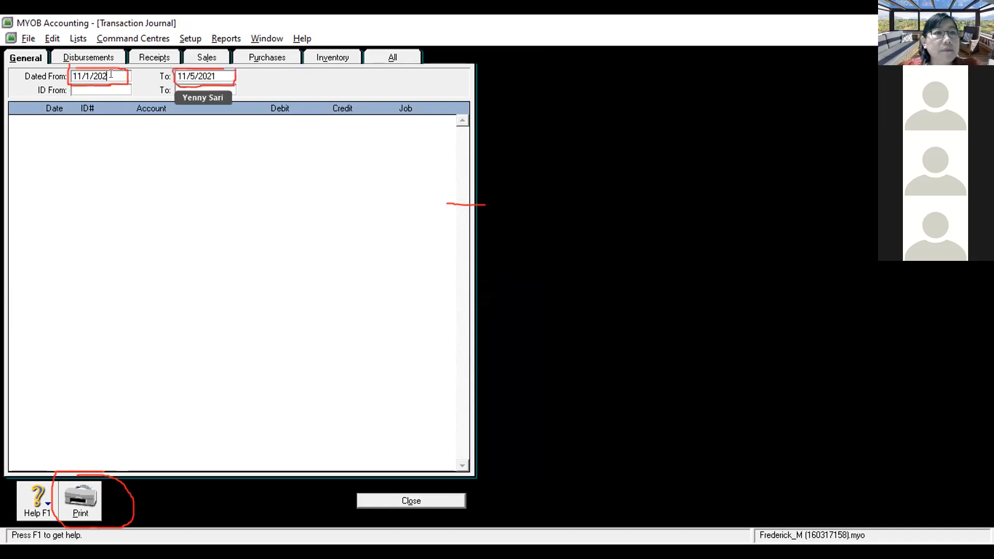
{"action": "type", "text": "4/1"}
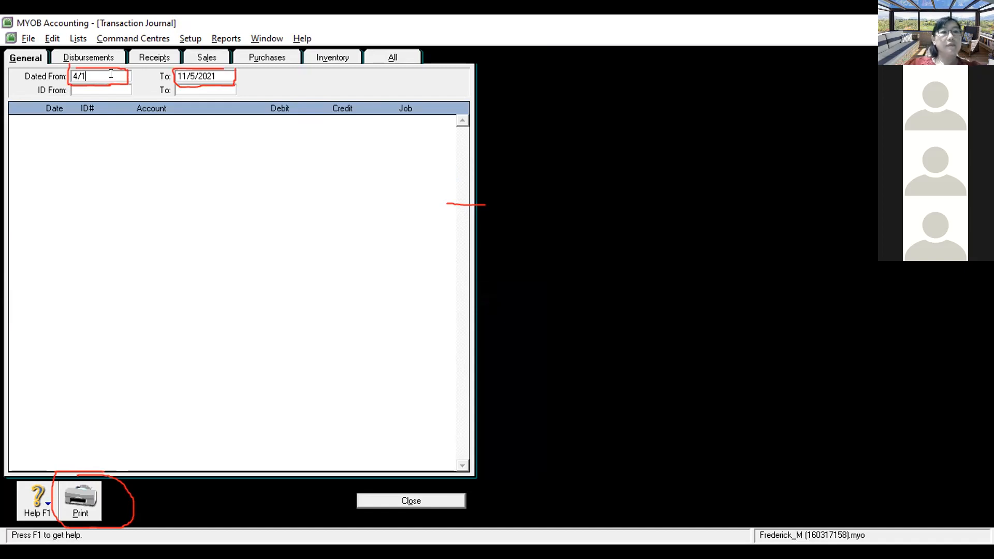
{"action": "type", "text": "/2121"}
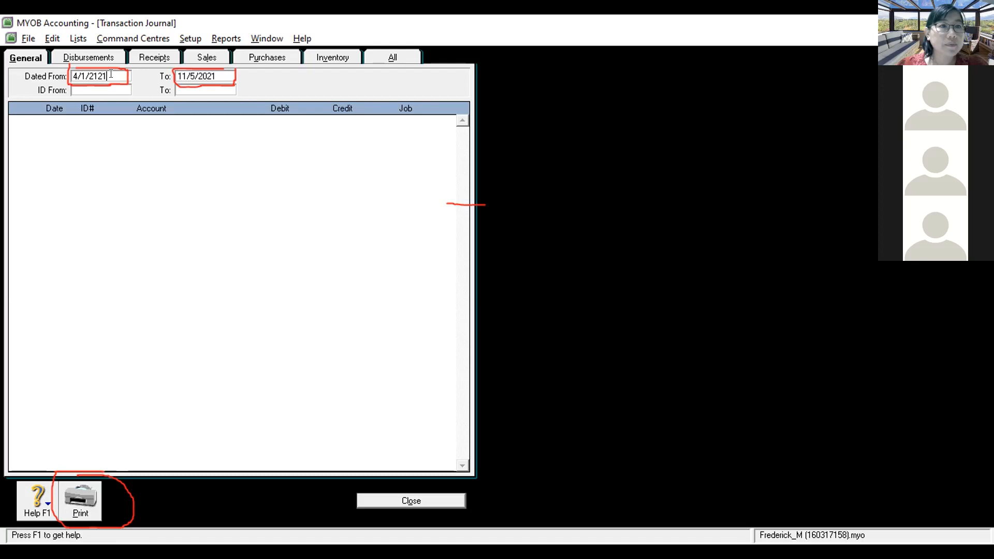
{"action": "key", "text": "BackSpace"}
{"action": "key", "text": "BackSpace"}
{"action": "key", "text": "BackSpace"}
{"action": "type", "text": "021"}
{"action": "key", "text": "Tab"}
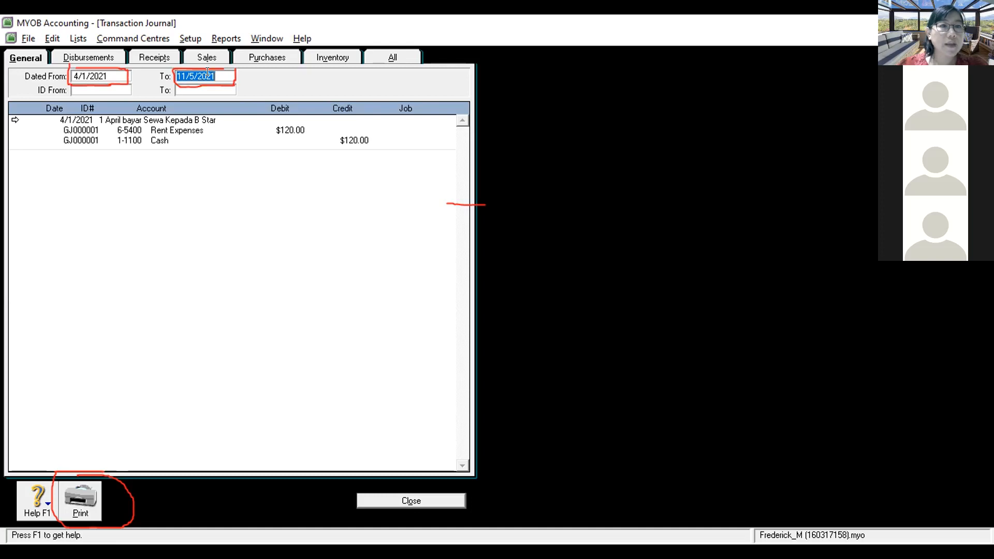
Step: Set the To date to 4/30/2021 so the $120.00 rent entry is listed
{"action": "key", "text": "BackSpace"}
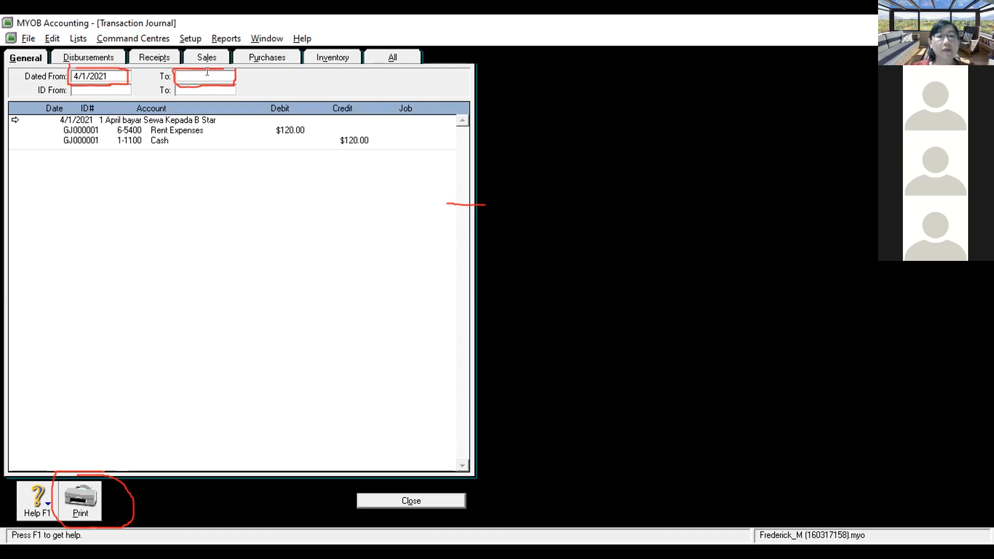
{"action": "type", "text": "4/1/2021"}
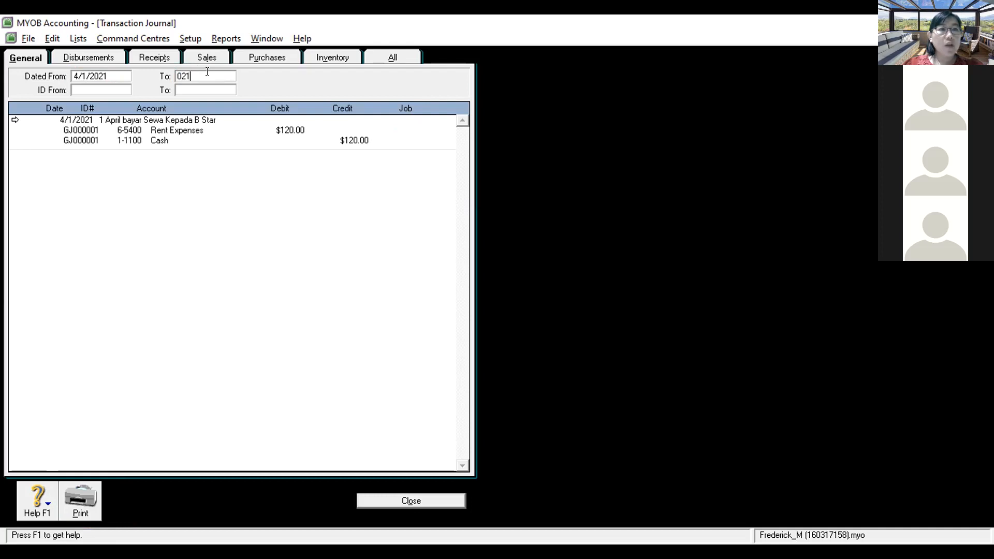
{"action": "key", "text": "BackSpace"}
{"action": "key", "text": "BackSpace"}
{"action": "key", "text": "BackSpace"}
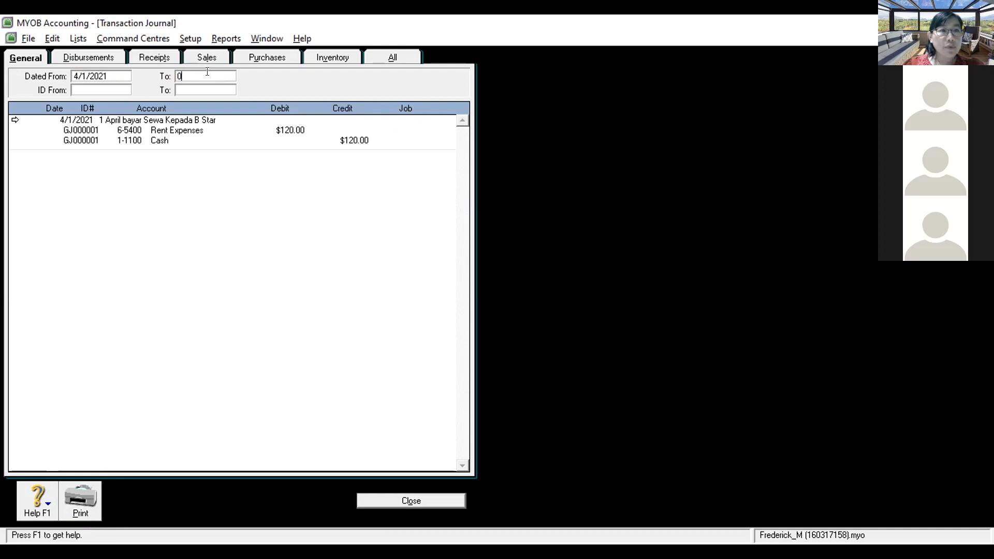
{"action": "type", "text": "04"}
{"action": "key", "text": "Return"}
{"action": "key", "text": "BackSpace"}
{"action": "type", "text": "04/30"}
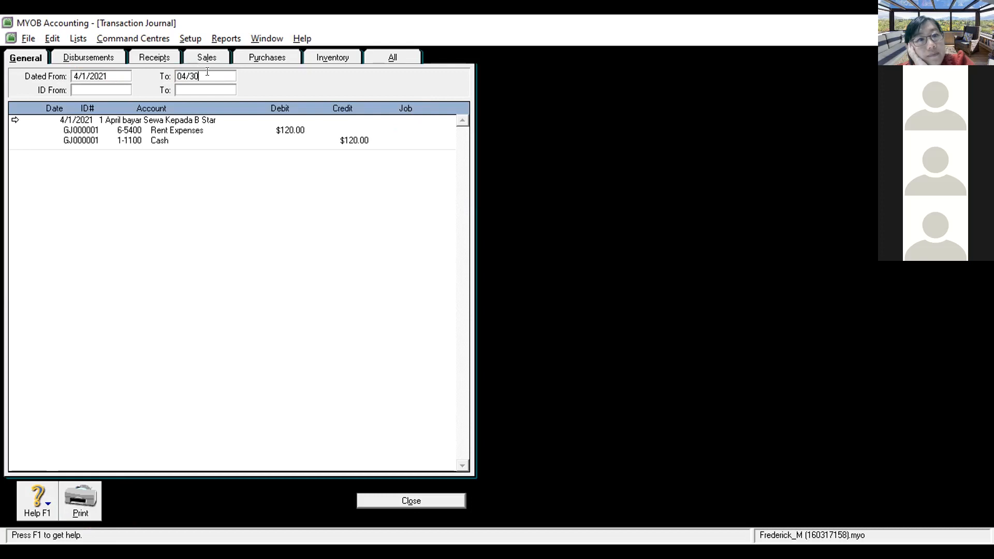
{"action": "type", "text": "/21"}
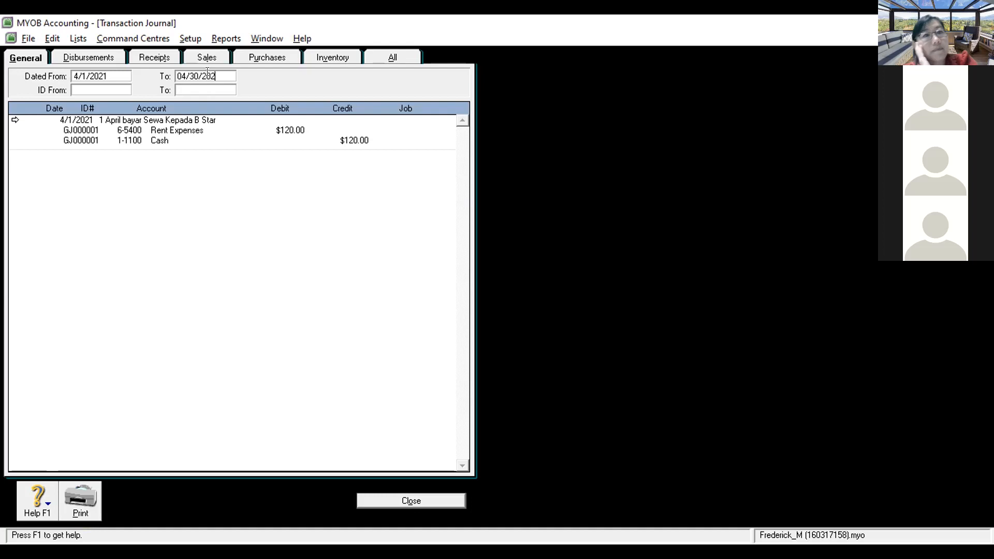
{"action": "key", "text": "Tab"}
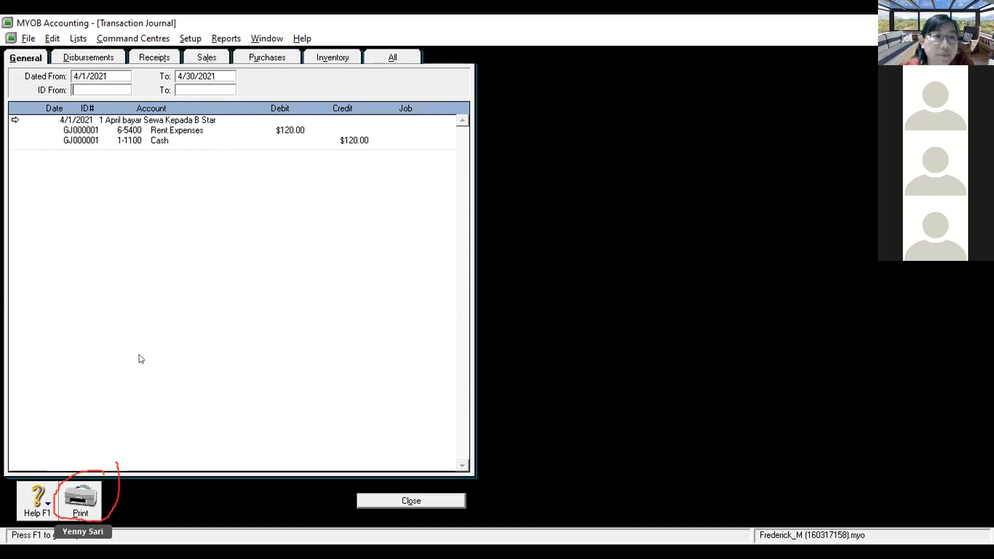
Step: Print the April transaction journal with Microsoft Print to PDF, then close it
{"action": "left_click", "coordinate": [86, 485]}
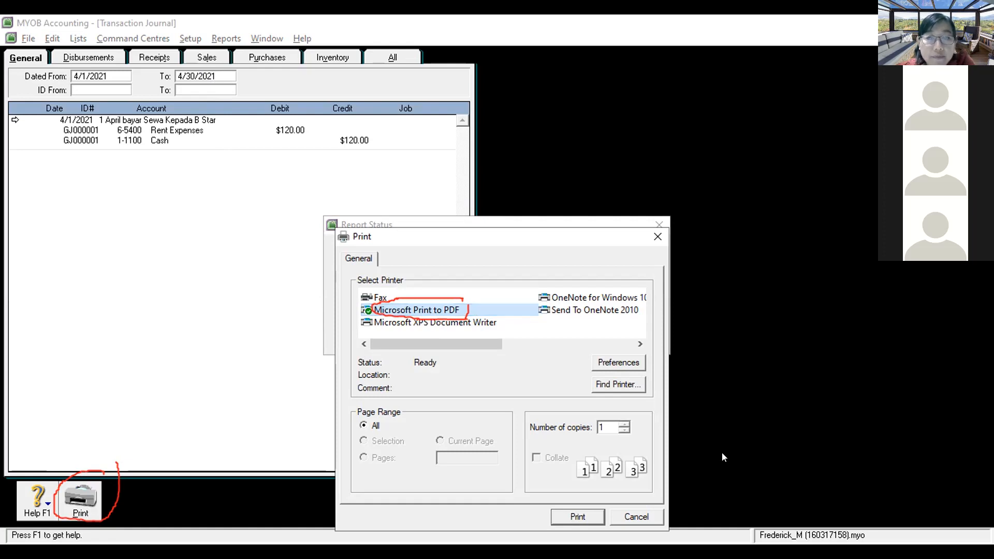
{"action": "left_click", "coordinate": [642, 515]}
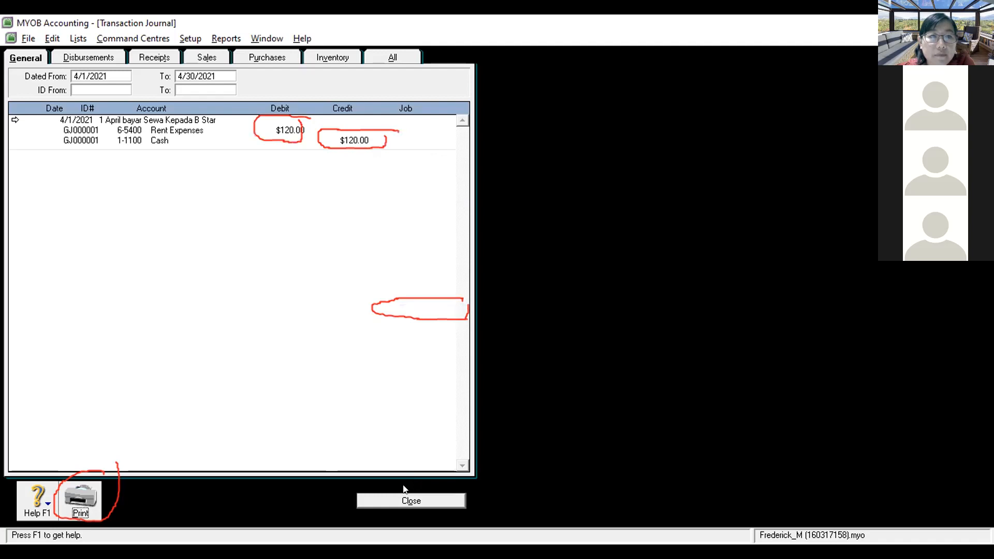
{"action": "left_click", "coordinate": [403, 499]}
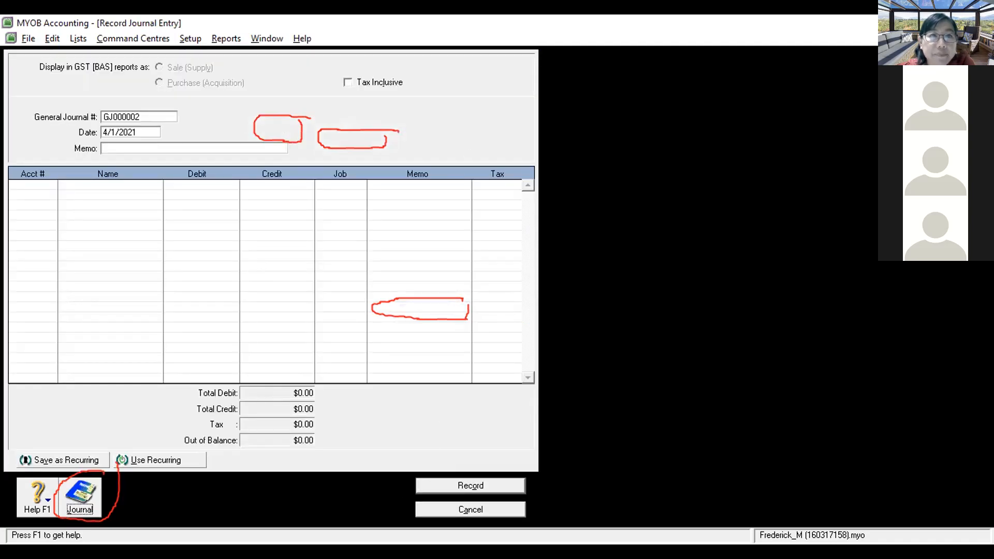
Step: Discard the blank journal entry, confirm Rent Expenses at $120.00, review asset accounts, close the list
{"action": "left_click", "coordinate": [454, 508]}
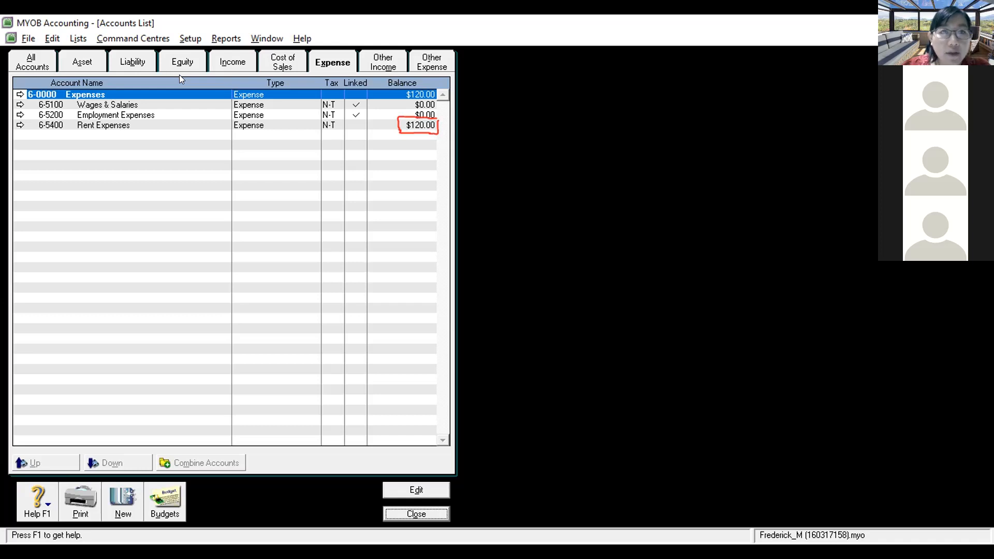
{"action": "left_click", "coordinate": [160, 127]}
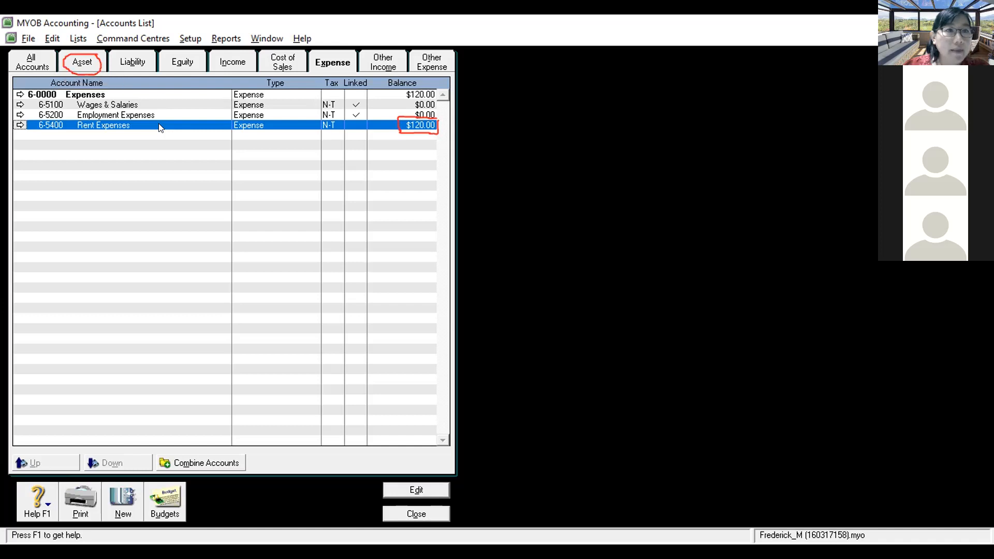
{"action": "left_click", "coordinate": [73, 52]}
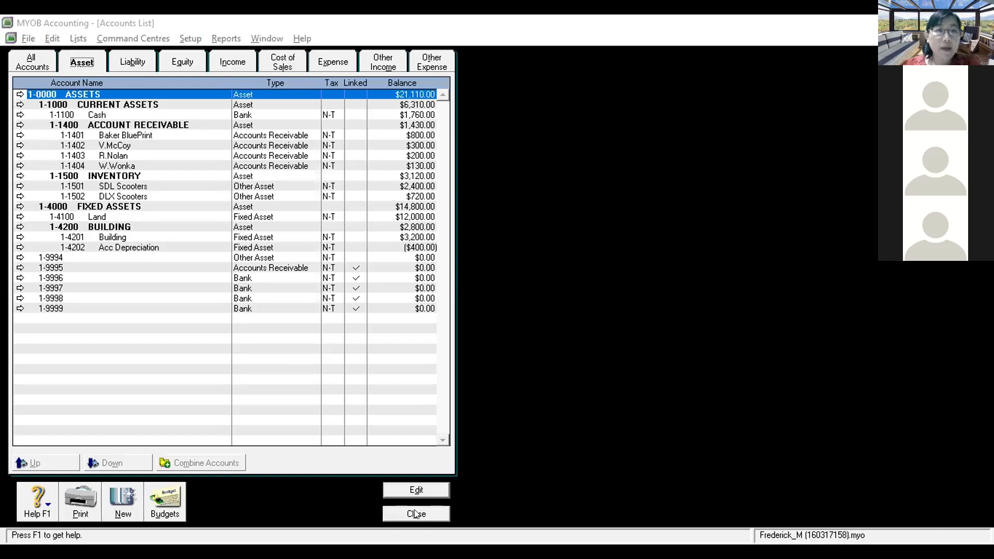
{"action": "left_click", "coordinate": [415, 513]}
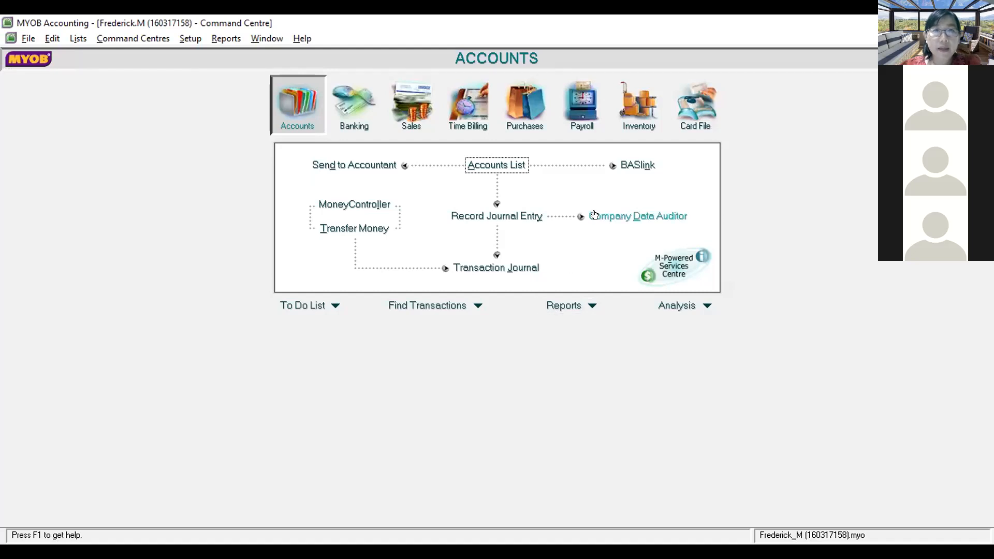
Step: Choose the Standard Balance Sheet report with Selected Period April, as of 4/30/2021
{"action": "left_click", "coordinate": [562, 306]}
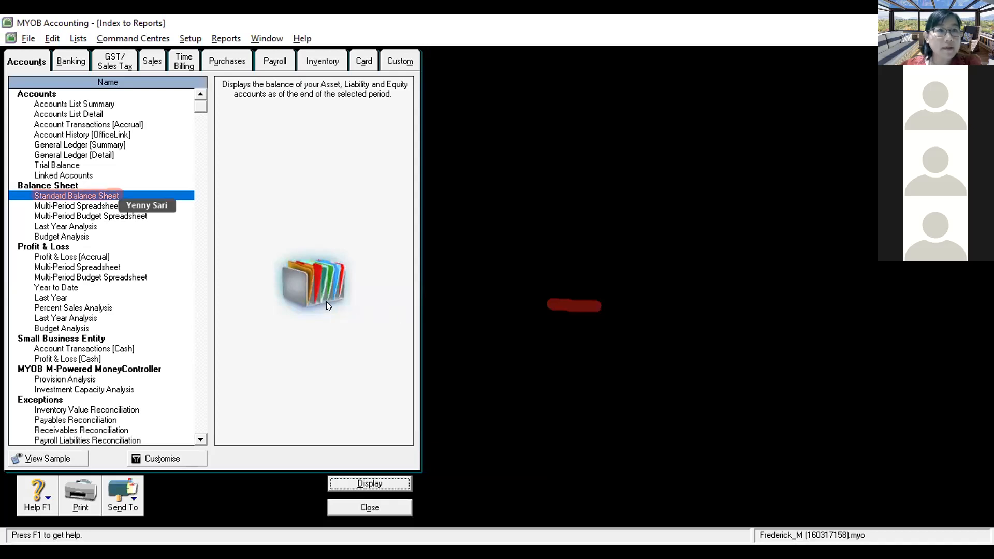
{"action": "left_click", "coordinate": [95, 196]}
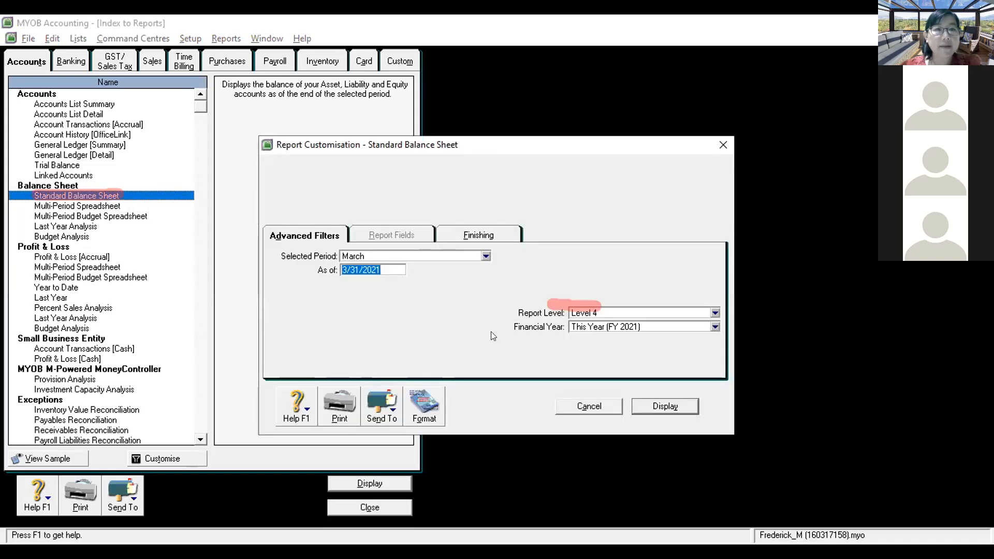
{"action": "left_click_drag", "start_coordinate": [342, 256], "coordinate": [372, 255]}
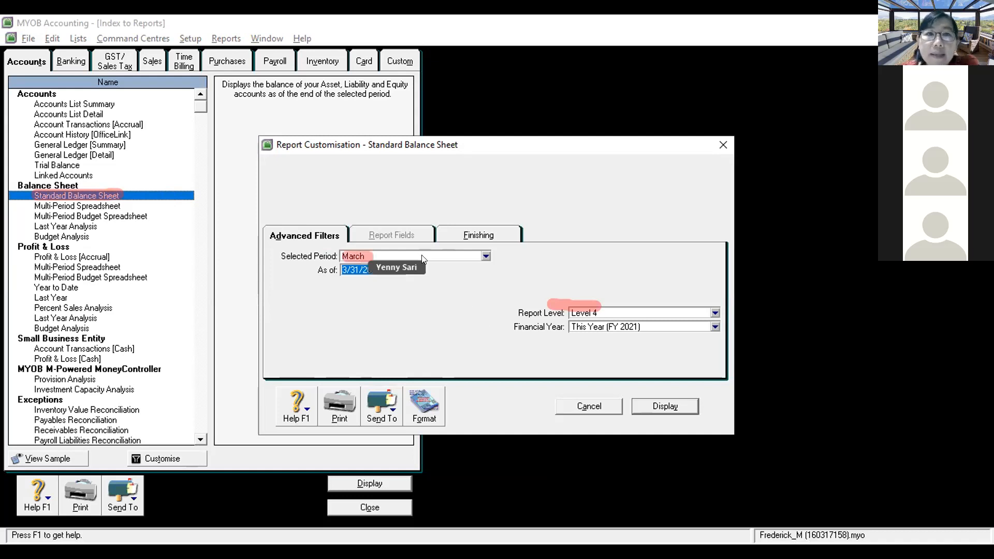
{"action": "left_click", "coordinate": [422, 259]}
{"action": "left_click", "coordinate": [373, 298]}
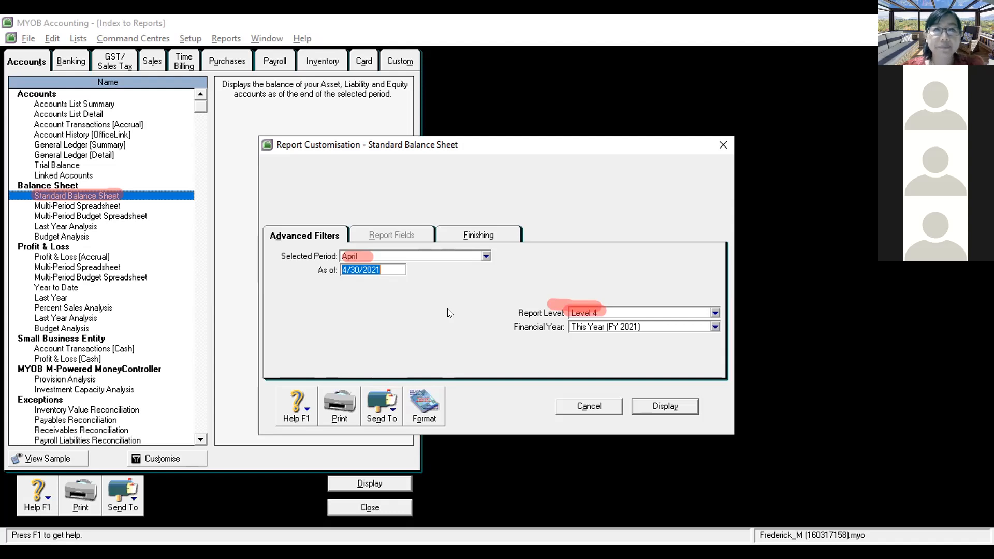
Step: Display the April 2021 Balance Sheet (Net Assets $11,660.00), then close it
{"action": "left_click", "coordinate": [641, 404]}
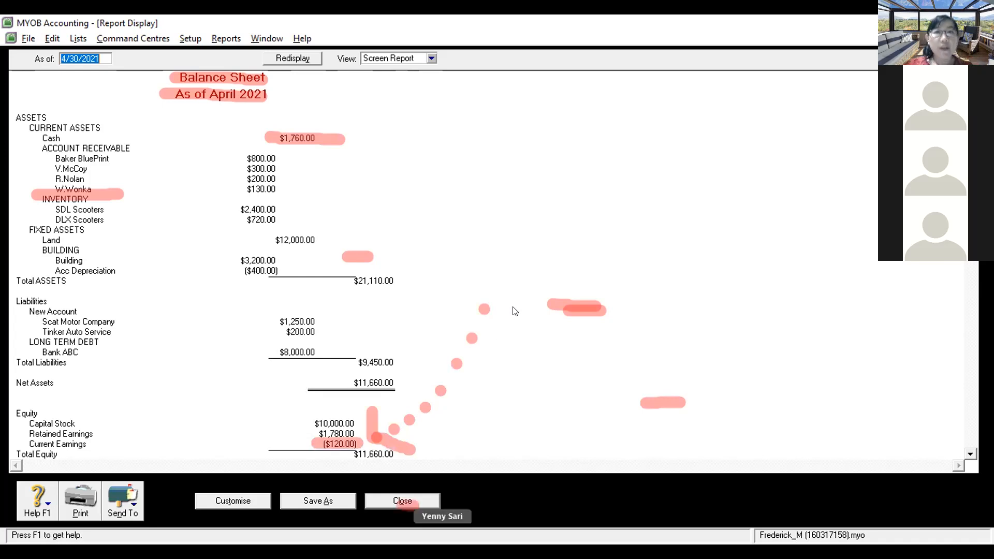
{"action": "left_click", "coordinate": [421, 505]}
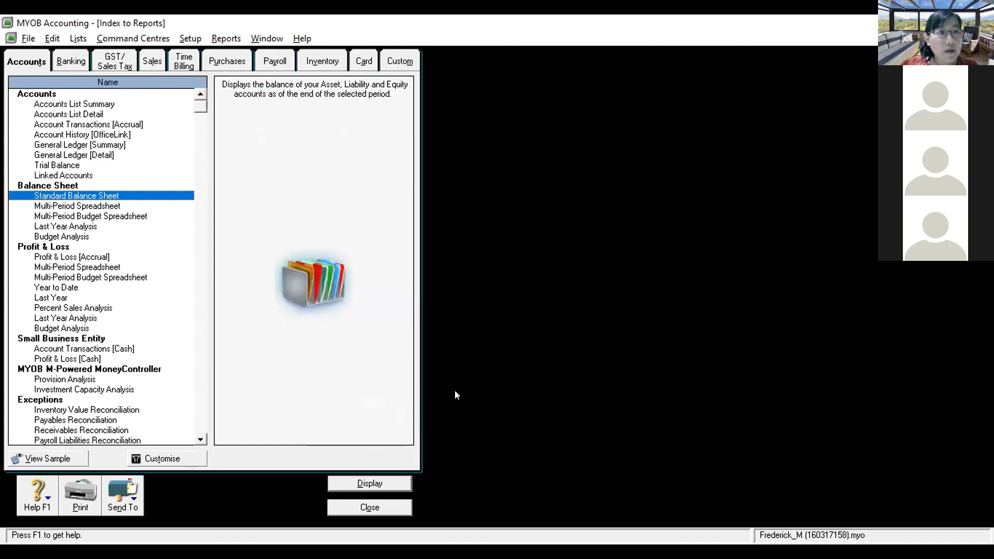
Step: Display the Profit & Loss [Accrual] report for April to April
{"action": "left_click", "coordinate": [42, 254]}
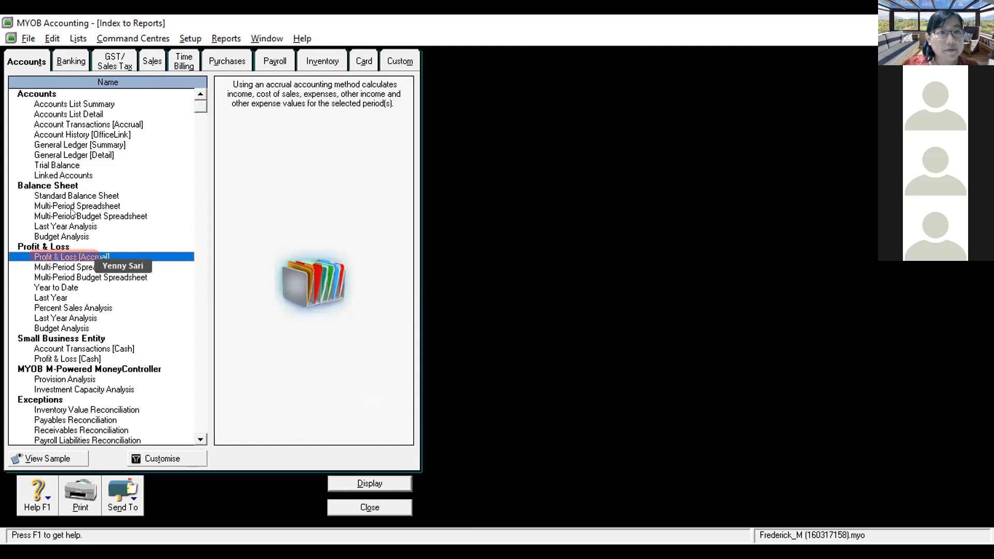
{"action": "double_click", "coordinate": [63, 257]}
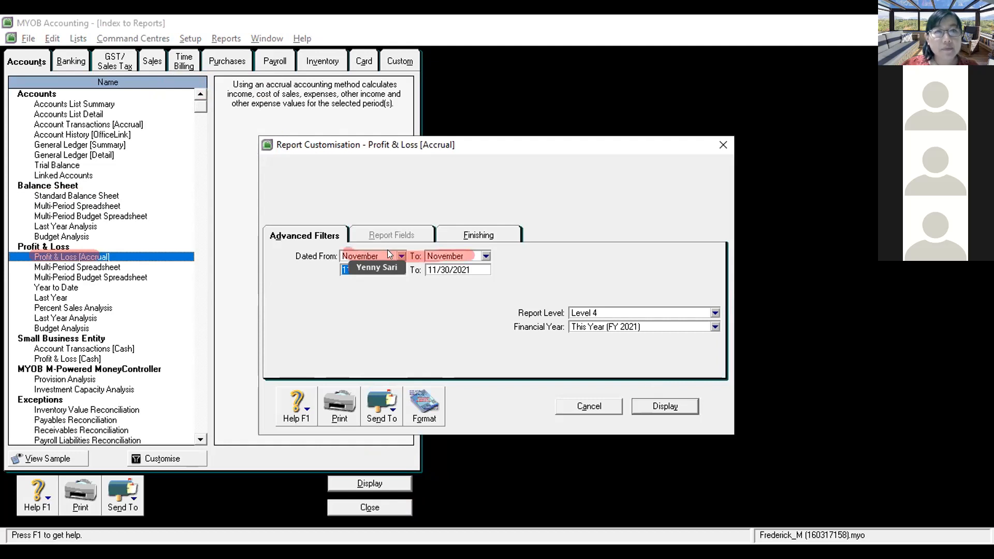
{"action": "left_click", "coordinate": [399, 254]}
{"action": "left_click", "coordinate": [364, 297]}
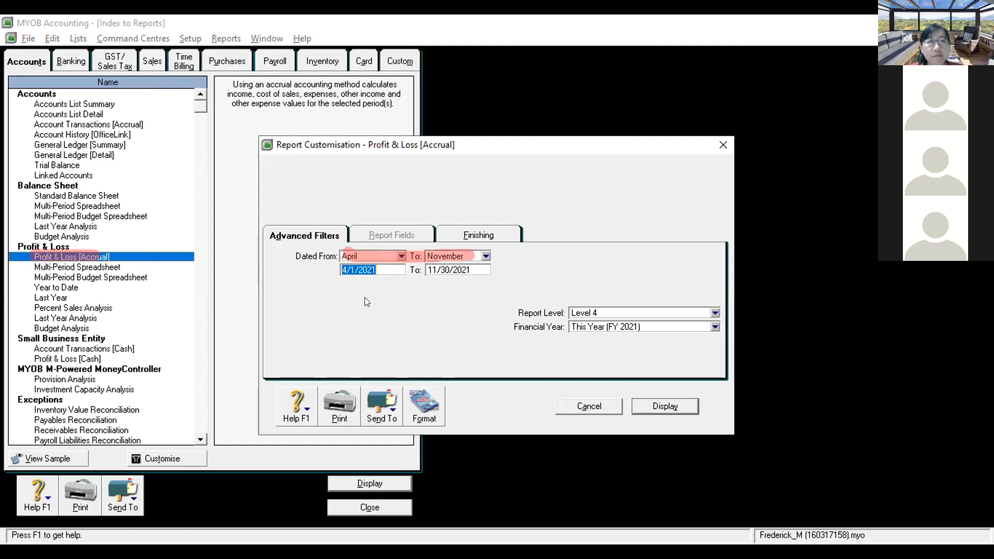
{"action": "left_click", "coordinate": [485, 254]}
{"action": "left_click", "coordinate": [456, 297]}
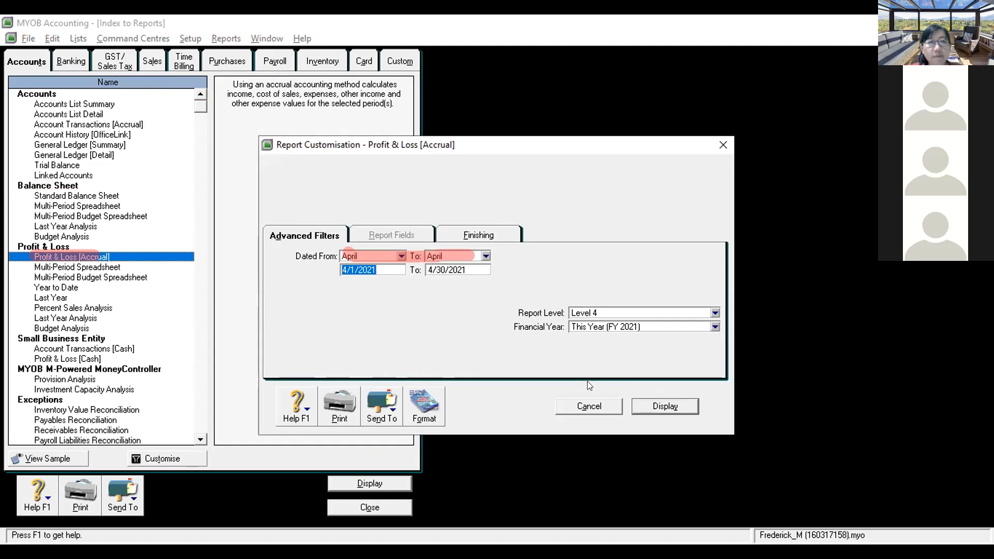
{"action": "left_click", "coordinate": [636, 407]}
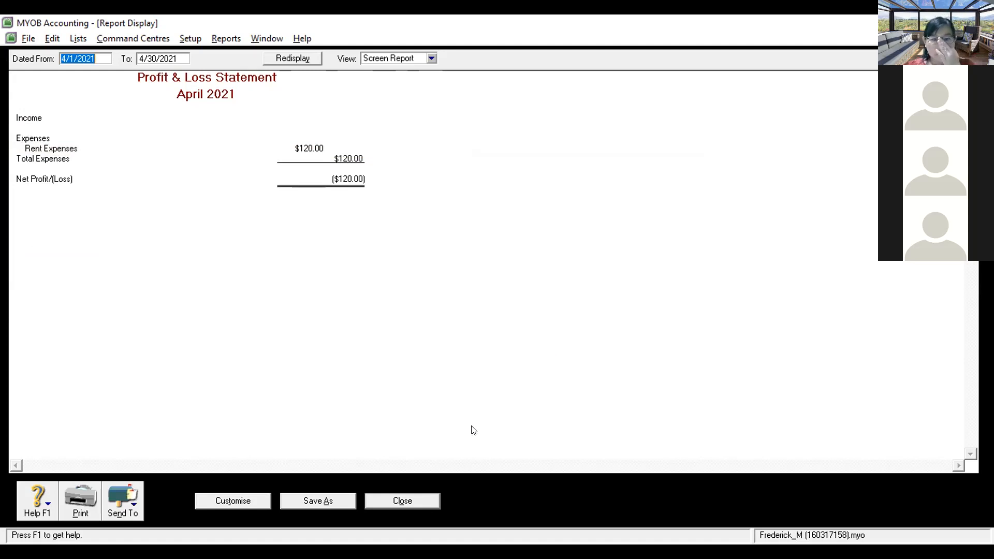
{"action": "key", "text": "space"}
{"action": "key", "text": "Escape"}
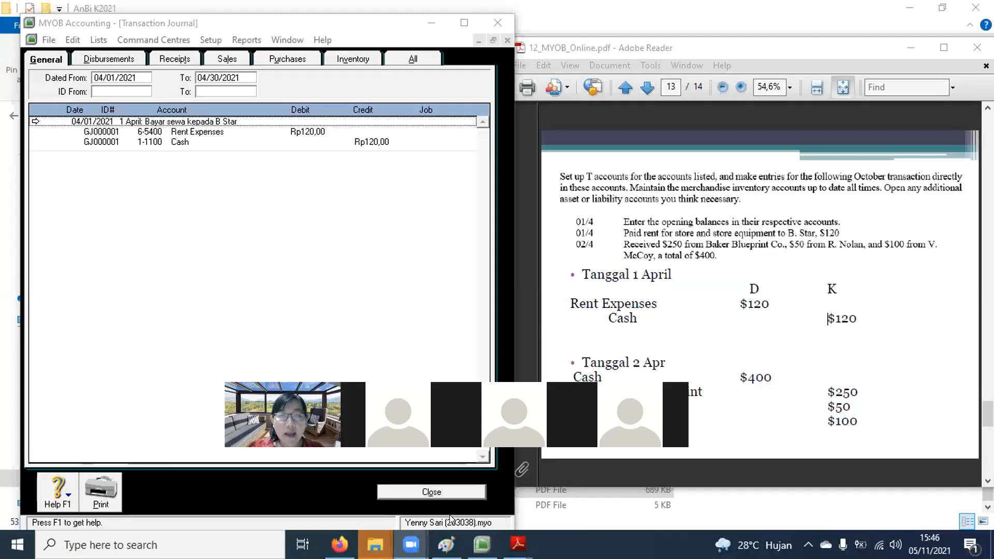
Step: On the course page, underline the Zoom recording, answer-key and individual MYOB assignment items
{"action": "left_click", "coordinate": [339, 544]}
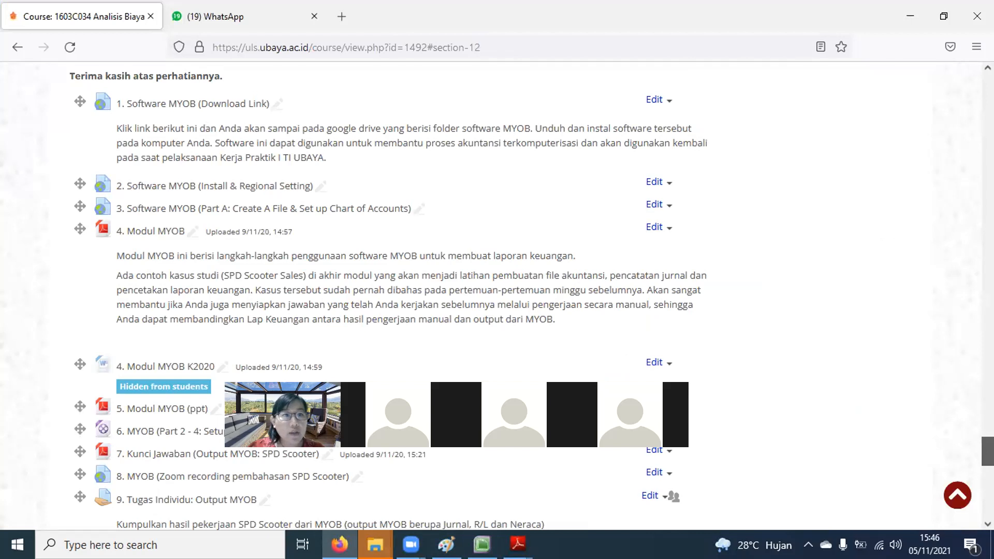
{"action": "scroll", "coordinate": [644, 80], "scroll_direction": "down", "scroll_amount": 5}
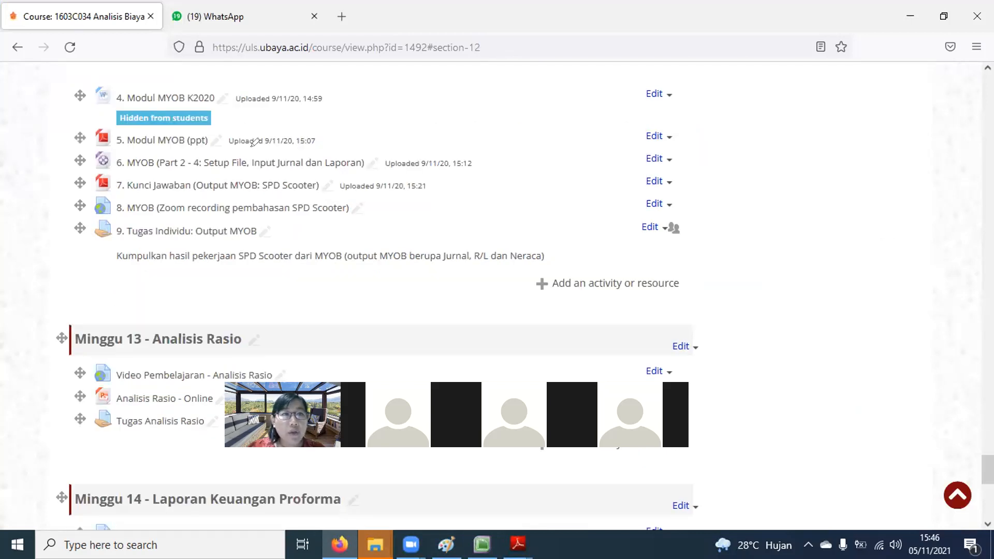
{"action": "left_click_drag", "start_coordinate": [115, 208], "coordinate": [356, 207]}
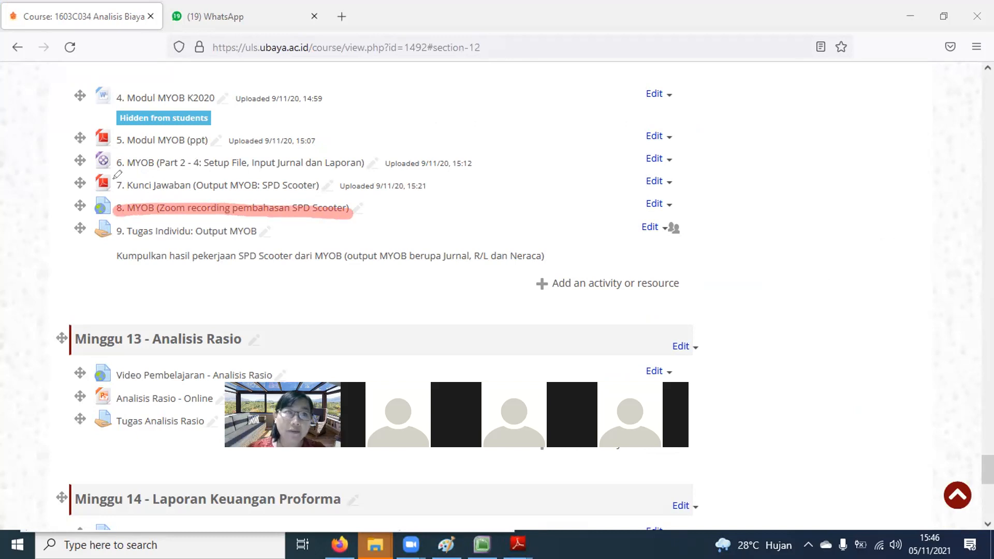
{"action": "left_click_drag", "start_coordinate": [116, 178], "coordinate": [319, 183]}
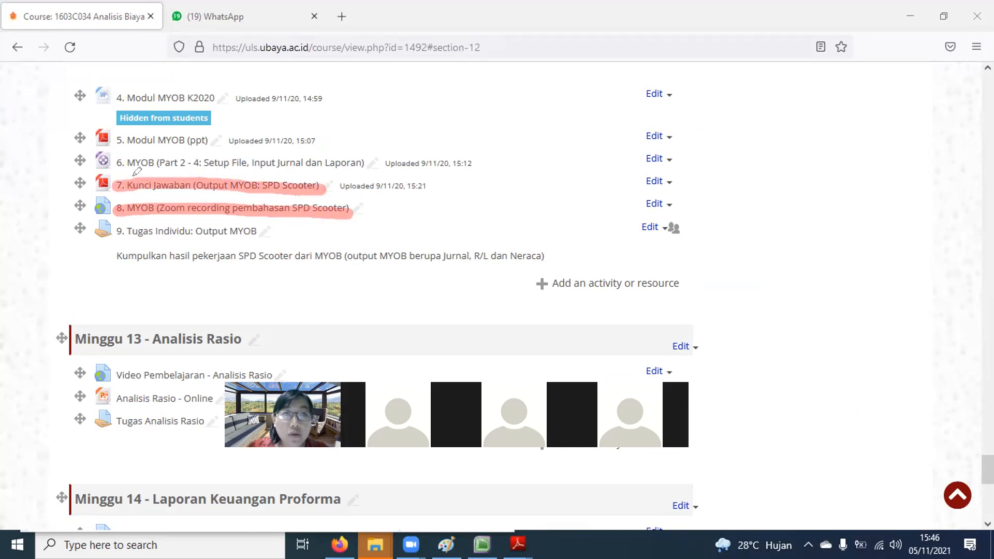
{"action": "left_click_drag", "start_coordinate": [134, 197], "coordinate": [318, 190]}
{"action": "left_click_drag", "start_coordinate": [115, 235], "coordinate": [254, 227]}
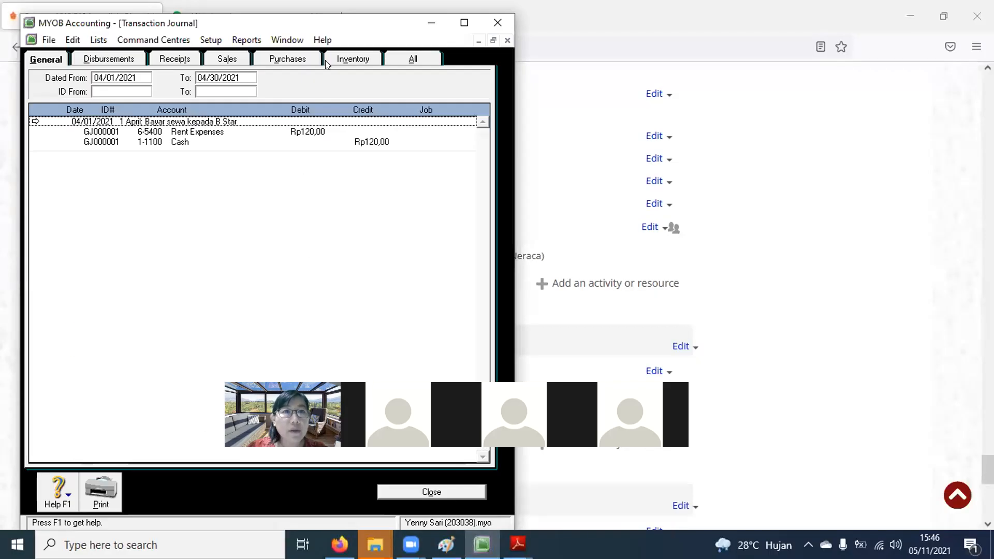
Step: Close the journal and display the Standard Balance Sheet for April 2021
{"action": "left_click", "coordinate": [433, 493]}
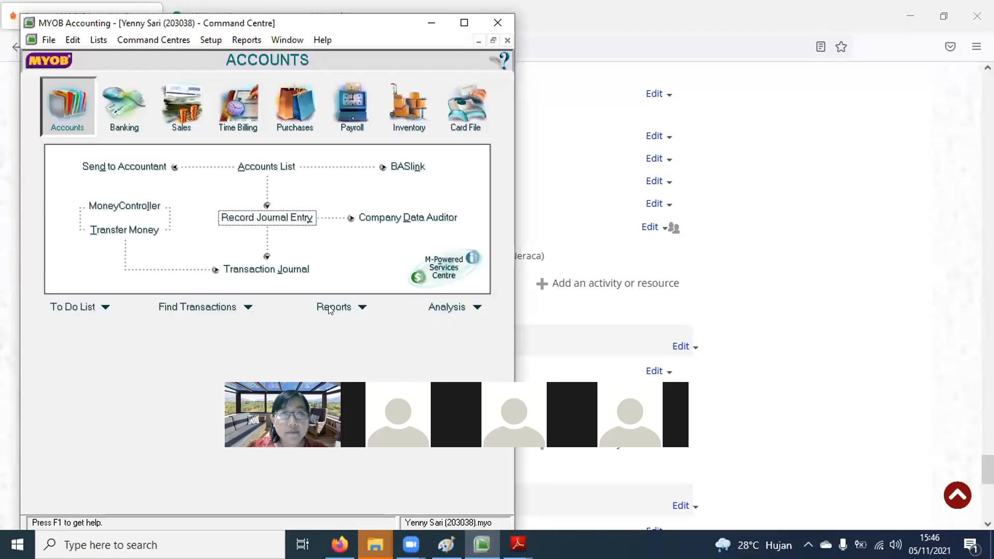
{"action": "left_click", "coordinate": [332, 308]}
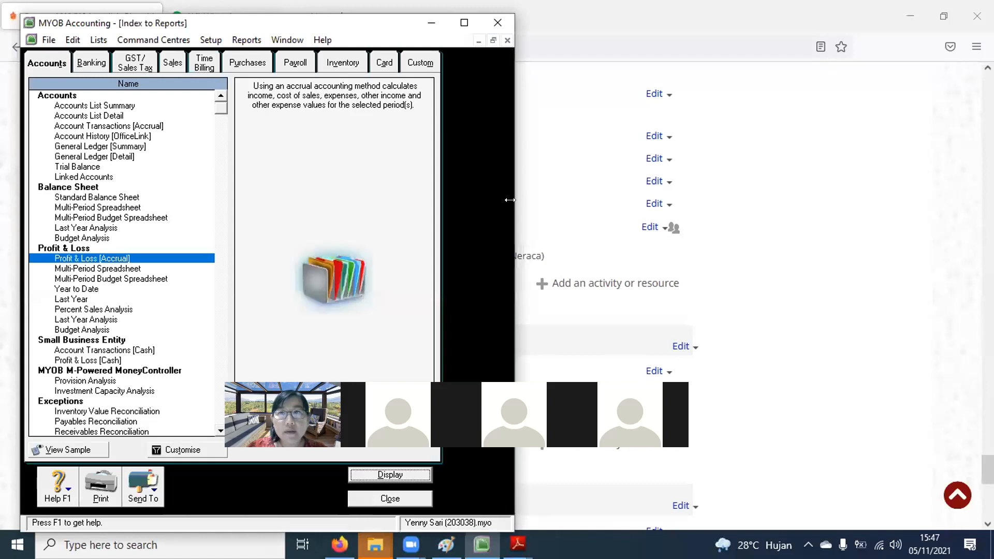
{"action": "left_click_drag", "start_coordinate": [510, 200], "coordinate": [958, 200]}
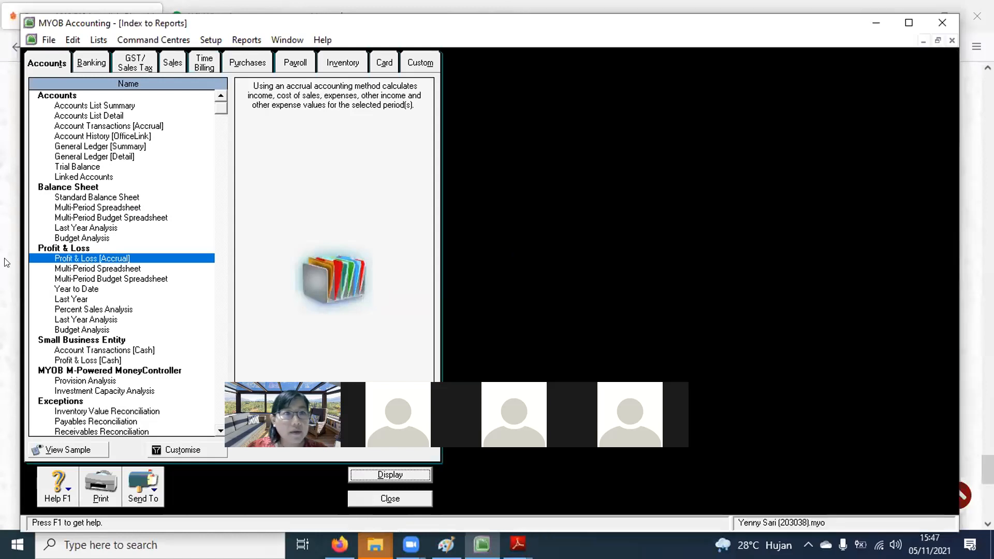
{"action": "left_click", "coordinate": [85, 199]}
{"action": "double_click", "coordinate": [85, 201]}
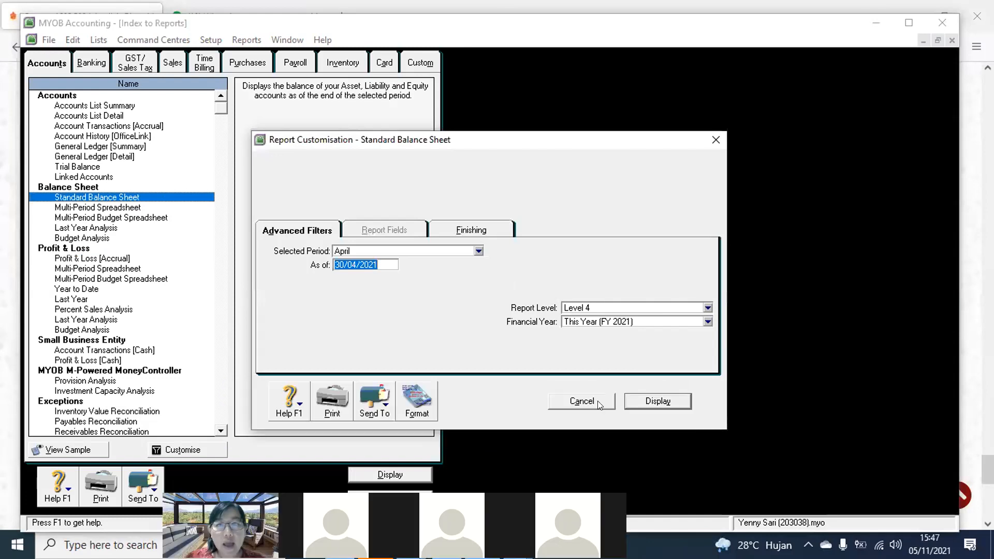
{"action": "left_click", "coordinate": [629, 400]}
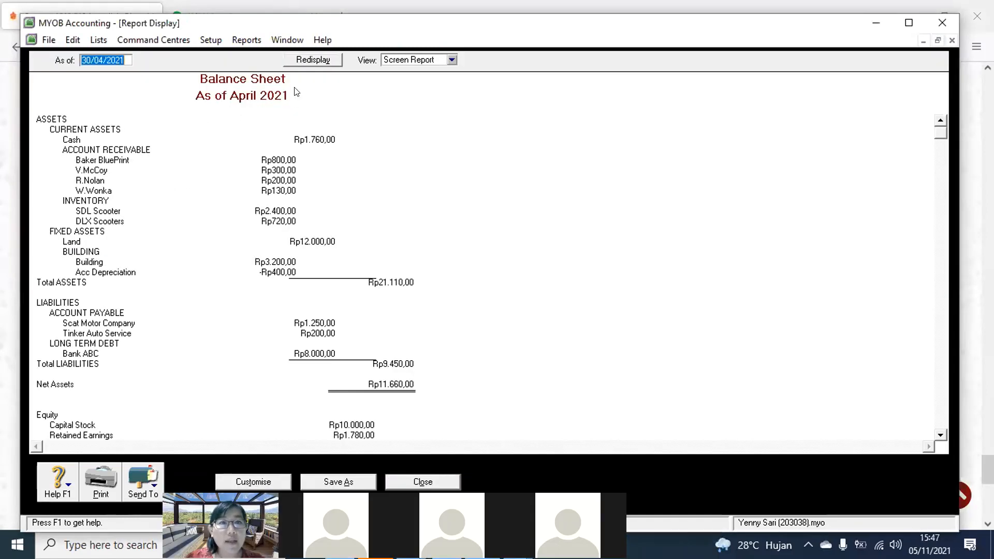
Step: Reopen the balance sheet settings, check the finishing options, and regenerate the April report
{"action": "left_click", "coordinate": [430, 481]}
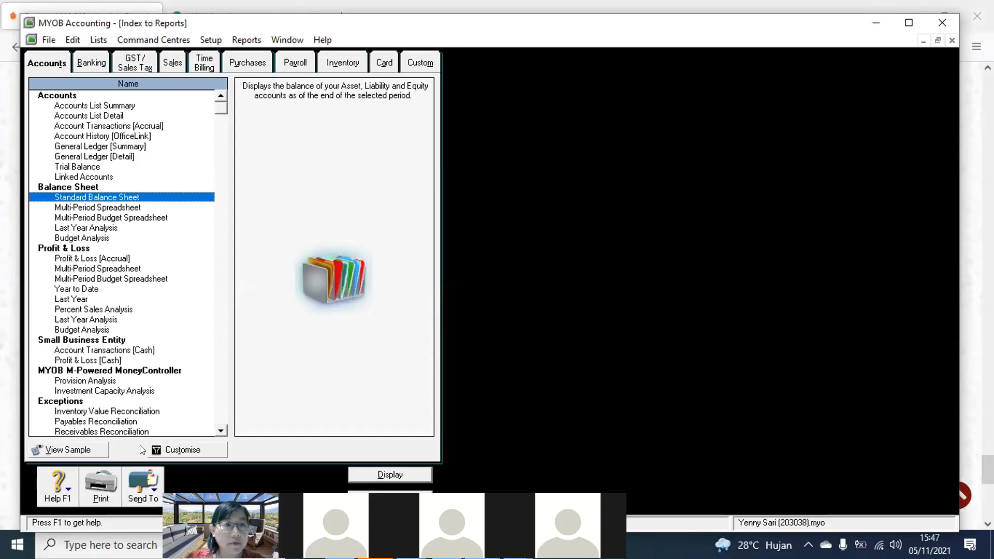
{"action": "left_click", "coordinate": [199, 449]}
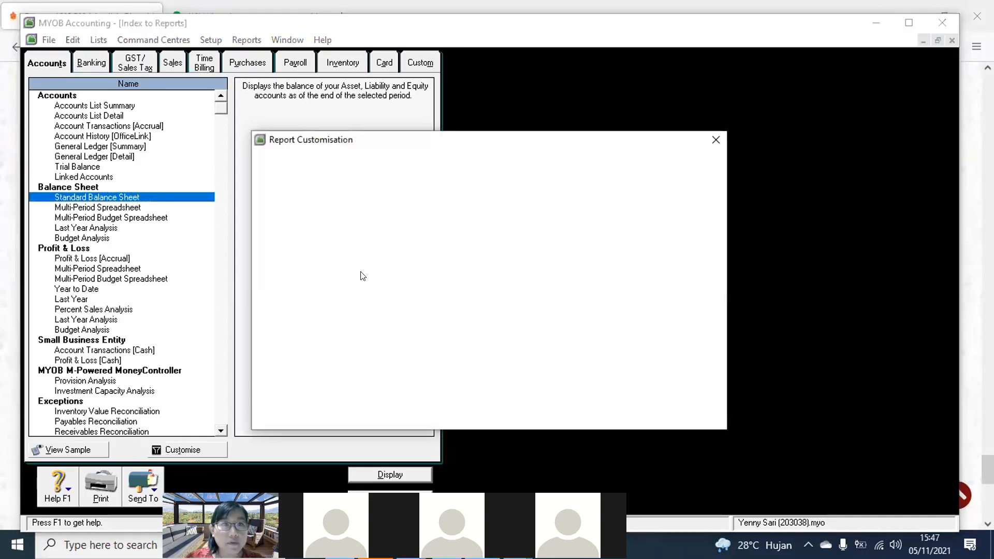
{"action": "left_click", "coordinate": [436, 228]}
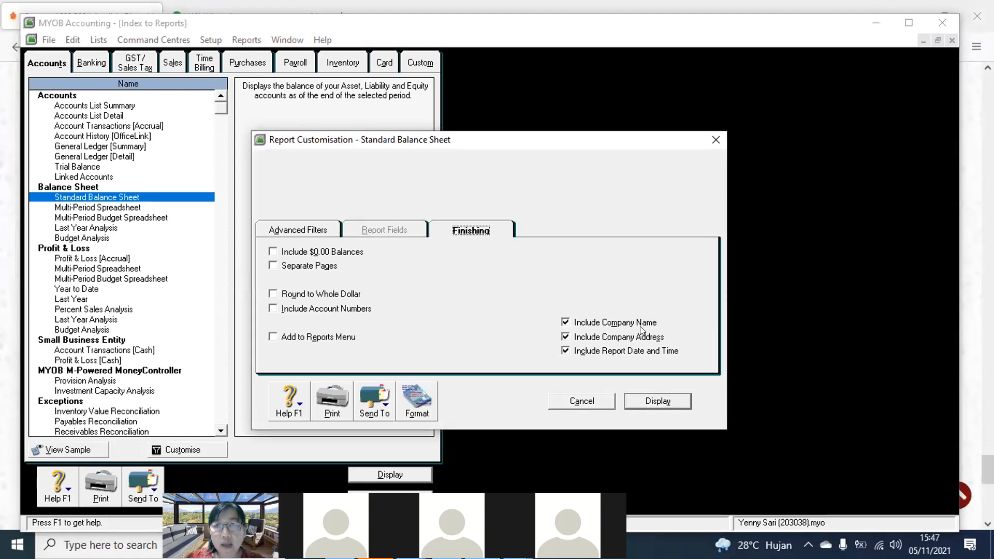
{"action": "left_click", "coordinate": [654, 403]}
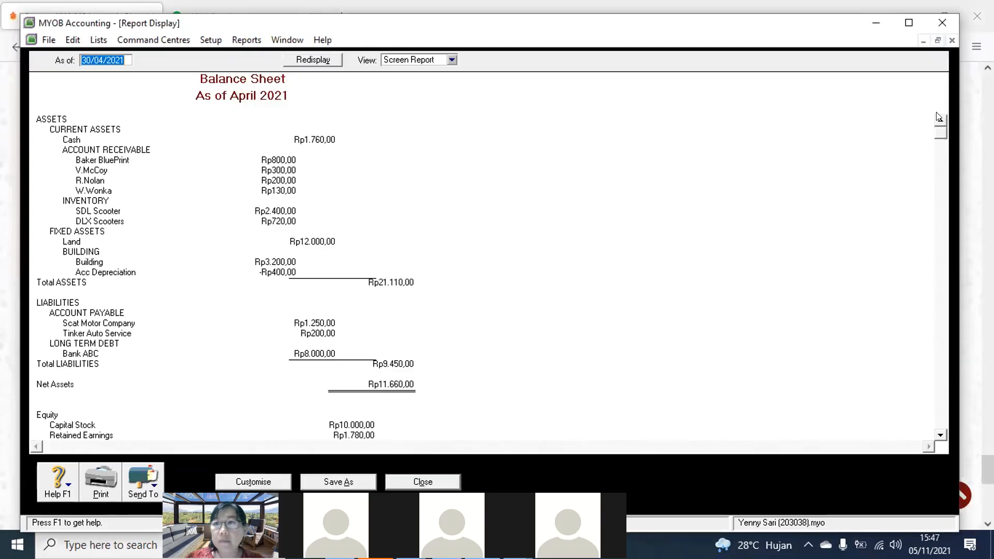
Step: Switch the April balance sheet between Screen Report and Print Preview views
{"action": "scroll", "coordinate": [936, 391], "scroll_direction": "down", "scroll_amount": 1}
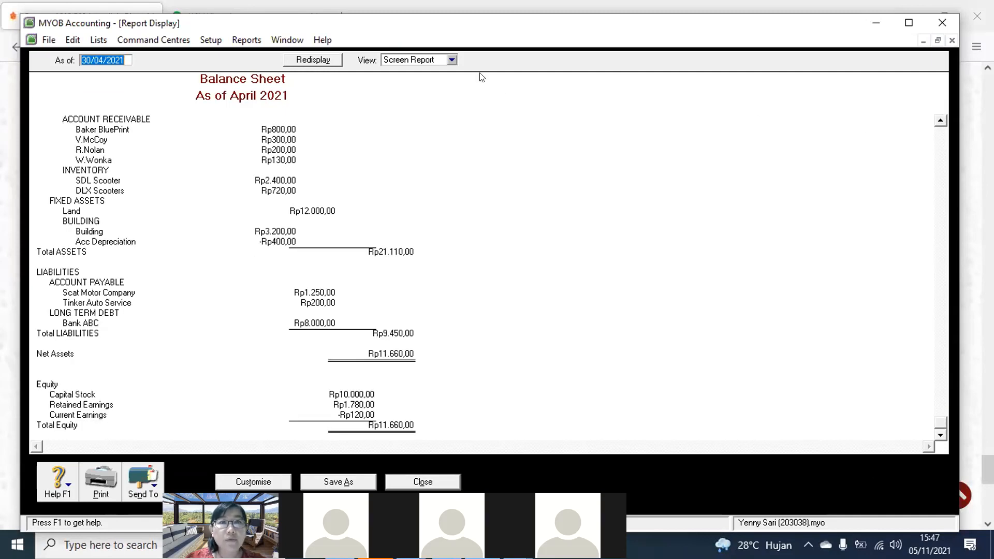
{"action": "left_click", "coordinate": [452, 60]}
{"action": "left_click", "coordinate": [434, 82]}
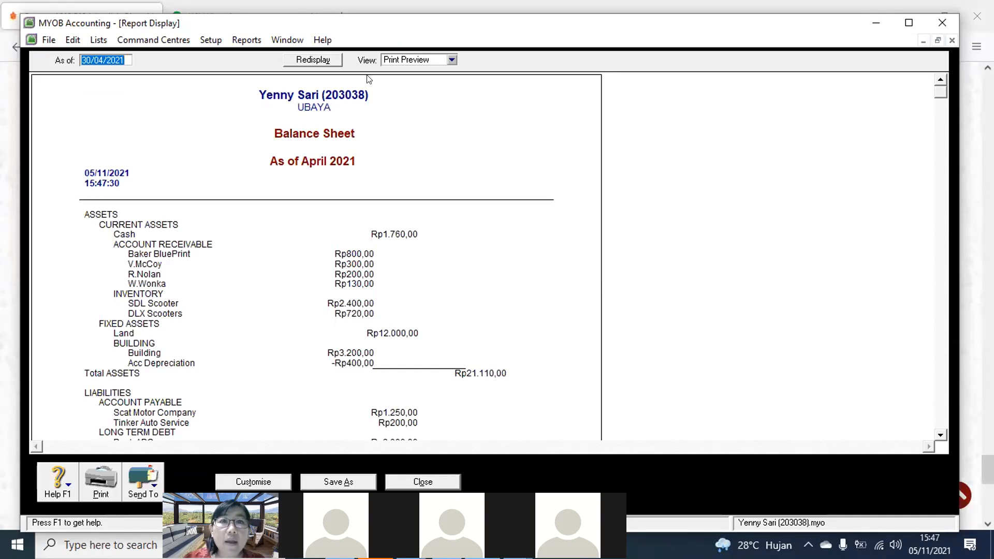
{"action": "left_click", "coordinate": [452, 60]}
{"action": "left_click", "coordinate": [425, 74]}
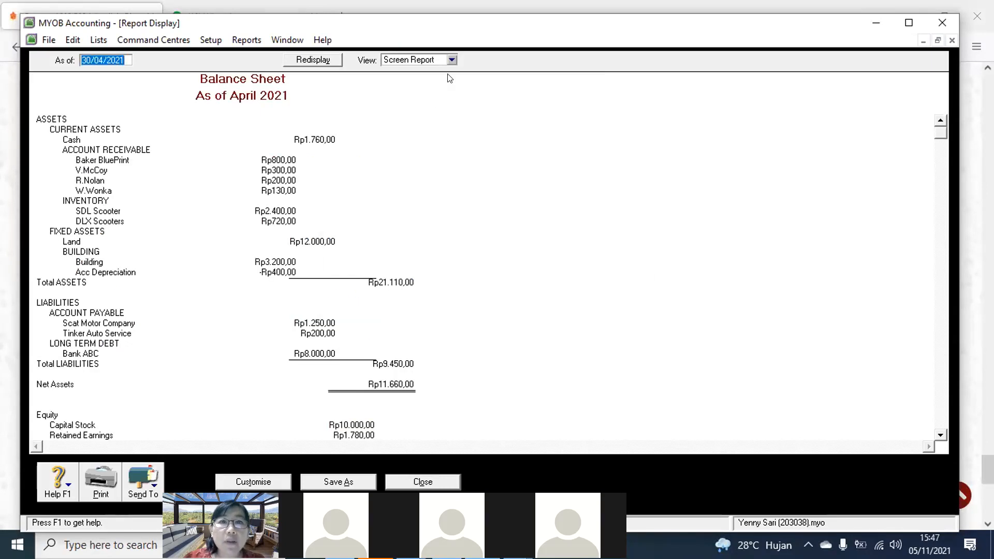
{"action": "left_click", "coordinate": [451, 59]}
{"action": "left_click", "coordinate": [434, 82]}
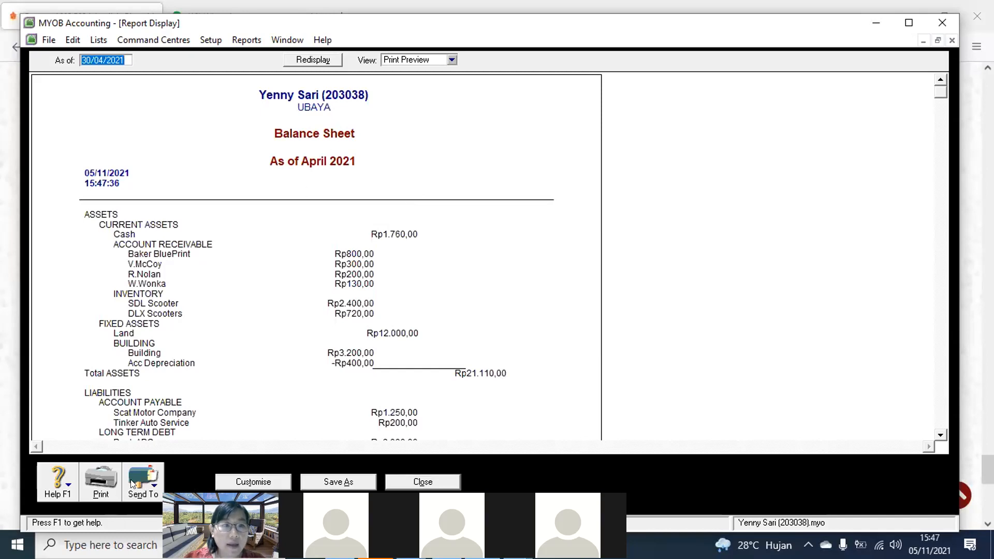
Step: Print the balance sheet to Microsoft Print to PDF
{"action": "left_click", "coordinate": [100, 483]}
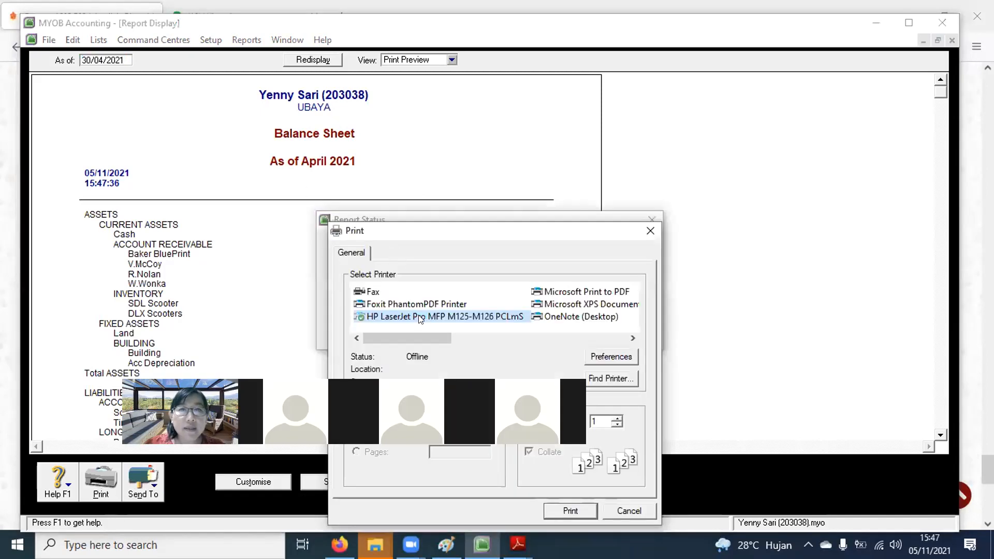
{"action": "left_click", "coordinate": [582, 292]}
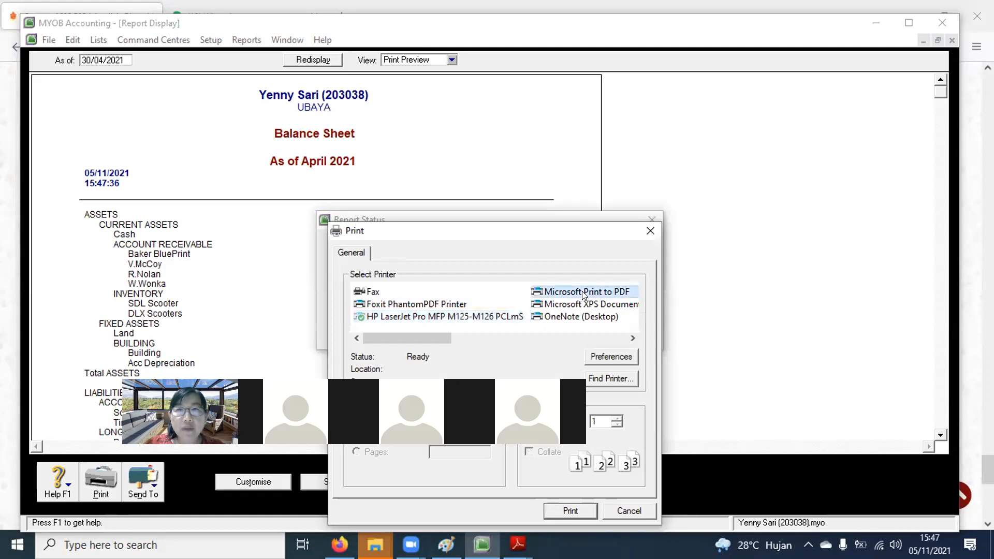
{"action": "left_click", "coordinate": [648, 230]}
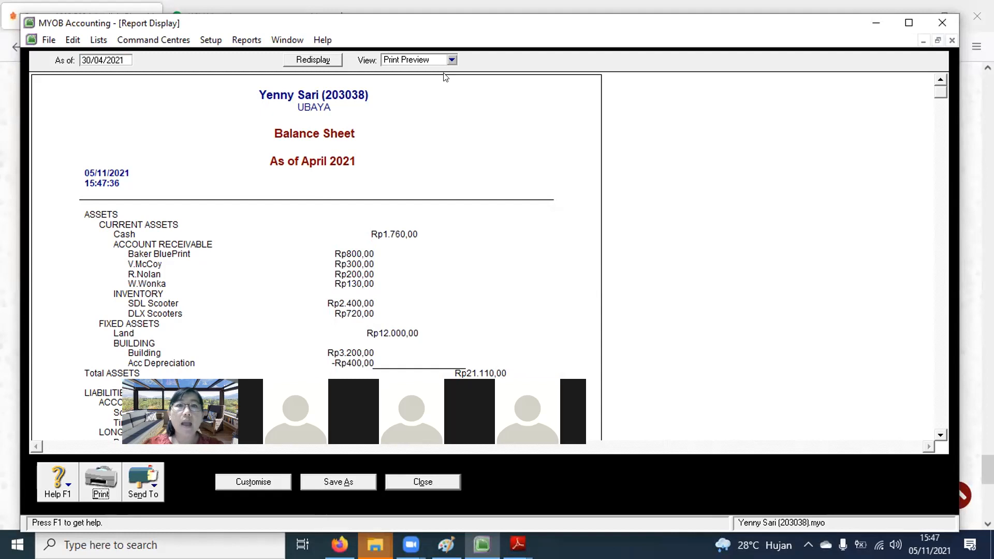
Step: Toggle back to Print Preview, then close the balance sheet report
{"action": "left_click", "coordinate": [451, 60]}
{"action": "left_click", "coordinate": [414, 73]}
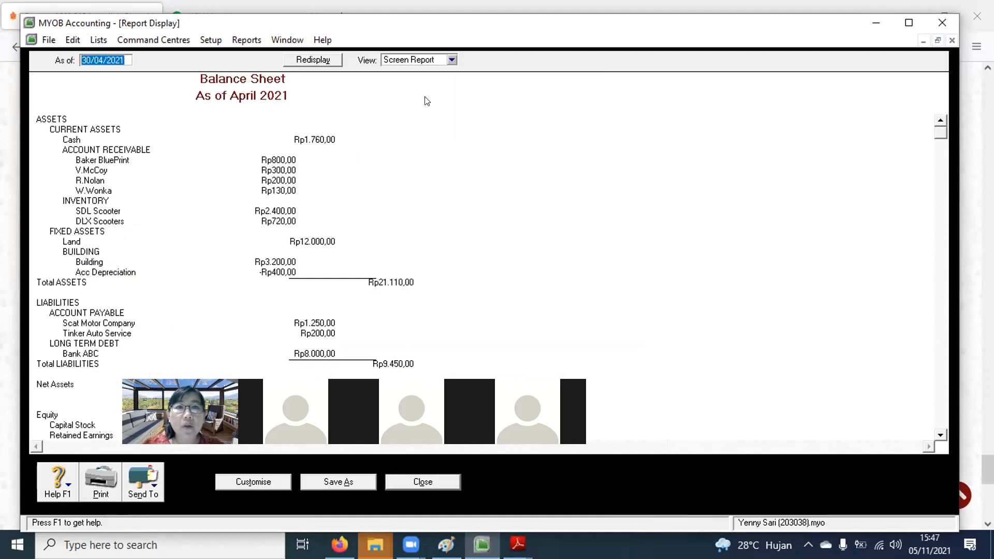
{"action": "left_click", "coordinate": [451, 60]}
{"action": "left_click", "coordinate": [410, 82]}
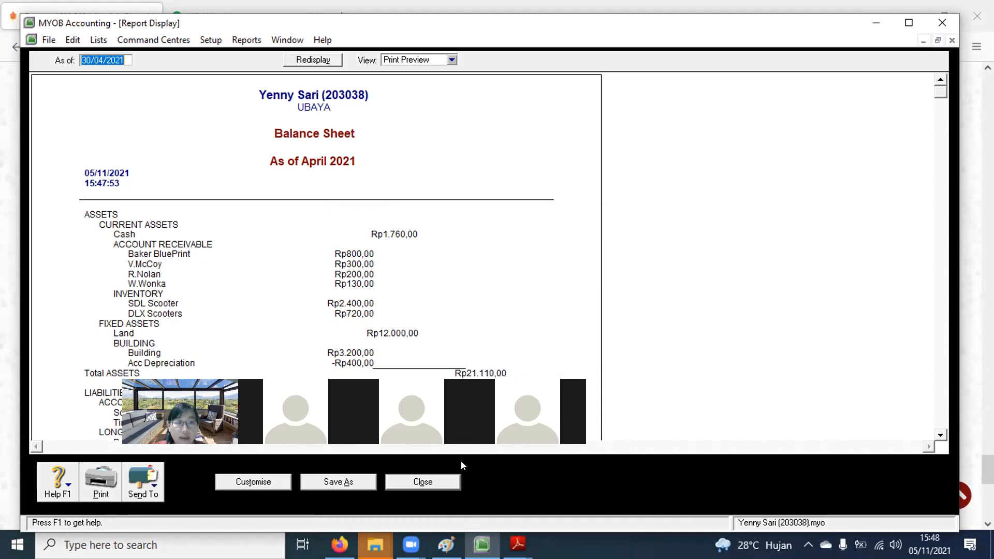
{"action": "left_click", "coordinate": [413, 485]}
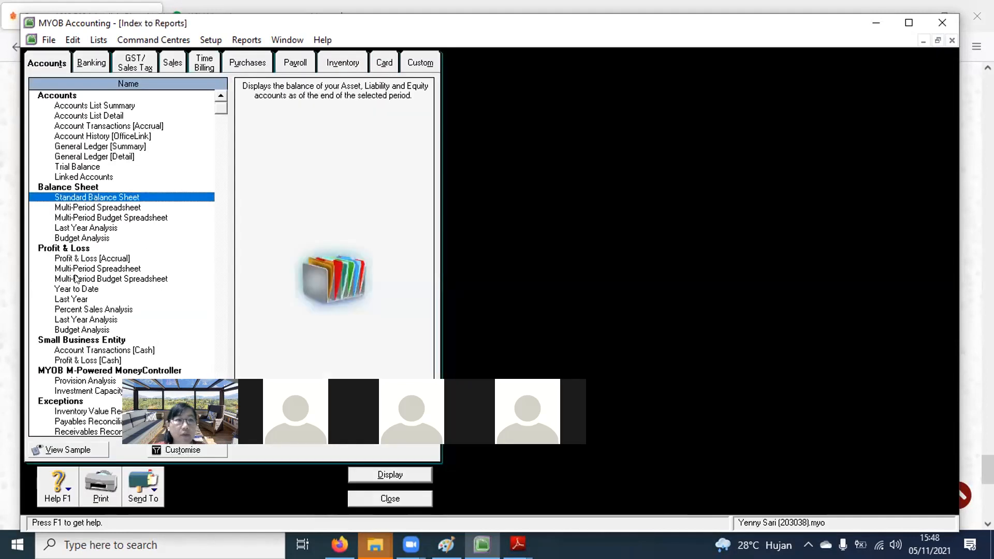
Step: Close Index to Reports, view the journal from a new entry, cancel printing, and discard the entry
{"action": "left_click", "coordinate": [84, 258]}
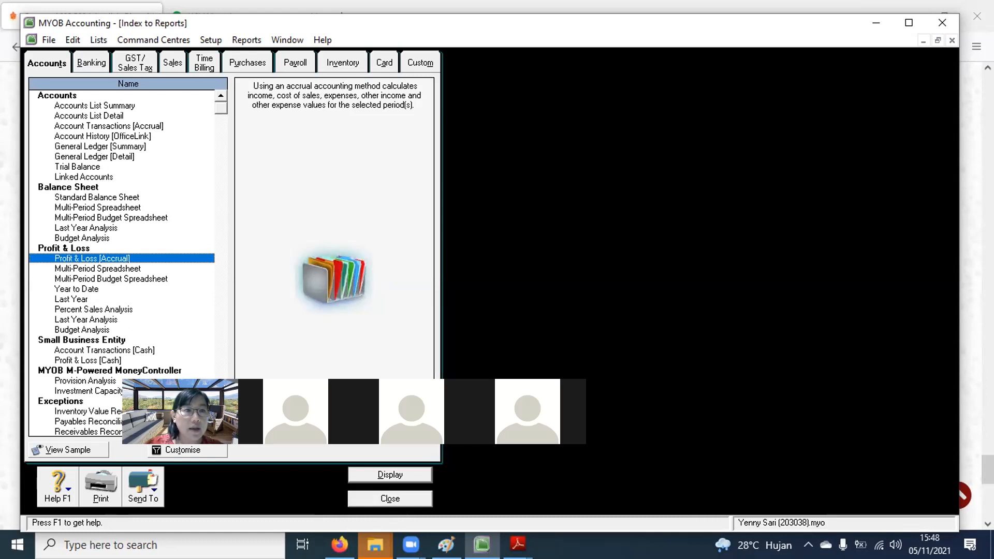
{"action": "left_click", "coordinate": [353, 497]}
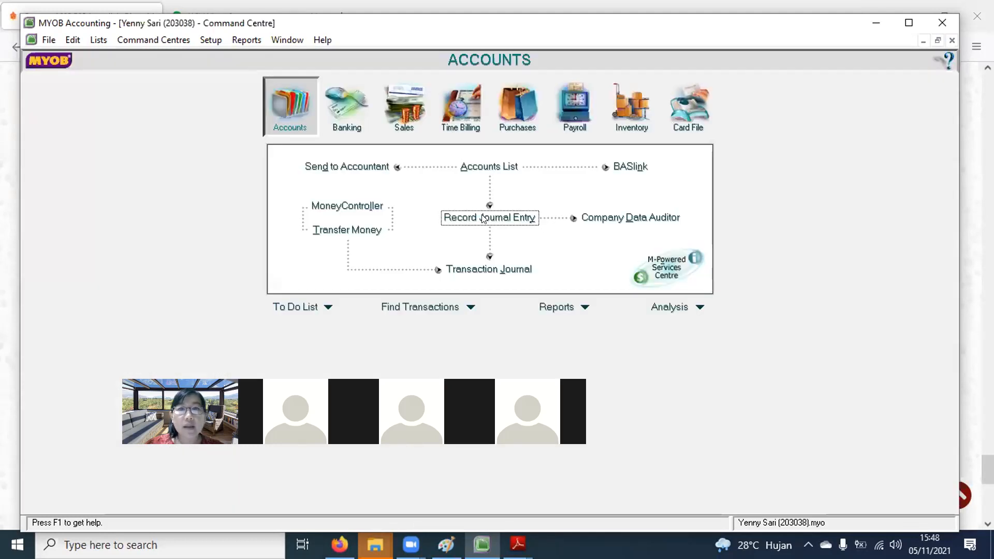
{"action": "key", "text": "Return"}
{"action": "left_click", "coordinate": [99, 488]}
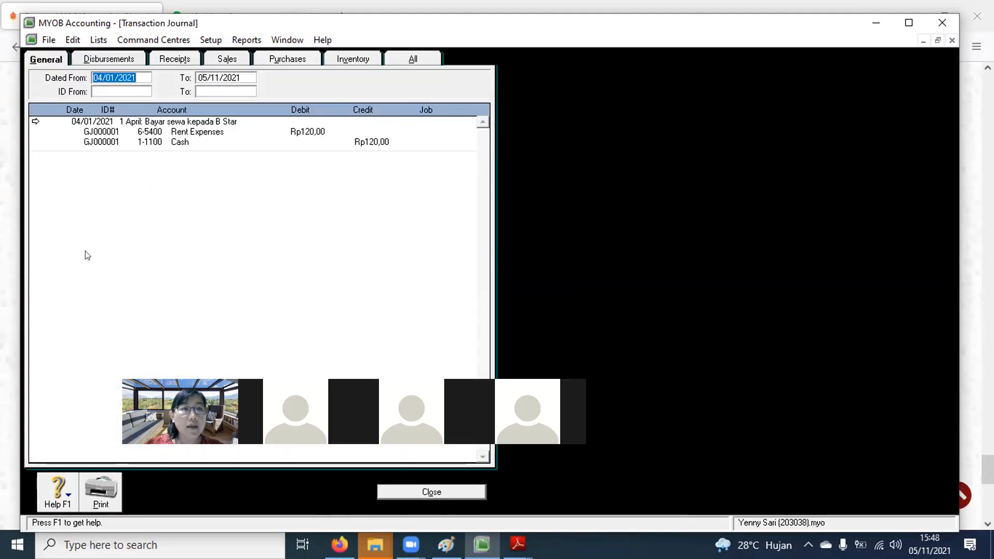
{"action": "left_click", "coordinate": [102, 488]}
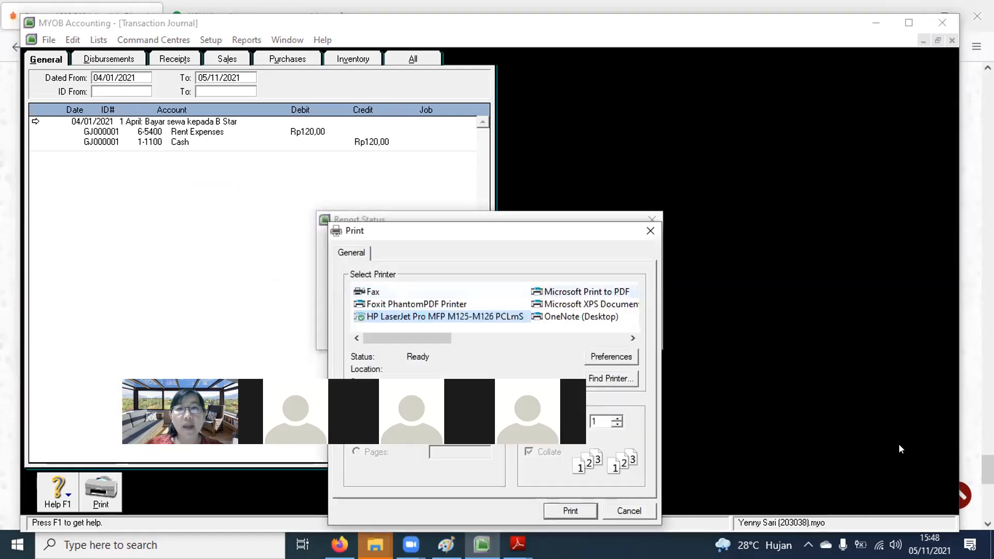
{"action": "left_click", "coordinate": [619, 515]}
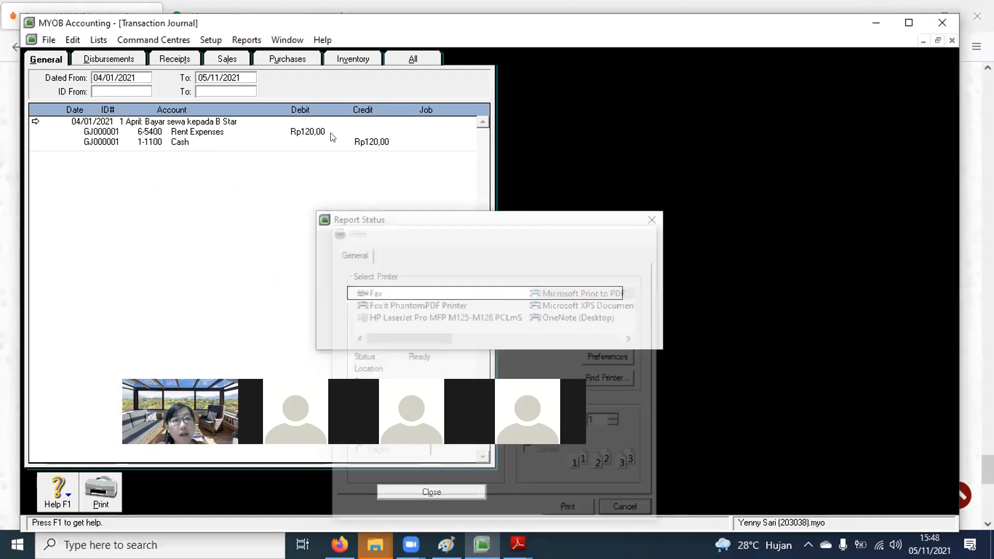
{"action": "left_click", "coordinate": [453, 494]}
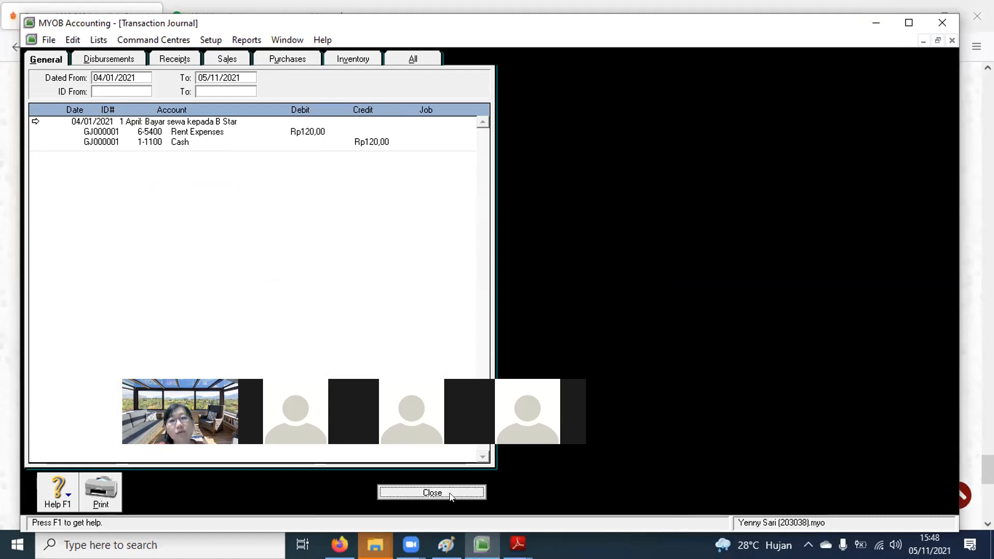
{"action": "left_click", "coordinate": [456, 498]}
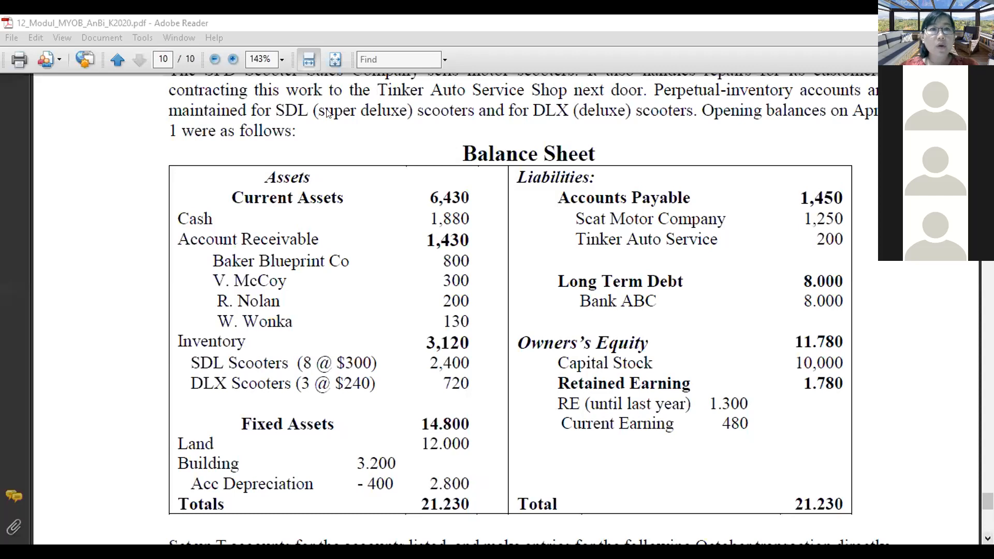
Step: Underline 03/4, 04/4, 30/4, '3 SDL scooters' and 'Scat Motor Co.' in red, then bracket the list
{"action": "scroll", "coordinate": [232, 143], "scroll_direction": "down", "scroll_amount": 10}
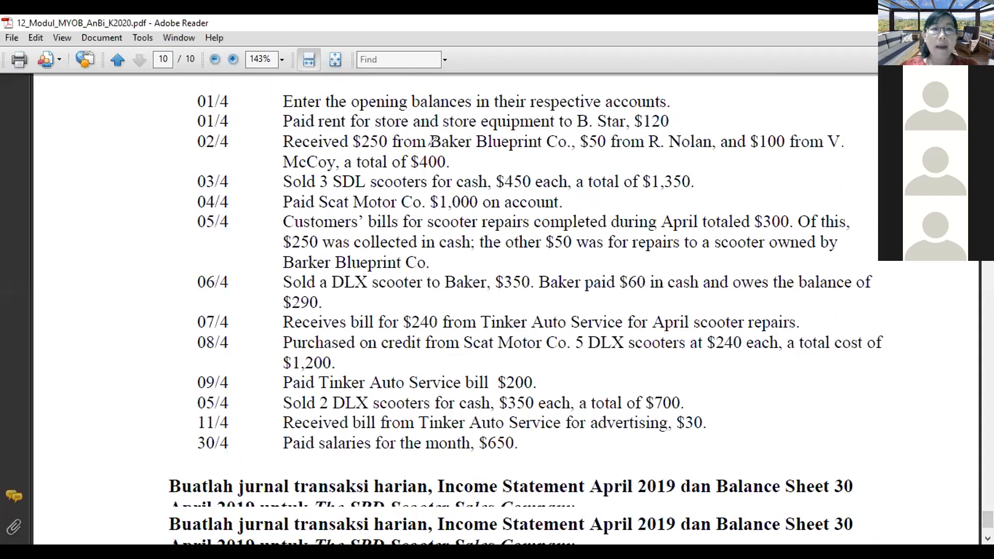
{"action": "left_click_drag", "start_coordinate": [200, 188], "coordinate": [229, 192]}
{"action": "left_click_drag", "start_coordinate": [317, 192], "coordinate": [402, 192]}
{"action": "left_click_drag", "start_coordinate": [194, 210], "coordinate": [230, 211]}
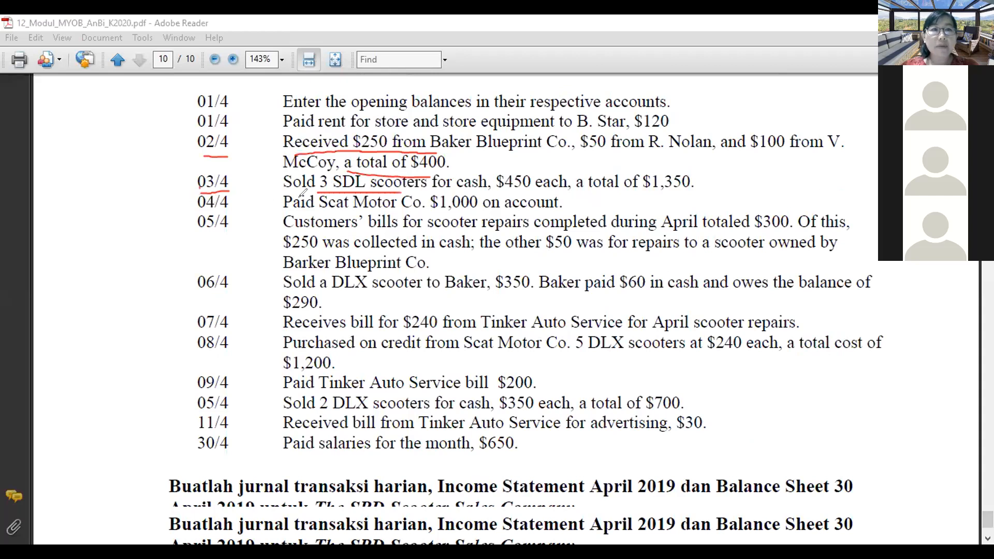
{"action": "left_click_drag", "start_coordinate": [304, 210], "coordinate": [426, 211]}
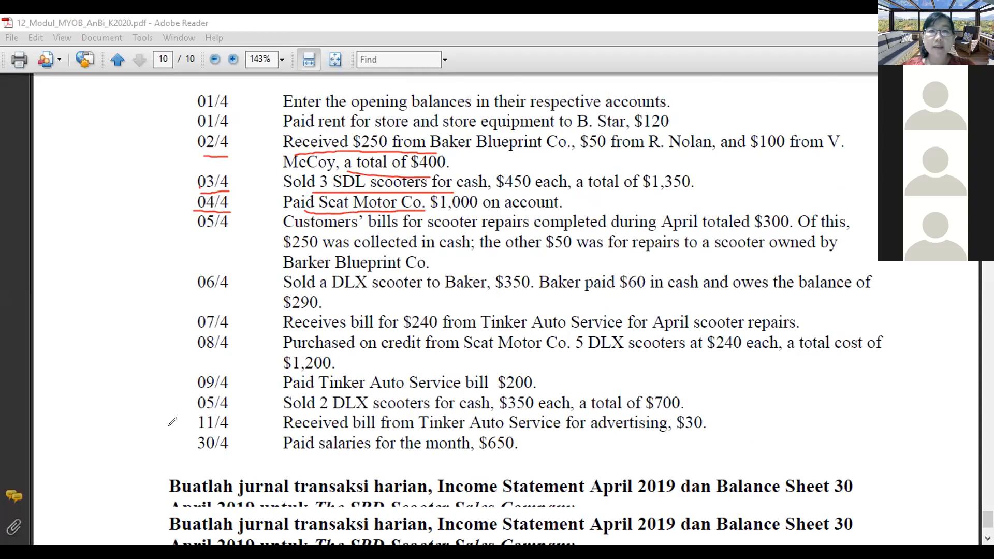
{"action": "left_click_drag", "start_coordinate": [199, 459], "coordinate": [232, 451]}
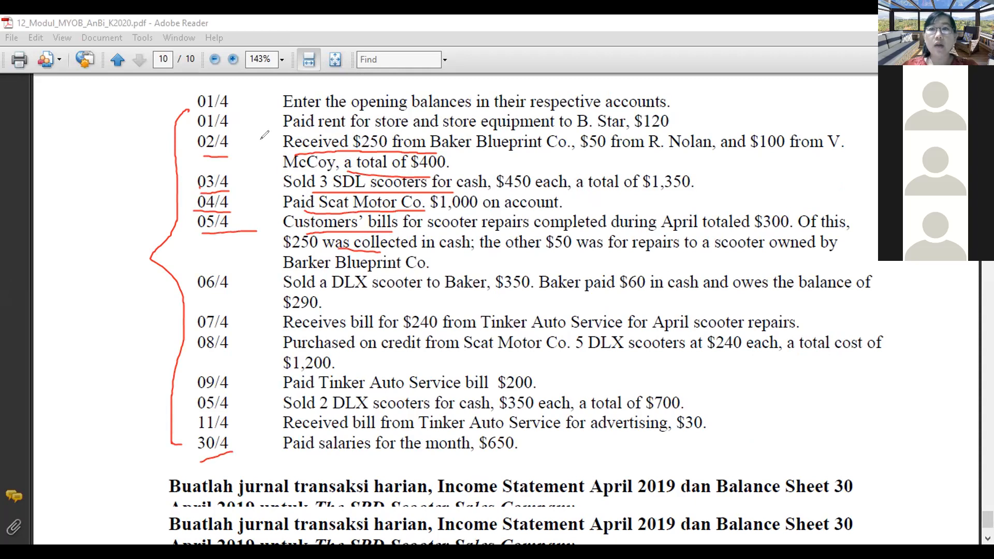
{"action": "left_click_drag", "start_coordinate": [855, 116], "coordinate": [872, 444]}
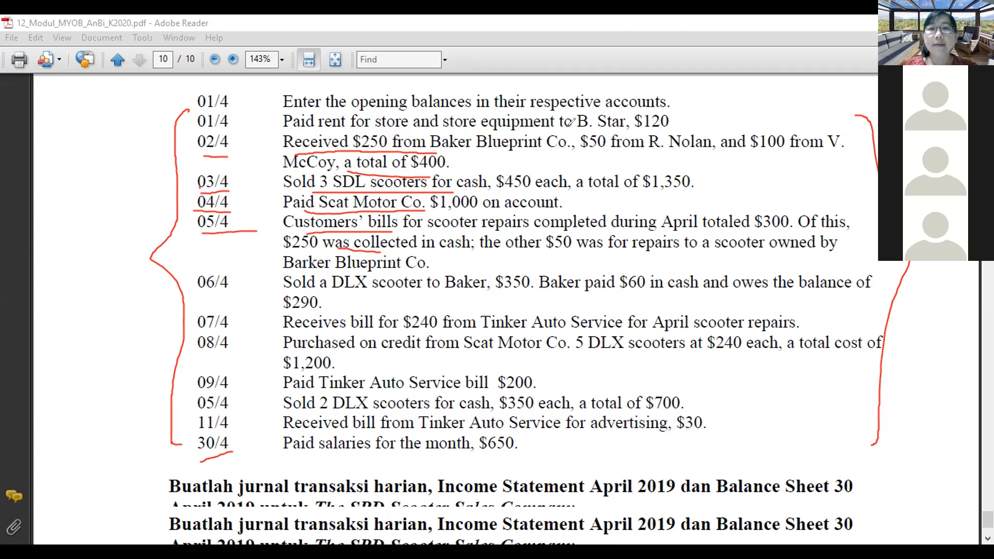
Step: Erase all red annotations from the exercise PDF page
{"action": "left_click", "coordinate": [773, 102]}
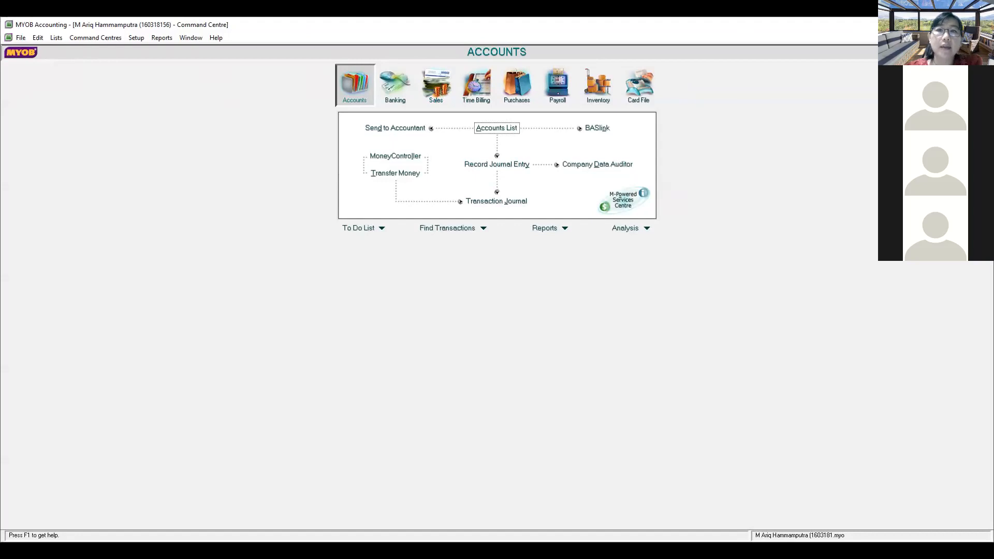
Step: Close the company file with the session report reminder disabled, no report and no backup
{"action": "left_click", "coordinate": [982, 25]}
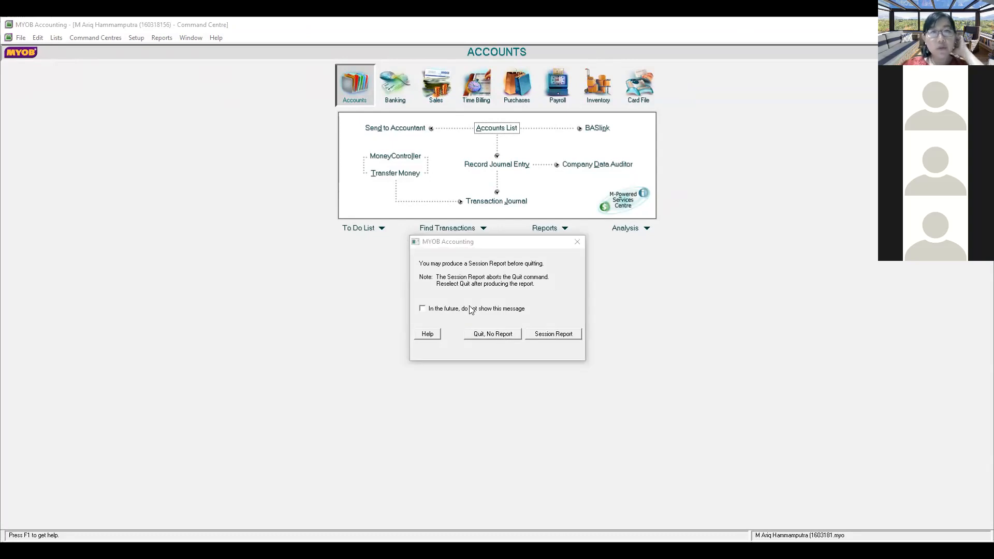
{"action": "left_click", "coordinate": [455, 313]}
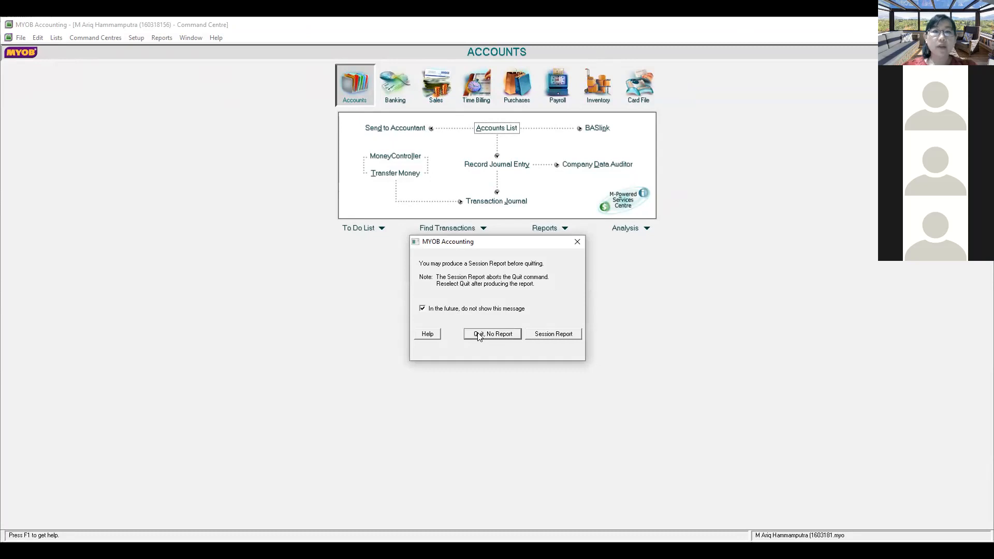
{"action": "left_click", "coordinate": [479, 337]}
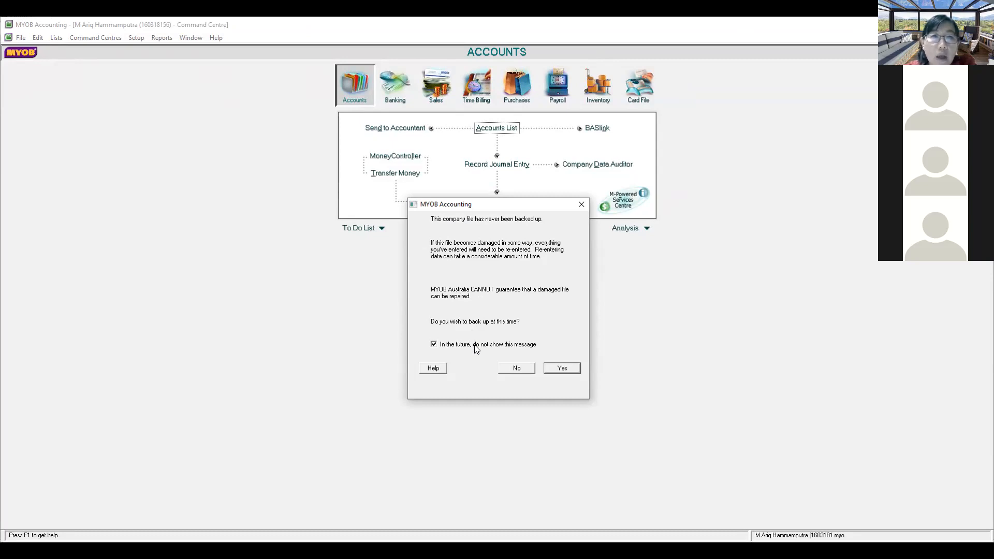
{"action": "left_click", "coordinate": [522, 368]}
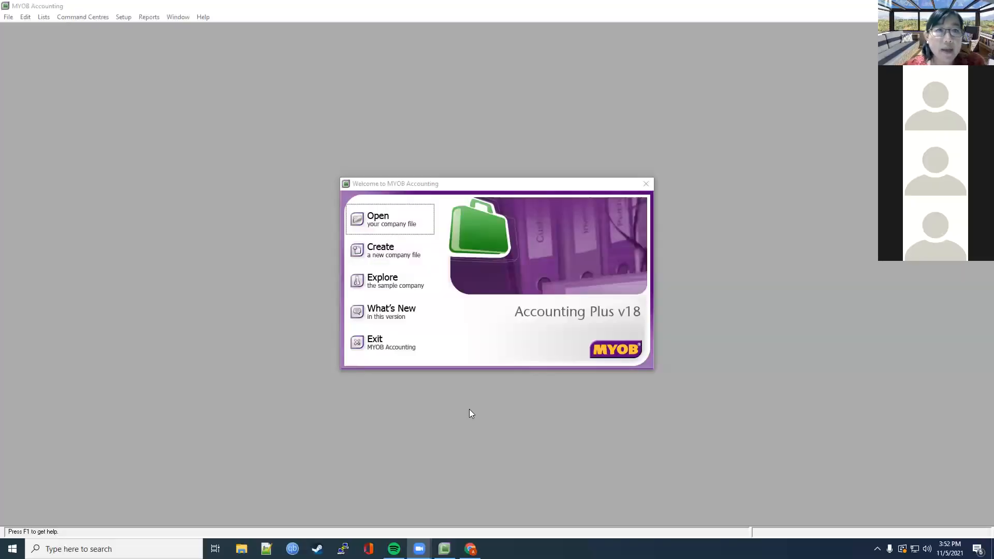
Step: Reopen the student's .myo file from Downloads, sign on, and verify it shows no errors
{"action": "left_click", "coordinate": [423, 218]}
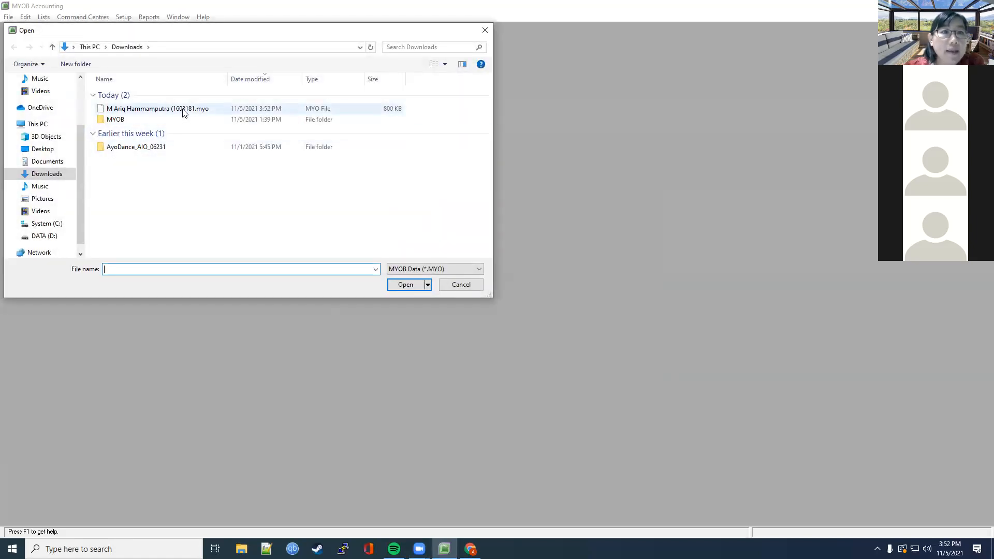
{"action": "left_click", "coordinate": [186, 112]}
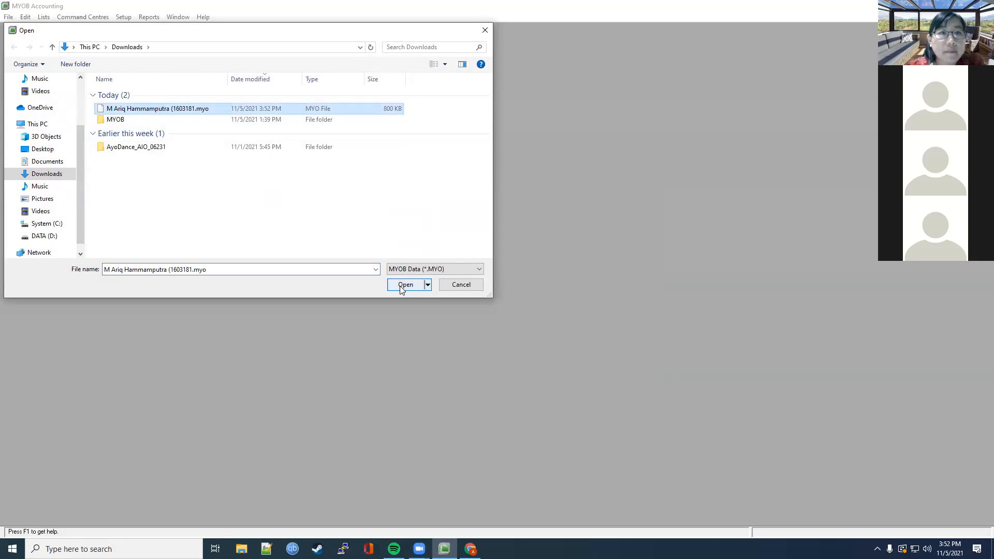
{"action": "left_click", "coordinate": [402, 285]}
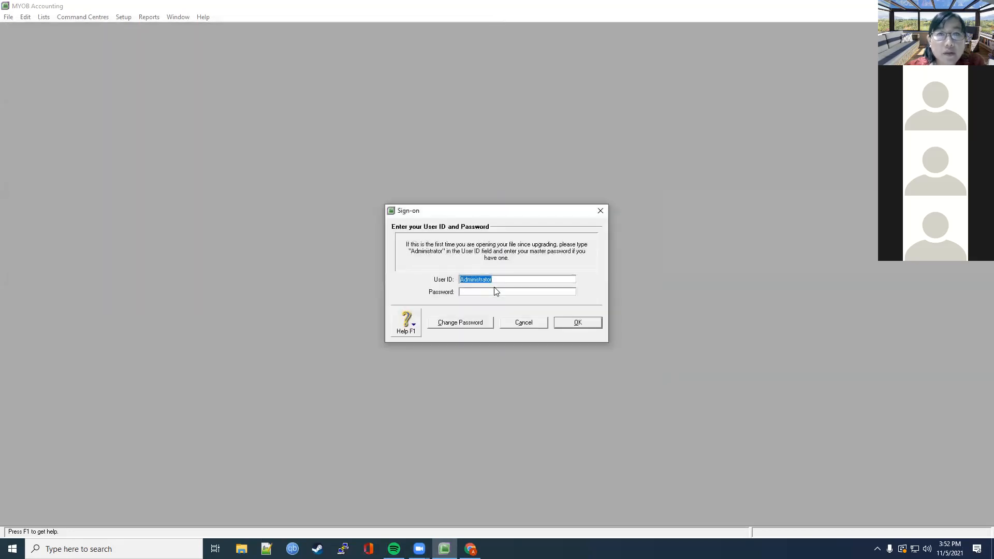
{"action": "left_click", "coordinate": [560, 324]}
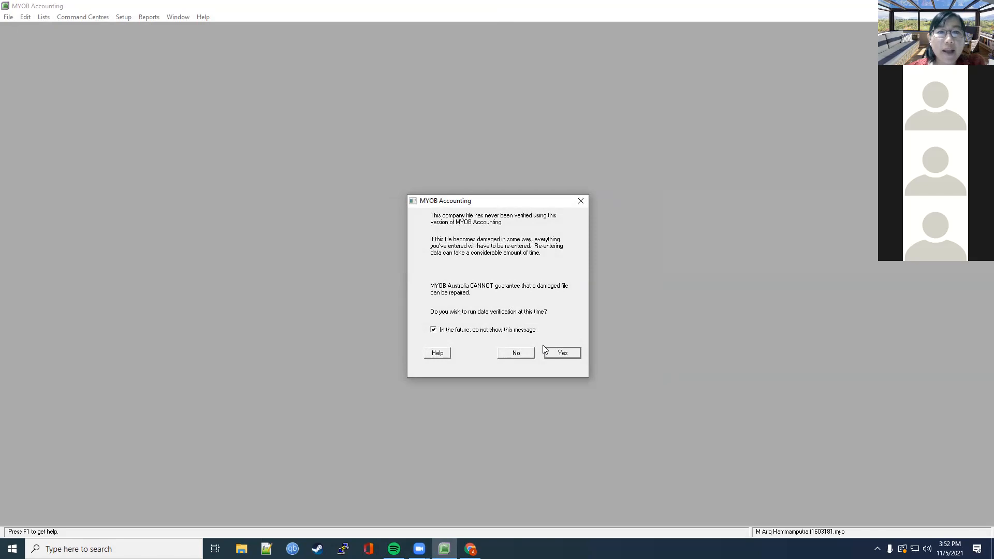
{"action": "left_click", "coordinate": [557, 353]}
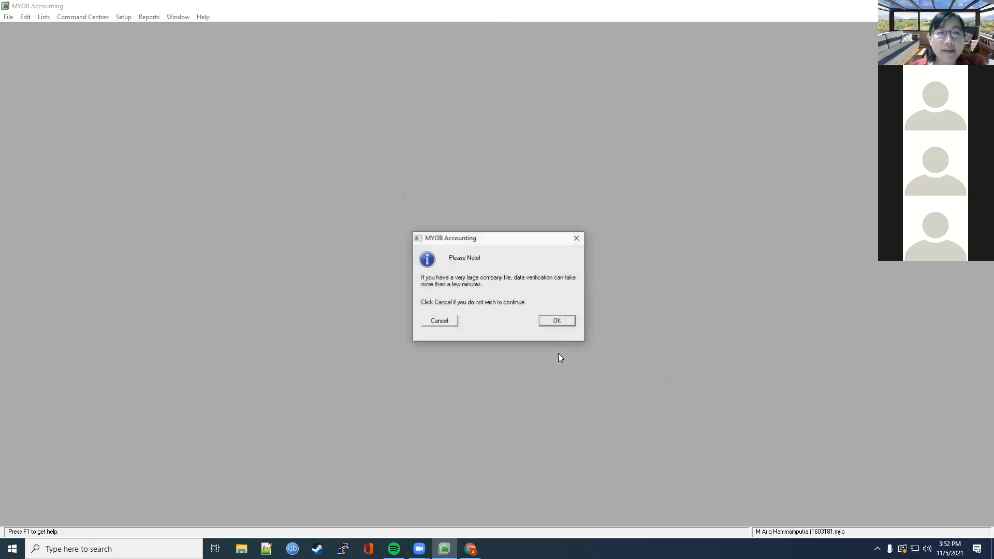
{"action": "left_click", "coordinate": [556, 322]}
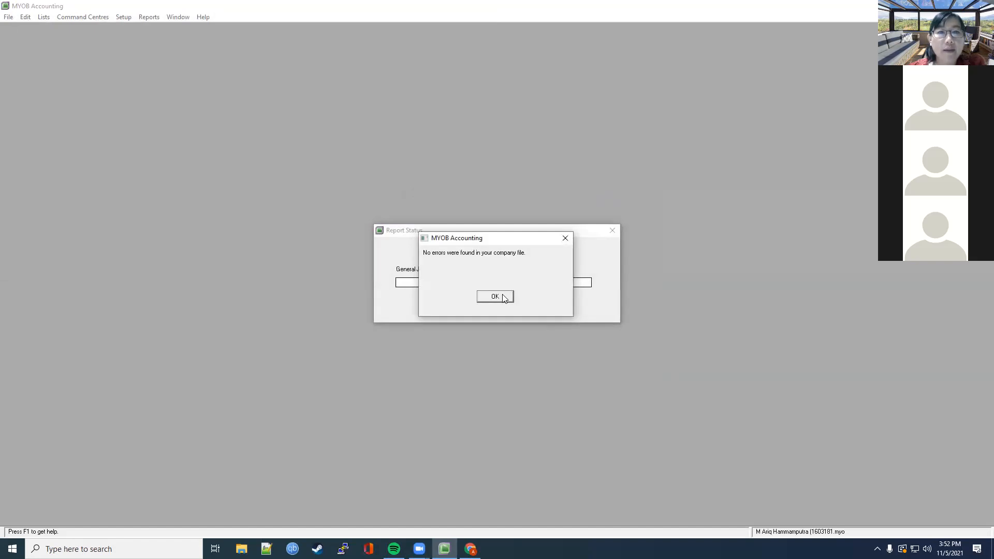
{"action": "left_click", "coordinate": [503, 297]}
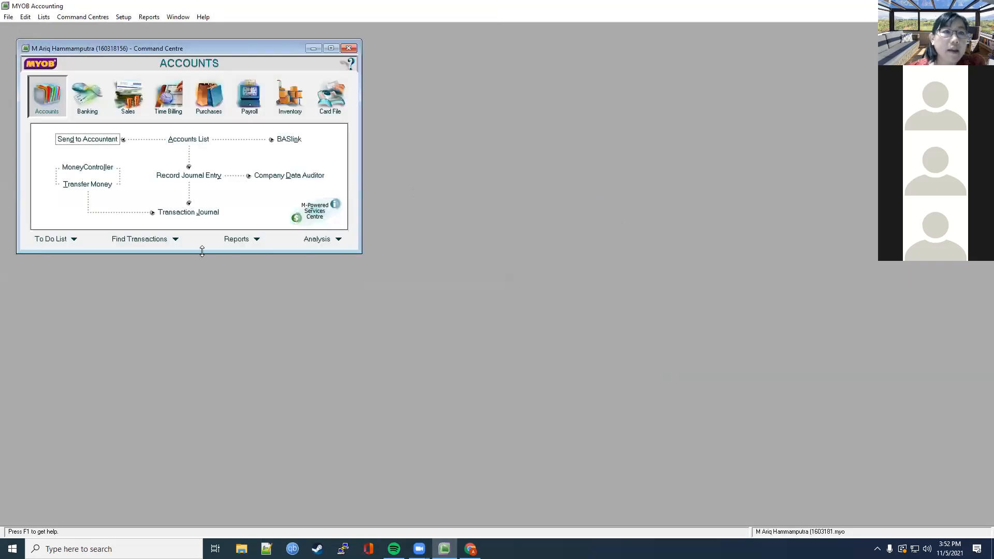
Step: Open the Accounts List and browse the Asset, Liability, Equity, Income and Cost of Sales tabs
{"action": "double_click", "coordinate": [201, 251]}
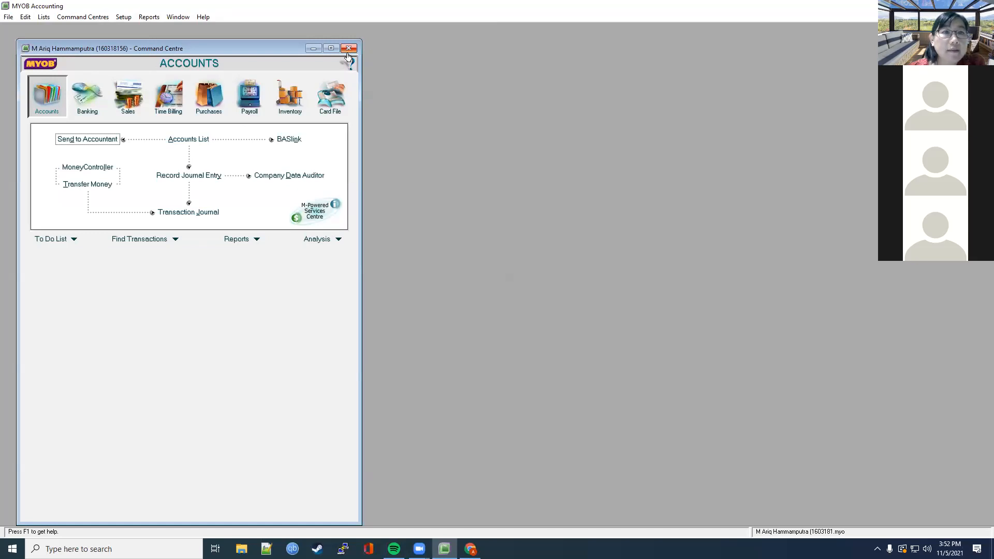
{"action": "left_click", "coordinate": [189, 138]}
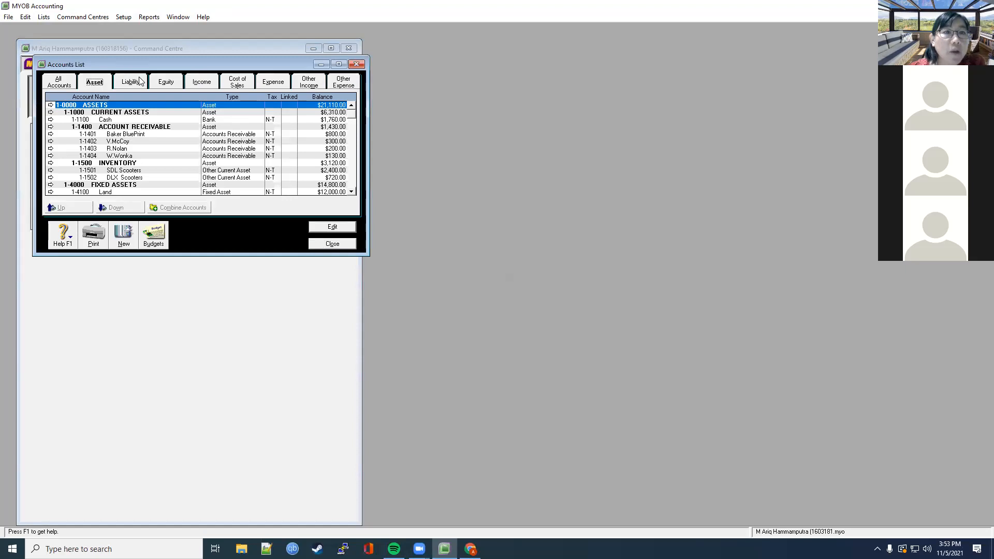
{"action": "left_click", "coordinate": [139, 81]}
{"action": "left_click", "coordinate": [91, 85]}
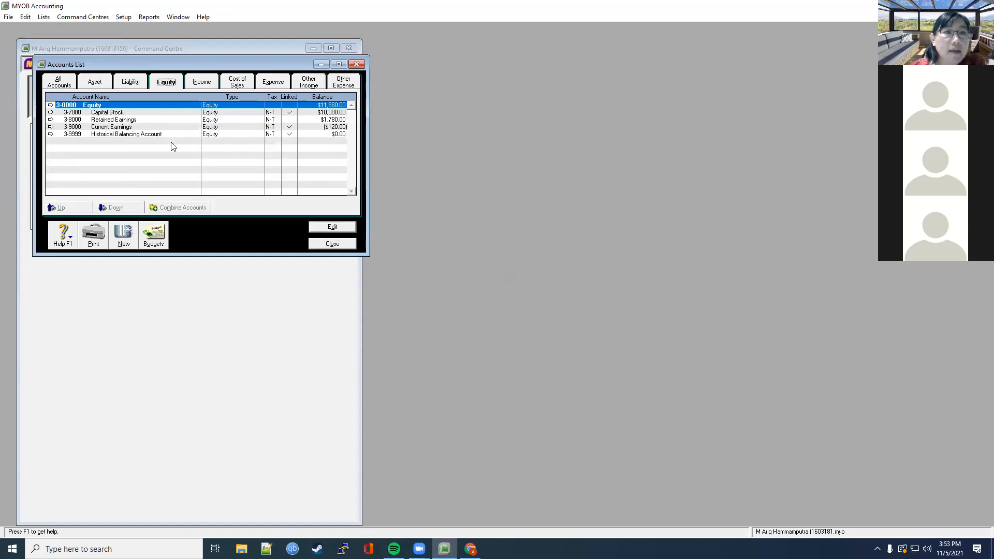
{"action": "left_click", "coordinate": [265, 83]}
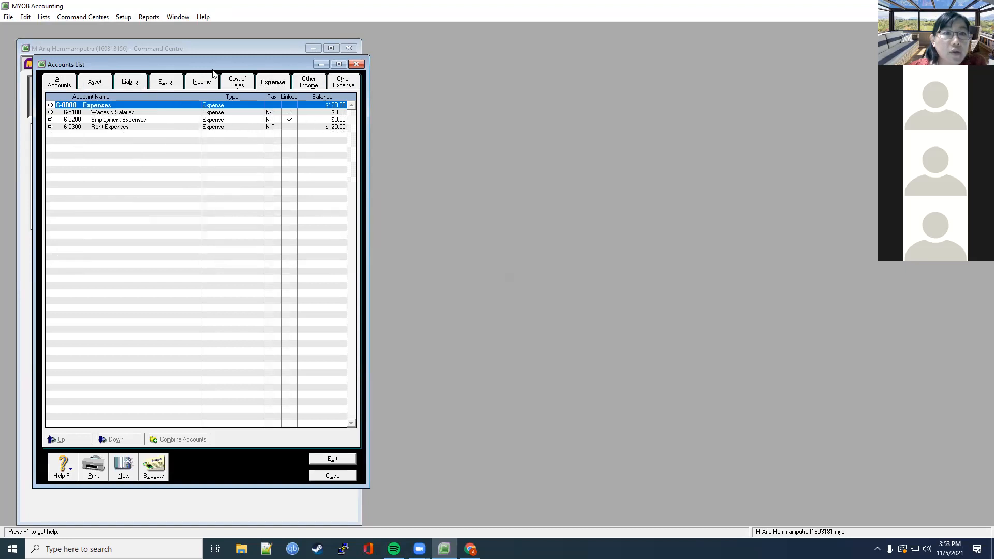
{"action": "left_click", "coordinate": [95, 81]}
{"action": "left_click", "coordinate": [131, 81]}
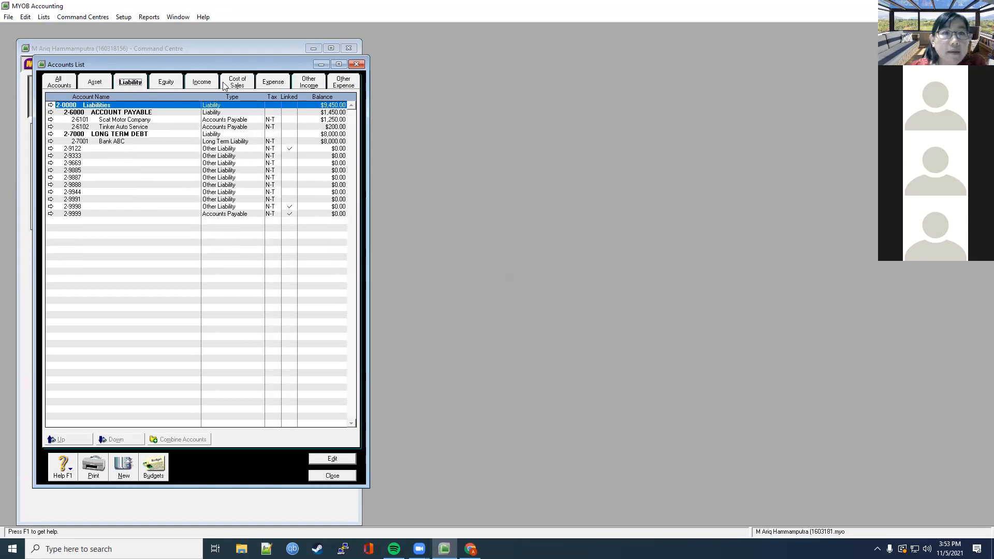
{"action": "left_click", "coordinate": [166, 82]}
{"action": "left_click", "coordinate": [202, 82]}
{"action": "left_click", "coordinate": [237, 82]}
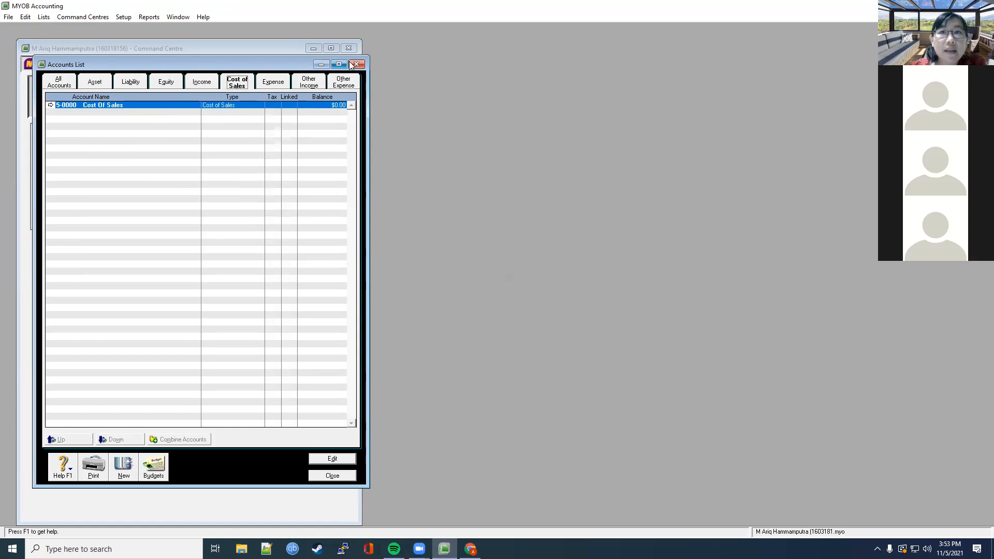
{"action": "left_click", "coordinate": [354, 63]}
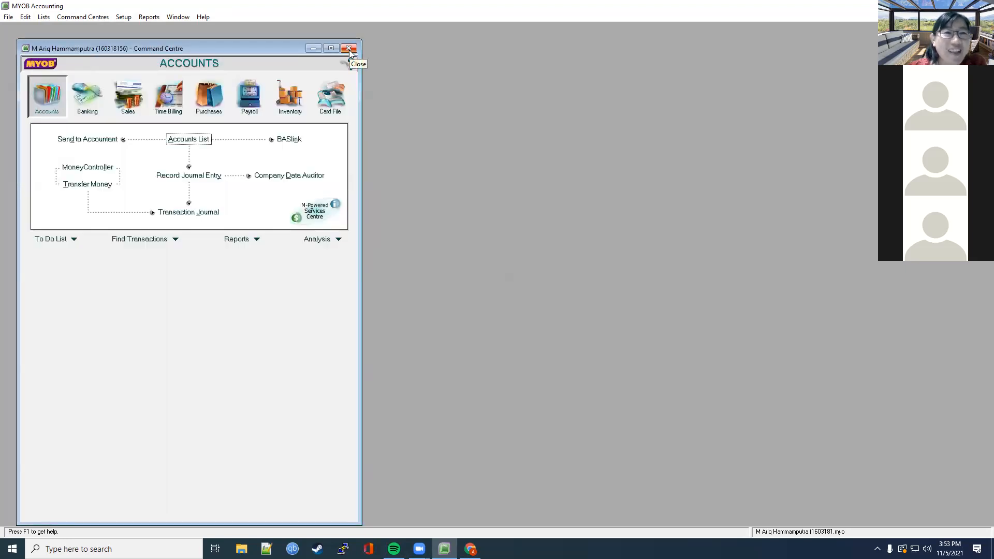
Step: Reopen the enlarged Accounts List on the Expense tab to confirm Rent Expenses $120.00
{"action": "left_click", "coordinate": [187, 139]}
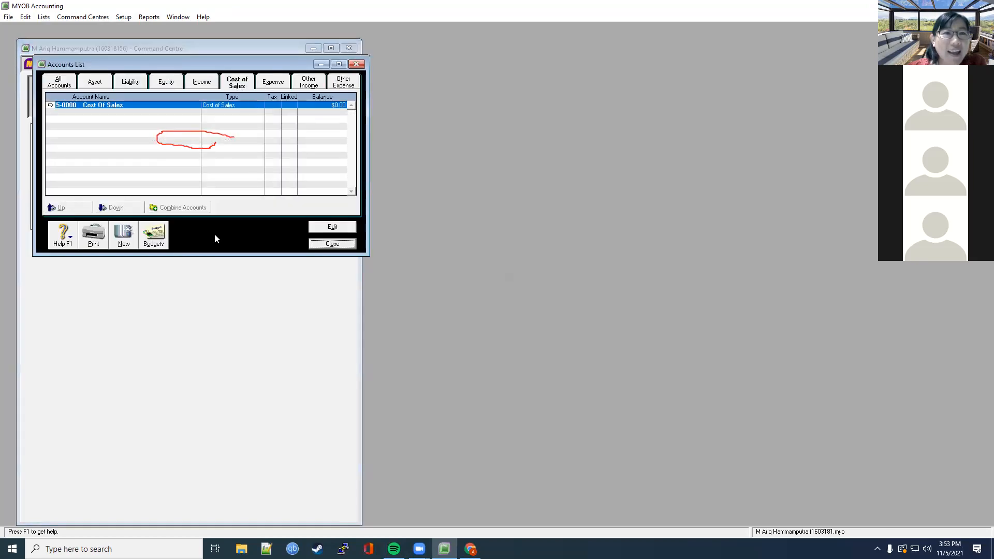
{"action": "left_click_drag", "start_coordinate": [212, 255], "coordinate": [243, 524]}
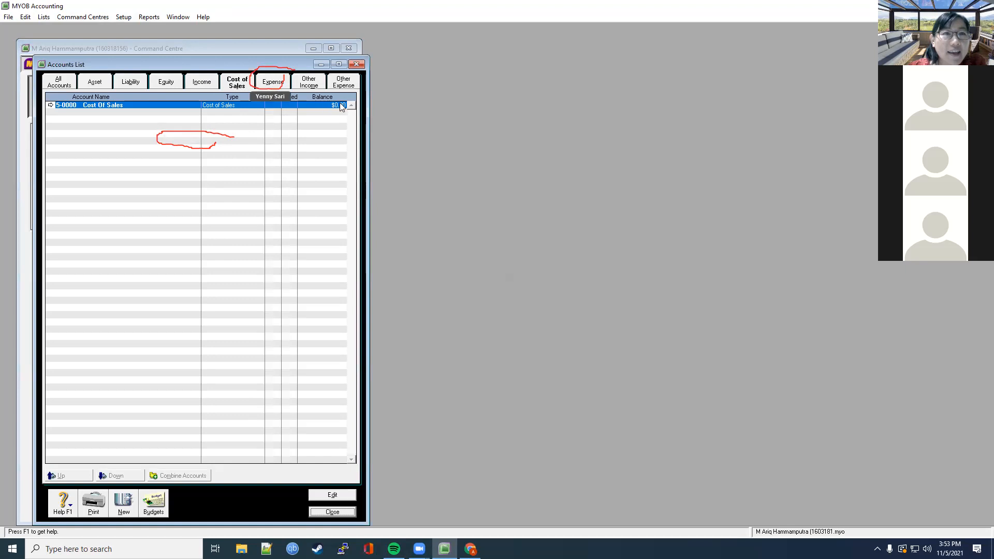
{"action": "left_click", "coordinate": [278, 85]}
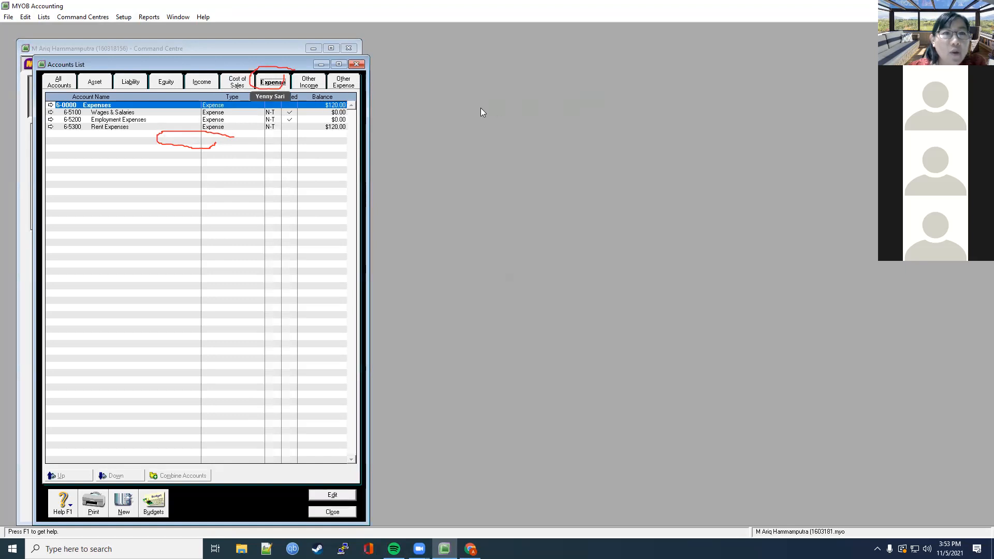
{"action": "left_click_drag", "start_coordinate": [495, 106], "coordinate": [592, 123]}
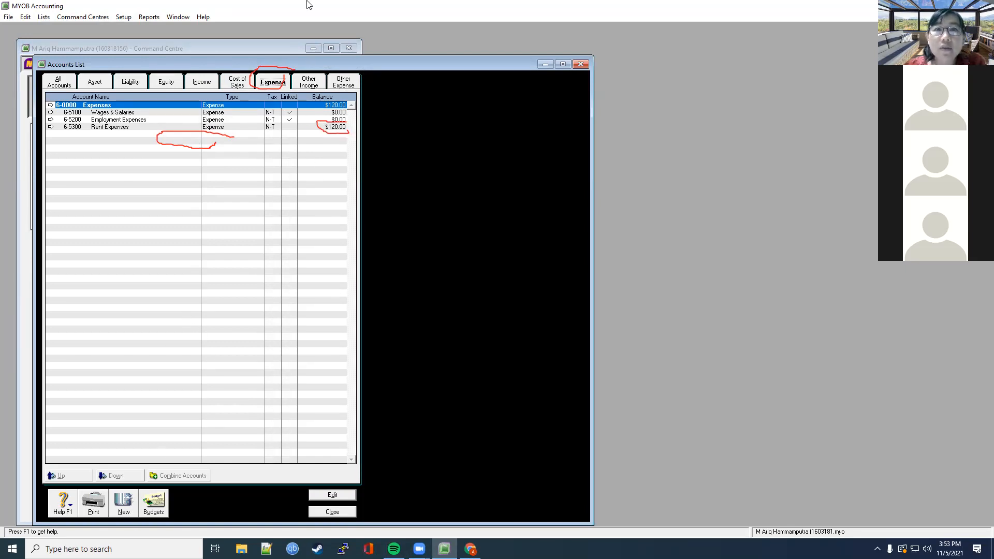
{"action": "left_click", "coordinate": [442, 192]}
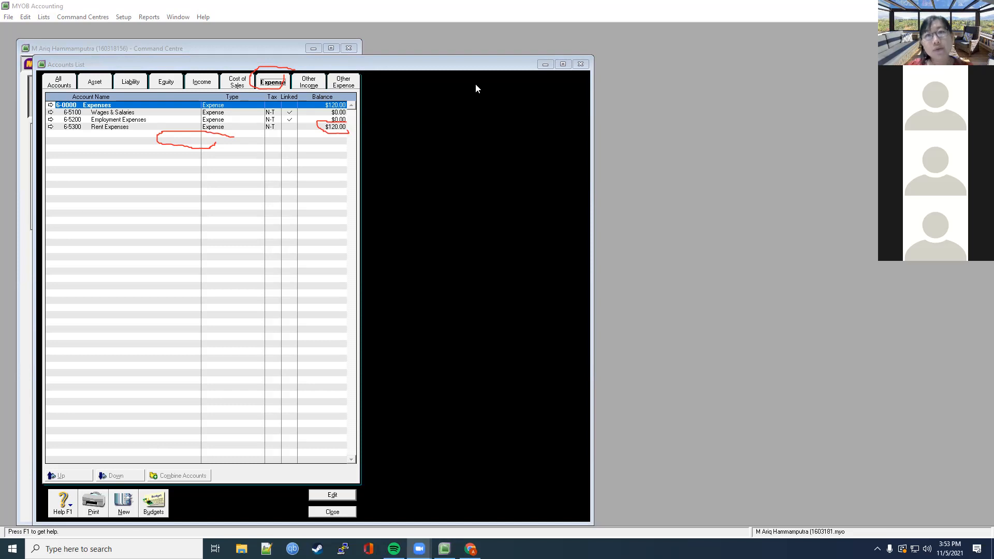
{"action": "left_click", "coordinate": [580, 65]}
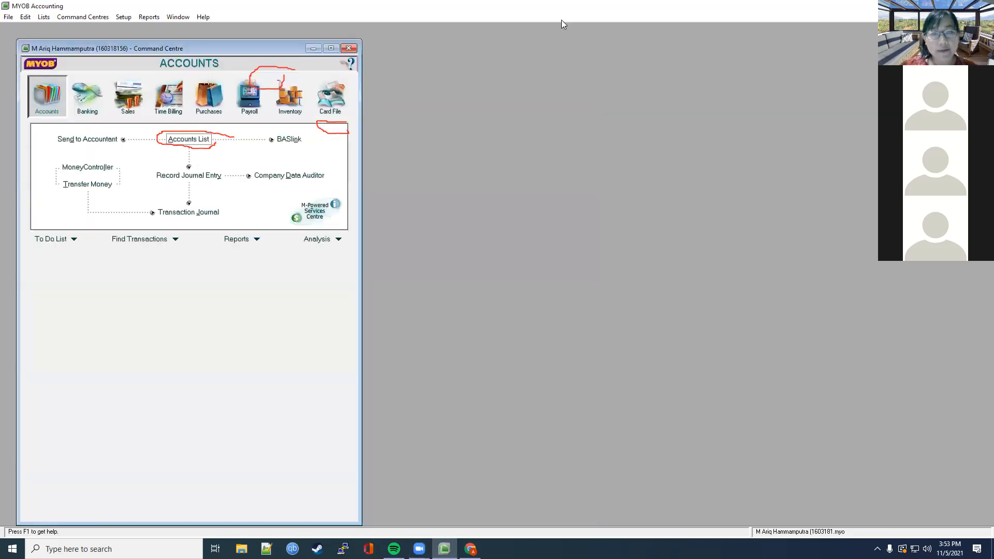